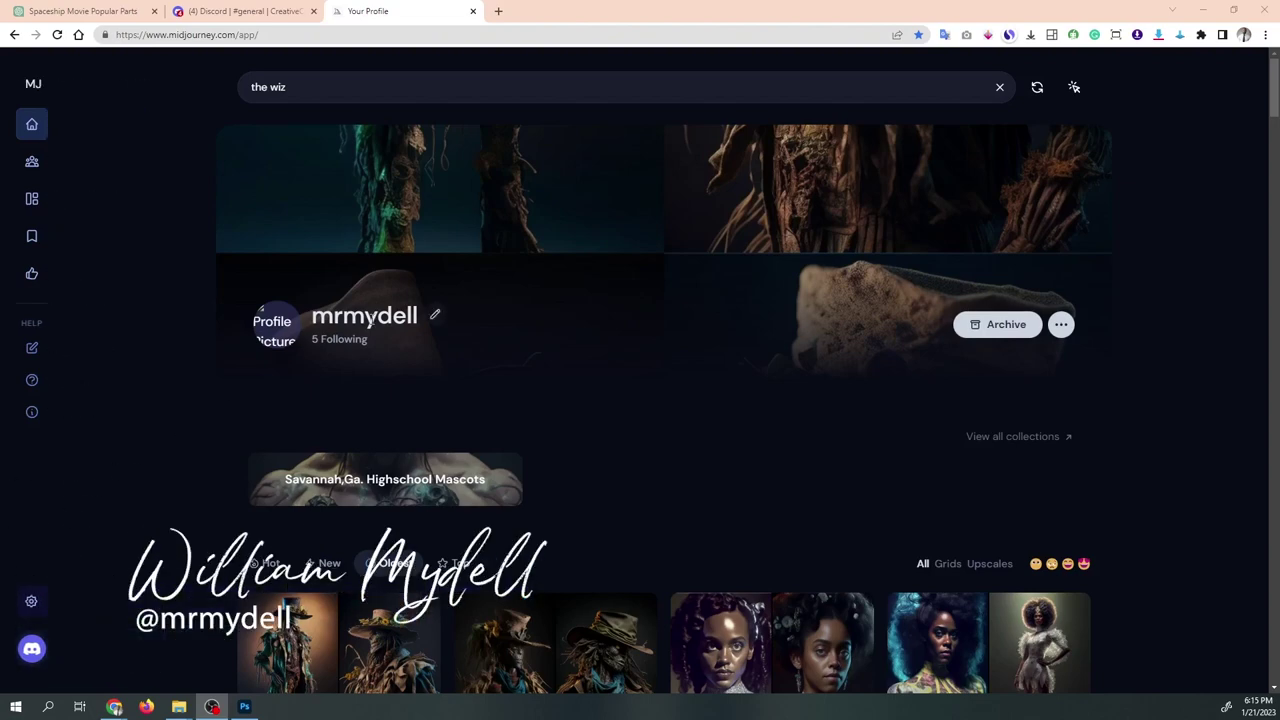
Examine the enlarged images and full prompt of the first Scarecrow grid in the "the wiz" results, and close the preview.
scroll(570, 372, "down", 5)
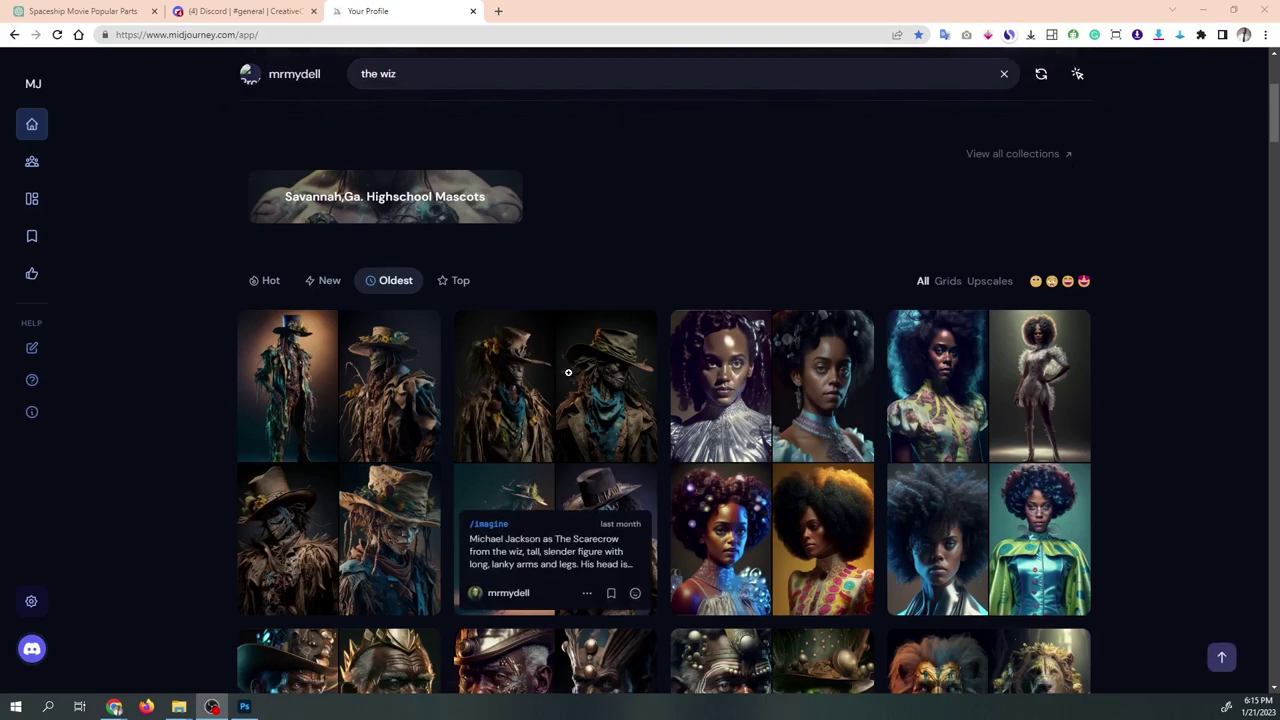
scroll(633, 398, "up", 2)
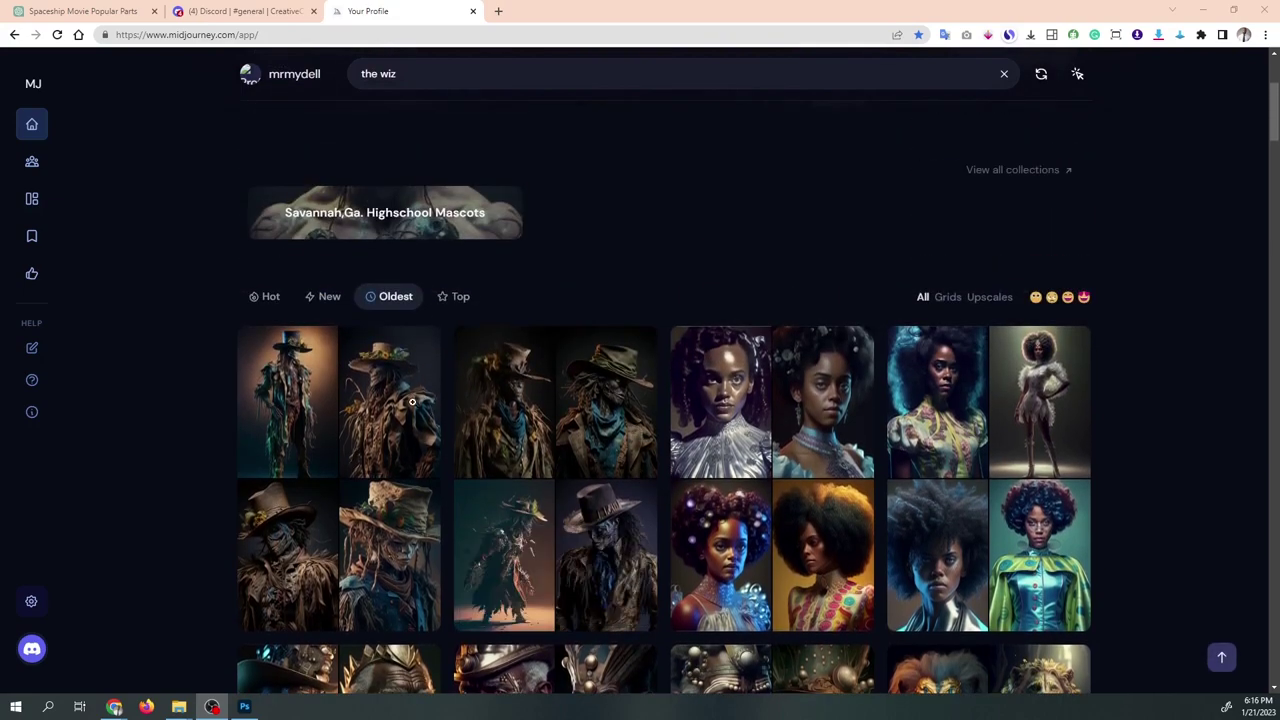
left_click(349, 424)
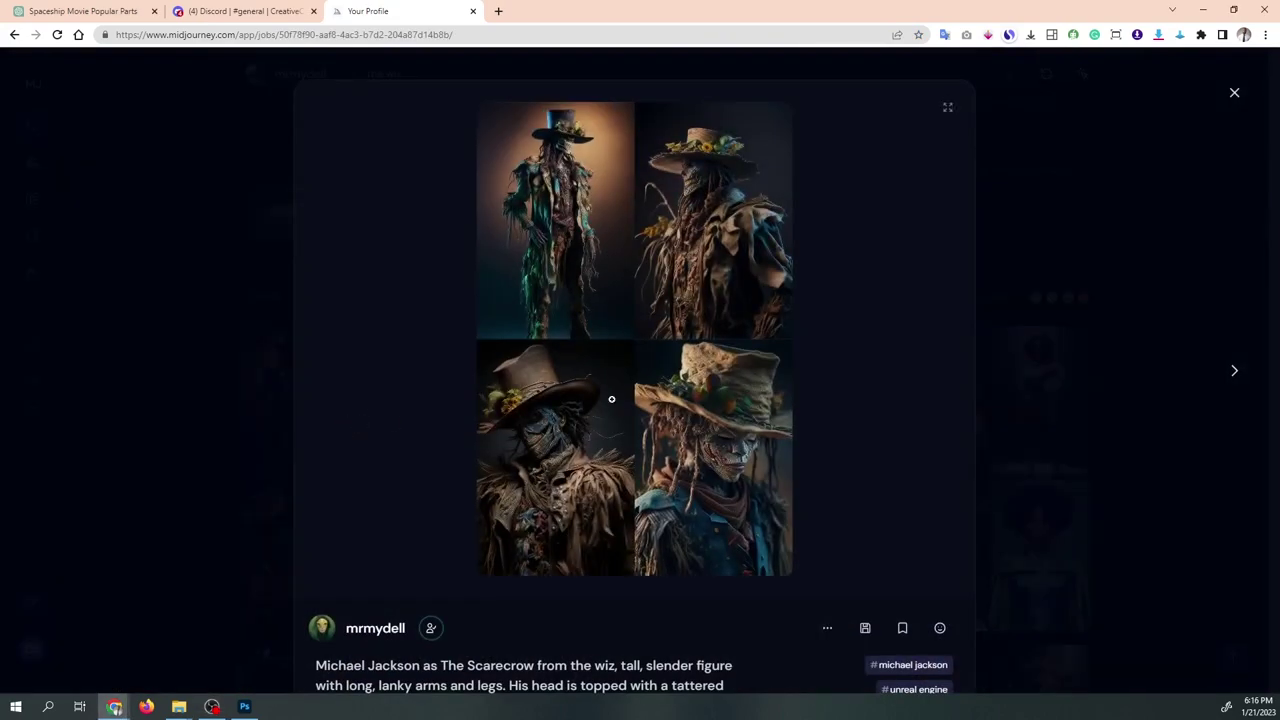
scroll(612, 399, "down", 5)
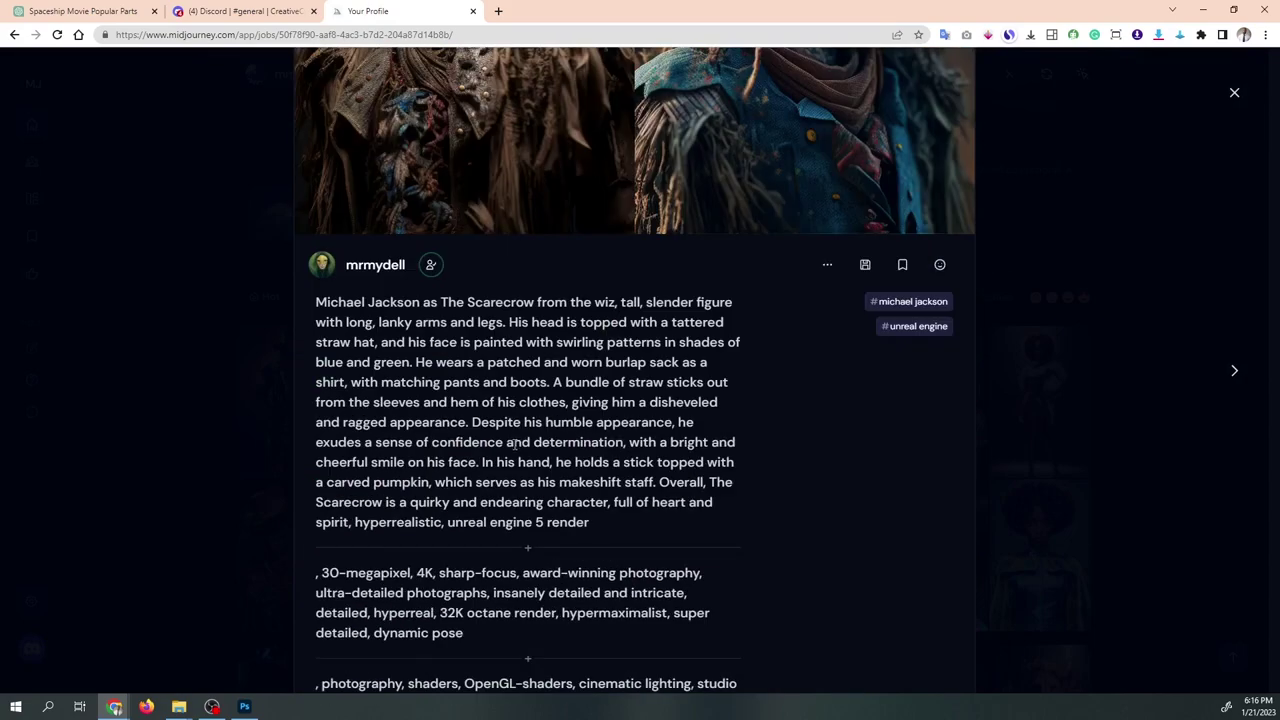
scroll(523, 481, "down", 2)
scroll(523, 481, "up", 6)
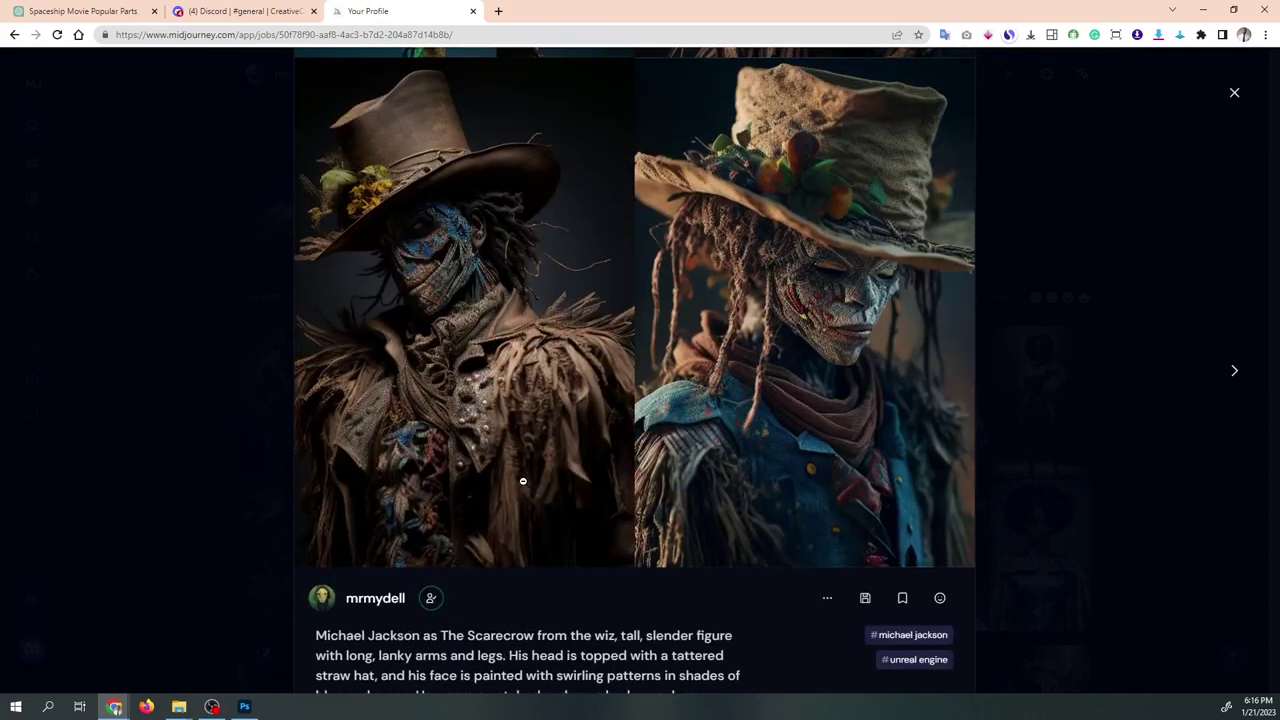
scroll(523, 481, "up", 5)
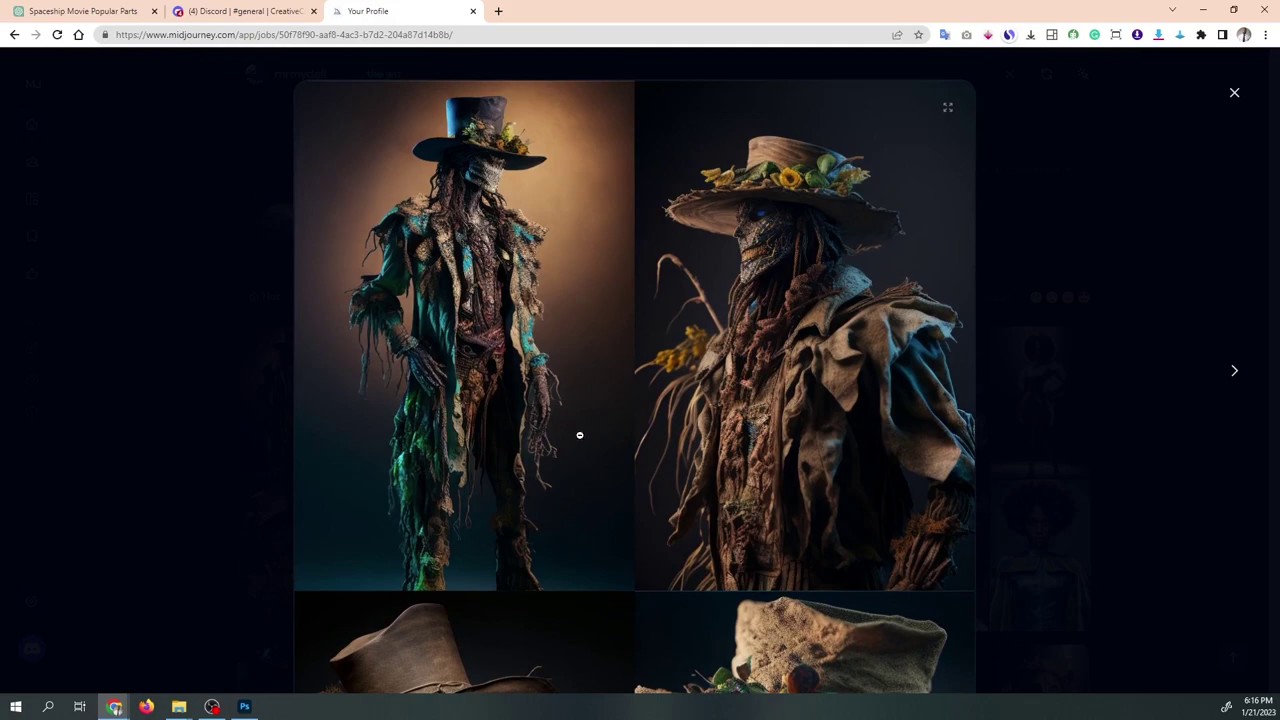
scroll(640, 400, "down", 6)
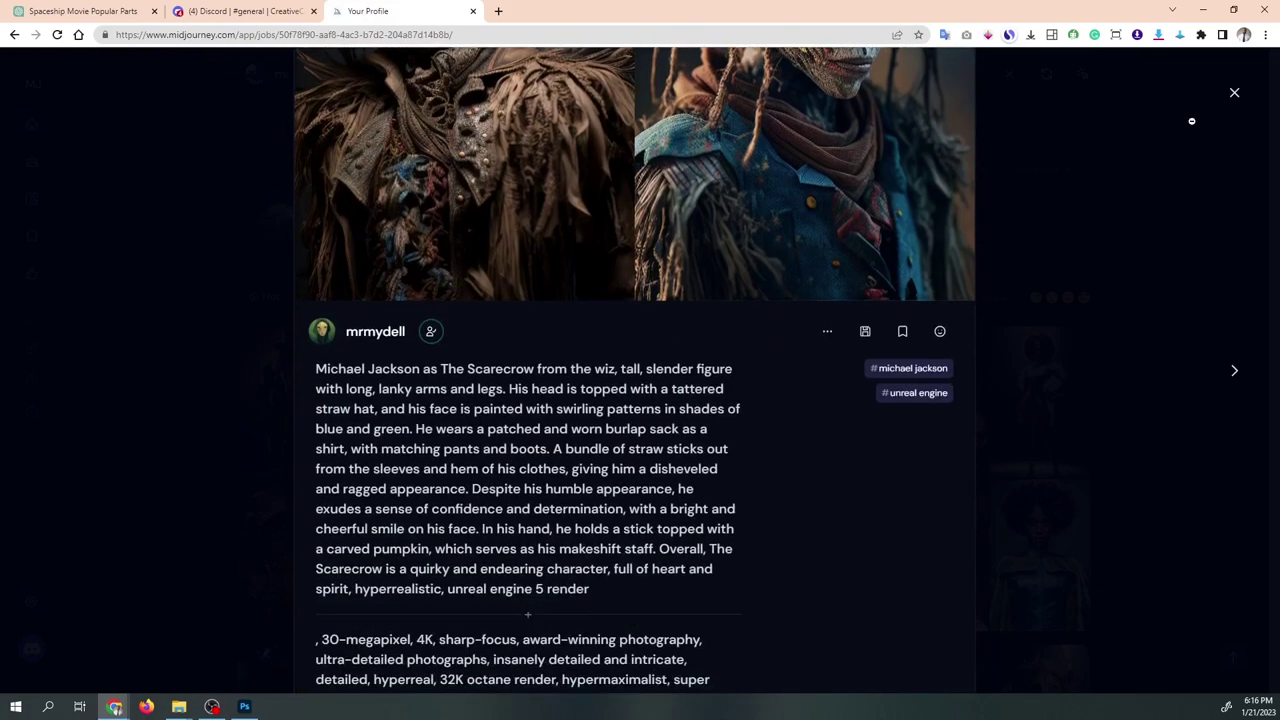
left_click(1233, 94)
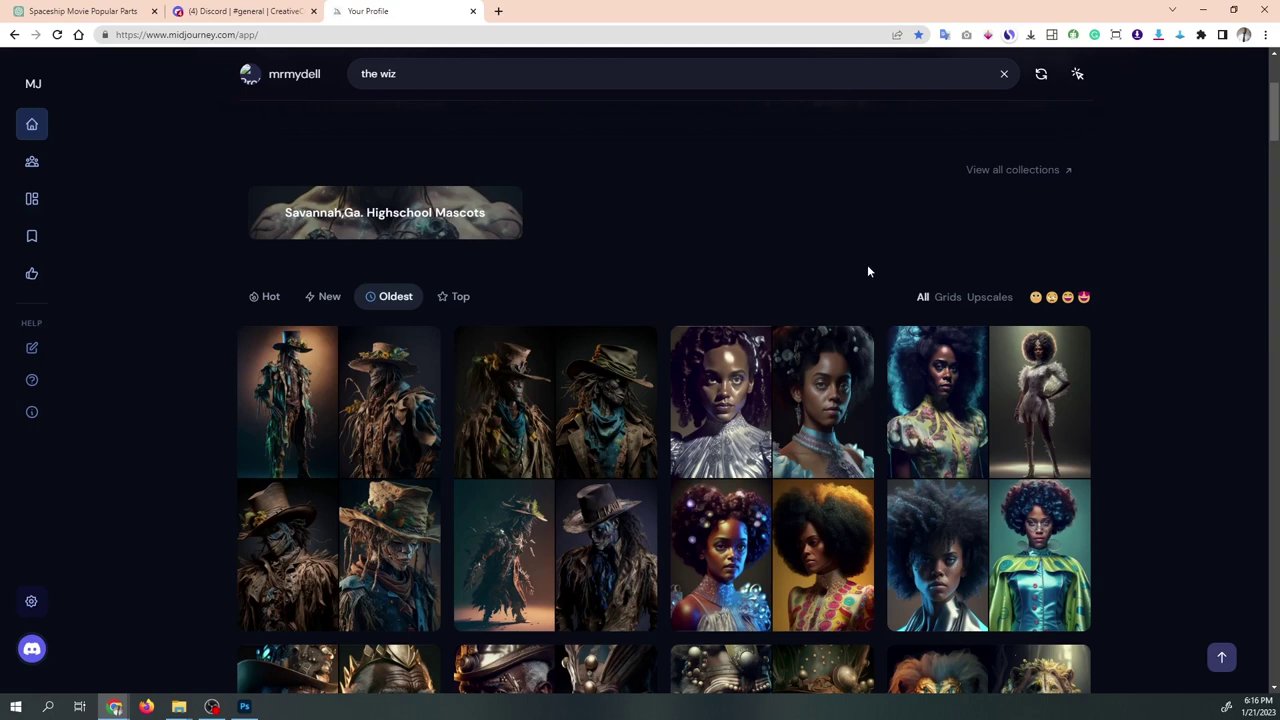
Look through the gallery results for the Tin Man, the Lion, Glinda and the Wicked Witch.
scroll(853, 330, "down", 3)
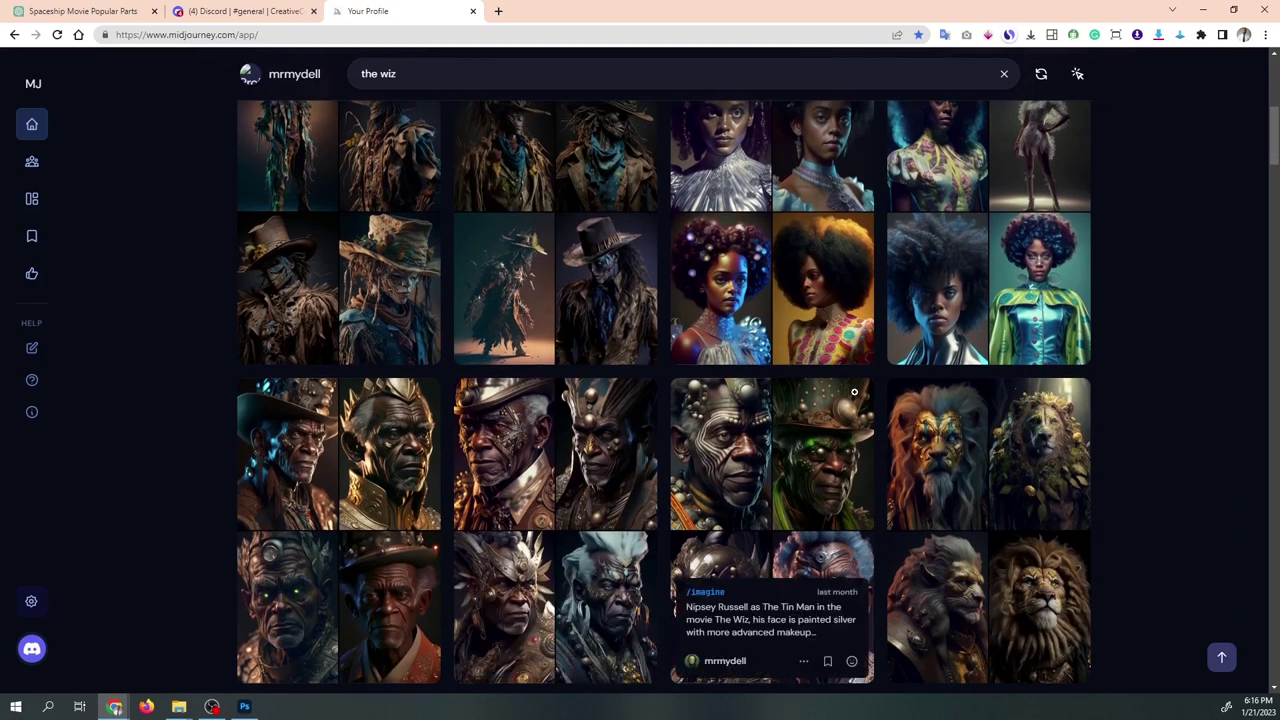
scroll(995, 390, "up", 1)
scroll(987, 388, "down", 3)
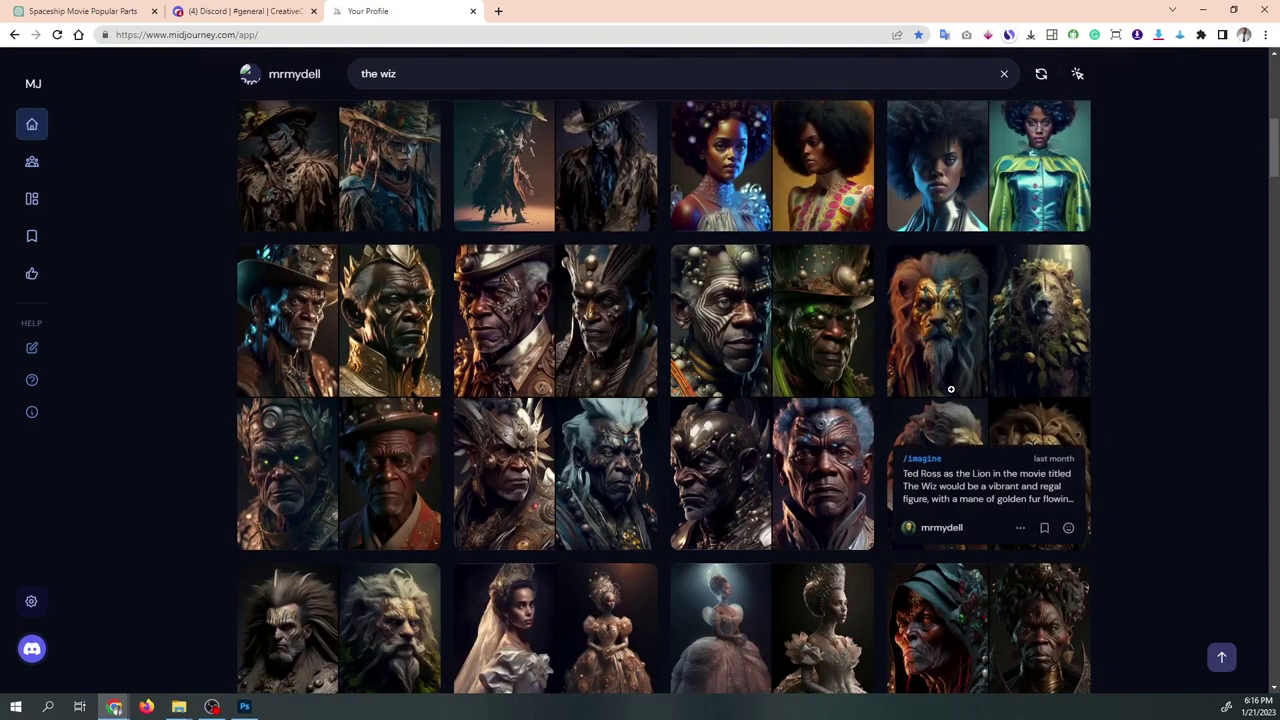
scroll(950, 389, "down", 3)
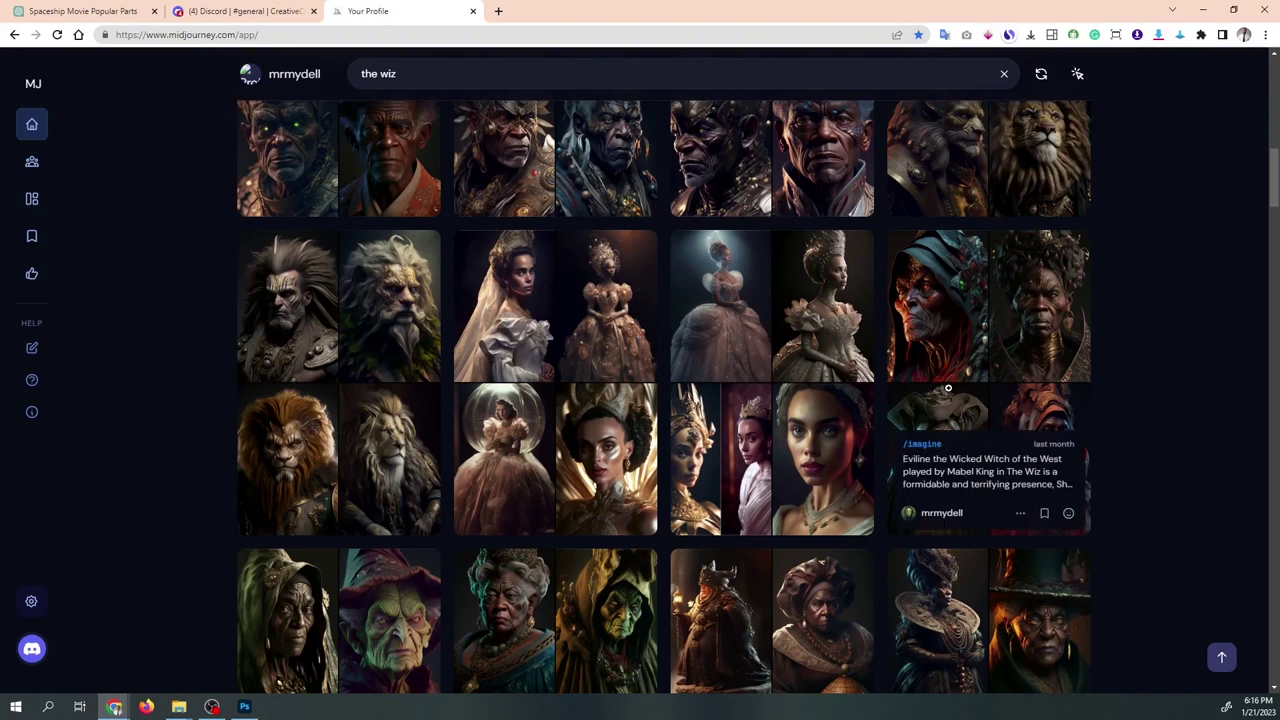
scroll(947, 388, "down", 1)
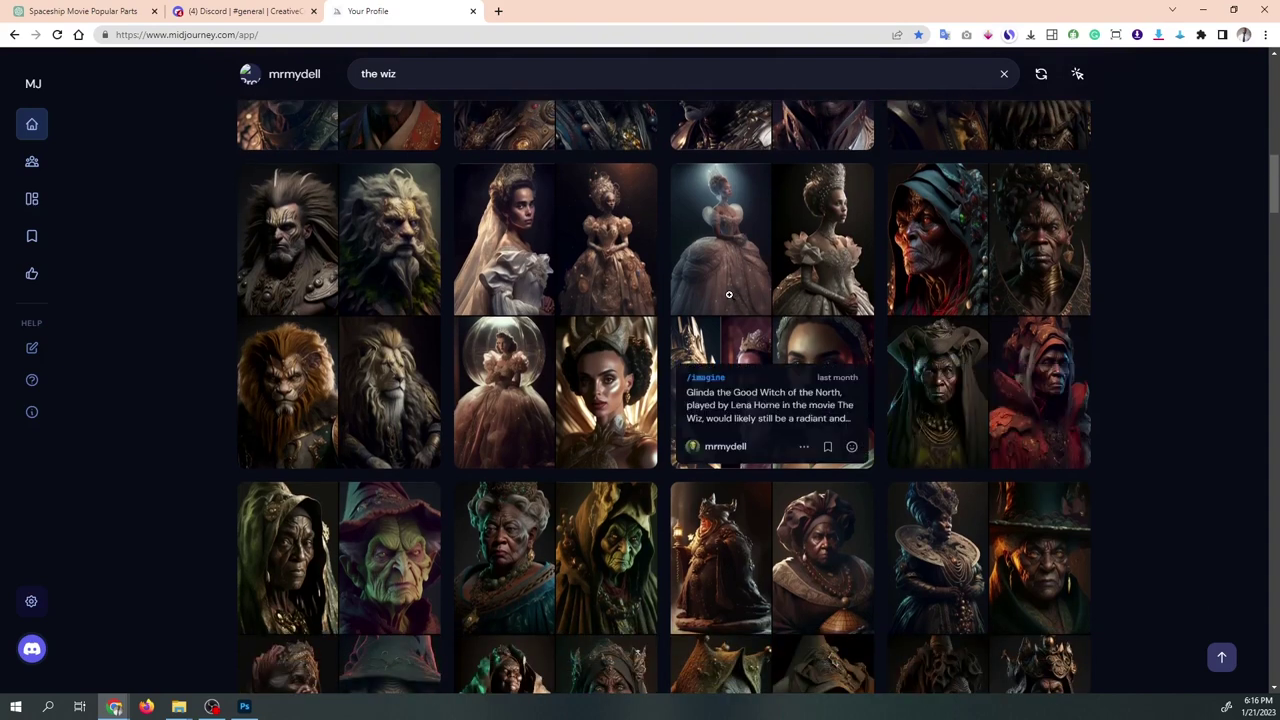
scroll(943, 421, "up", 2)
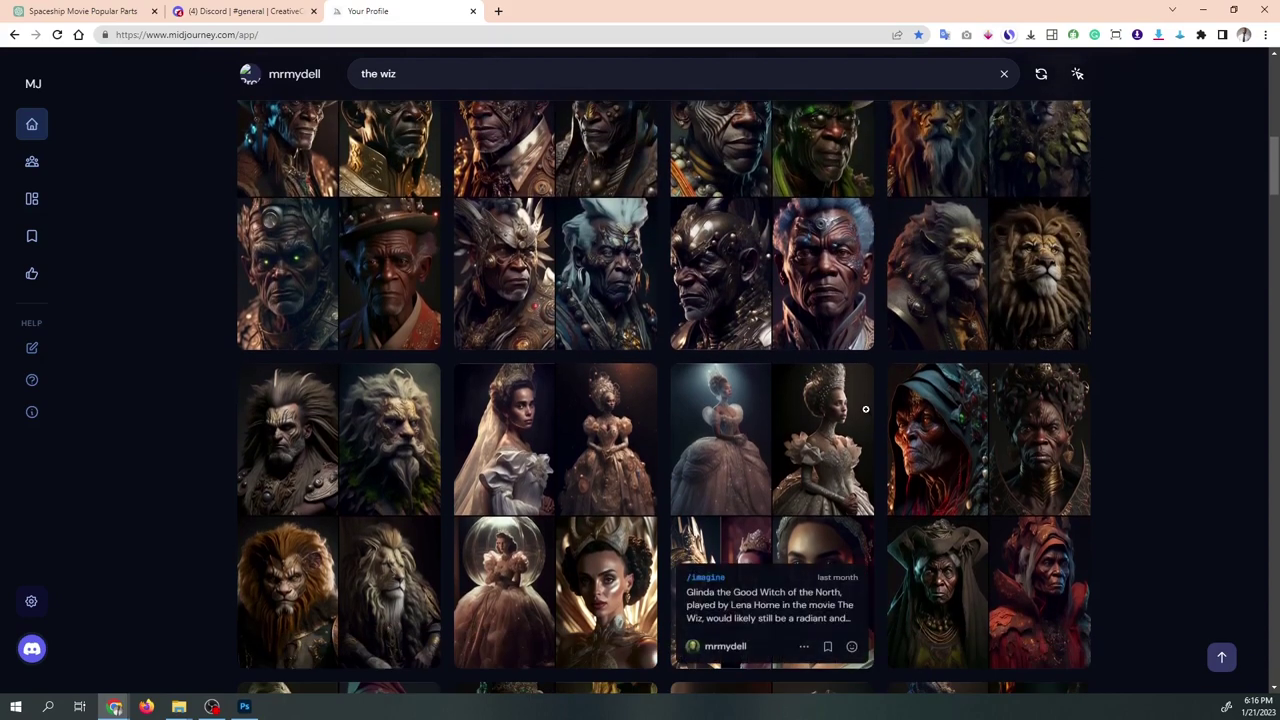
View the four enlarged images of the Glinda grid that includes the glass bubble portrait, and close the preview.
left_click(563, 445)
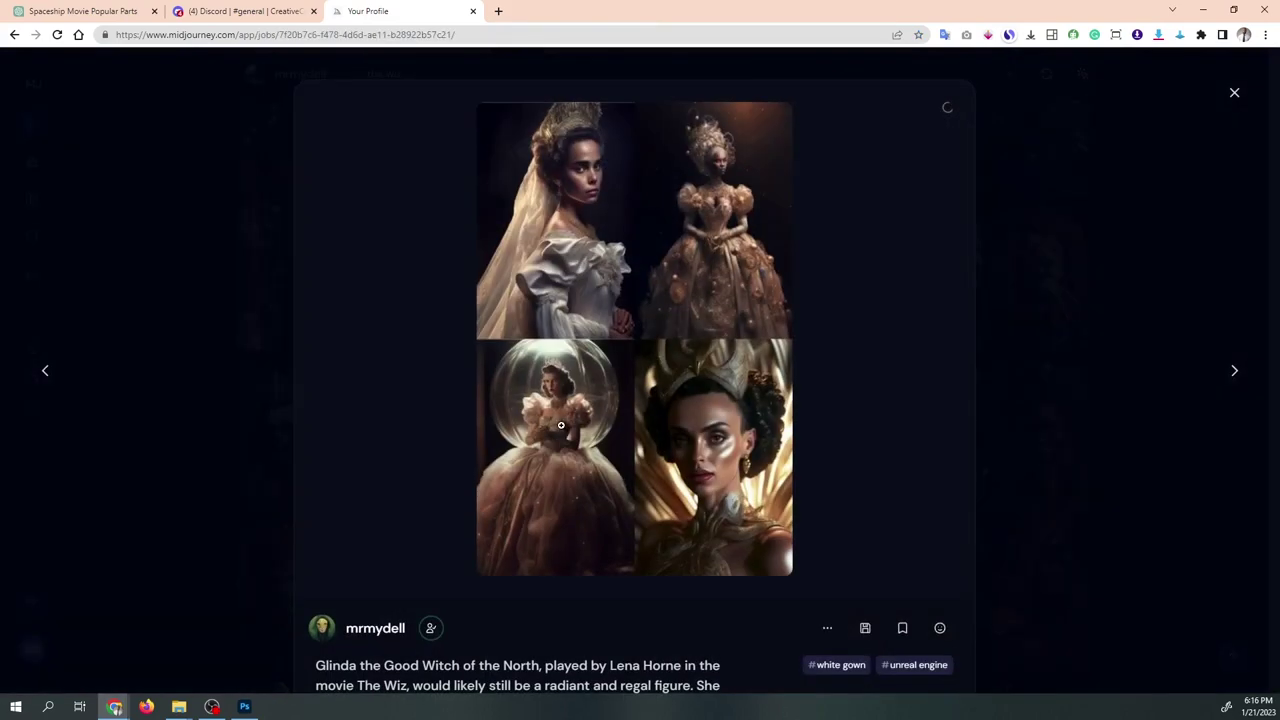
left_click(576, 399)
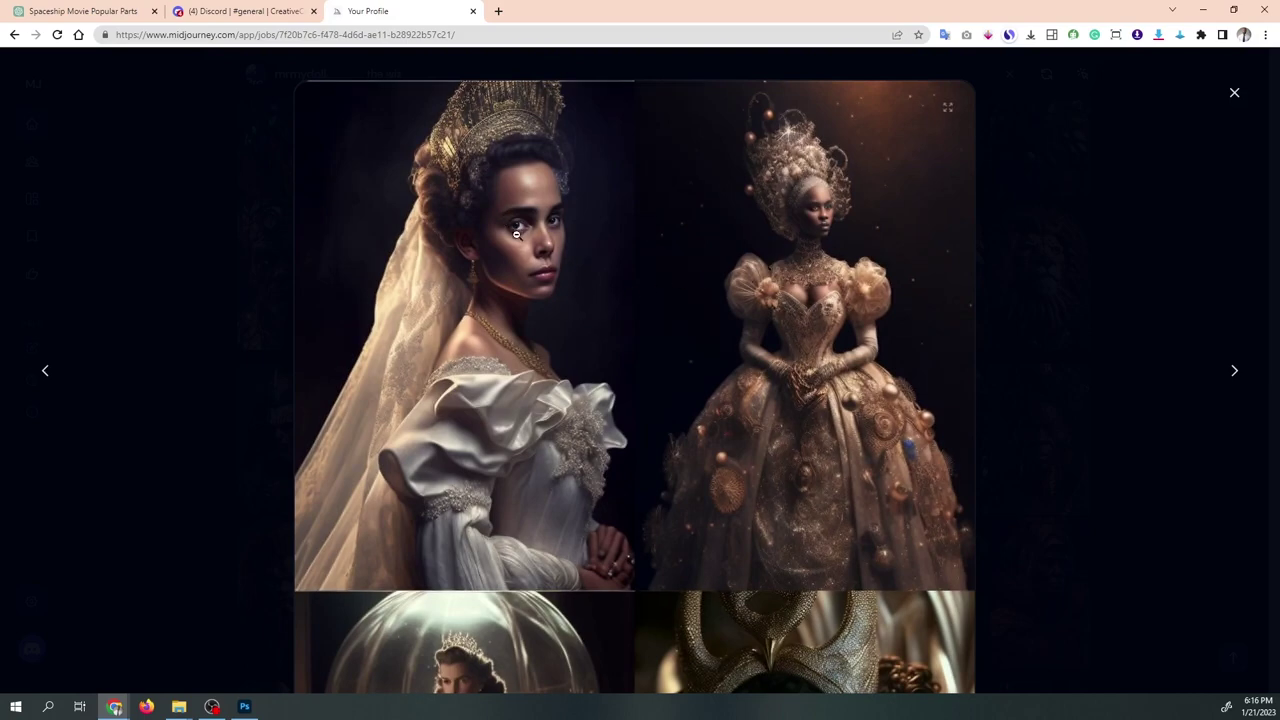
scroll(545, 379, "down", 5)
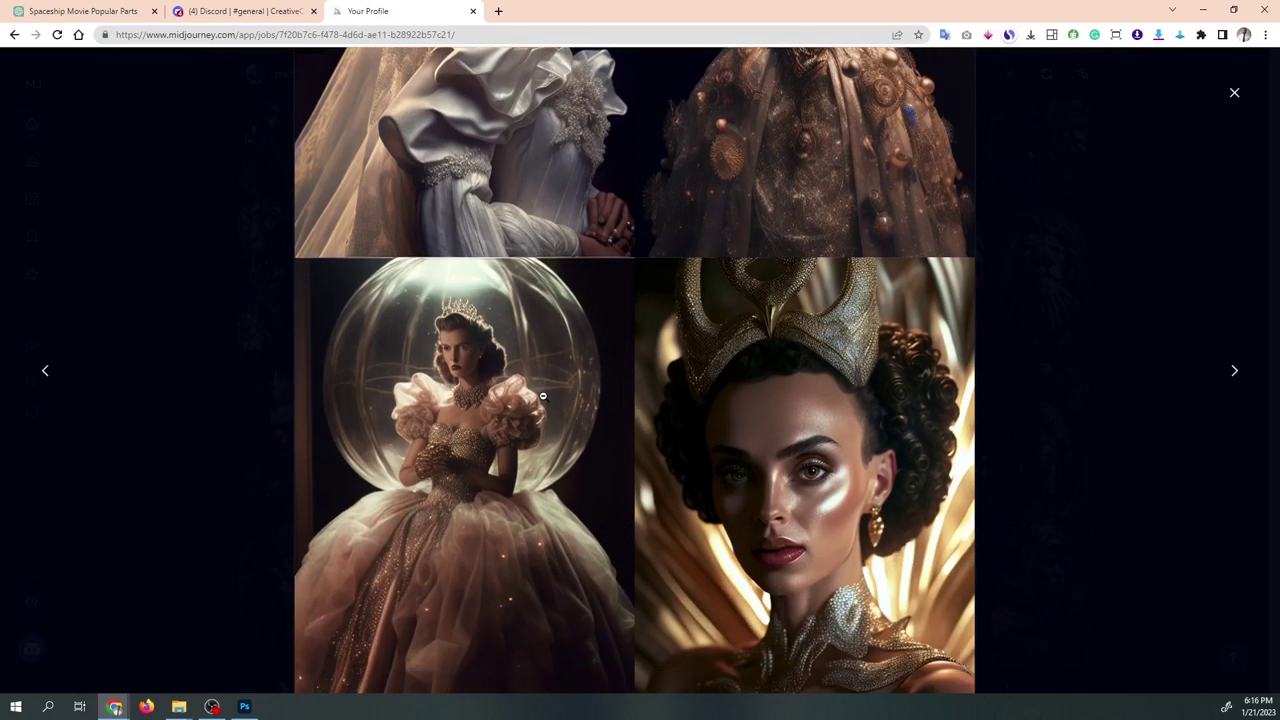
scroll(543, 396, "up", 1)
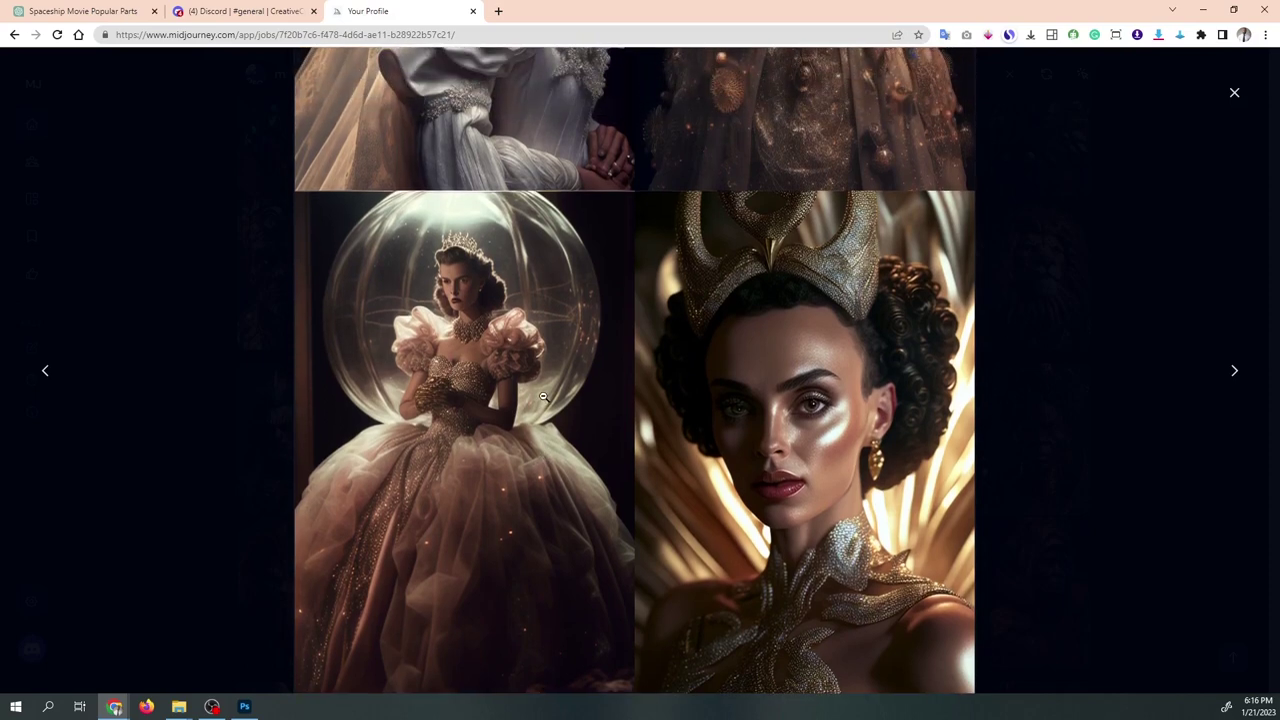
scroll(543, 397, "up", 1)
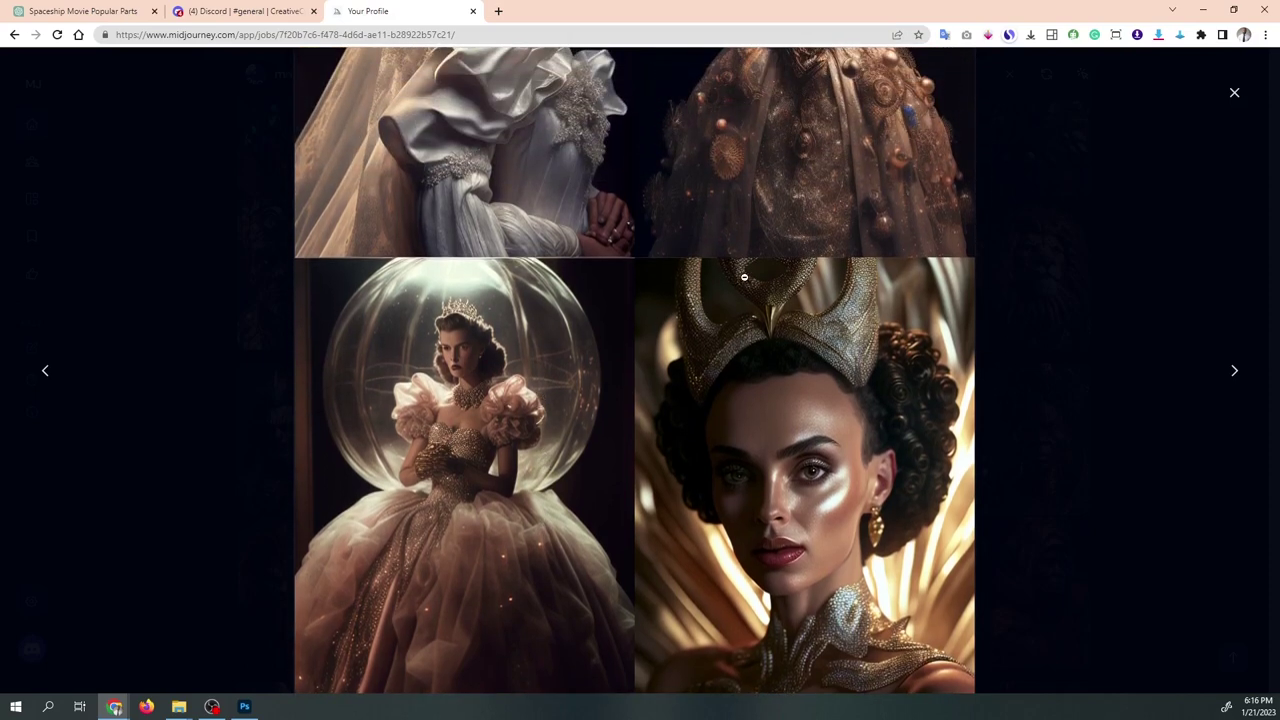
left_click(1236, 94)
Look through the remaining gallery results for the witches, munchkins, Scarecrow upscales and Dorothy variations.
scroll(990, 258, "down", 3)
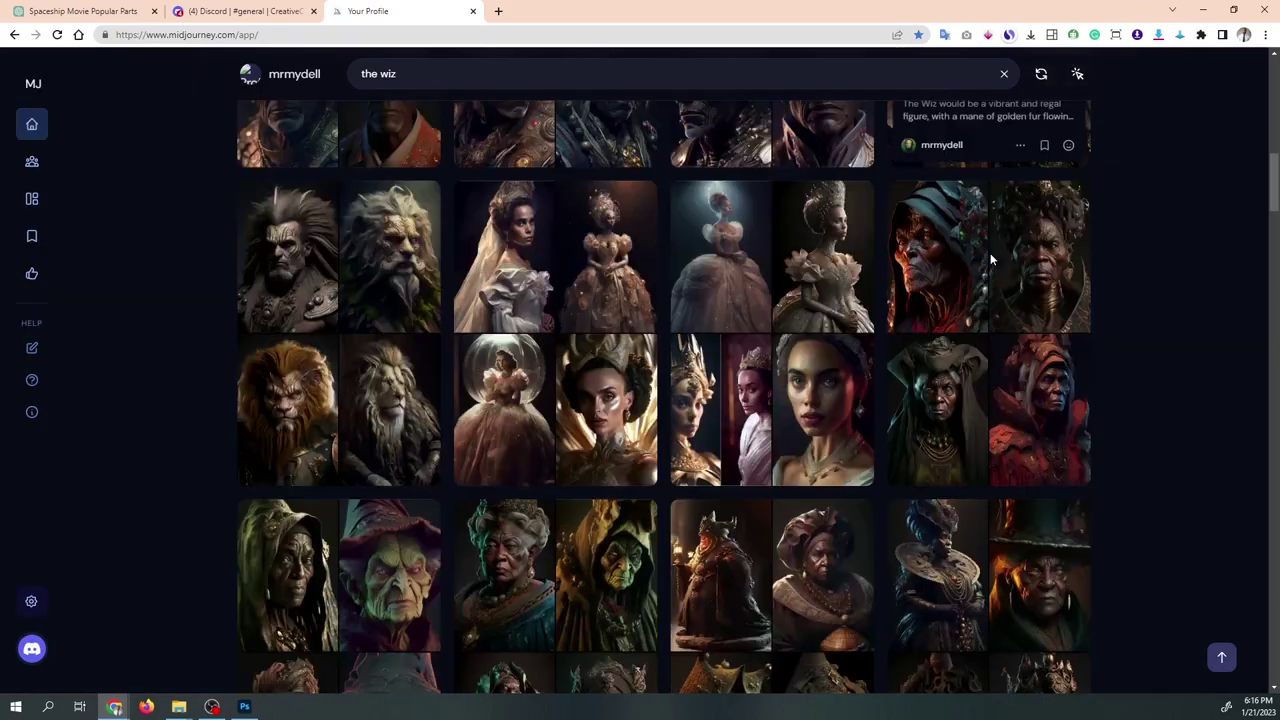
scroll(990, 258, "down", 20)
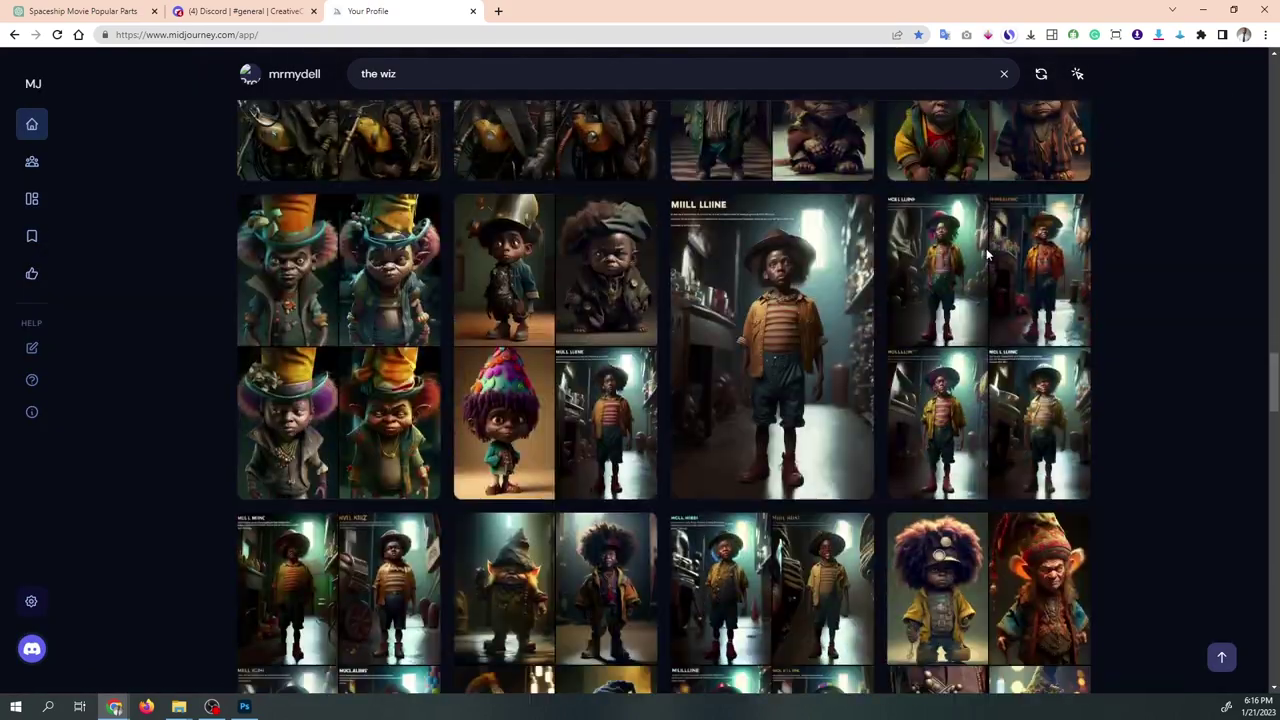
mouse_move(985, 249)
mouse_move(808, 360)
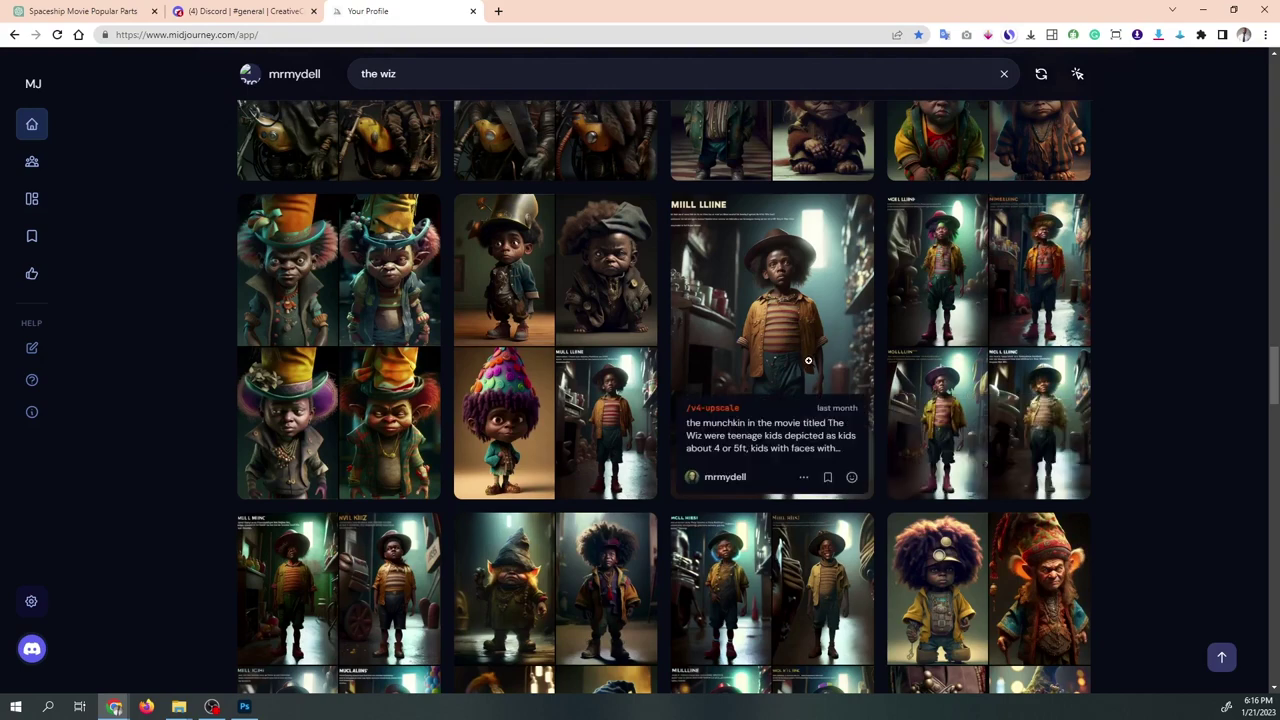
scroll(808, 360, "down", 1)
scroll(808, 360, "down", 2)
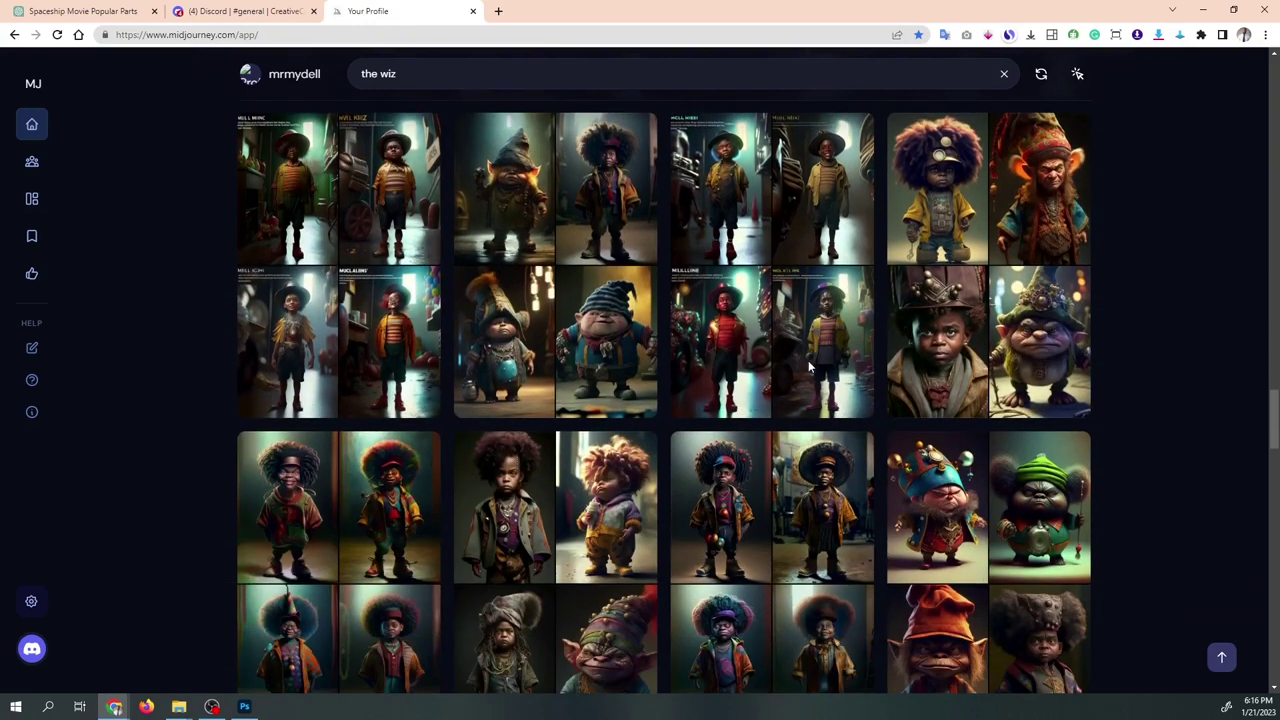
scroll(808, 360, "down", 4)
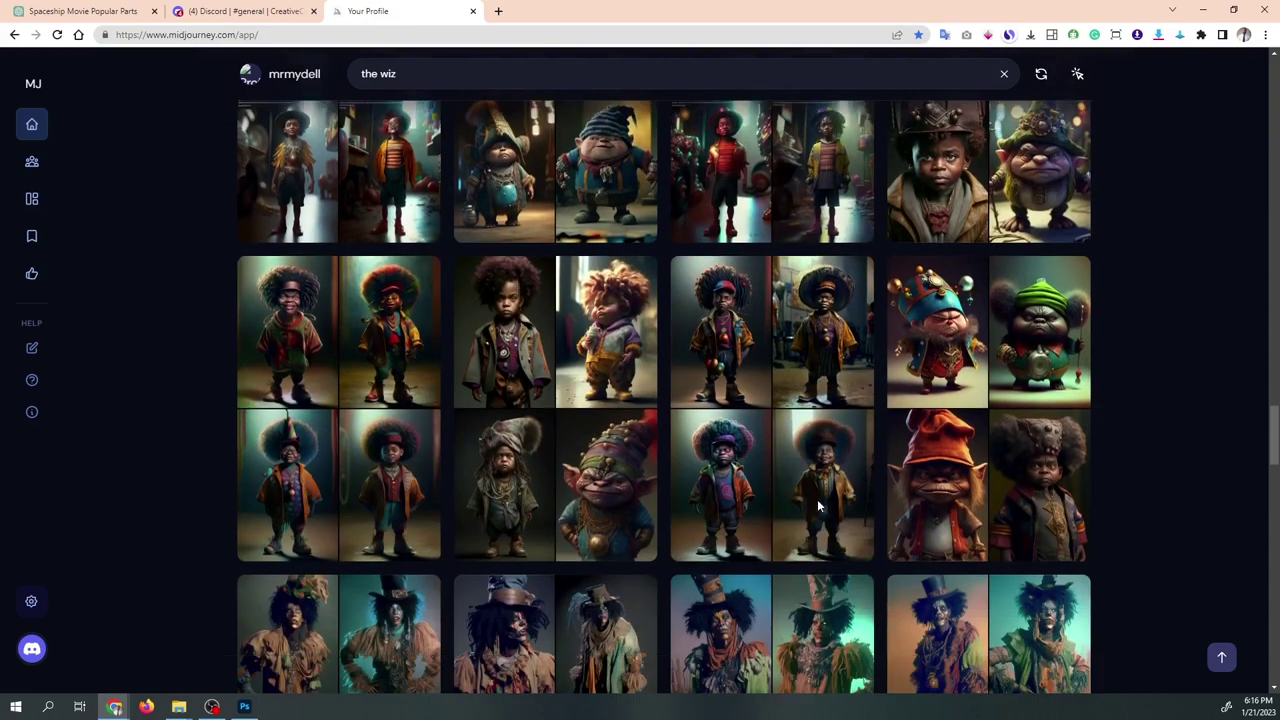
scroll(808, 488, "down", 5)
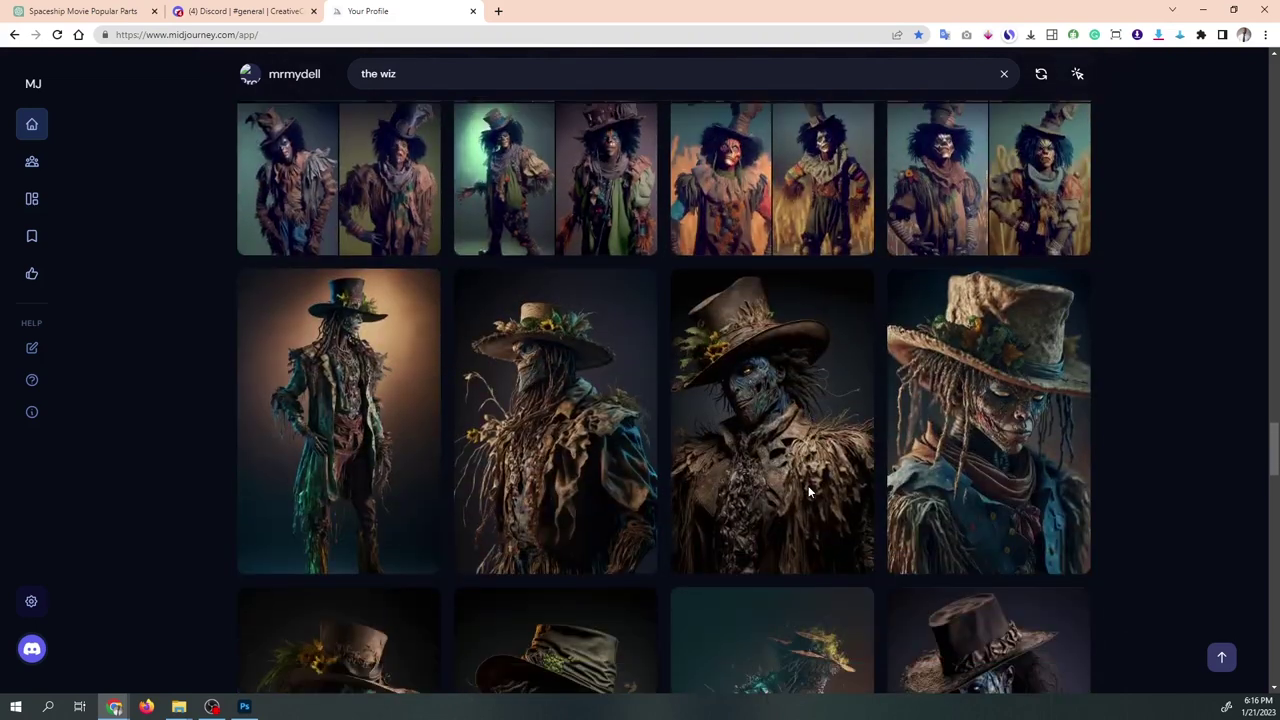
scroll(807, 486, "down", 4)
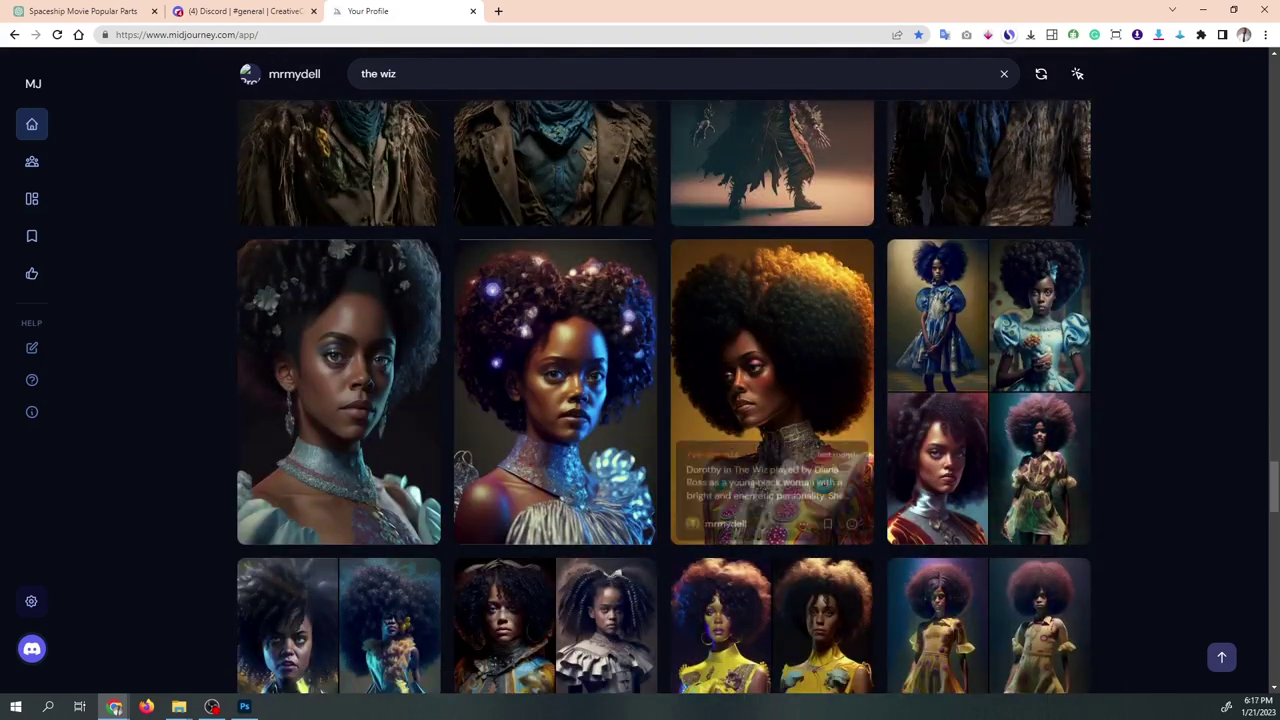
scroll(808, 486, "down", 2)
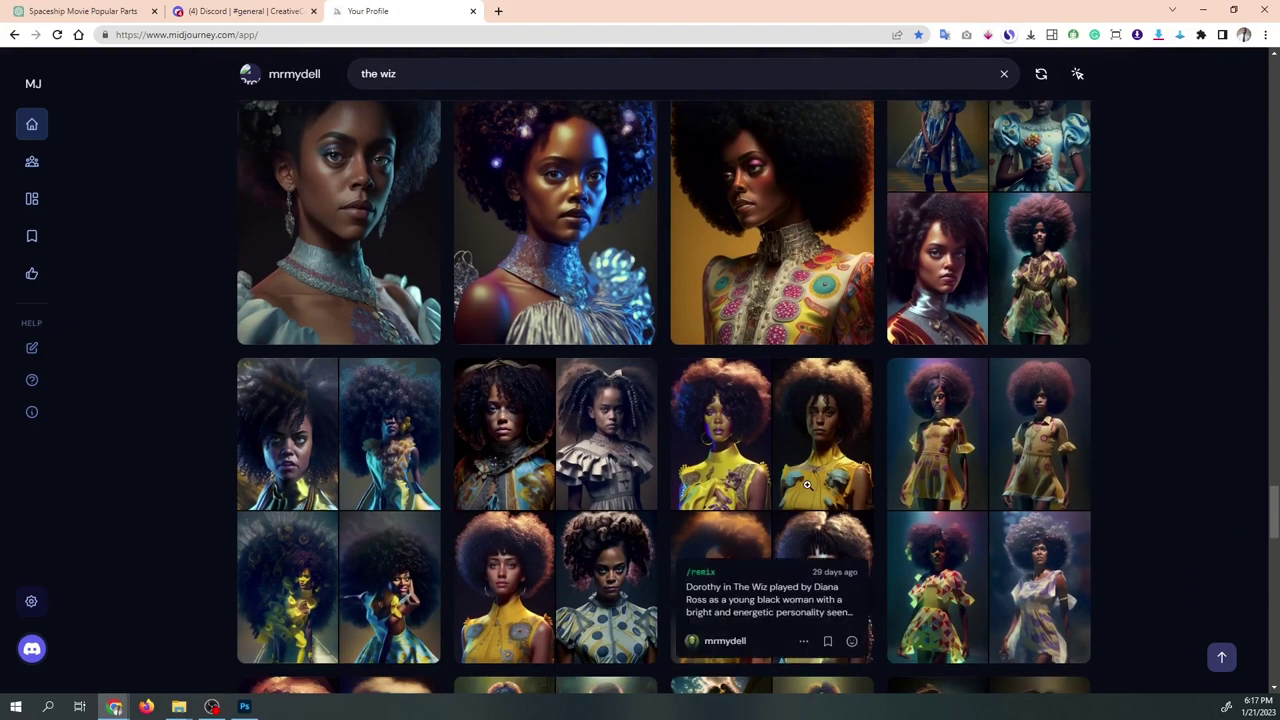
scroll(807, 484, "down", 3)
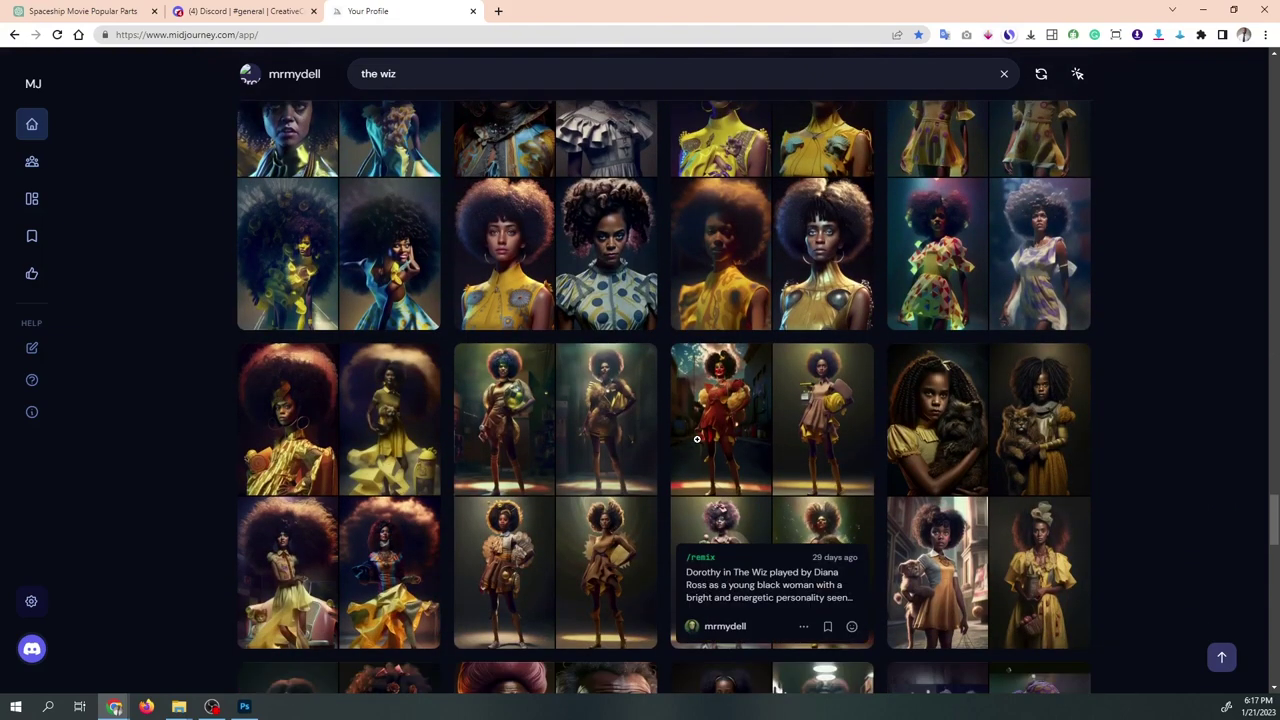
View the four enlarged images of the Dorothy grid where she holds her dog, and close the preview.
left_click(953, 447)
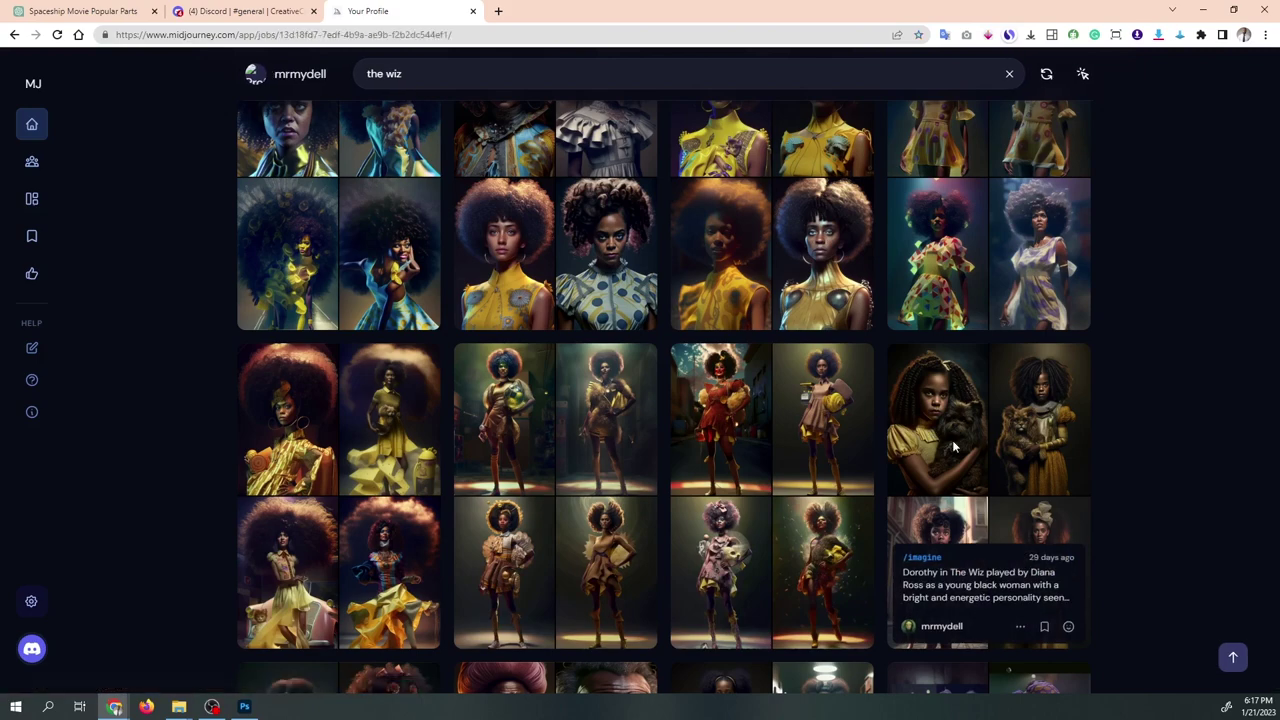
left_click(677, 374)
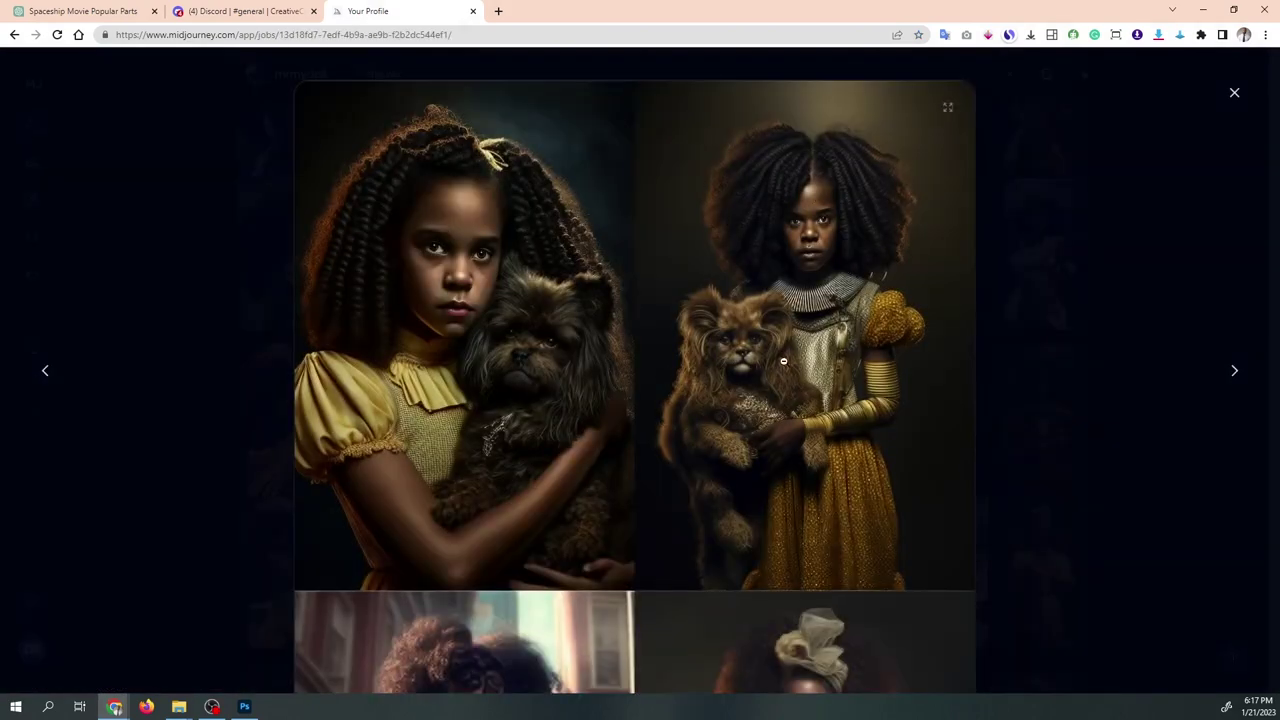
scroll(783, 361, "down", 5)
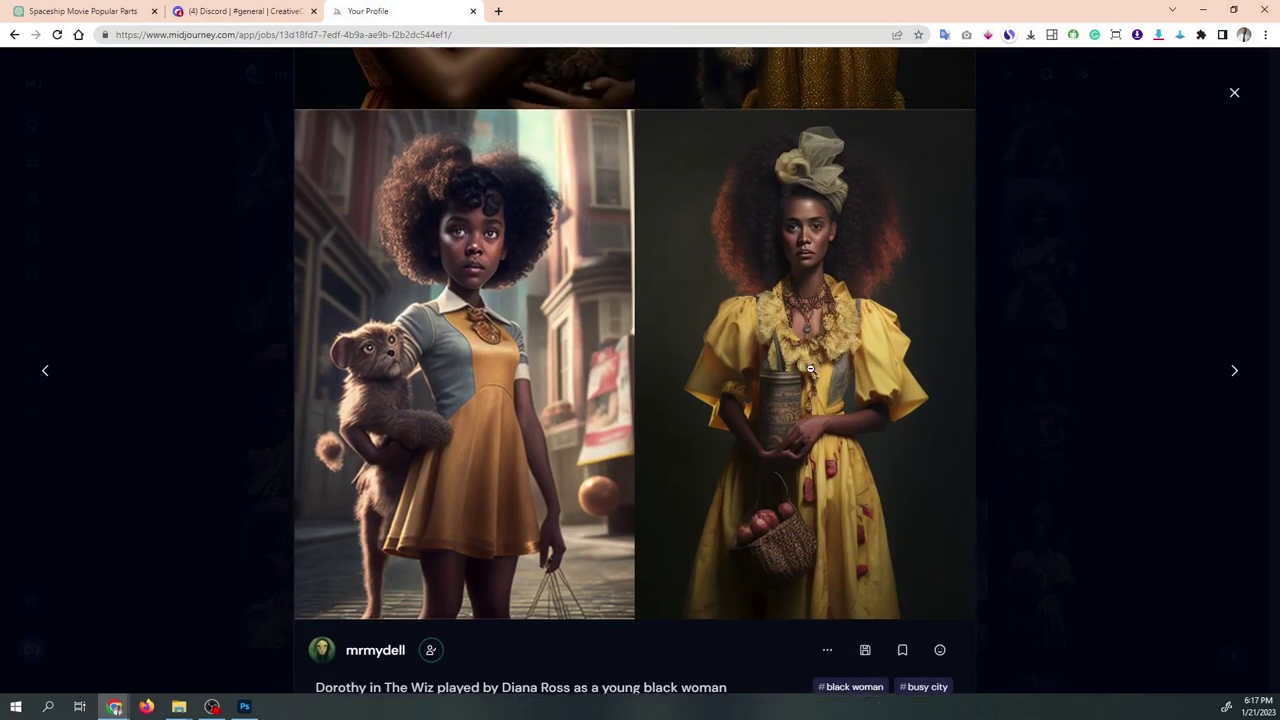
scroll(810, 369, "up", 1)
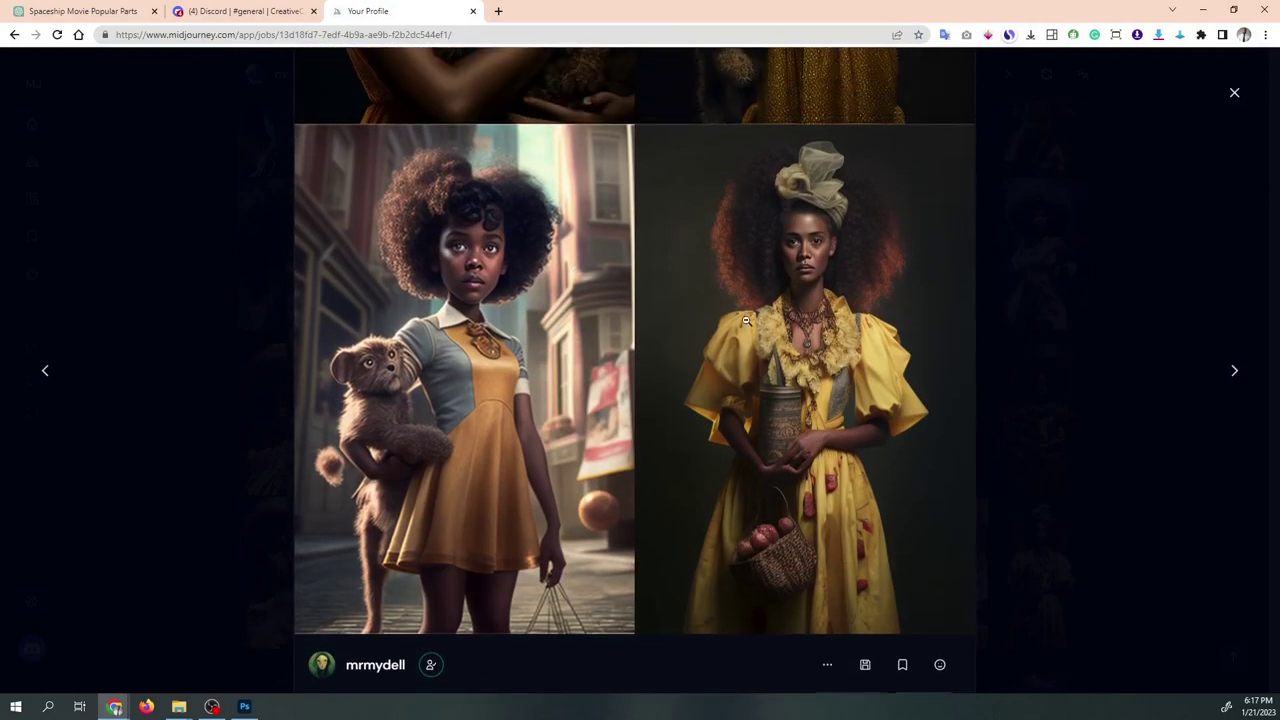
scroll(745, 320, "up", 5)
scroll(456, 400, "down", 4)
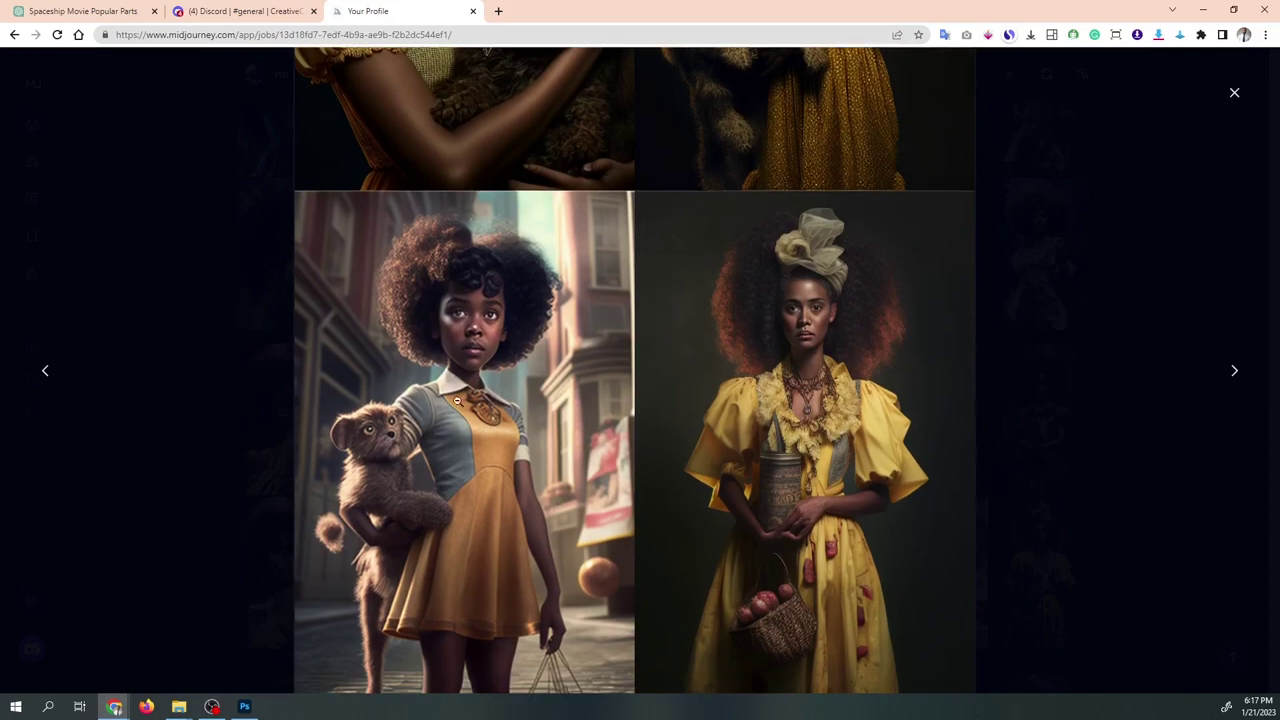
left_click(1079, 344)
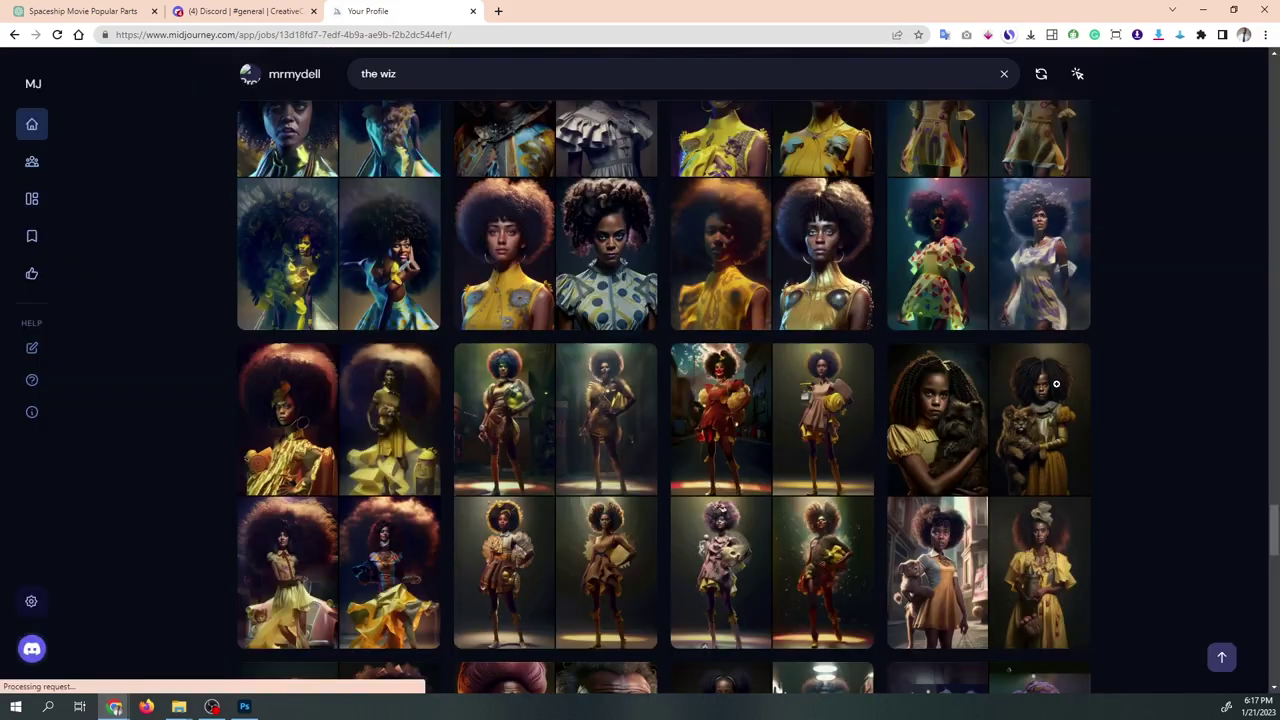
View the four enlarged images of the Dorothy grid with full-body poses in a spotlight and a green-gold ball, and close the preview.
left_click(577, 466)
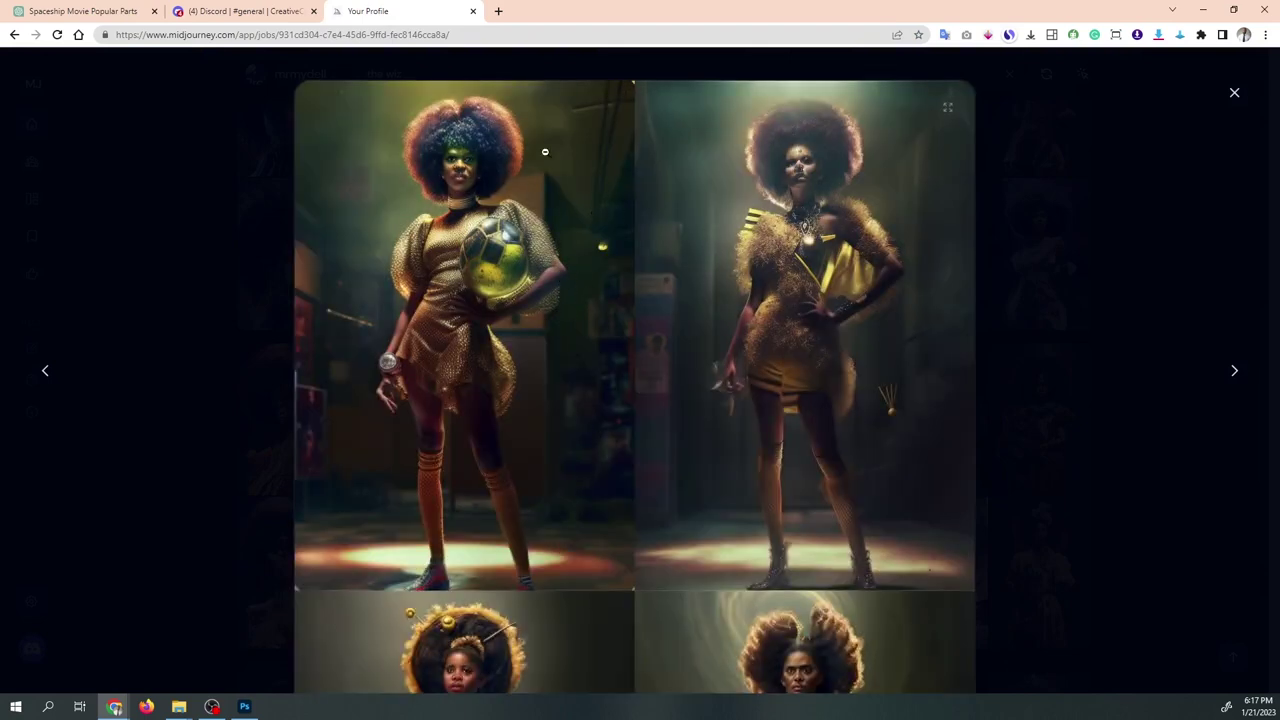
scroll(719, 376, "down", 3)
scroll(480, 425, "down", 1)
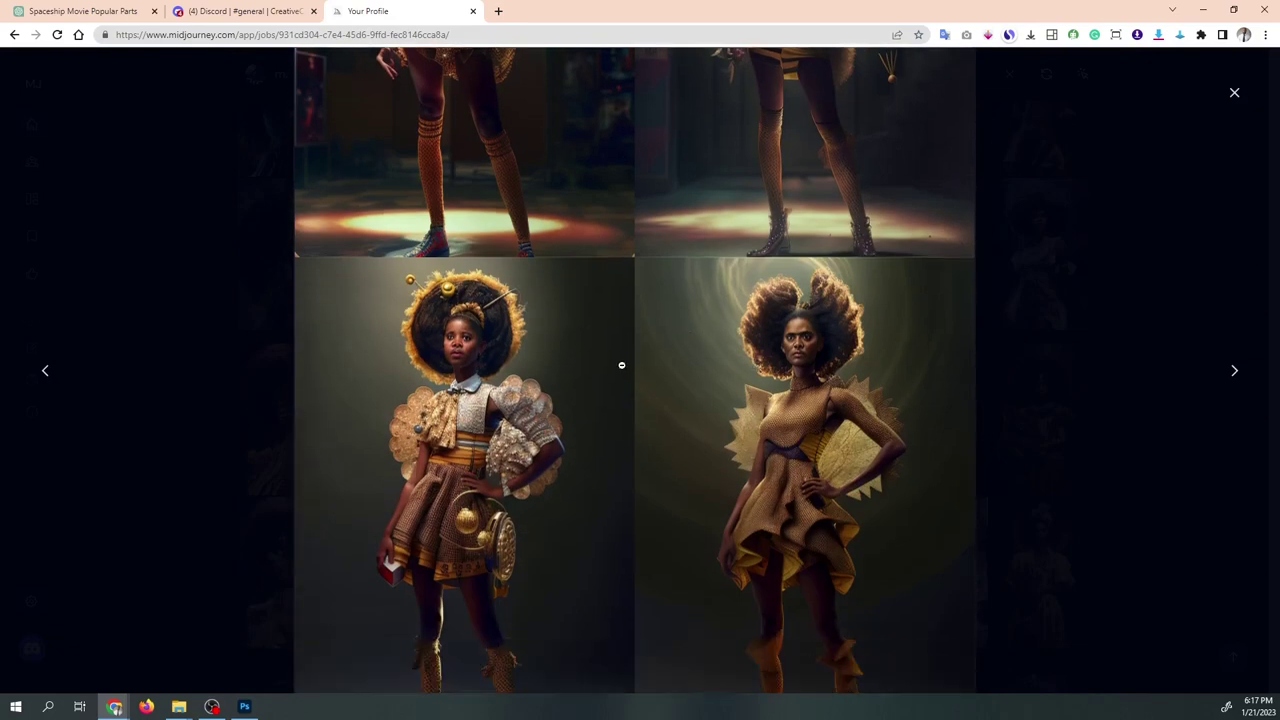
scroll(549, 352, "down", 2)
scroll(617, 368, "up", 3)
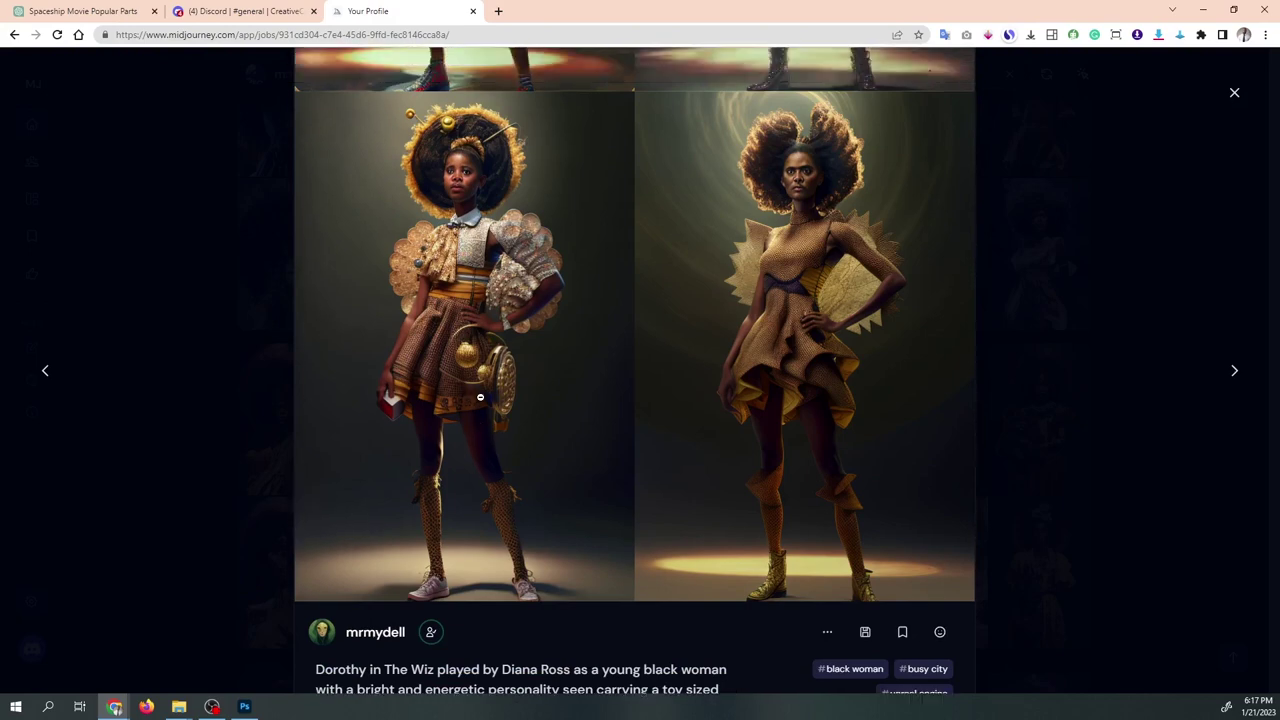
scroll(617, 368, "up", 3)
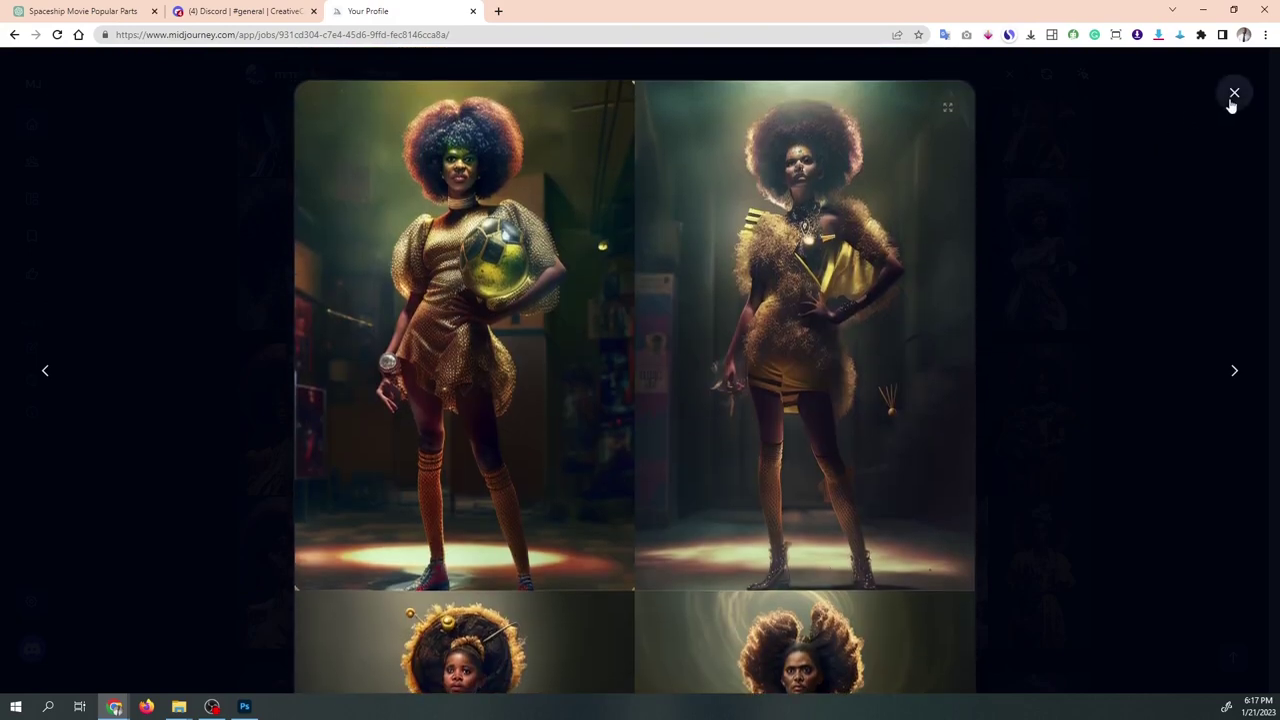
left_click(1233, 95)
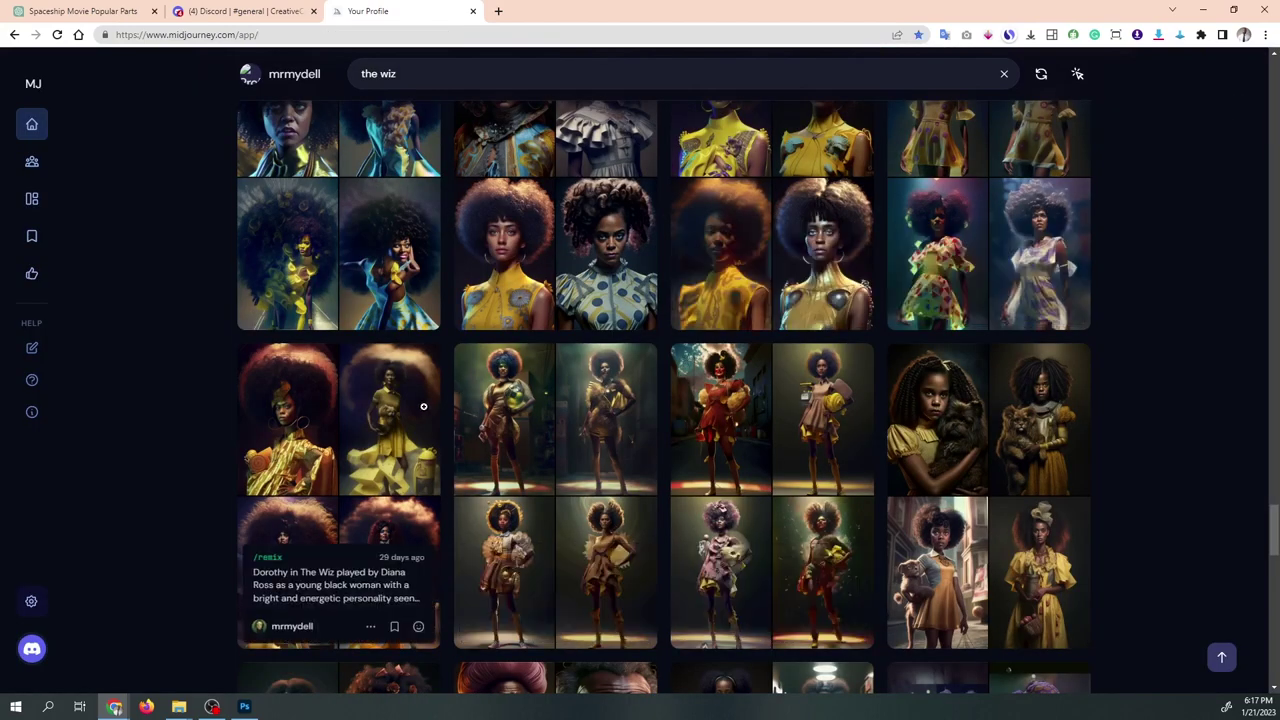
Look through the munchkin results, view the enlarged munchkin in the knitted pom-pom hat, and close the preview.
scroll(573, 433, "down", 3)
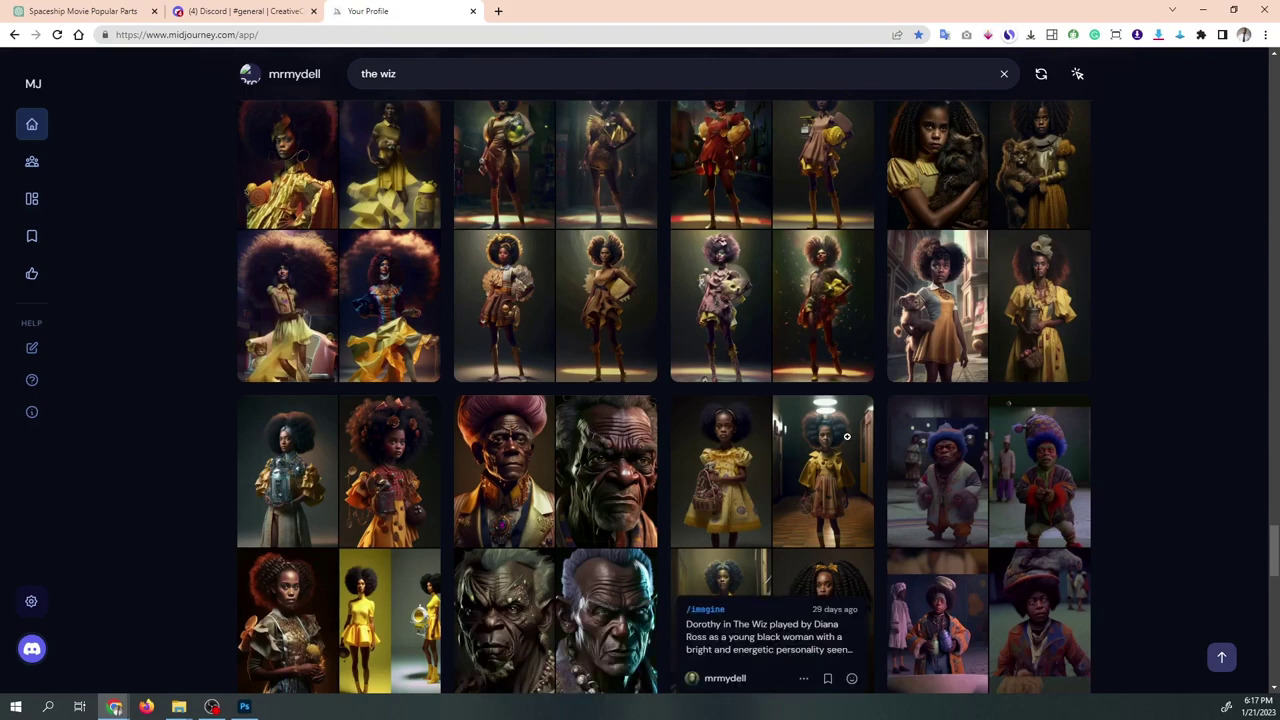
scroll(473, 367, "down", 2)
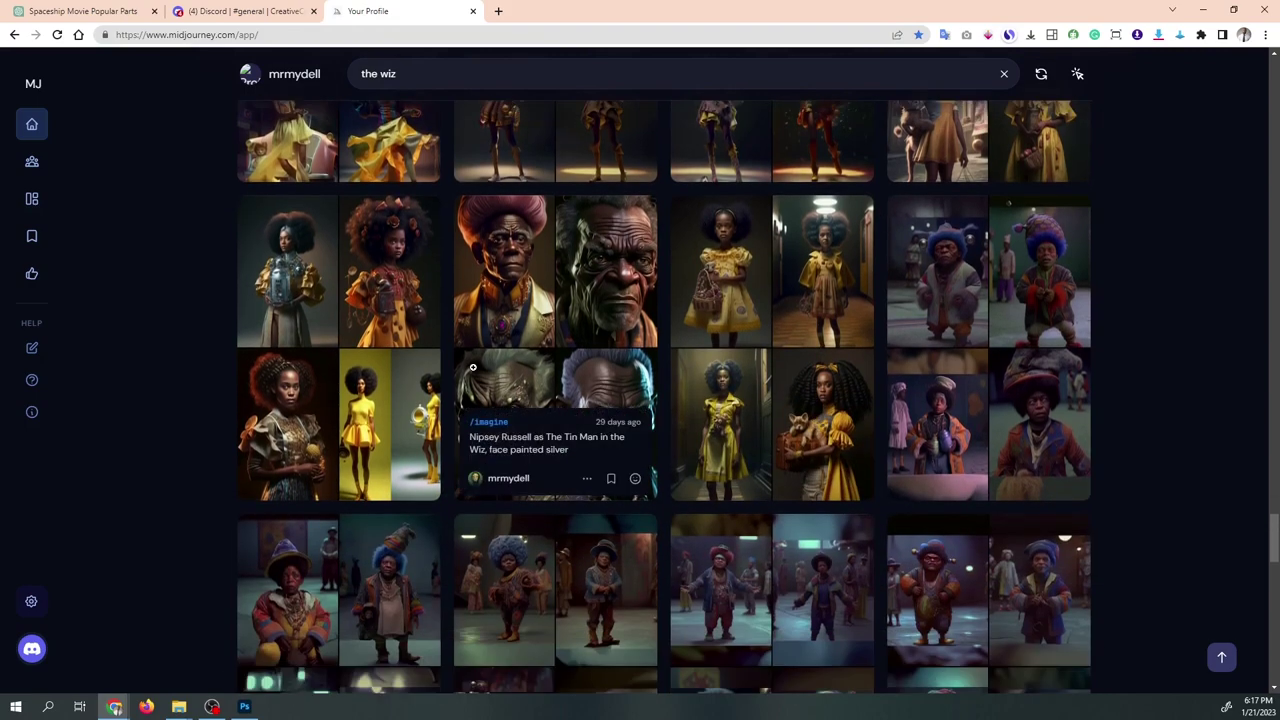
scroll(484, 414, "down", 7)
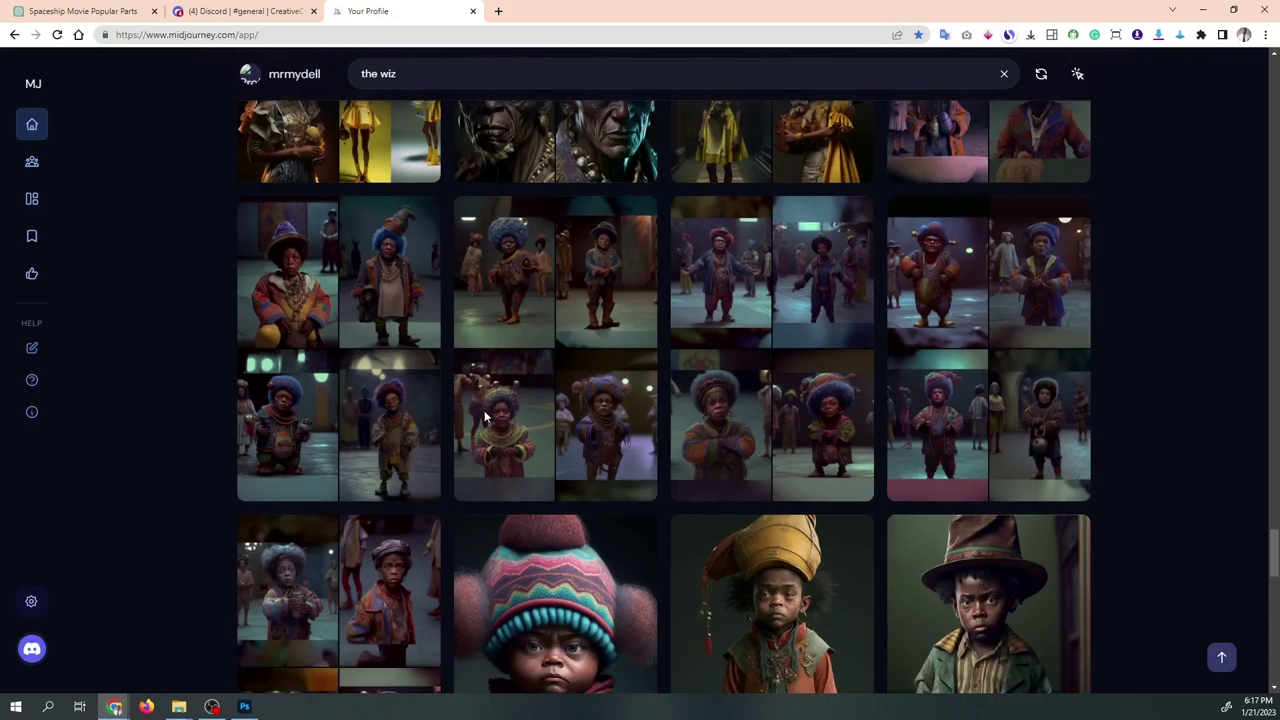
scroll(485, 416, "down", 10)
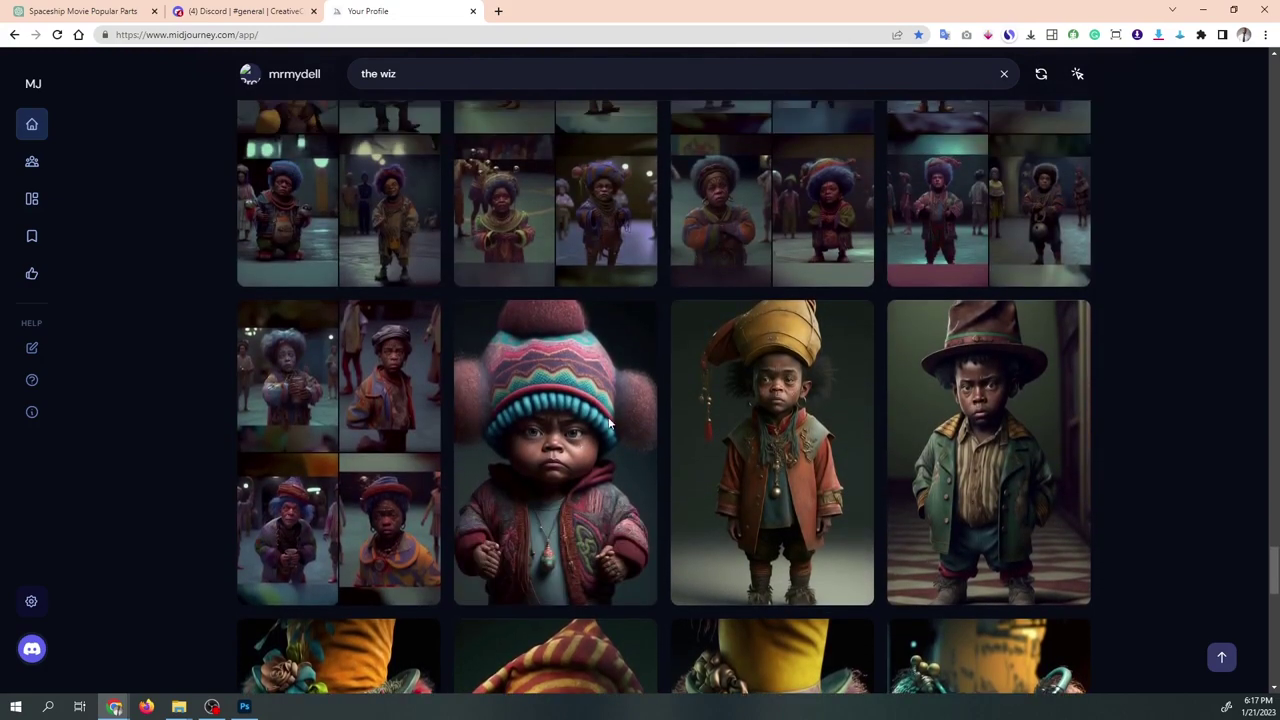
left_click(539, 493)
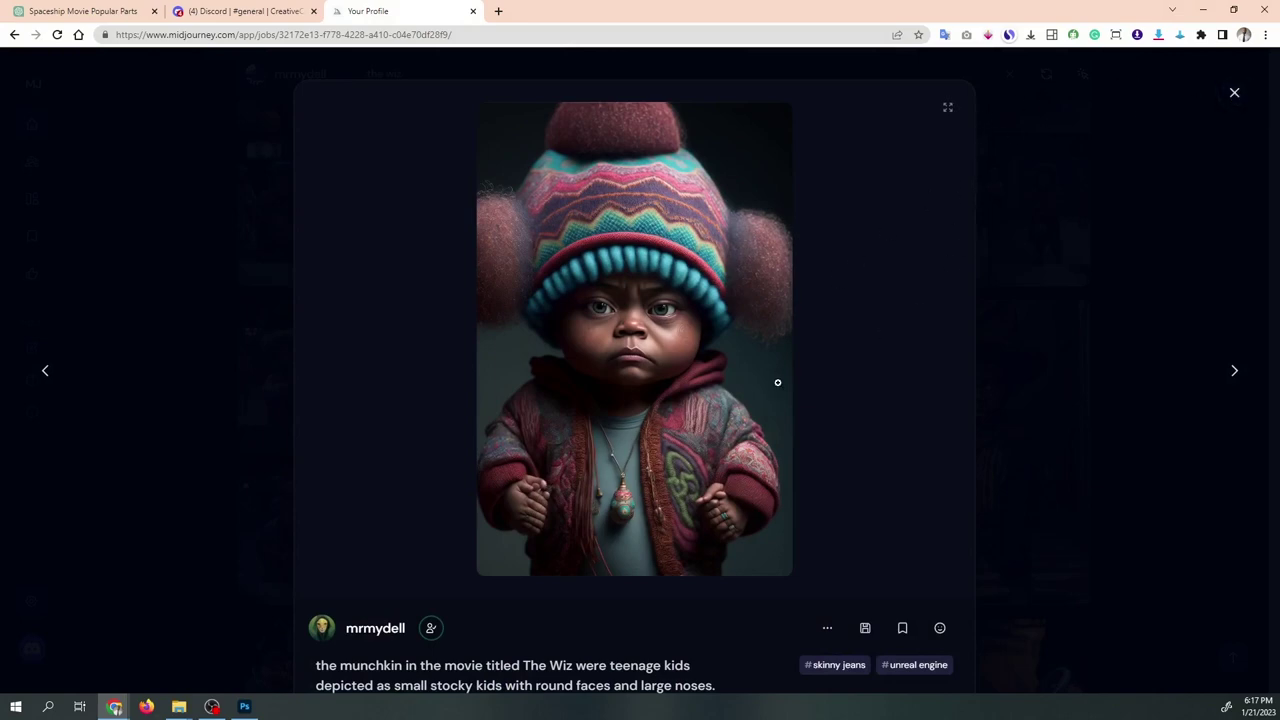
left_click(1234, 95)
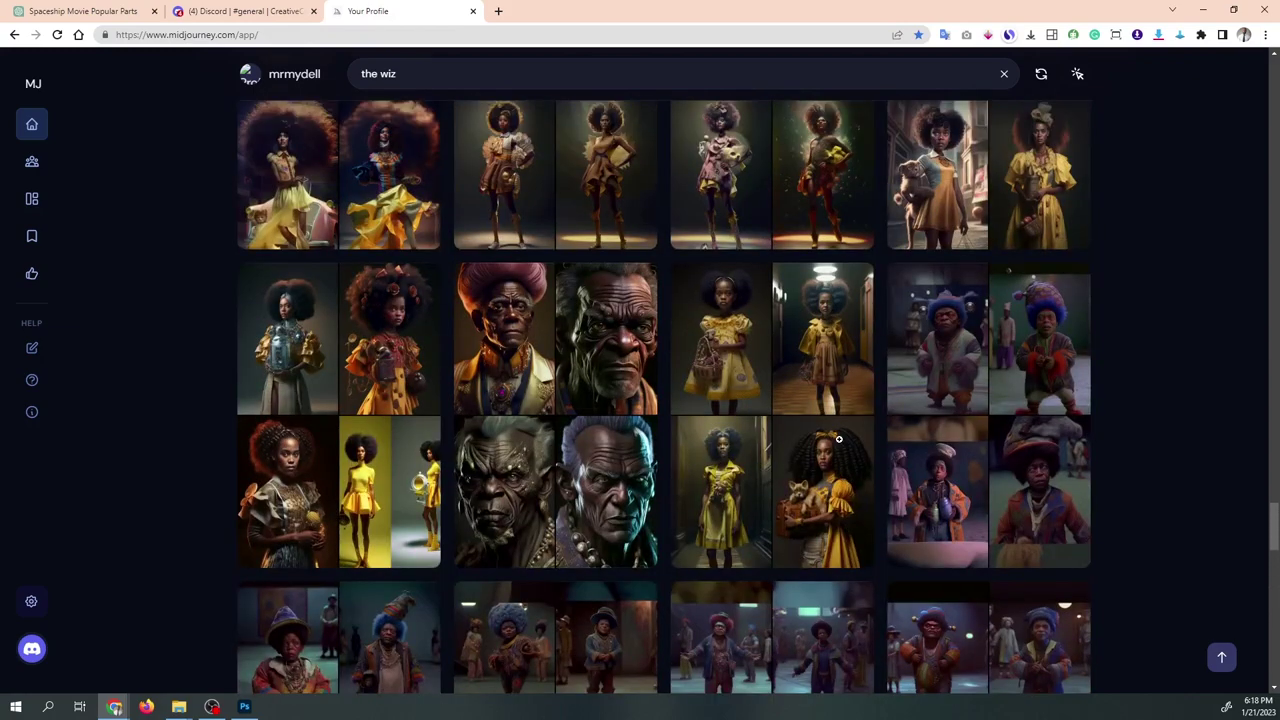
Look back through the gallery results for Dorothy, the Scarecrow, the munchkins, the flying monkeys and the witches.
scroll(839, 438, "up", 3)
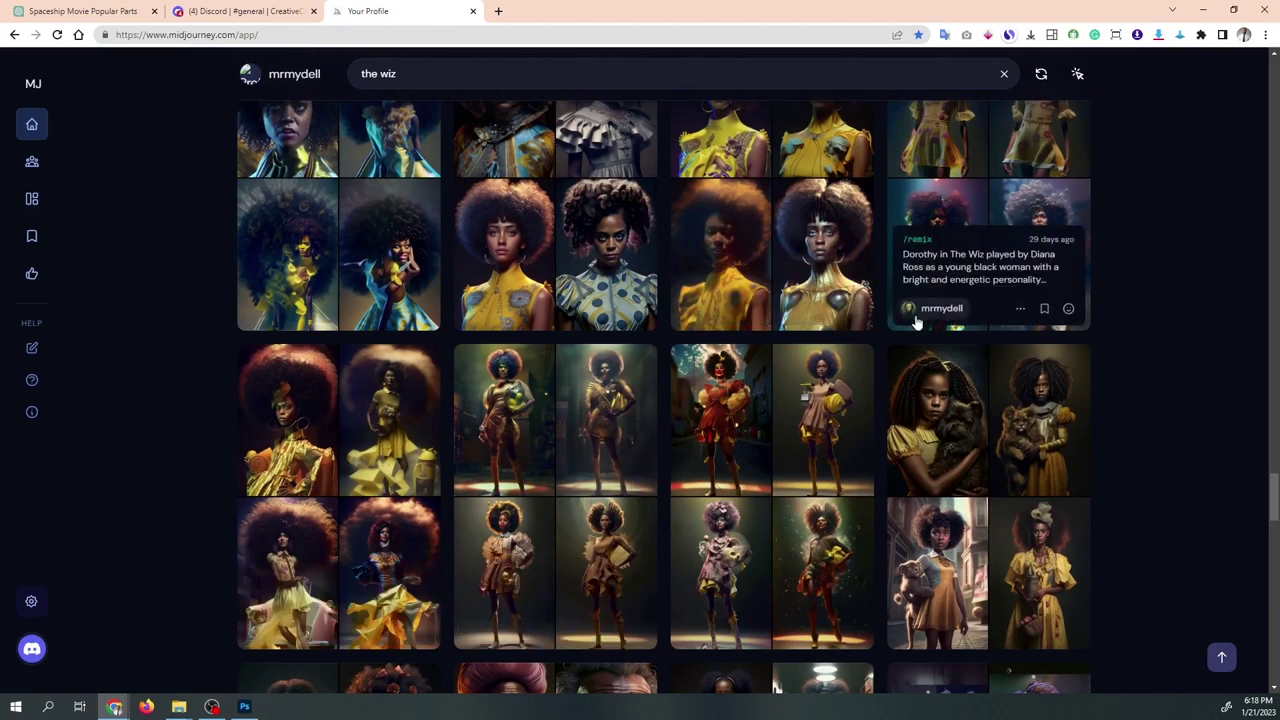
scroll(911, 353, "up", 2)
scroll(905, 355, "up", 3)
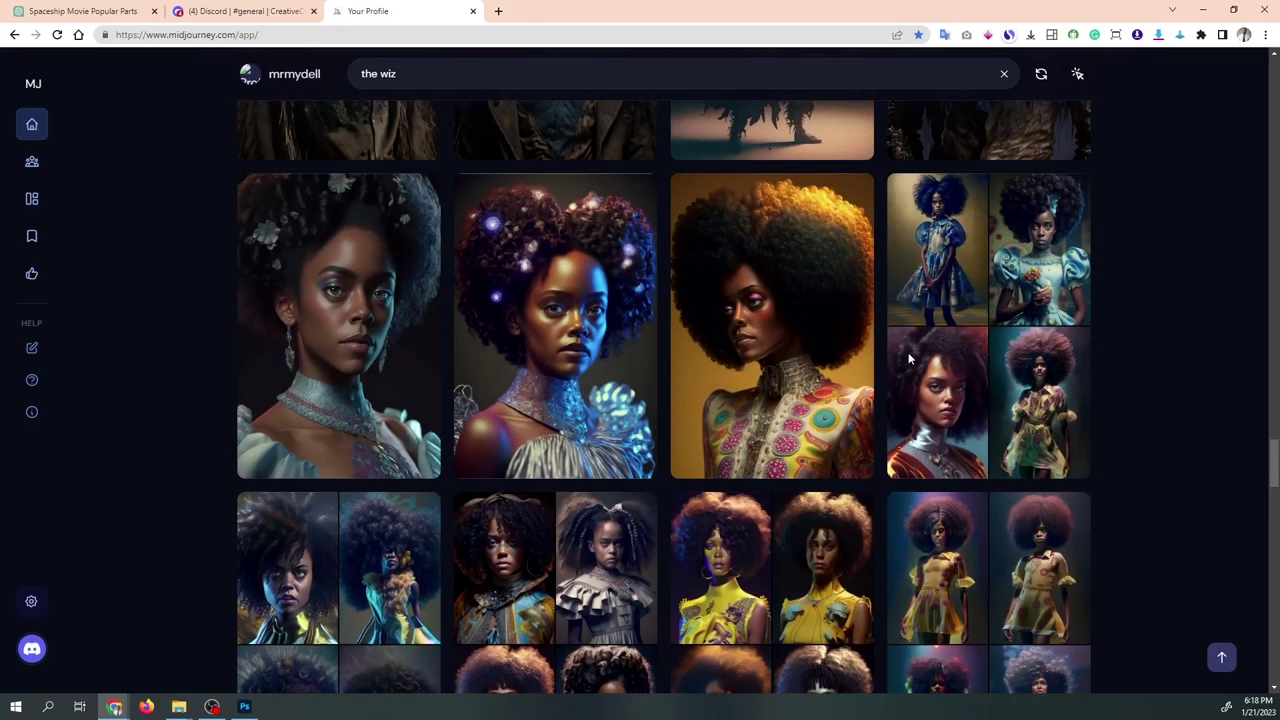
scroll(879, 357, "up", 1)
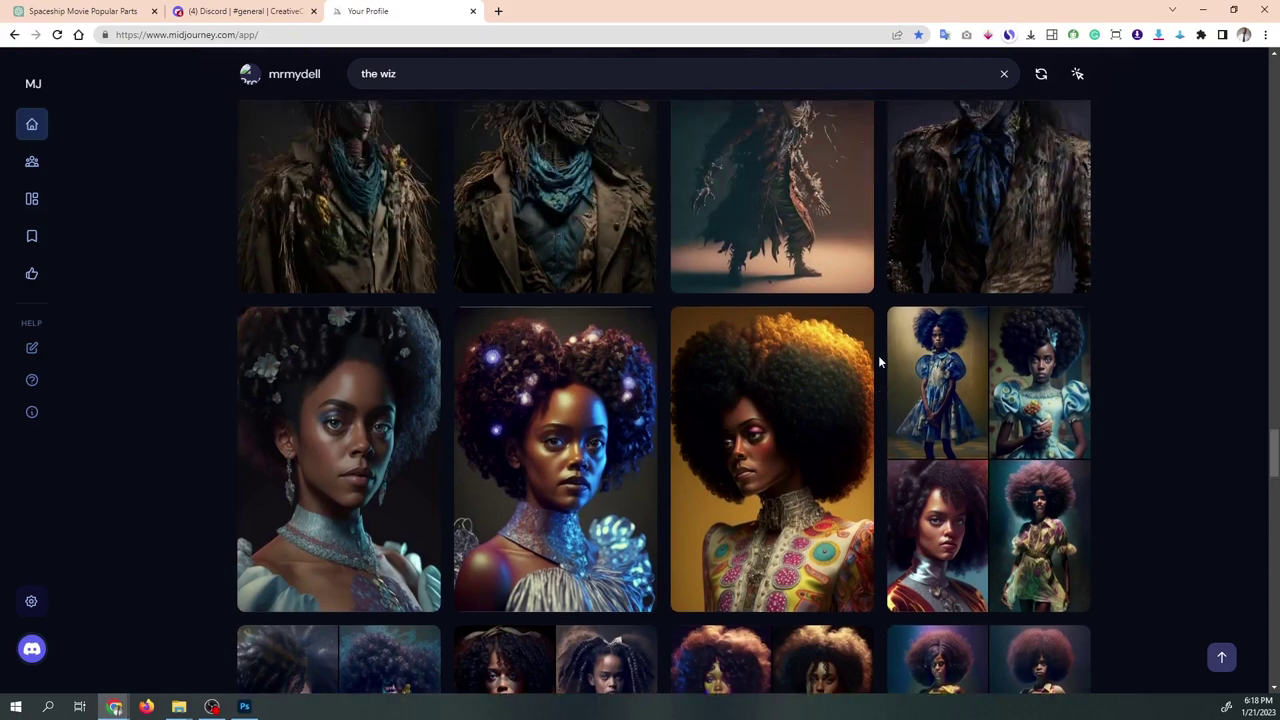
scroll(878, 355, "up", 2)
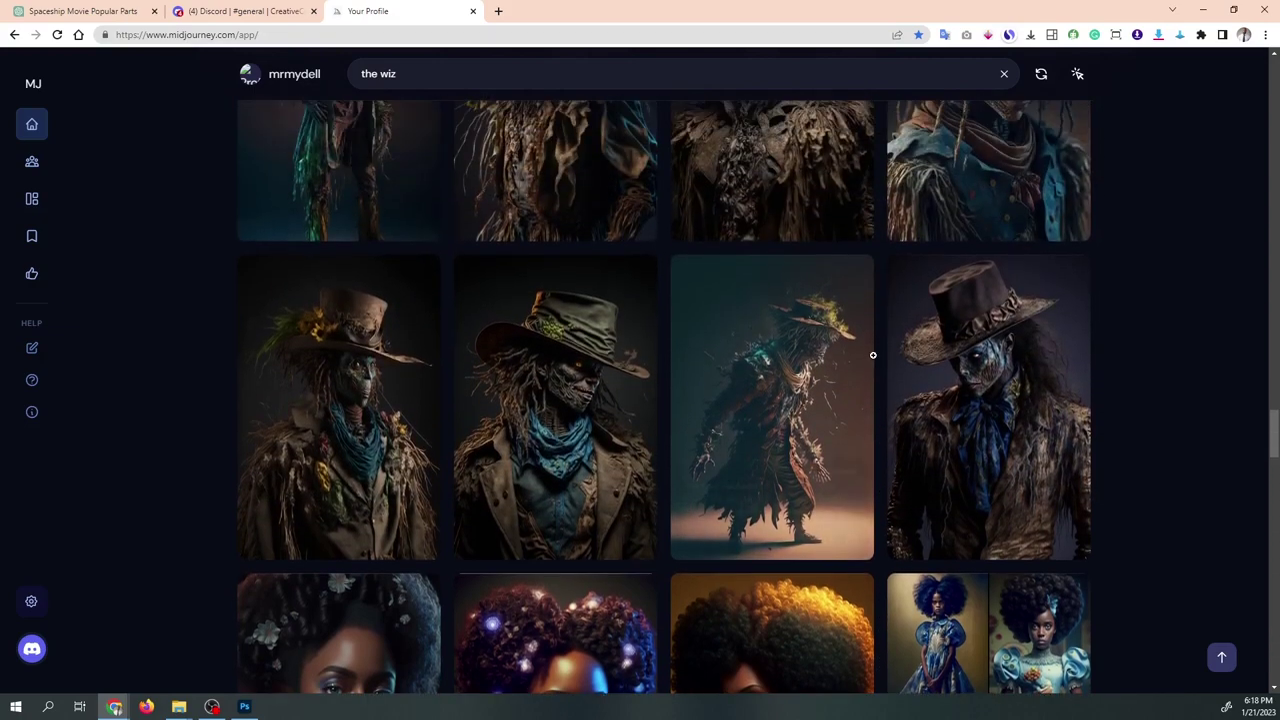
scroll(874, 355, "up", 2)
scroll(872, 355, "up", 1)
scroll(872, 362, "up", 1)
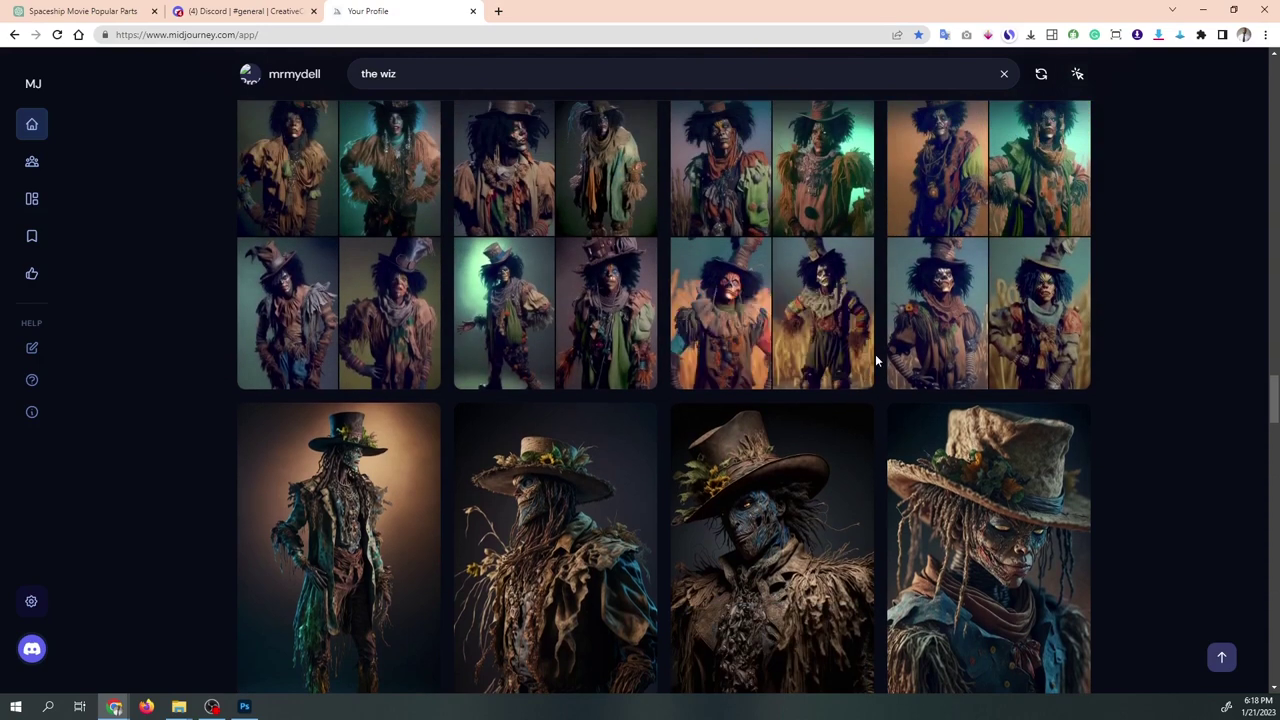
scroll(875, 354, "up", 4)
scroll(872, 360, "up", 4)
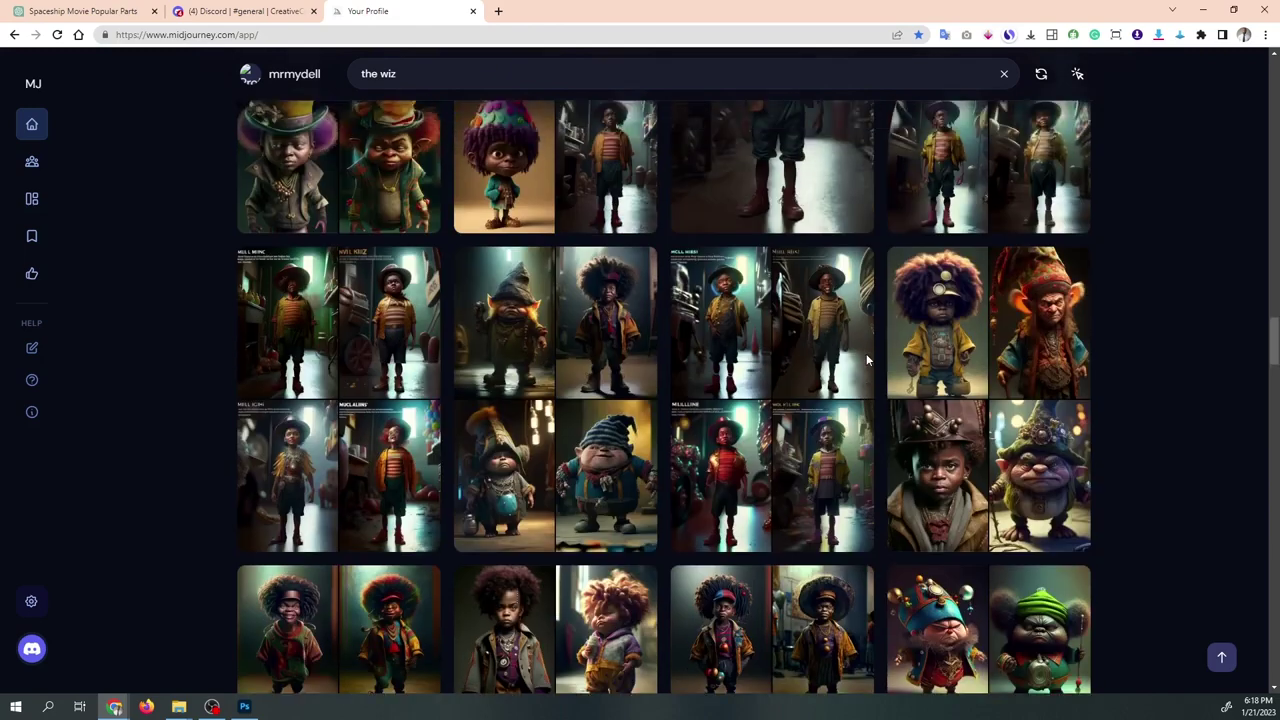
scroll(866, 353, "up", 5)
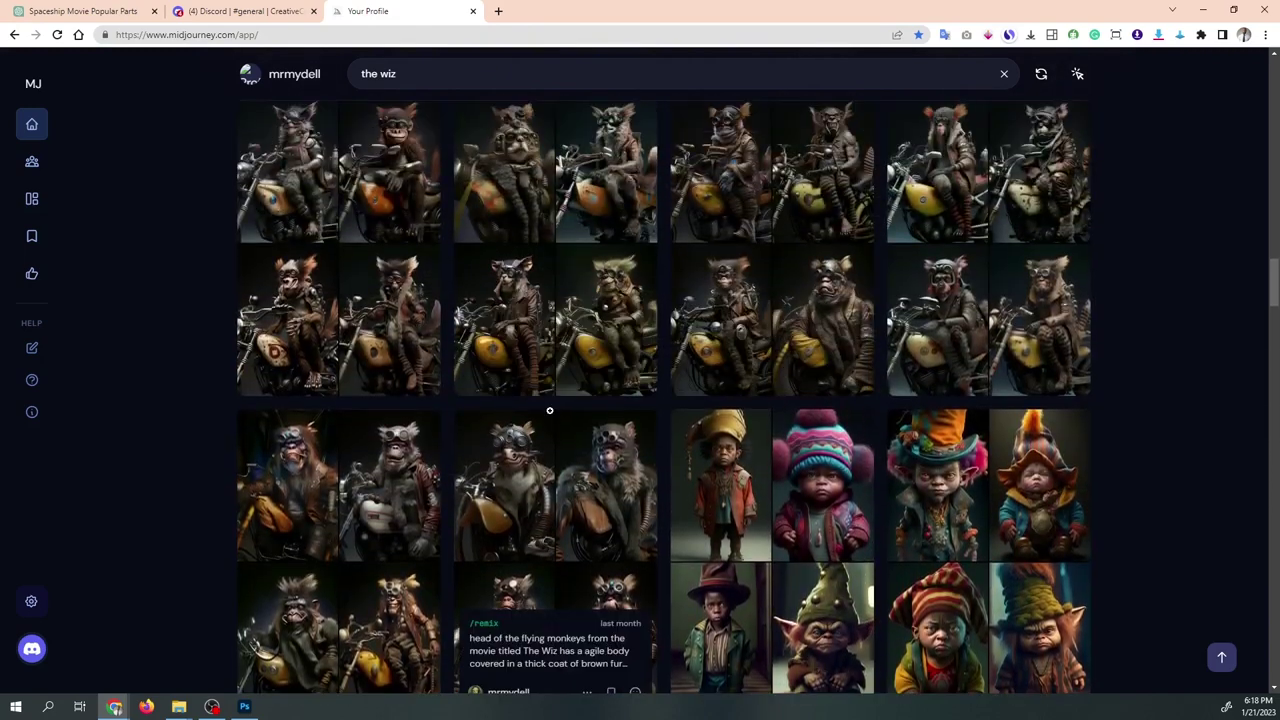
scroll(549, 410, "up", 10)
scroll(574, 396, "up", 4)
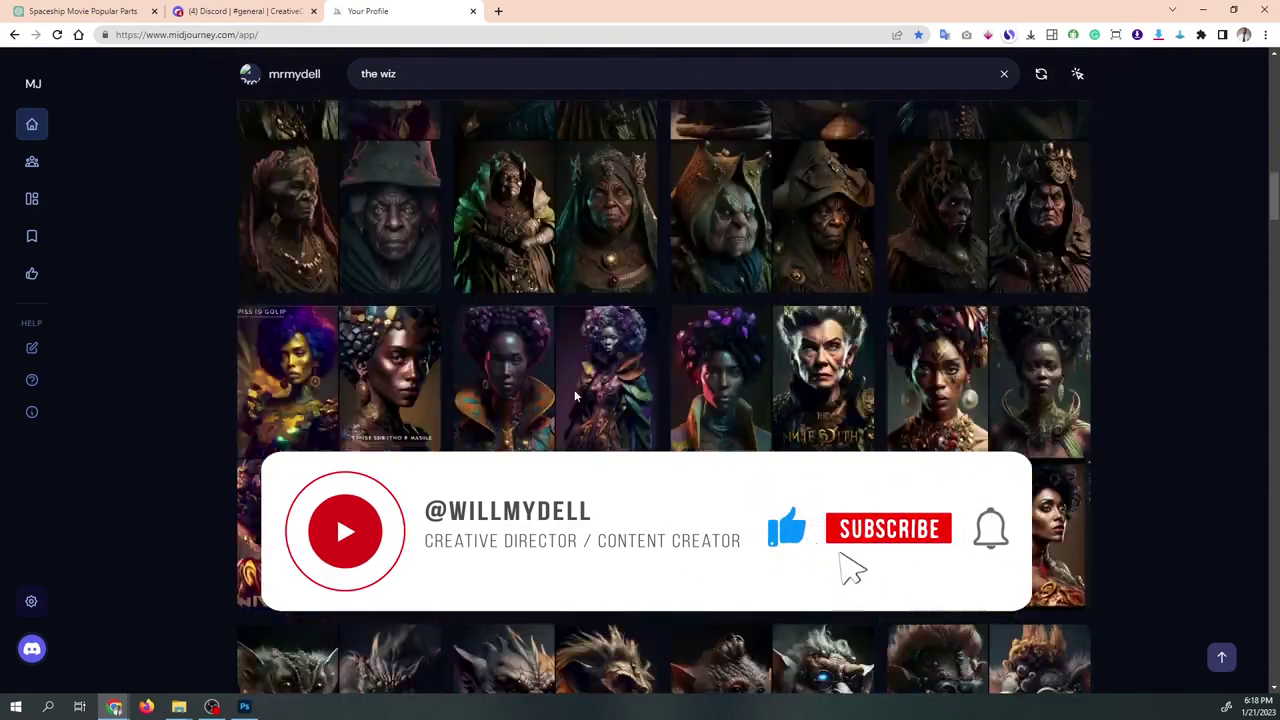
Find the Tin Man grid among the older gallery results, view its four enlarged portraits, and close the preview.
scroll(574, 397, "down", 5)
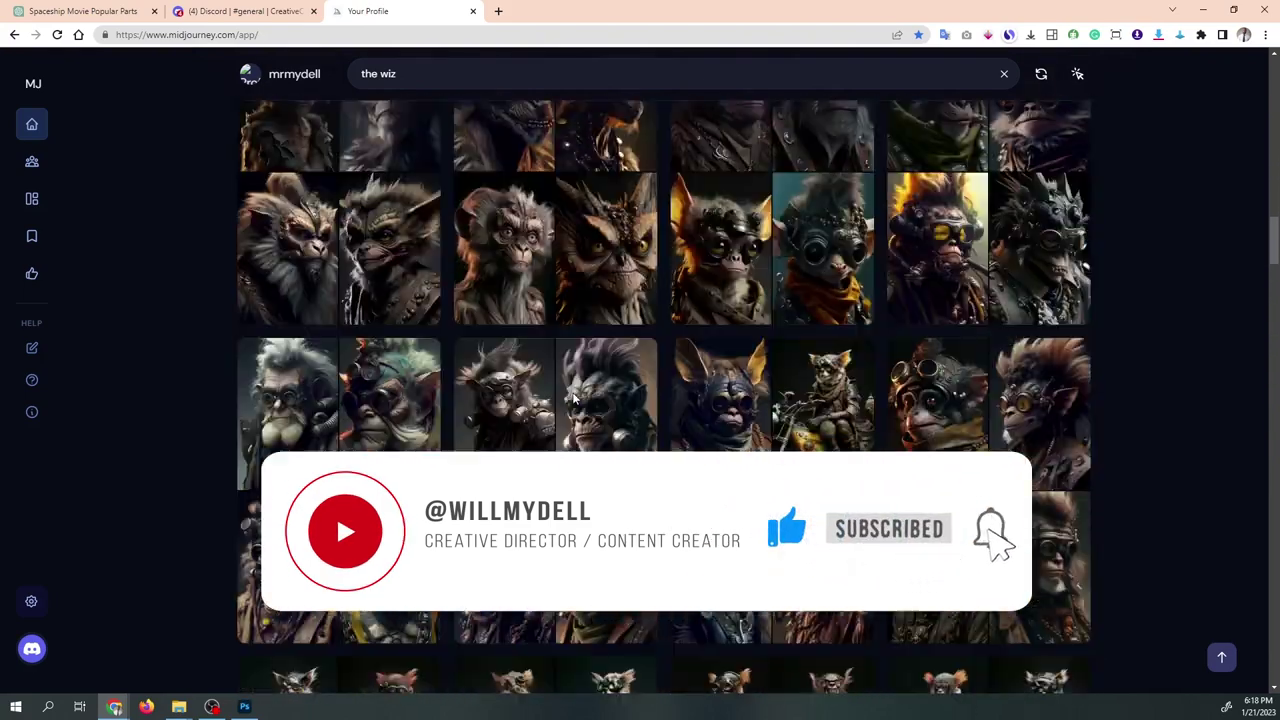
scroll(574, 398, "down", 8)
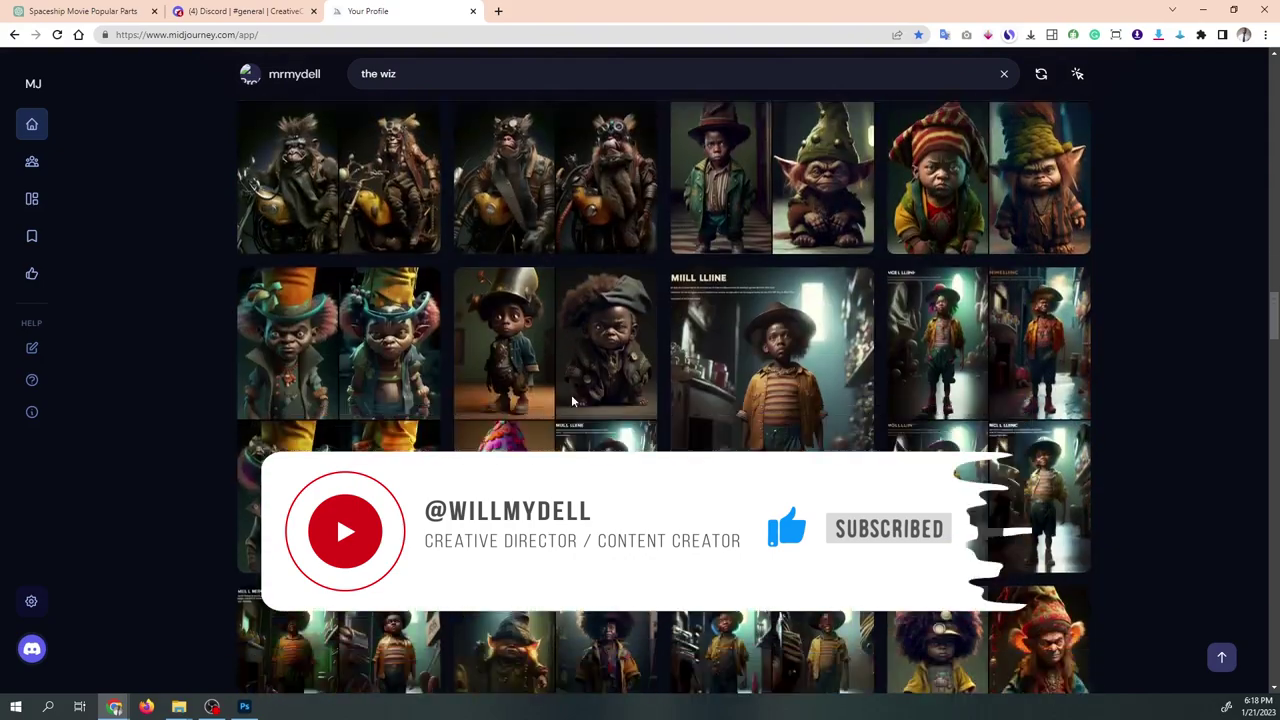
scroll(572, 400, "down", 10)
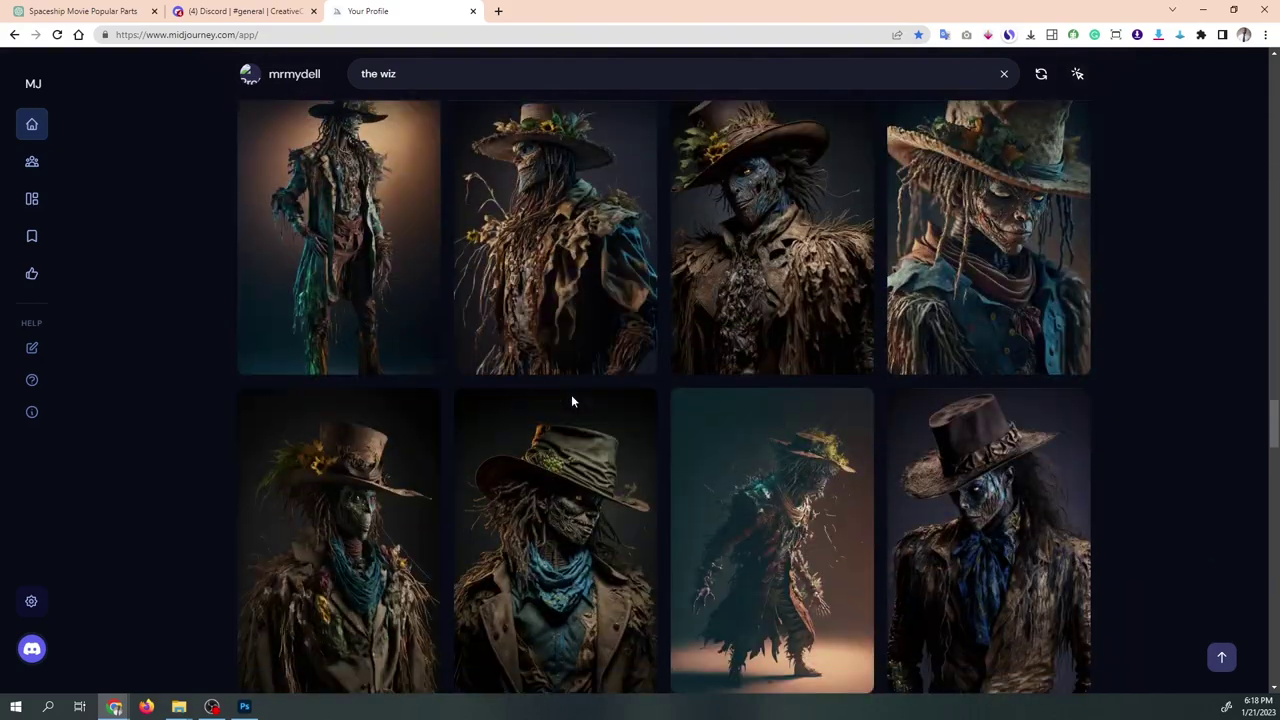
scroll(571, 401, "down", 10)
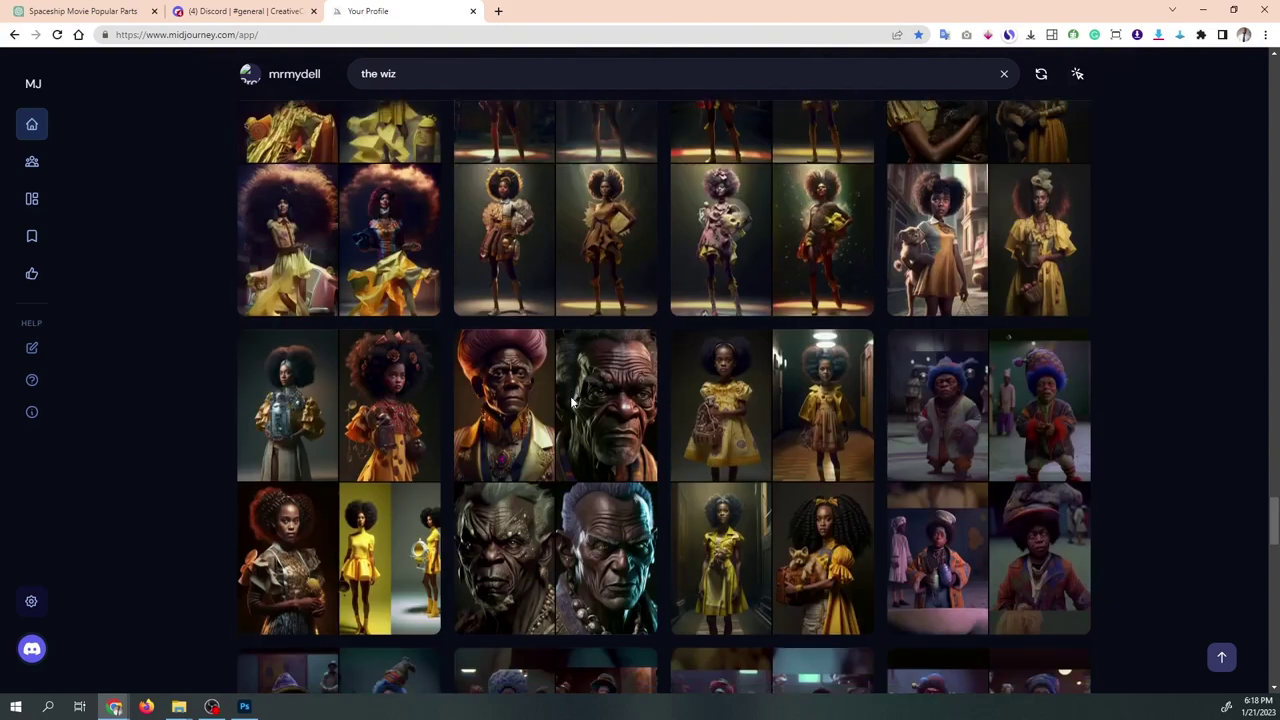
scroll(572, 402, "down", 3)
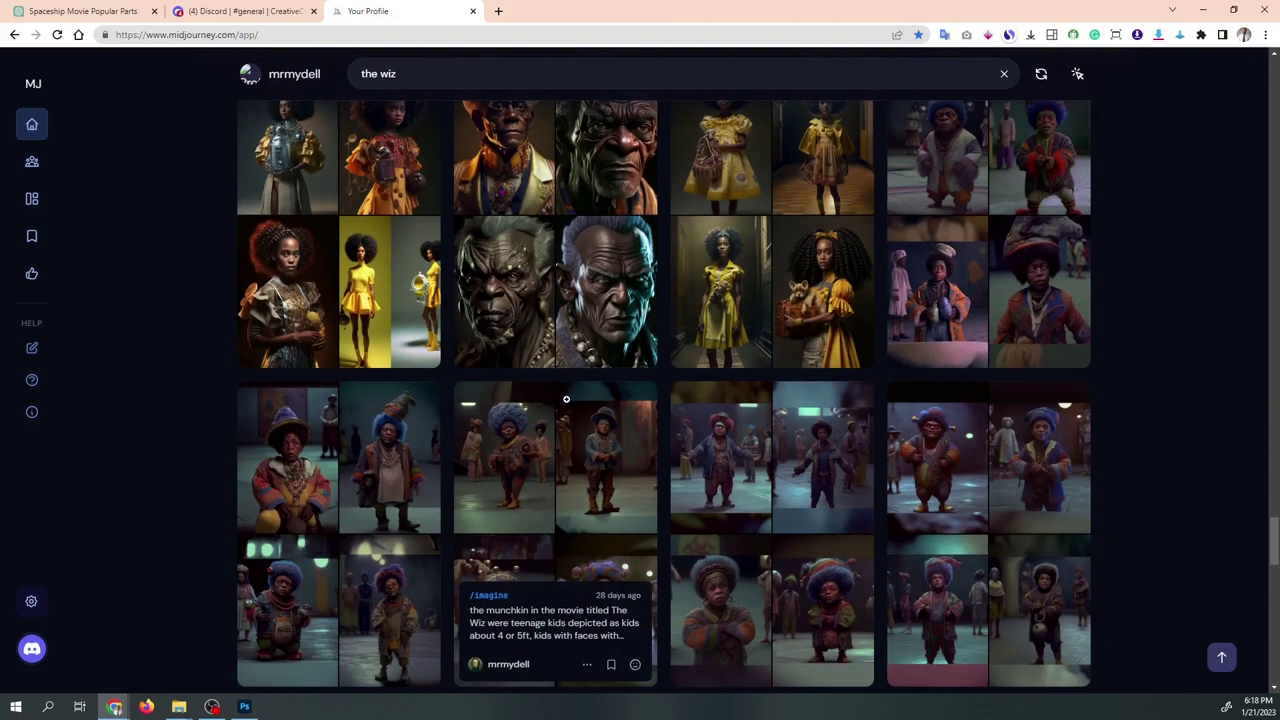
left_click(587, 261)
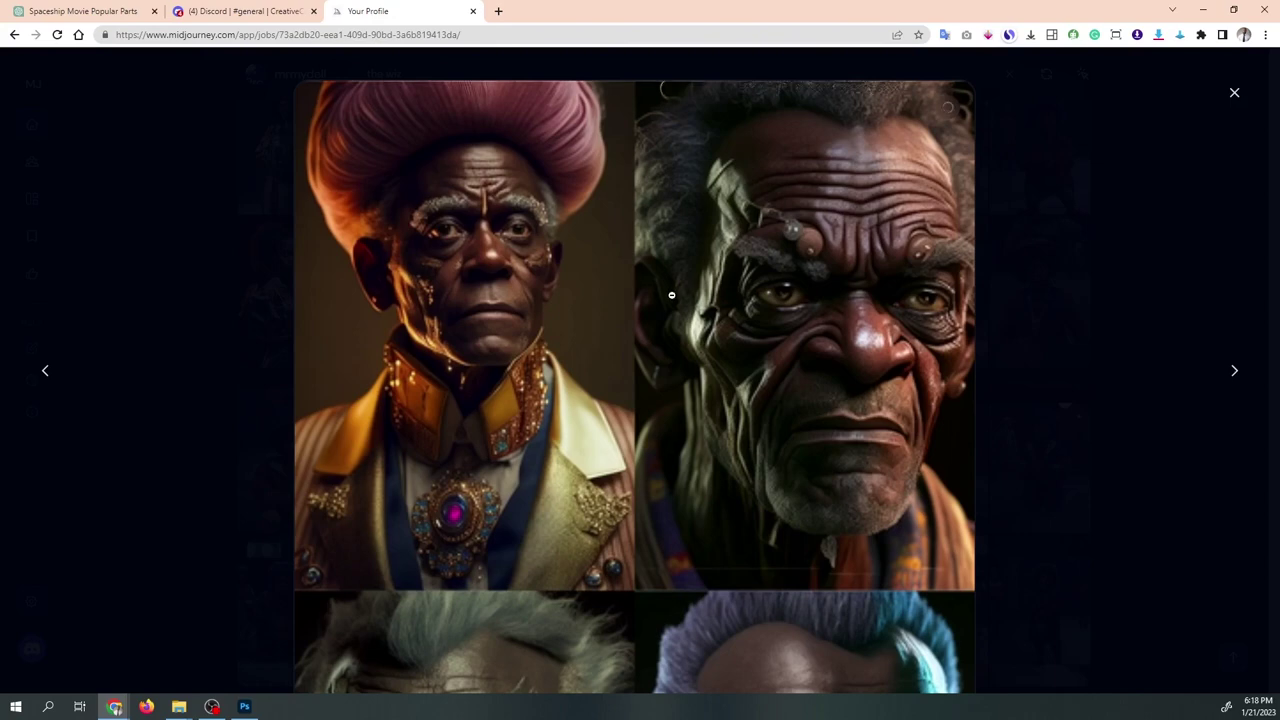
scroll(670, 296, "down", 4)
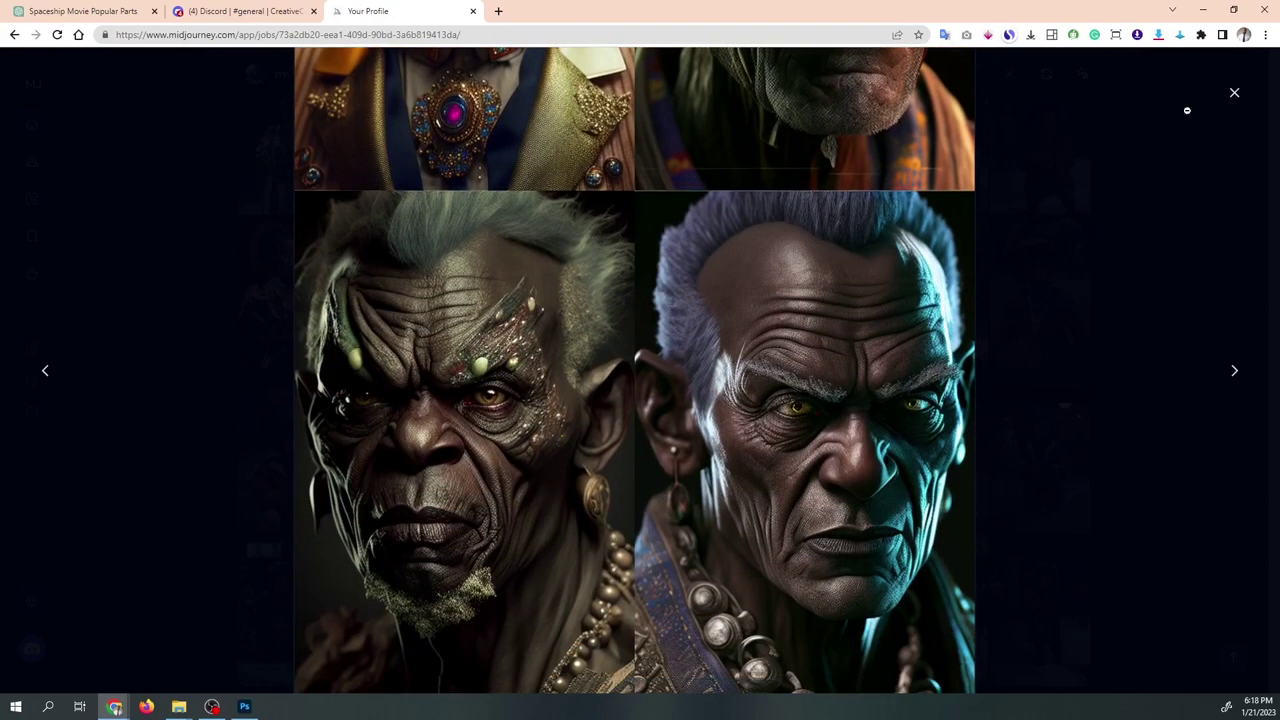
left_click(1235, 93)
View the enlarged Dorothy portrait grid that includes the polka-dot dress, and close the preview.
scroll(742, 337, "up", 3)
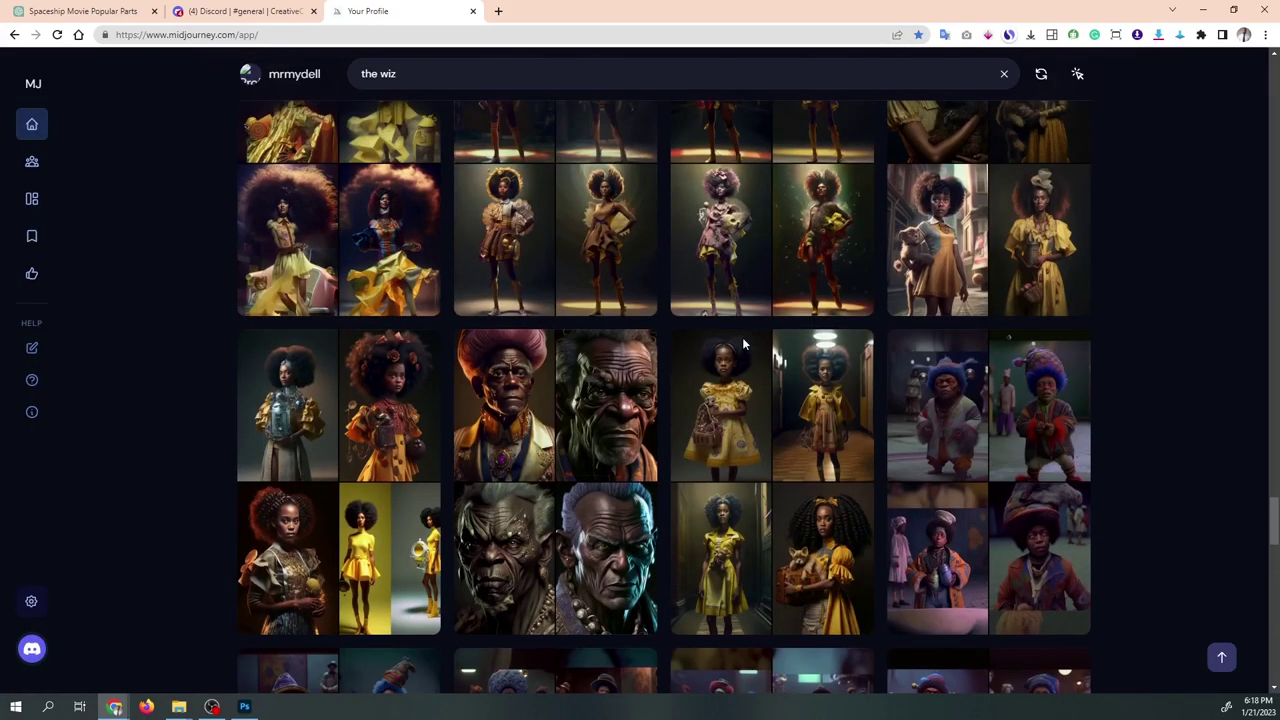
scroll(742, 345, "up", 2)
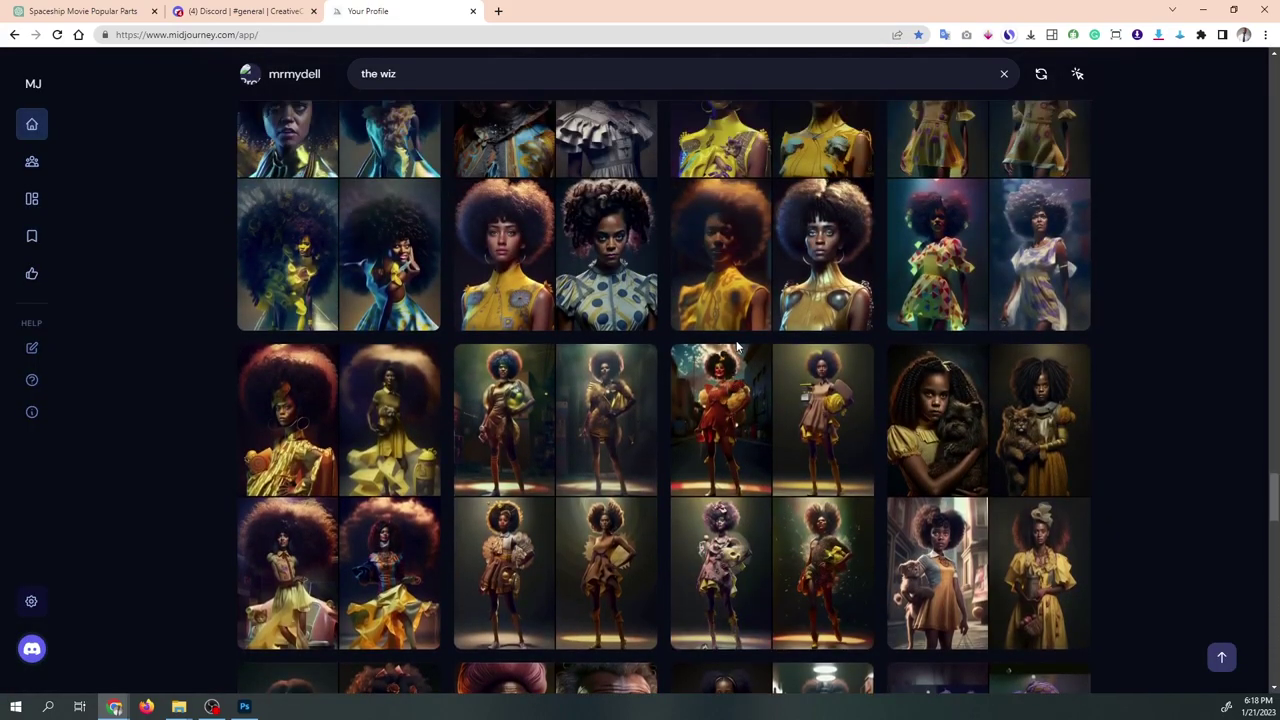
scroll(736, 340, "up", 1)
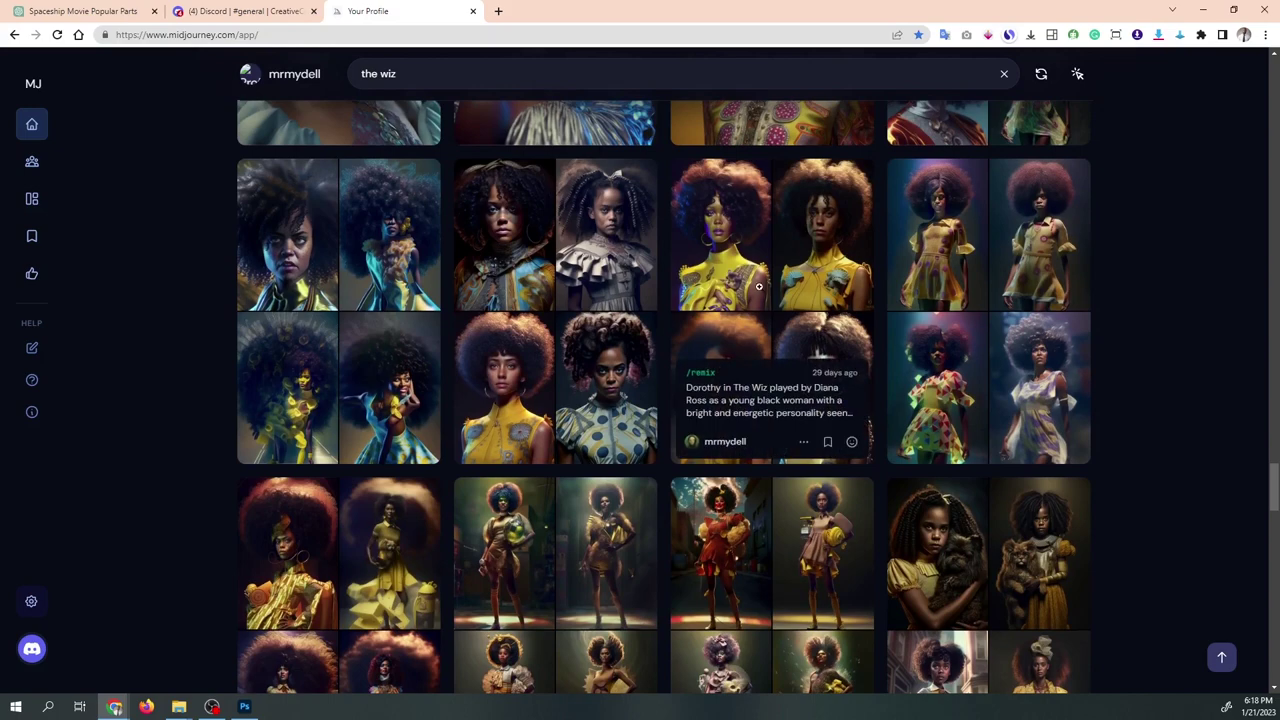
left_click(547, 273)
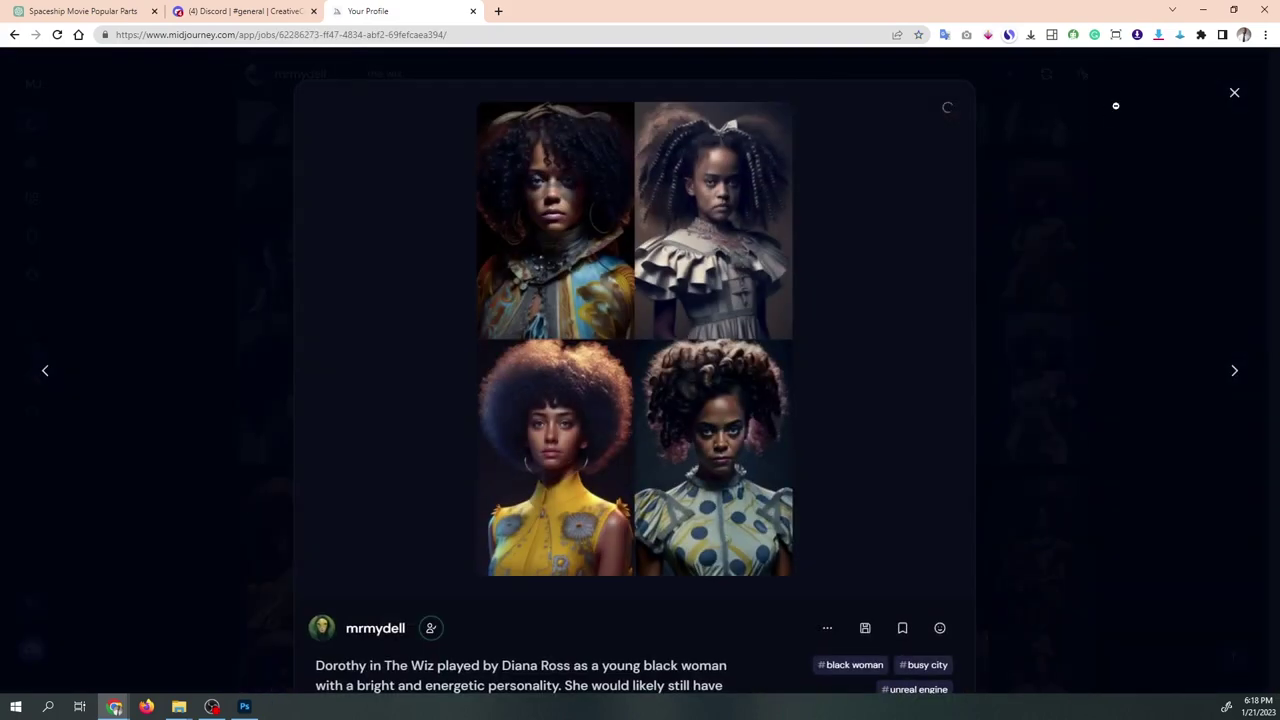
left_click(1234, 94)
Look through the munchkin and Scarecrow results again, and open the grid of flying monkeys on motorcycles with yellow and orange tanks.
scroll(576, 451, "down", 5)
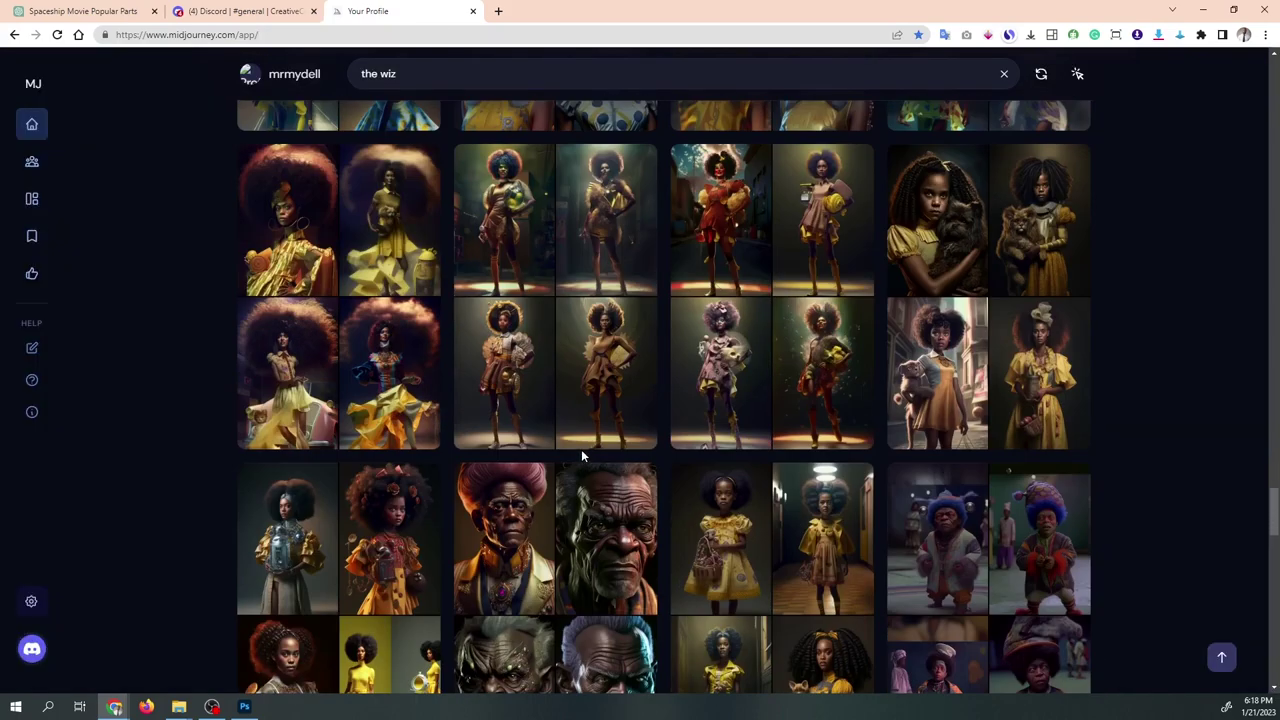
scroll(575, 434, "down", 3)
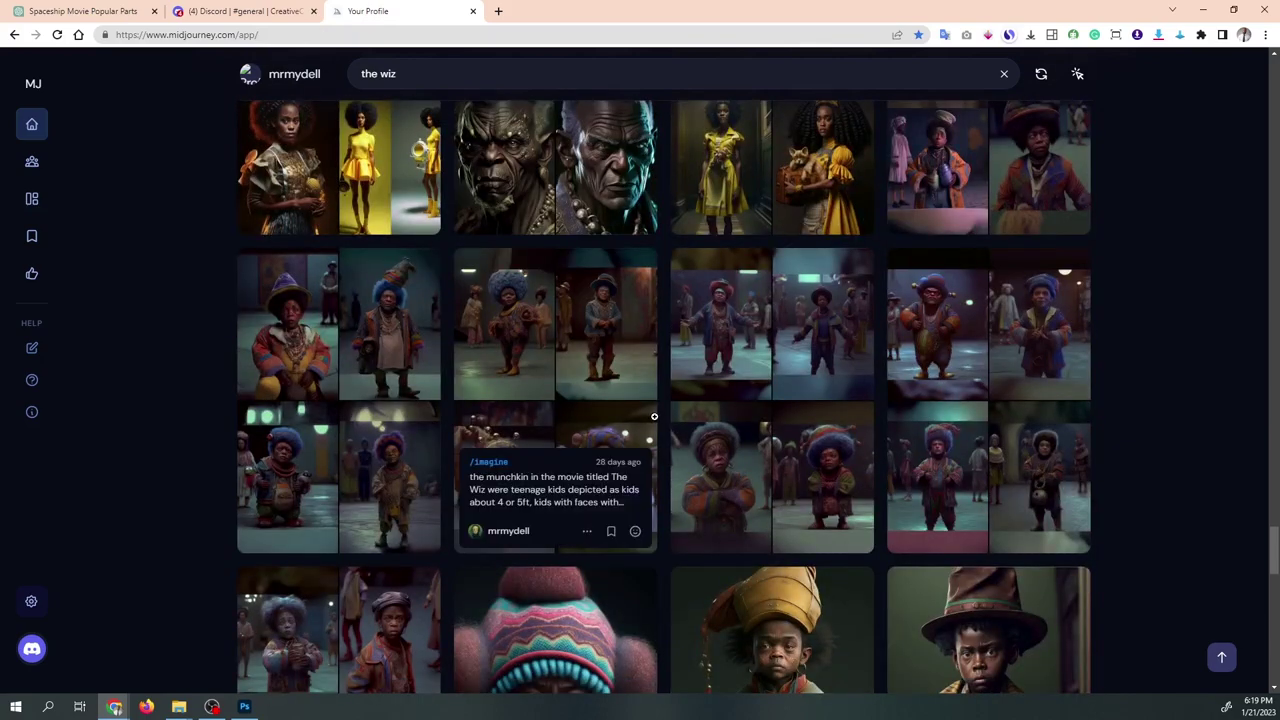
scroll(654, 415, "down", 10)
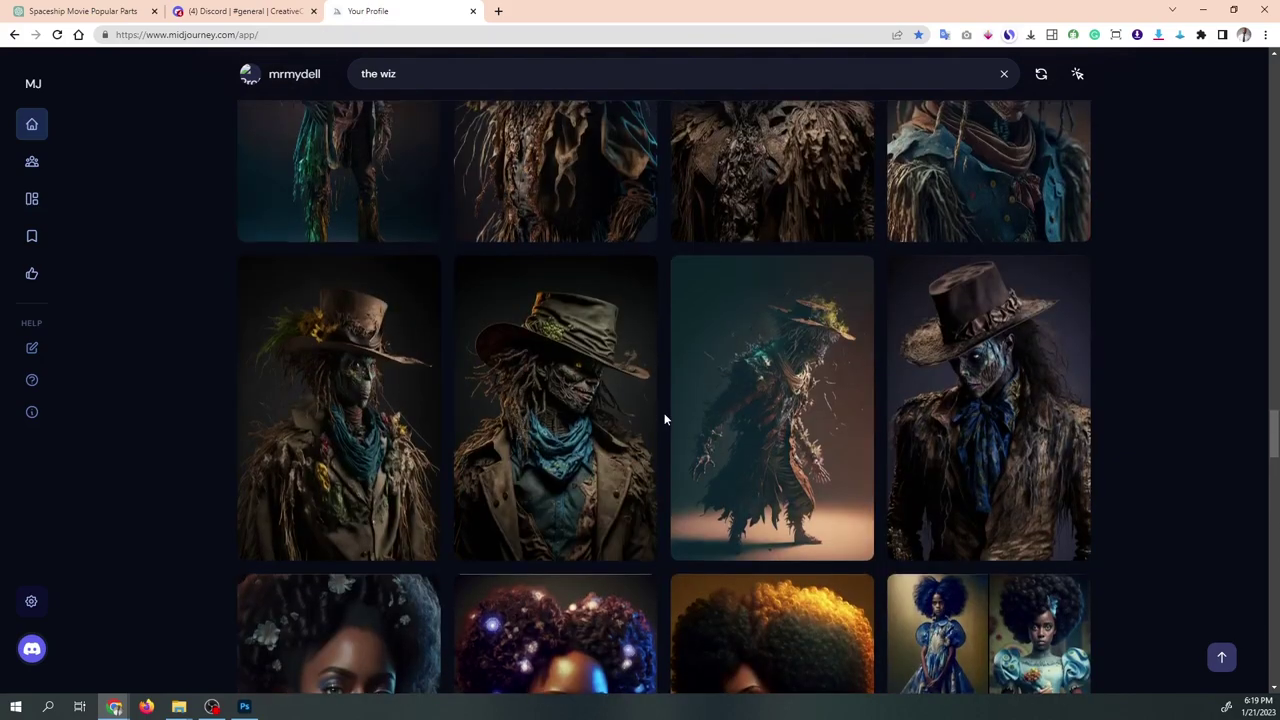
scroll(661, 419, "up", 6)
scroll(661, 414, "up", 8)
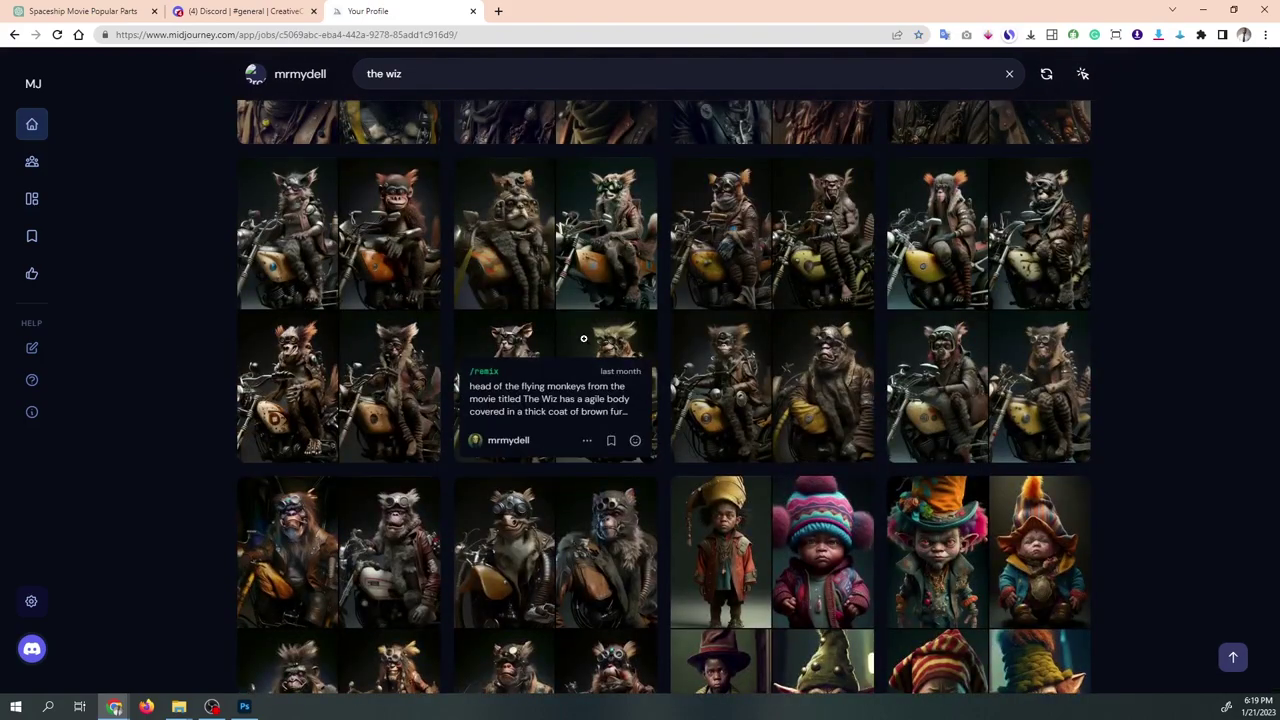
left_click(583, 338)
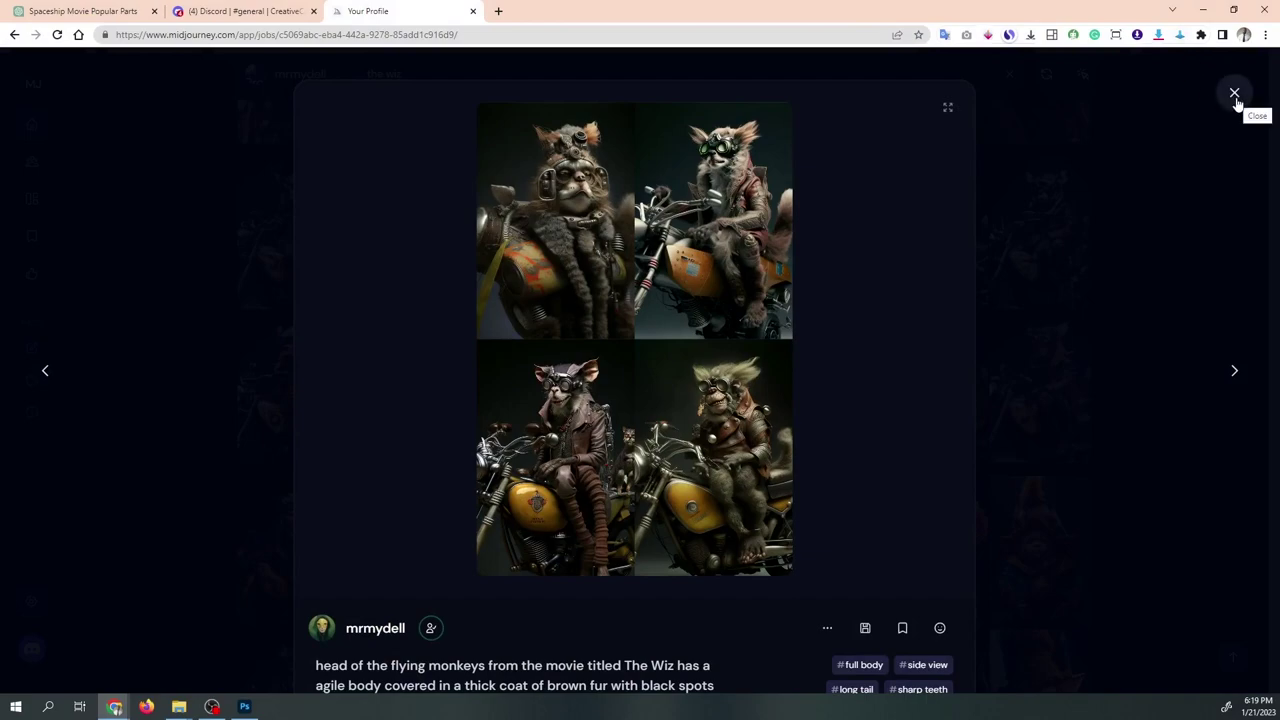
Close the flying monkey preview and look through the older Dorothy and munchkin results down to the end of the gallery.
left_click(1235, 94)
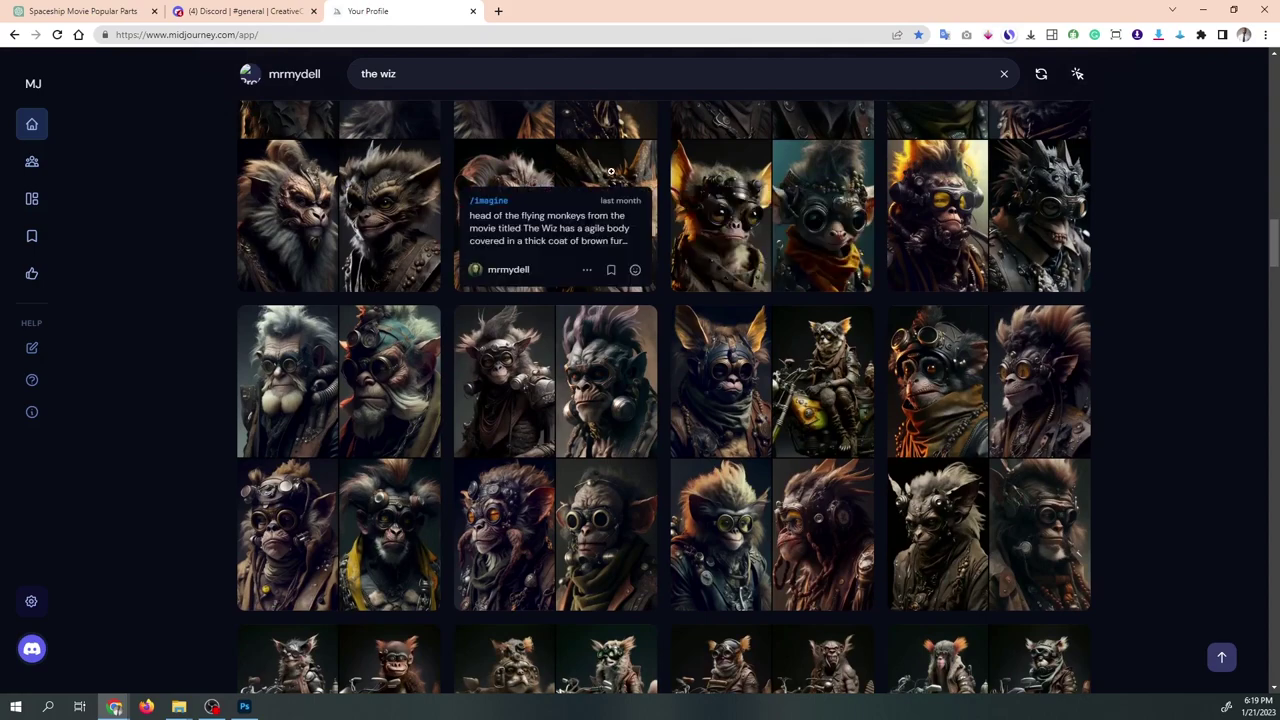
scroll(431, 318, "down", 5)
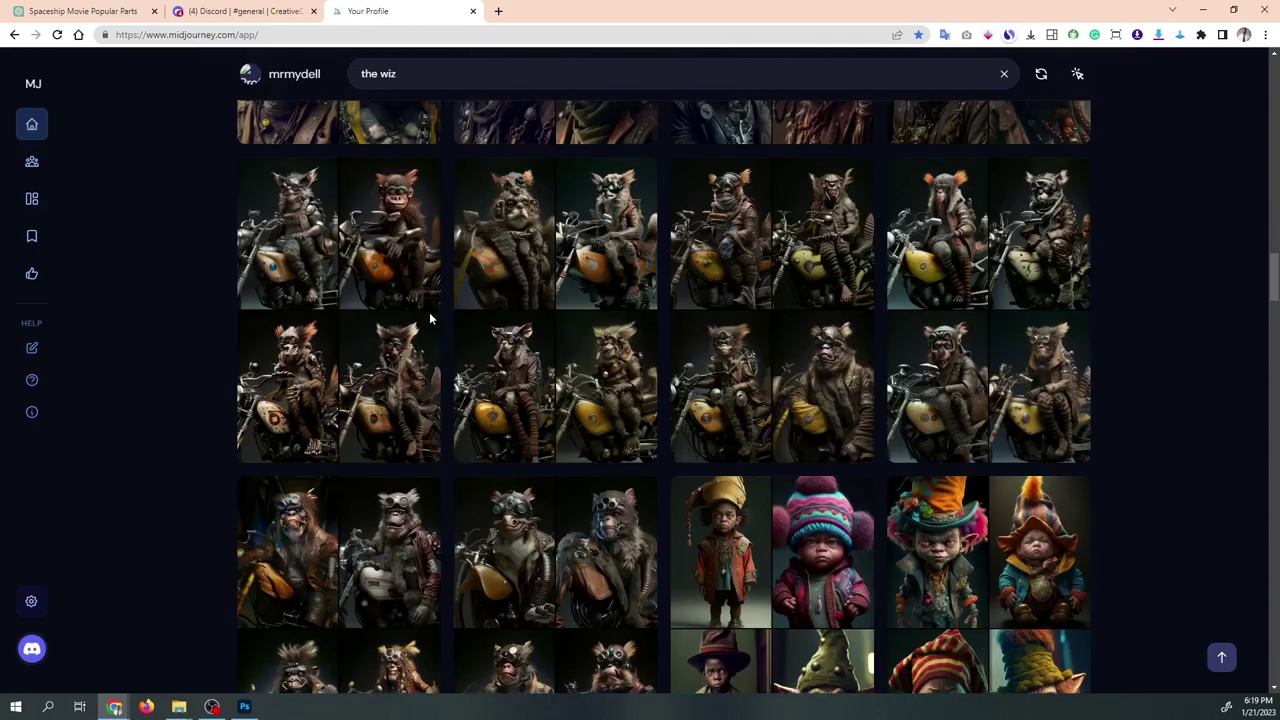
scroll(430, 318, "down", 20)
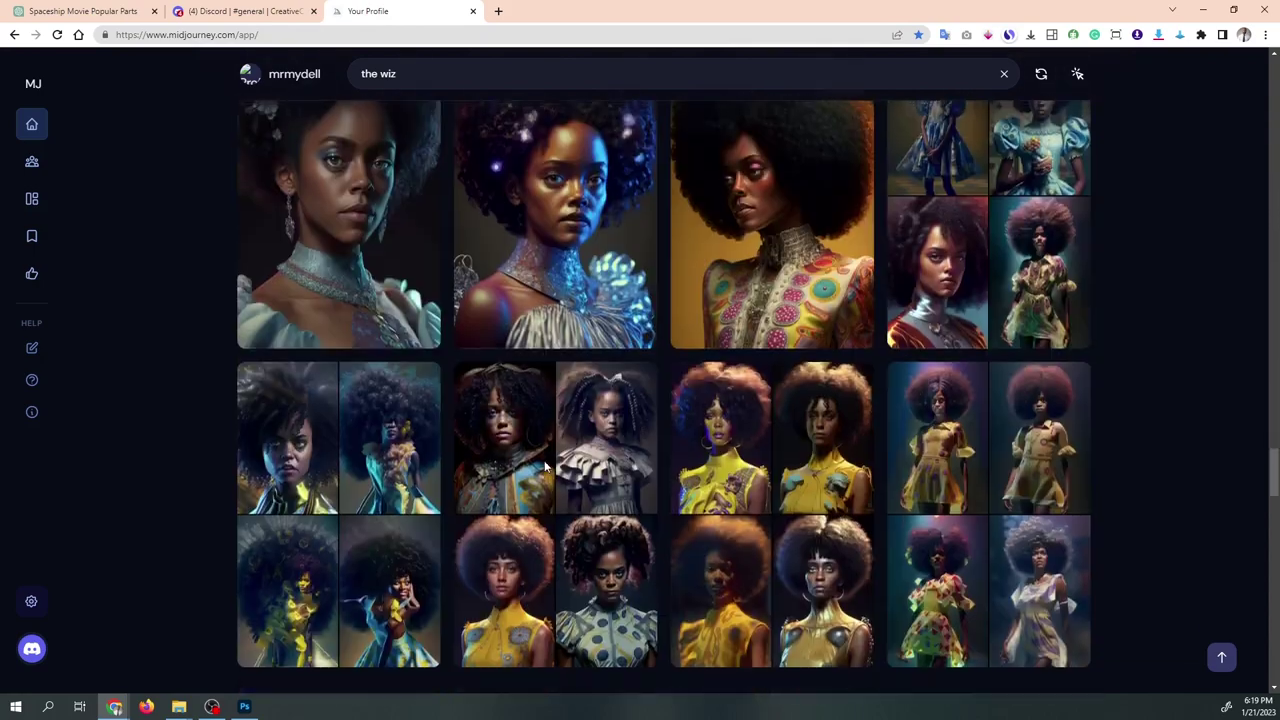
scroll(541, 464, "down", 20)
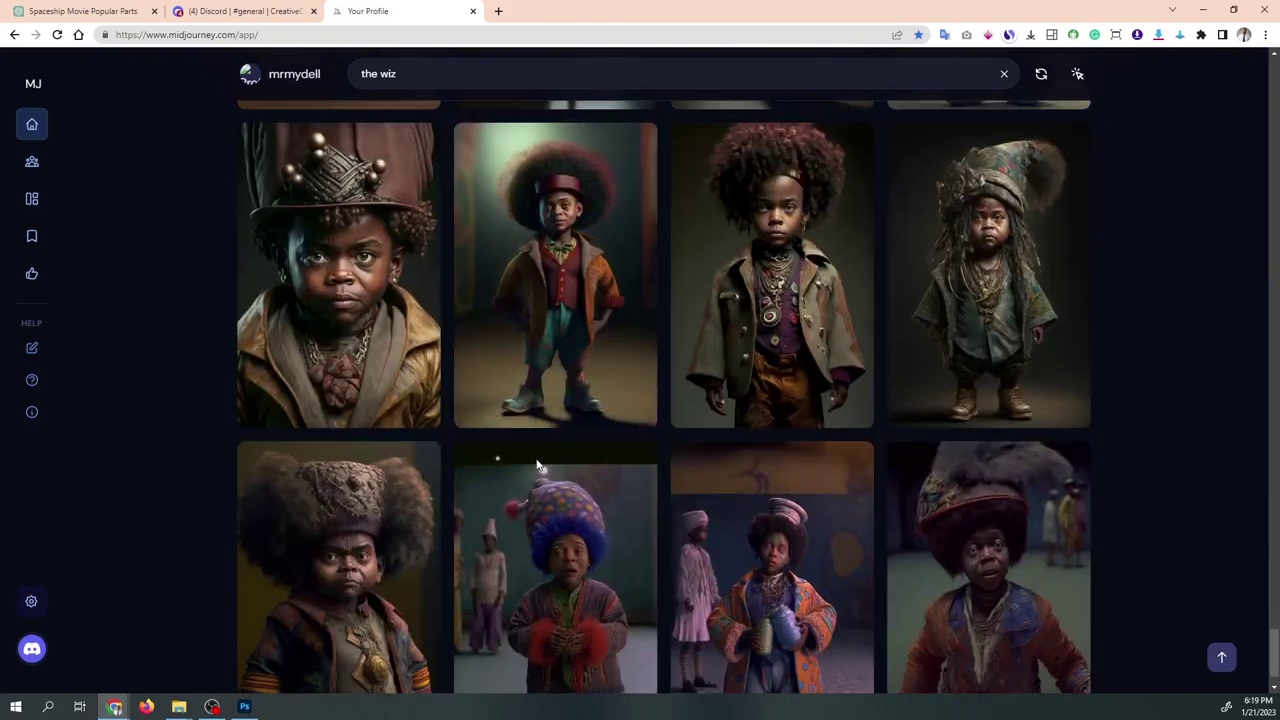
scroll(536, 460, "down", 1)
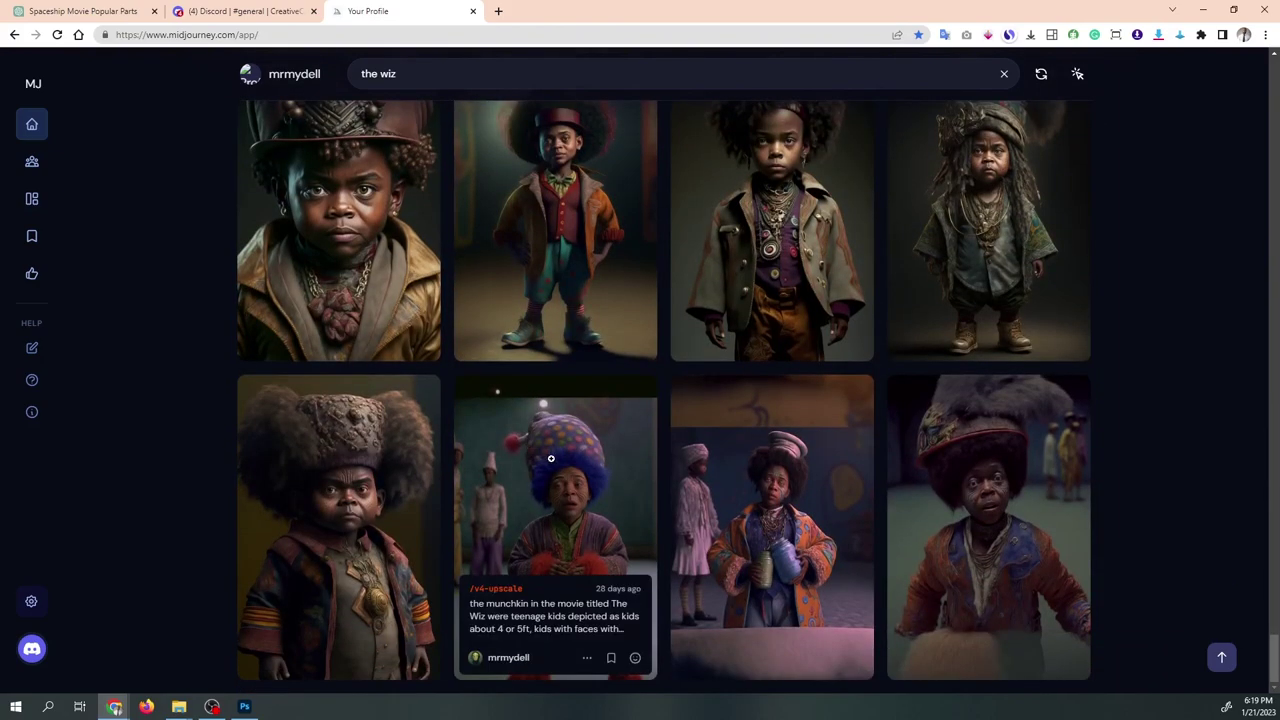
View the enlarged portrait of the munchkin with the reddish afro and green-brown coat, and close the preview.
scroll(460, 442, "up", 2)
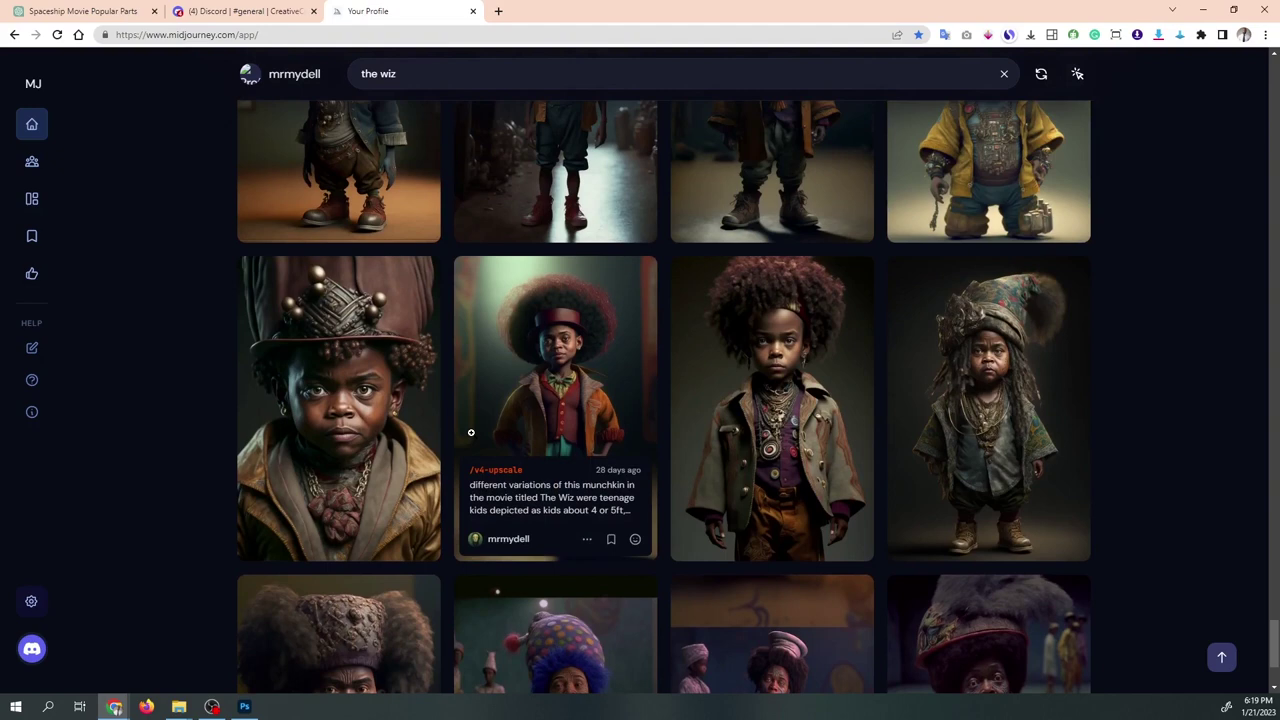
left_click(783, 395)
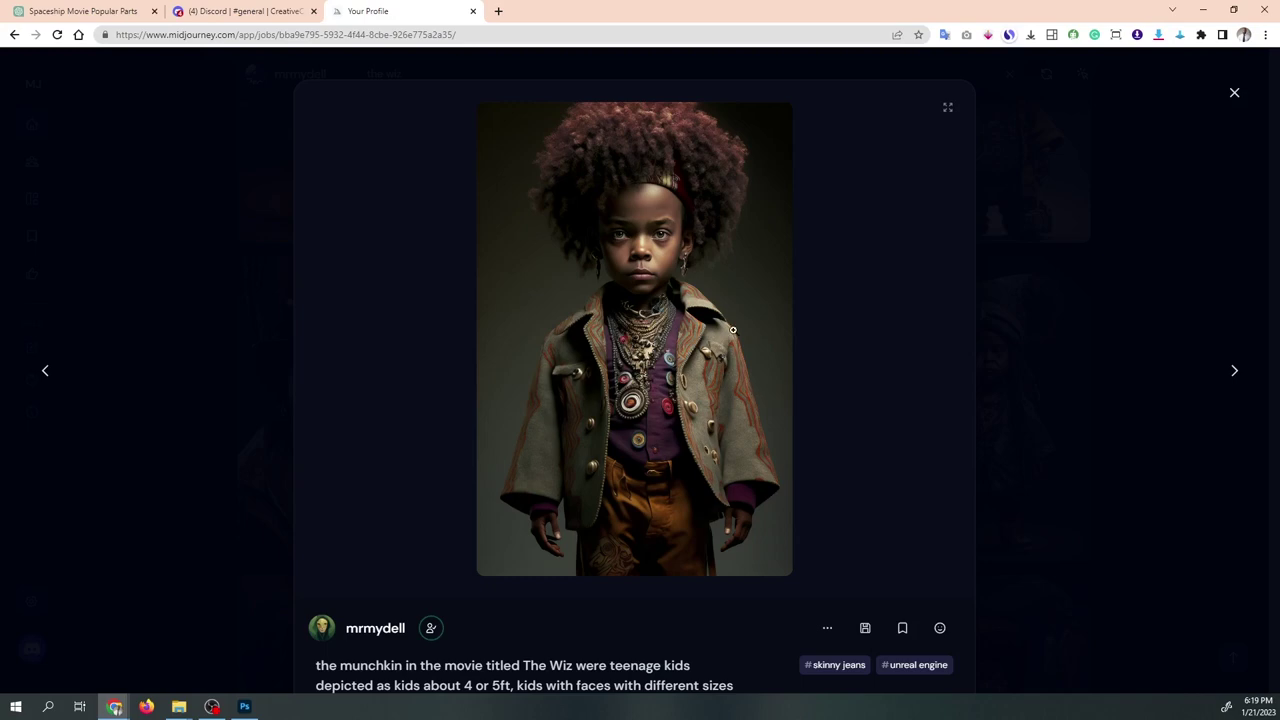
left_click(1235, 94)
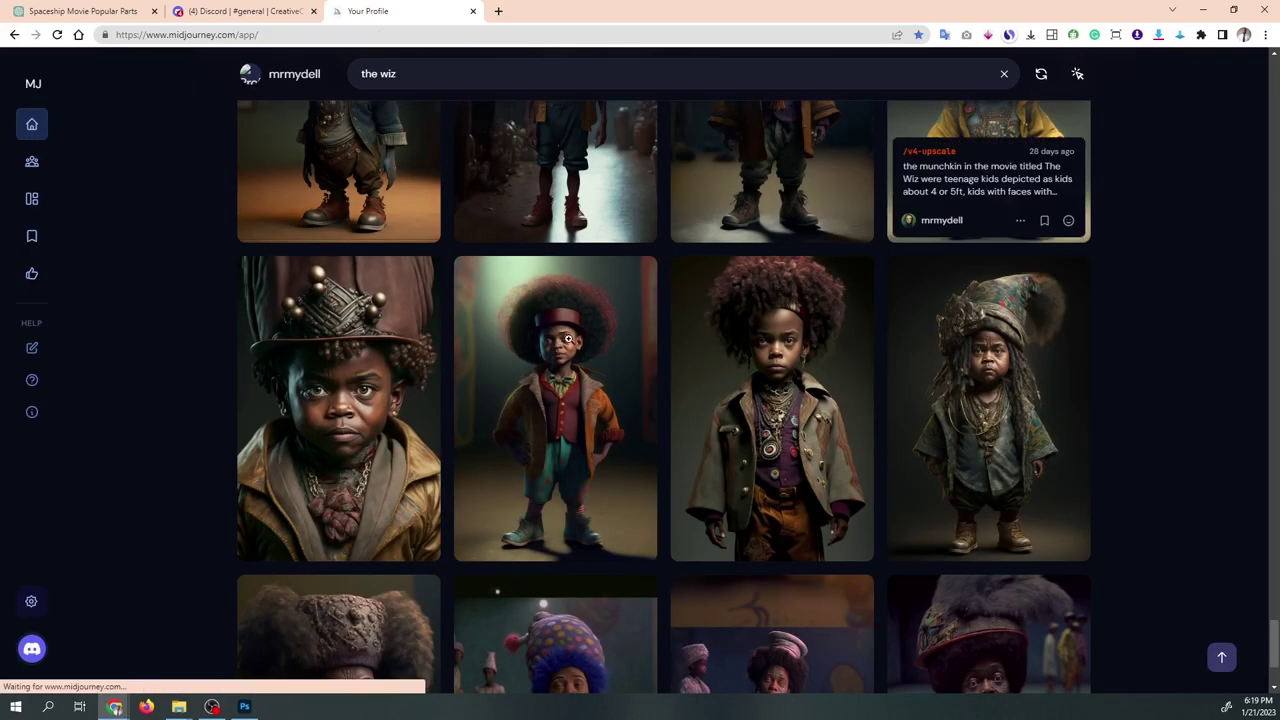
Find the munchkin with the orange top hat and pointed ears, enlarge it, and open its image in a new tab.
scroll(570, 367, "down", 3)
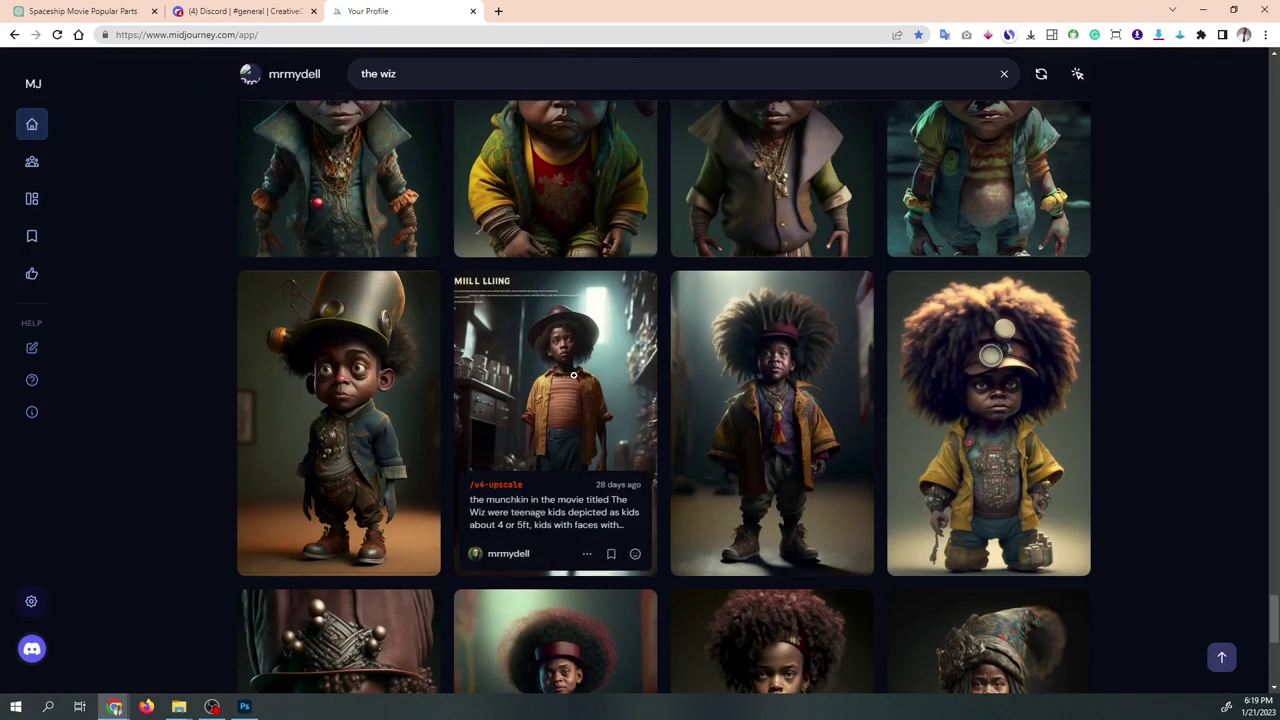
scroll(570, 378, "up", 3)
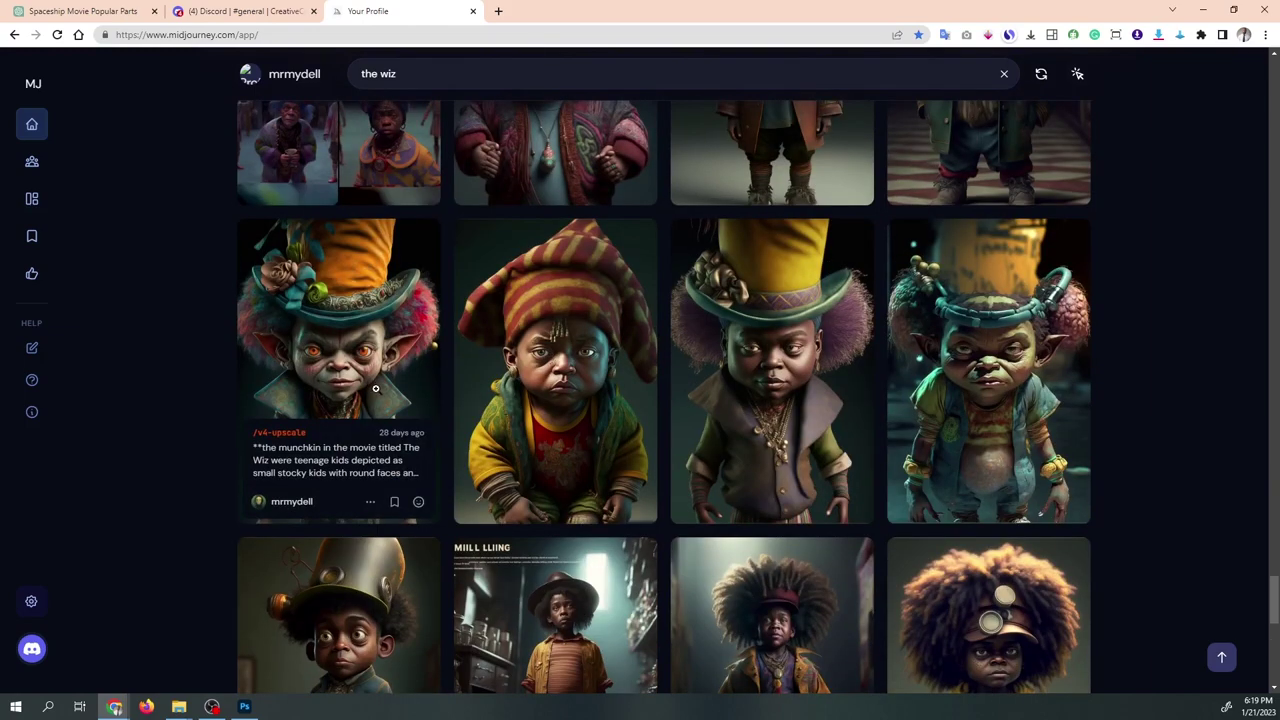
left_click(375, 388)
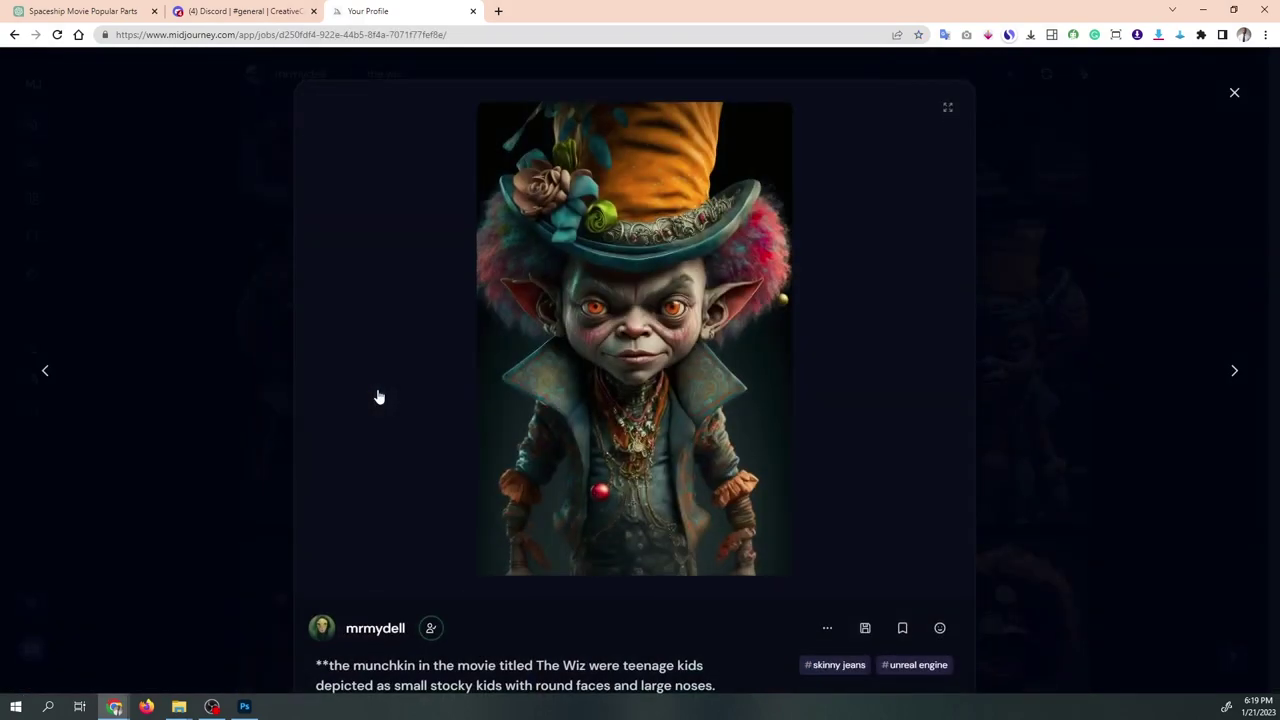
left_click(676, 317)
right_click(641, 337)
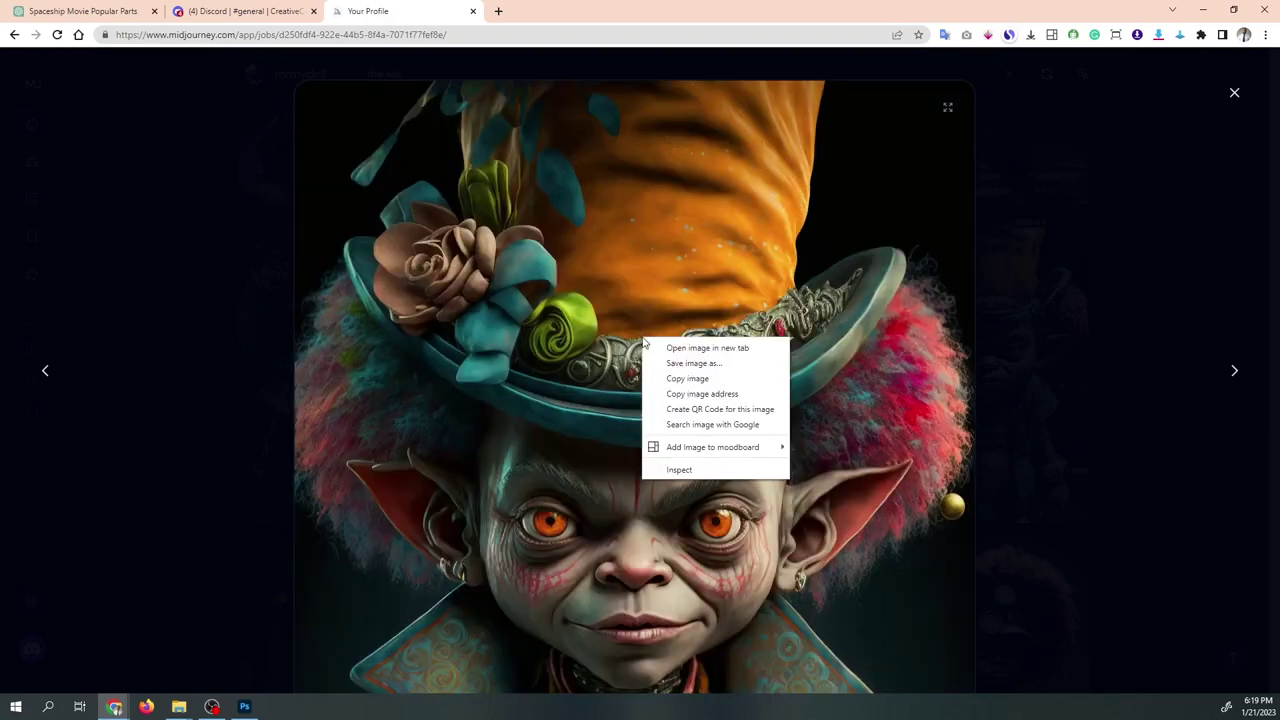
left_click(700, 346)
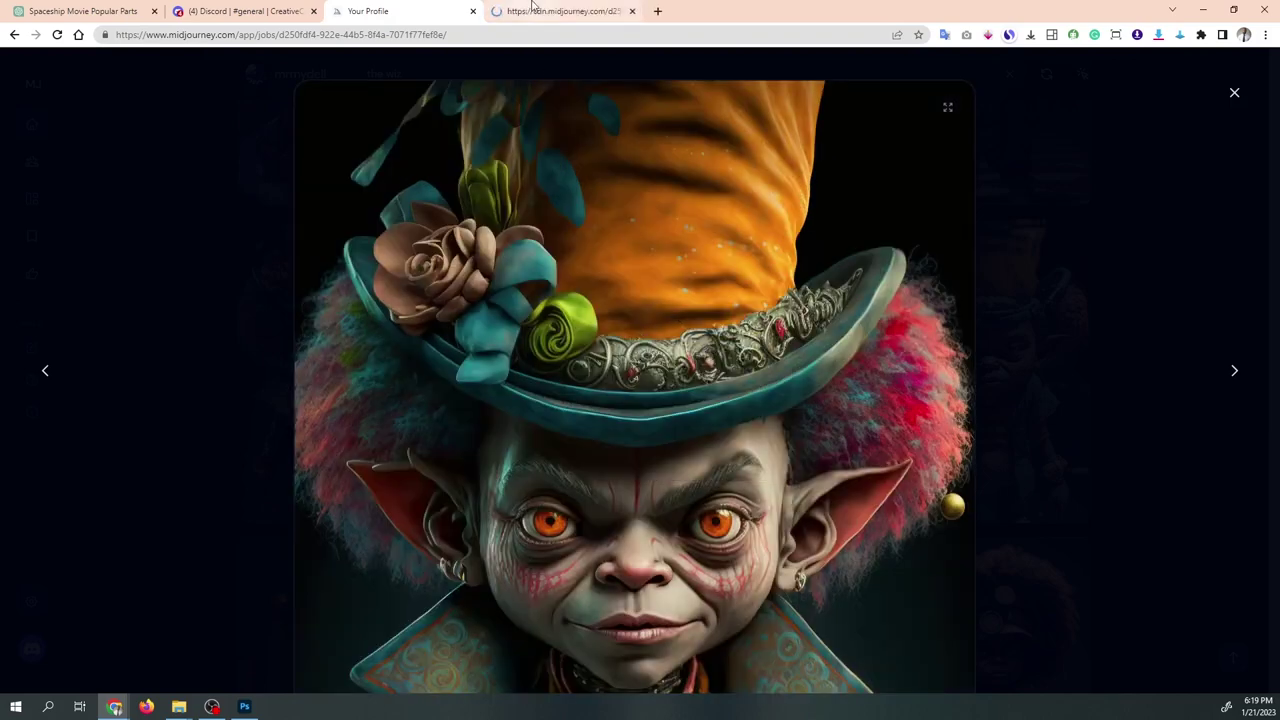
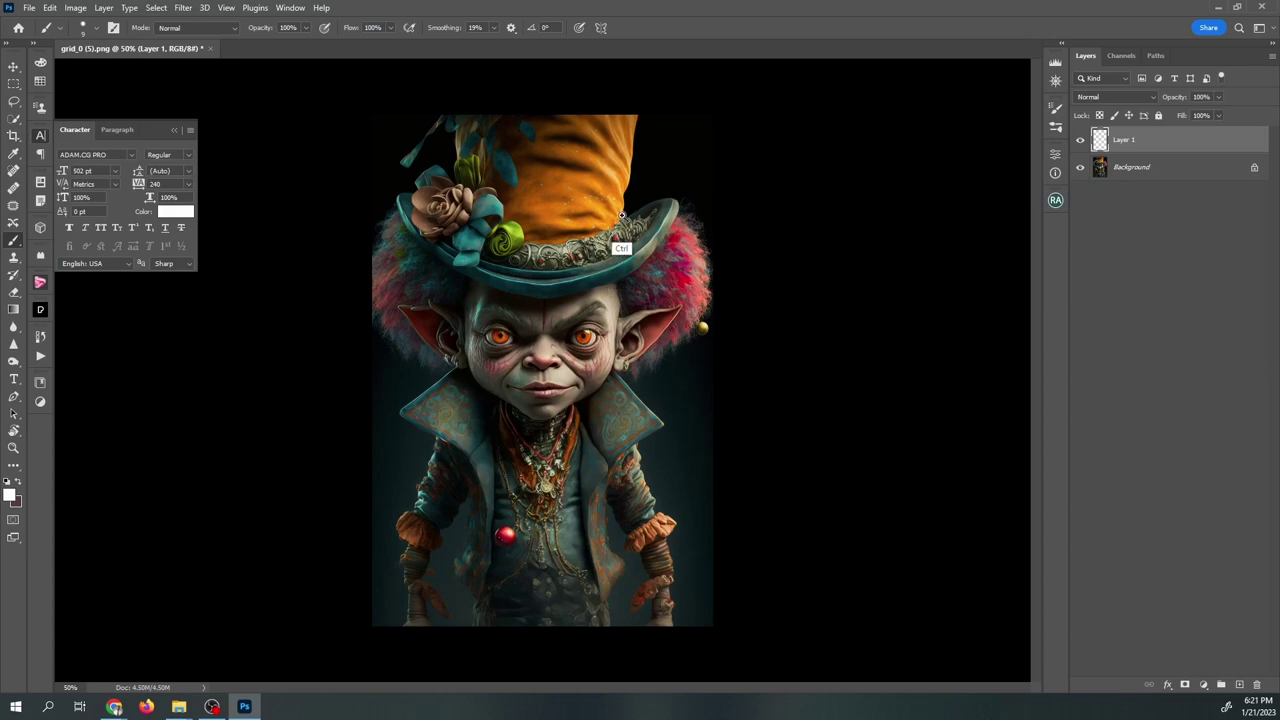
In Photoshop, brush an arrow labelled "sharp" beside the hat's edge and another arrow pointing at the wispy hair, in white on Layer 1.
left_click_drag(618, 249, 738, 240)
scroll(738, 240, "down", 3)
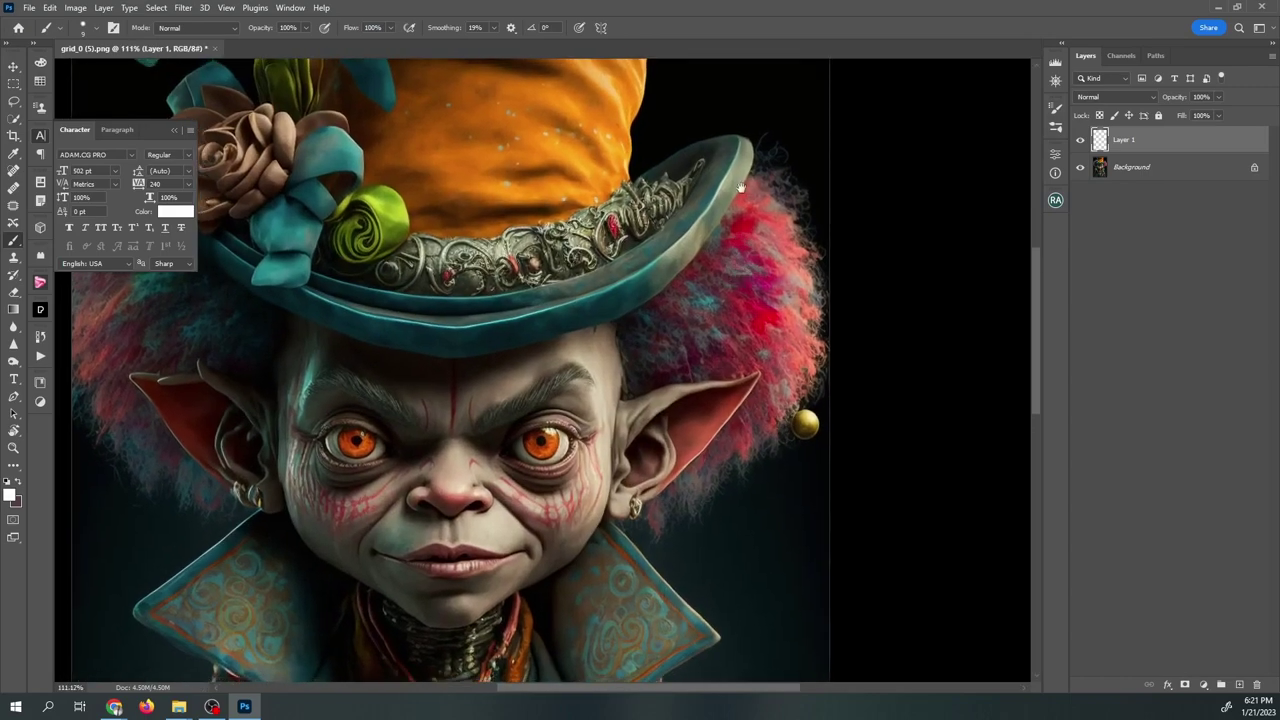
scroll(738, 240, "up", 3)
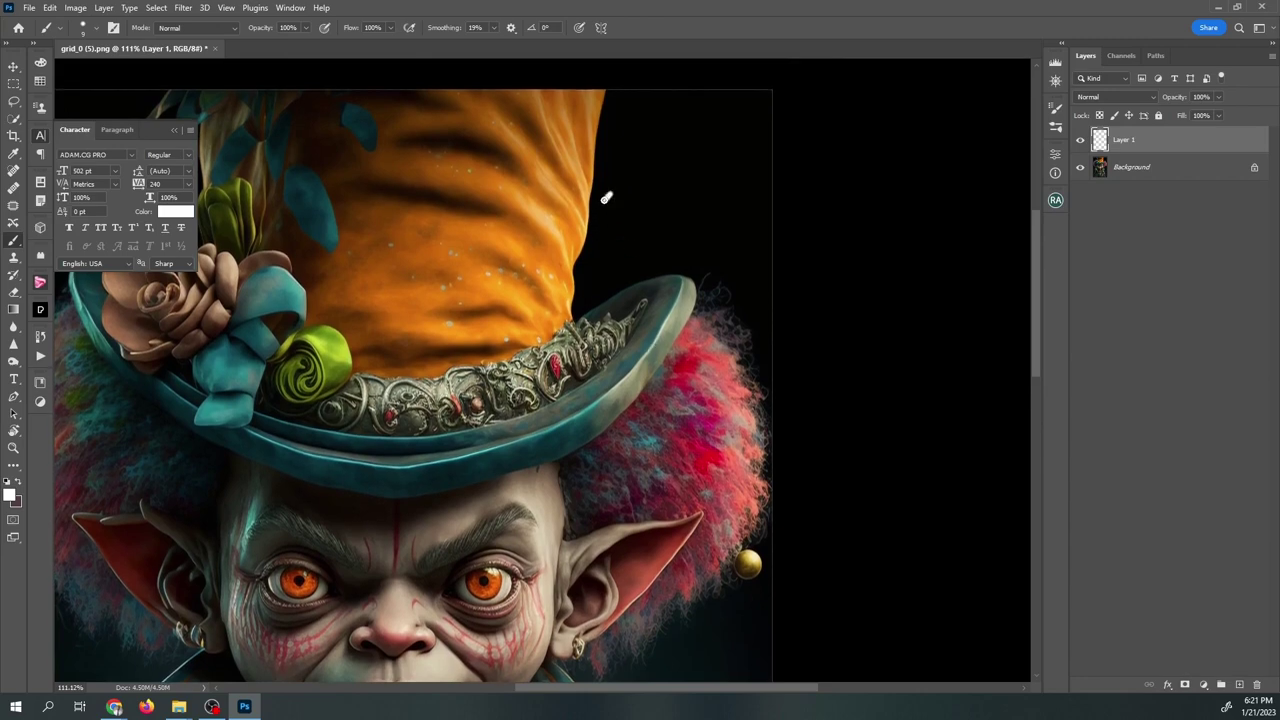
mouse_move(606, 198)
left_mouse_down()
mouse_move(634, 171)
mouse_move(670, 179)
mouse_move(698, 160)
left_mouse_up()
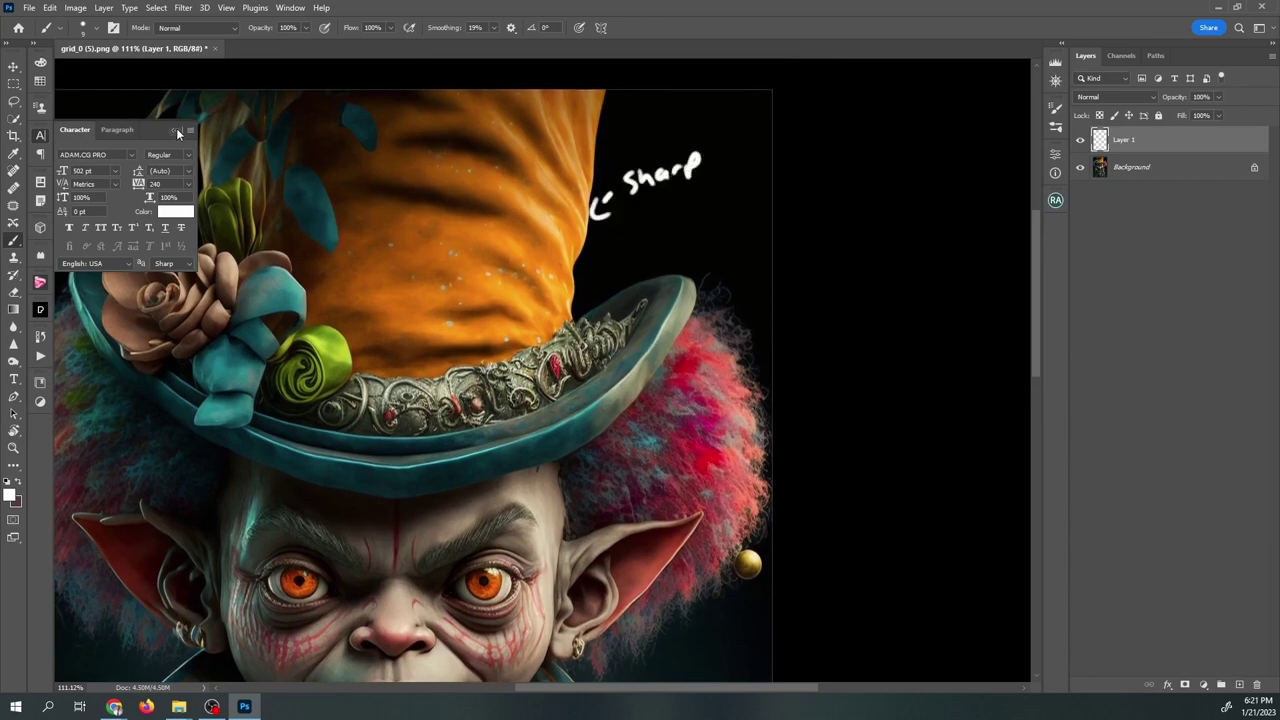
left_click(176, 130)
left_click_drag(742, 265, 745, 279)
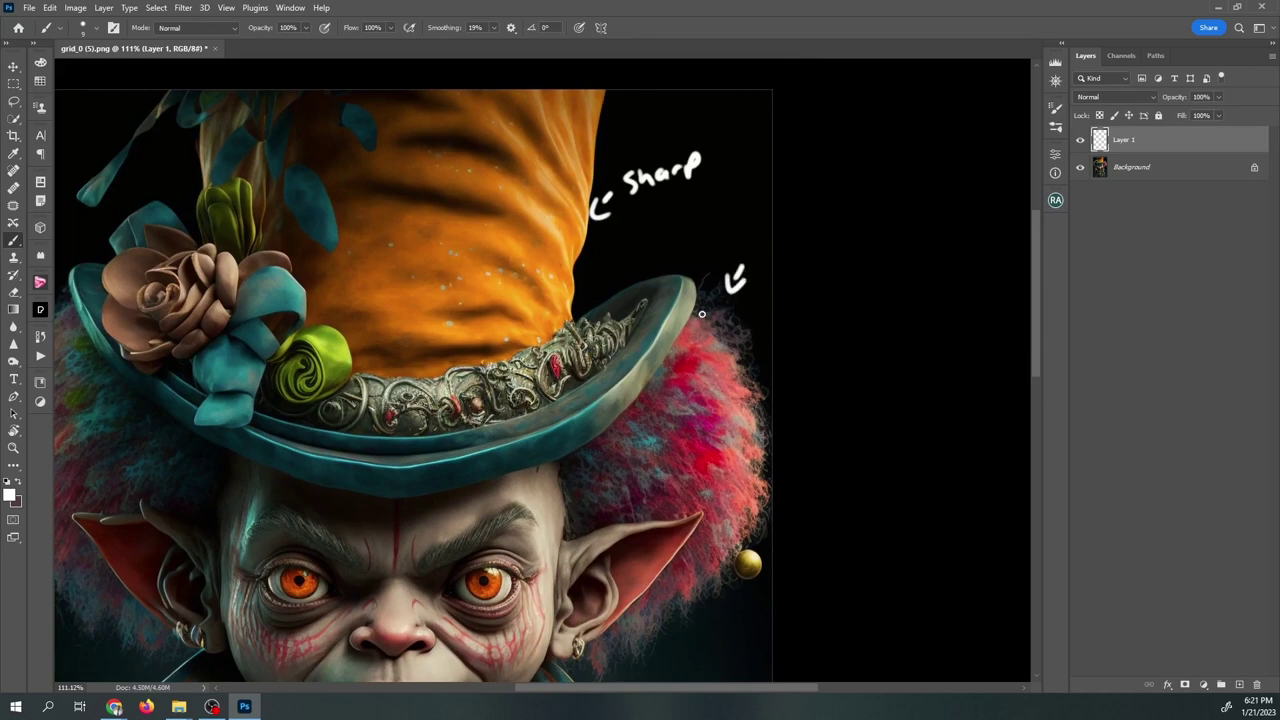
Inspect the coat and hands up close, and brush two white arrows with small symbols pointing at the coat collar.
left_click_drag(642, 418, 638, 128)
left_click_drag(558, 452, 697, 209)
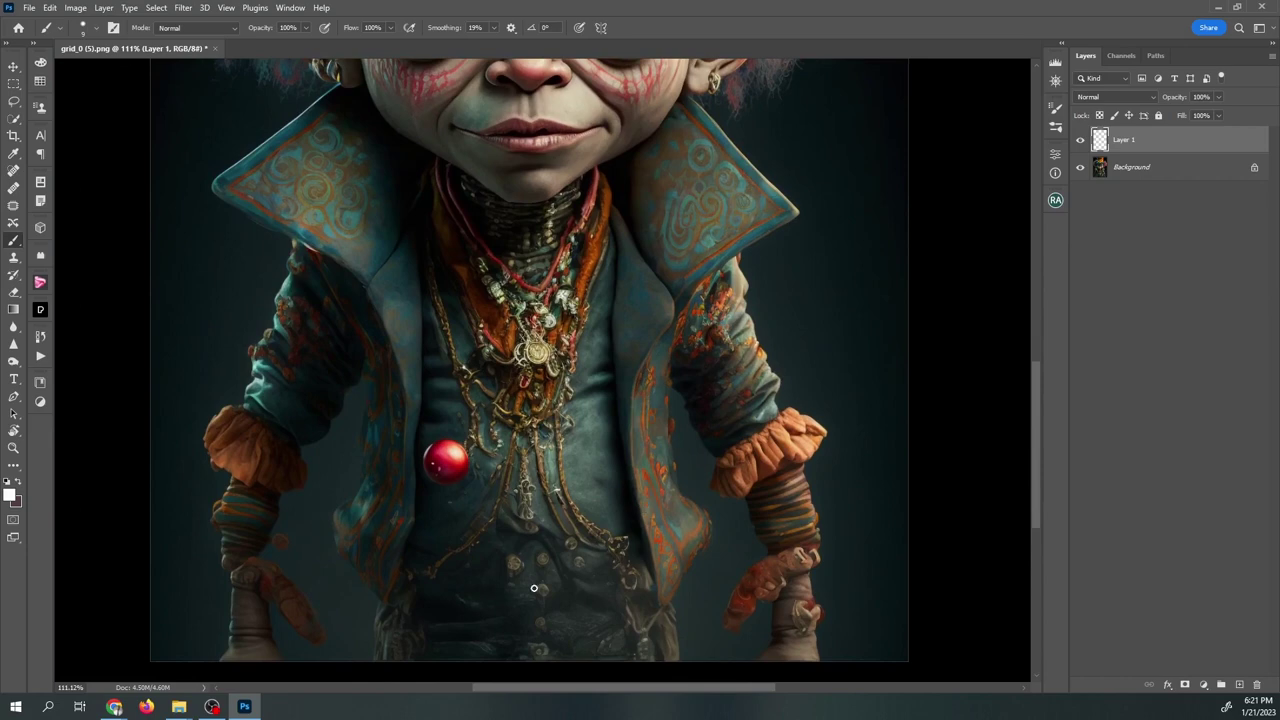
left_click_drag(411, 429, 479, 537)
scroll(479, 537, "down", 2)
scroll(563, 451, "down", 6)
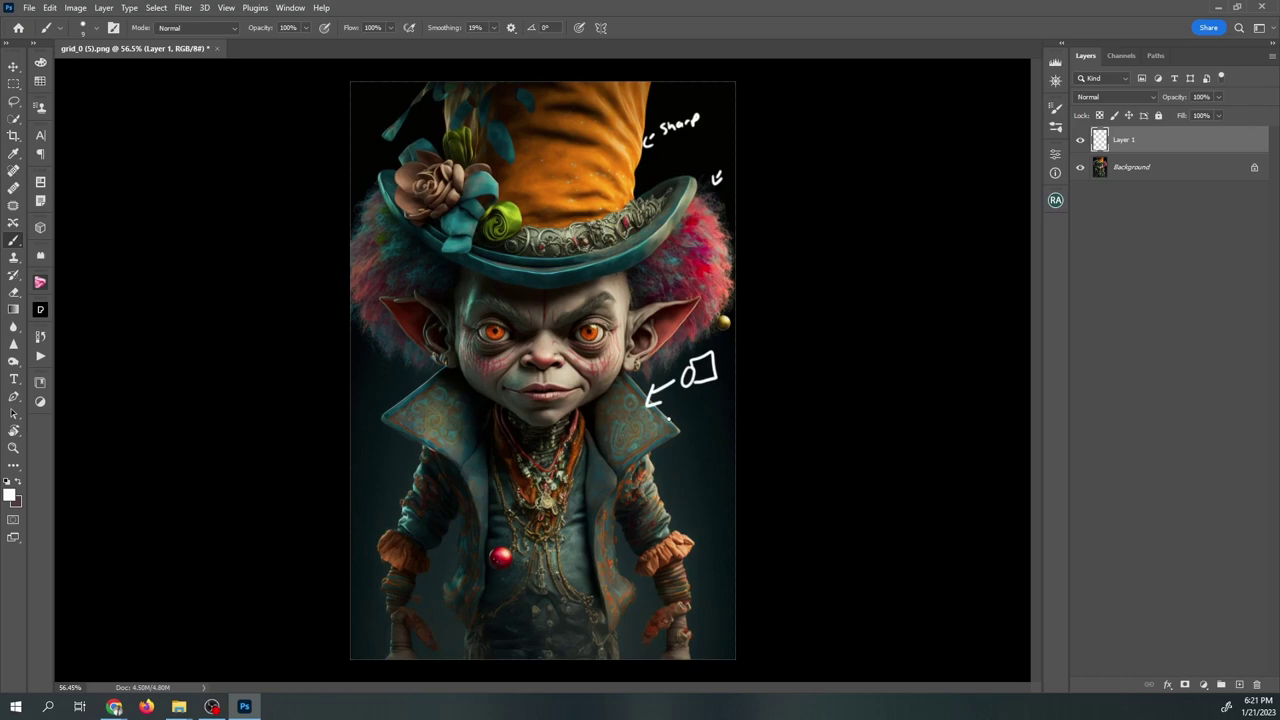
mouse_move(694, 447)
left_mouse_down()
mouse_move(696, 432)
mouse_move(700, 446)
left_mouse_up()
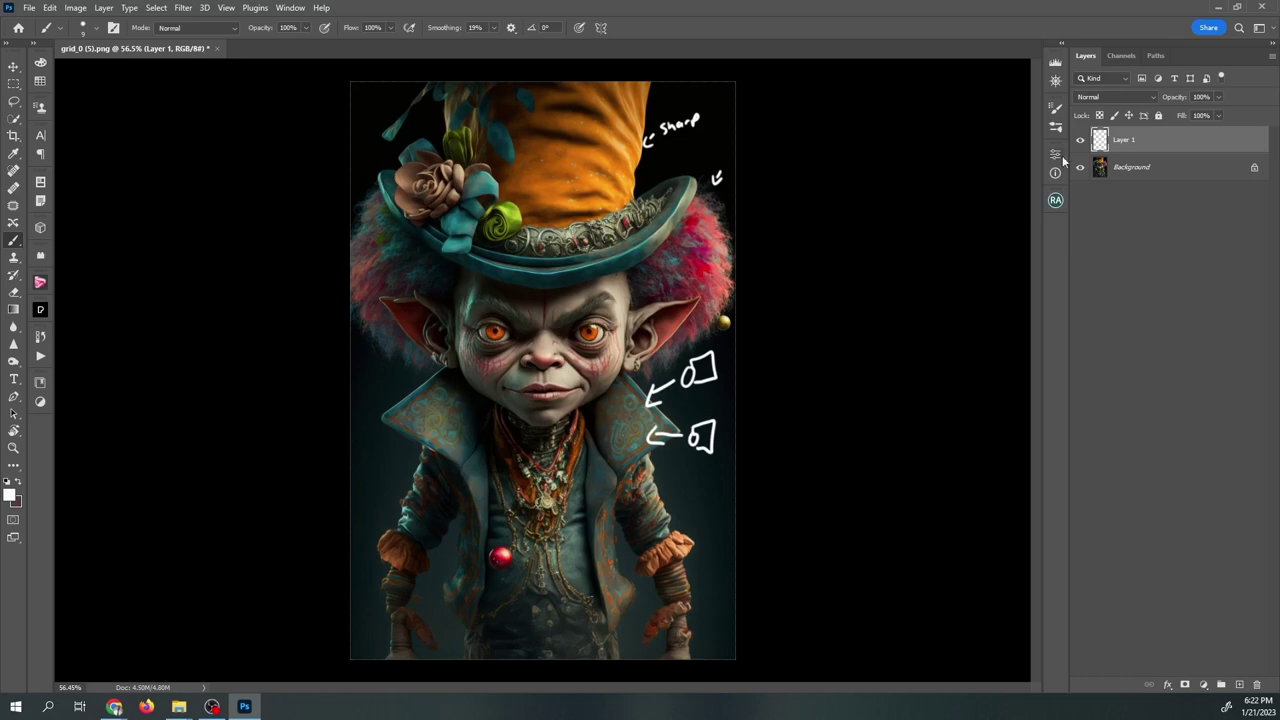
Delete the layer holding the white brush annotations.
left_click(1266, 628)
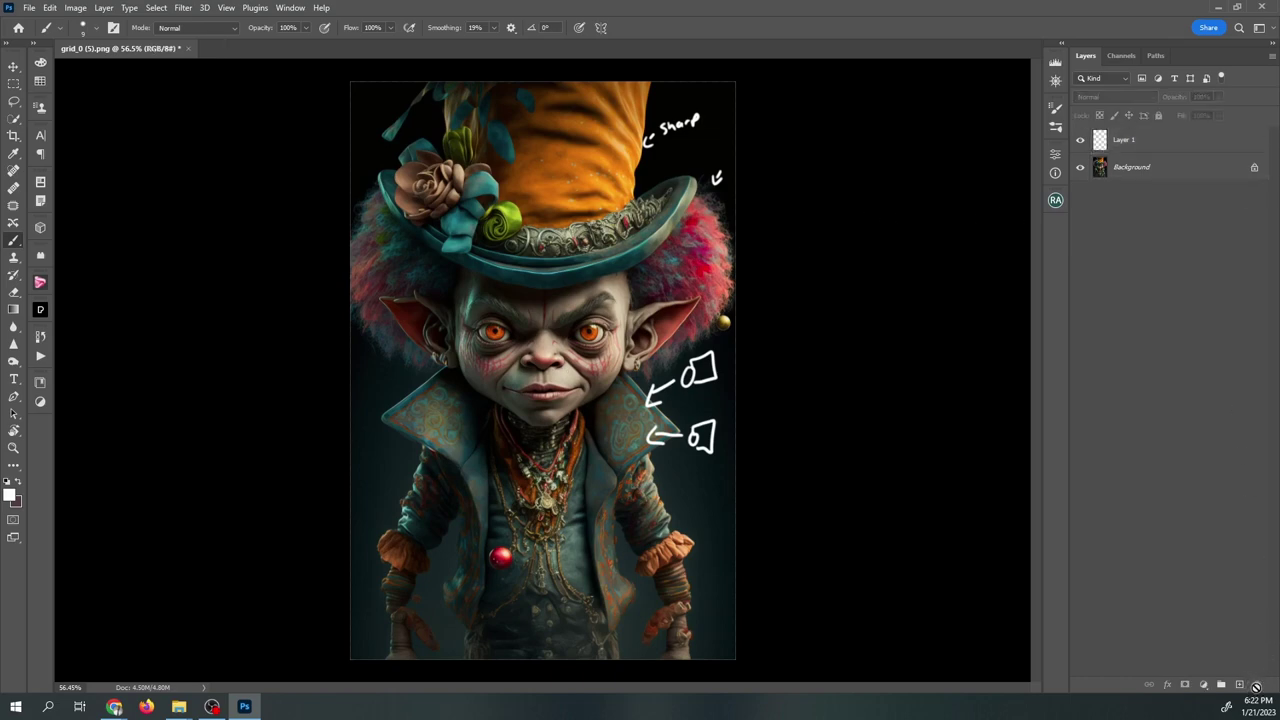
mouse_move(1140, 152)
left_mouse_down()
mouse_move(1238, 494)
mouse_move(1200, 688)
mouse_move(1258, 686)
left_mouse_up()
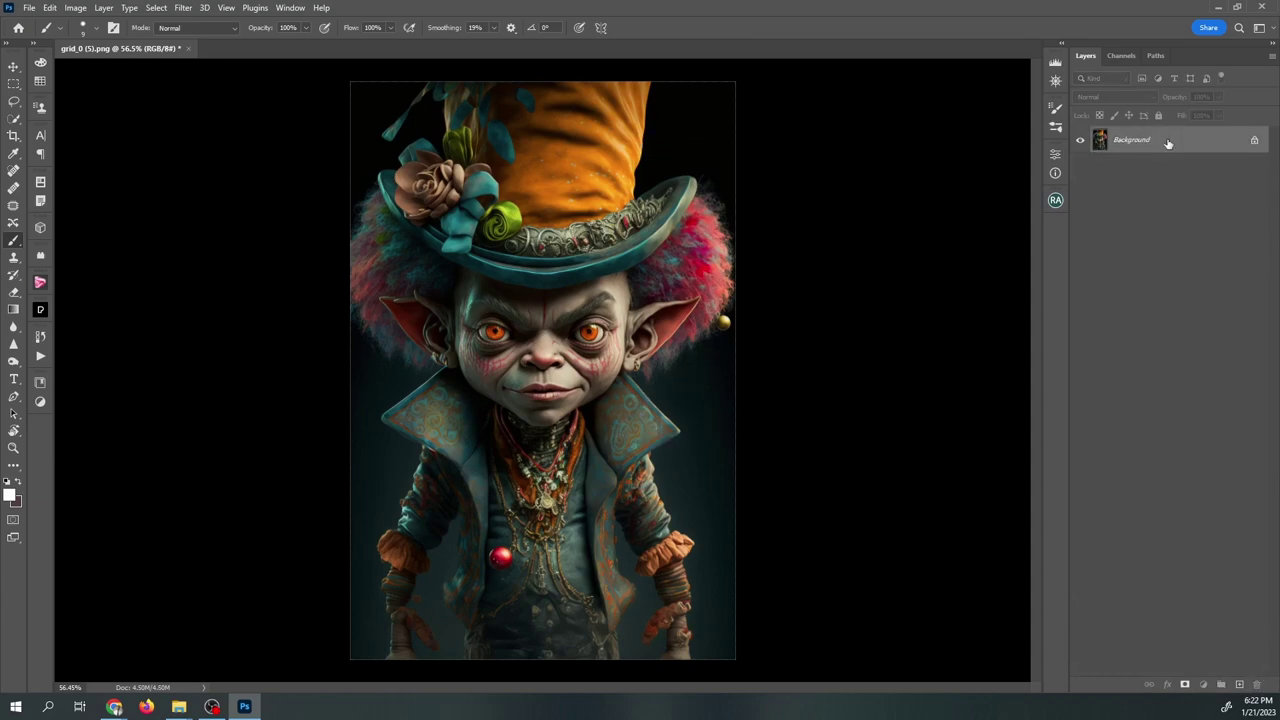
Duplicate the Background layer and select the munchkin on the copy with Select Subject.
key("ctrl+j")
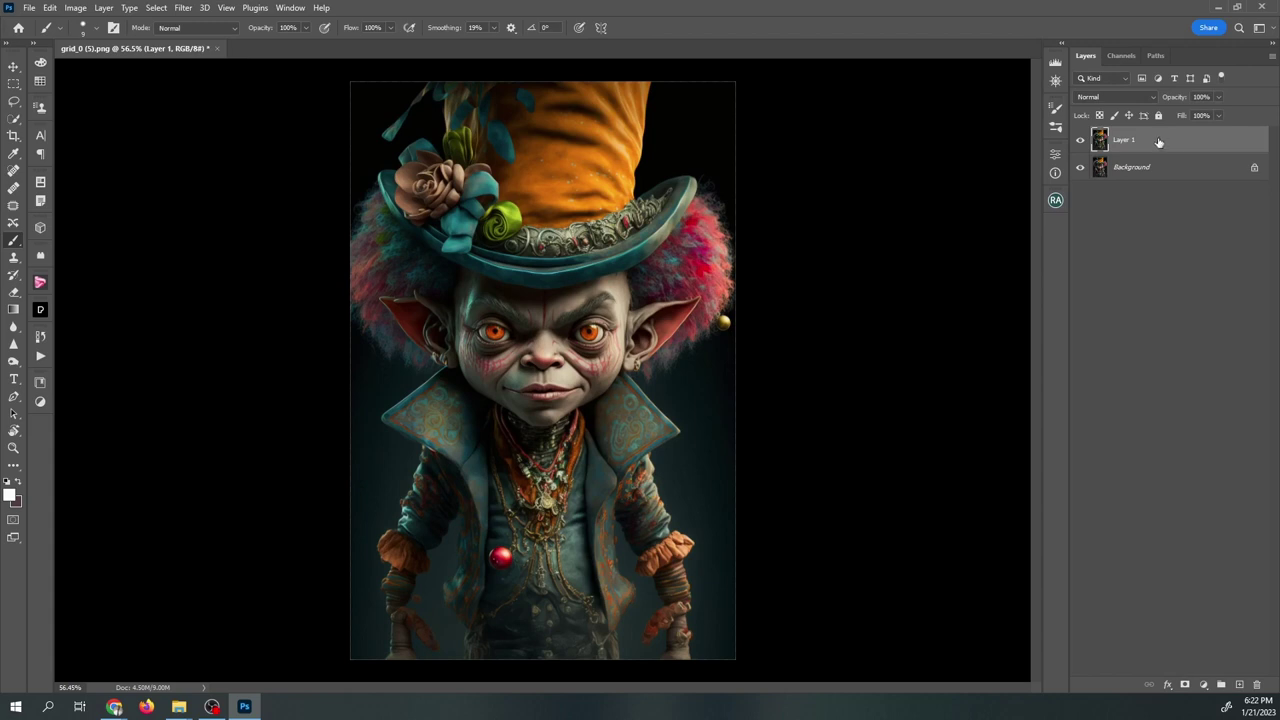
left_click(161, 8)
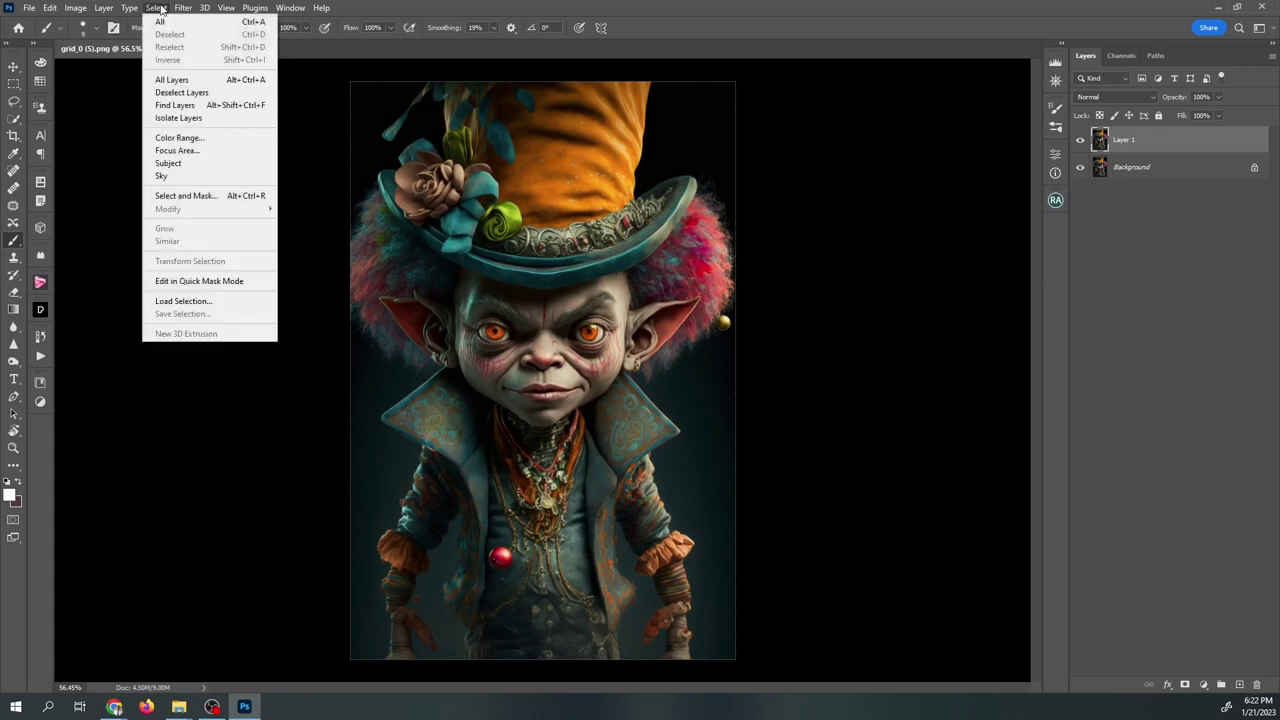
left_click(211, 162)
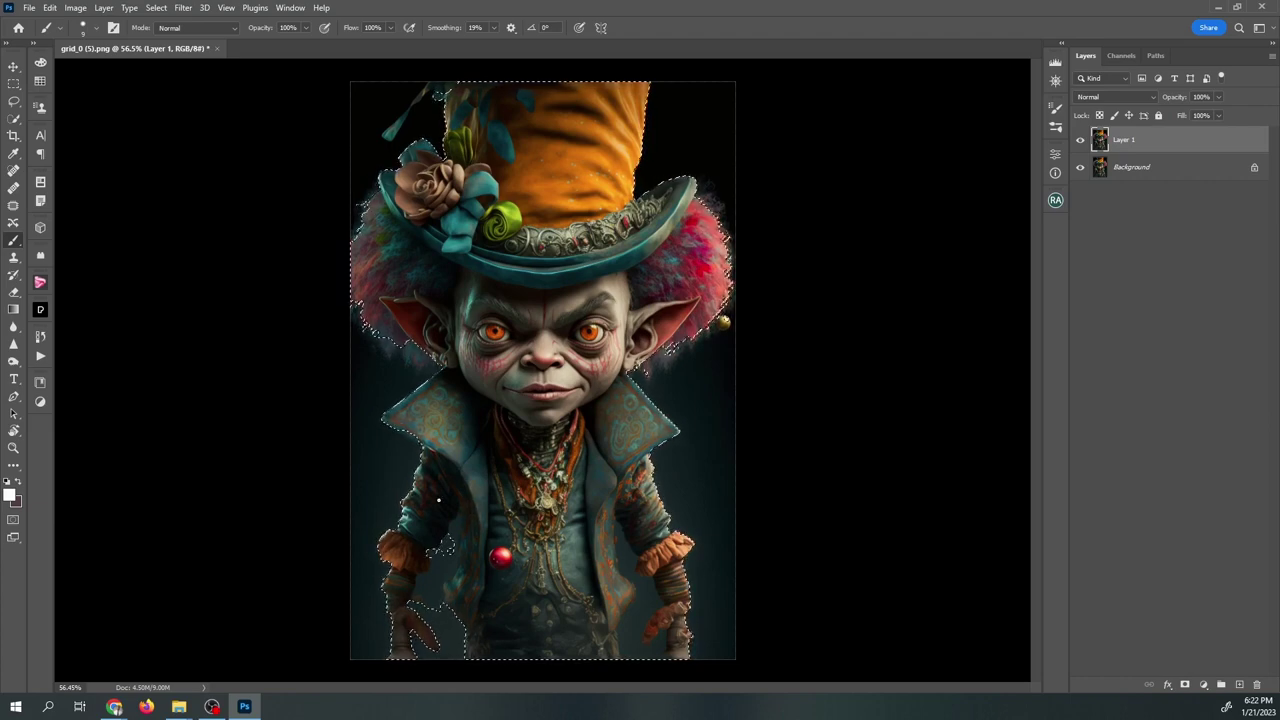
Refine the subject selection along the lower edge of the pointed collar with the Quick Selection tool, adding missed cloth and subtracting background.
scroll(447, 437, "up", 2)
scroll(492, 460, "up", 3)
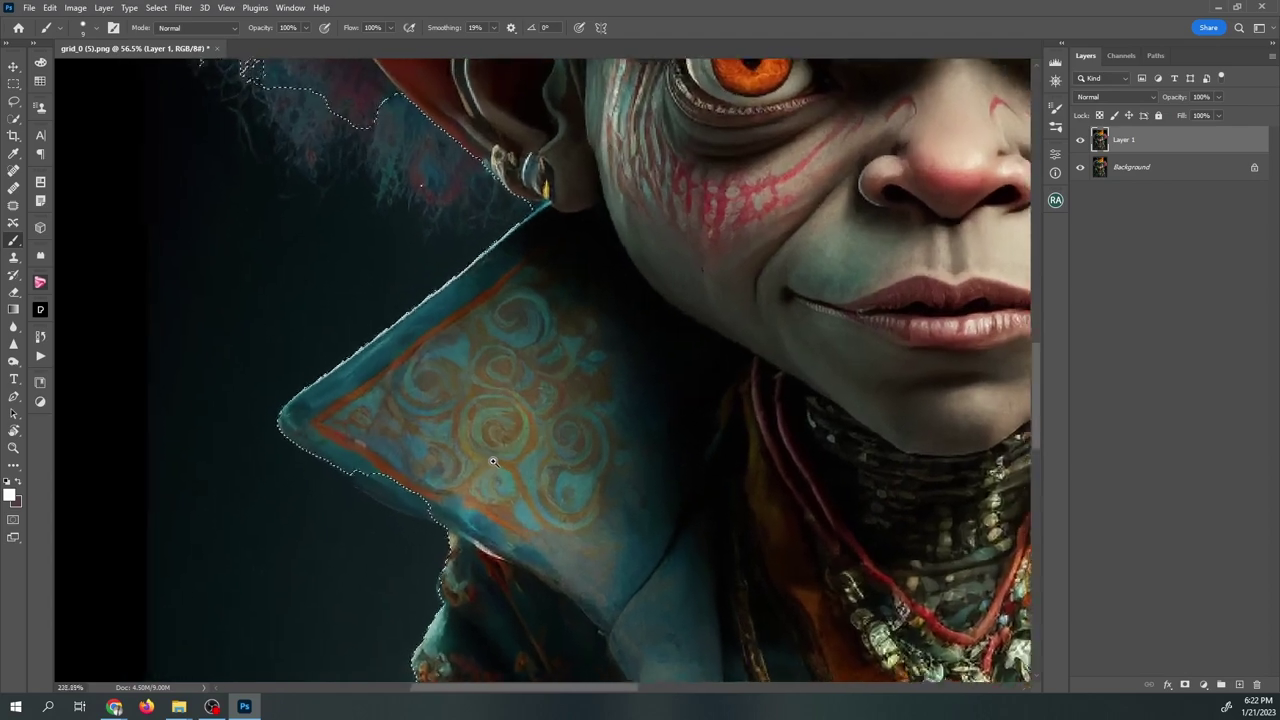
left_click(13, 119)
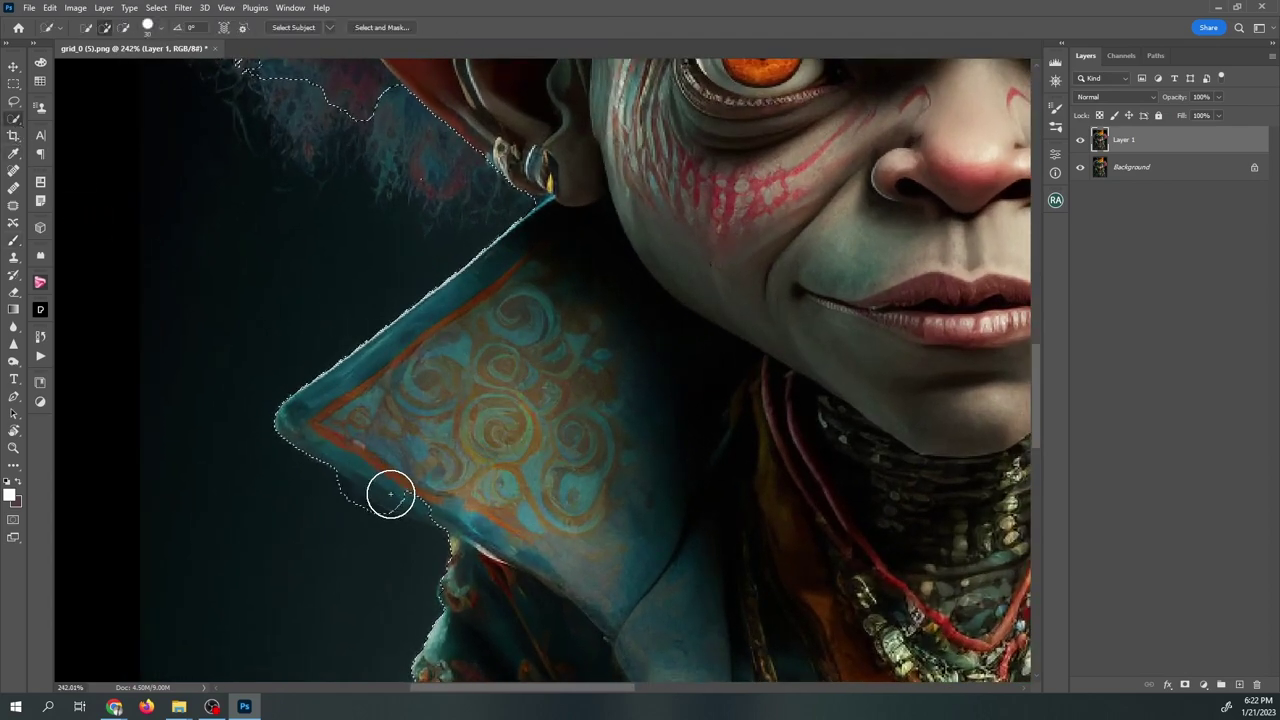
key("alt")
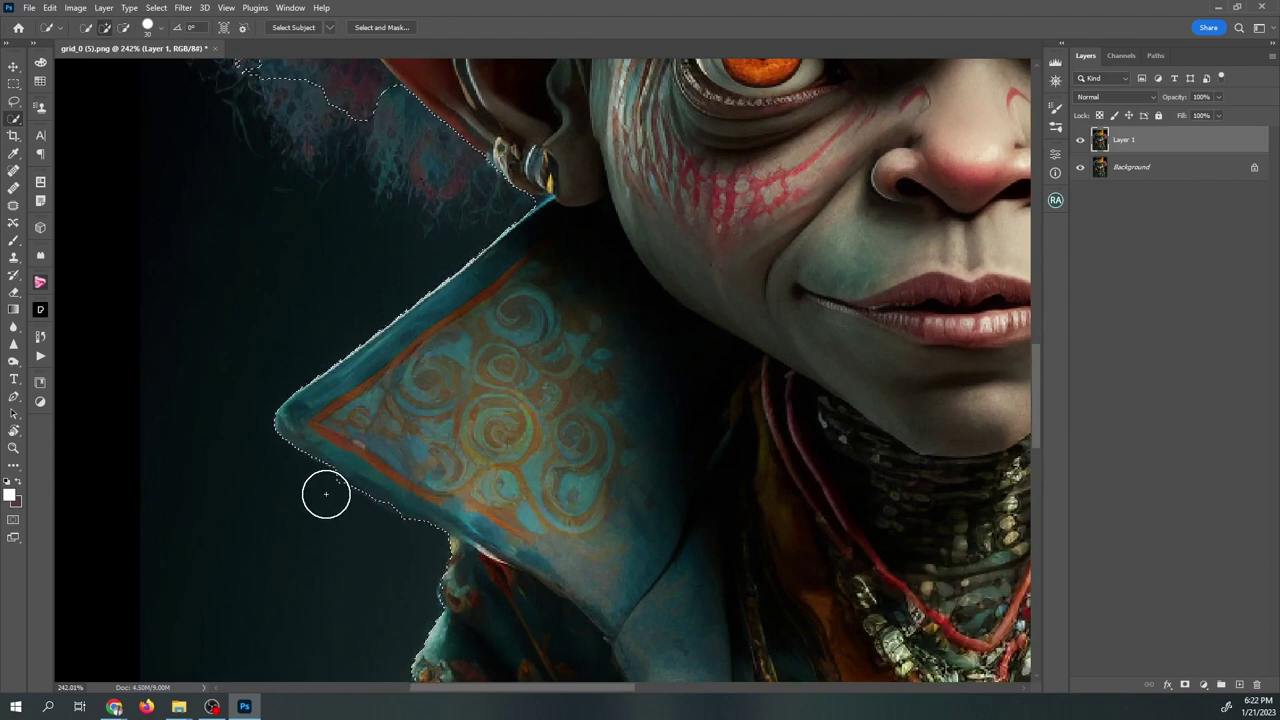
left_click_drag(331, 500, 417, 514)
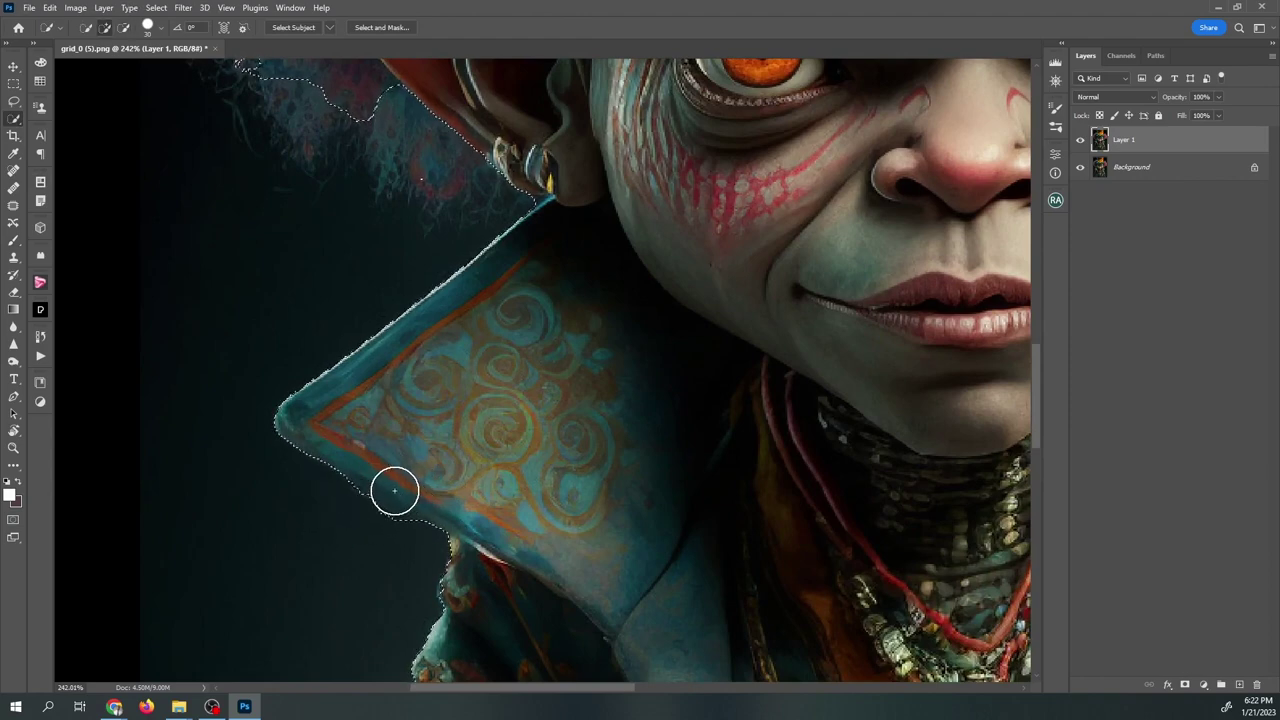
key("alt")
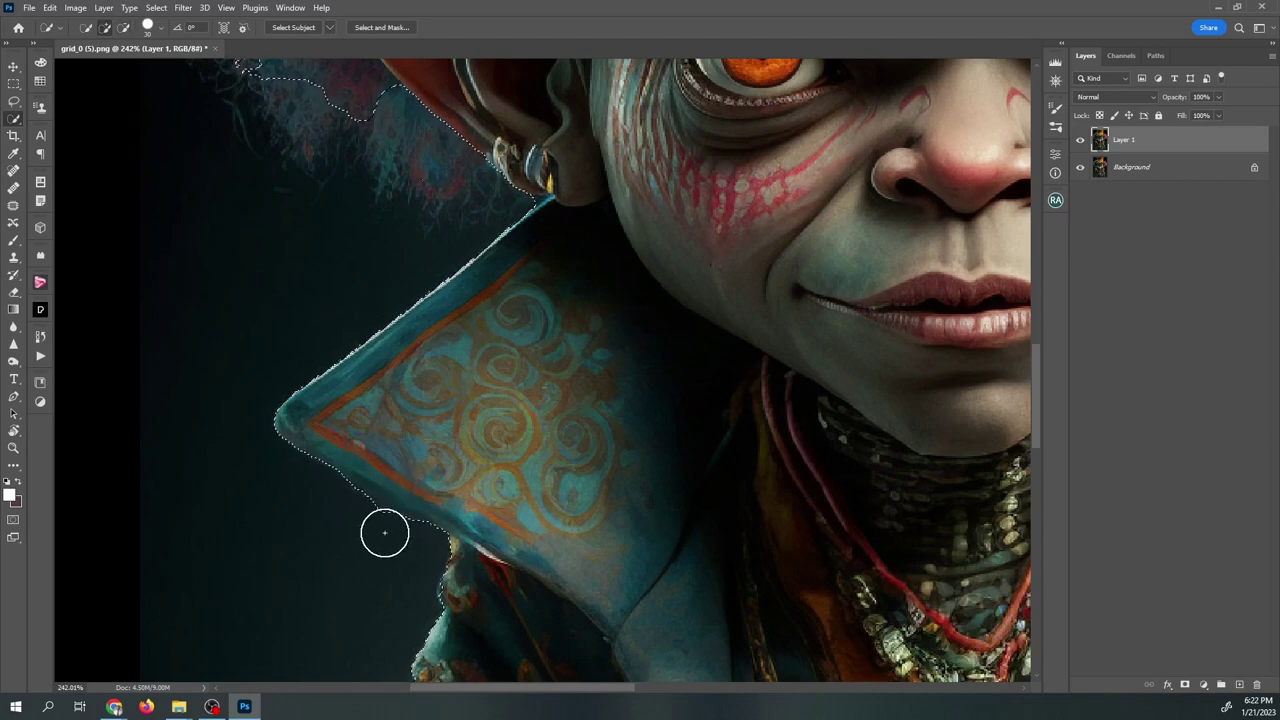
key("alt")
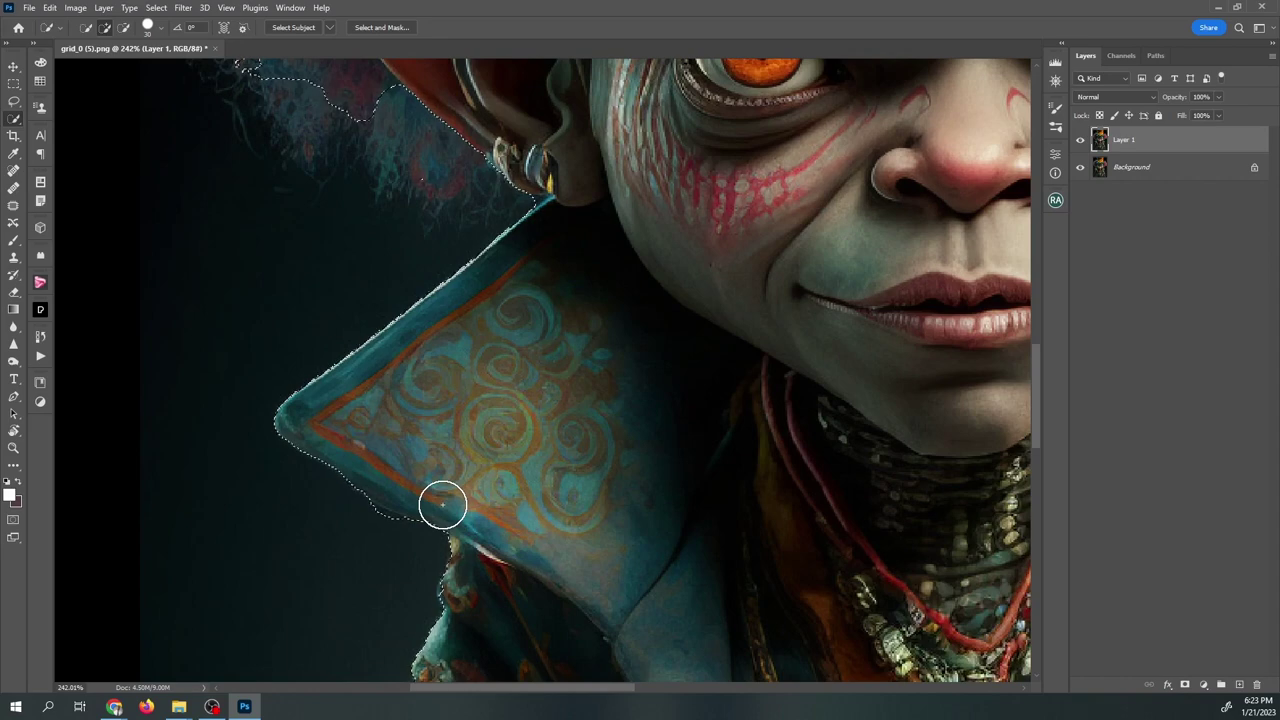
Correct the selection with the Lasso along the collar's lower edge, the adjacent sleeve and cuff, and the gap between that arm and the coat.
key("l")
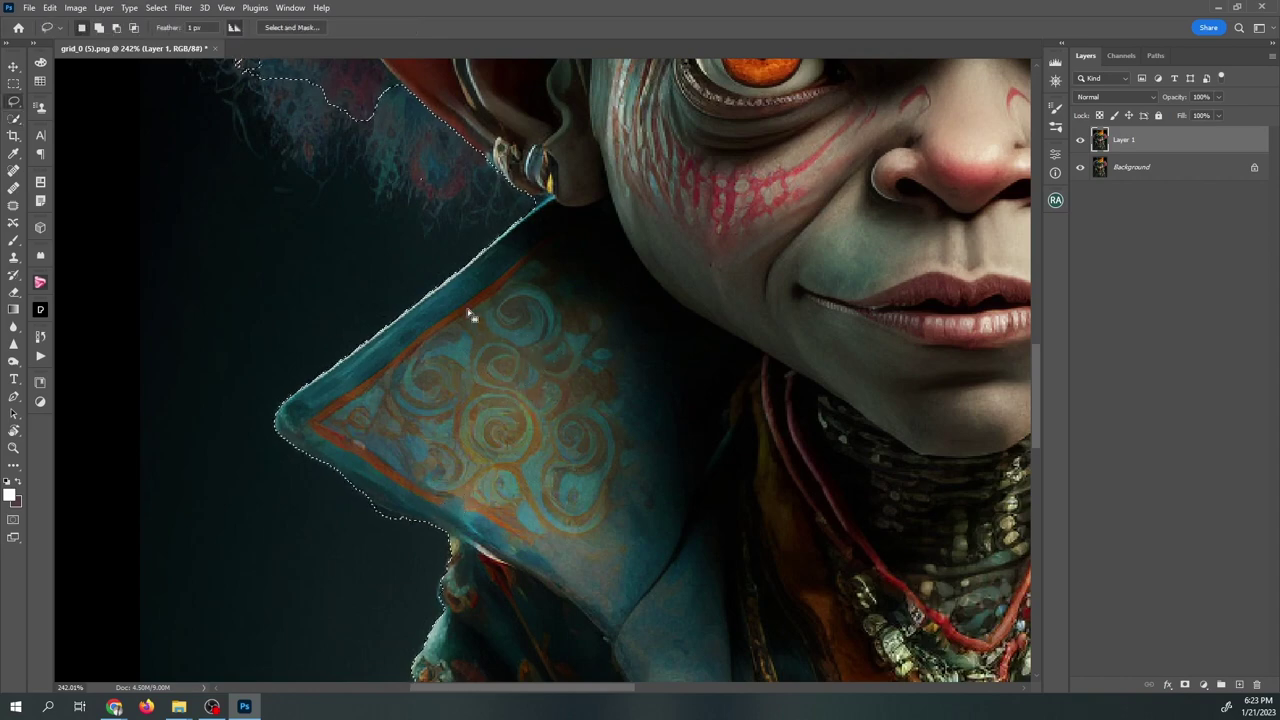
left_click_drag(349, 413, 363, 529)
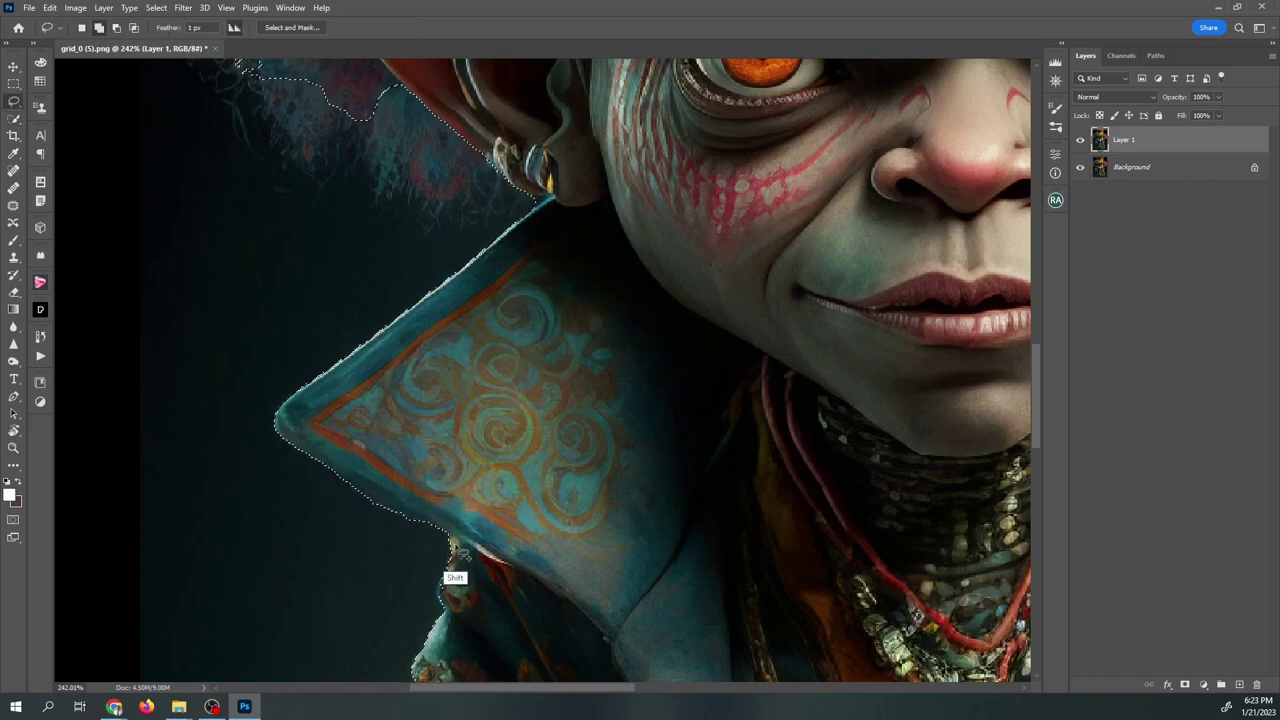
scroll(440, 530, "down", 5)
mouse_move(605, 485)
left_mouse_down()
mouse_move(571, 551)
mouse_move(618, 545)
mouse_move(457, 386)
mouse_move(578, 552)
mouse_move(492, 508)
left_mouse_up()
mouse_move(440, 600)
left_mouse_down()
mouse_move(475, 475)
mouse_move(298, 500)
left_mouse_up()
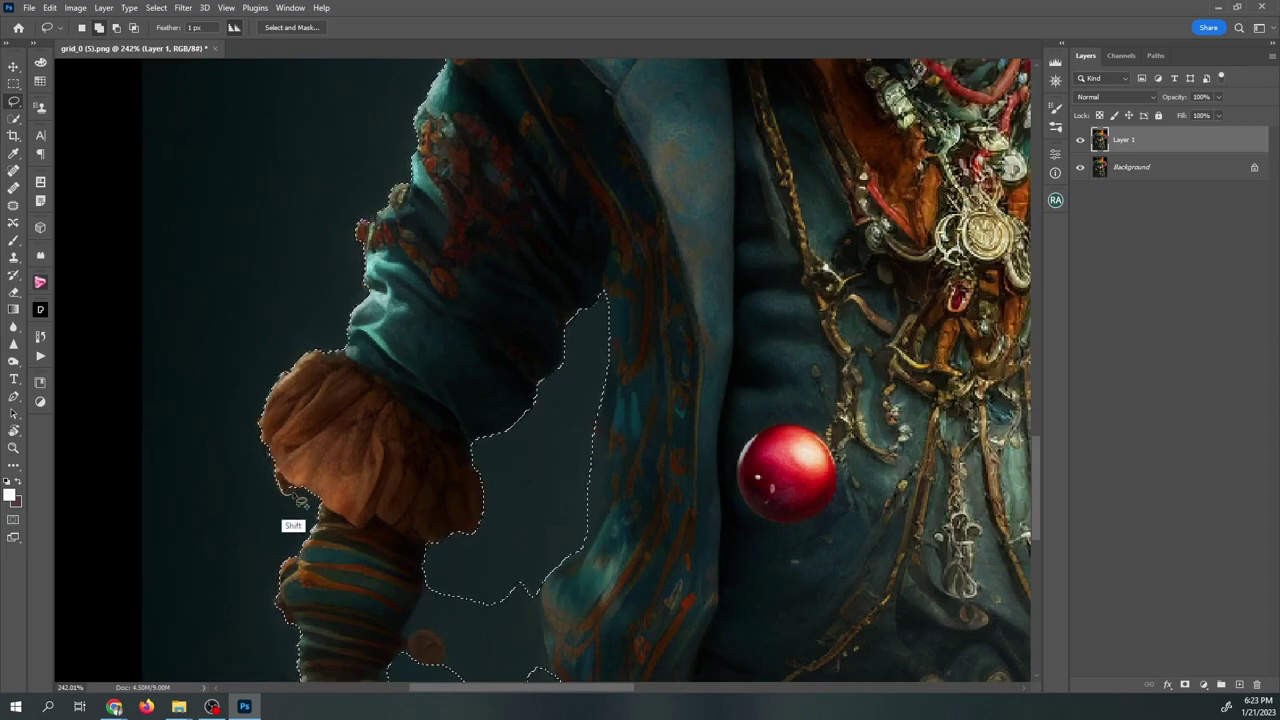
scroll(449, 549, "down", 3)
mouse_move(432, 490)
left_mouse_down()
mouse_move(448, 444)
mouse_move(483, 486)
mouse_move(494, 404)
mouse_move(469, 405)
mouse_move(565, 401)
mouse_move(581, 460)
mouse_move(532, 365)
mouse_move(563, 517)
left_mouse_up()
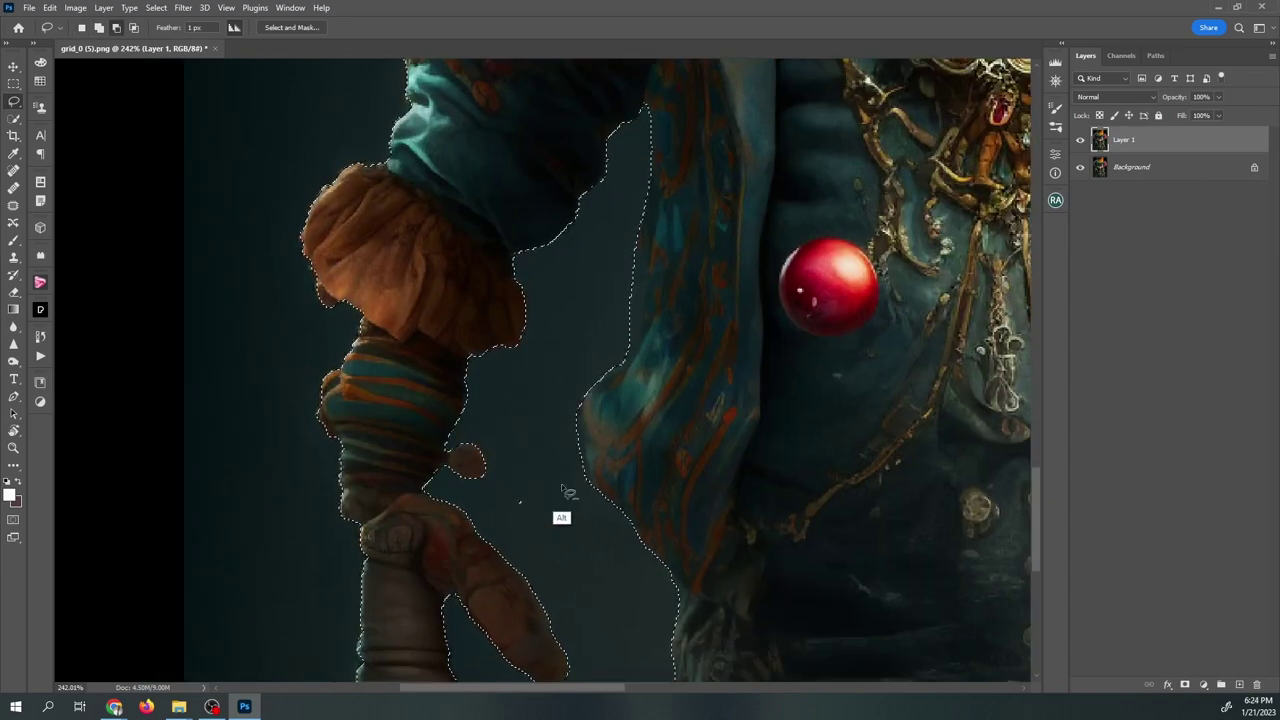
Lasso the selection to follow the opposite coat edge, striped sleeve and hand, leaving out the background between coat and arm.
scroll(563, 517, "down", 2)
scroll(323, 523, "right", 5)
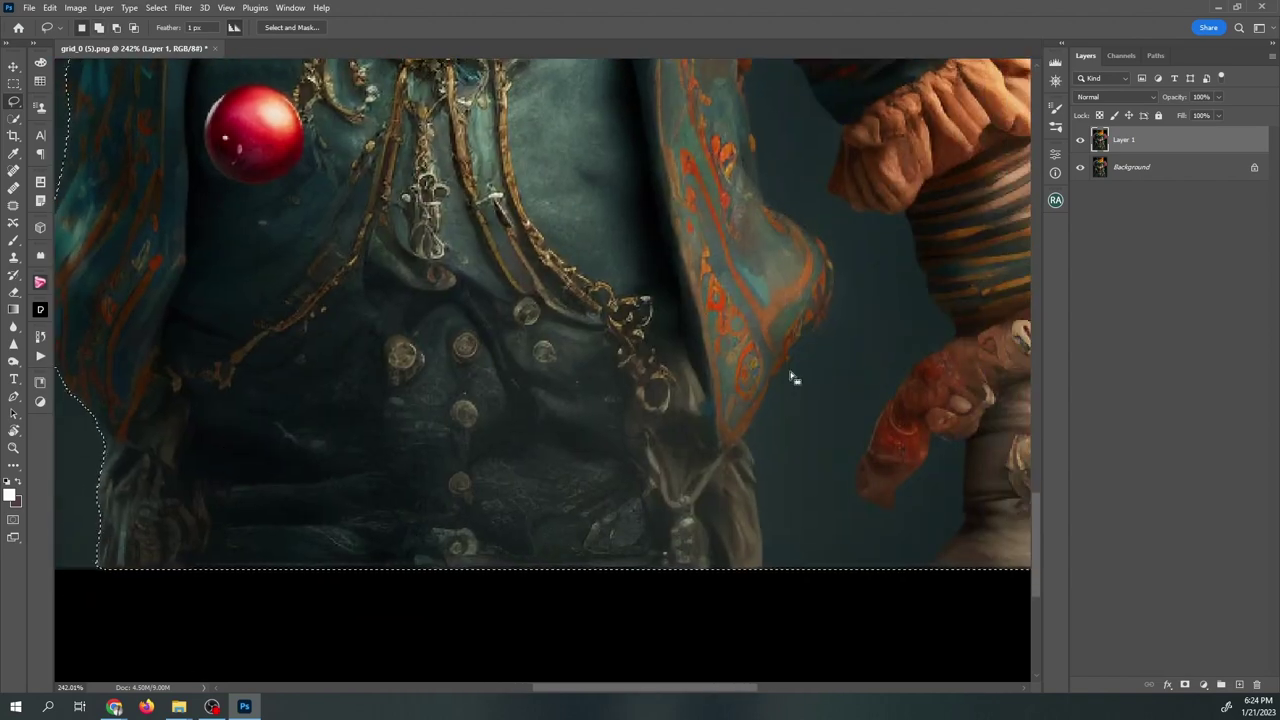
mouse_move(818, 312)
left_mouse_down()
mouse_move(751, 434)
mouse_move(870, 248)
left_mouse_up()
scroll(885, 393, "right", 3)
mouse_move(665, 440)
left_mouse_down()
mouse_move(654, 514)
mouse_move(700, 486)
mouse_move(634, 563)
mouse_move(645, 402)
mouse_move(650, 495)
mouse_move(583, 428)
mouse_move(523, 428)
mouse_move(535, 390)
left_mouse_up()
scroll(600, 500, "up", 3)
mouse_move(466, 184)
left_mouse_down()
mouse_move(476, 360)
mouse_move(503, 425)
mouse_move(505, 240)
mouse_move(558, 340)
mouse_move(587, 330)
left_mouse_up()
left_click_drag(651, 263, 560, 100)
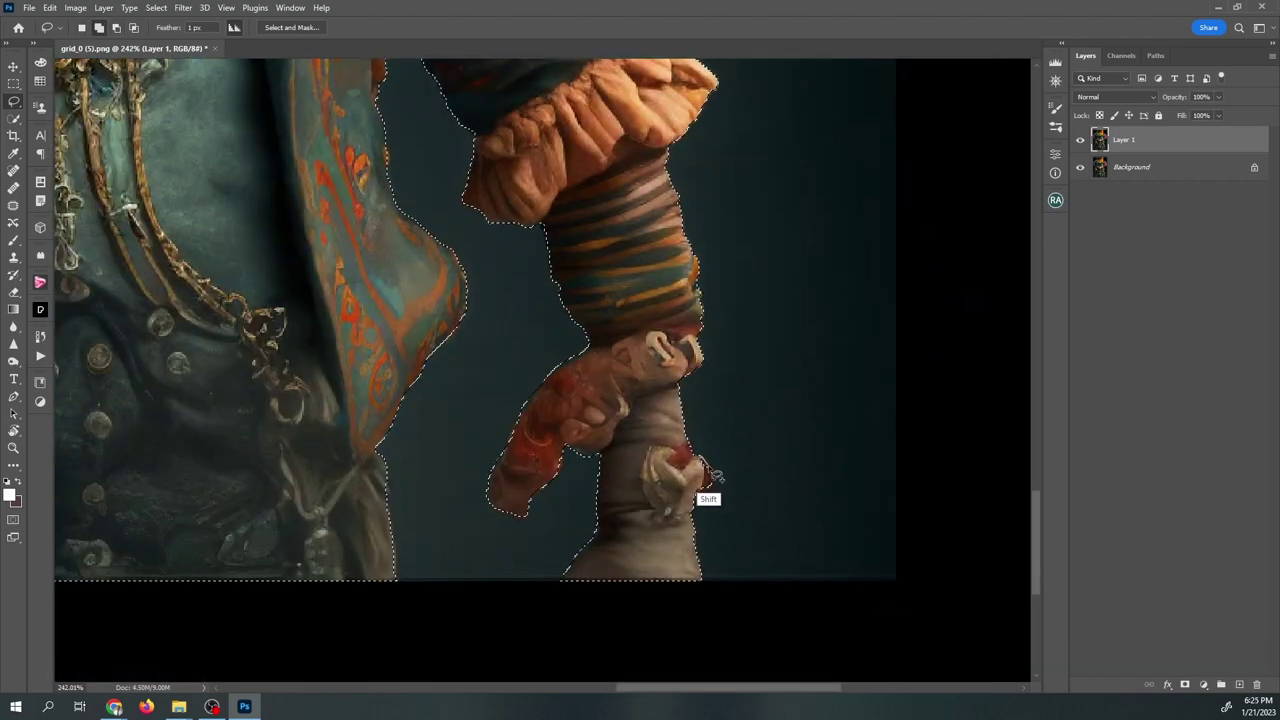
Extend the Lasso selection around the gold ball and the frizzy pink hair beside the ear, trimming excess background.
mouse_move(594, 249)
left_mouse_down()
mouse_move(651, 320)
mouse_move(711, 715)
left_mouse_up()
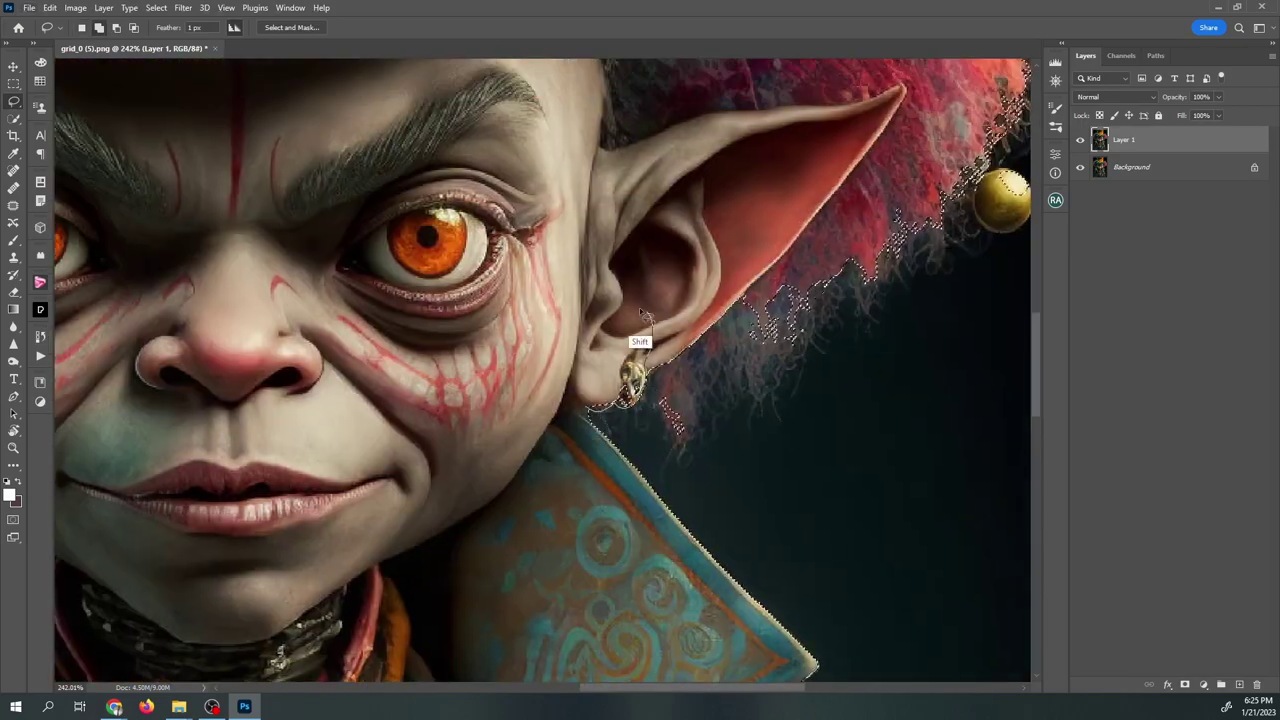
mouse_move(628, 335)
left_mouse_down()
mouse_move(598, 456)
mouse_move(632, 427)
mouse_move(675, 453)
mouse_move(720, 407)
mouse_move(778, 390)
mouse_move(829, 323)
mouse_move(908, 268)
mouse_move(975, 233)
mouse_move(1031, 235)
mouse_move(1028, 195)
mouse_move(950, 171)
mouse_move(935, 182)
left_mouse_up()
mouse_move(745, 306)
left_mouse_down()
mouse_move(628, 417)
mouse_move(675, 413)
mouse_move(568, 413)
left_mouse_up()
scroll(568, 413, "up", 5)
scroll(568, 413, "right", 5)
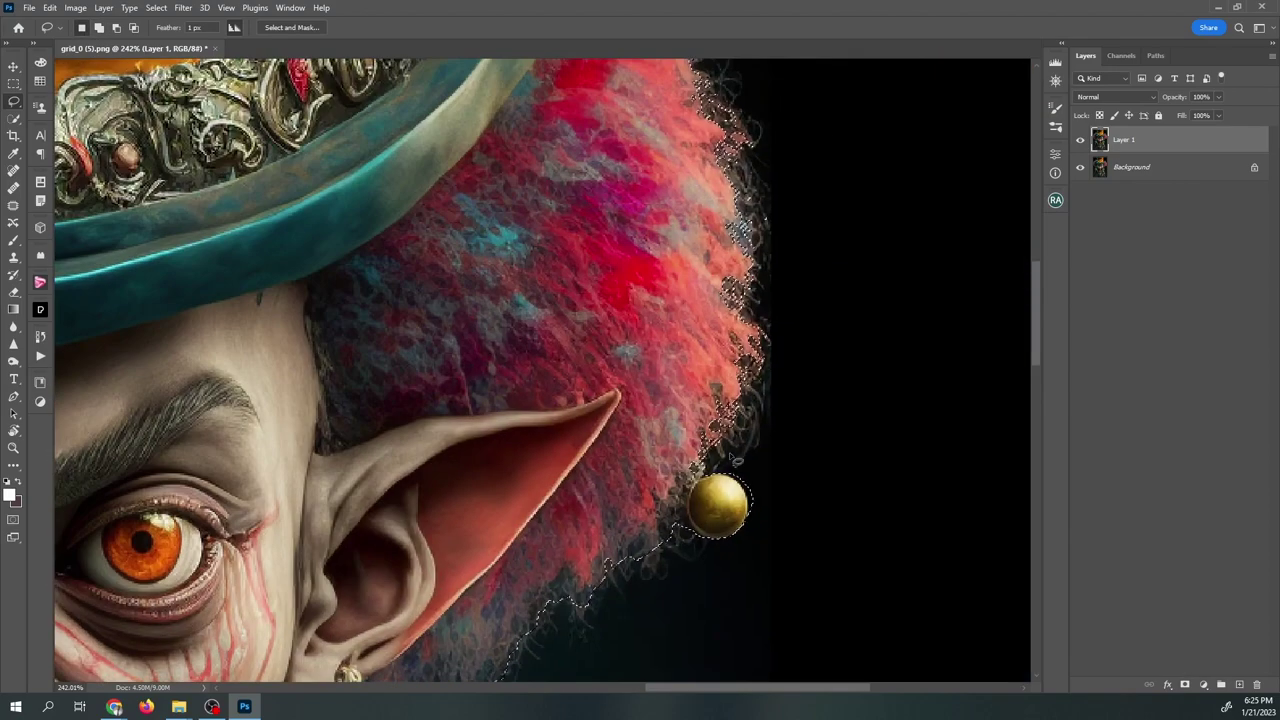
scroll(580, 424, "up", 1)
scroll(580, 424, "left", 1)
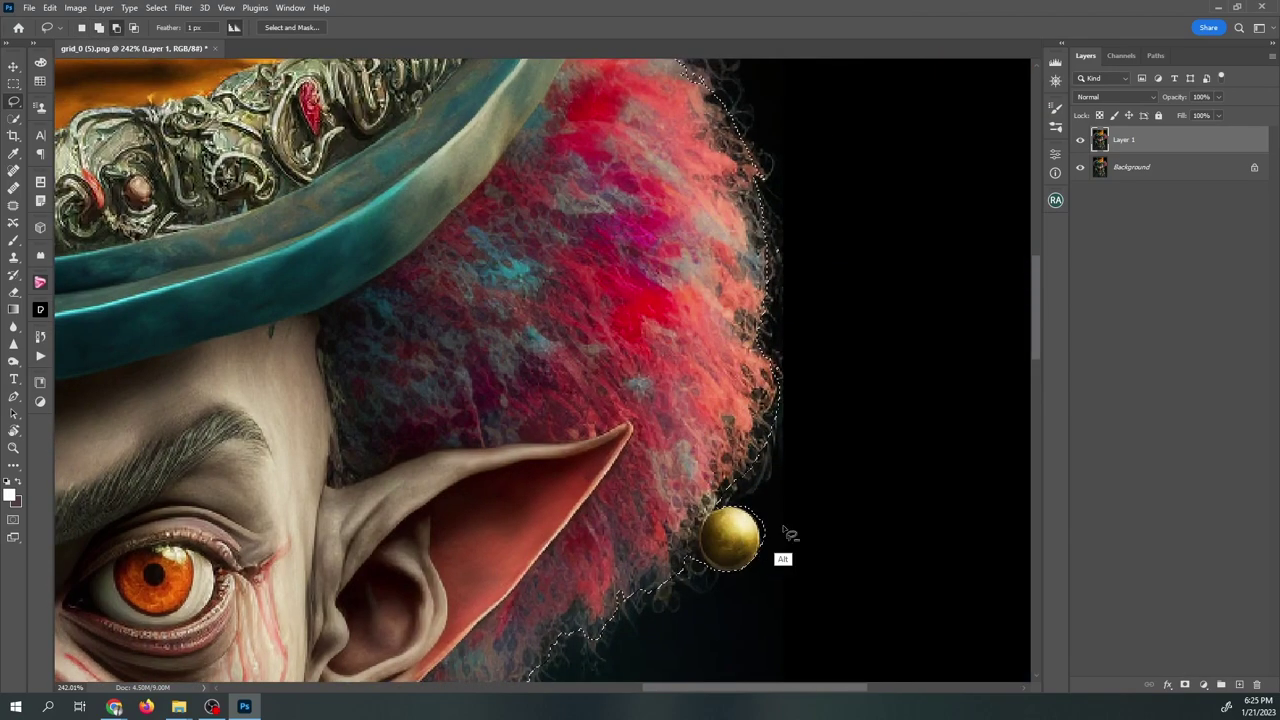
Clean up the selection around the hat and add the dangling teal ribbon beside its crown with the Lasso.
scroll(786, 528, "up", 5)
scroll(786, 528, "left", 2)
left_click_drag(686, 240, 705, 428)
scroll(705, 428, "up", 5)
scroll(737, 508, "left", 5)
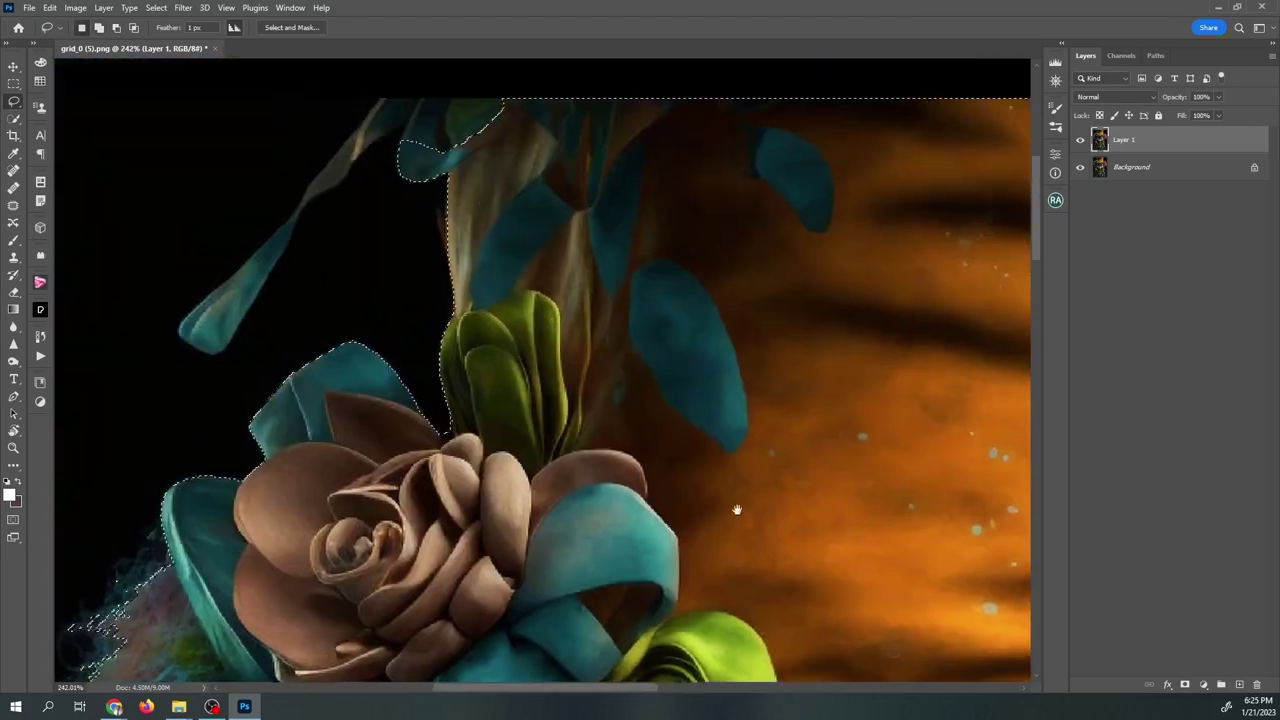
mouse_move(382, 99)
left_mouse_down()
mouse_move(330, 198)
mouse_move(499, 62)
mouse_move(451, 227)
mouse_move(308, 205)
mouse_move(183, 337)
mouse_move(305, 221)
mouse_move(270, 255)
mouse_move(284, 264)
mouse_move(228, 344)
mouse_move(183, 327)
mouse_move(182, 348)
mouse_move(212, 368)
mouse_move(205, 400)
left_mouse_up()
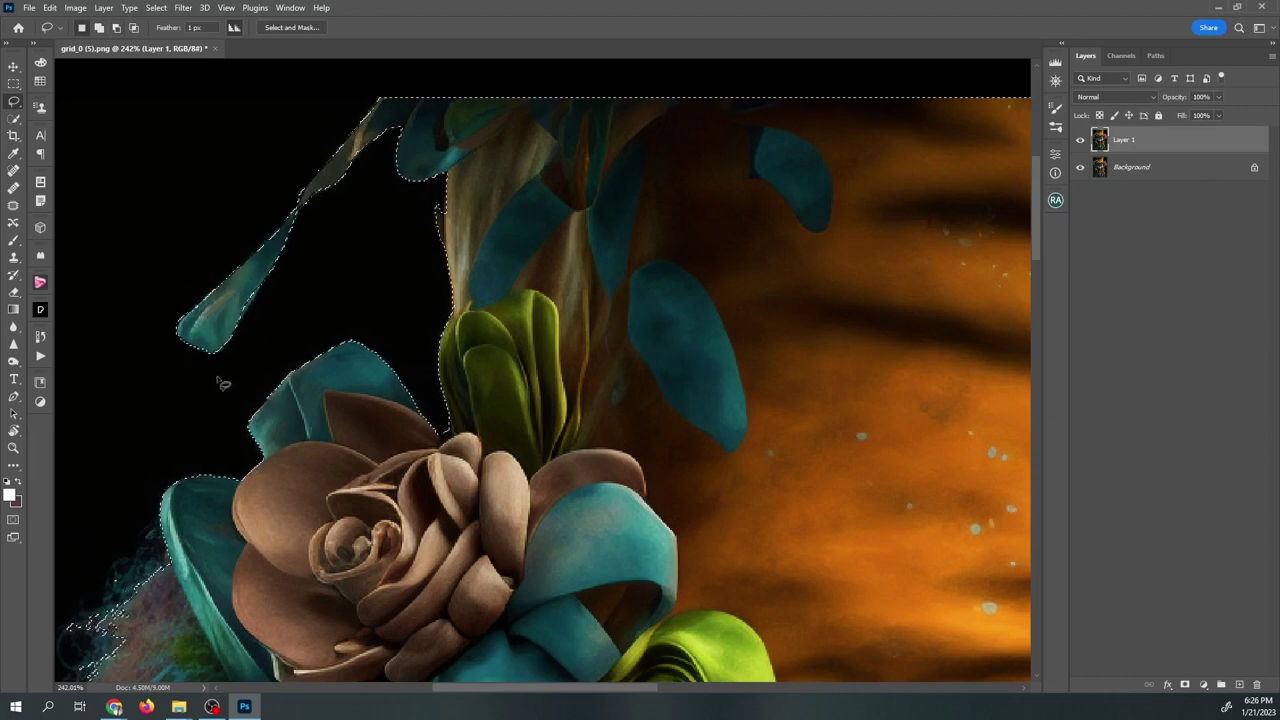
Extend the Lasso selection around the teal and red hair below the flowered hat brim, down to the earrings and collar.
left_click_drag(285, 482, 529, 285)
mouse_move(433, 370)
left_mouse_down()
mouse_move(342, 442)
mouse_move(356, 464)
mouse_move(308, 636)
left_mouse_up()
left_click_drag(397, 508, 303, 149)
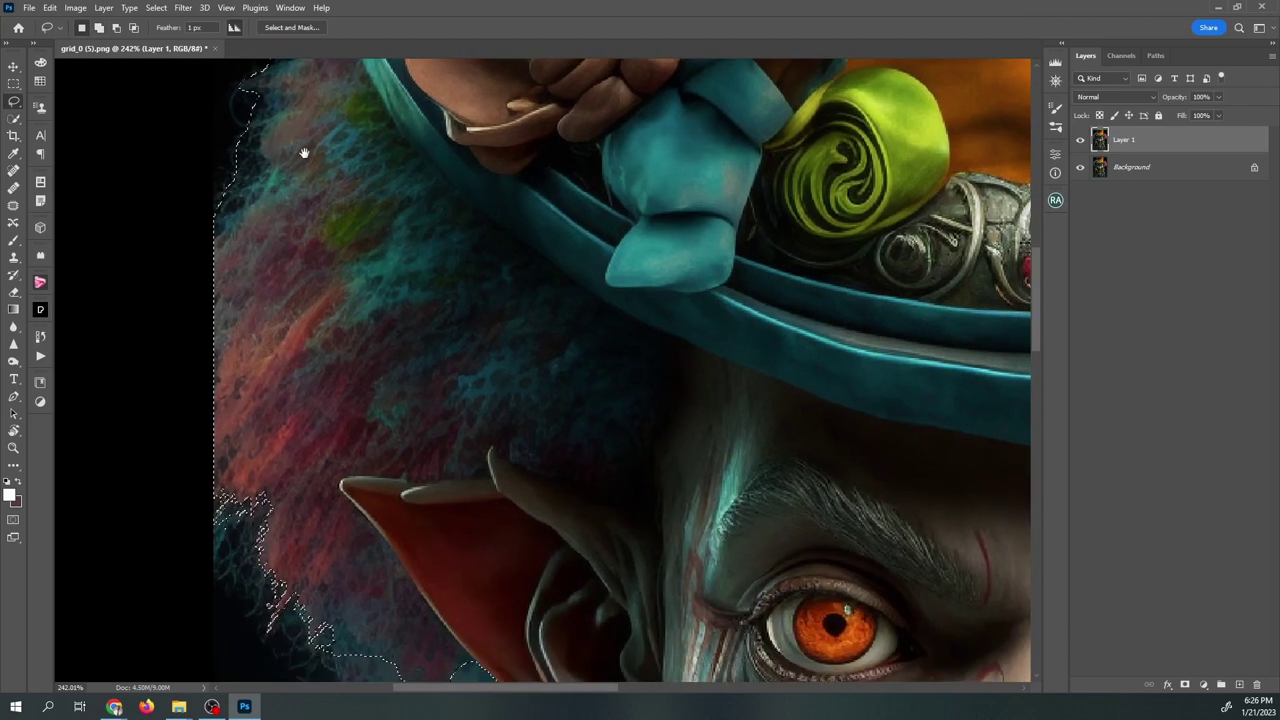
left_click_drag(414, 491, 396, 281)
mouse_move(229, 286)
left_mouse_down()
mouse_move(289, 426)
mouse_move(366, 460)
mouse_move(412, 519)
mouse_move(559, 548)
mouse_move(658, 517)
mouse_move(636, 540)
left_mouse_up()
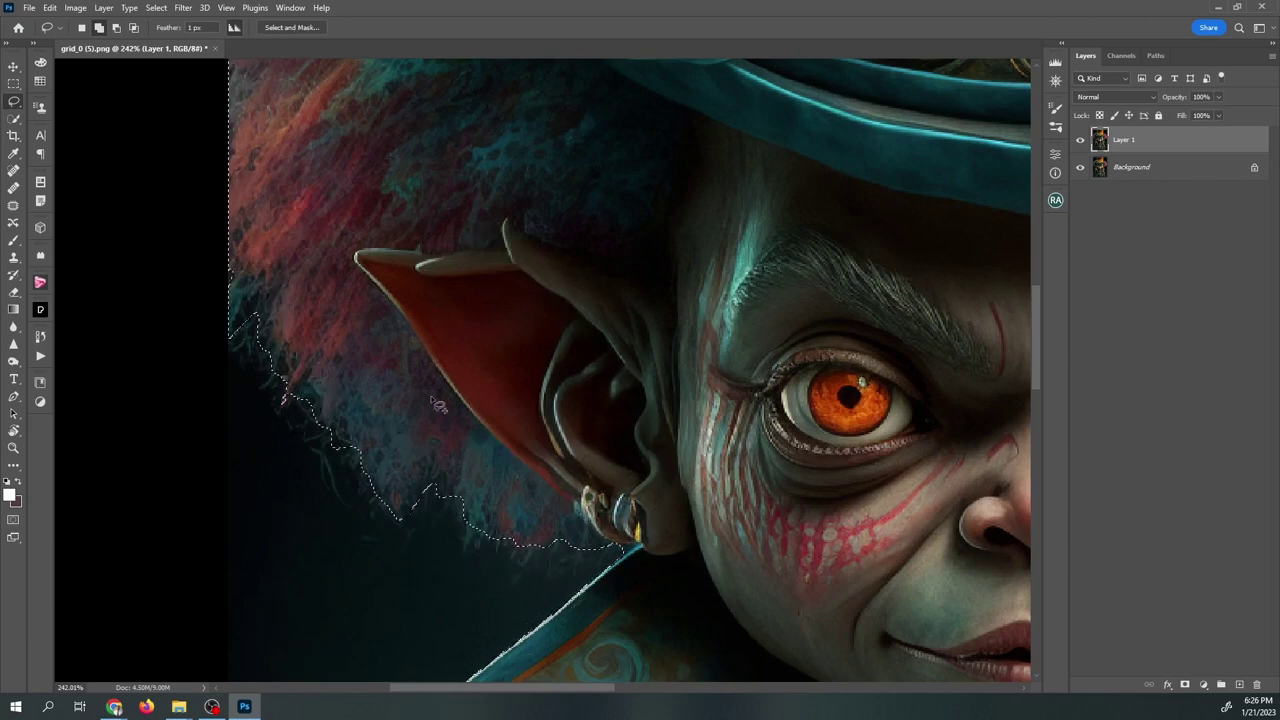
Check the document's dimensions and resolution in Image Size.
left_click(75, 7)
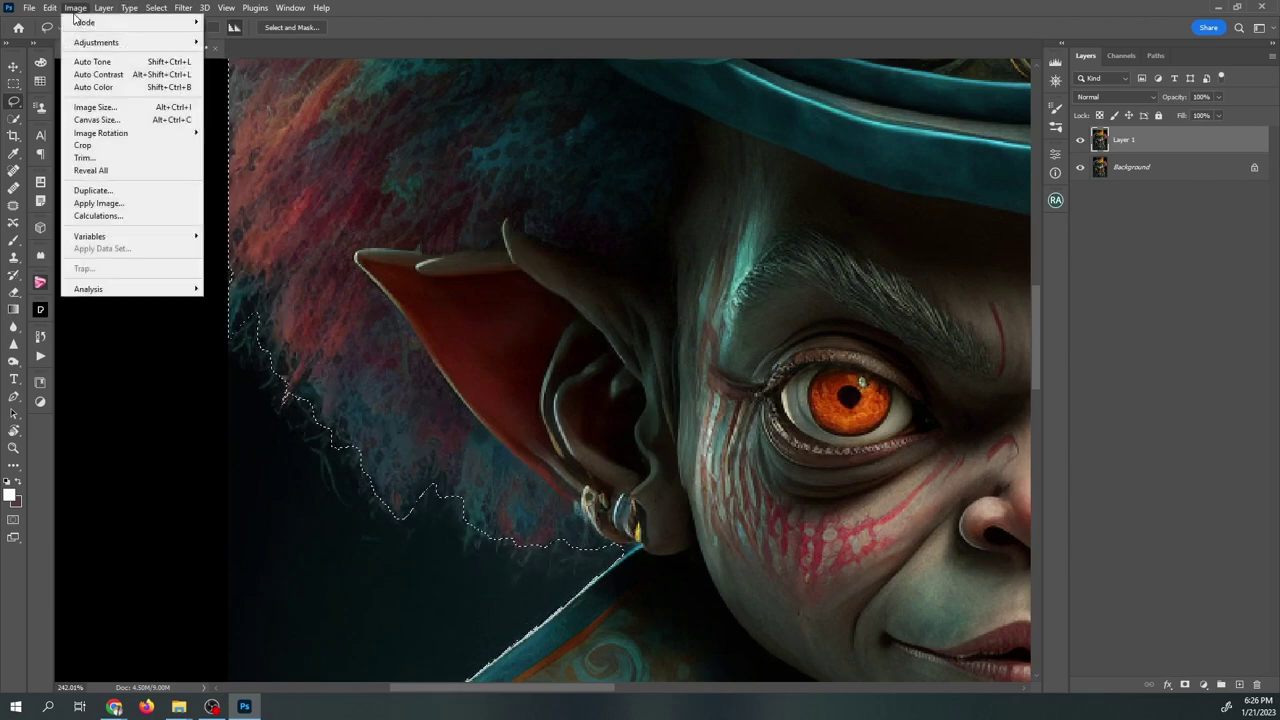
left_click(111, 107)
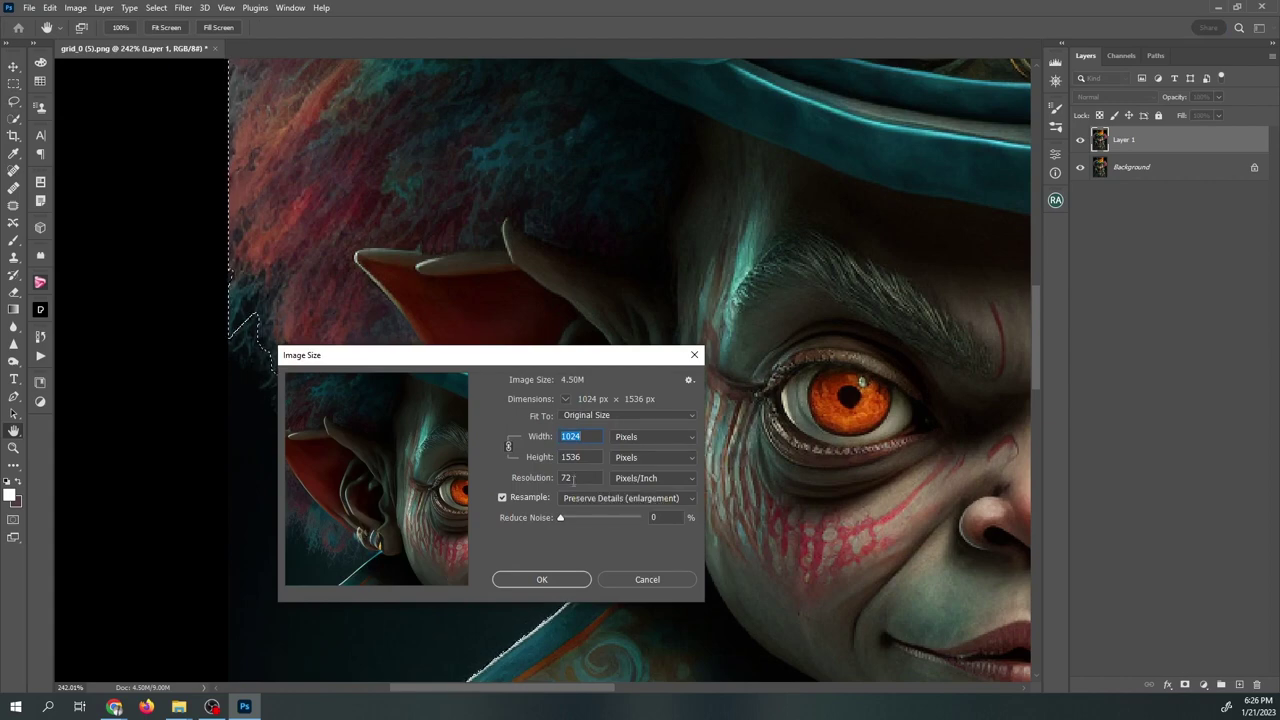
left_click(537, 579)
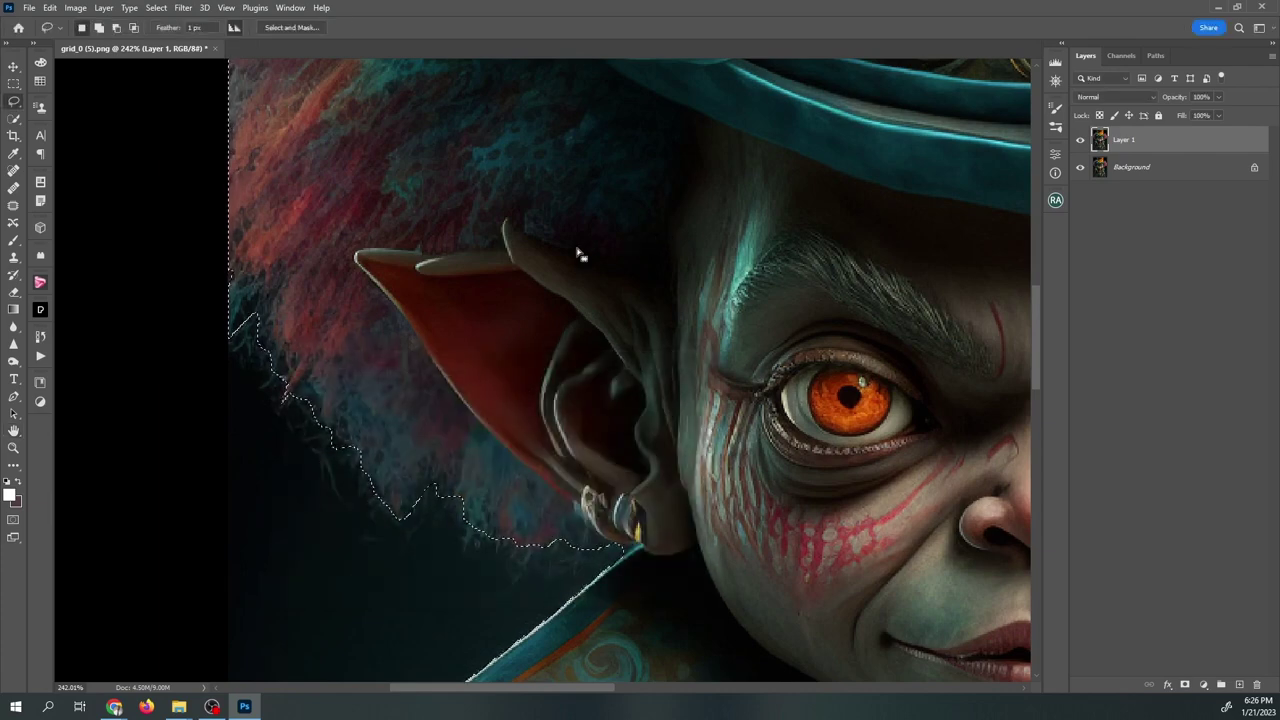
Send the full selection to Select and Mask, preview it On Black, and enlarge the refine brush to 37.
key("ctrl+0")
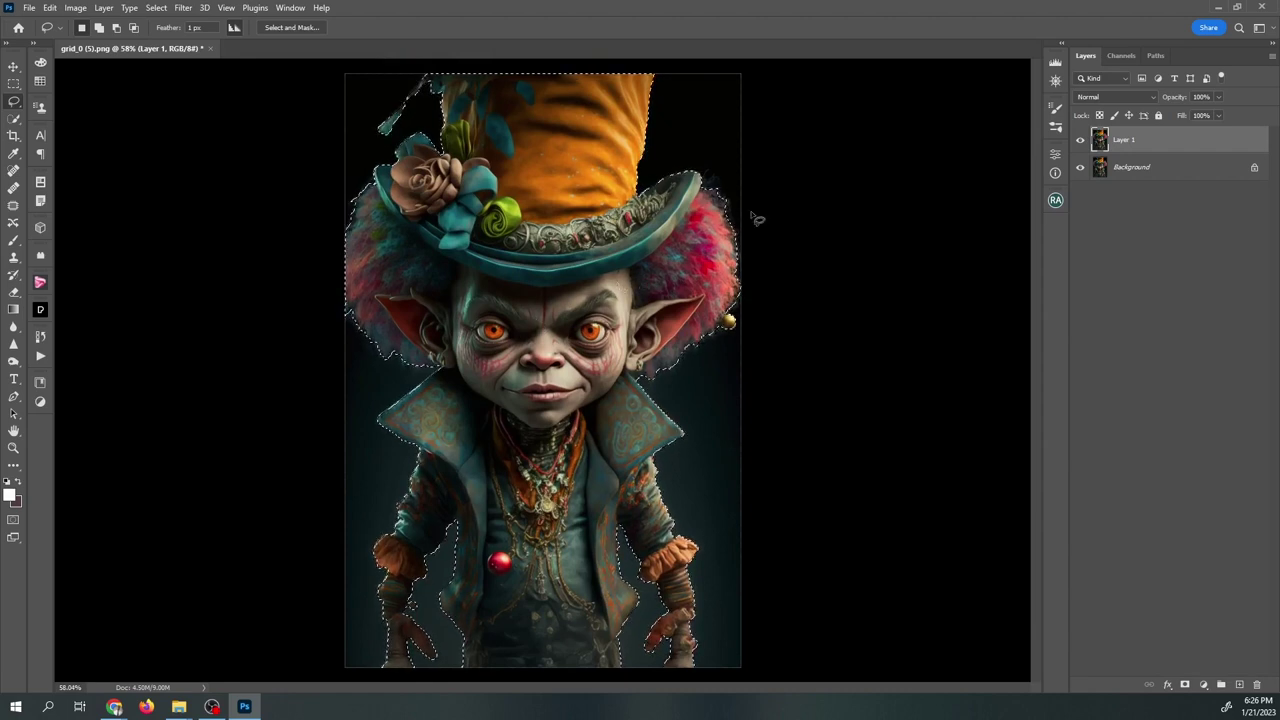
left_click(293, 28)
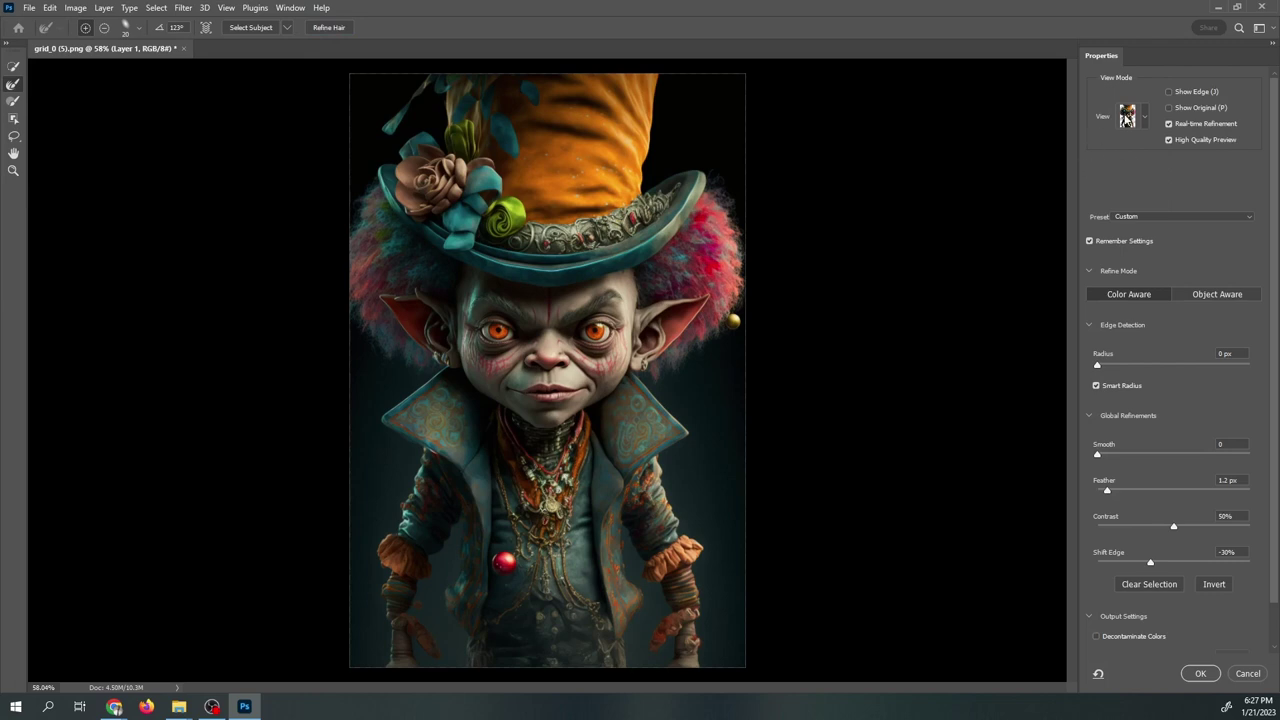
left_click(1132, 120)
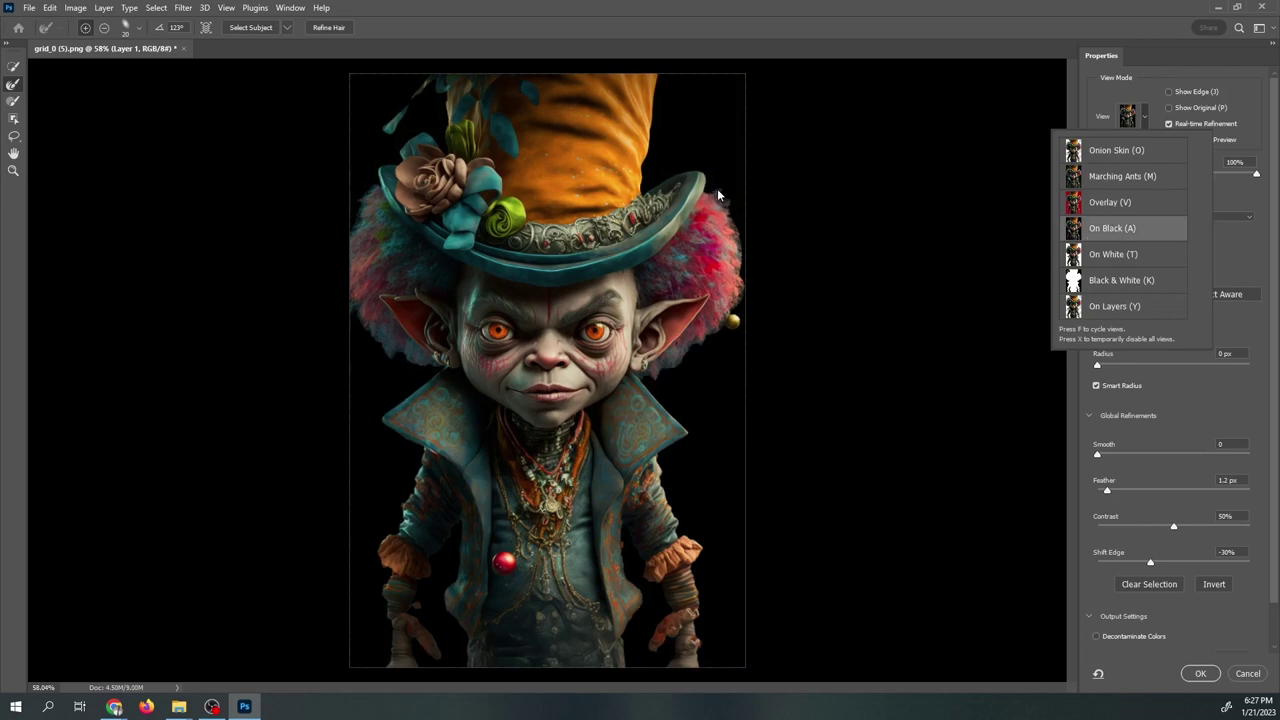
left_click(990, 300)
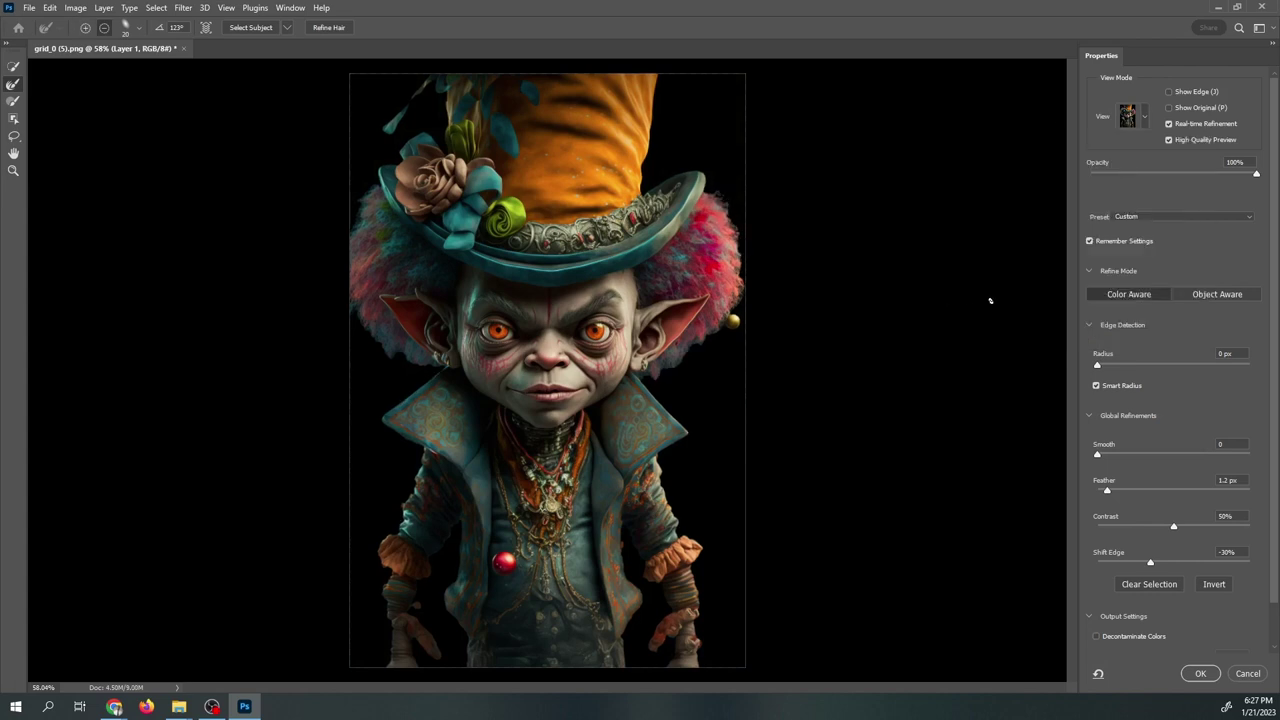
left_click(139, 28)
left_click_drag(85, 70, 88, 67)
key("Return")
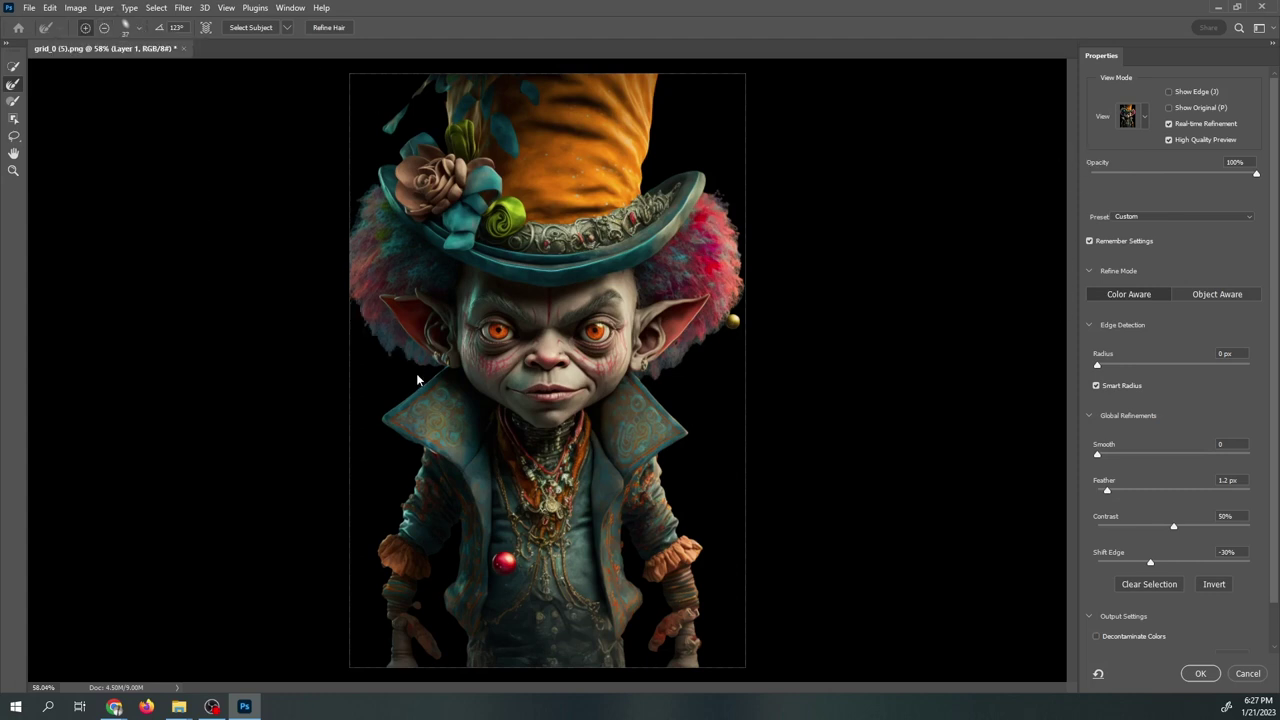
left_click(286, 32)
left_click(286, 32)
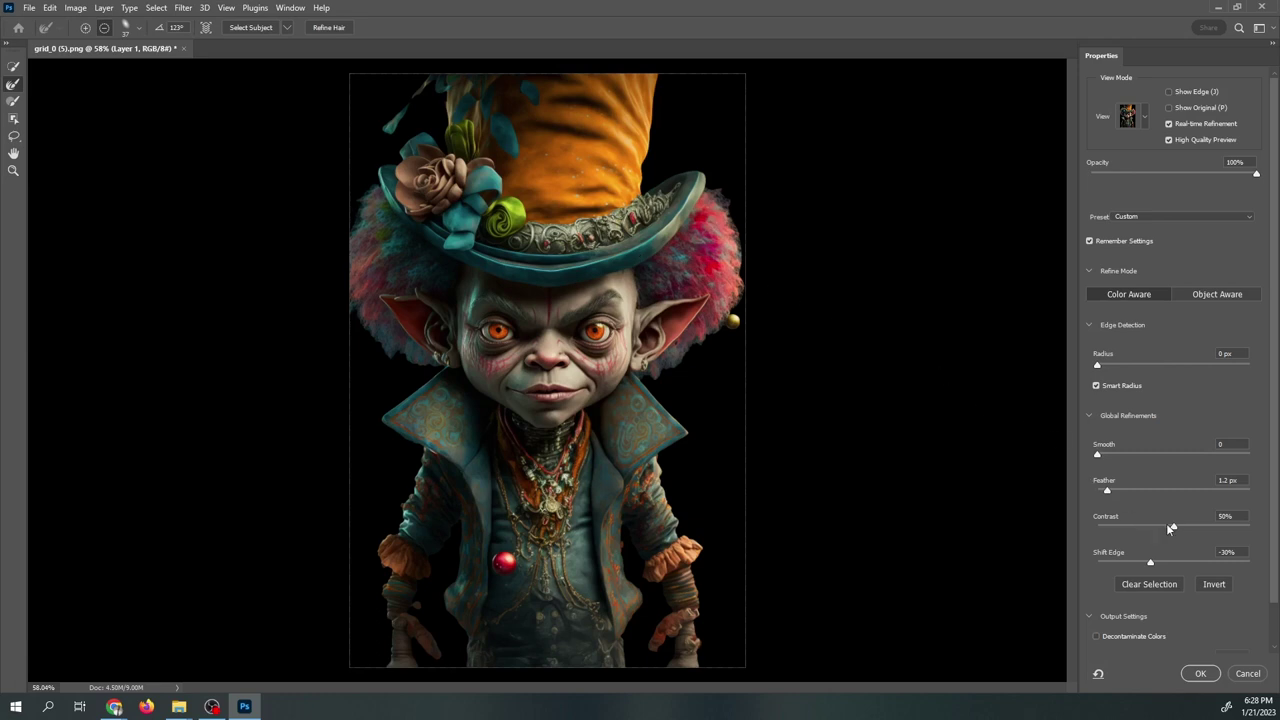
Adjust the selection's Shift Edge and Contrast, and output the character to a new layer with a layer mask.
left_click_drag(1150, 563, 1145, 568)
key("shift+Tab")
type("0")
left_click(1185, 528)
left_click(1200, 675)
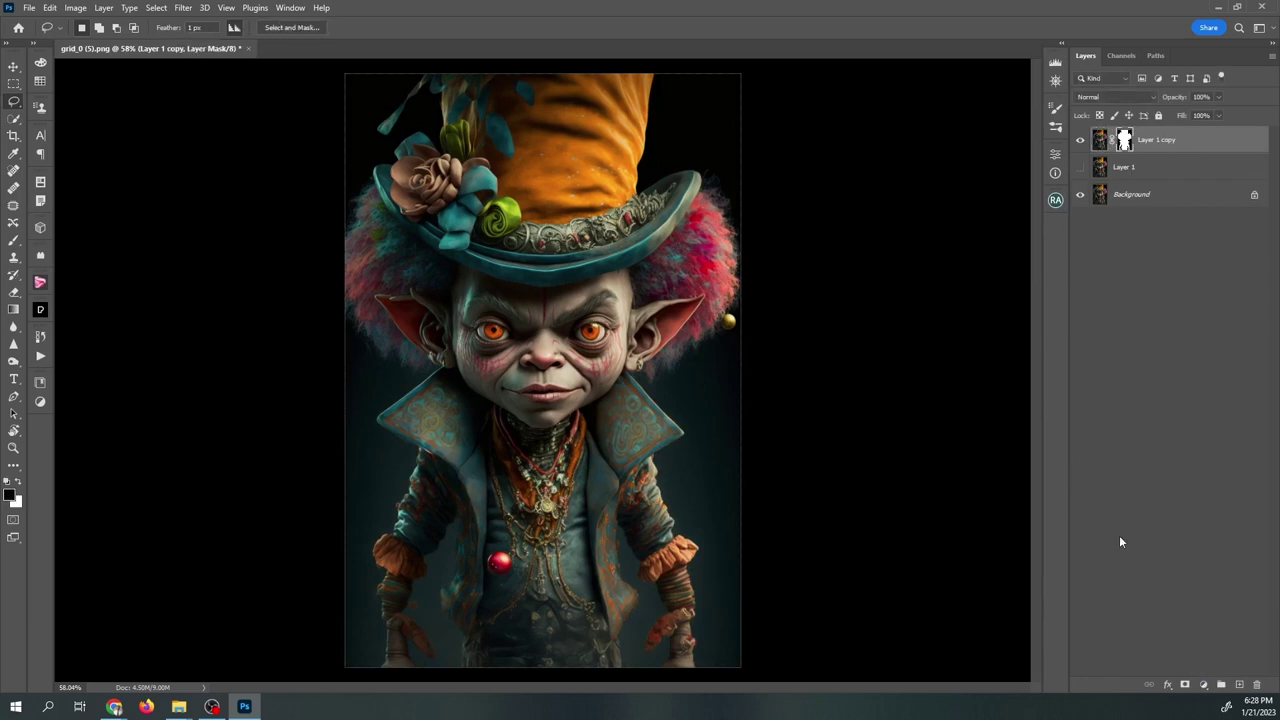
Add a new layer directly beneath the masked character, reset the colours to default, and fill it with black.
left_click(1134, 170)
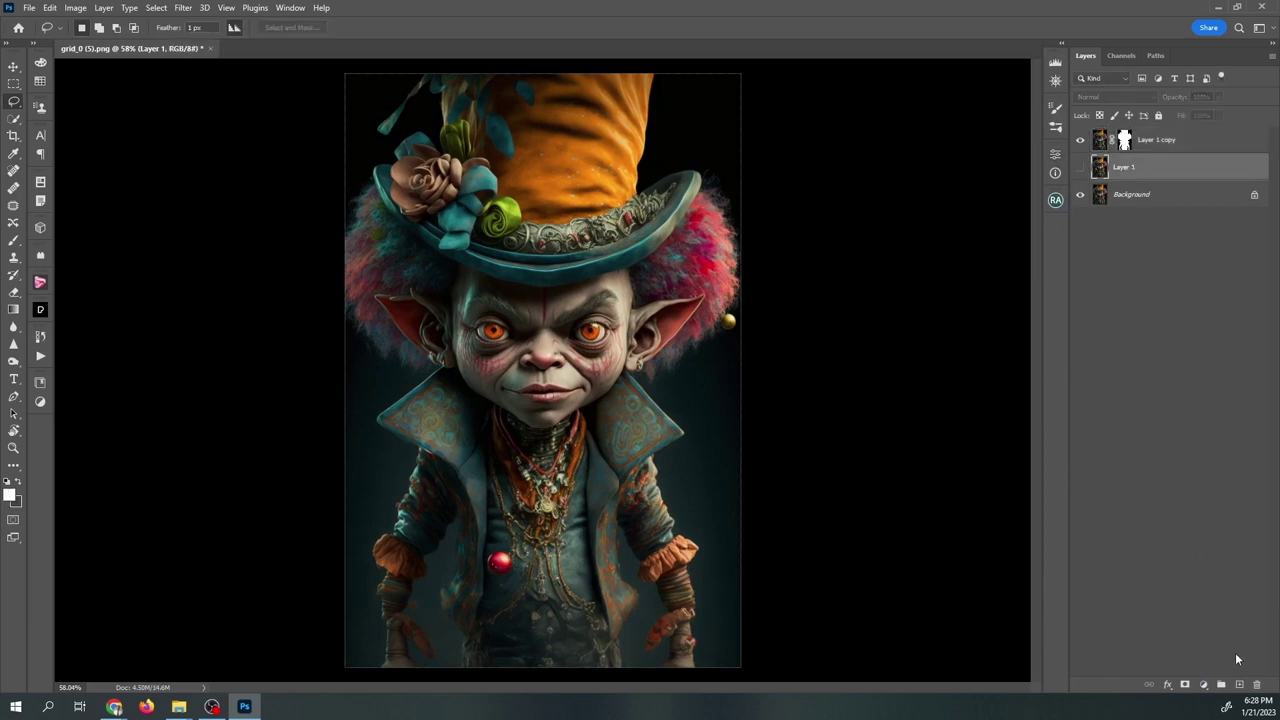
left_click(1239, 685)
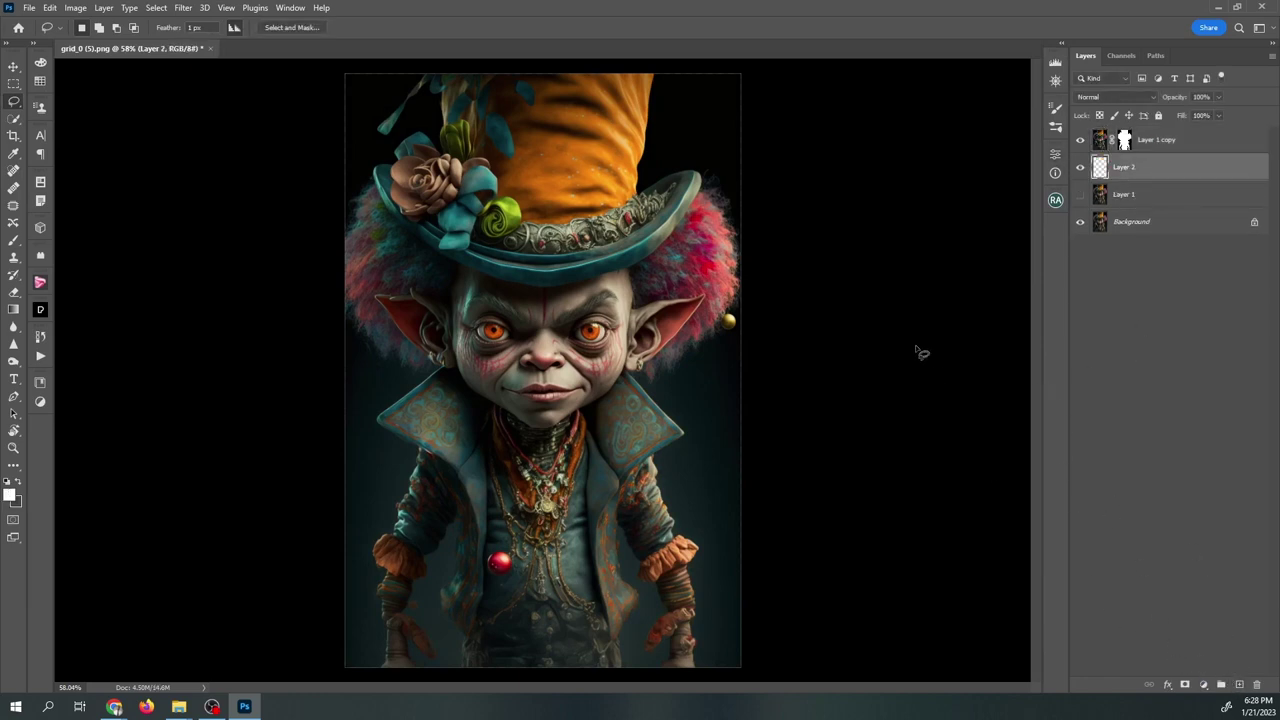
key("ctrl+BackSpace")
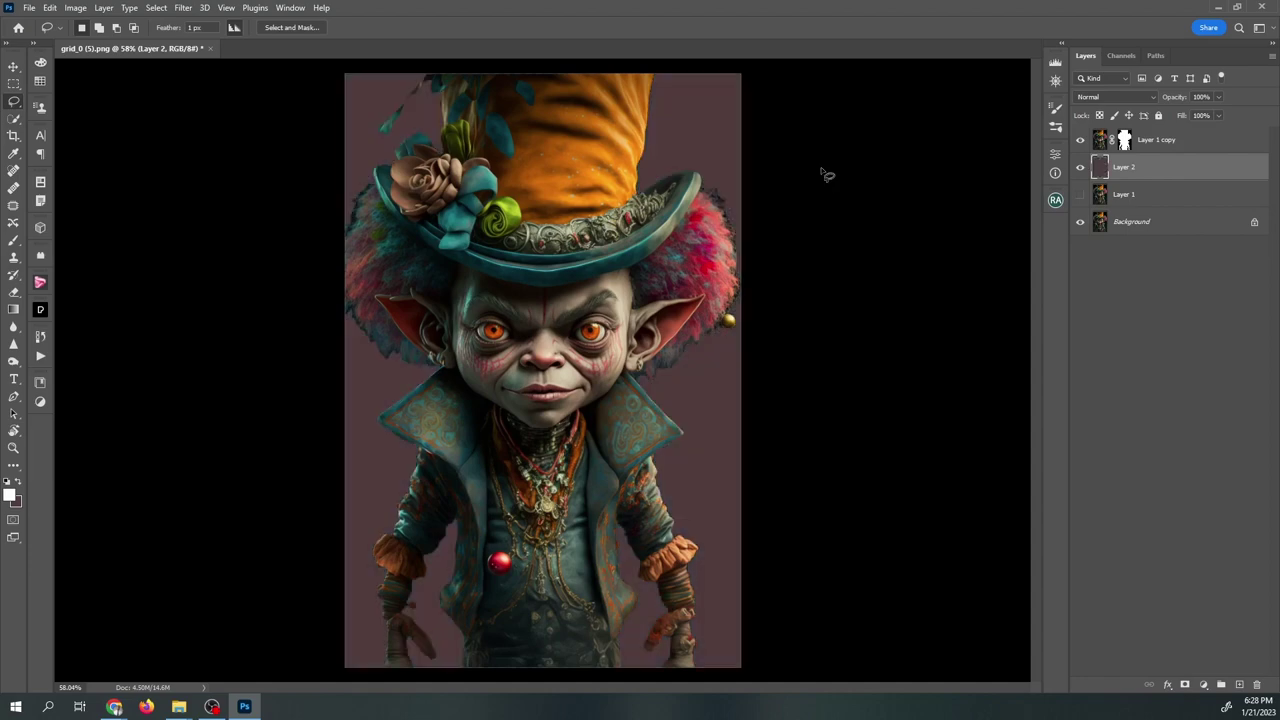
key("d")
key("ctrl+BackSpace")
key("alt+BackSpace")
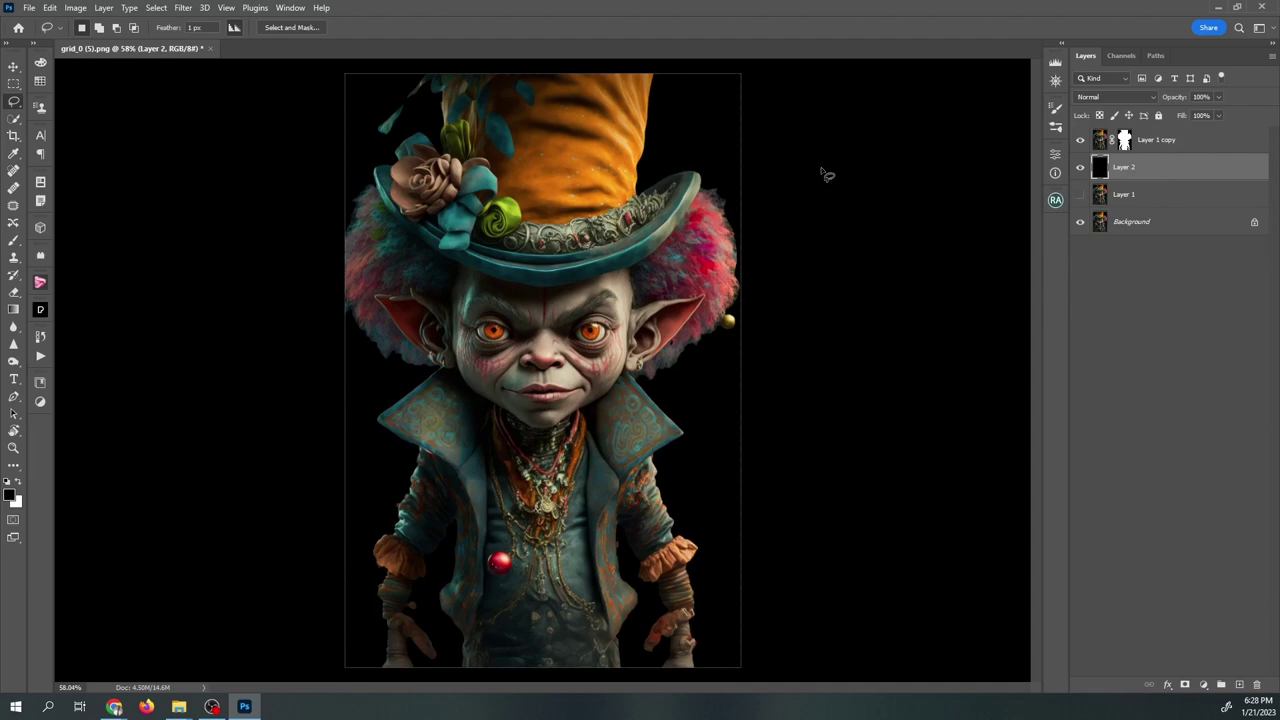
Show the character's layer mask on its own and touch up the small black hole in the hair with a white Brush.
left_click(1124, 140, "alt")
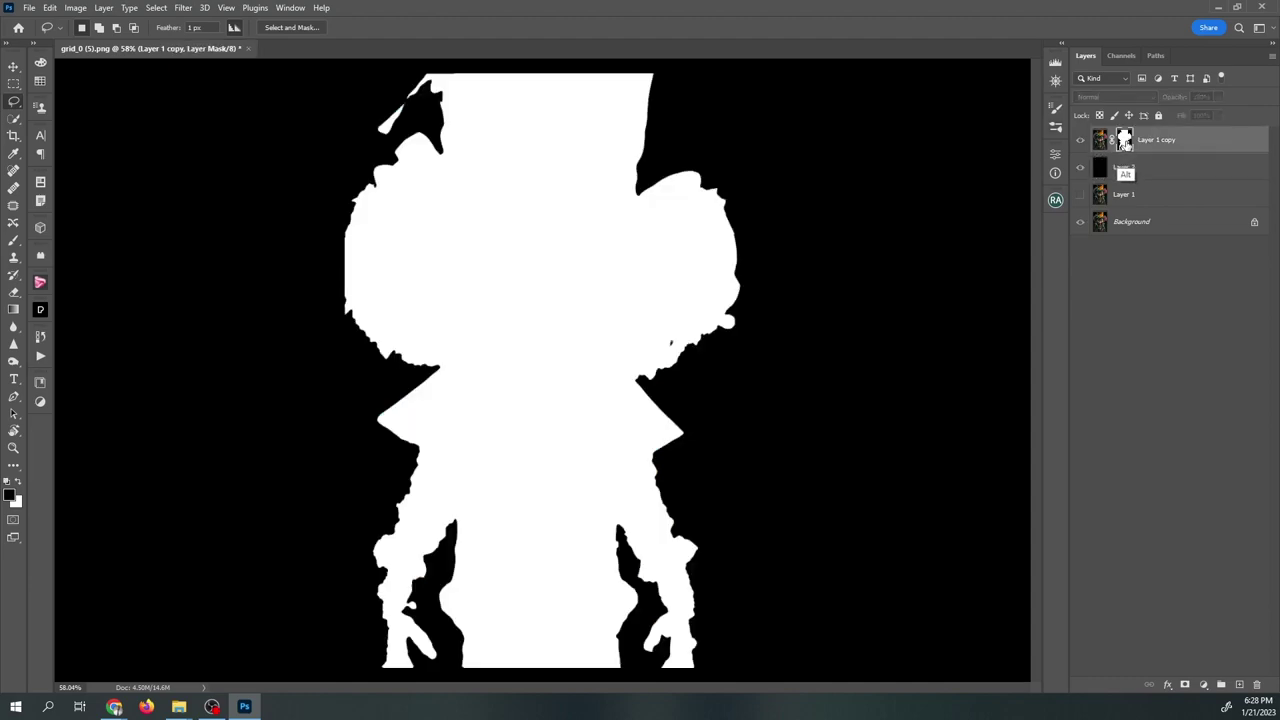
left_click(1125, 141, "alt")
left_click(1124, 140, "alt")
key("b")
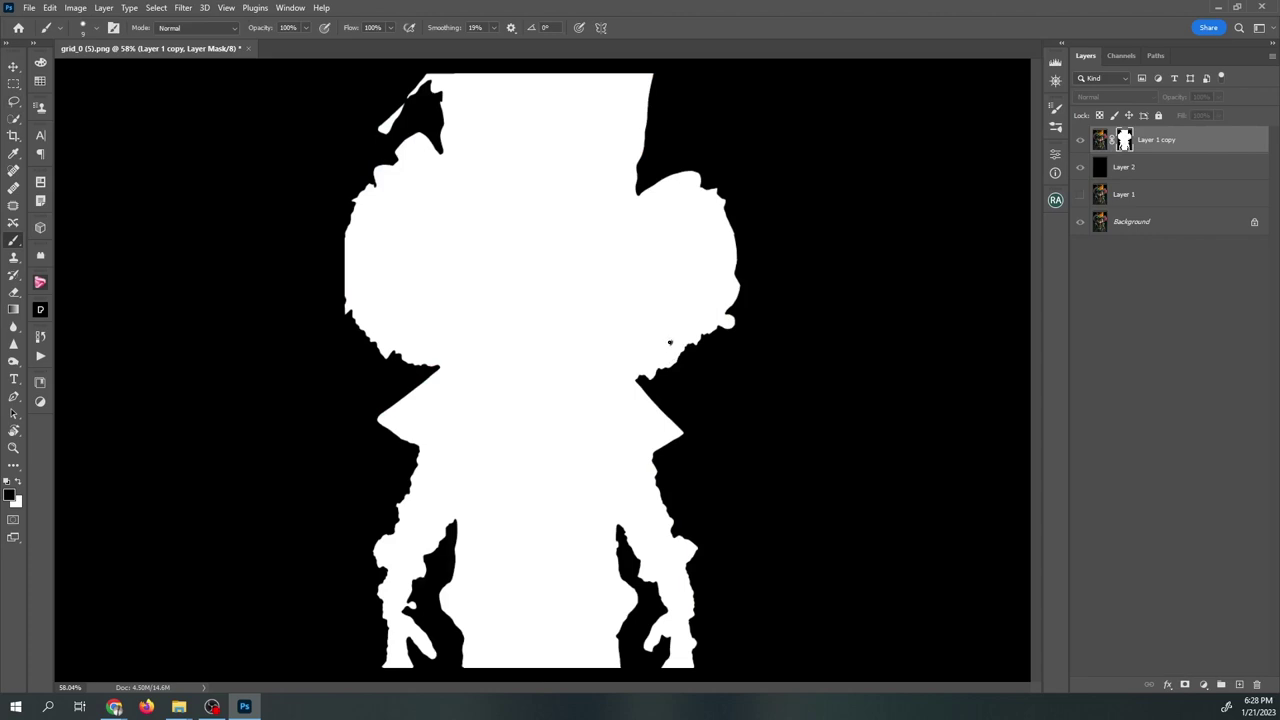
key("x")
left_click(1124, 140, "alt")
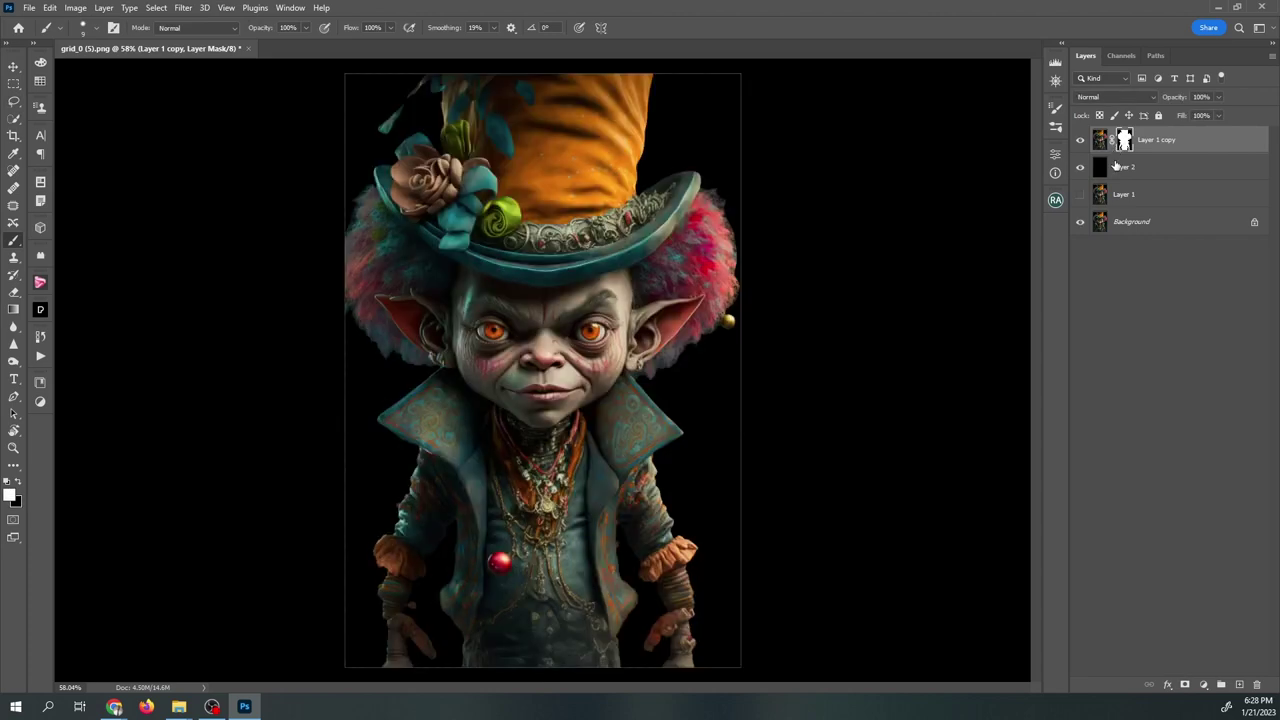
Fill the backdrop layer beneath the masked character with white.
left_click(1115, 170)
key("x")
key("ctrl+BackSpace")
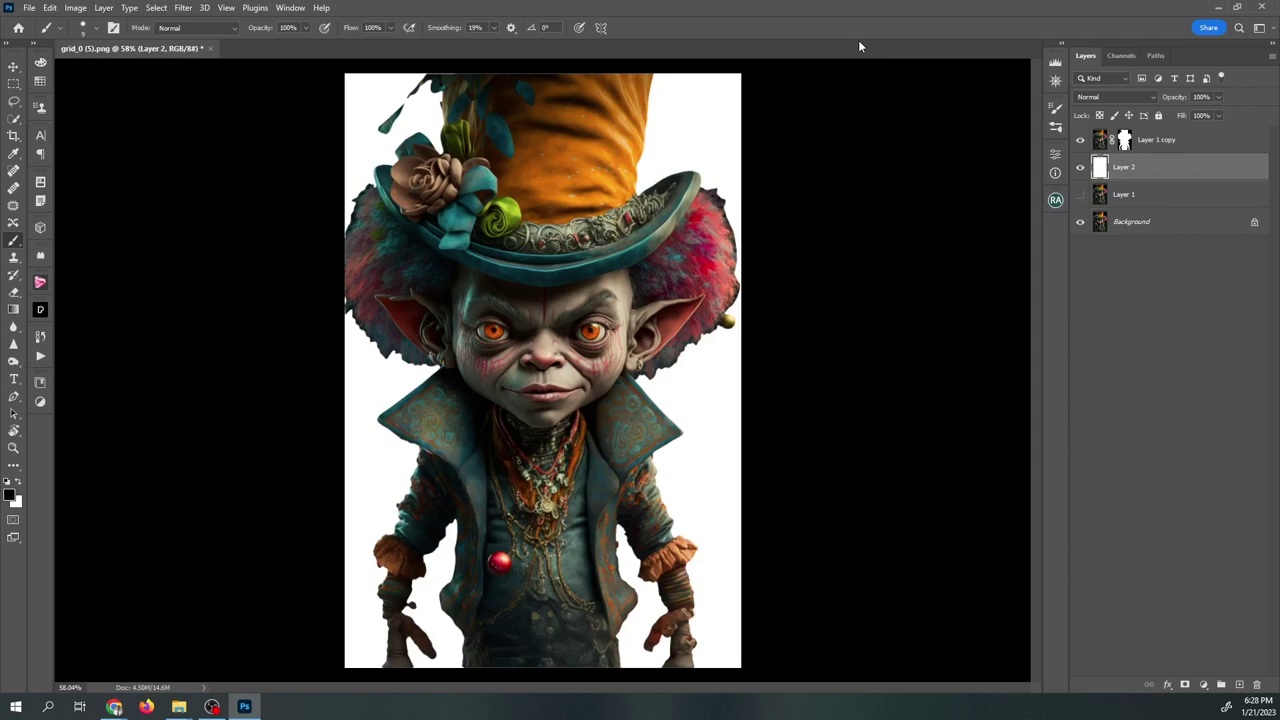
key("alt+BackSpace")
key("ctrl+BackSpace")
Paint white on the character's layer mask to restore the missing ribbon section and the hat decorations' upper edge.
scroll(444, 178, "up", 8)
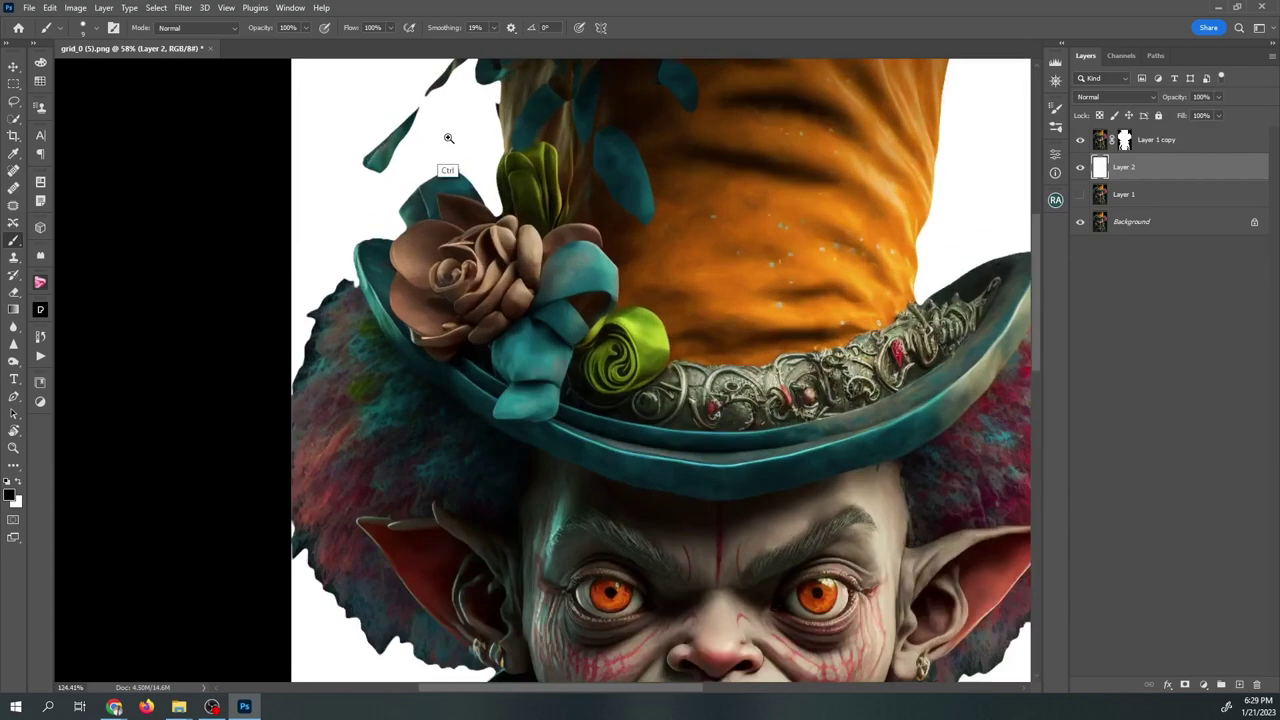
left_click_drag(478, 222, 449, 326)
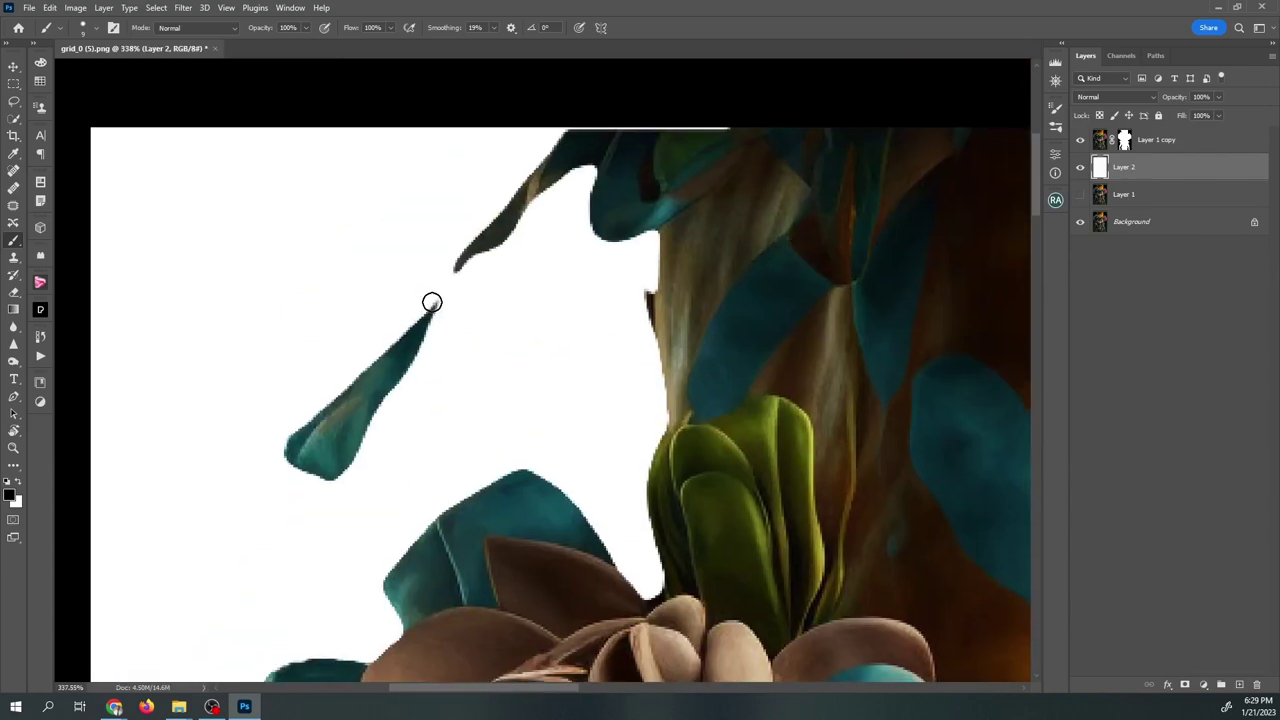
left_click_drag(461, 277, 454, 264)
left_click(1123, 140)
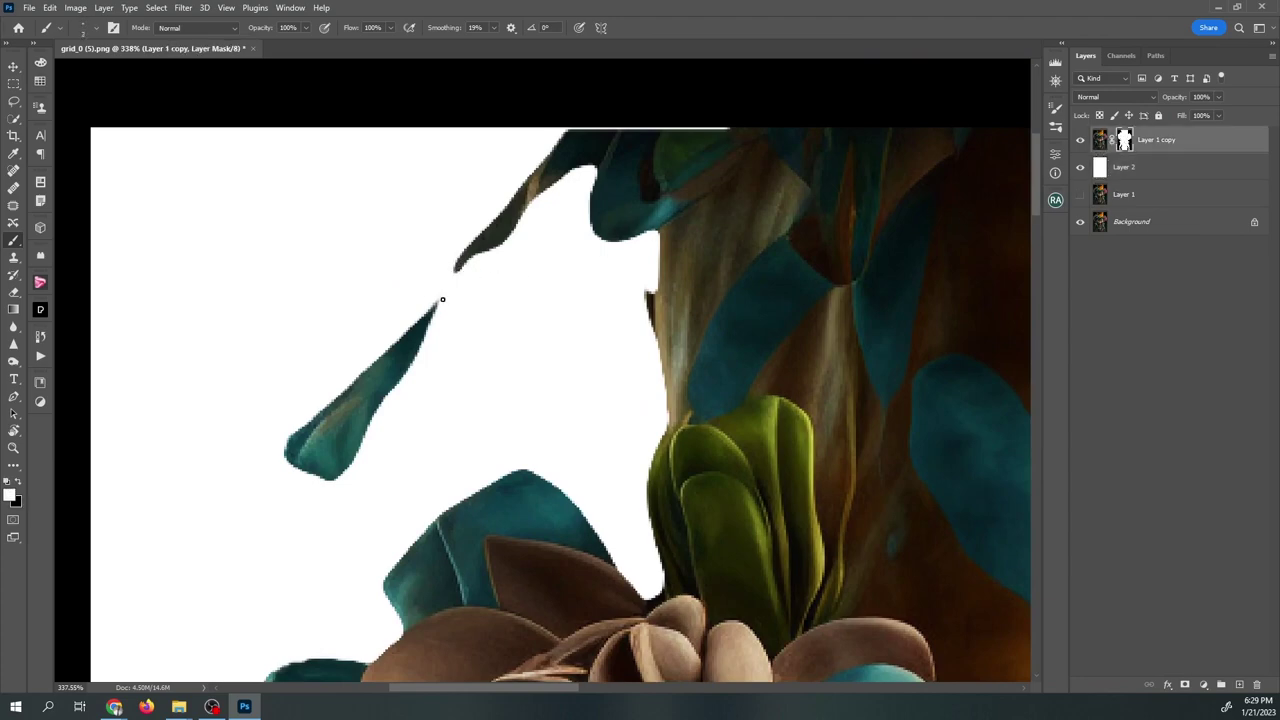
mouse_move(459, 265)
left_mouse_down()
mouse_move(425, 326)
mouse_move(467, 256)
left_mouse_up()
mouse_move(591, 122)
left_mouse_down()
mouse_move(645, 129)
mouse_move(579, 128)
mouse_move(714, 124)
mouse_move(675, 129)
mouse_move(718, 129)
left_mouse_up()
key("ctrl+0")
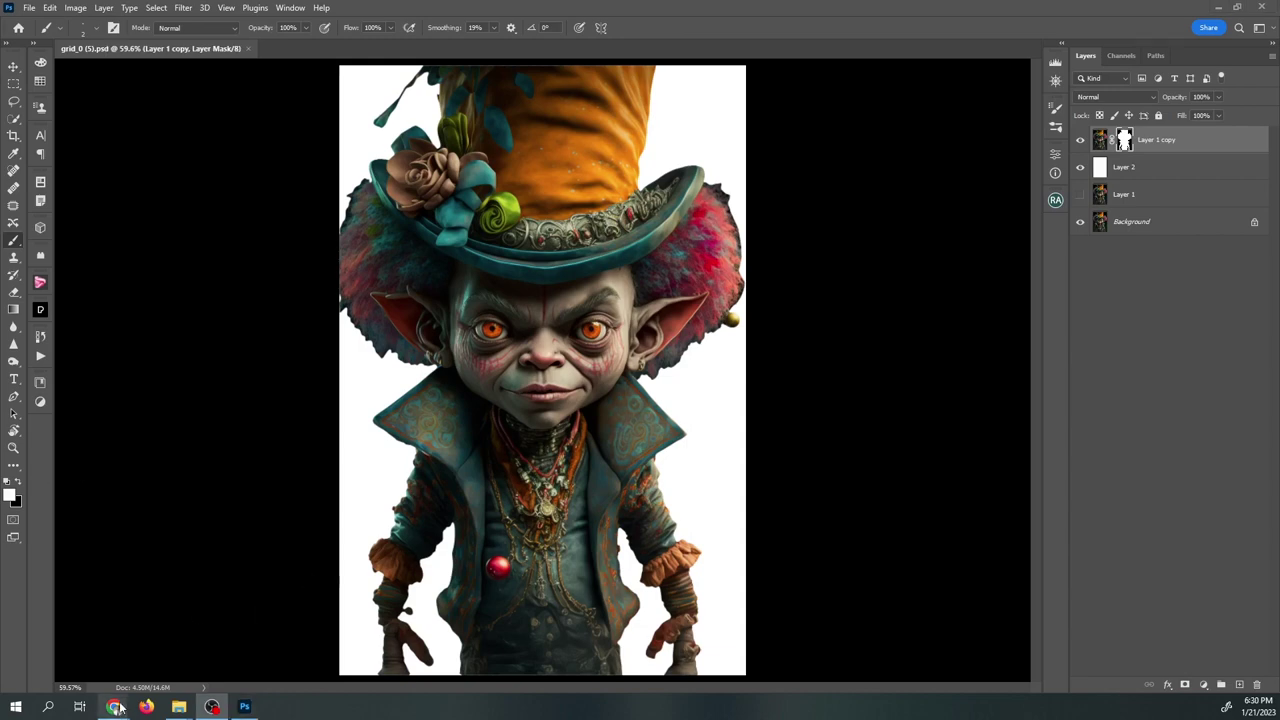
Switch to Chrome, maximise its window, show the Discord #general channel, and close the grid_0.png image tab.
mouse_move(118, 704)
left_click(492, 650)
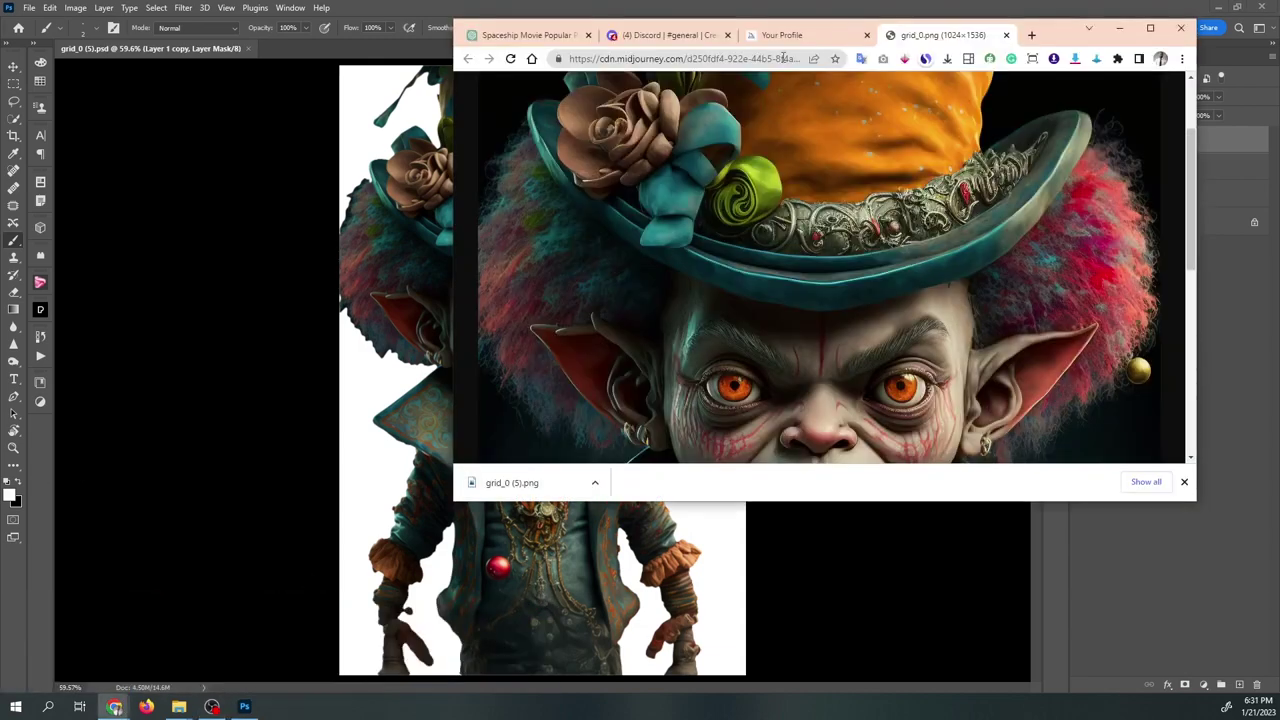
left_click(1147, 29)
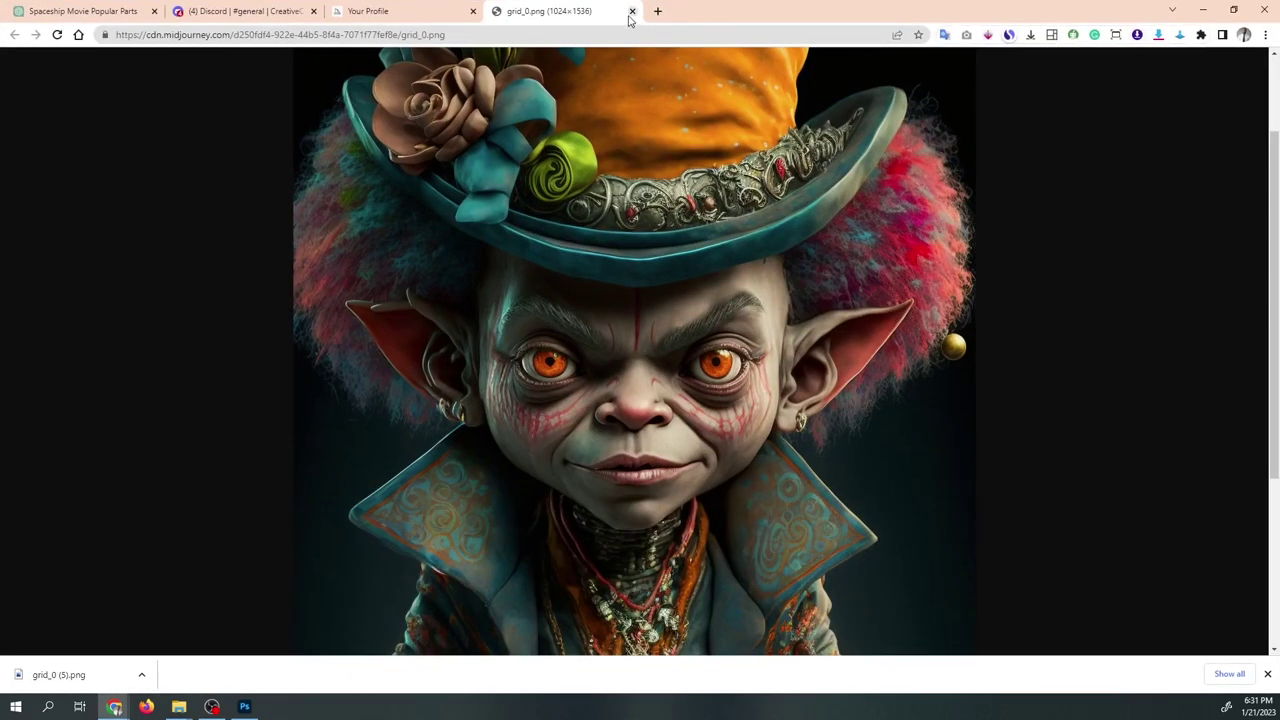
left_click(259, 11)
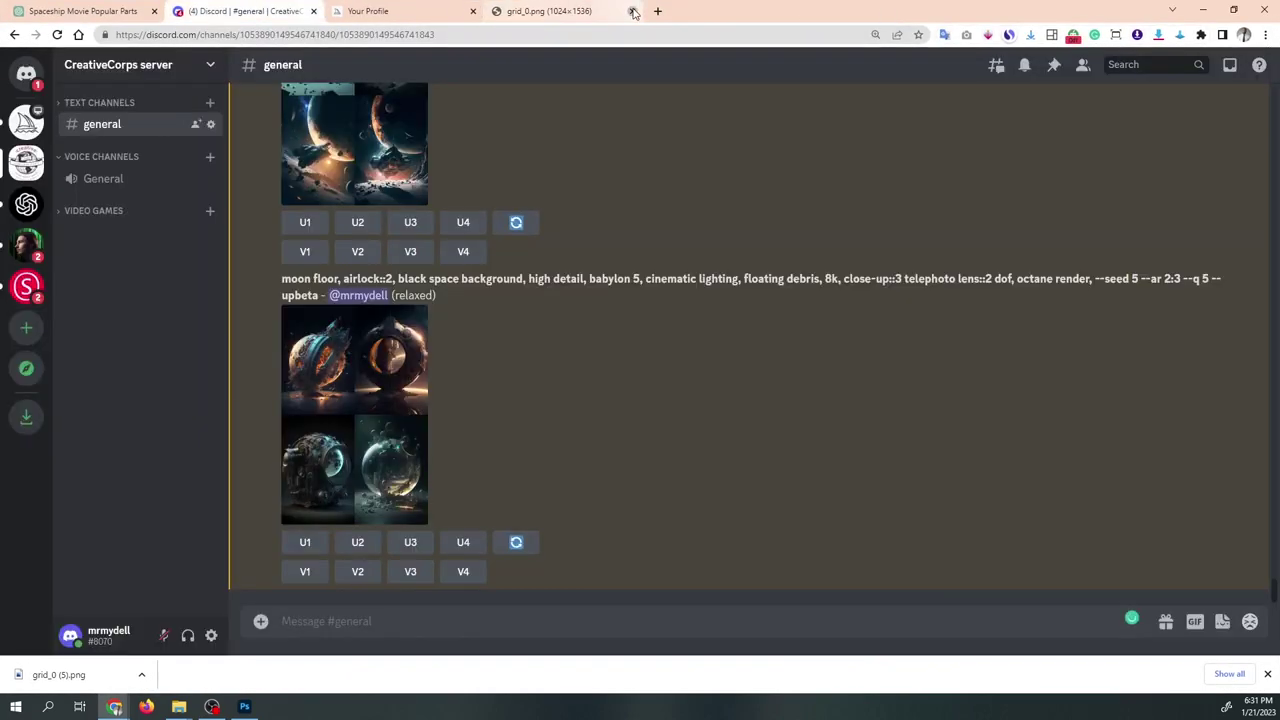
left_click(633, 11)
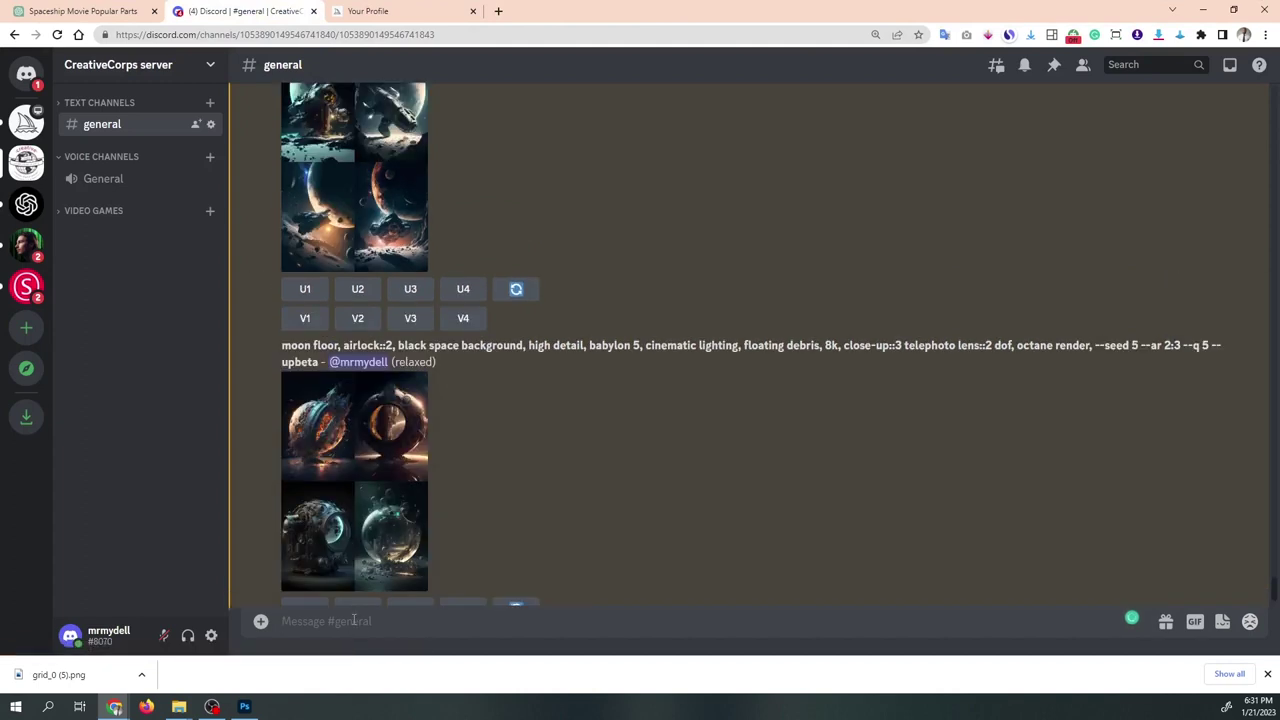
Start a Midjourney /imagine prompt reading "land of oz, yellow brick road, colorful flowers, colorful clouds, bright, cinematic lighting,".
type("/")
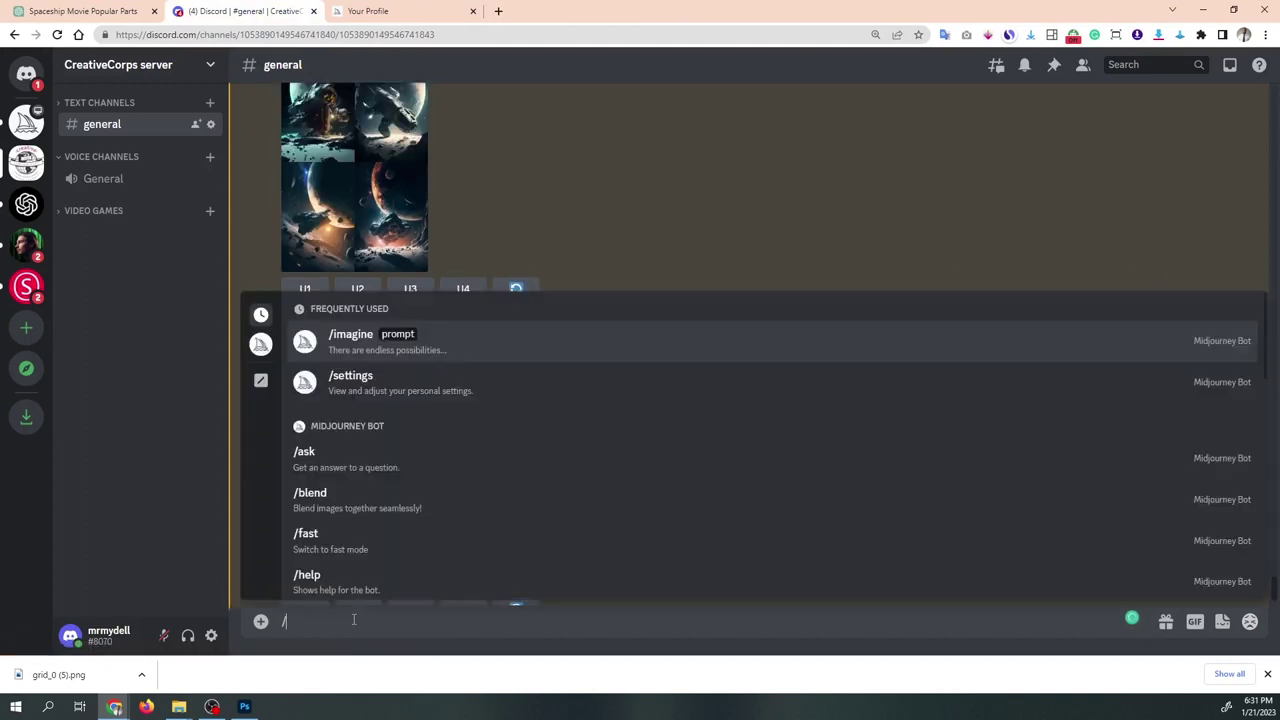
key("Return")
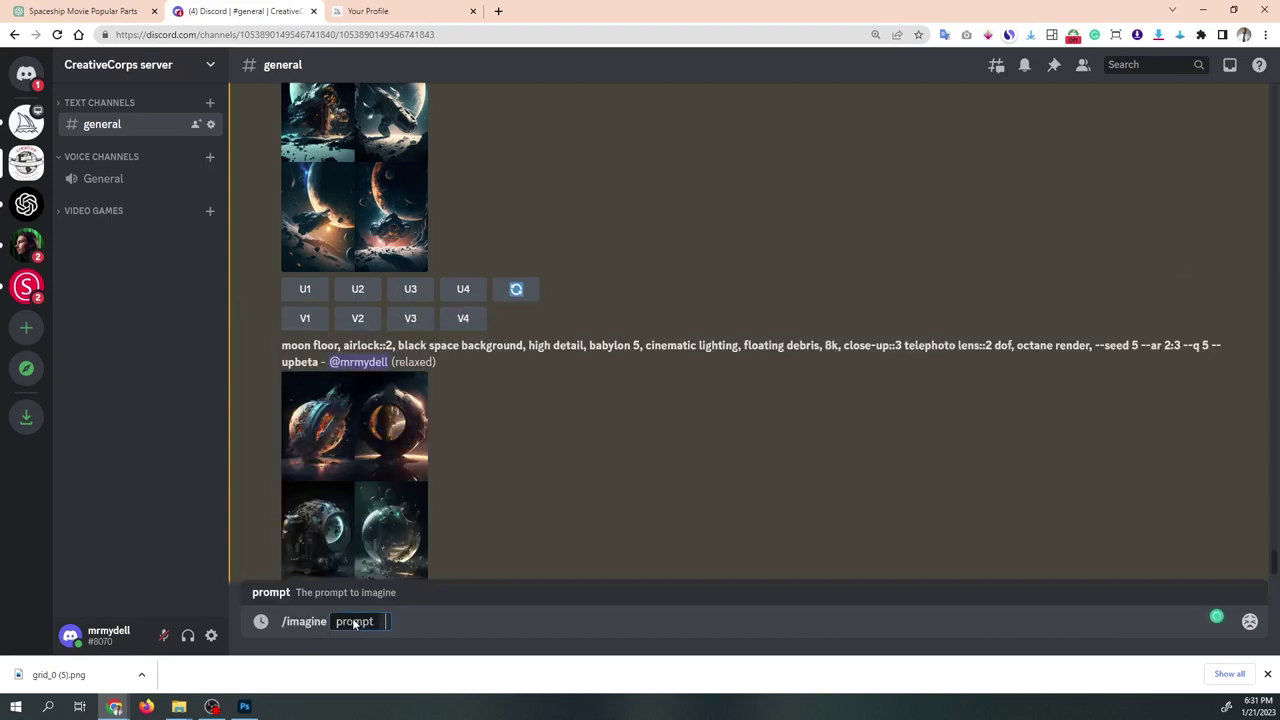
type("land of o")
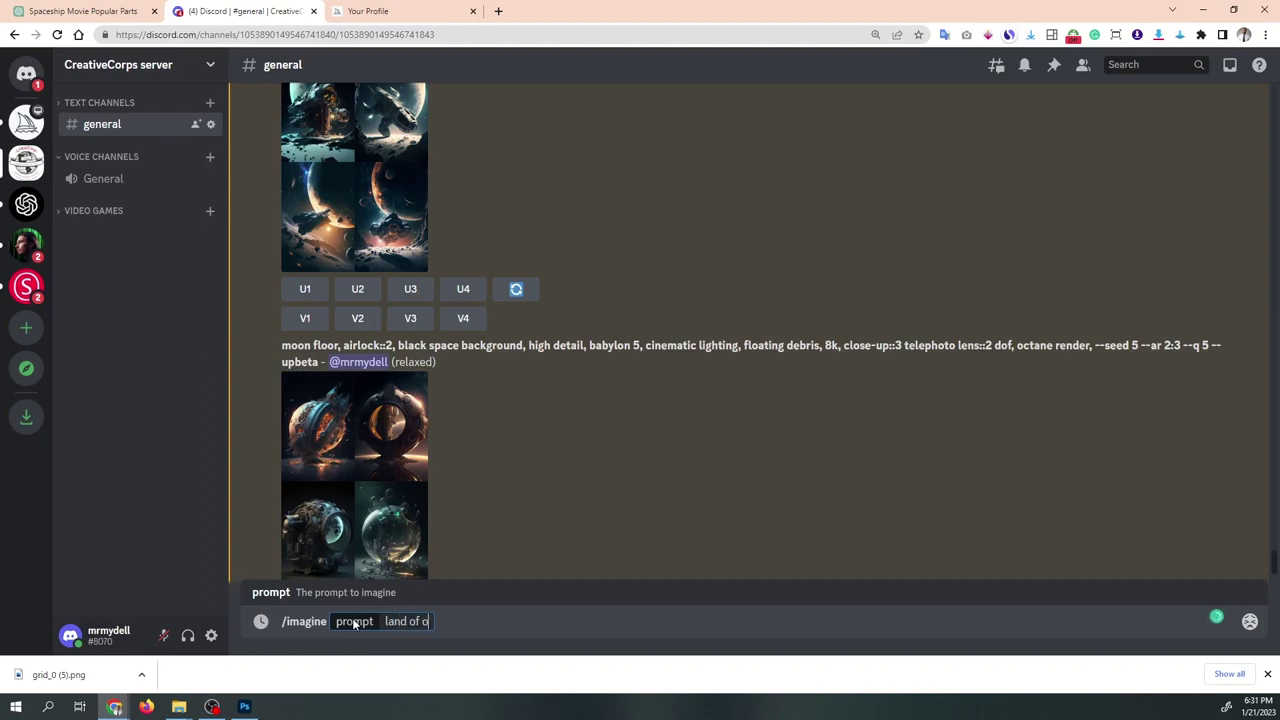
type("z, yellow brick road")
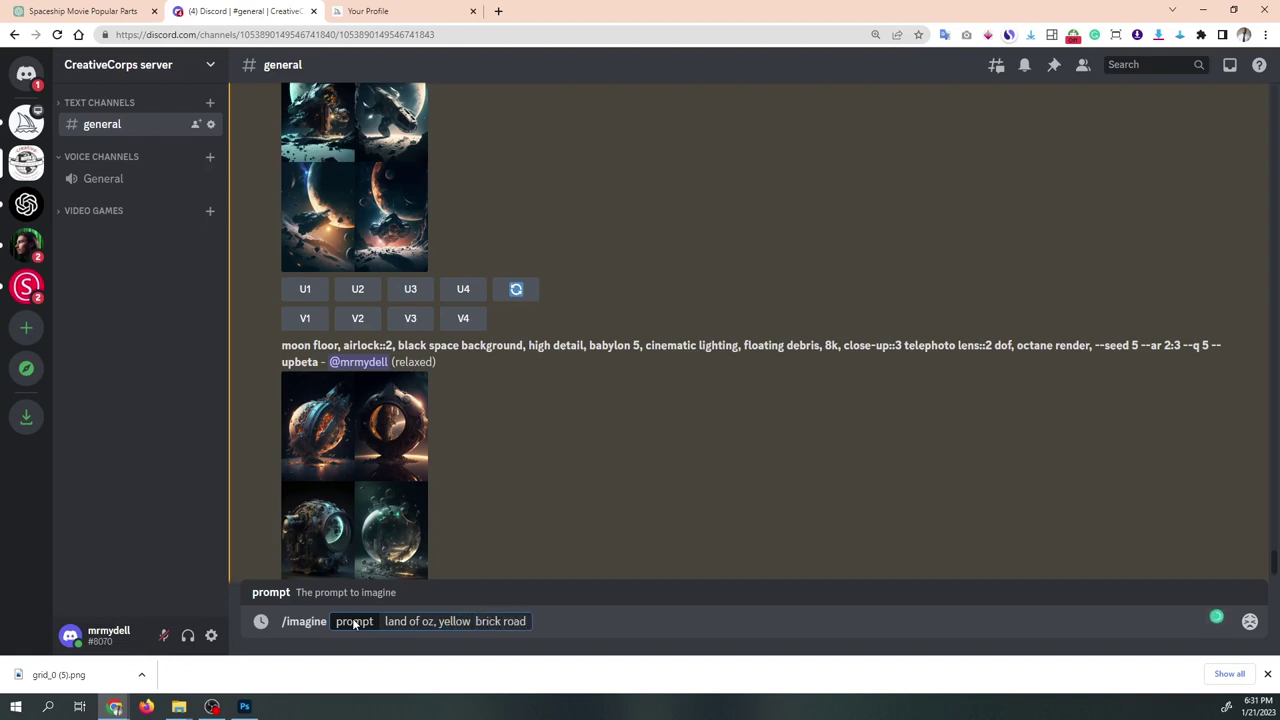
type(", colorful flowers, ")
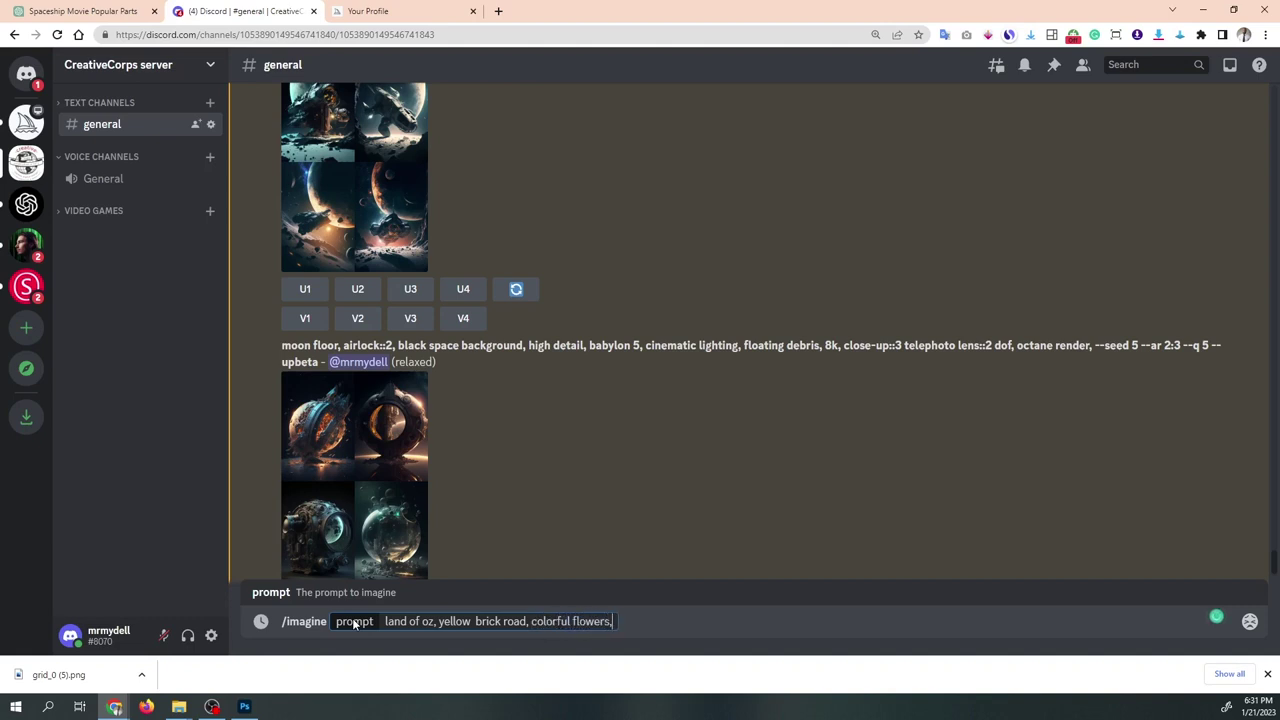
type("colorful clouds, ")
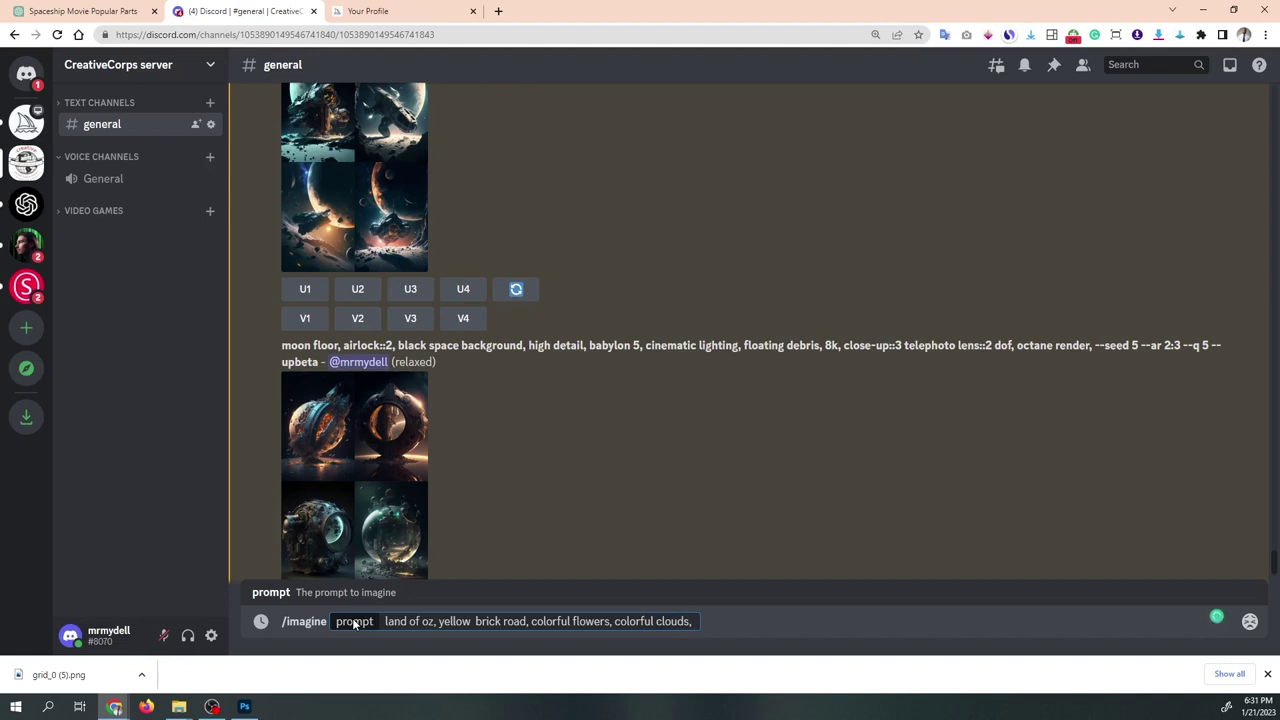
type("bright, cinematic")
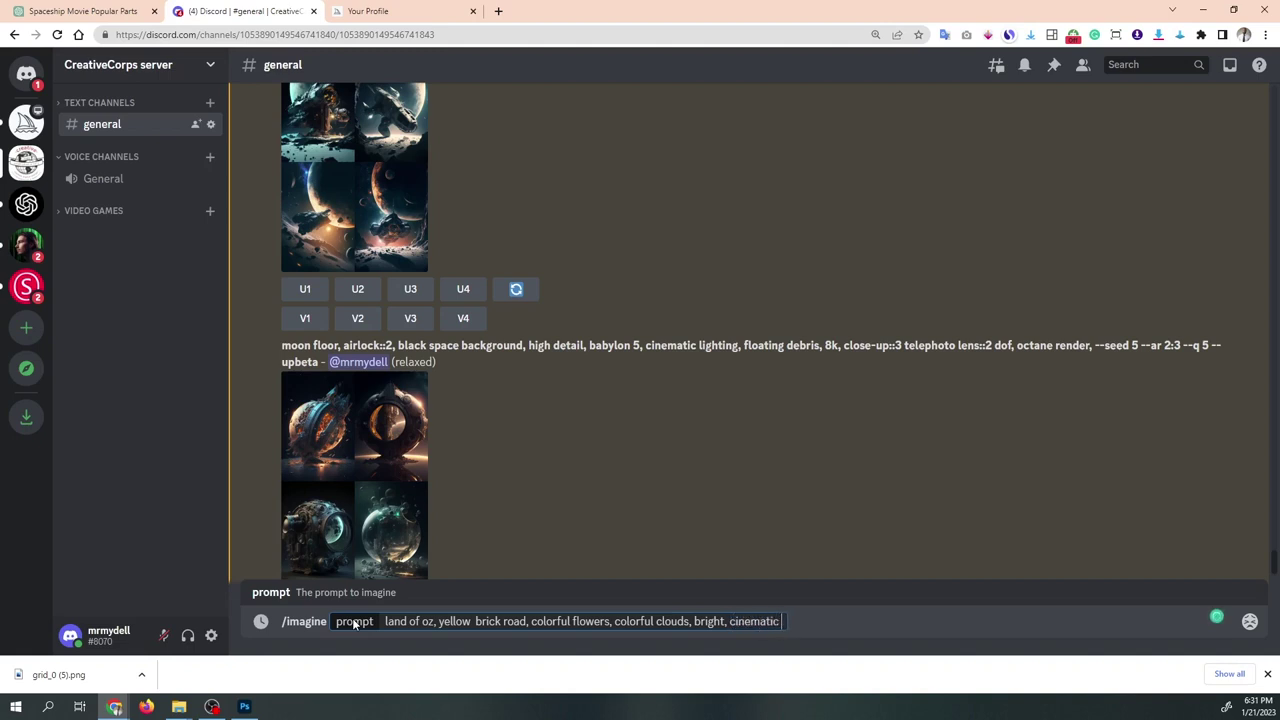
type(" lighting,")
Append the parameters "--seed 1 --ar 2:3 --q 5" to the Midjourney prompt and submit it.
type("--")
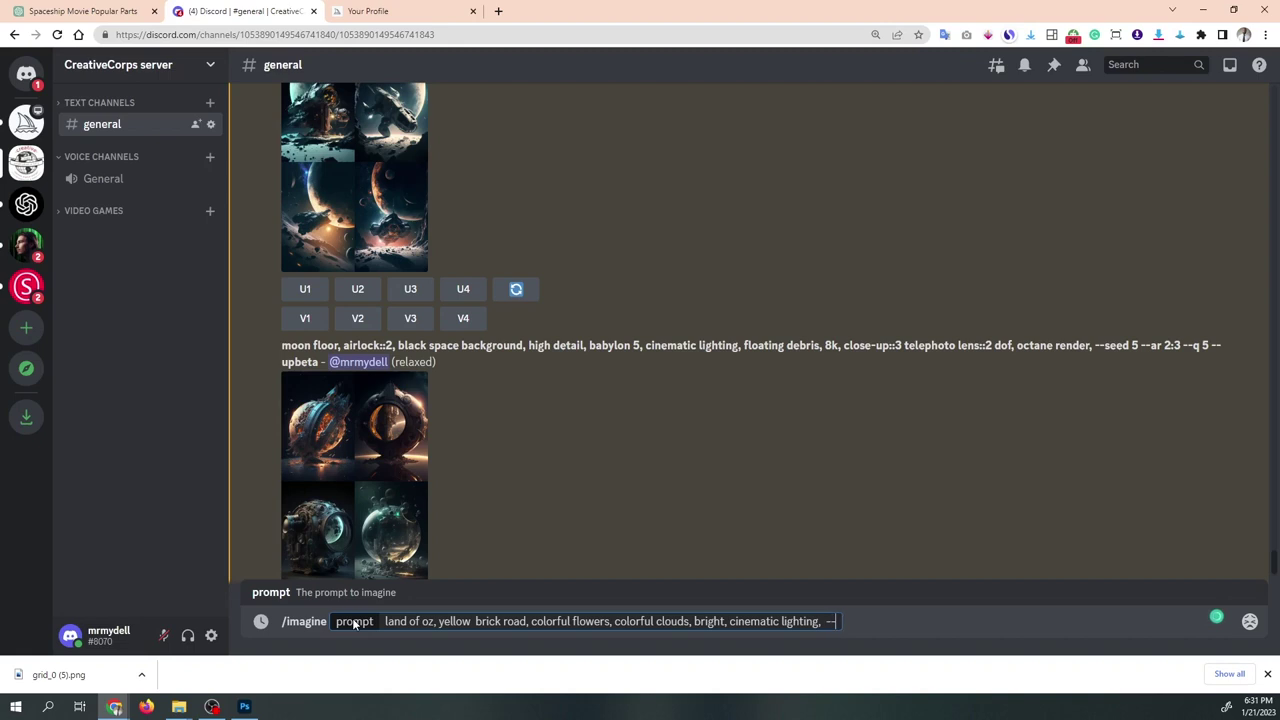
type("1")
key("Left")
type("seed")
type(",")
key("BackSpace")
type("--ar")
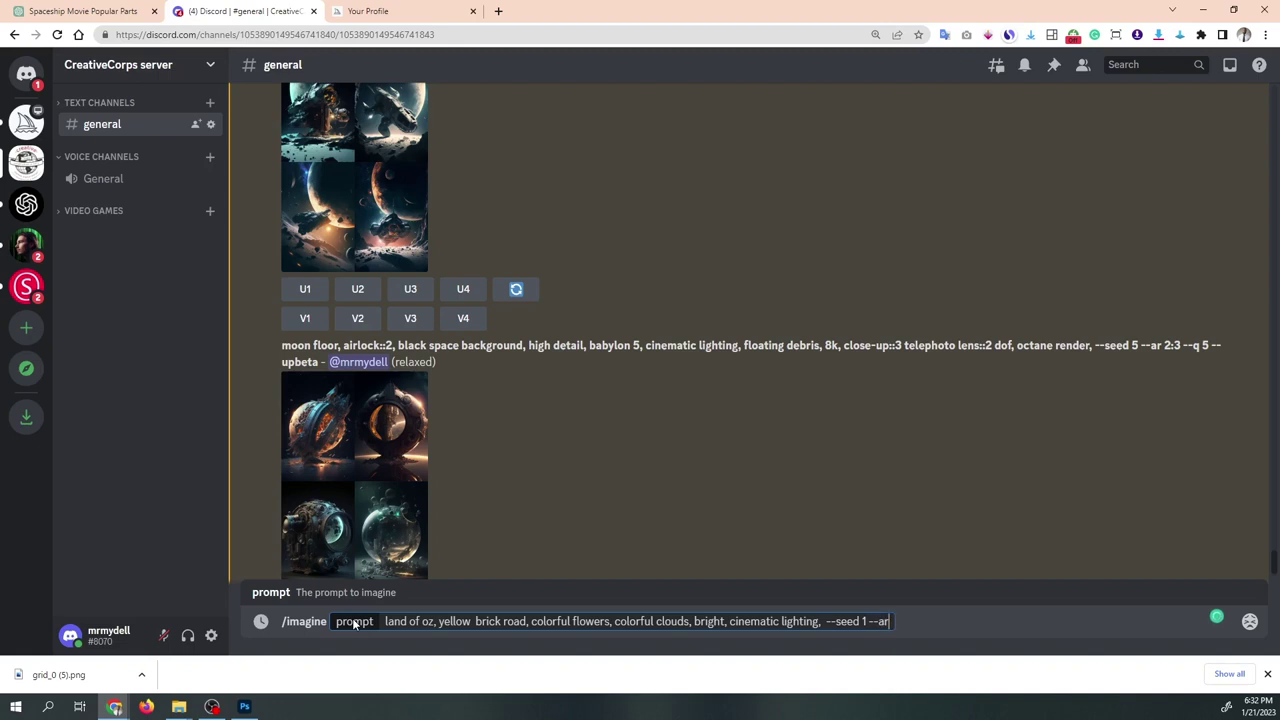
type(" 2:3")
type("--q 5")
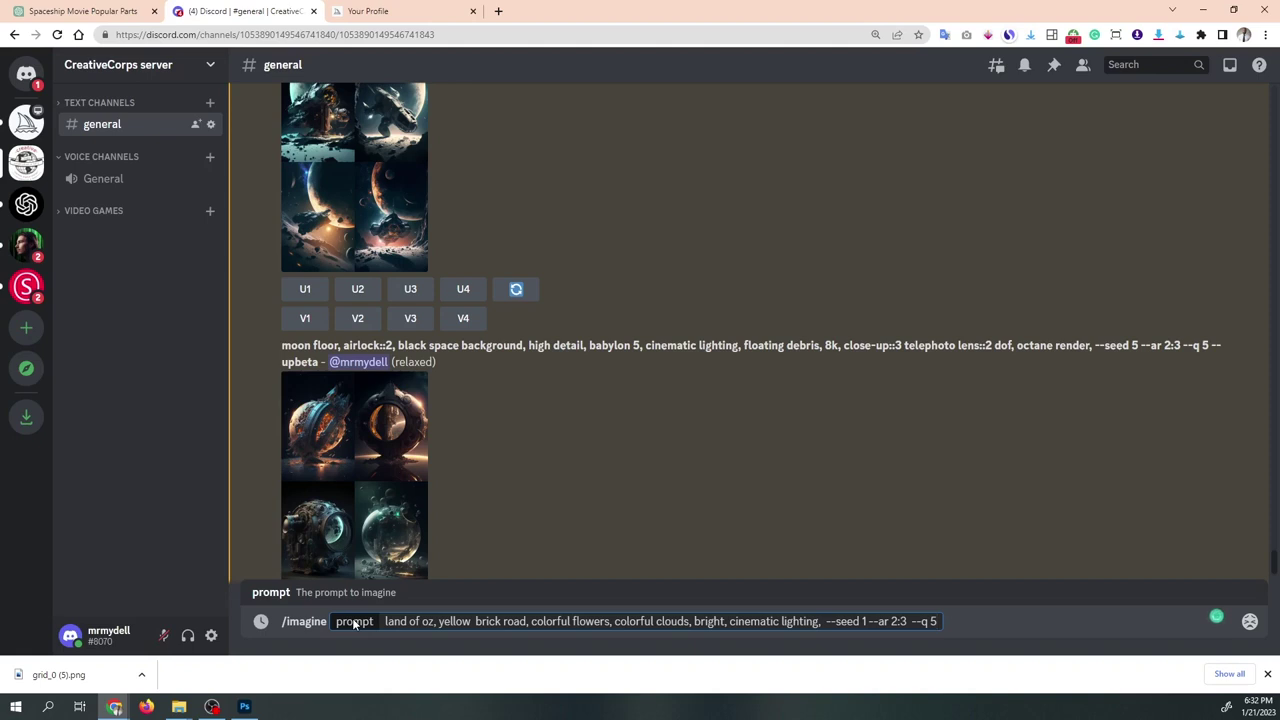
key("Return")
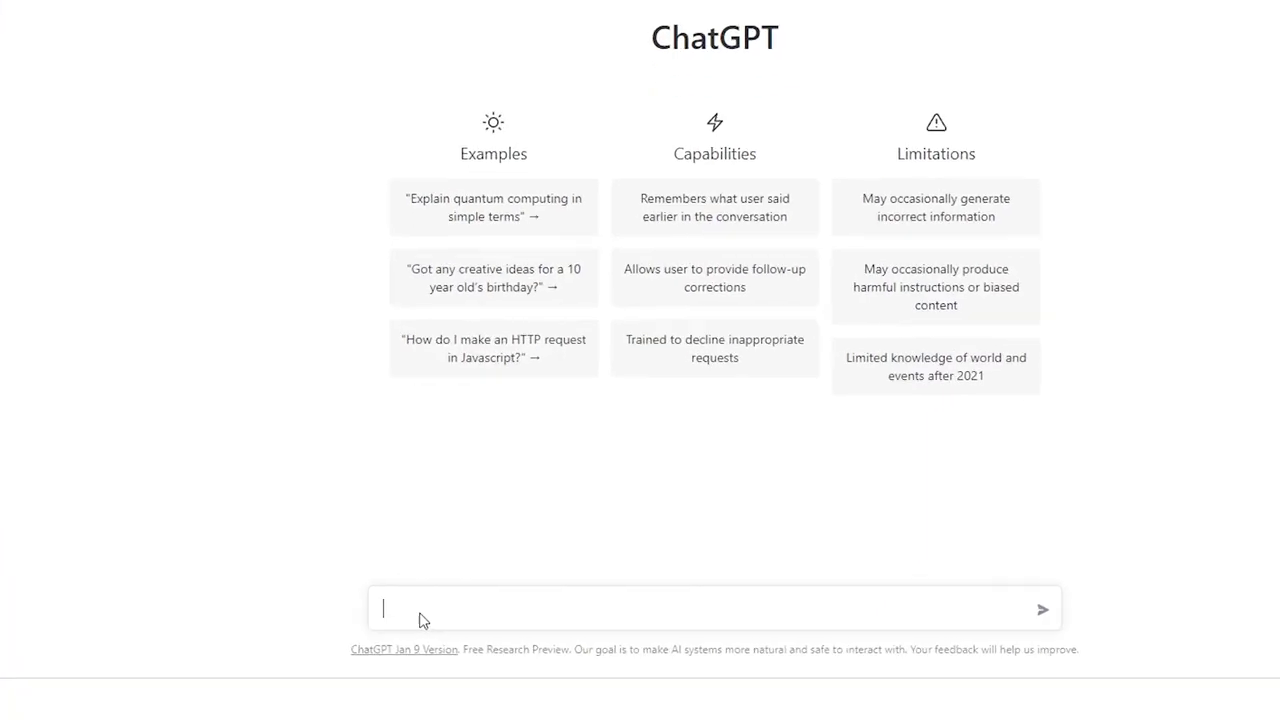
In ChatGPT, send the request "describe how the land of the munchkins looked in the wizard of oz".
type("d")
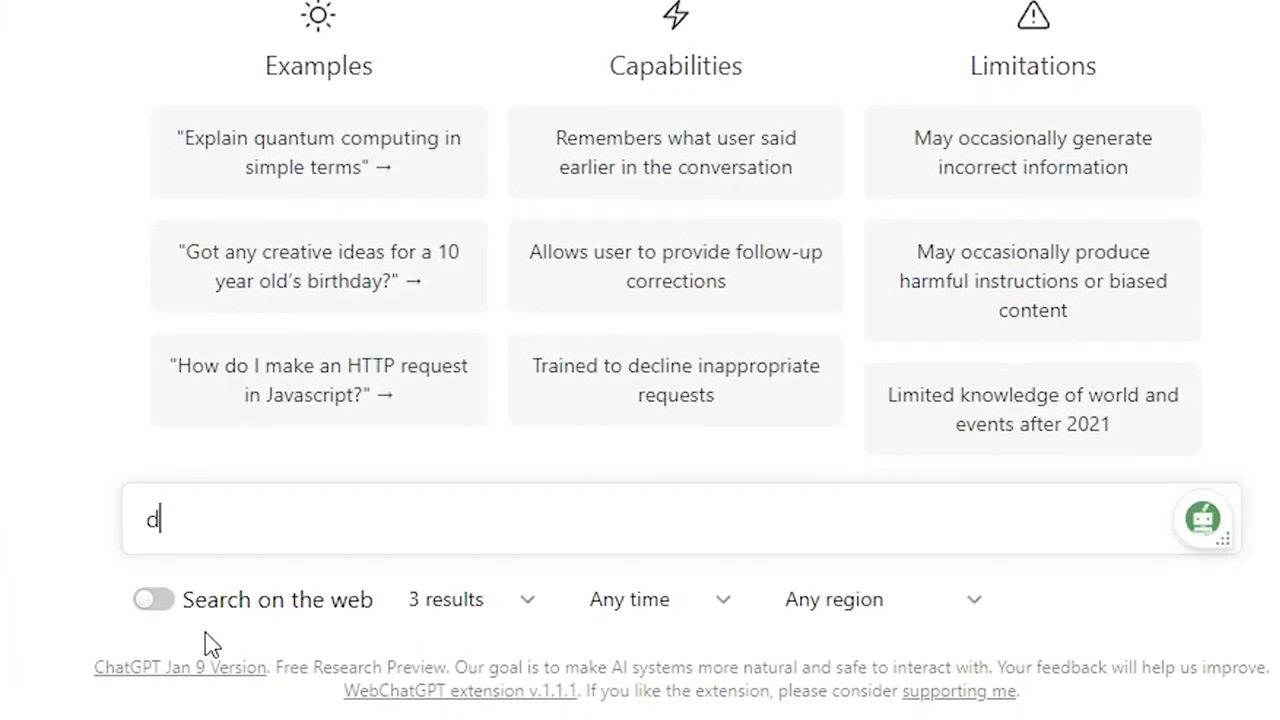
type("escribe ")
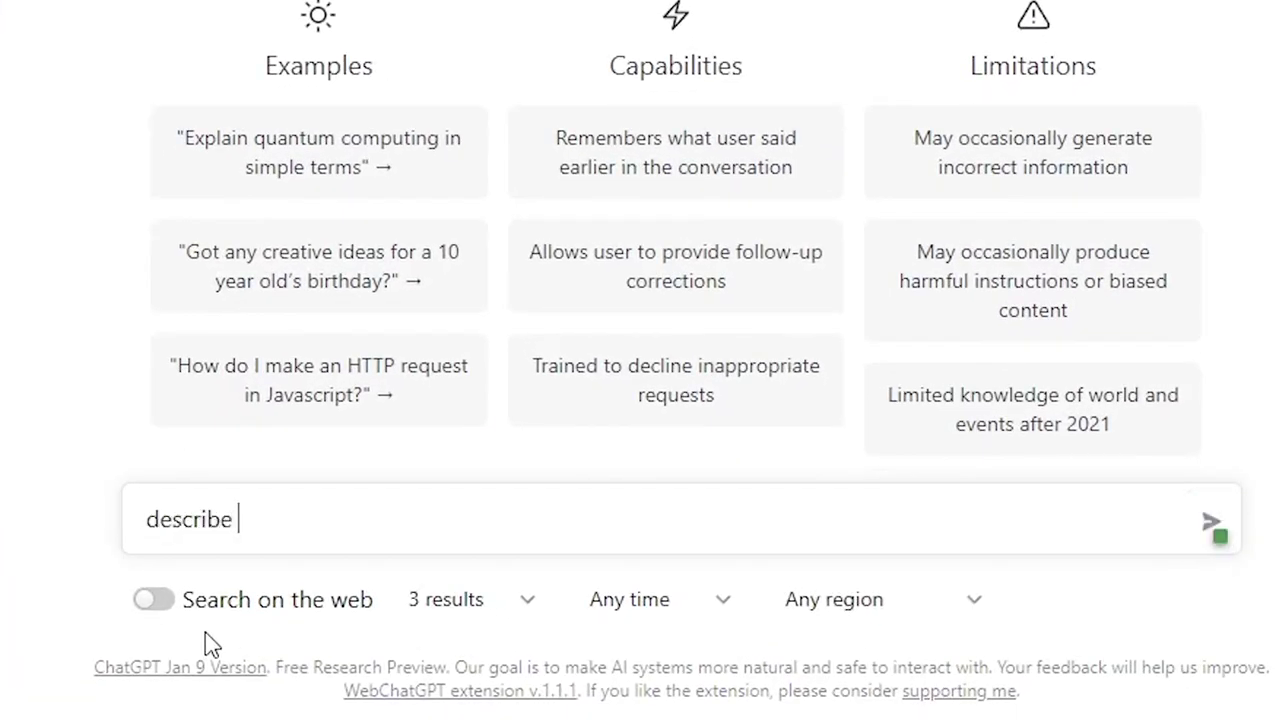
type("how the ")
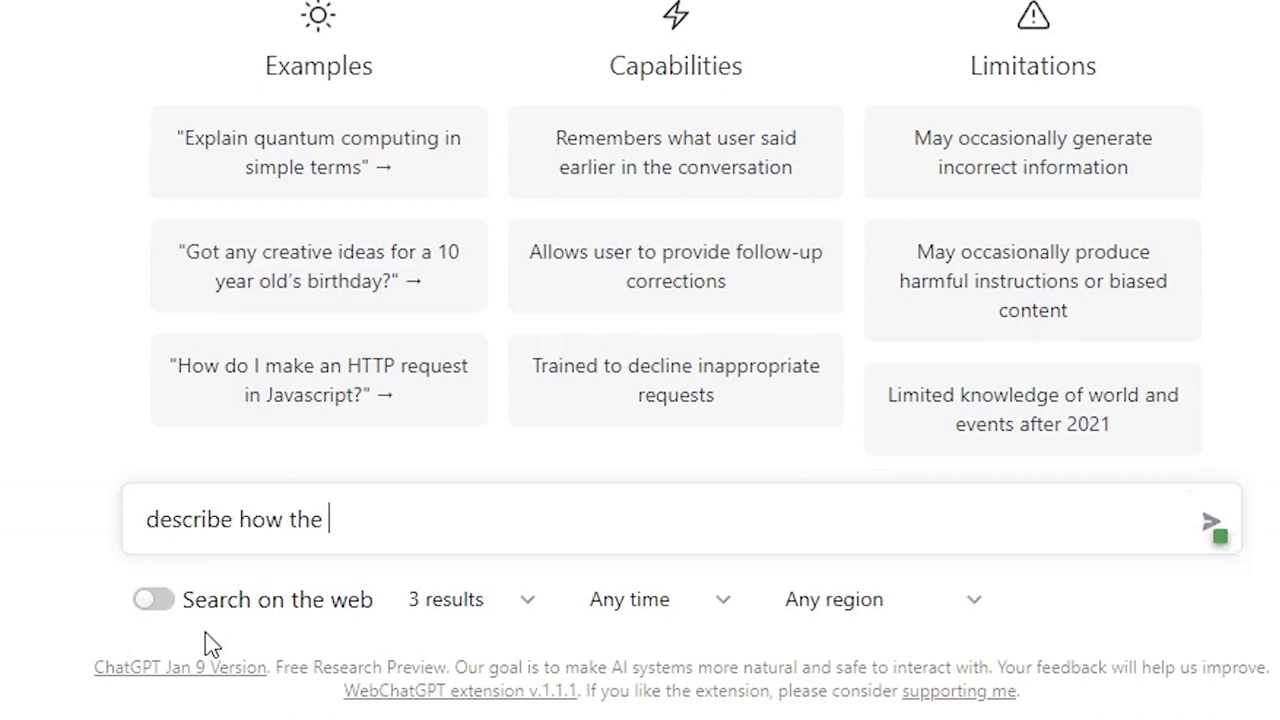
type("land of the m")
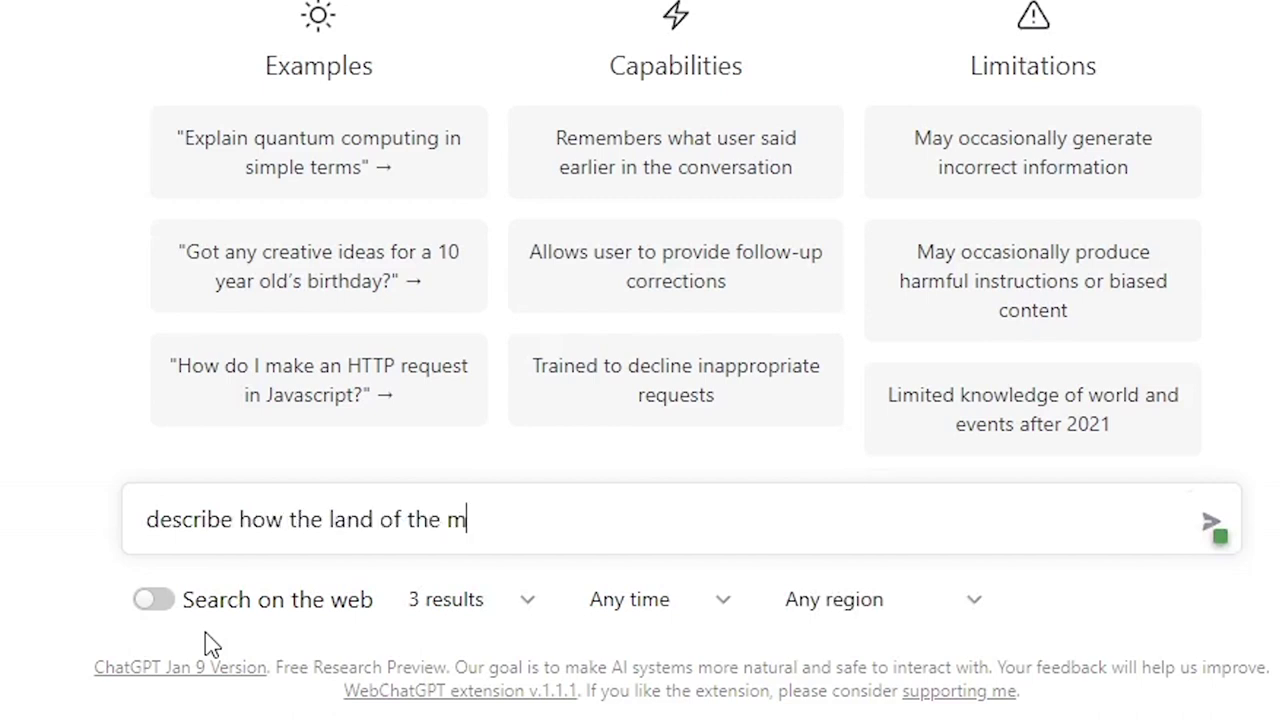
type("unchkin")
key("BackSpace")
key("BackSpace")
type("kin")
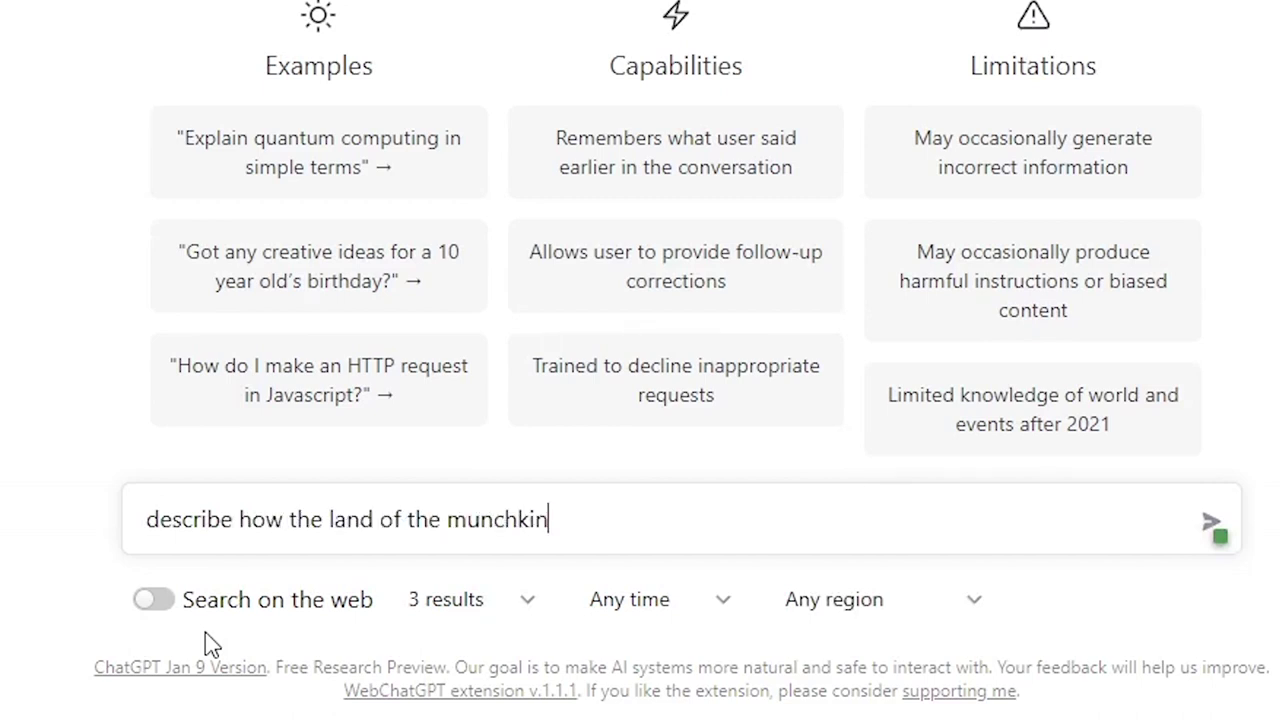
type("s looked in the wiz")
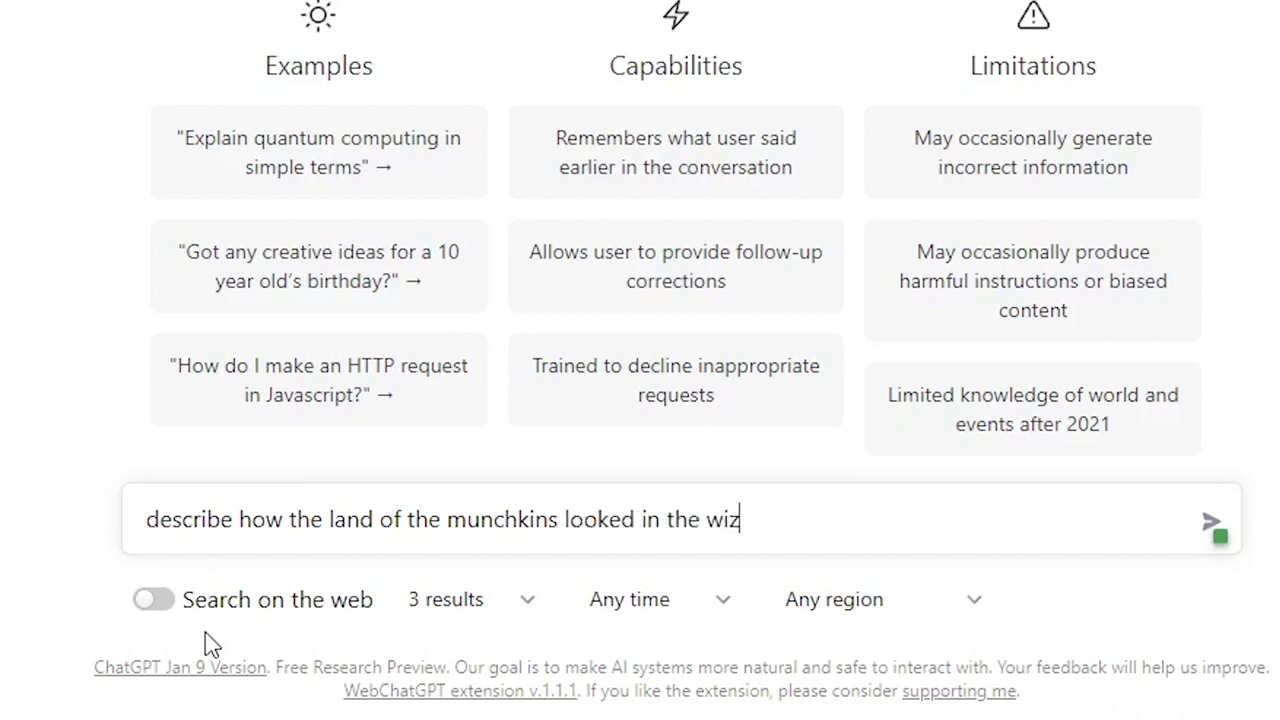
type("ard of oz")
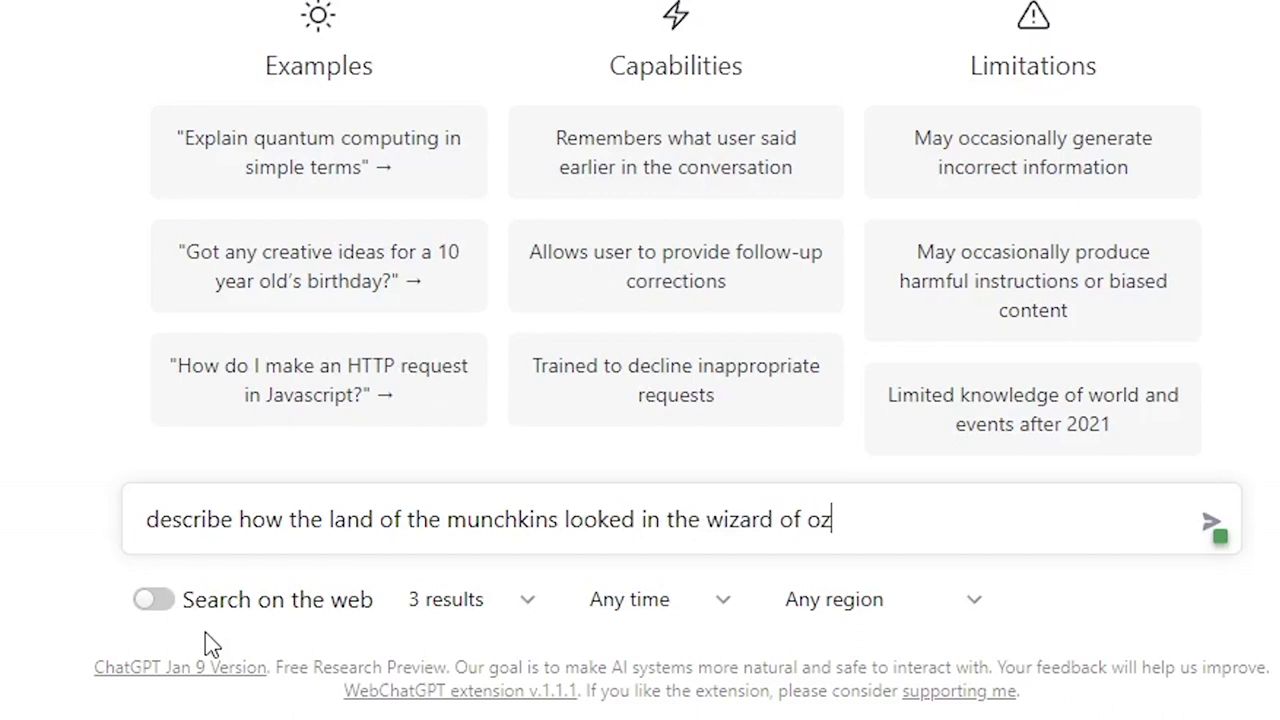
key("Return")
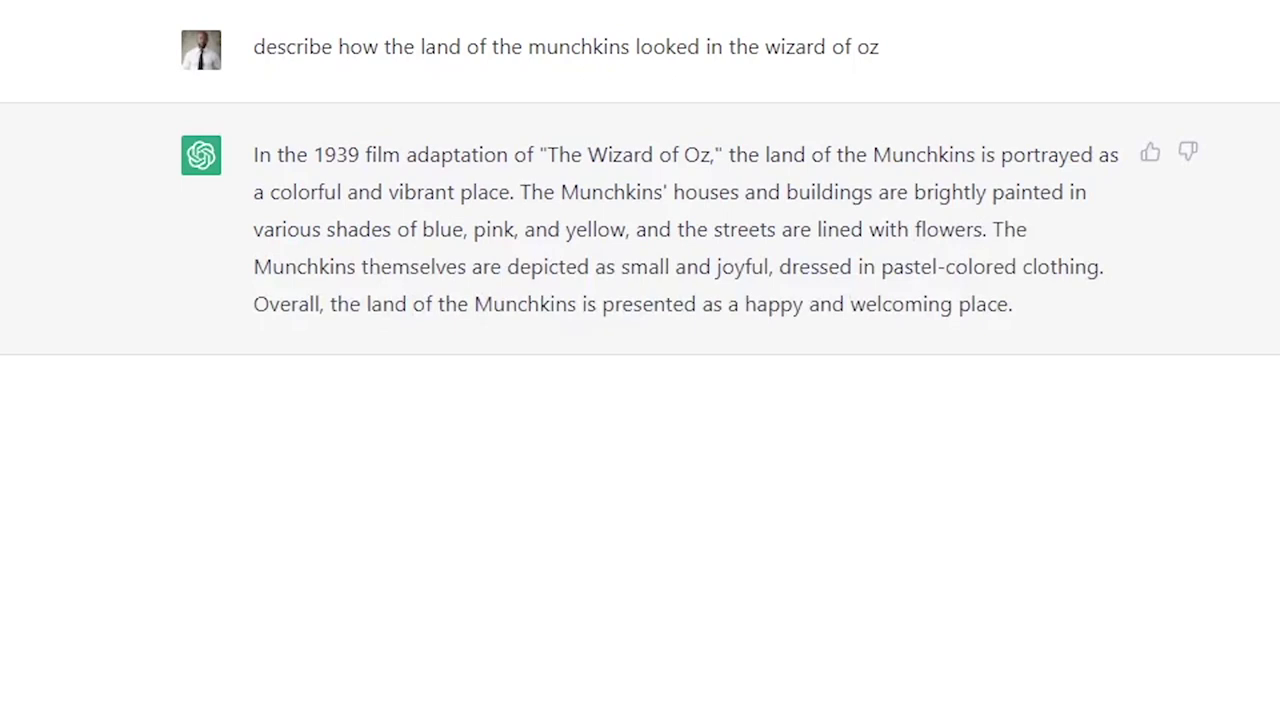
Write the follow-up "can you condense this down to just the features, and highlights of the scenery, separating them with commas", with scenery spelled correctly.
type("can you con")
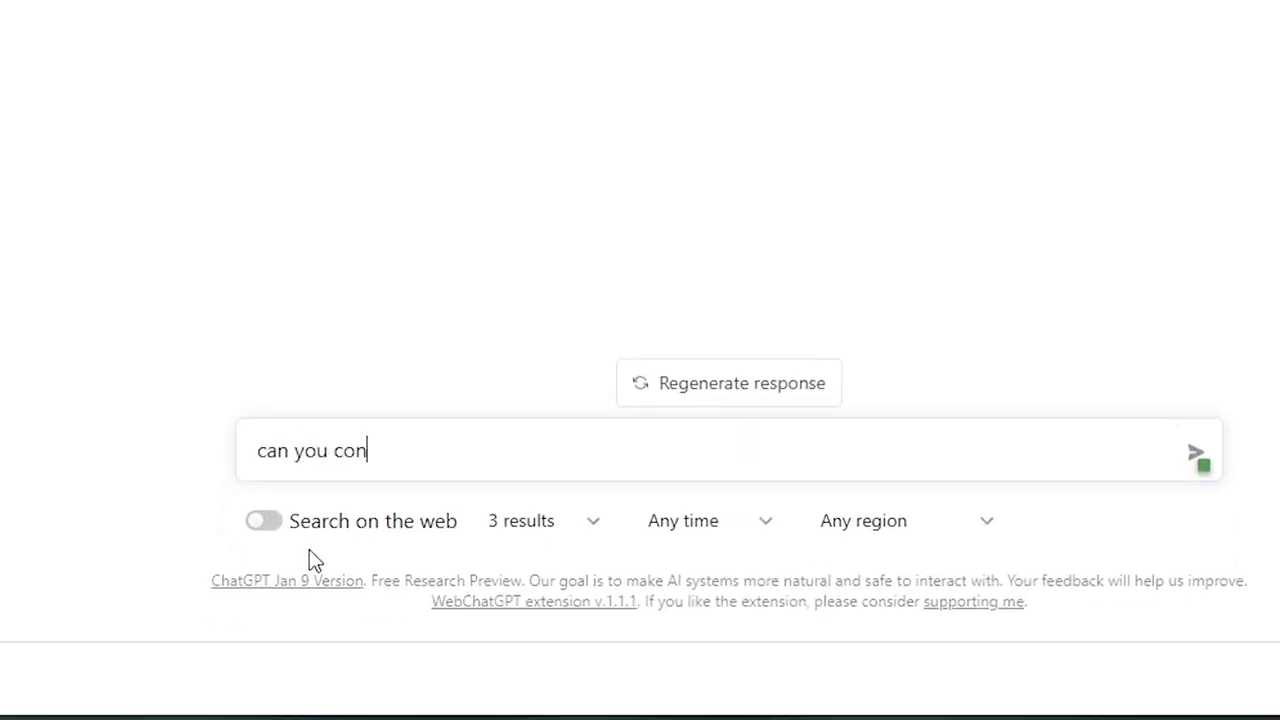
type("dense this down t")
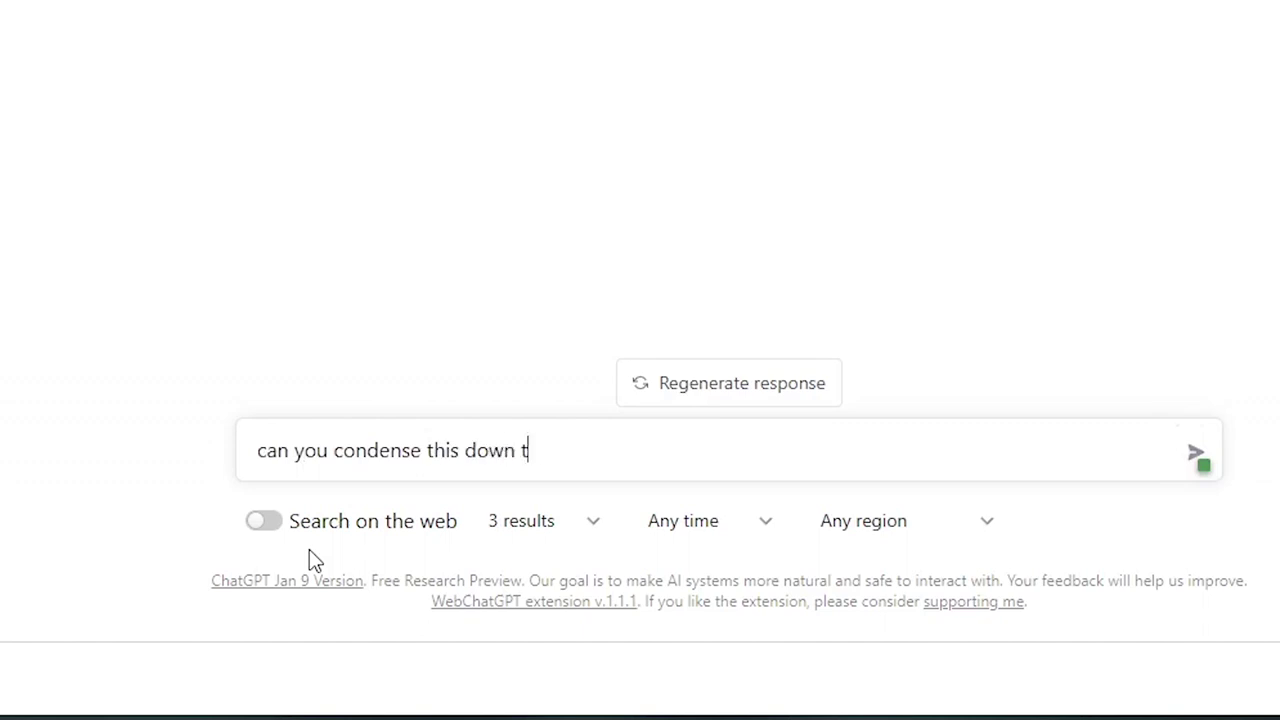
type("o just the ")
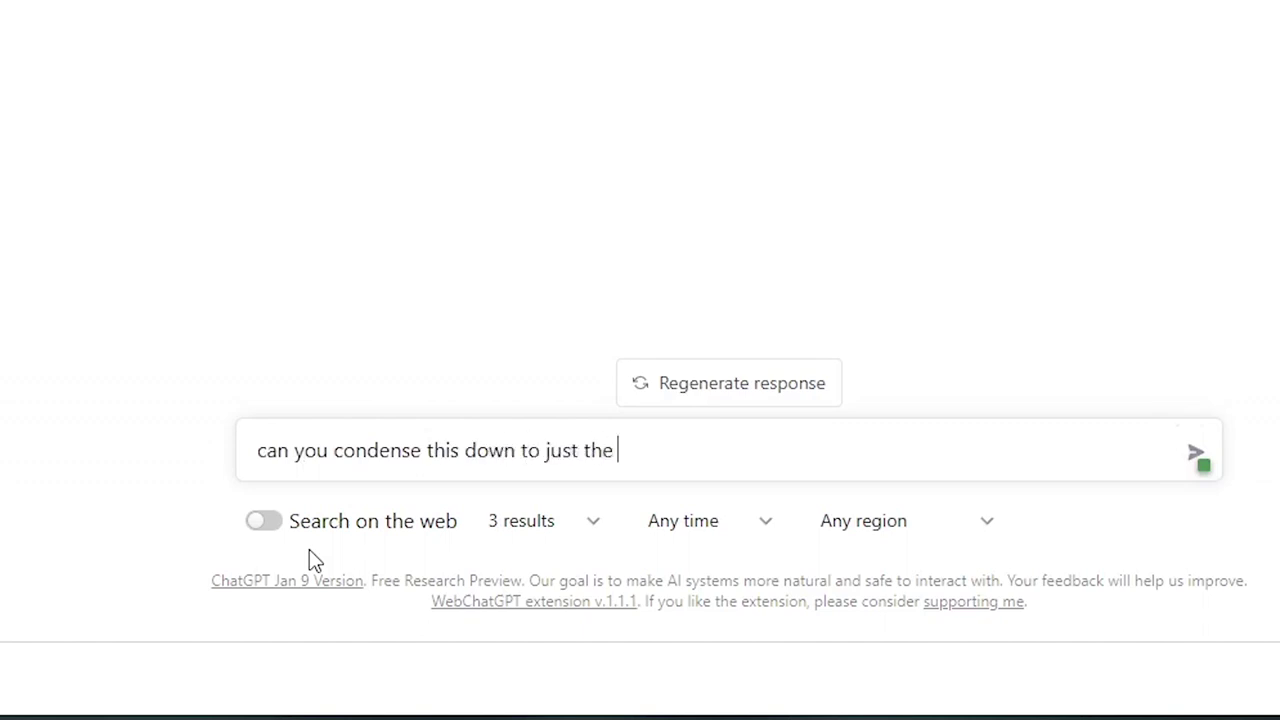
type("features, and")
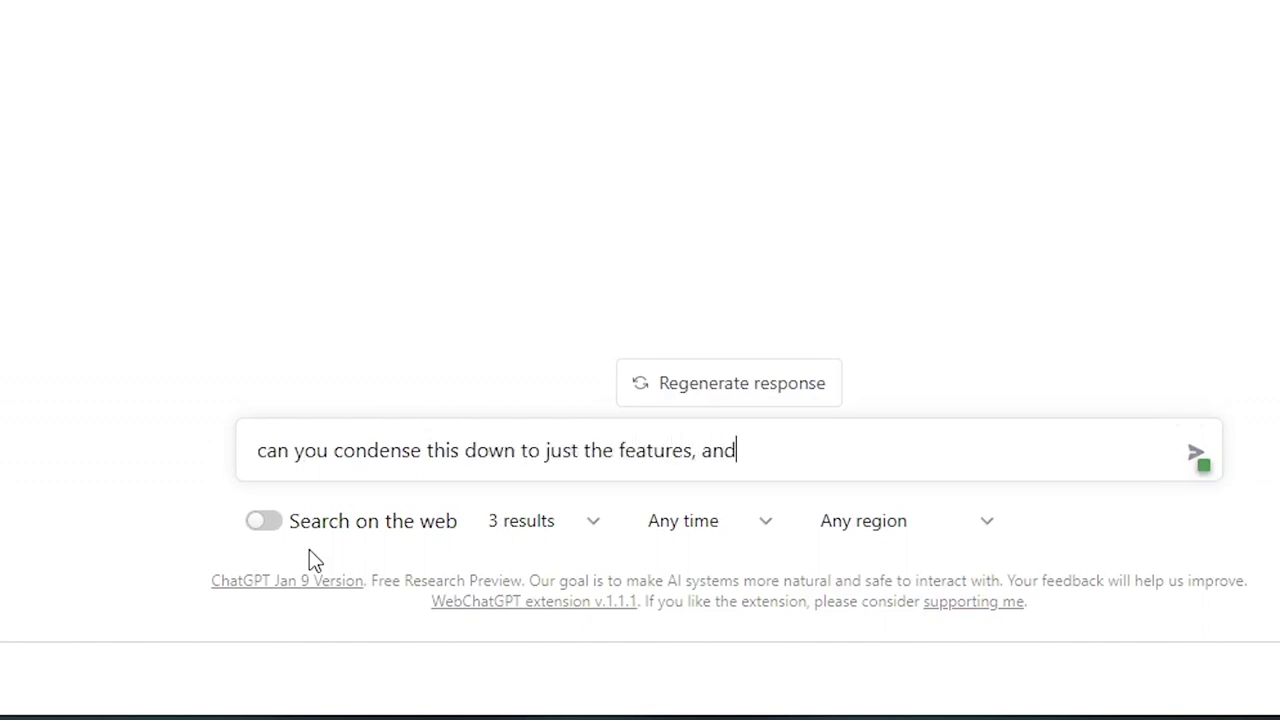
type(" highlig")
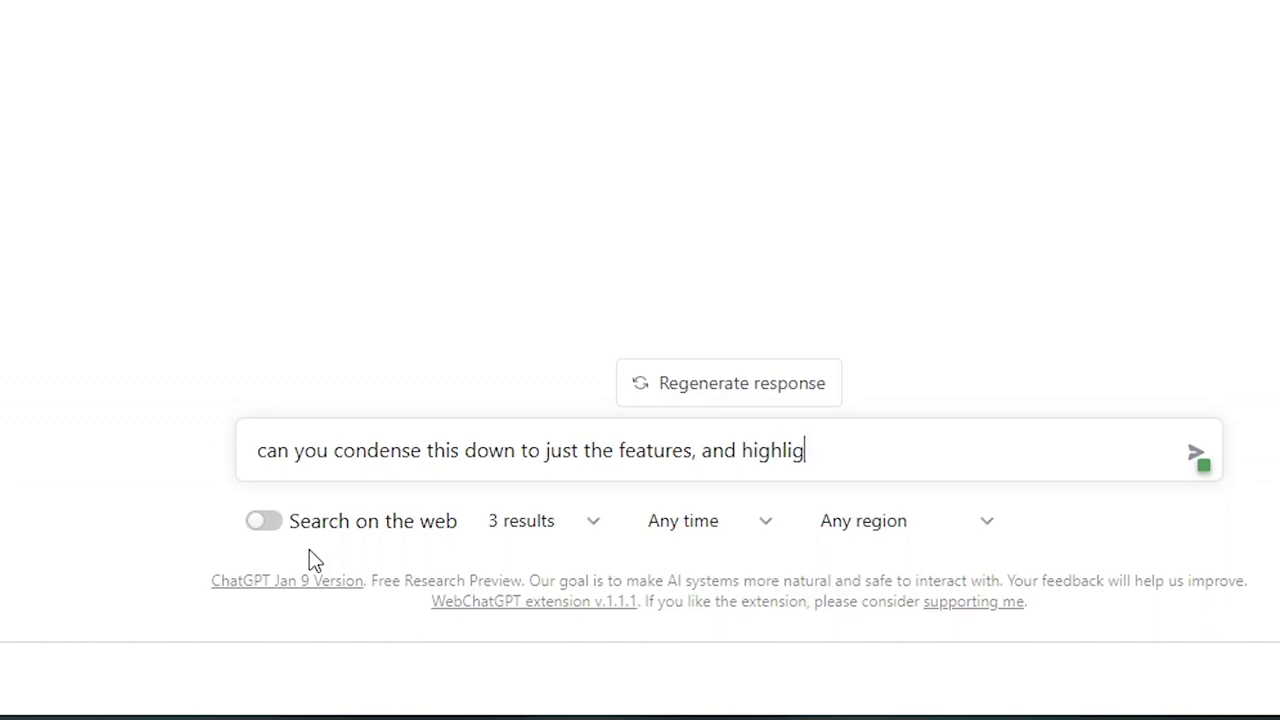
type("hts of the ")
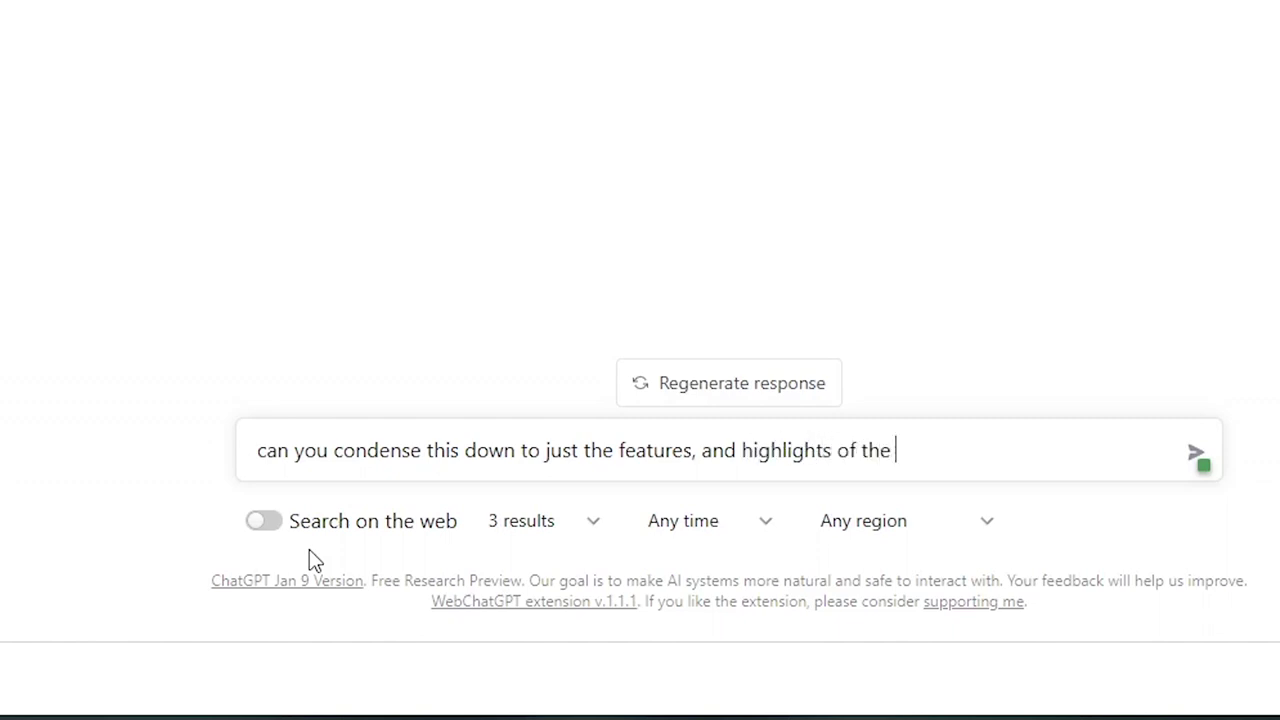
type("sn")
key("BackSpace")
type("cene")
key("BackSpace")
type("ear")
key("BackSpace")
key("BackSpace")
key("BackSpace")
type("ary, ")
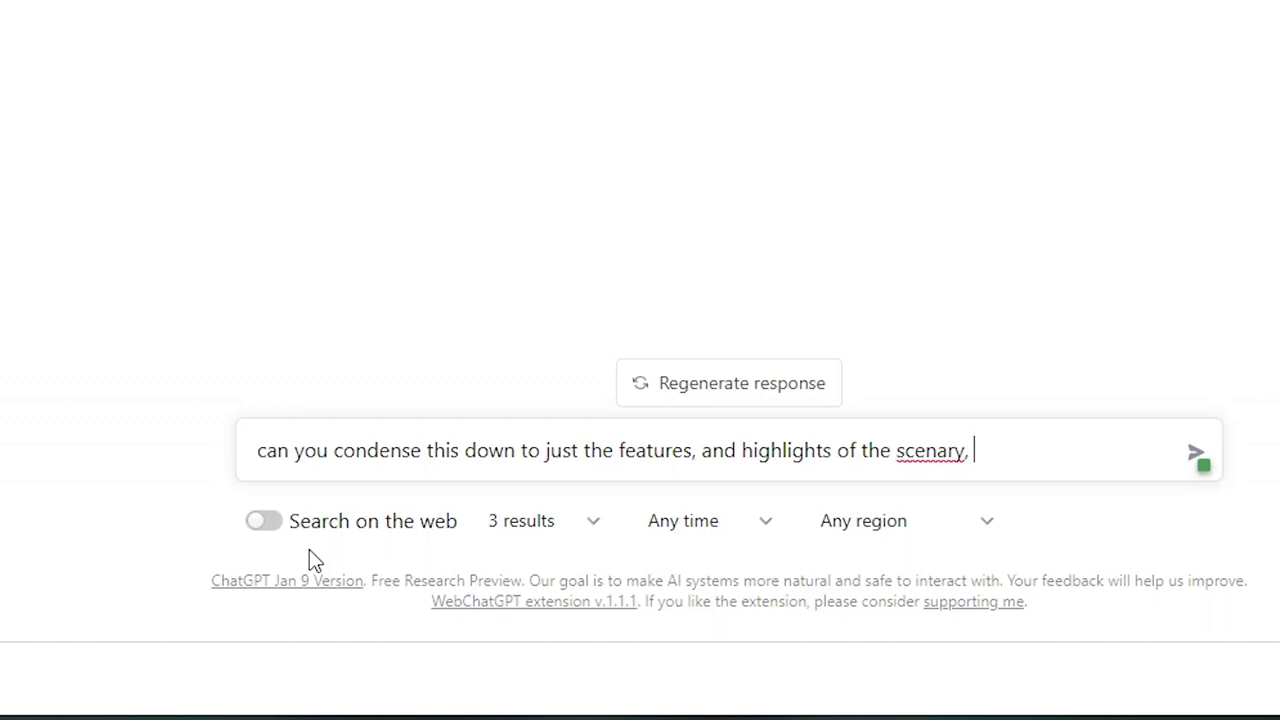
type("separating th")
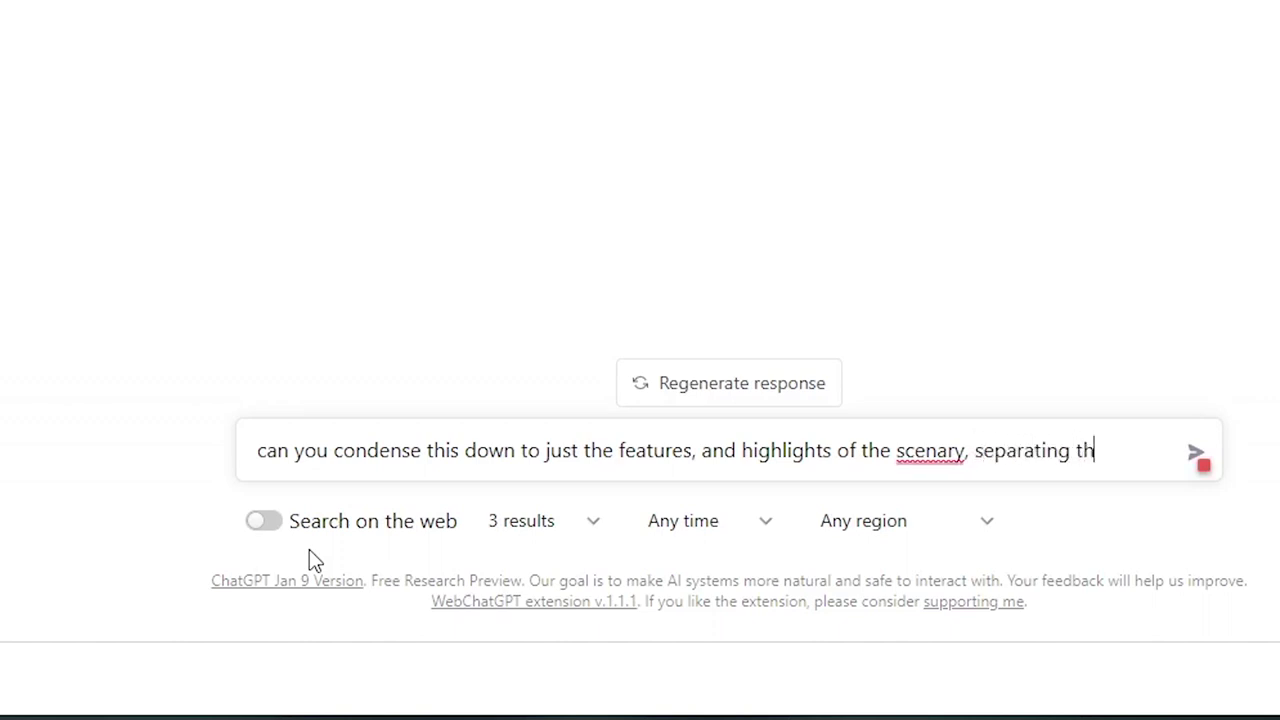
type("em with comma")
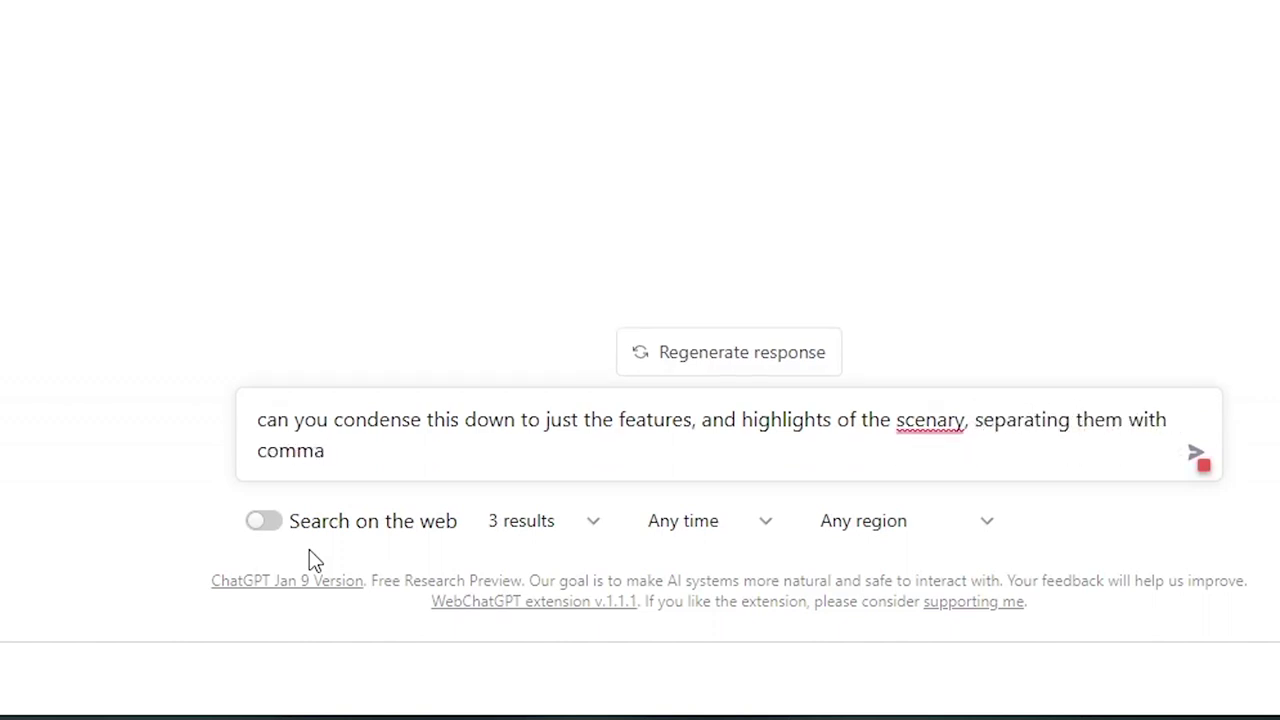
type("s")
mouse_move(941, 414)
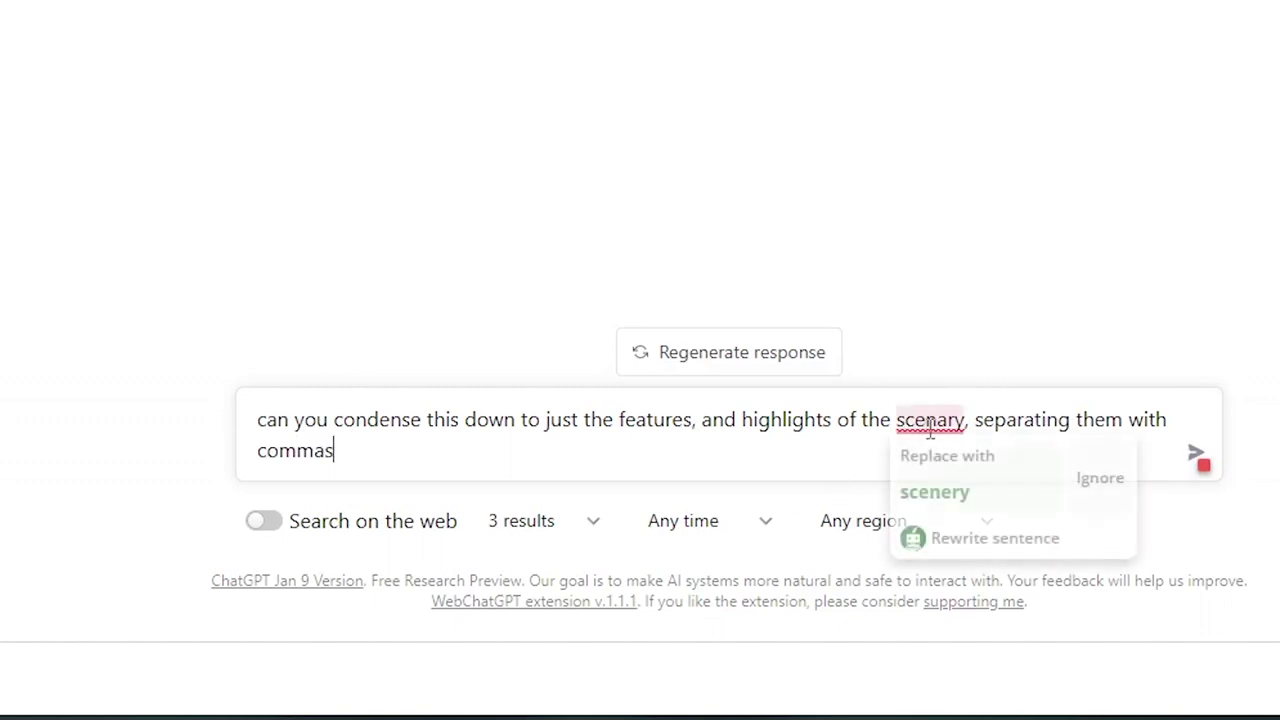
left_click(938, 492)
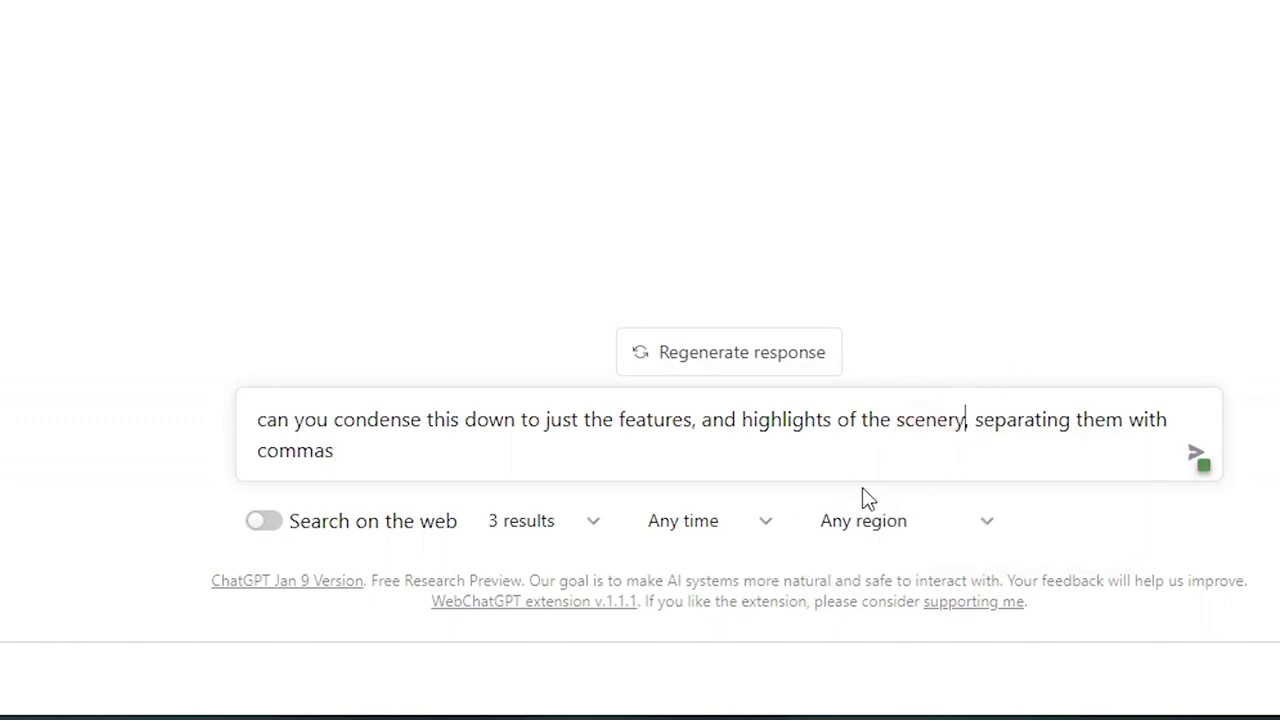
Replace "highlights" with "keywords" in the follow-up, send it to ChatGPT, and select the comma-separated reply.
left_click(738, 453)
double_click(773, 419)
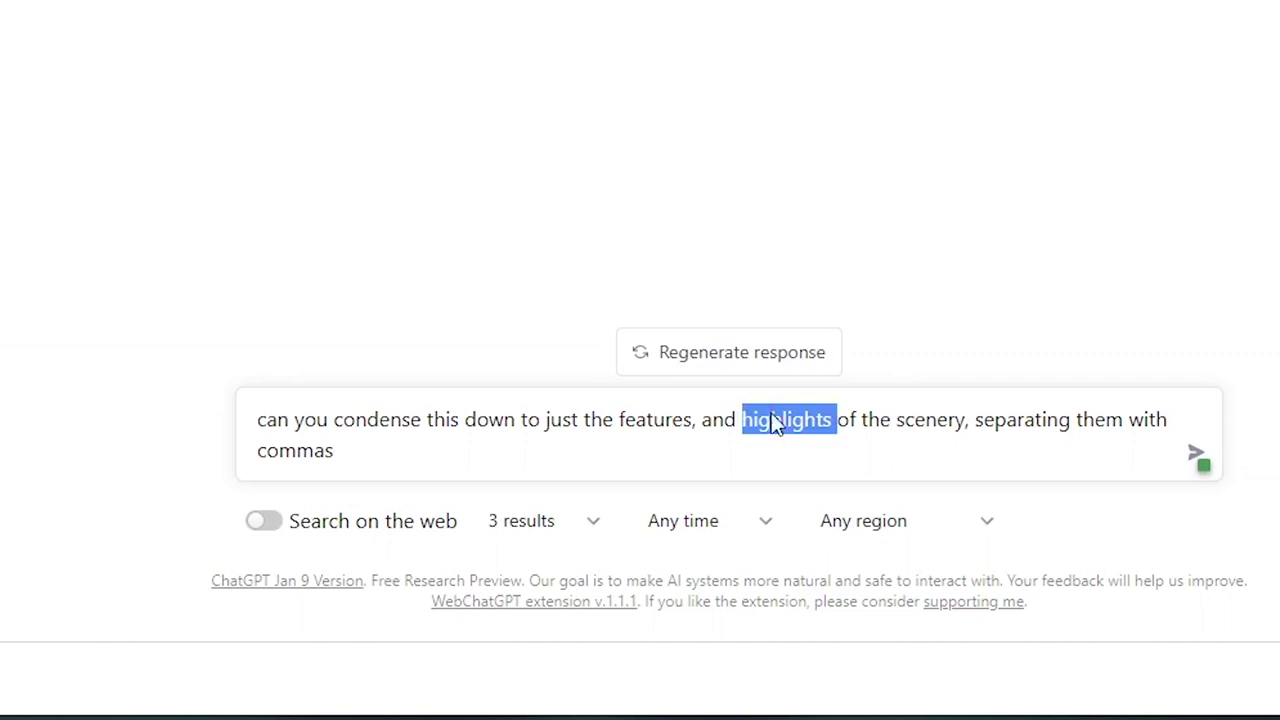
type("keywords")
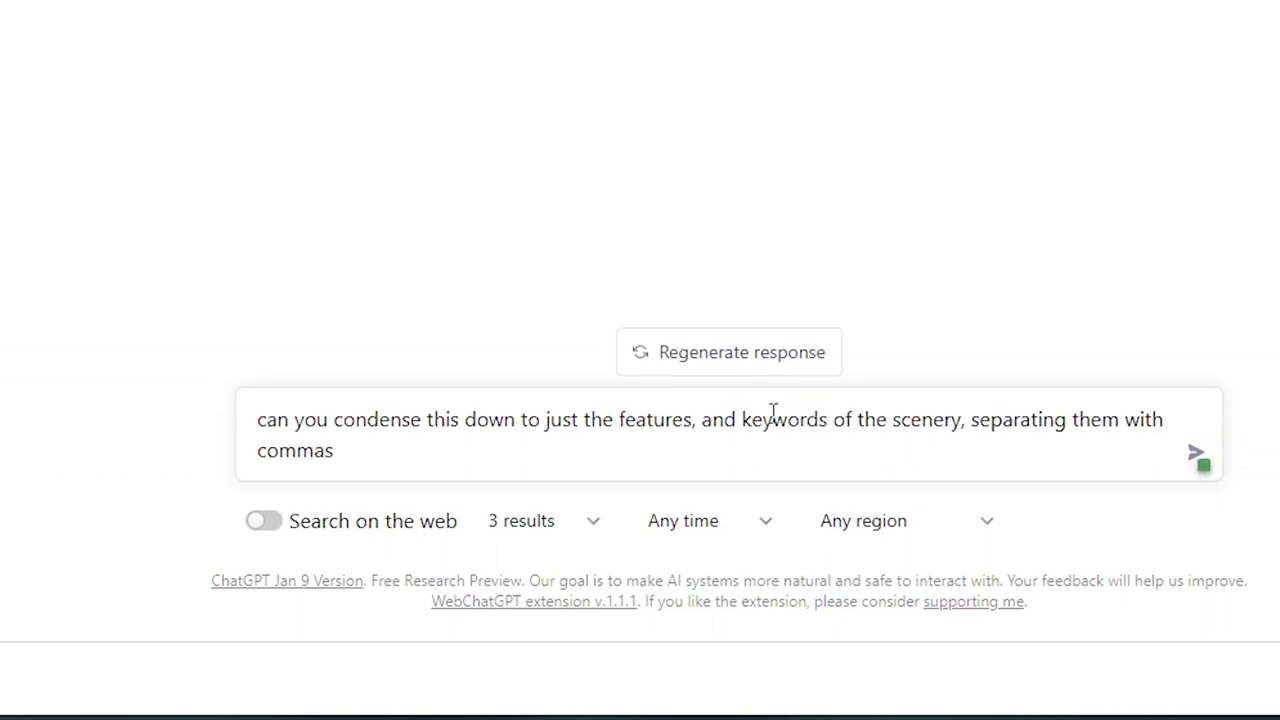
key("Return")
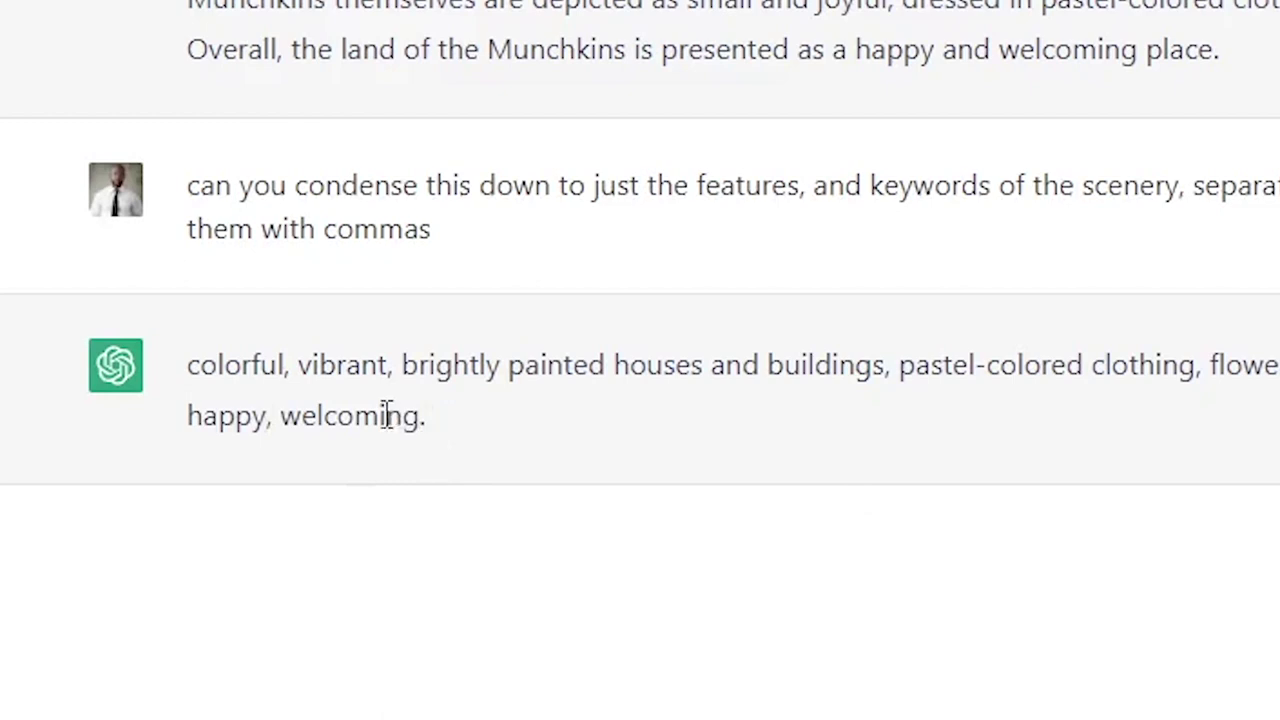
left_click_drag(190, 366, 437, 443)
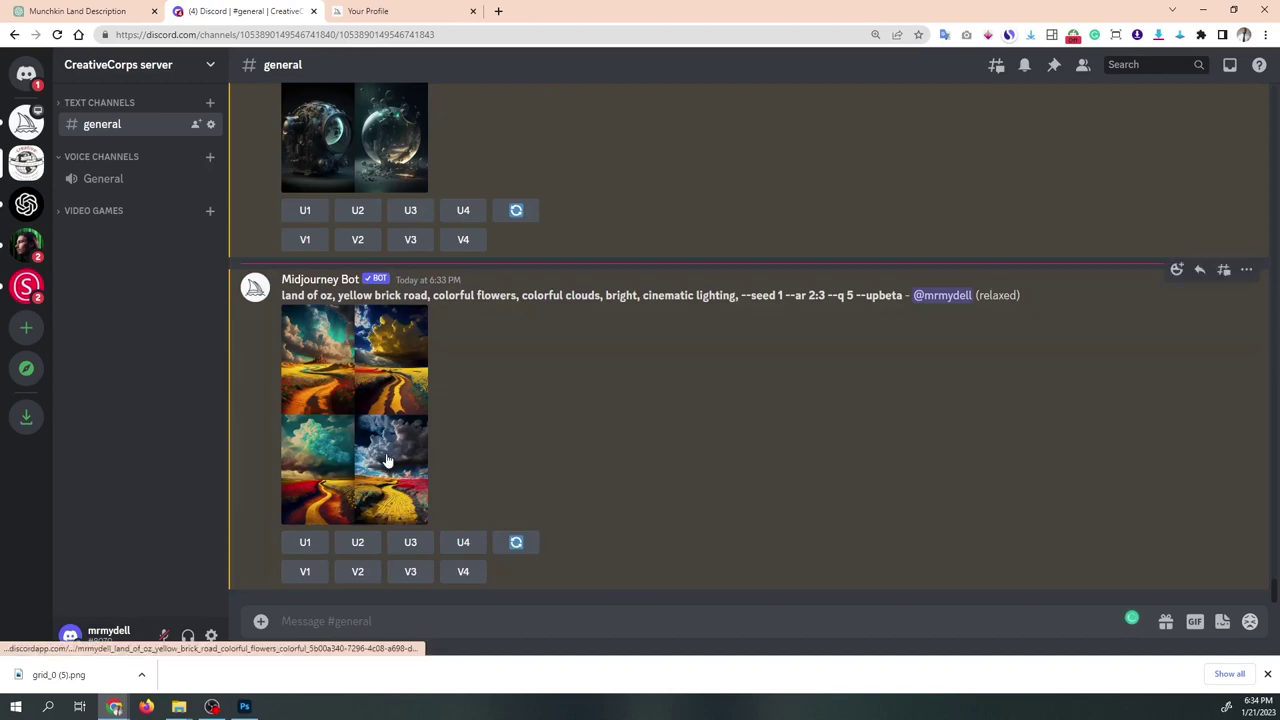
In Discord, preview the land of oz grid and start a new /imagine prompt with its prompt text copied through "--q 5".
left_click(393, 455)
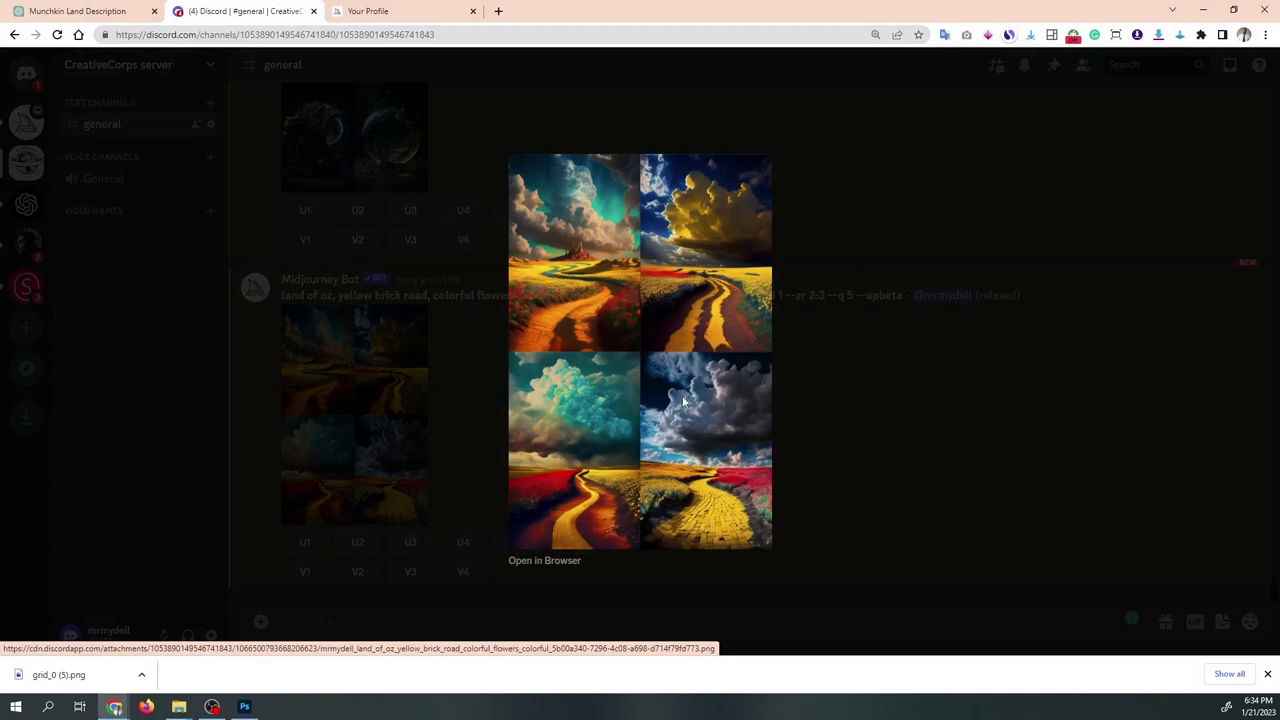
left_click(304, 320)
left_click_drag(283, 295, 856, 297)
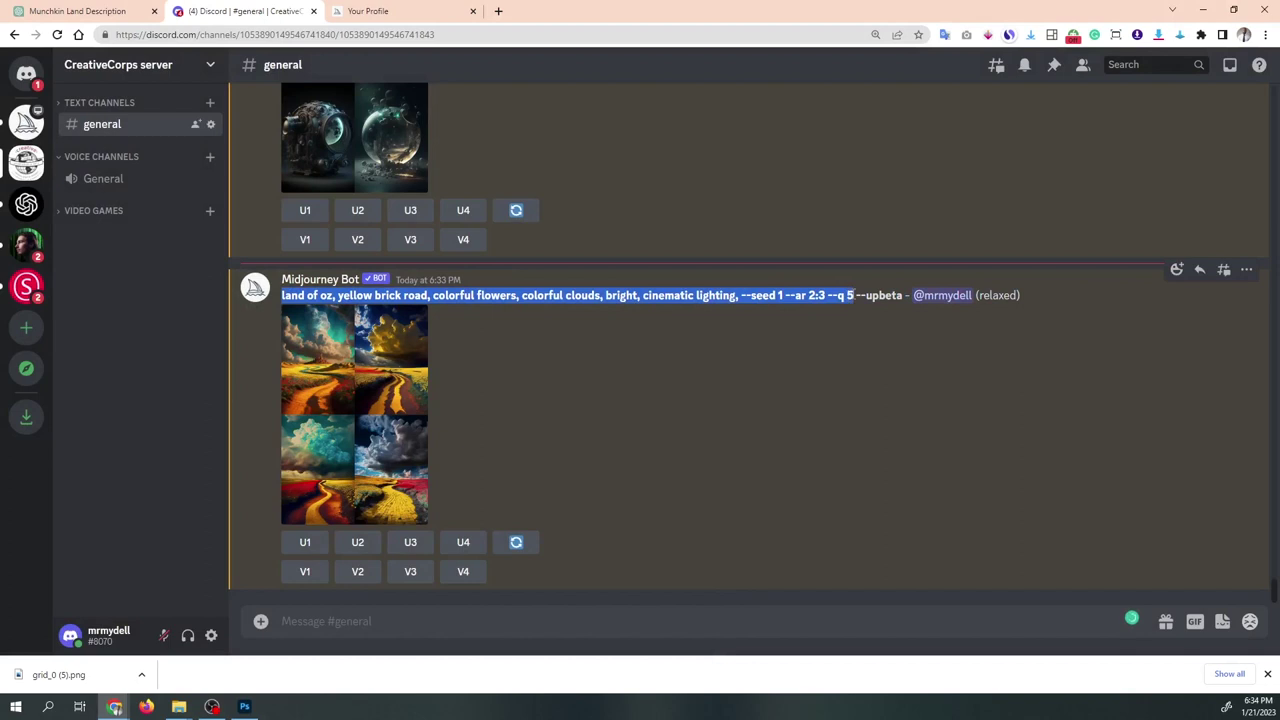
key("ctrl+c")
left_click(490, 620)
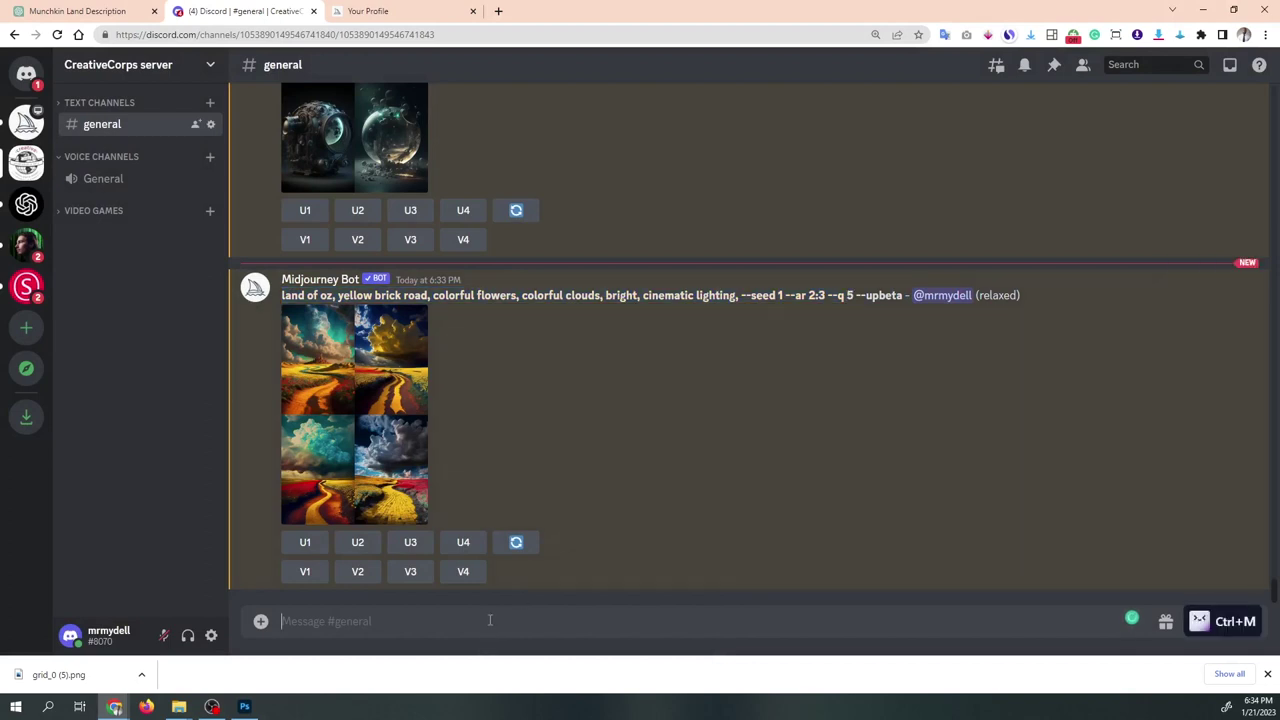
type("/")
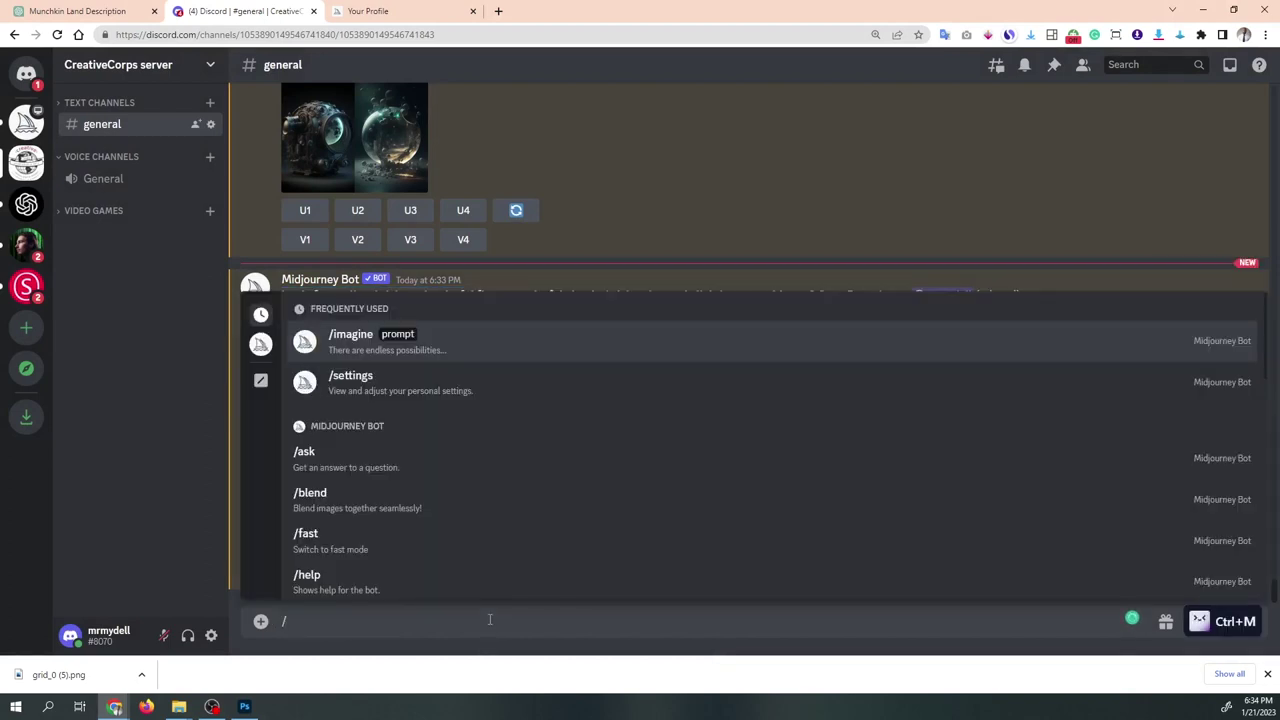
key("Return")
key("ctrl+v")
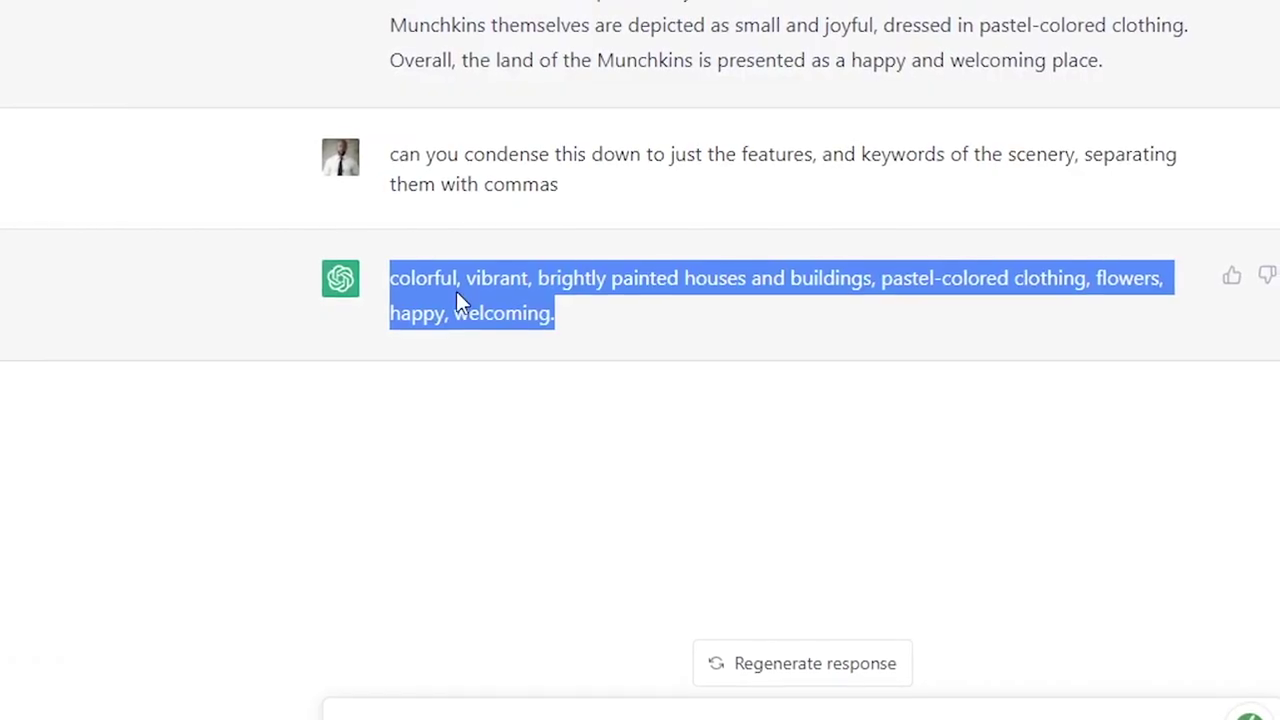
Copy ChatGPT's condensed keyword list and paste it over the word "bright" in the new Midjourney prompt.
right_click(456, 291)
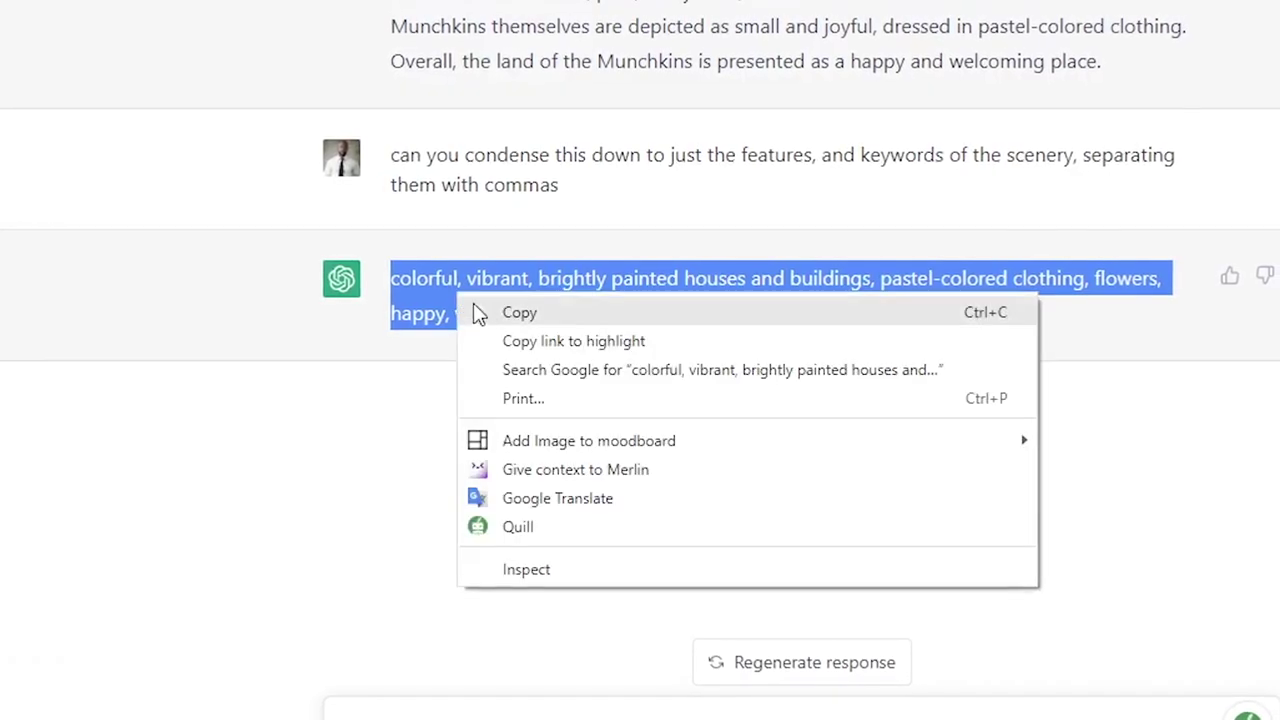
left_click(514, 311)
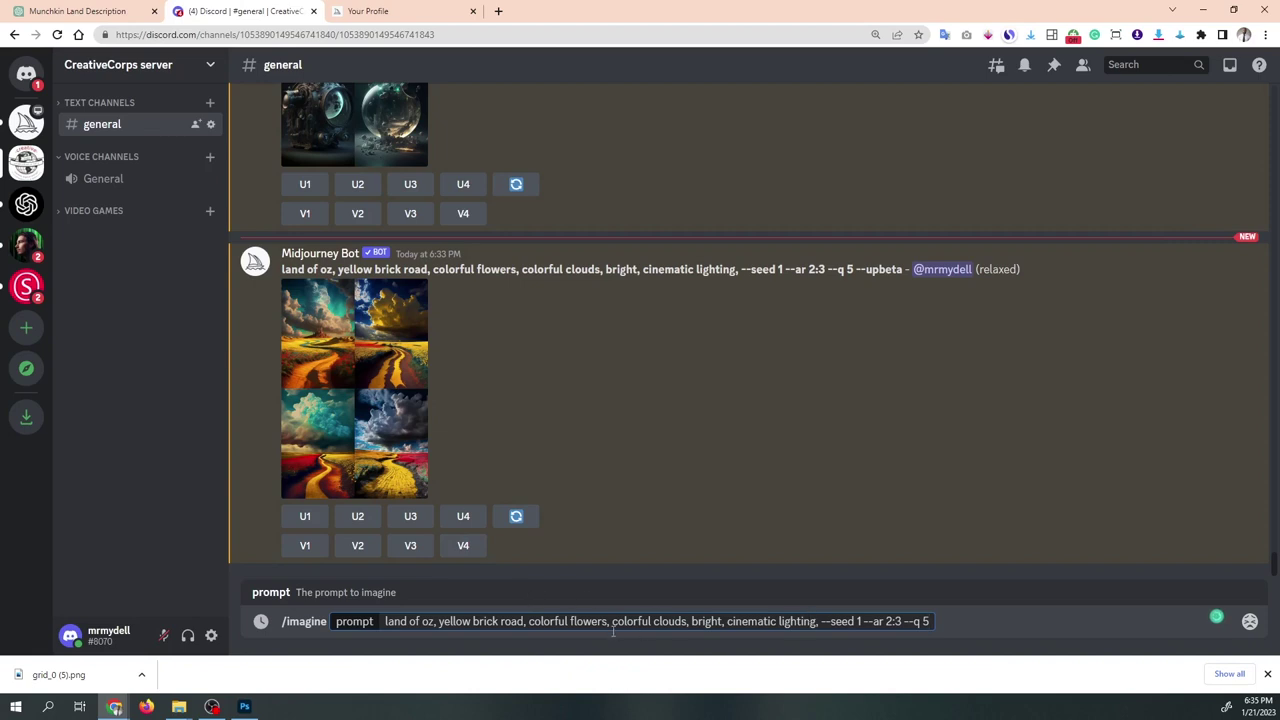
double_click(705, 621)
key("ctrl+v")
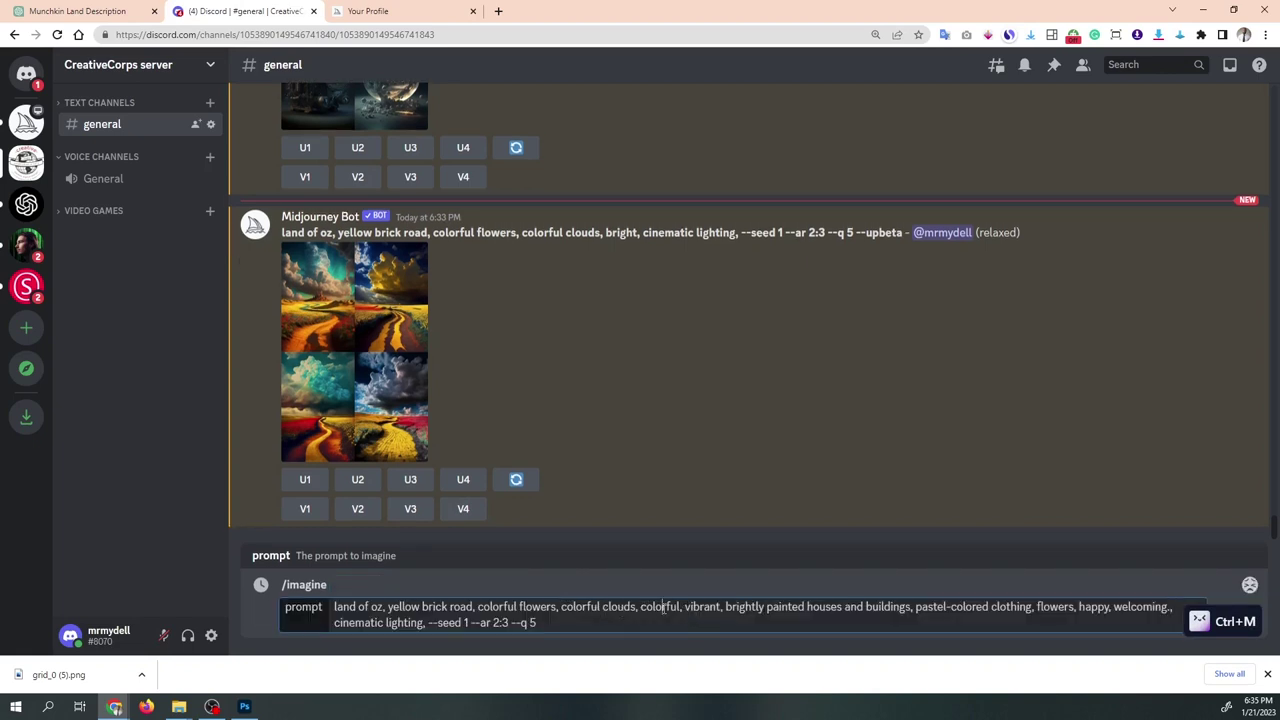
Remove the redundant word "colorful" before "vibrant" from the prompt and submit it to Midjourney.
double_click(670, 607)
key("Delete")
key("Delete")
key("Delete")
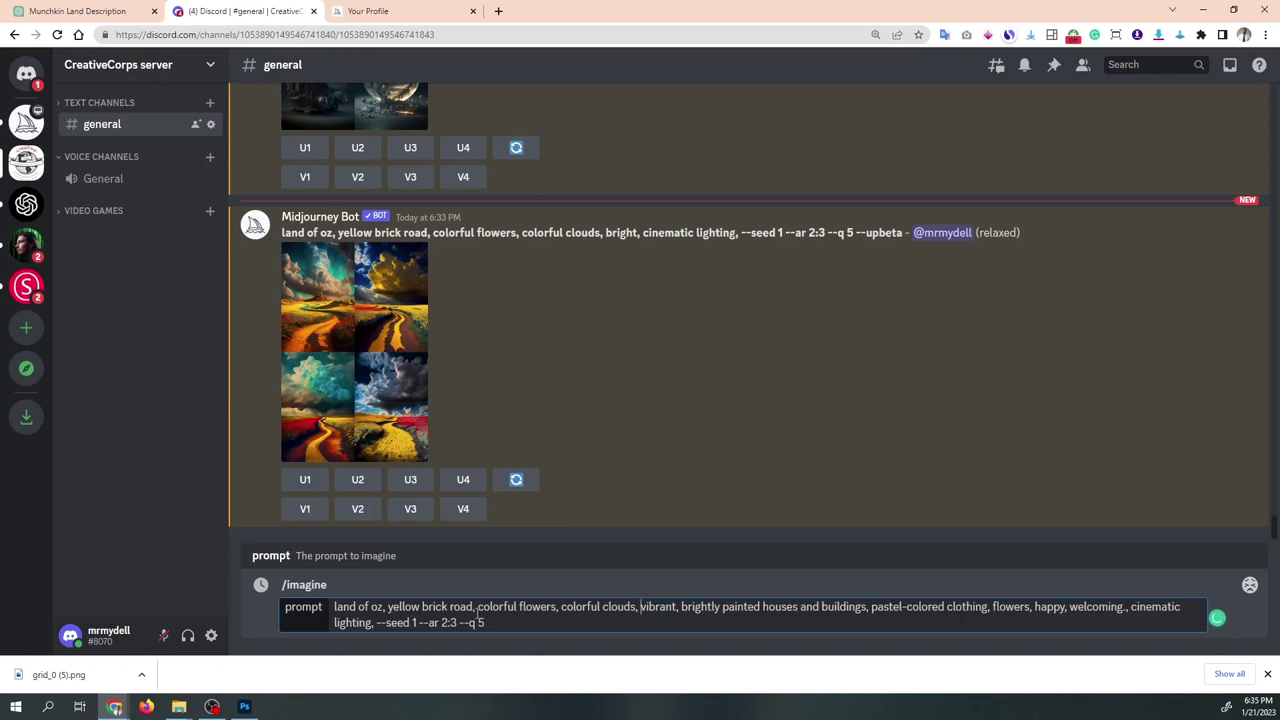
key("Return")
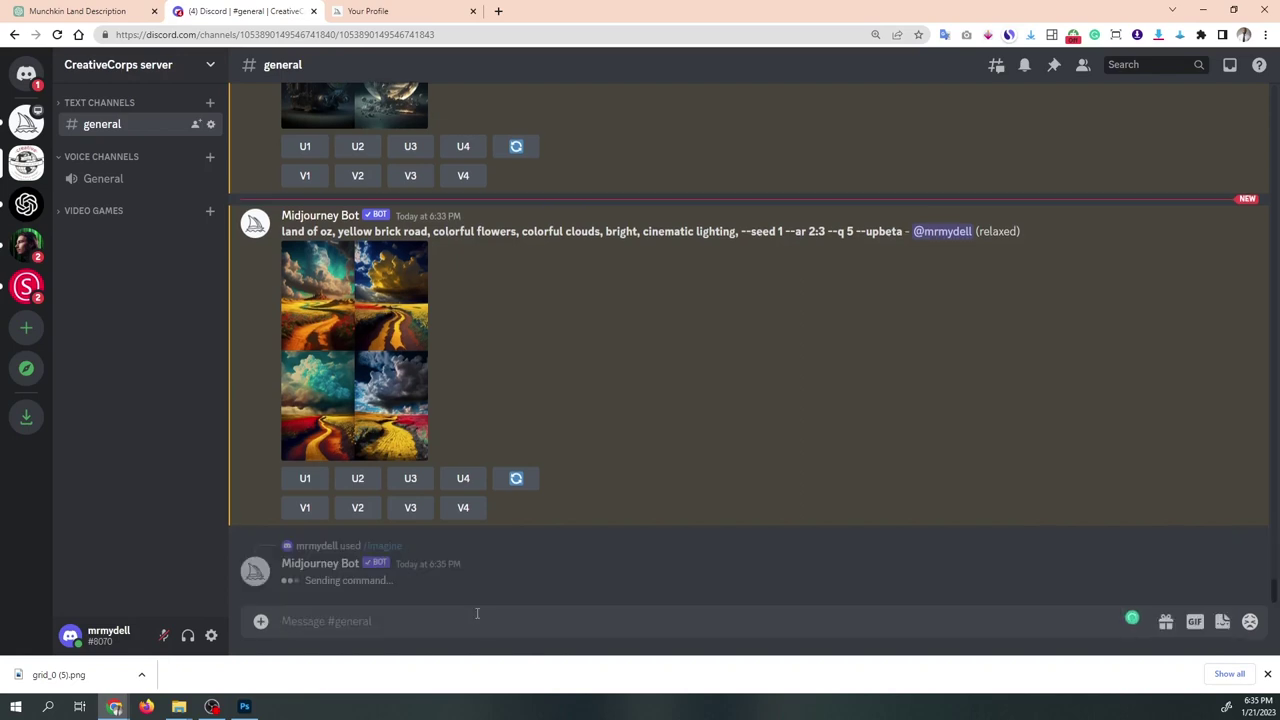
Upscale images 1 and 4 of the first yellow brick road grid and enlarge the new grid with the houses.
left_click(400, 386)
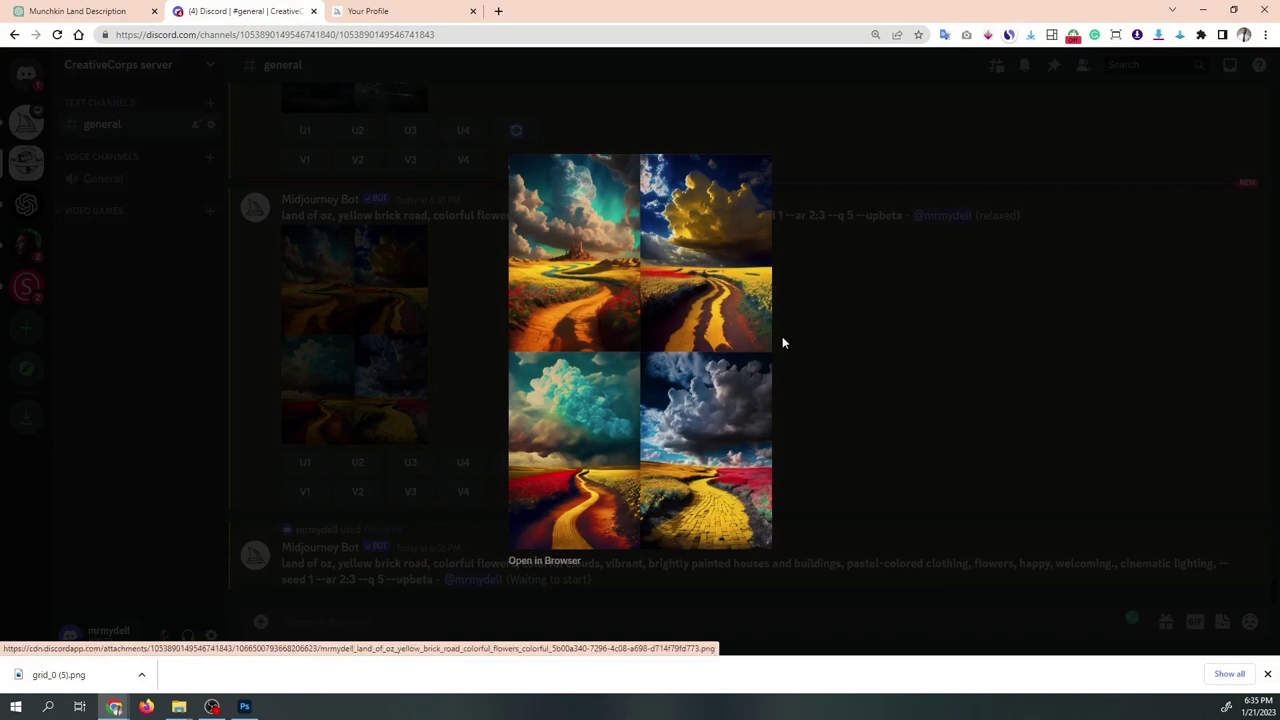
left_click(820, 351)
left_click(305, 463)
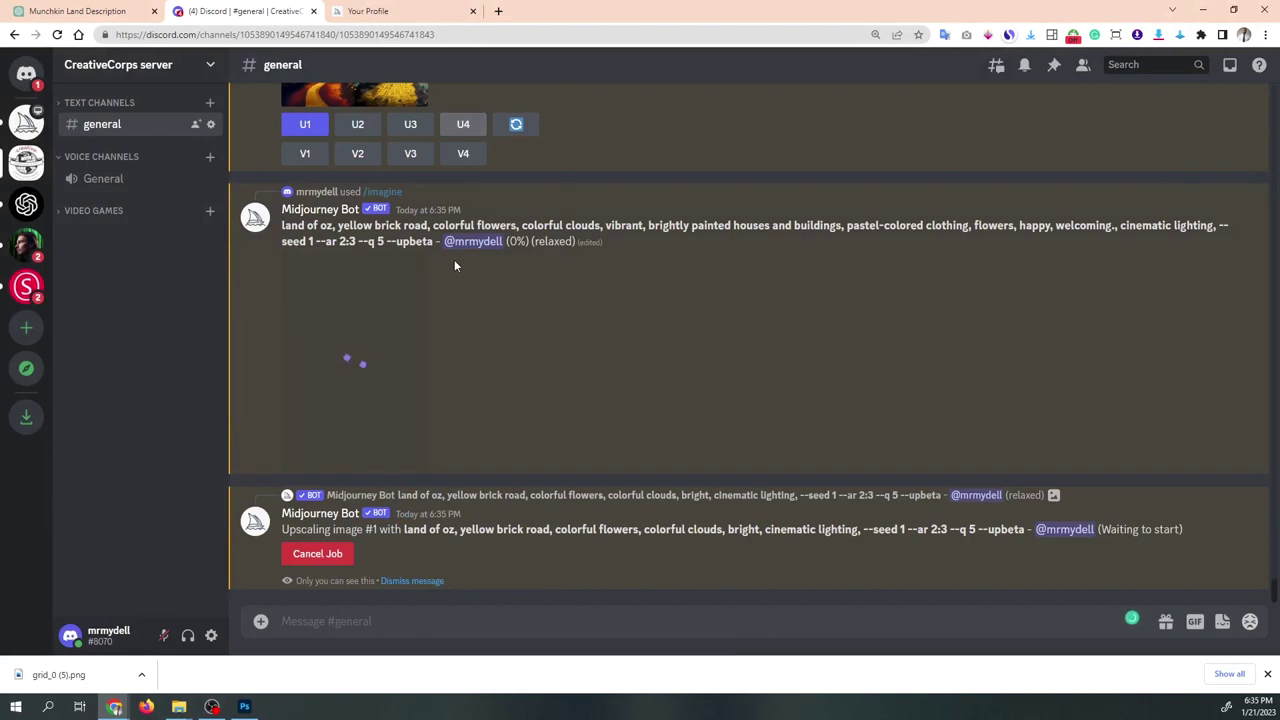
left_click(463, 125)
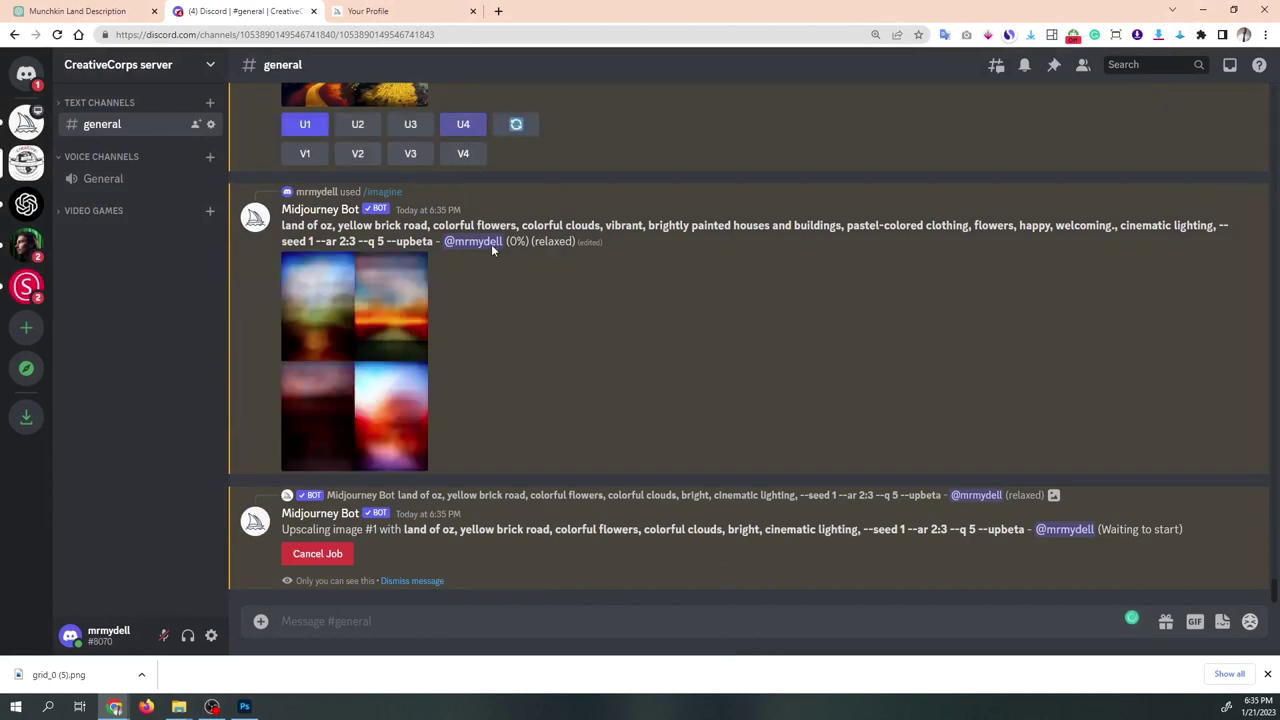
scroll(489, 328, "up", 3)
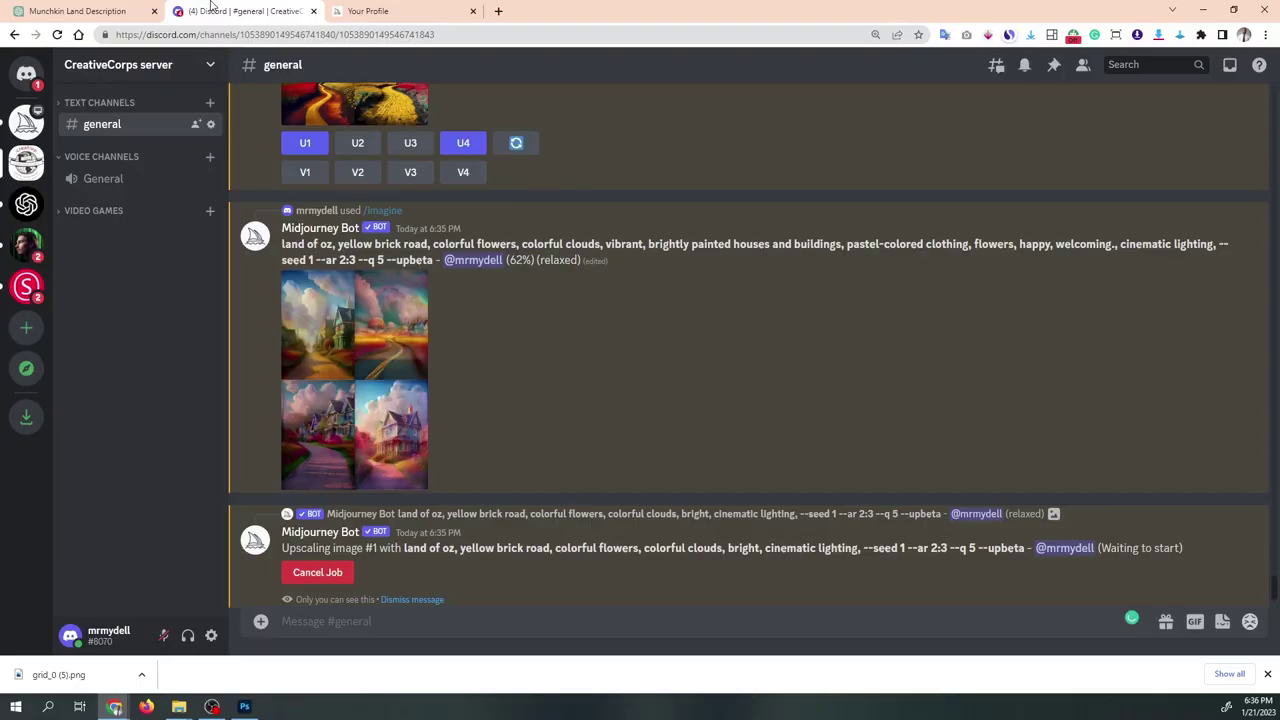
left_click(383, 432)
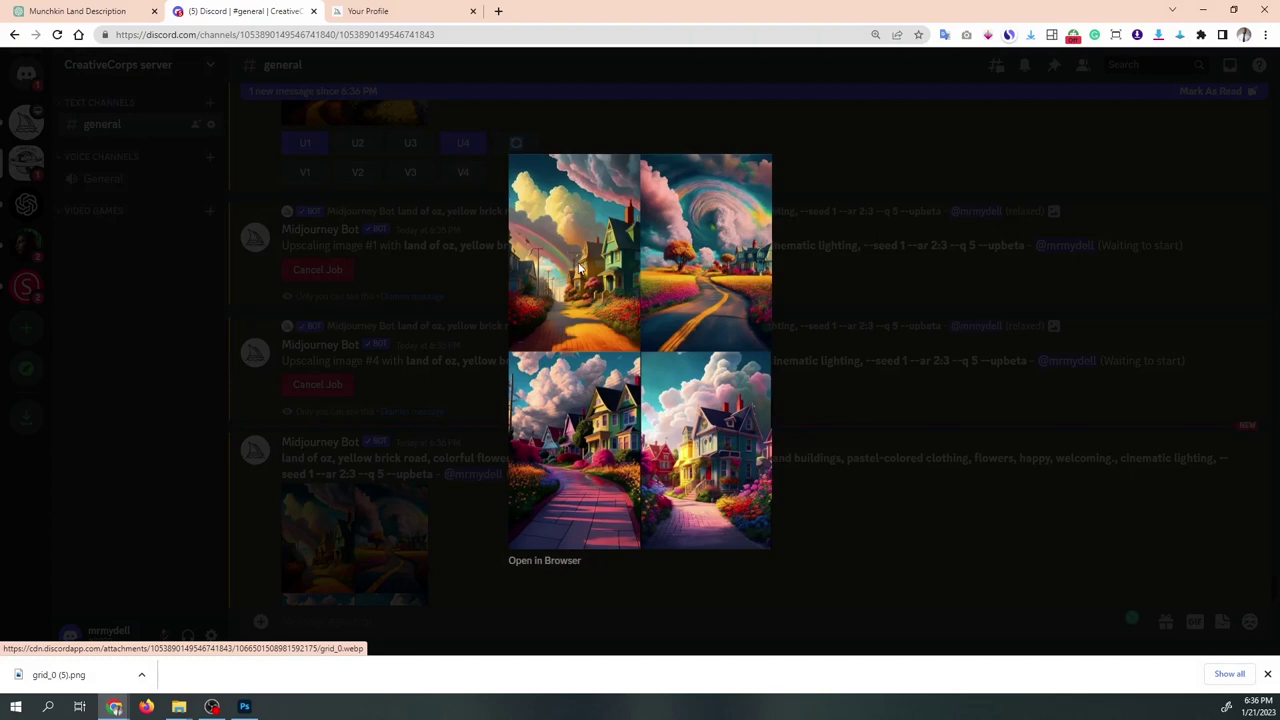
Switch to Photoshop, show Layer 1, hide Layer 1 copy and Layer 2, and add a new empty layer on top.
left_click(244, 707)
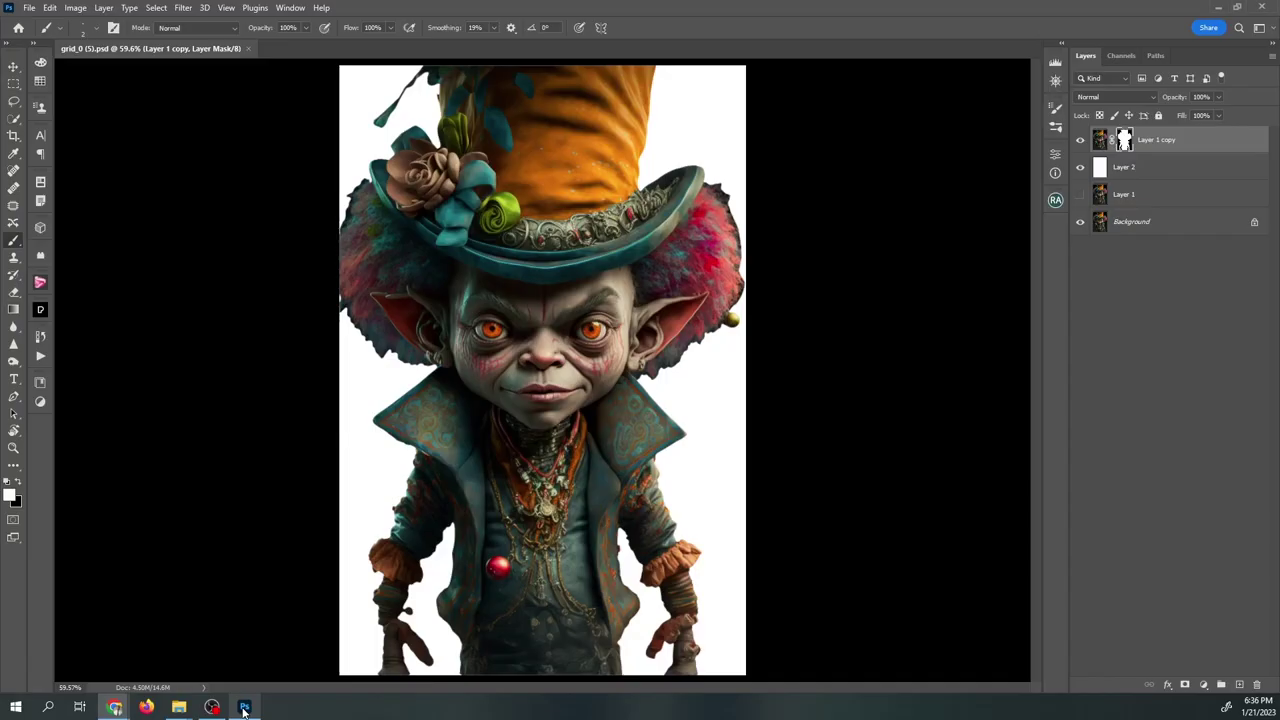
left_click(1081, 195)
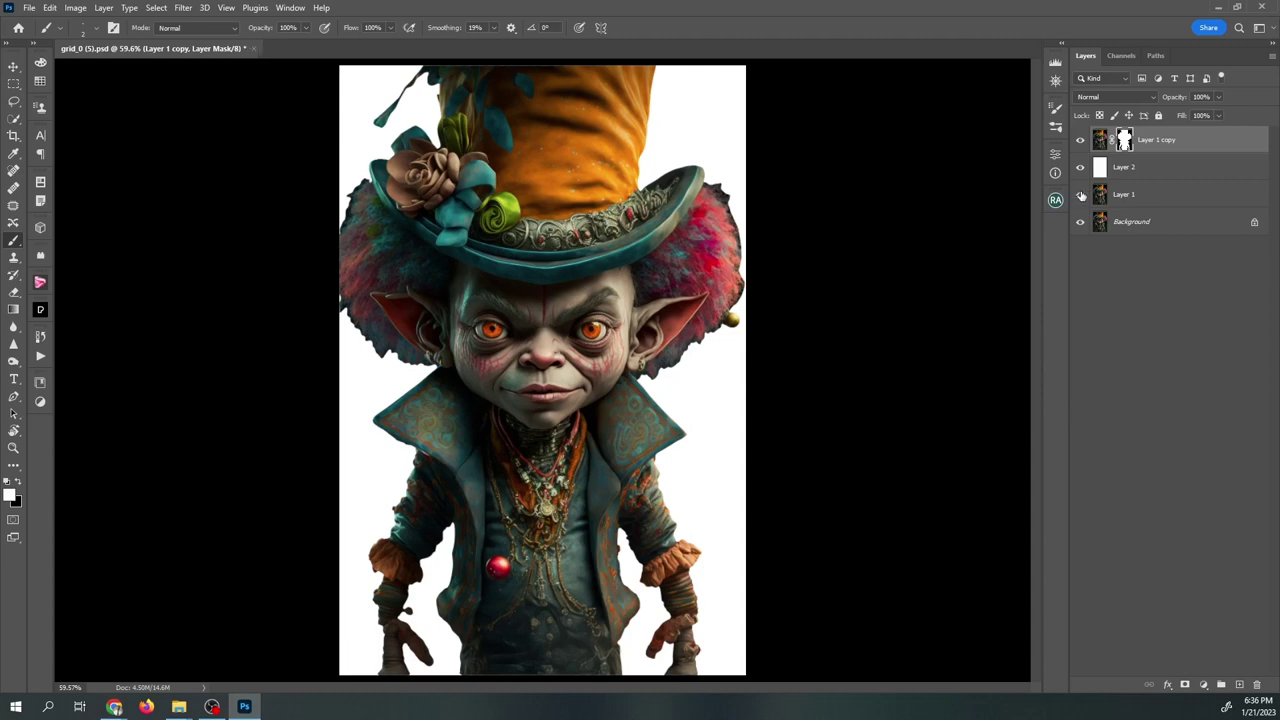
left_click(1079, 141)
left_click(1079, 166)
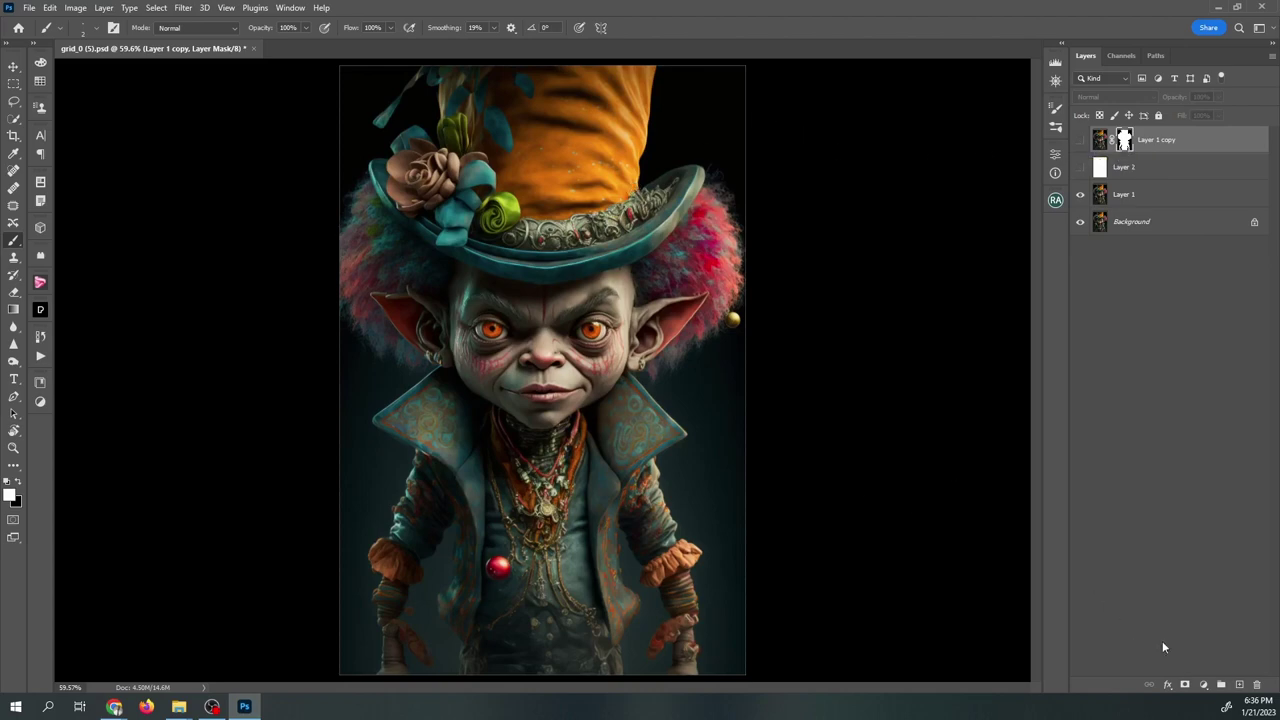
left_click(1240, 684)
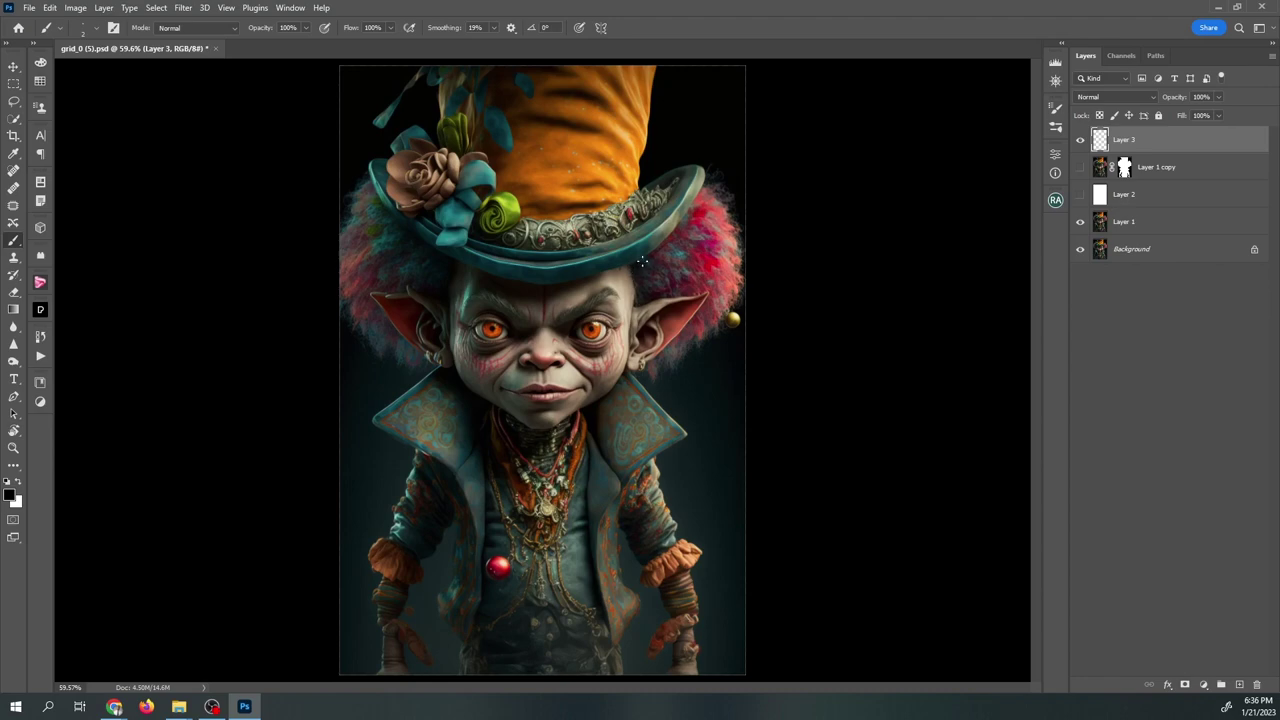
With a thin white brush, circle the hair and hat brim on the right and sketch light-direction strokes across the hat, temple and ear.
key("x")
mouse_move(668, 242)
left_mouse_down()
mouse_move(634, 270)
mouse_move(647, 288)
left_mouse_up()
left_click_drag(670, 218, 666, 240)
scroll(686, 240, "up", 5)
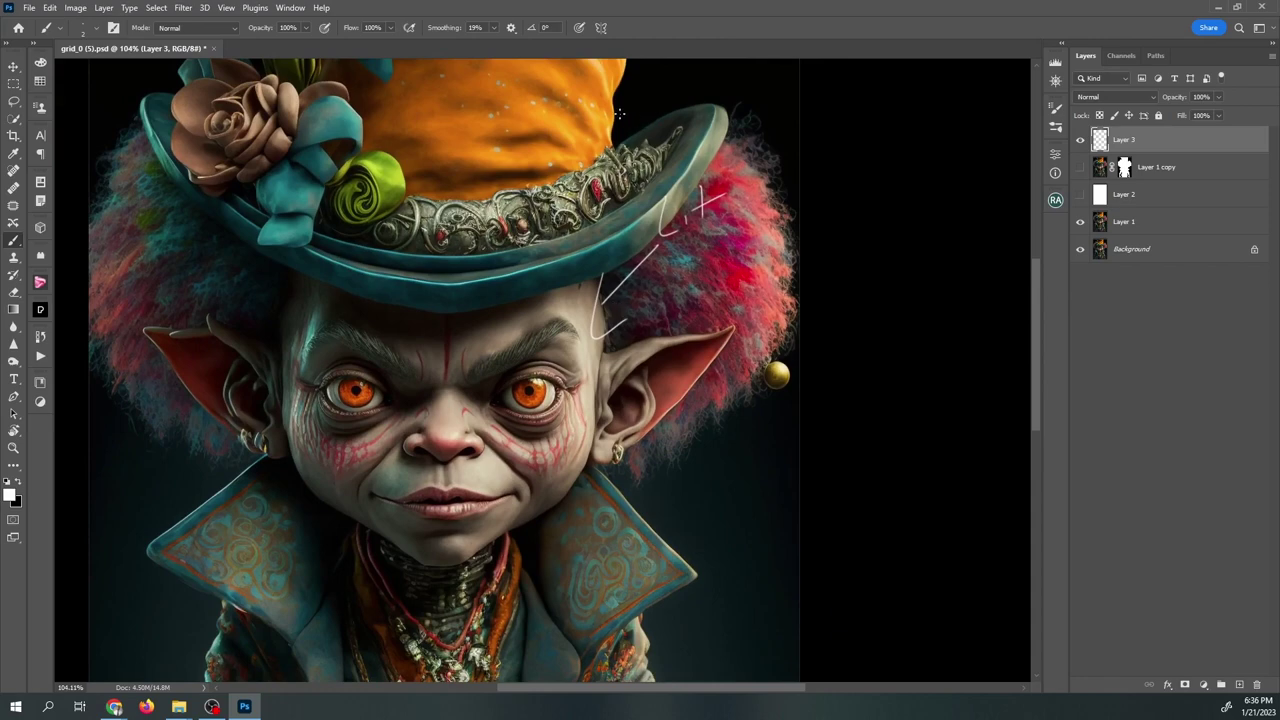
mouse_move(620, 114)
left_mouse_down()
mouse_move(636, 266)
mouse_move(720, 72)
mouse_move(688, 342)
mouse_move(740, 135)
left_mouse_up()
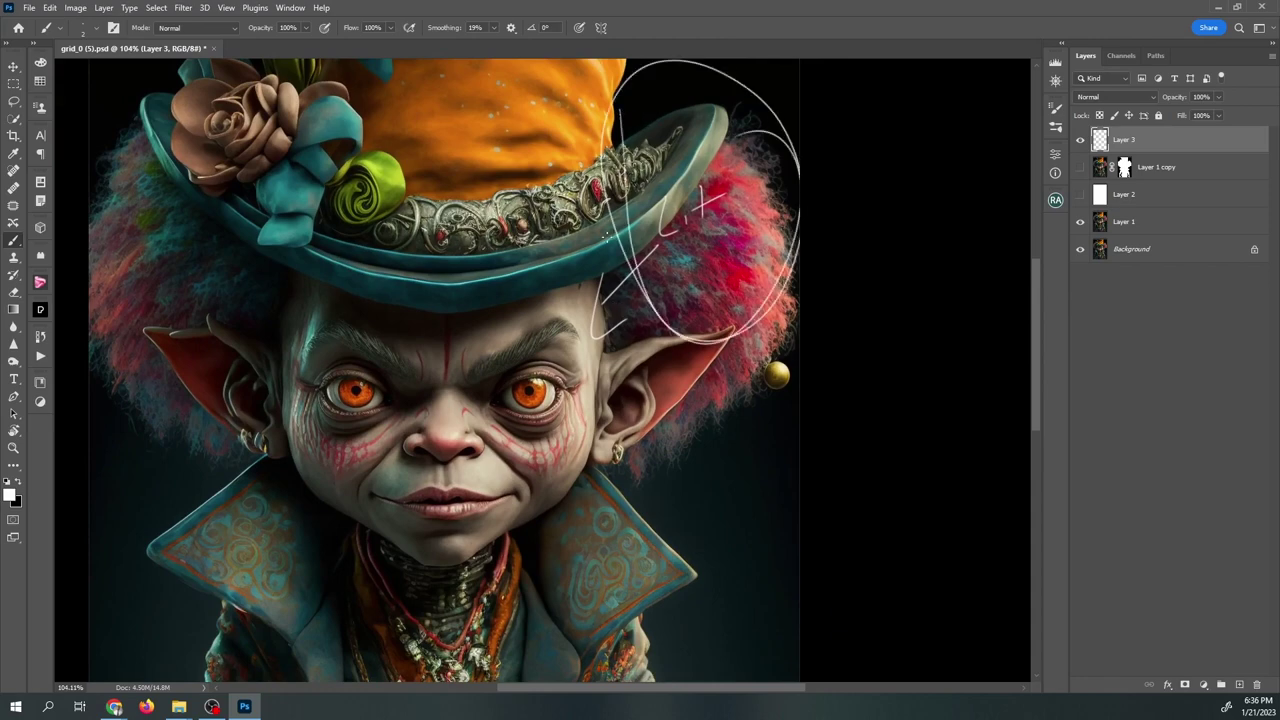
left_click_drag(607, 205, 498, 235)
left_click_drag(602, 250, 532, 305)
left_click_drag(630, 290, 597, 404)
left_click_drag(666, 356, 606, 420)
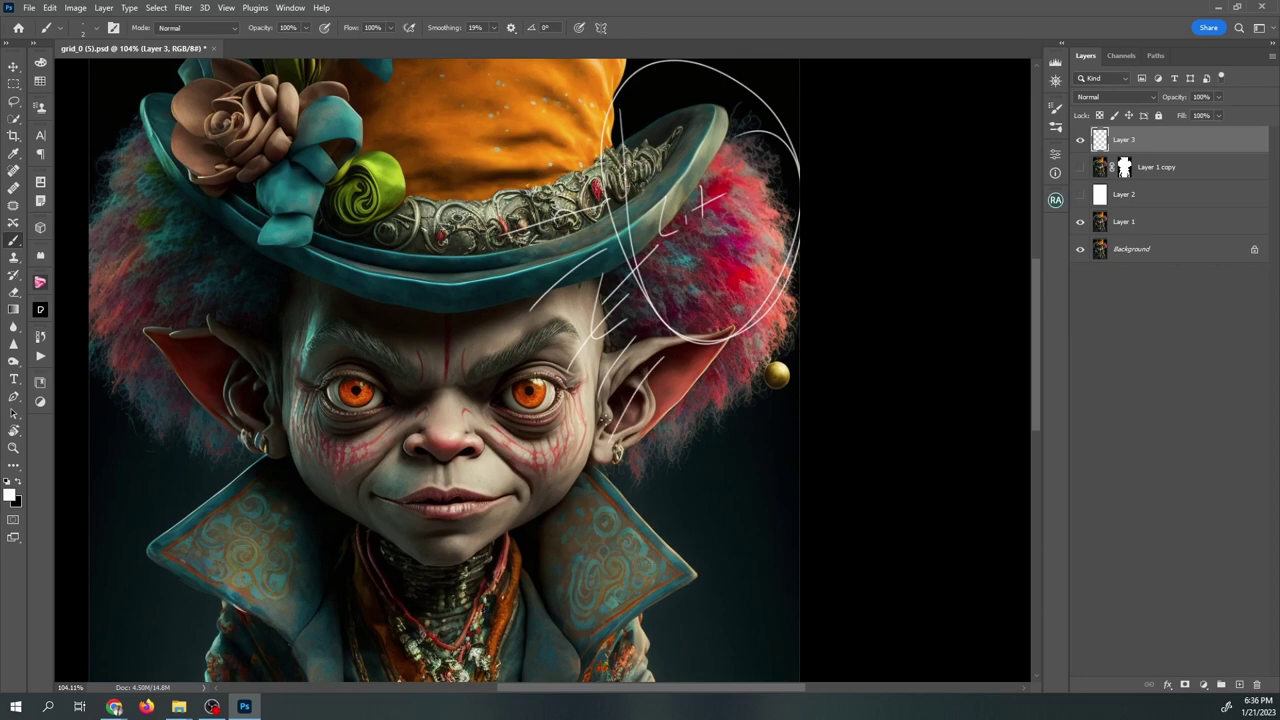
Circle the reflections in both eyes, add an arrow toward the left temple, and outline the highlights on the left temple, cheek and ear.
left_click_drag(546, 392, 532, 374)
mouse_move(370, 376)
left_mouse_down()
mouse_move(435, 433)
mouse_move(505, 445)
left_mouse_up()
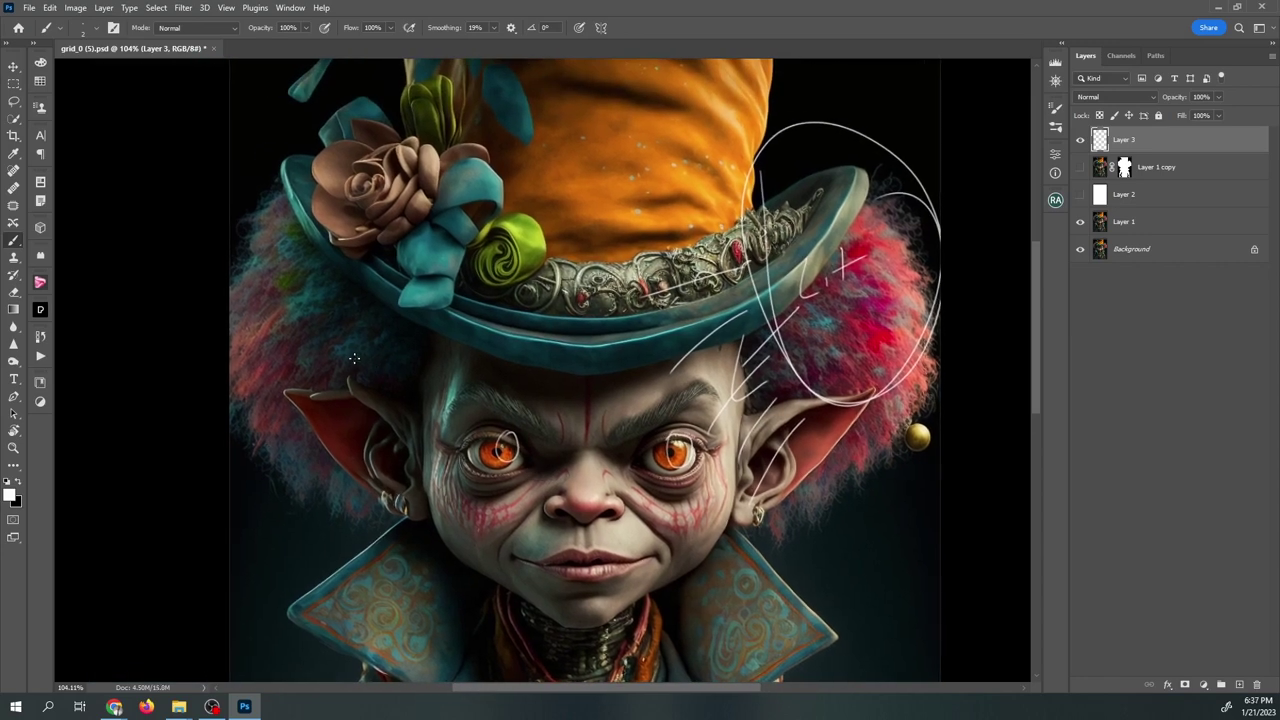
mouse_move(354, 358)
left_mouse_down()
mouse_move(409, 392)
mouse_move(380, 400)
left_mouse_up()
mouse_move(452, 372)
left_mouse_down()
mouse_move(429, 421)
mouse_move(458, 370)
left_mouse_up()
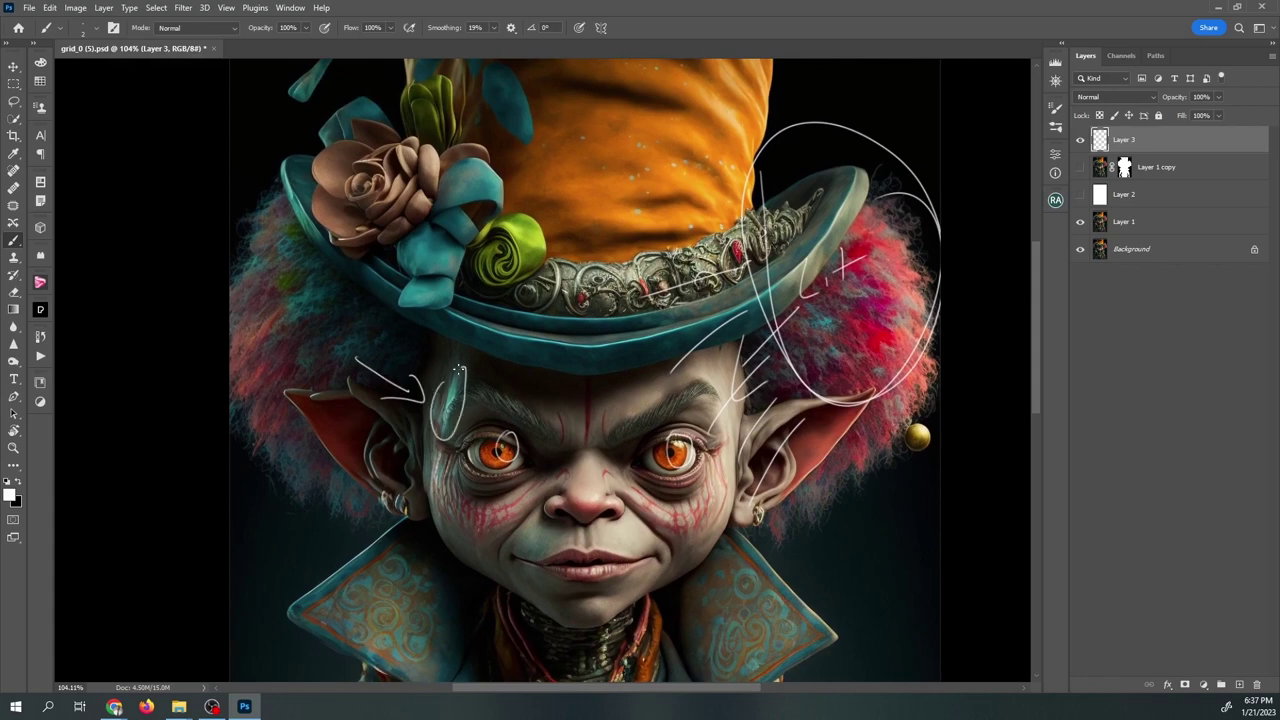
left_click_drag(427, 459, 462, 472)
mouse_move(281, 389)
left_mouse_down()
mouse_move(283, 425)
mouse_move(323, 381)
mouse_move(331, 463)
mouse_move(364, 464)
mouse_move(372, 495)
left_mouse_up()
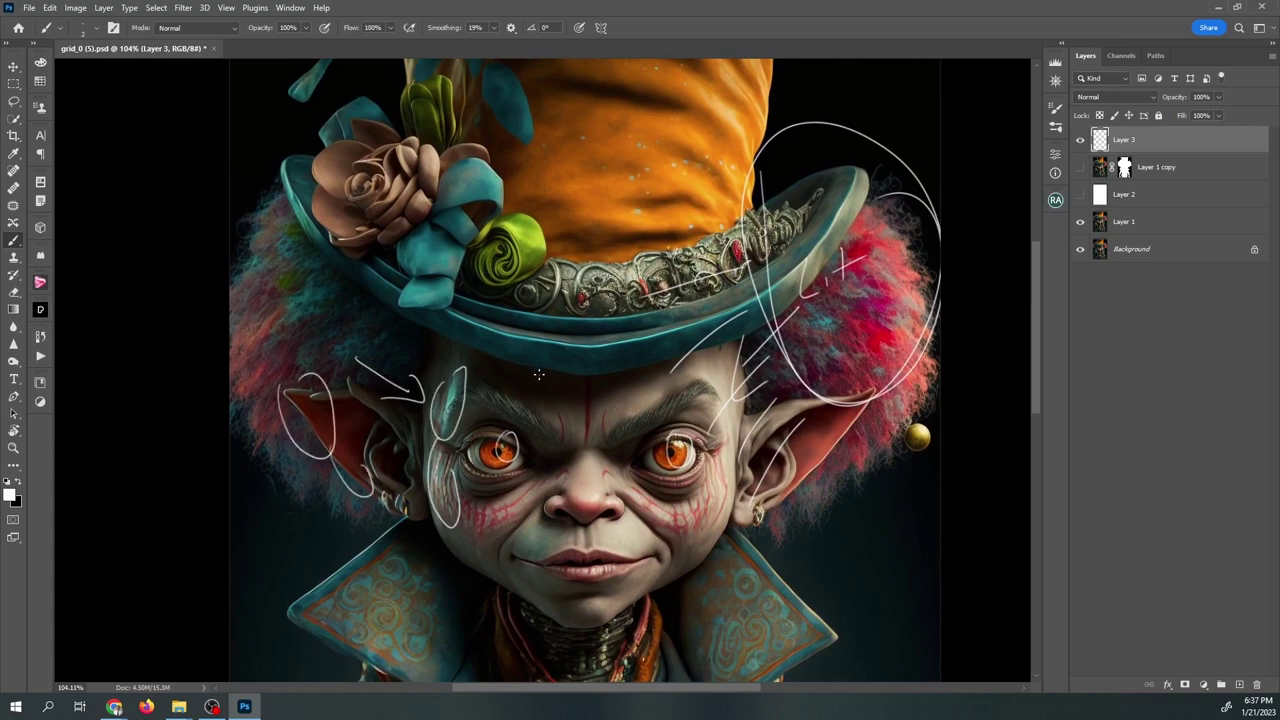
Sketch two more light-direction arrows, one below the right ear pointing toward the neck and one over the left hair pointing toward the face.
left_click_drag(531, 385, 506, 191)
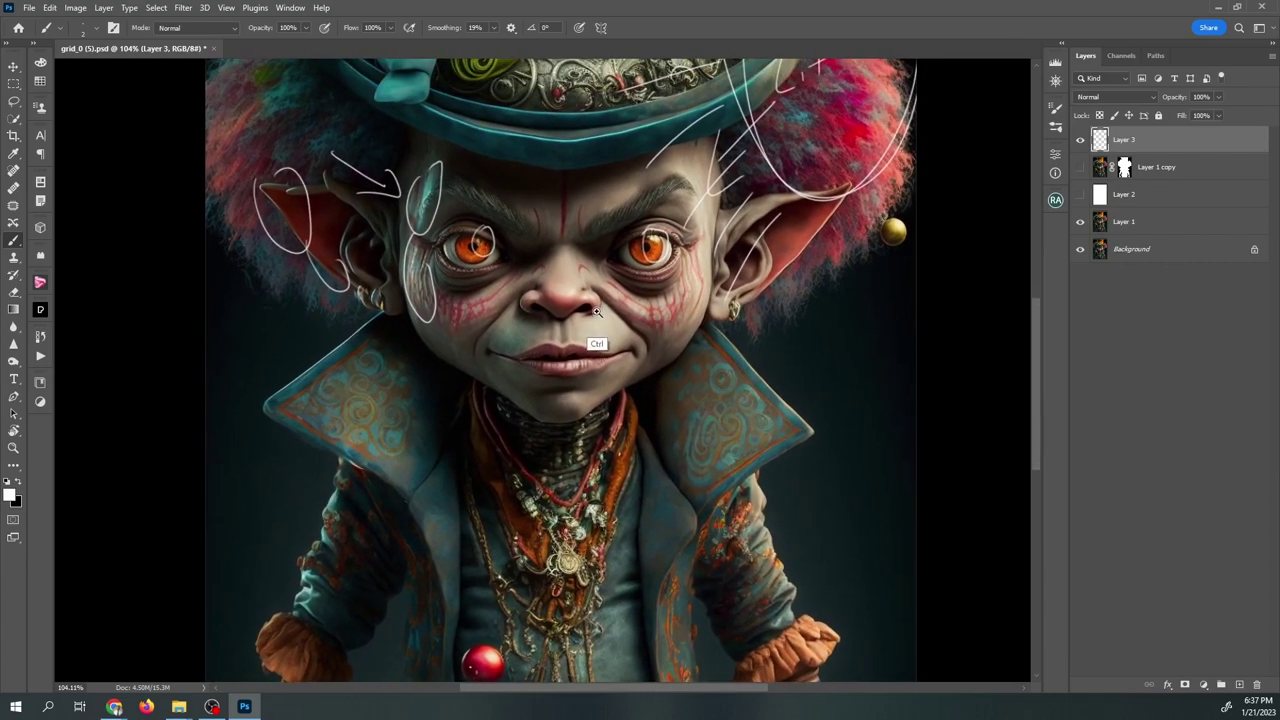
scroll(531, 325, "down", 5)
scroll(531, 325, "up", 3)
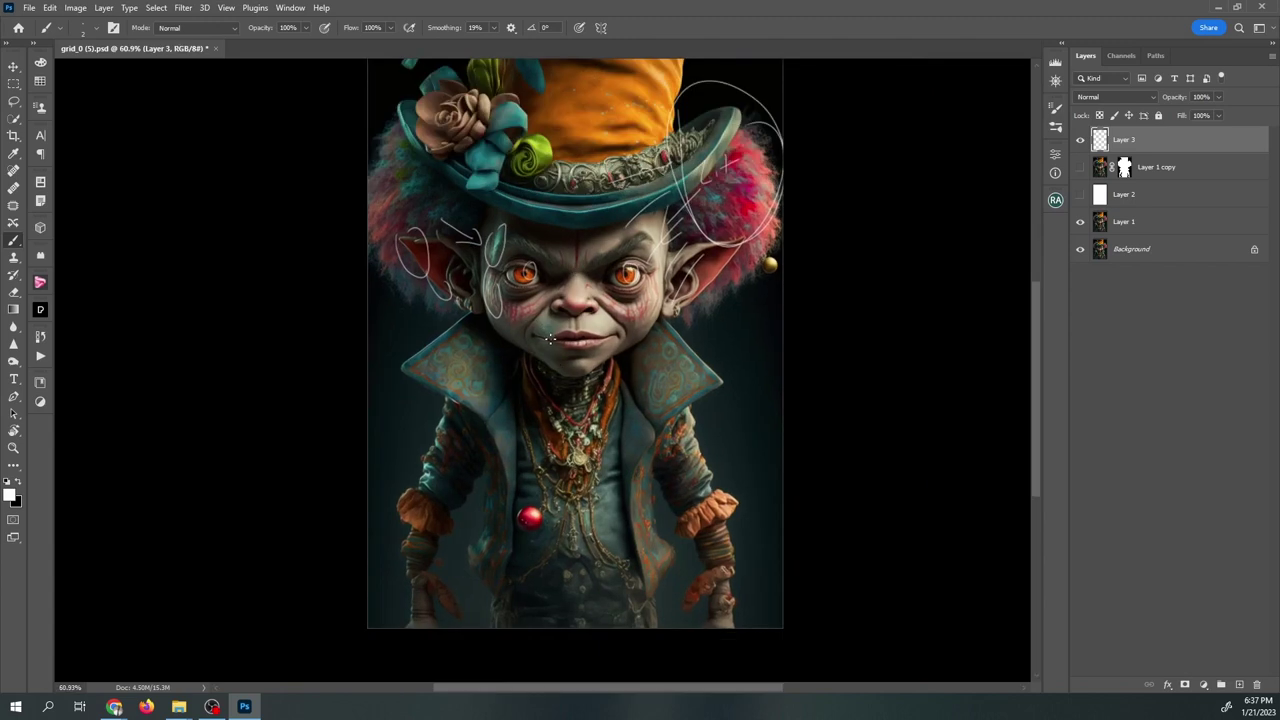
left_click_drag(563, 322, 547, 369)
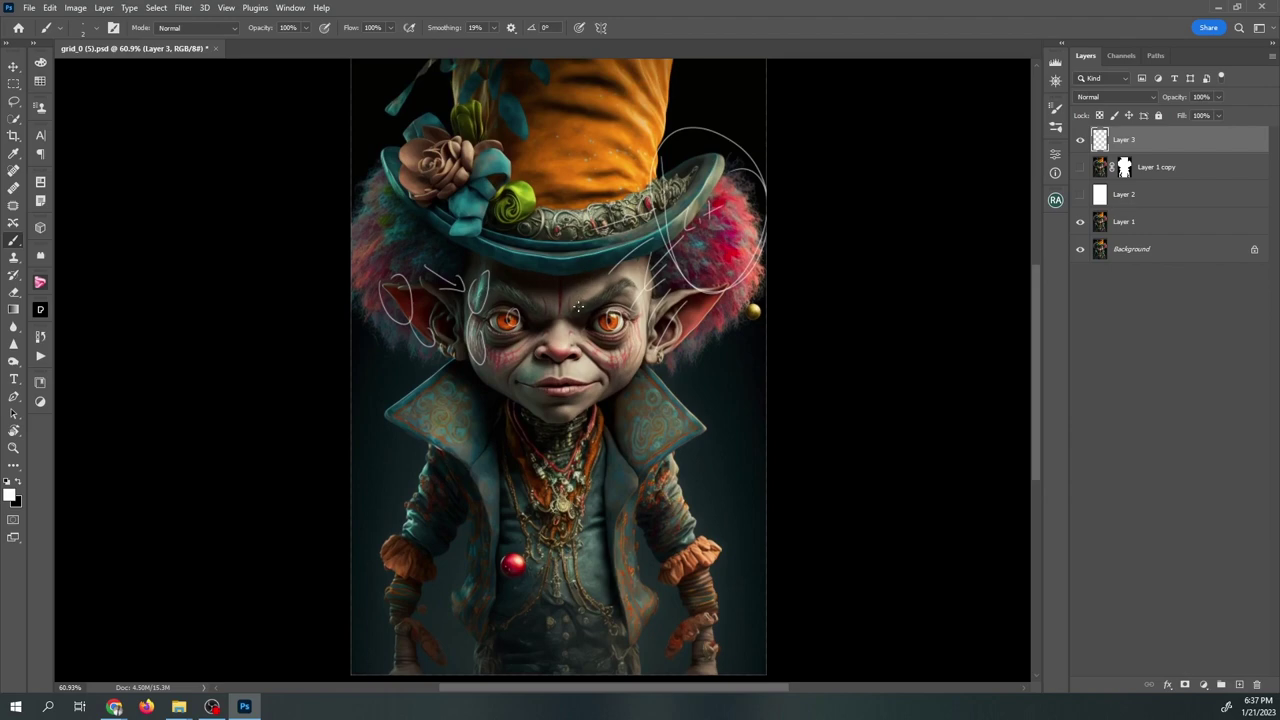
left_click_drag(572, 250, 557, 282)
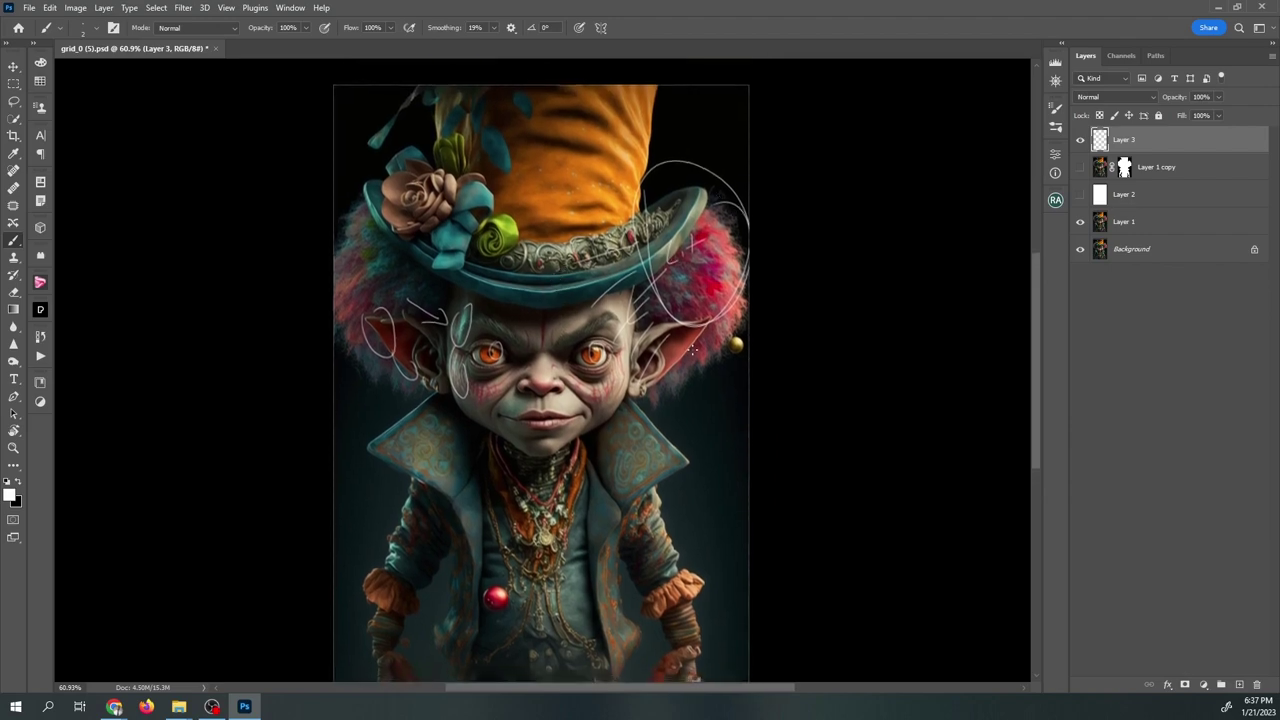
mouse_move(686, 389)
left_mouse_down()
mouse_move(660, 416)
mouse_move(684, 423)
left_mouse_up()
left_click_drag(346, 261, 391, 287)
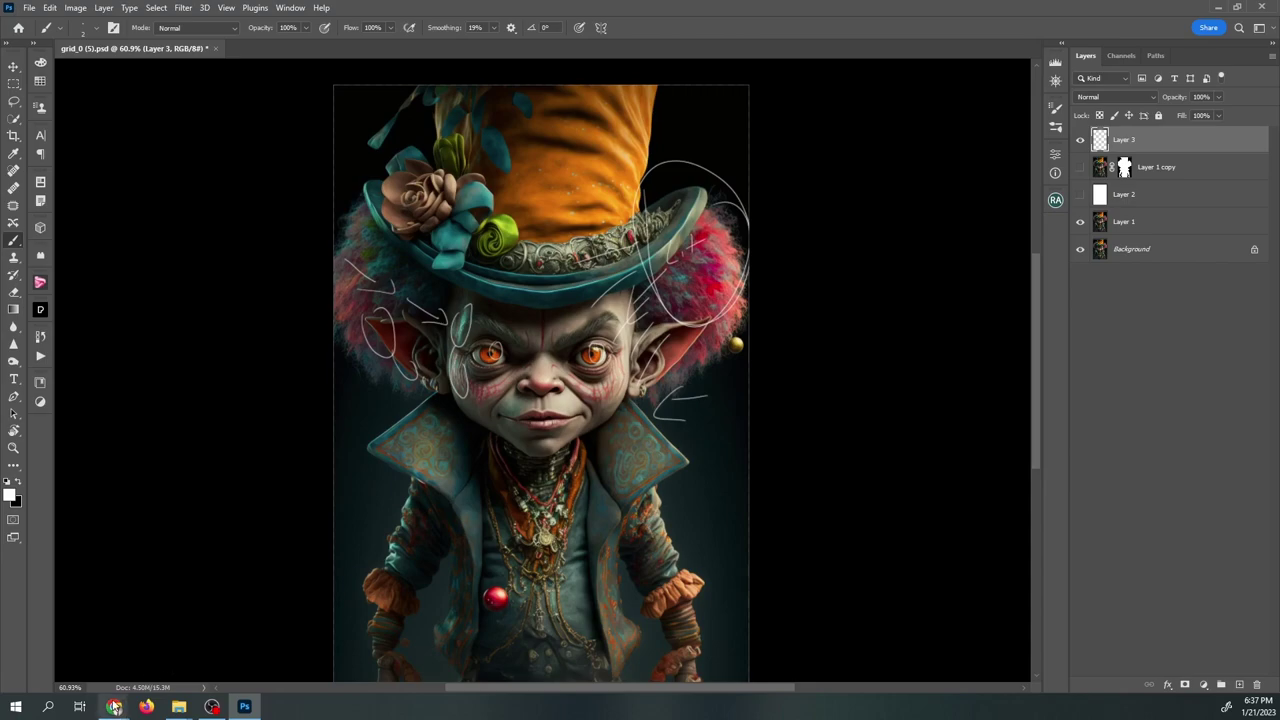
Switch back to Discord in Chrome to examine the enlarged grid of house scenes.
mouse_move(114, 706)
left_click(489, 668)
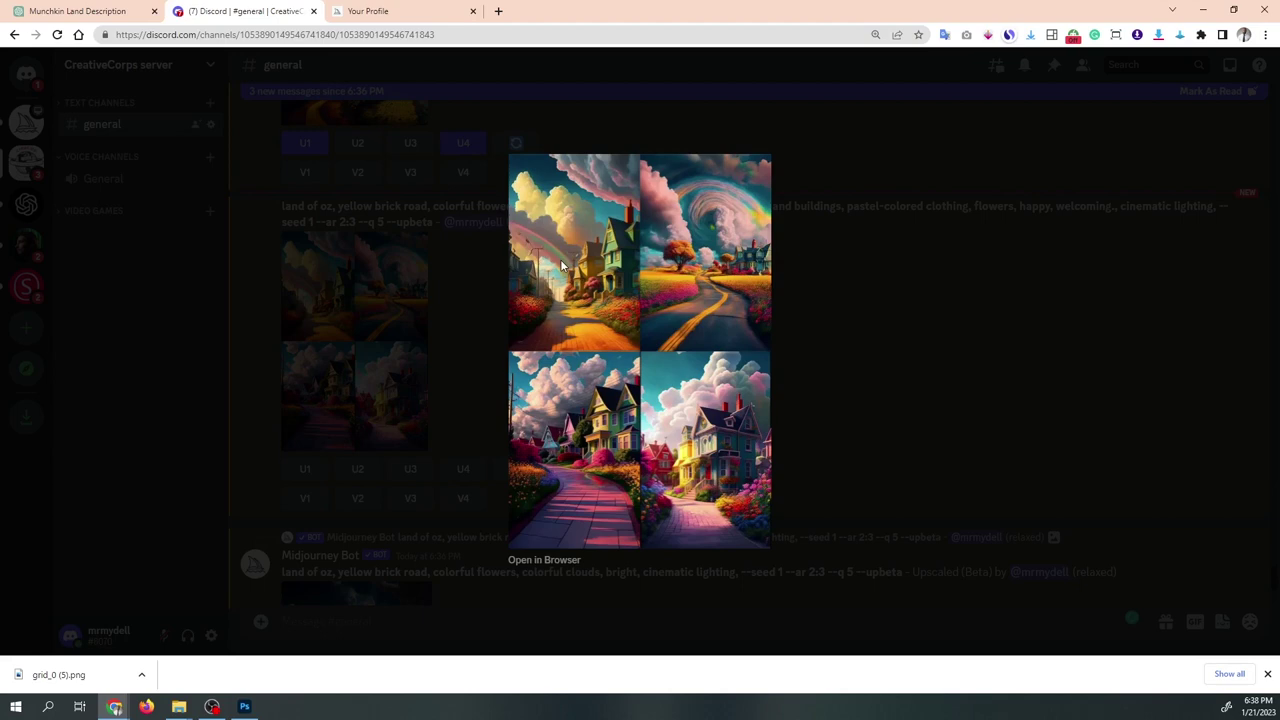
Close the enlarged house-scene grid, request an upscale of its first image, and look over the upscaled landscapes below it.
left_click(829, 317)
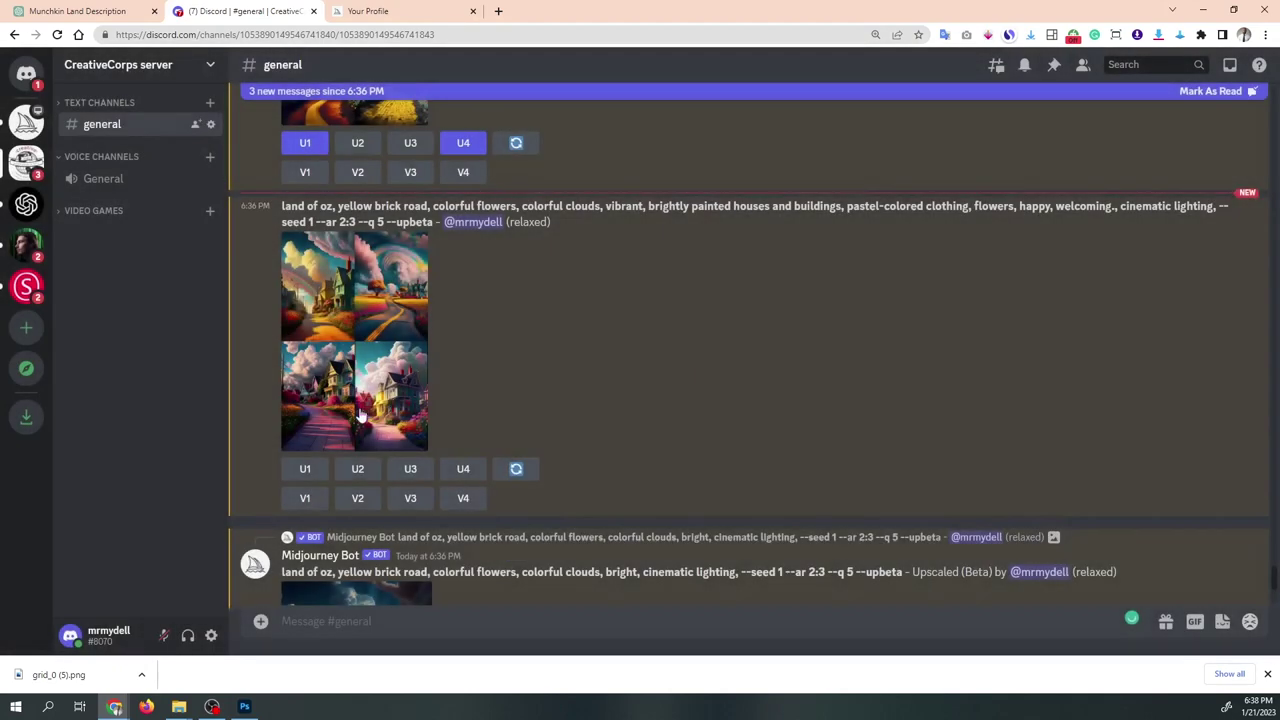
left_click(310, 472)
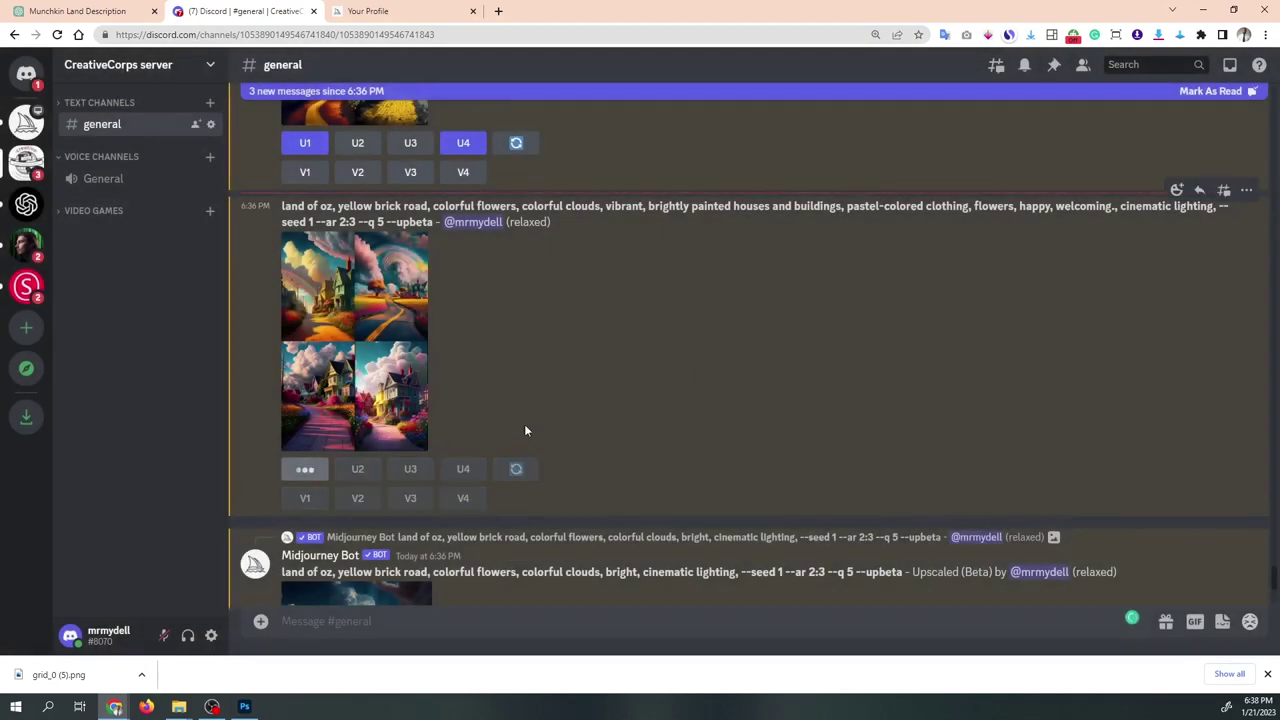
scroll(460, 380, "down", 5)
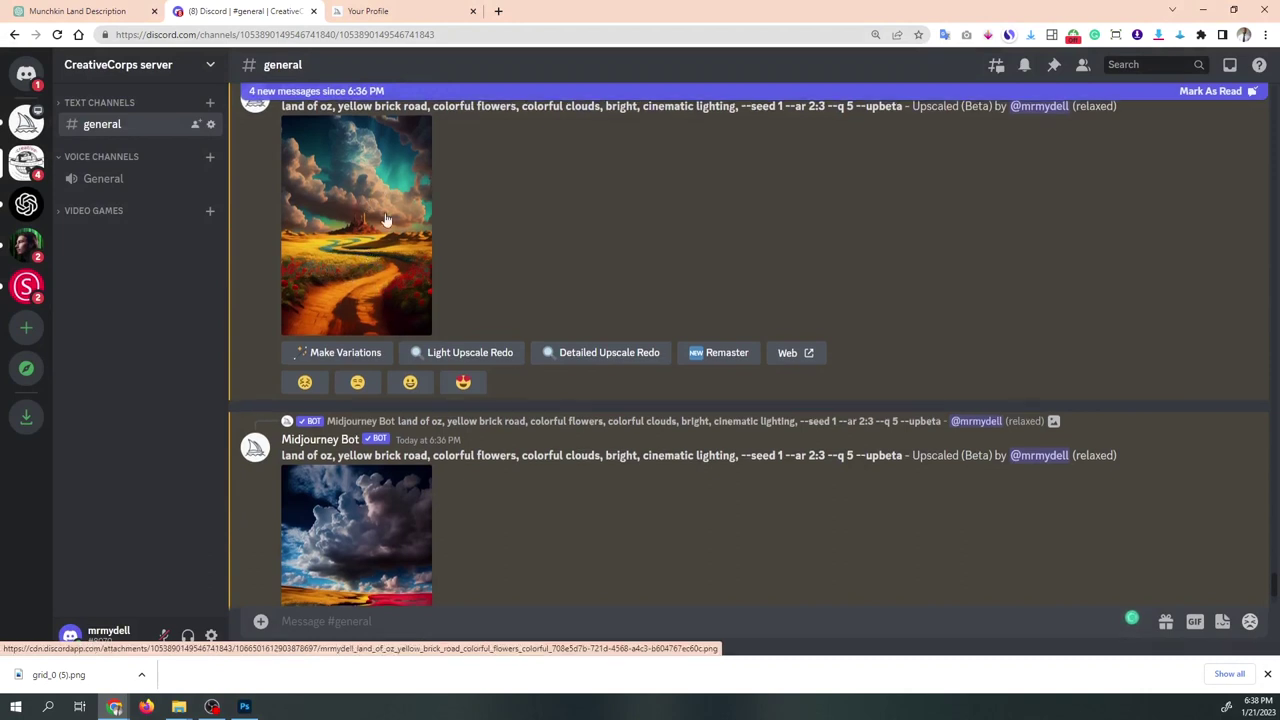
scroll(385, 225, "up", 1)
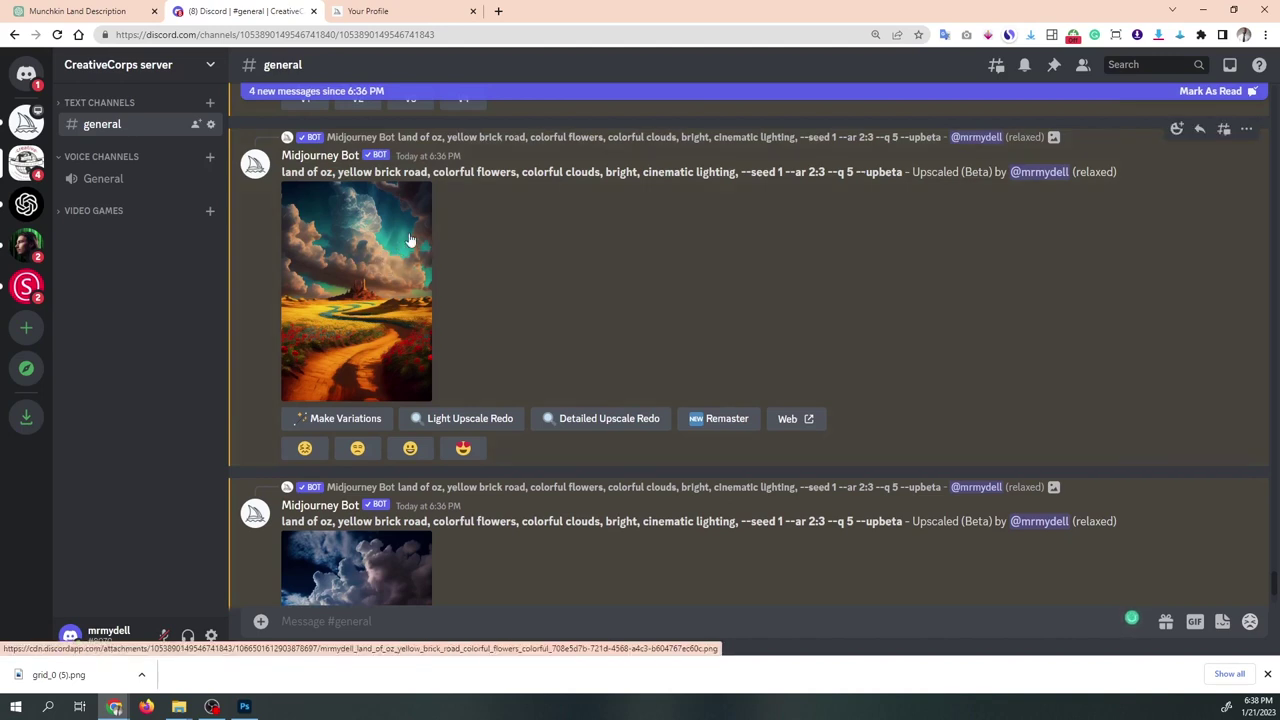
scroll(376, 290, "down", 3)
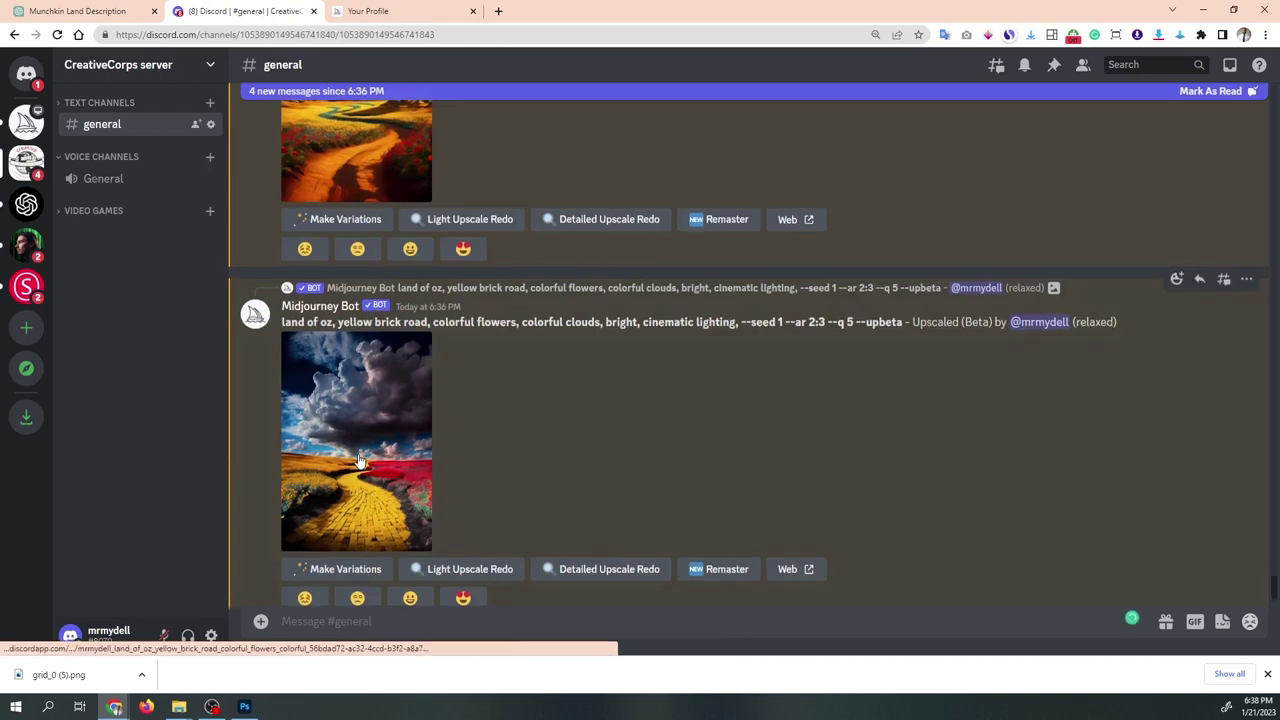
scroll(358, 456, "up", 2)
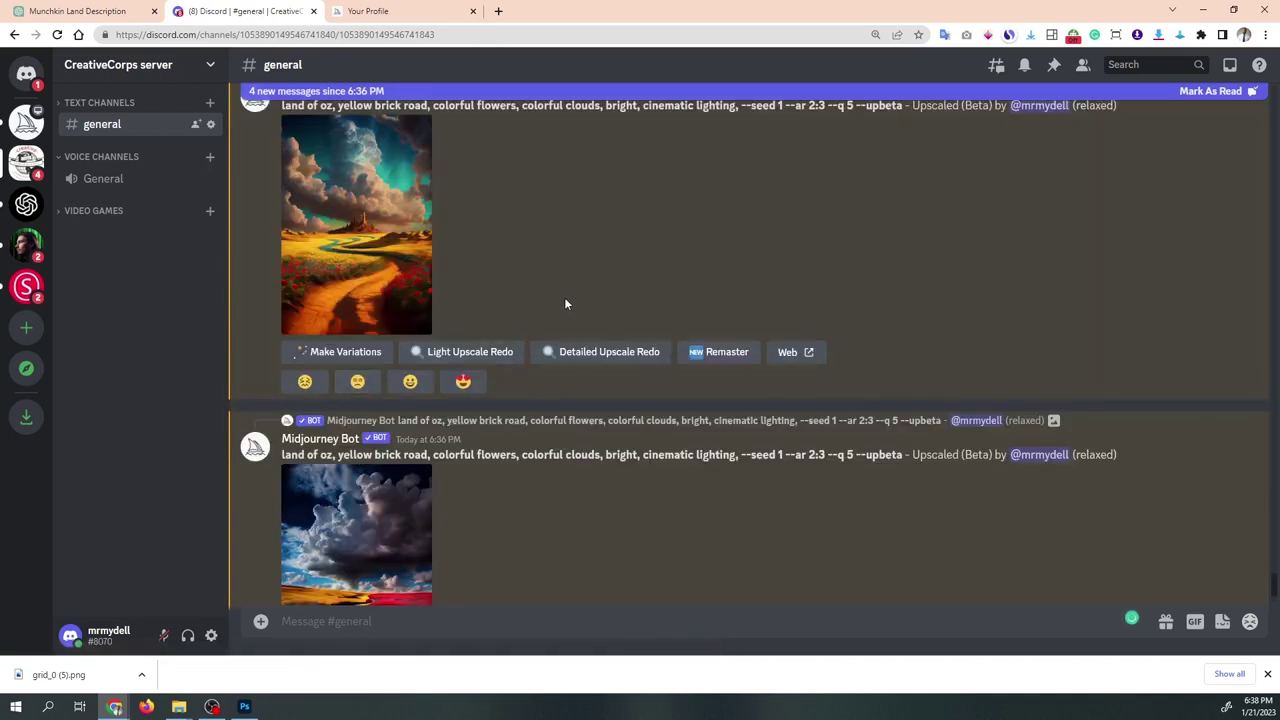
Switch to the Midjourney profile page, close the enlarged munchkin image, and clear the "the wiz" search.
left_click(354, 9)
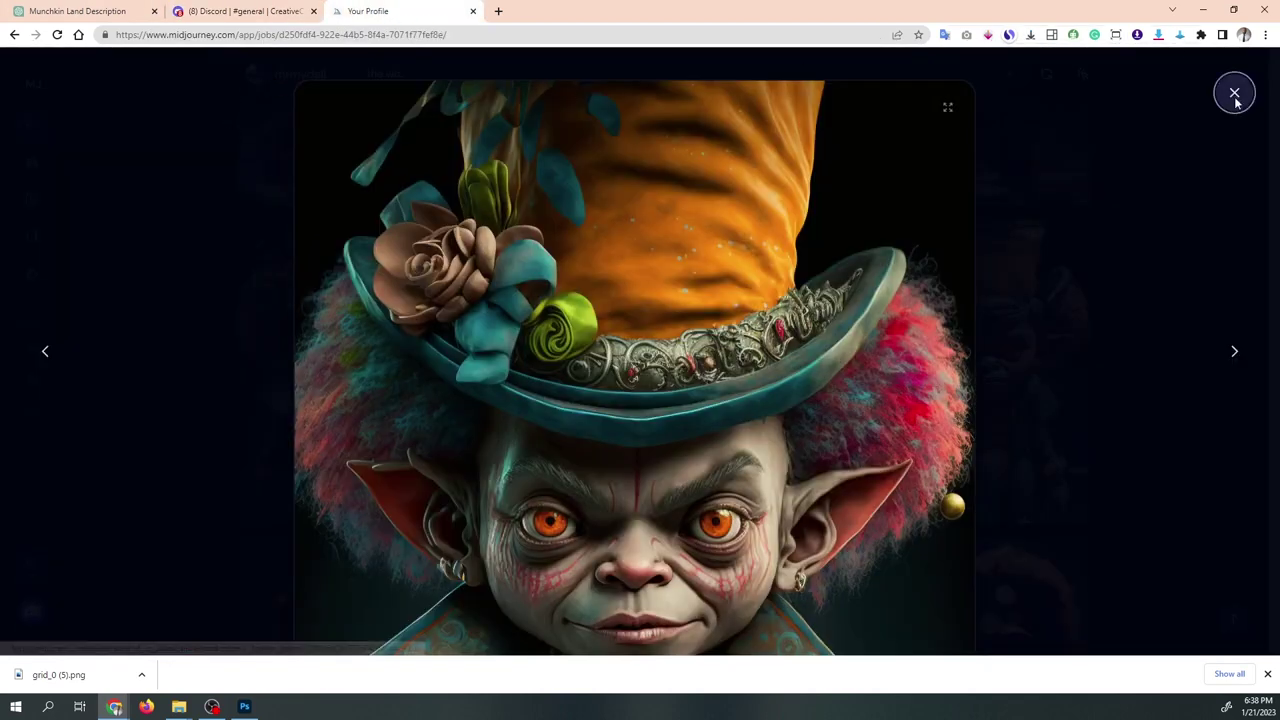
left_click(1235, 94)
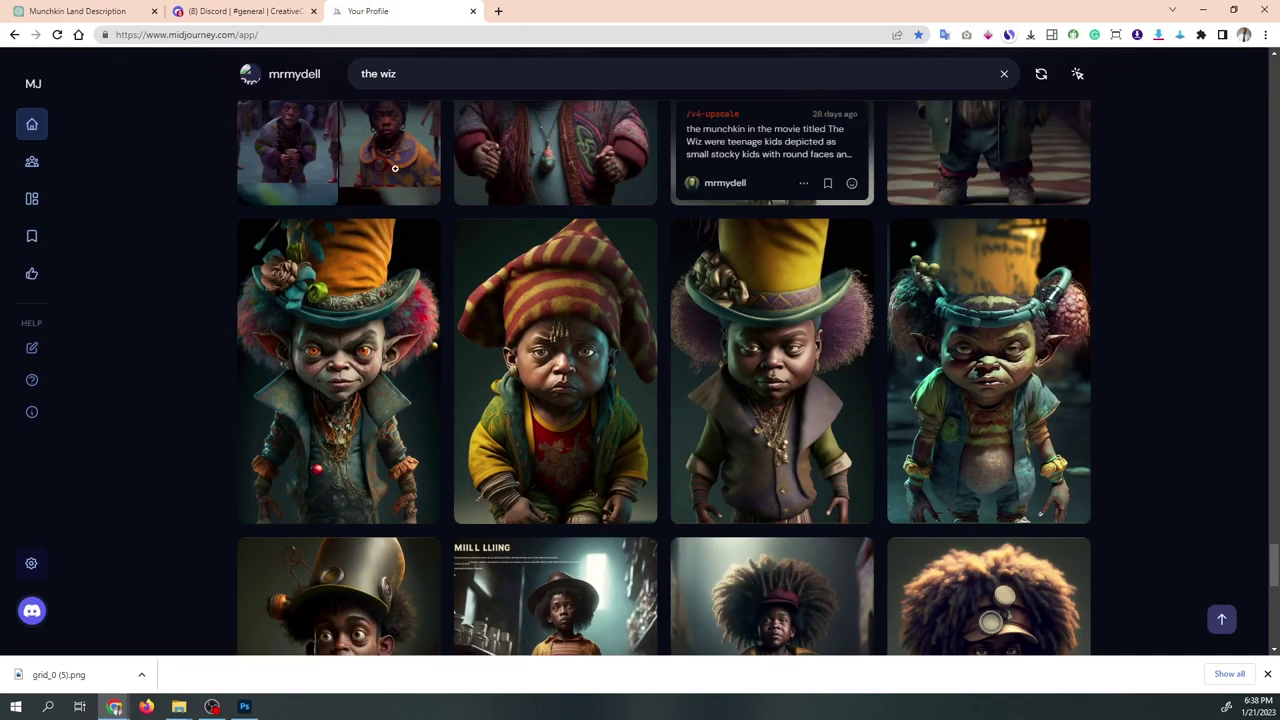
left_click(1005, 75)
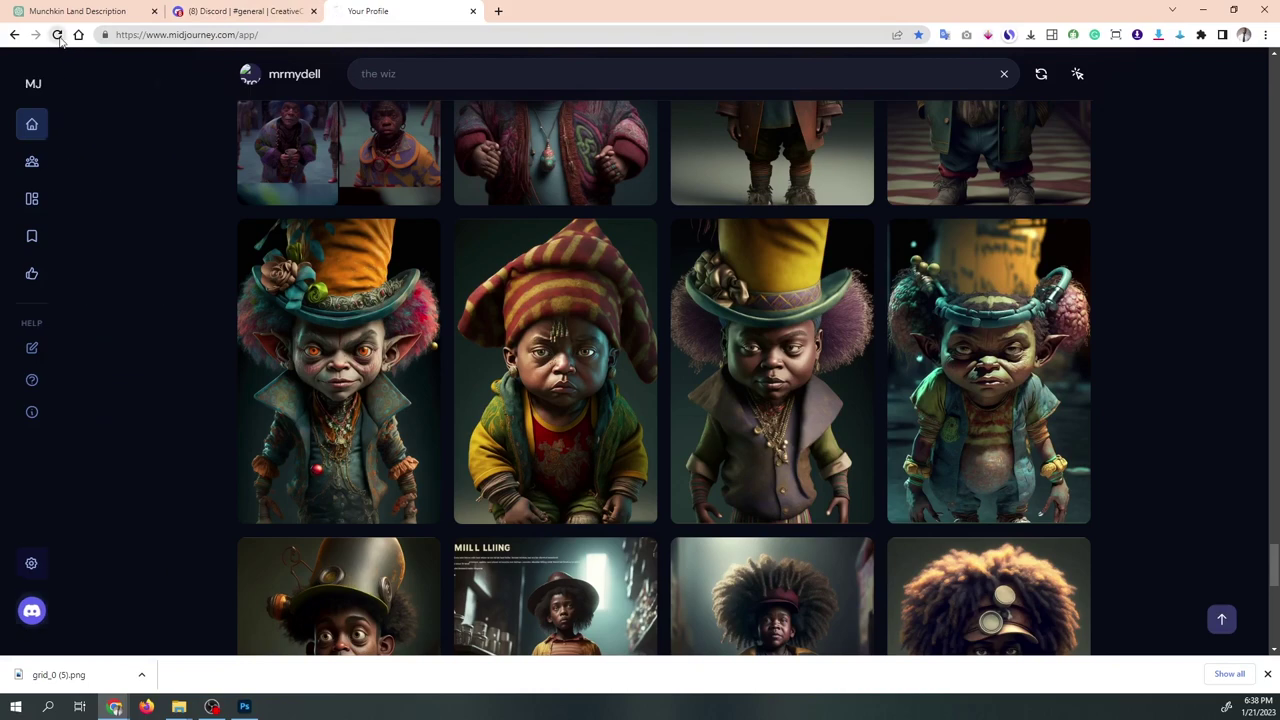
Return to the Discord channel and copy the prompt text of the brightly painted houses grid, through "--q 5".
left_click(228, 8)
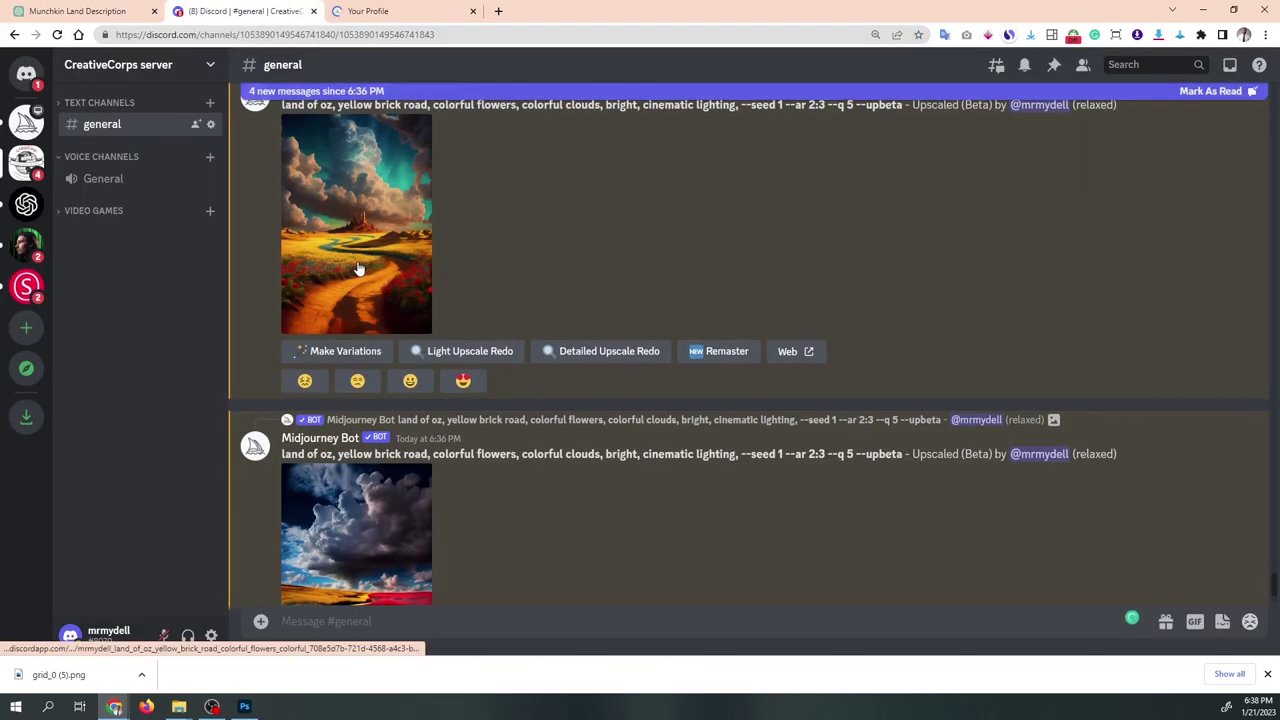
scroll(357, 262, "down", 3)
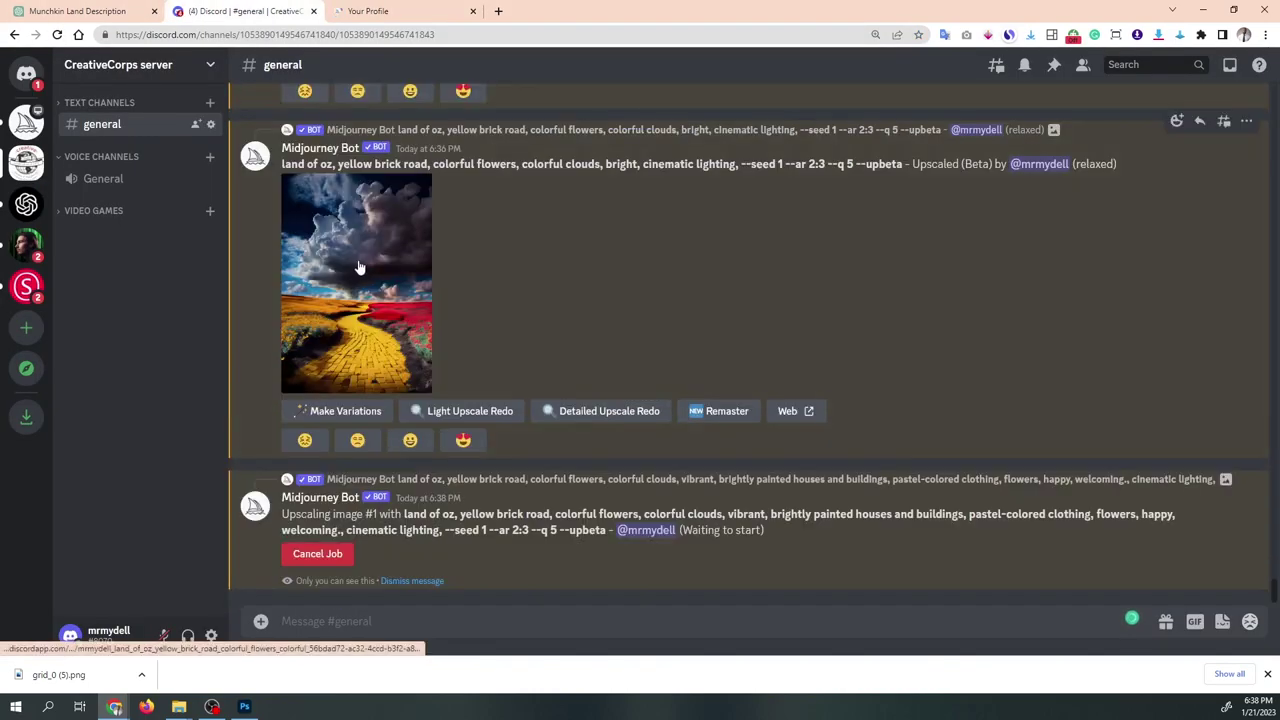
scroll(362, 263, "up", 5)
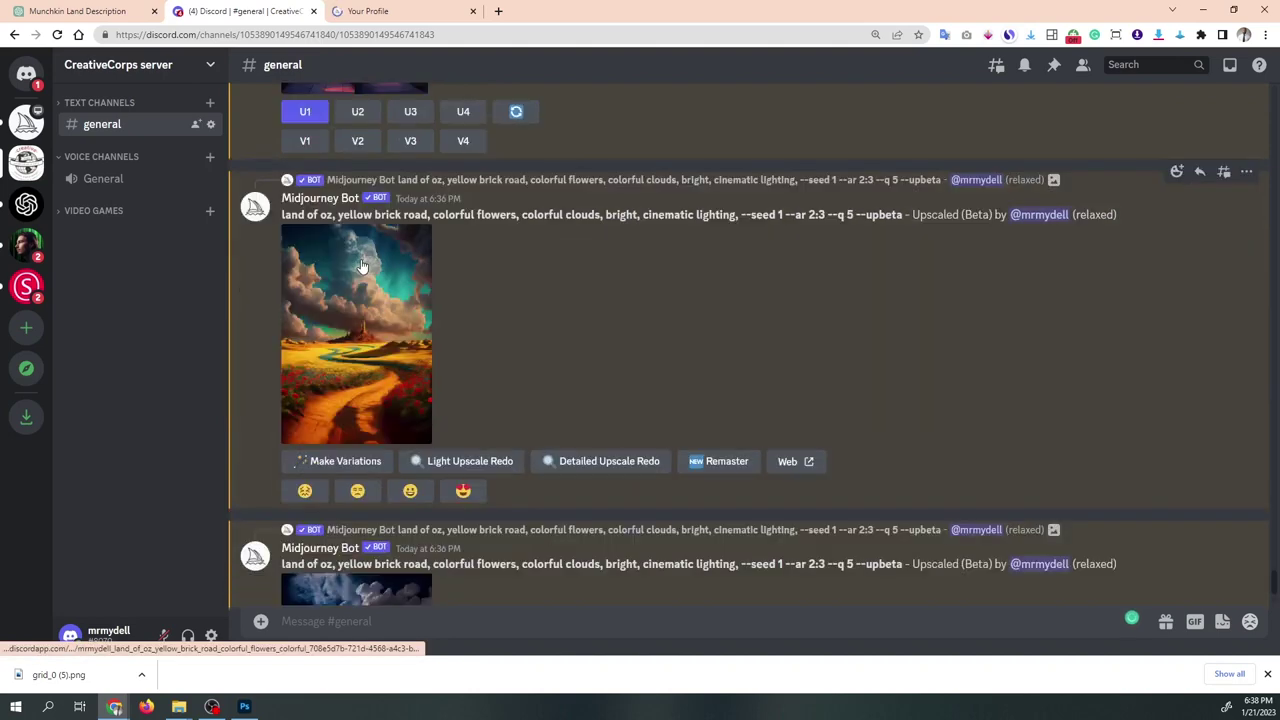
scroll(400, 280, "up", 3)
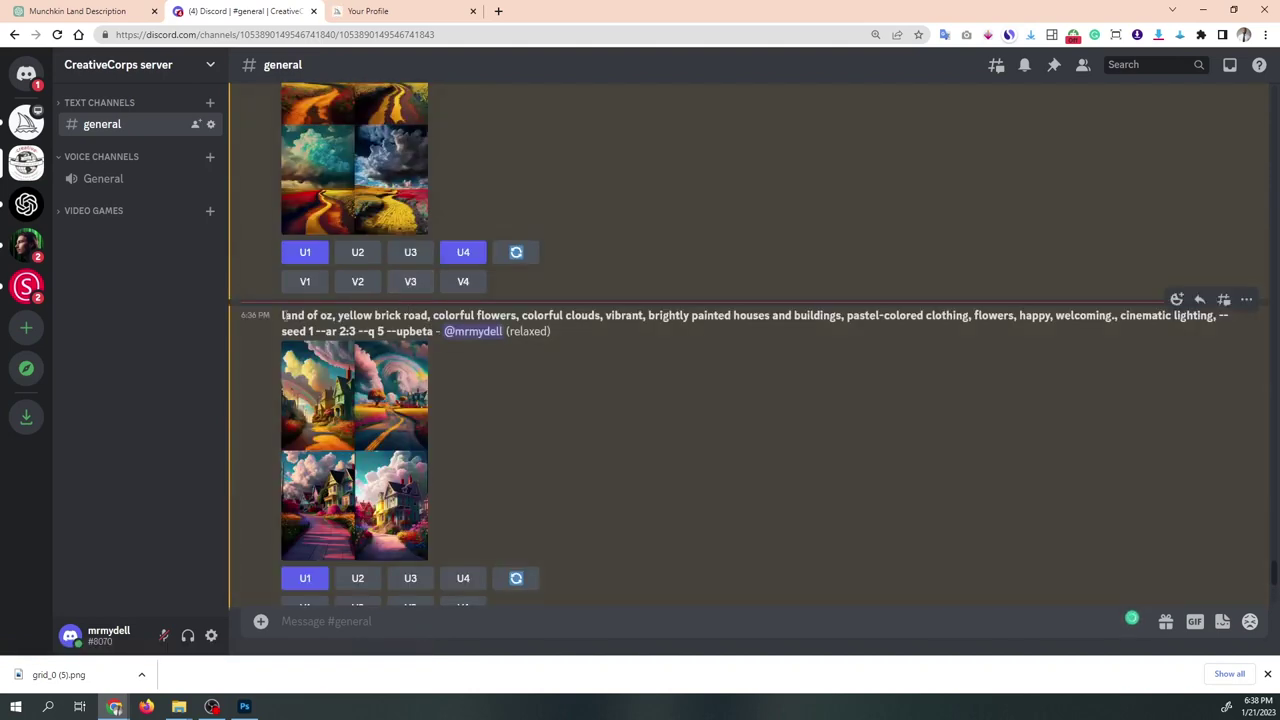
triple_click(300, 318)
key("ctrl+c")
key("ctrl+m")
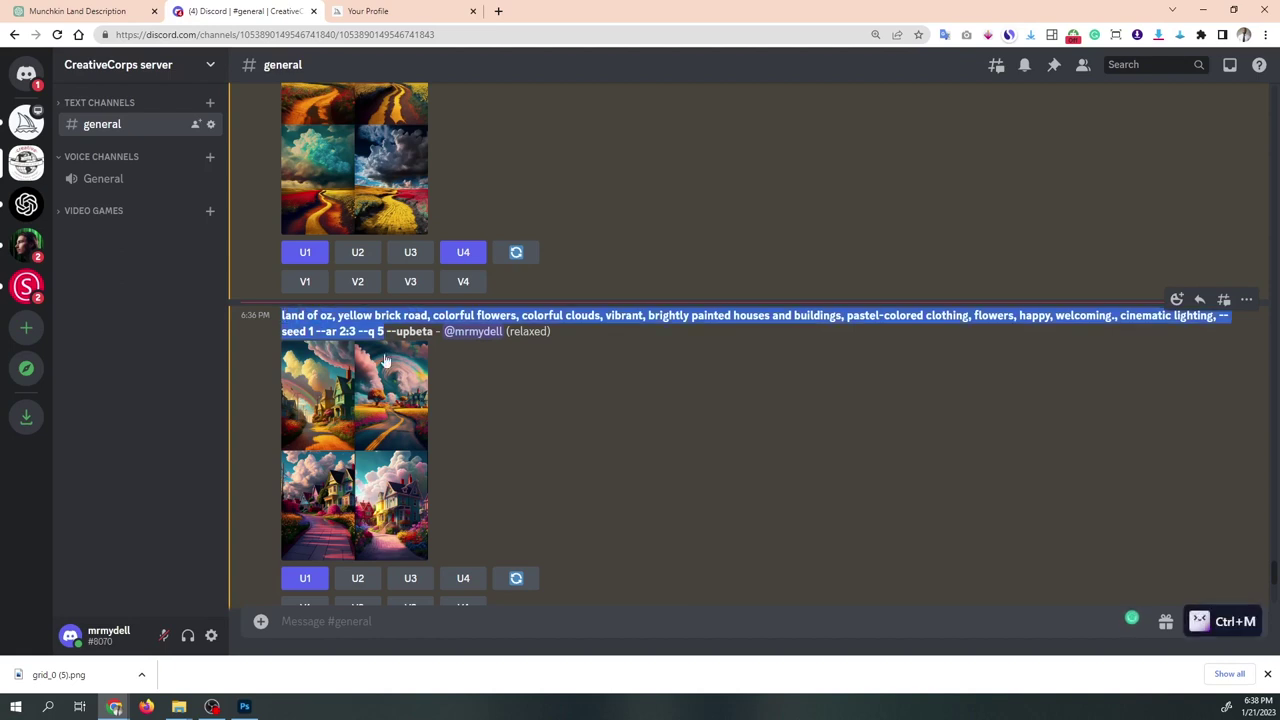
Start a new /imagine command in the general channel.
left_click(362, 619)
type("/")
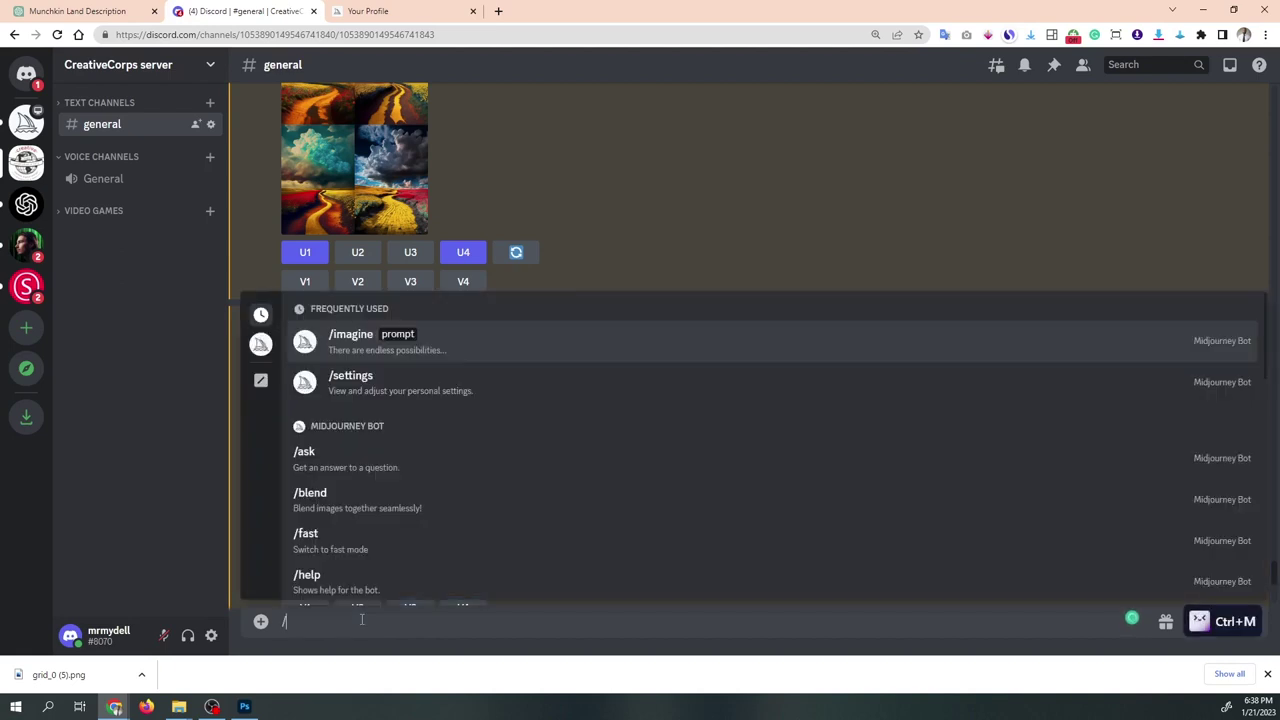
key("Return")
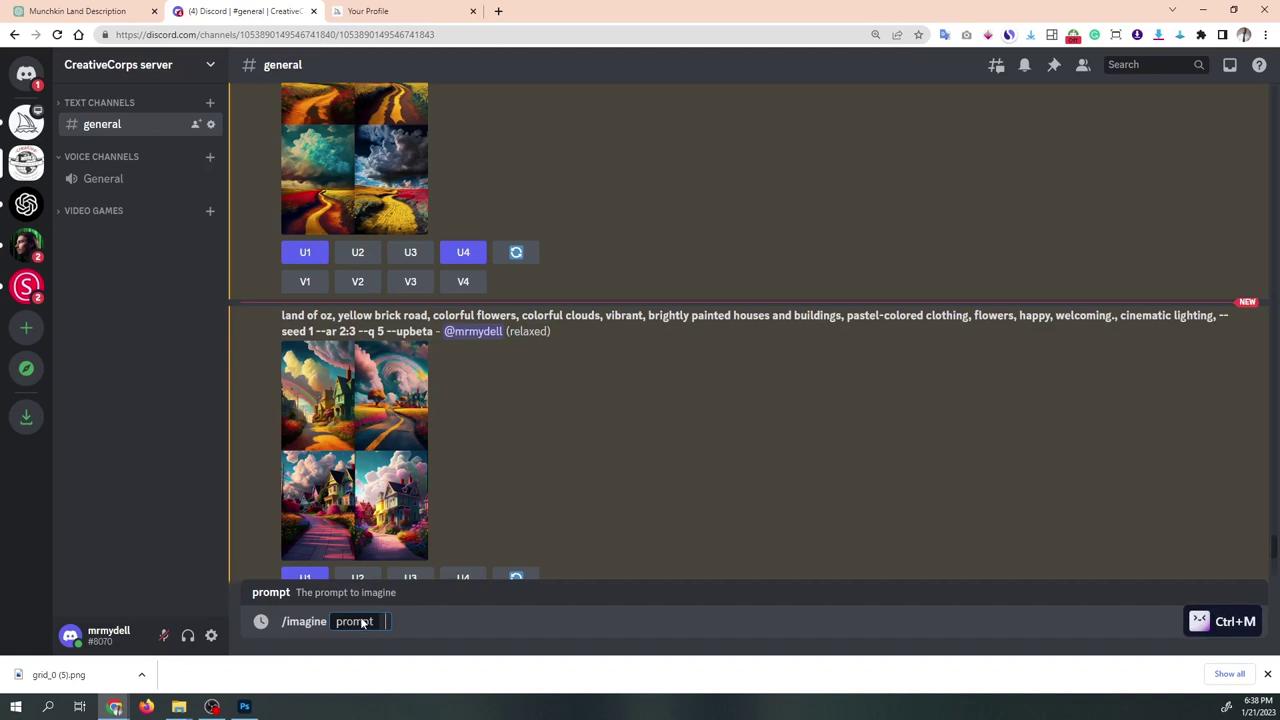
Paste the land of oz prompt into the /imagine command, adding "munchkin" at its start and "small" before "houses and buildings".
key("ctrl+v")
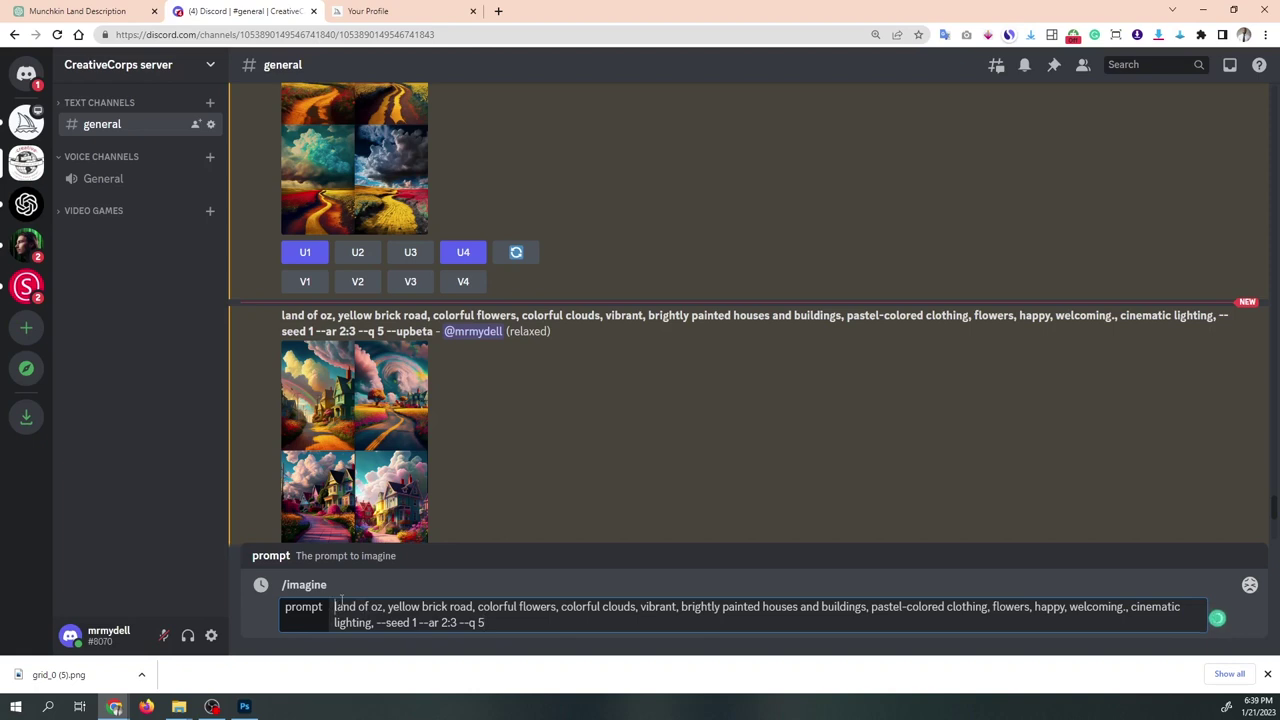
type("munchki")
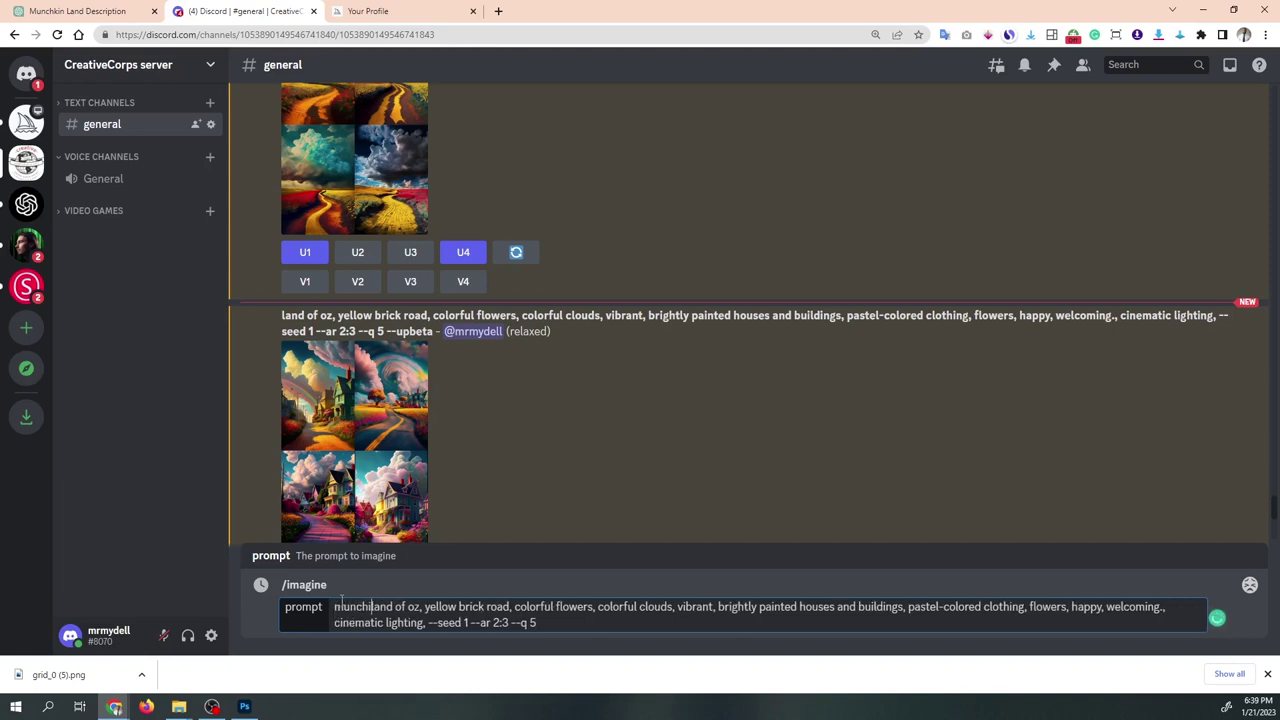
key("BackSpace")
type("kin")
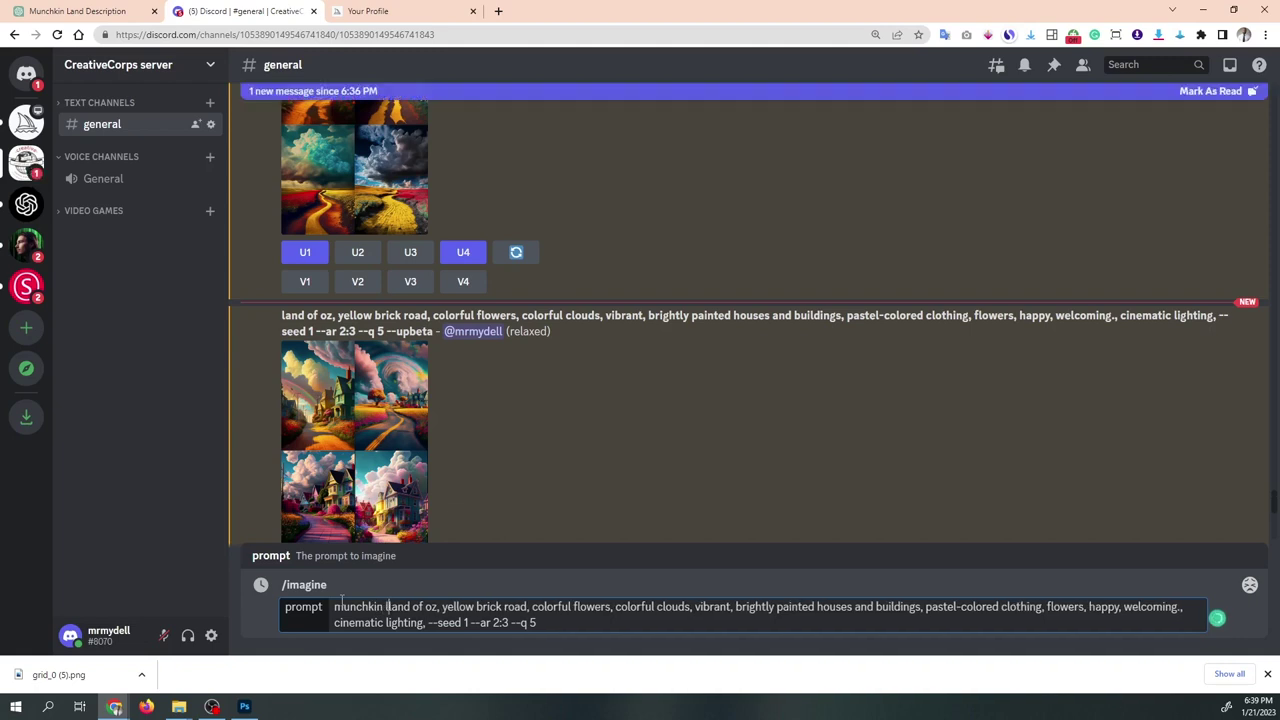
key("BackSpace")
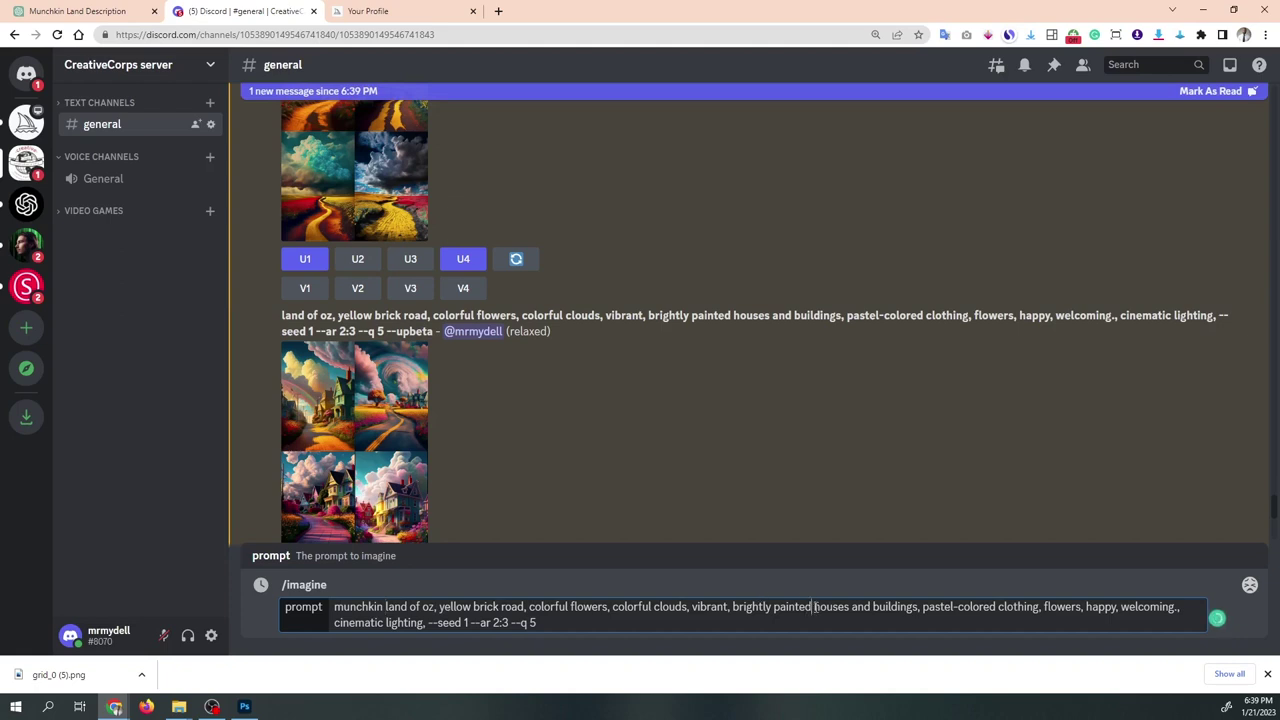
type("small")
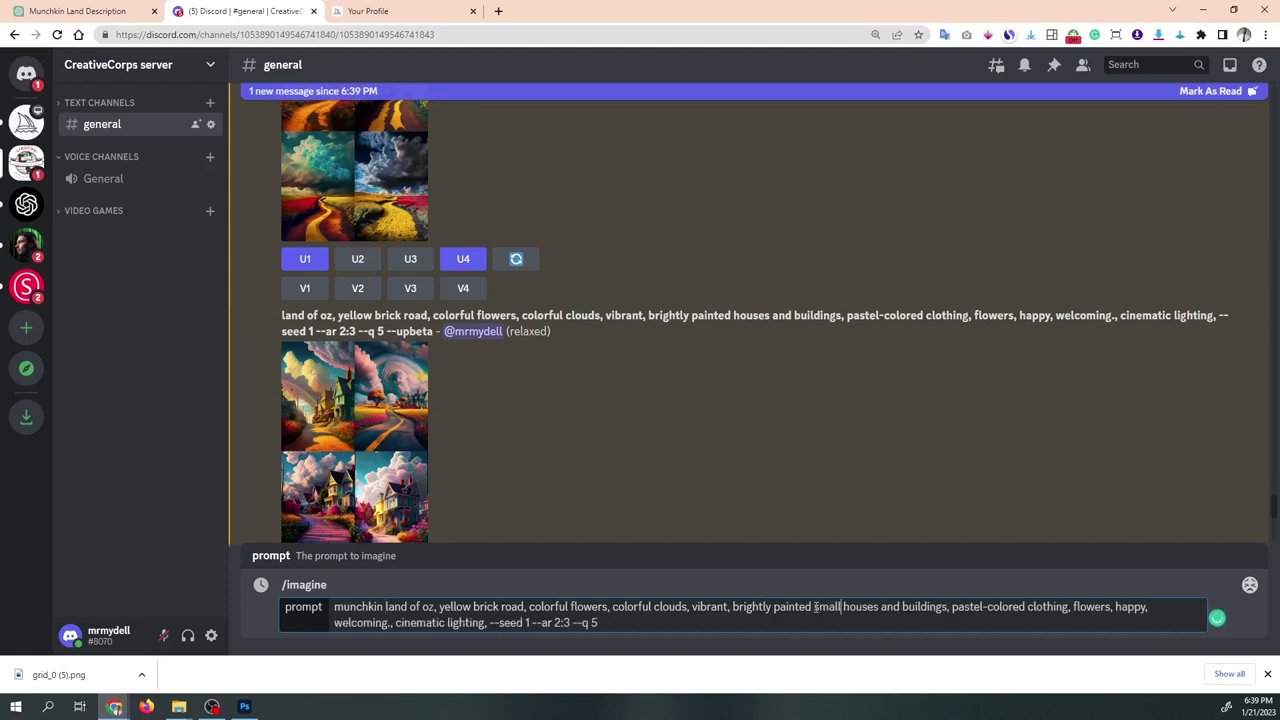
Weight "yellow brick road" with ::2, remove the stray period after "welcoming", and submit the prompt.
left_click(525, 607)
type("::2")
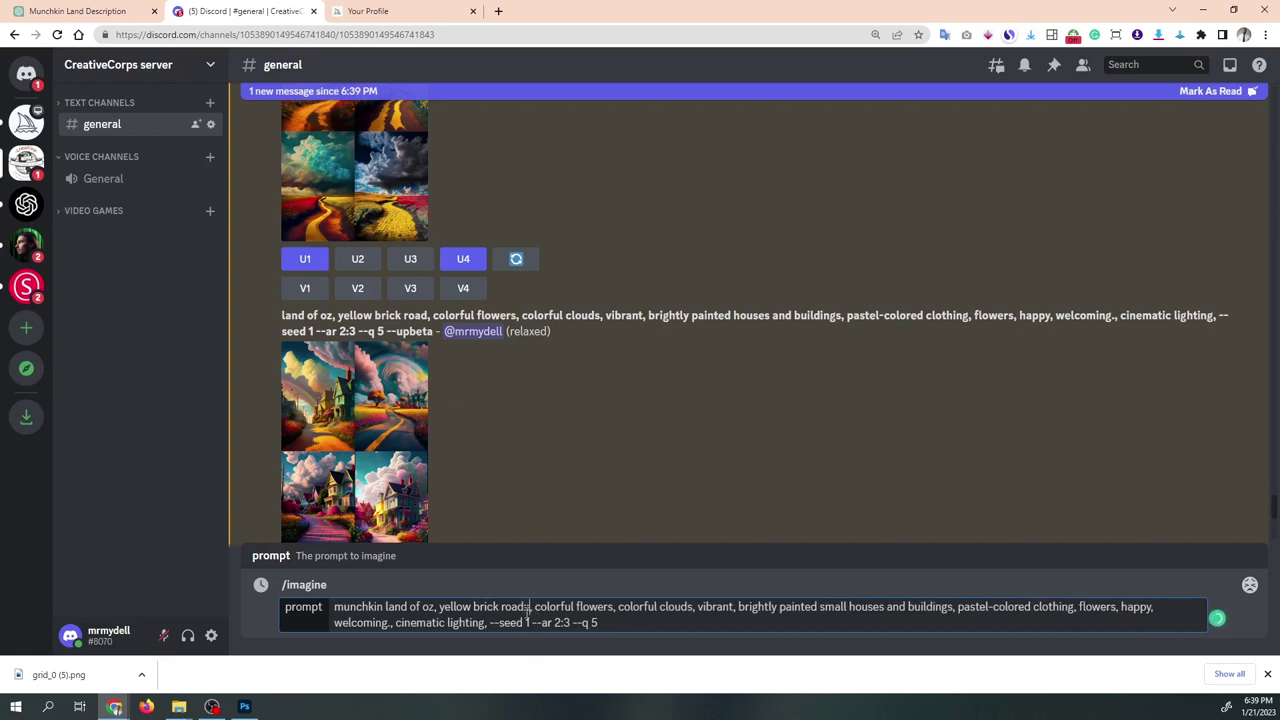
key("BackSpace")
type("2")
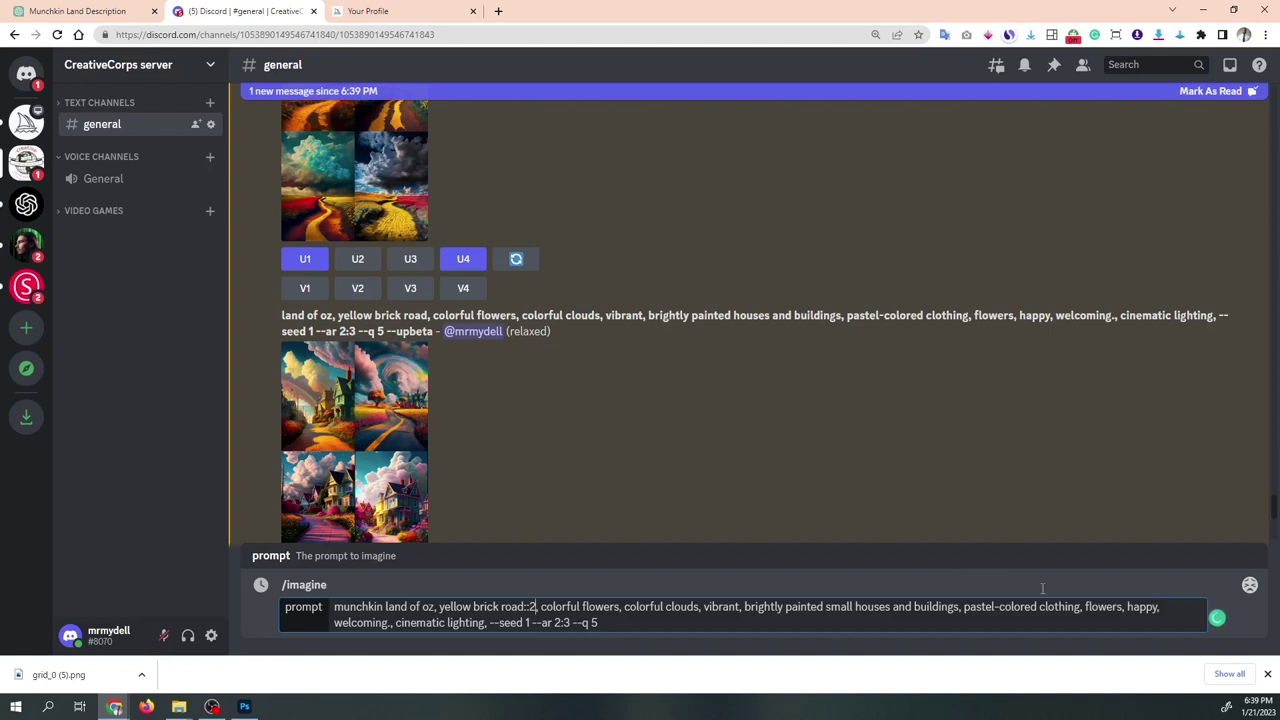
left_click(394, 622)
key("BackSpace")
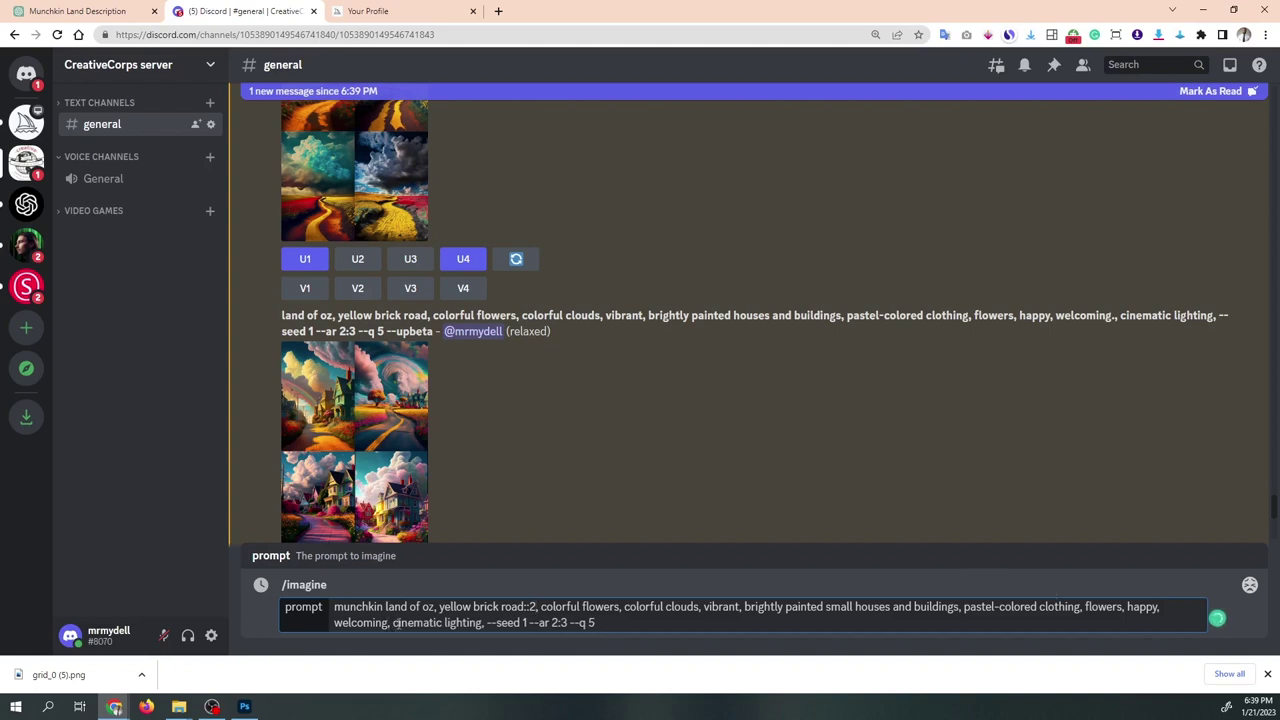
key("Return")
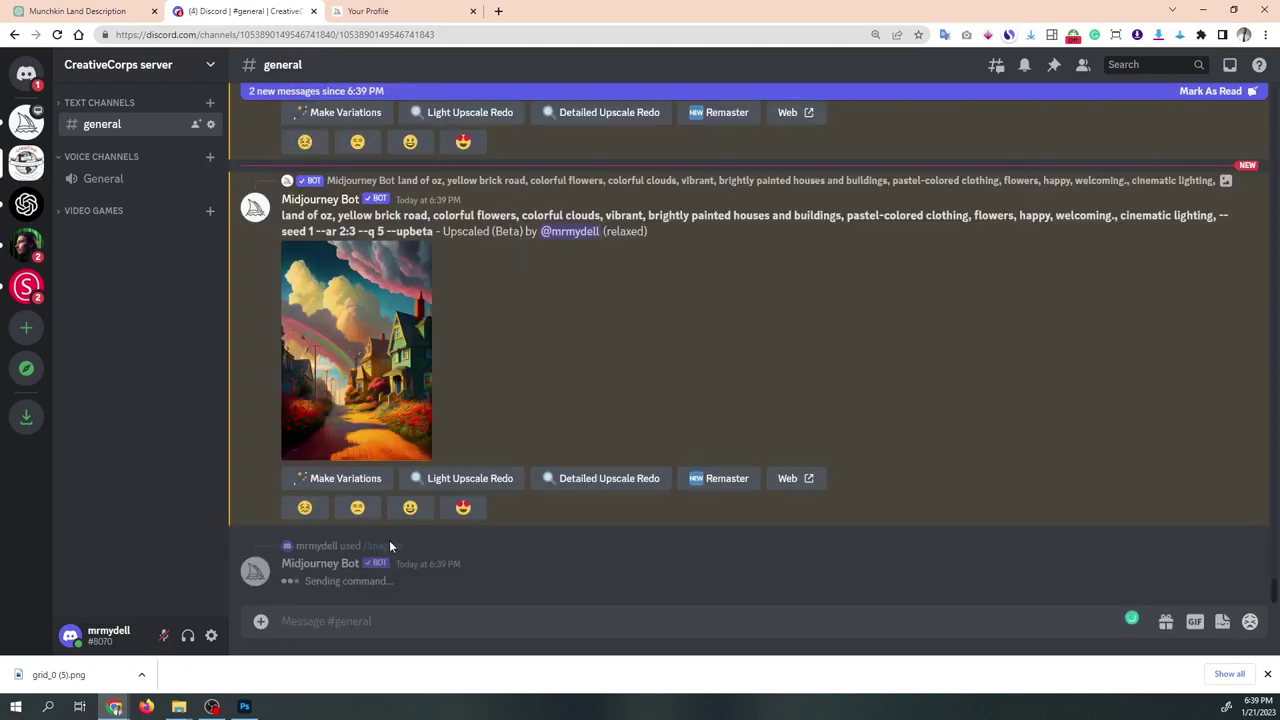
Switch to the Midjourney profile gallery and examine the upscaled image of the winding road and distant castle enlarged.
key("ctrl+Tab")
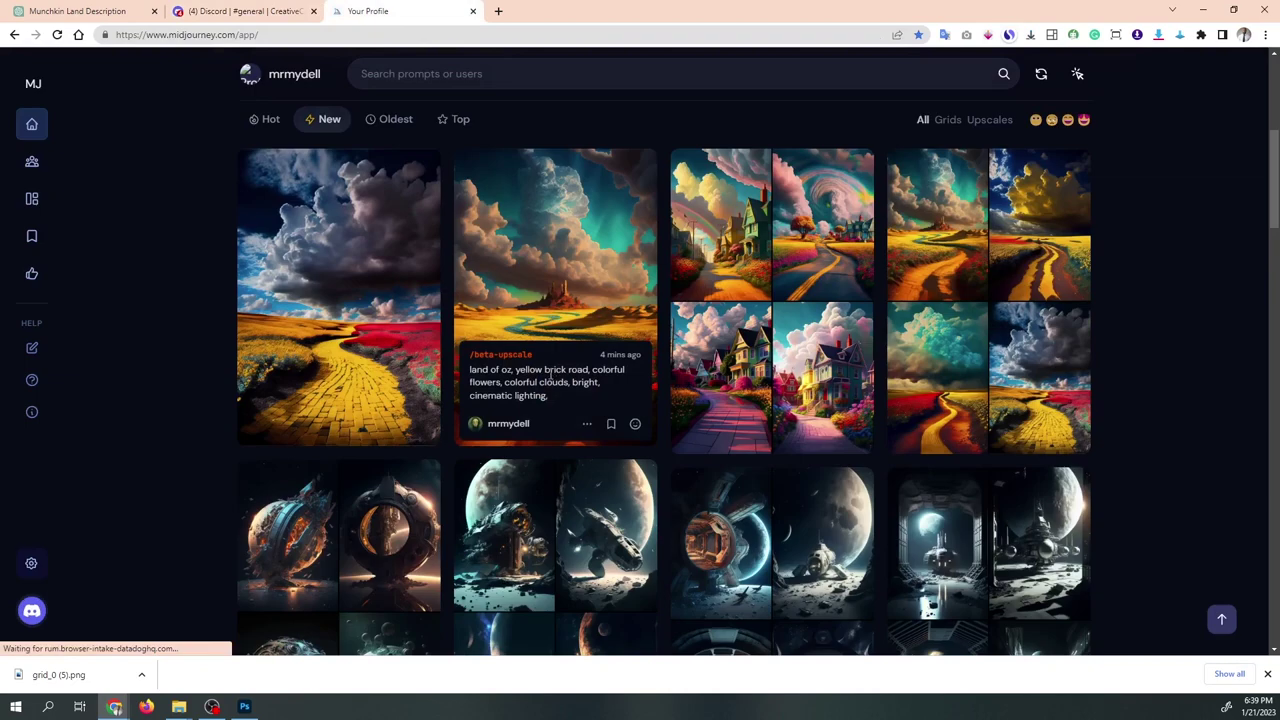
left_click(552, 284)
left_click(624, 349)
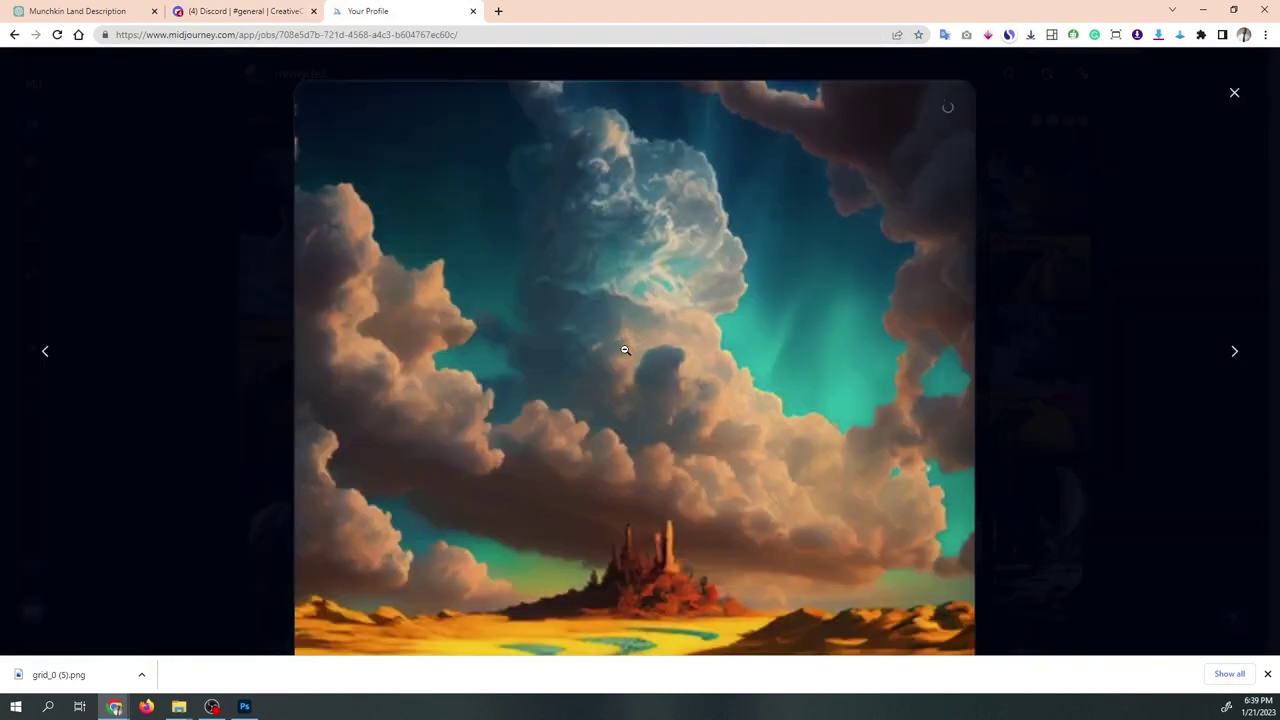
scroll(624, 354, "down", 5)
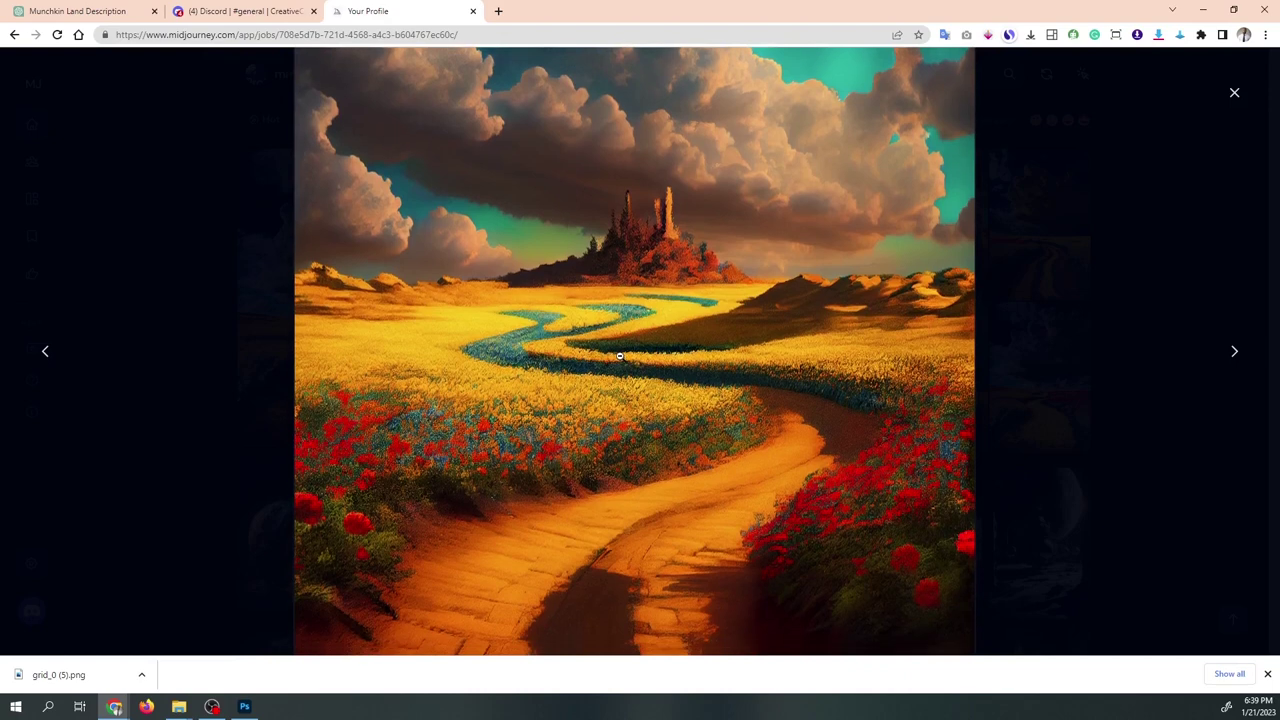
scroll(728, 467, "down", 3)
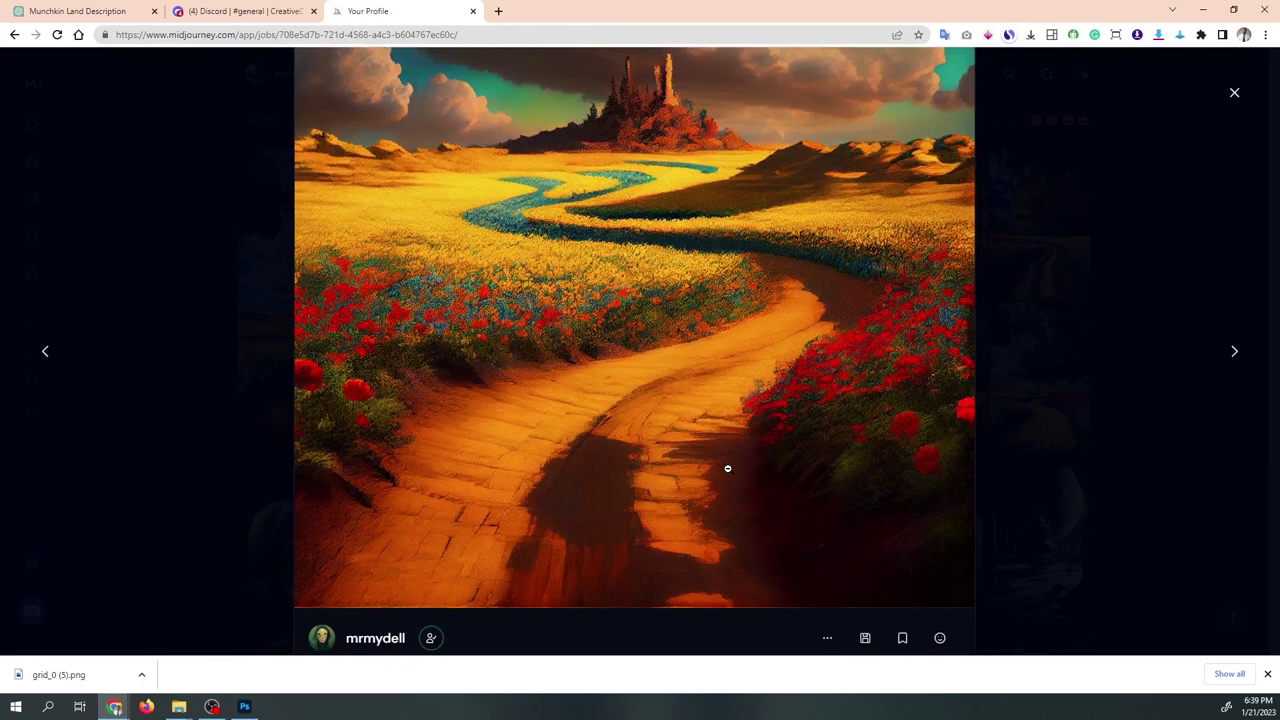
left_click(728, 468)
left_click(1234, 92)
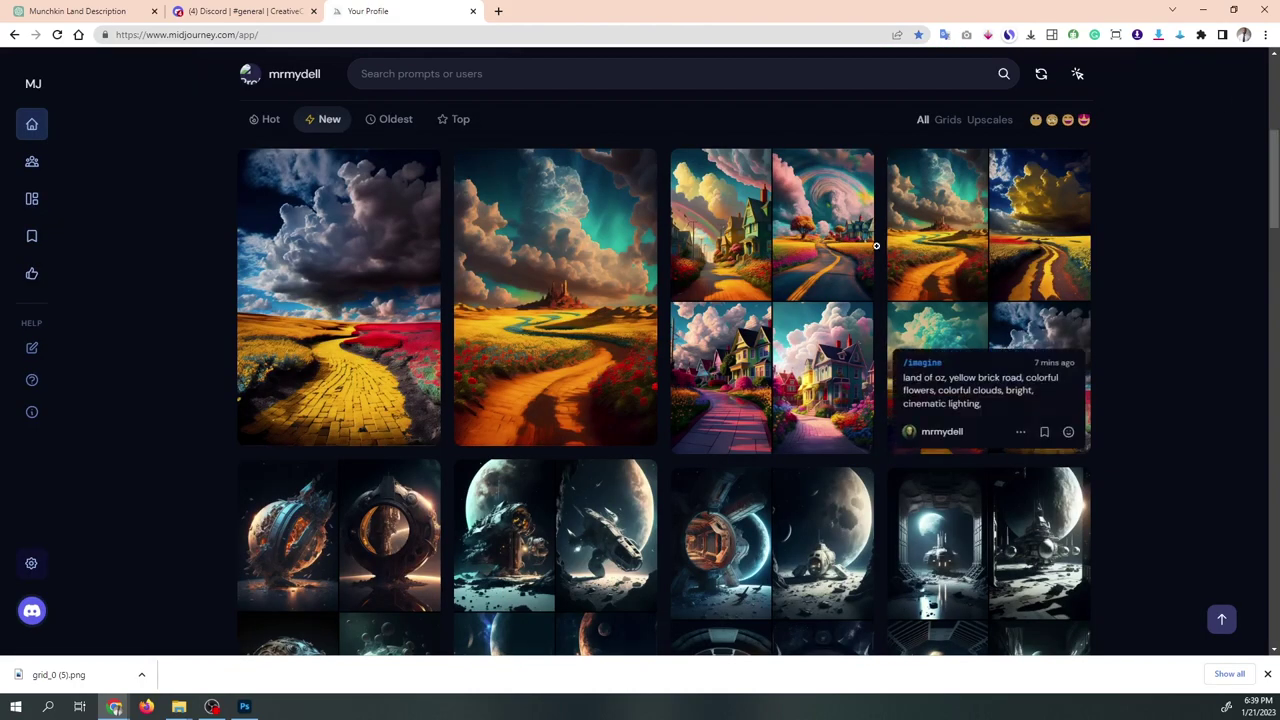
Examine the upscaled image of the yellow brick road under dark clouds enlarged, and close it.
triple_click(380, 371)
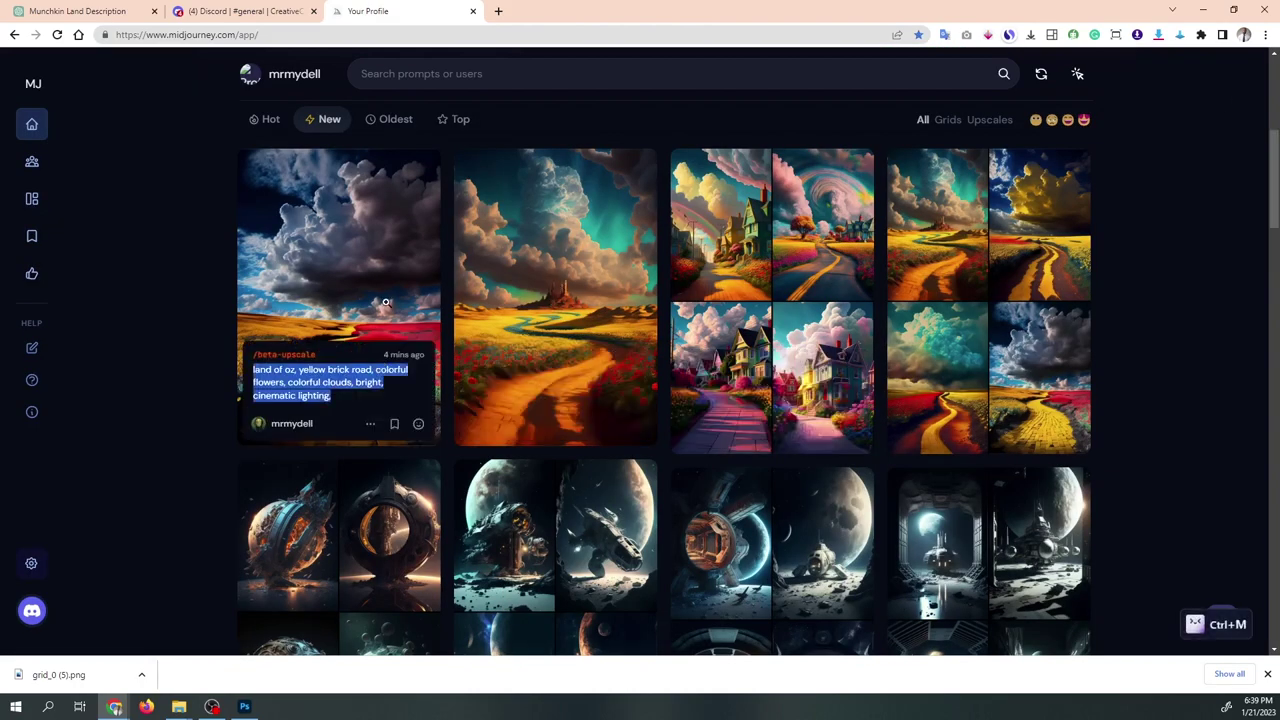
left_click(388, 310)
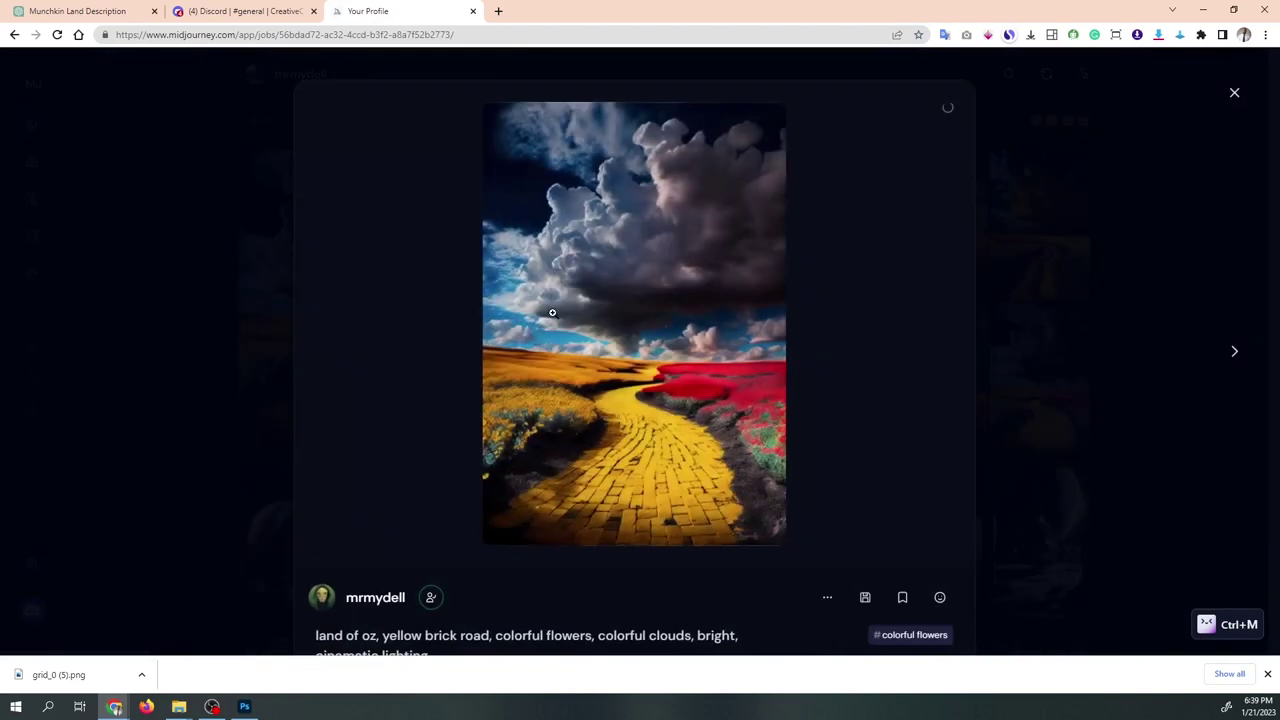
left_click(569, 328)
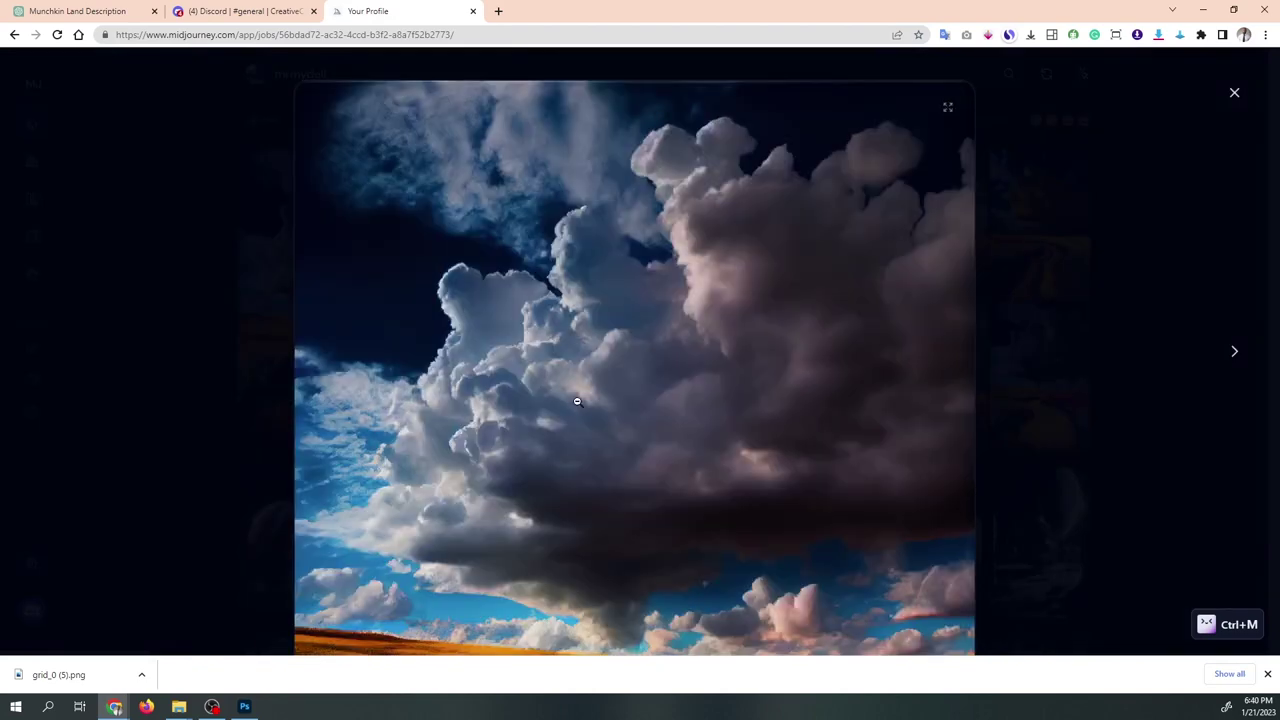
scroll(578, 402, "down", 5)
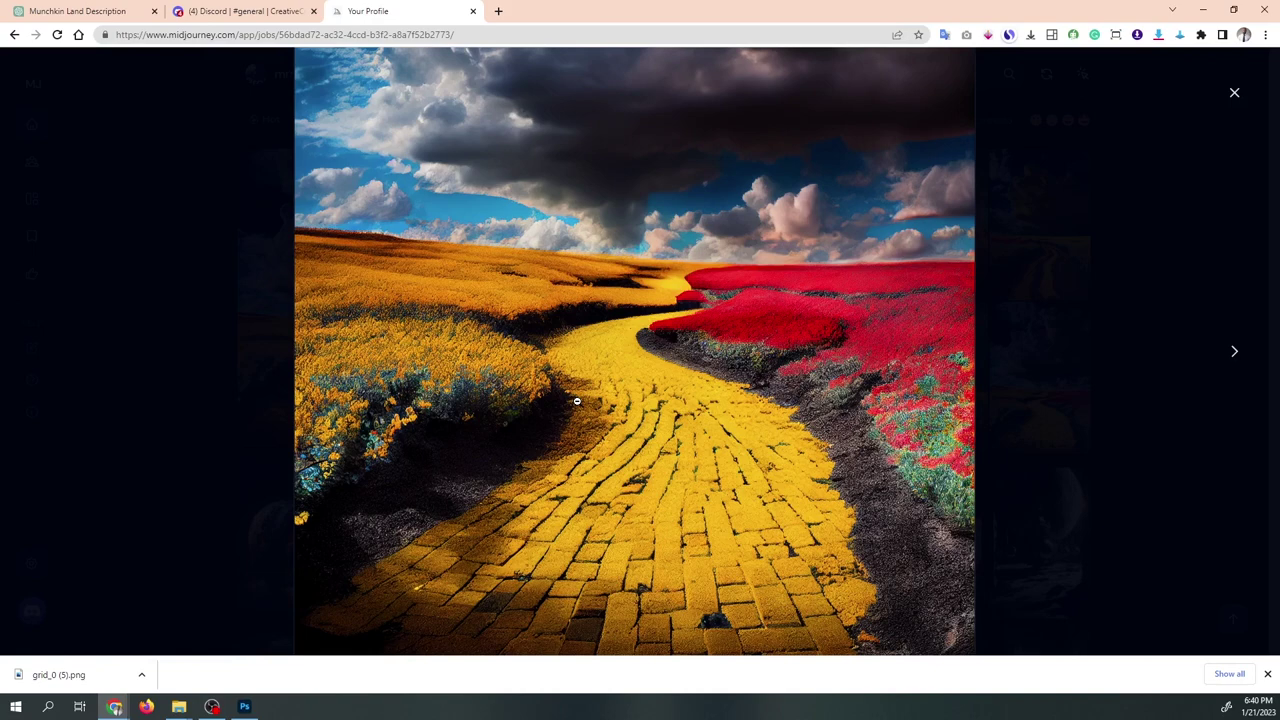
scroll(577, 401, "down", 5)
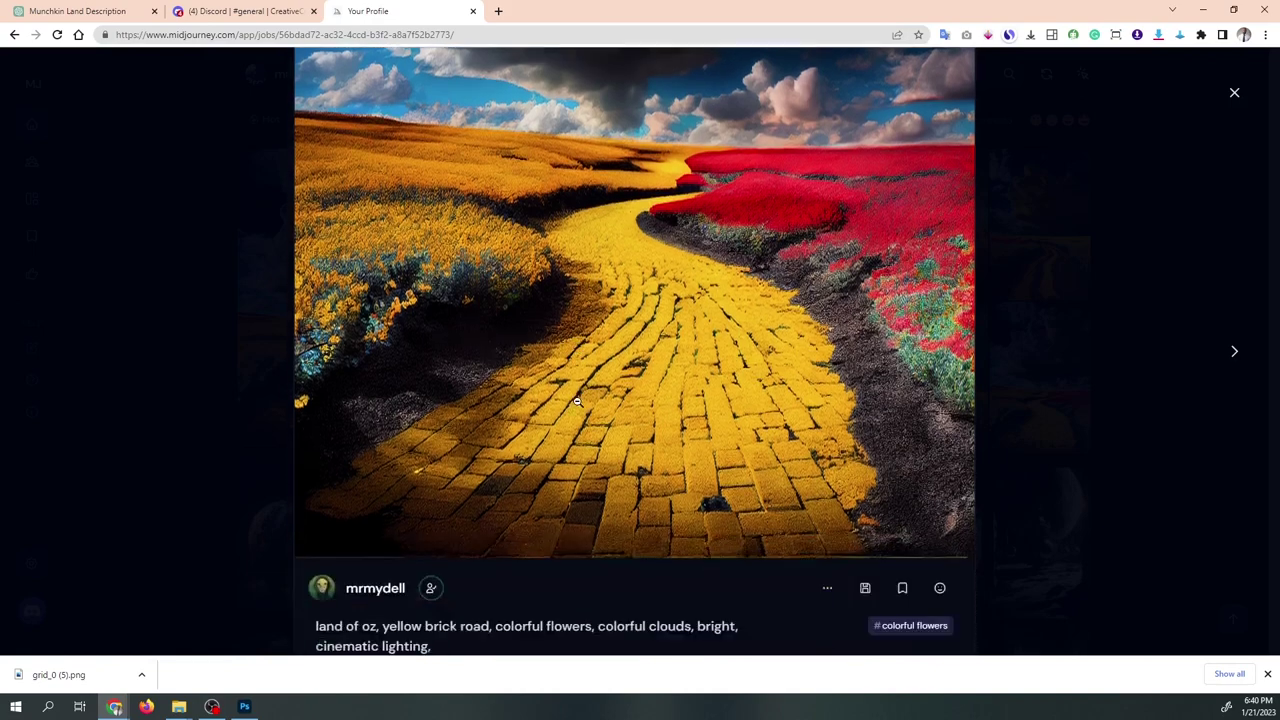
left_click(613, 385)
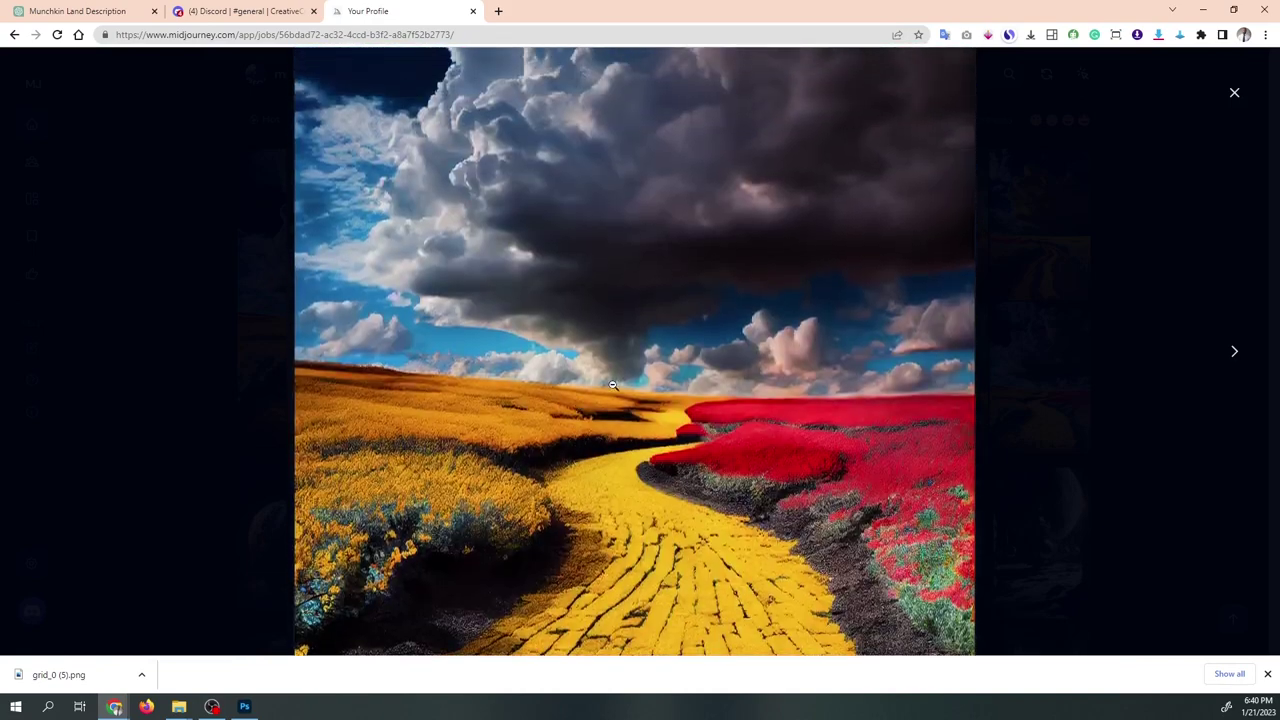
left_click(1236, 94)
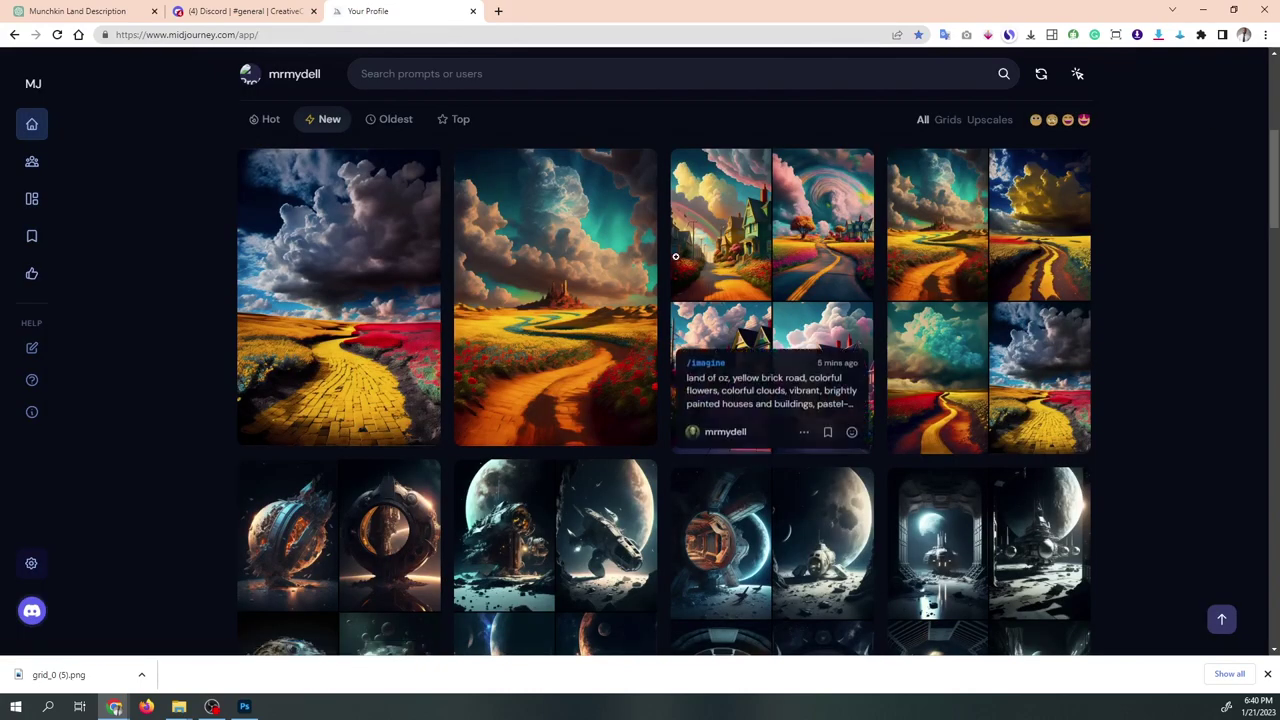
View the winding road and castle image enlarged once more, close it, and return to the Discord channel.
left_click(609, 274)
left_click(596, 325)
left_click(596, 325)
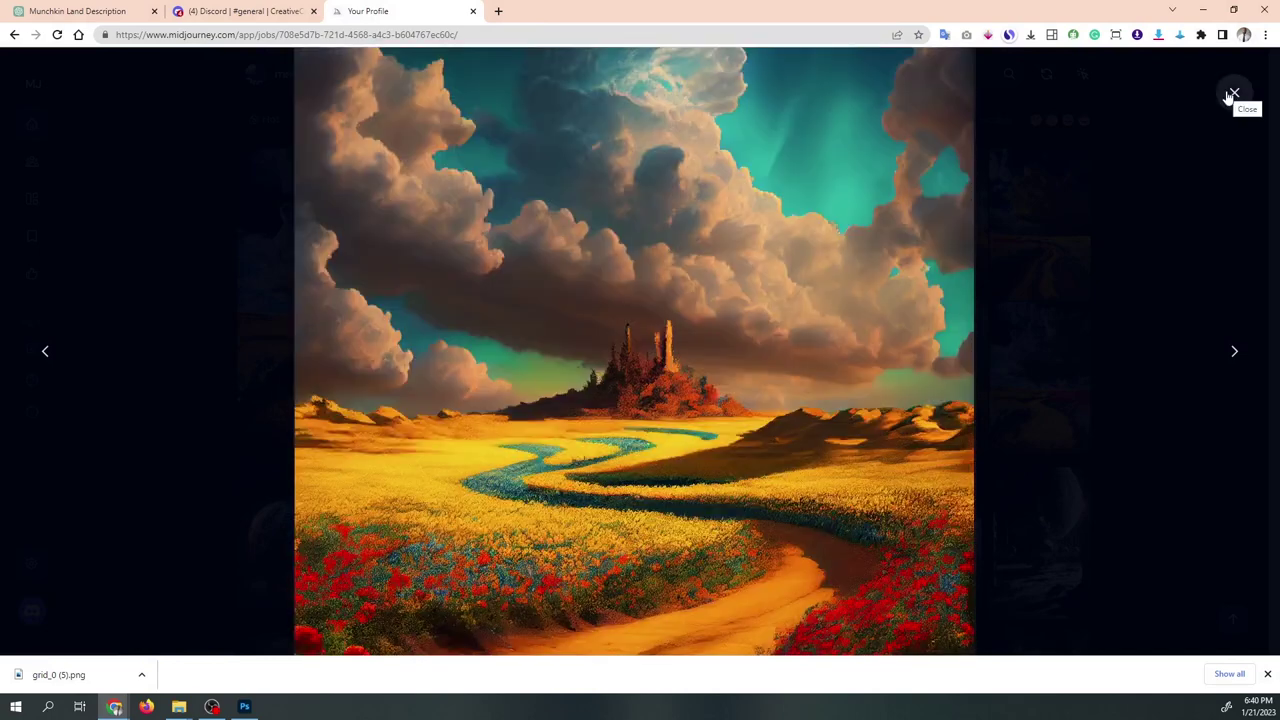
left_click(1234, 92)
left_click(229, 10)
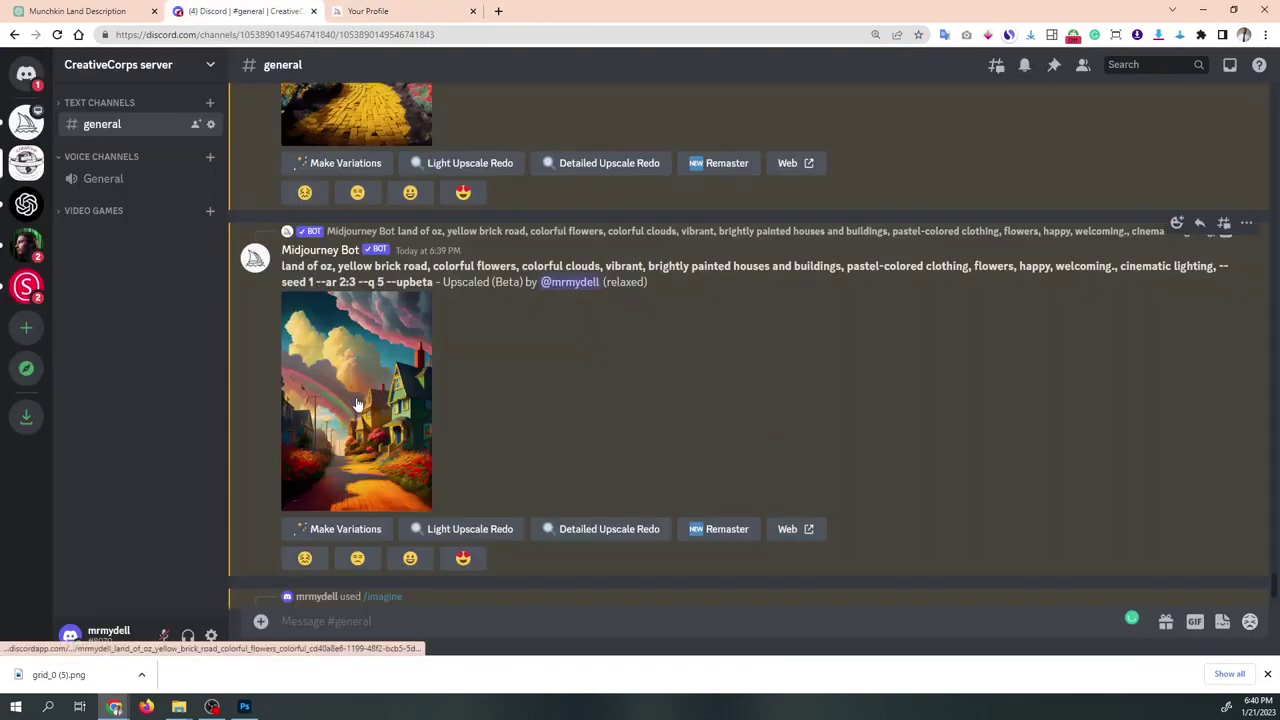
Return to the Midjourney gallery and examine the upscaled image of the rainbow street with painted houses enlarged.
key("ctrl+Tab")
left_click(352, 320)
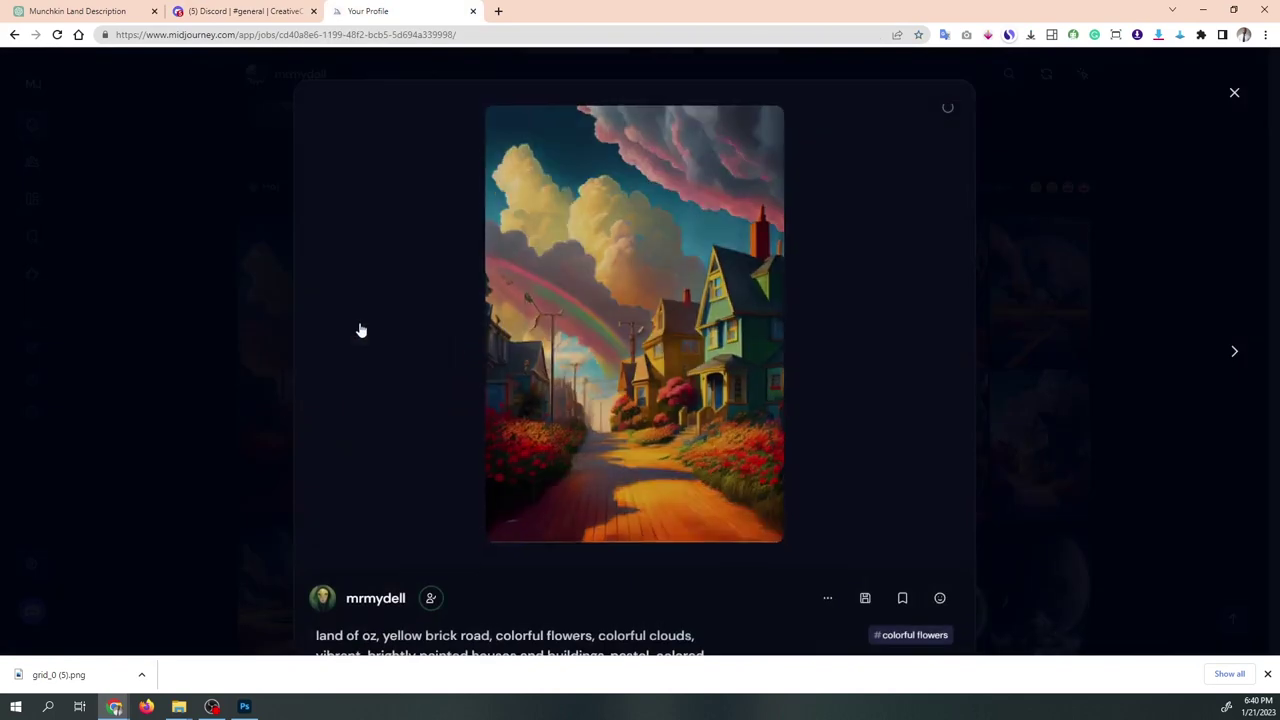
left_click(578, 383)
scroll(577, 386, "down", 5)
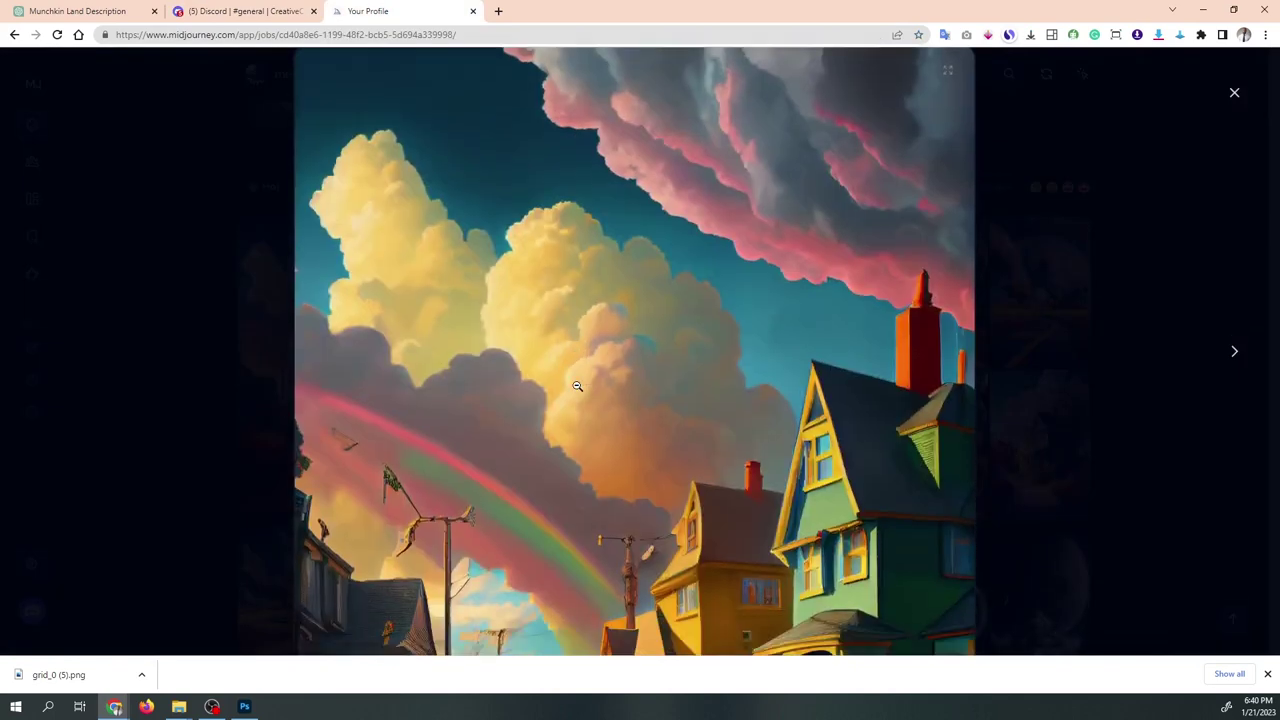
scroll(577, 386, "down", 3)
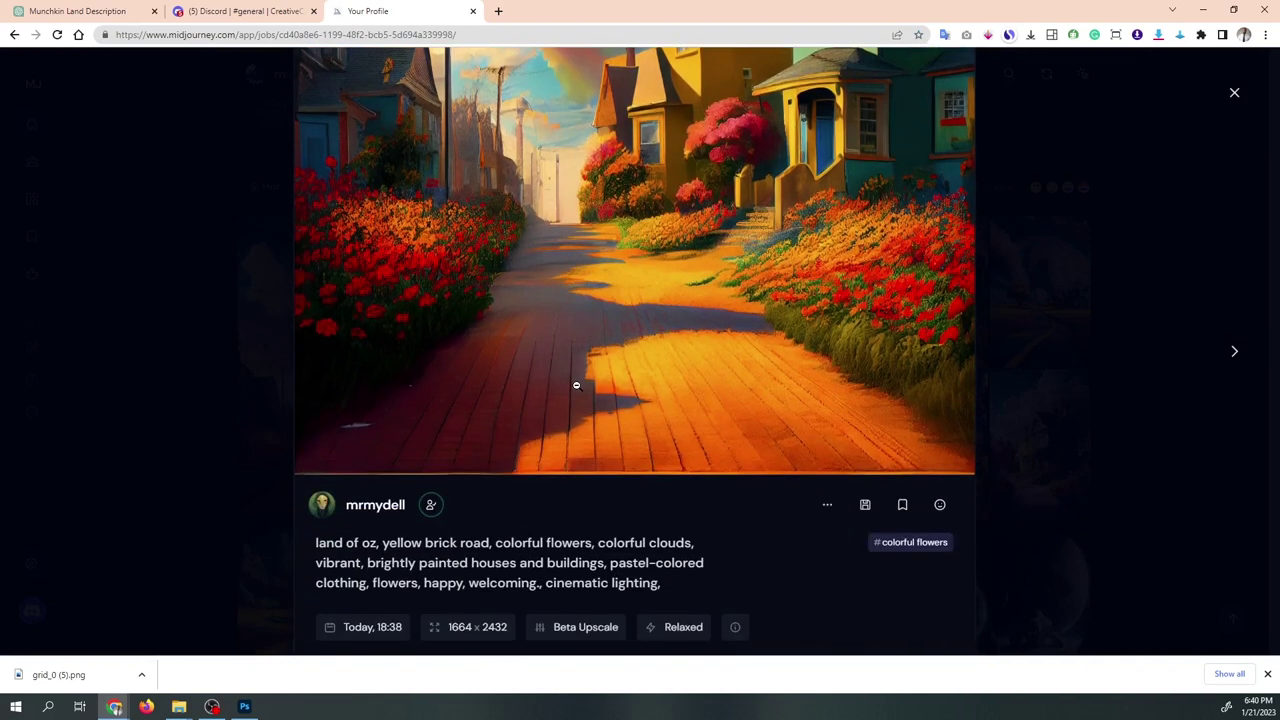
left_click(576, 385)
left_click(600, 246)
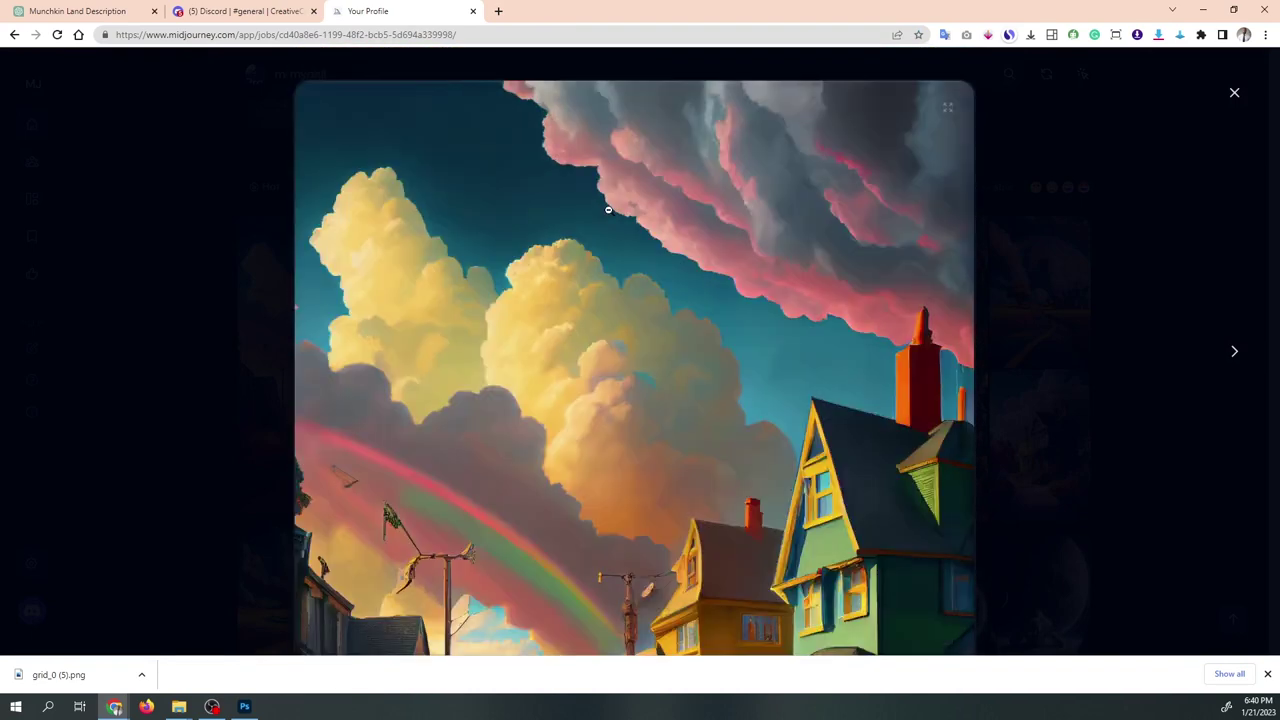
Open the painted houses image in a new browser tab and save it at full size as grid_2 (5).png.
right_click(610, 210)
left_click(660, 220)
left_click(555, 8)
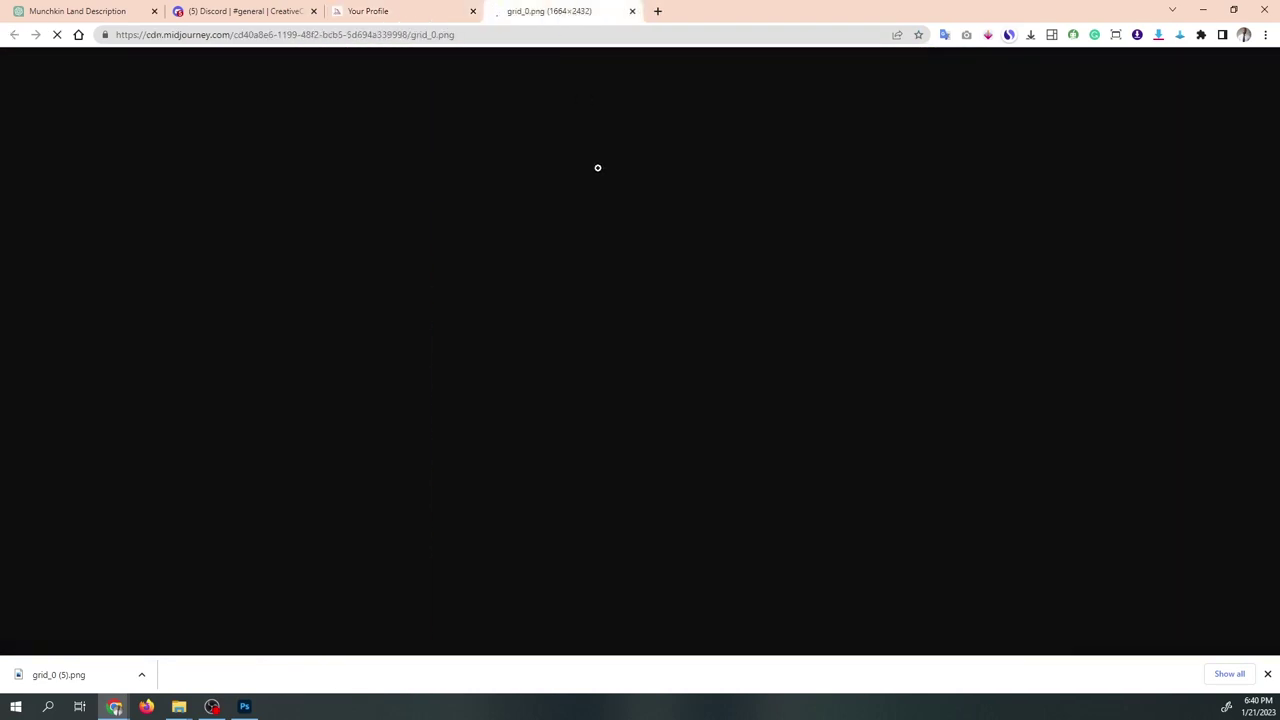
left_click(600, 275)
right_click(605, 290)
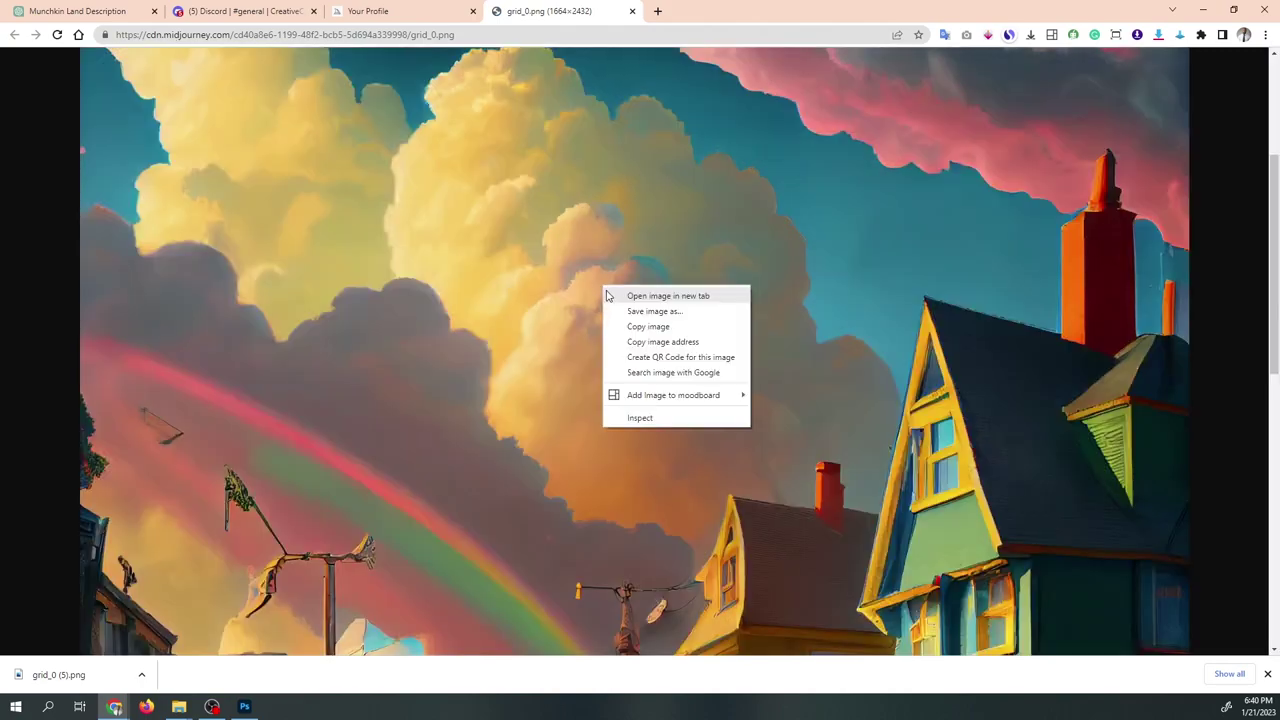
left_click(617, 311)
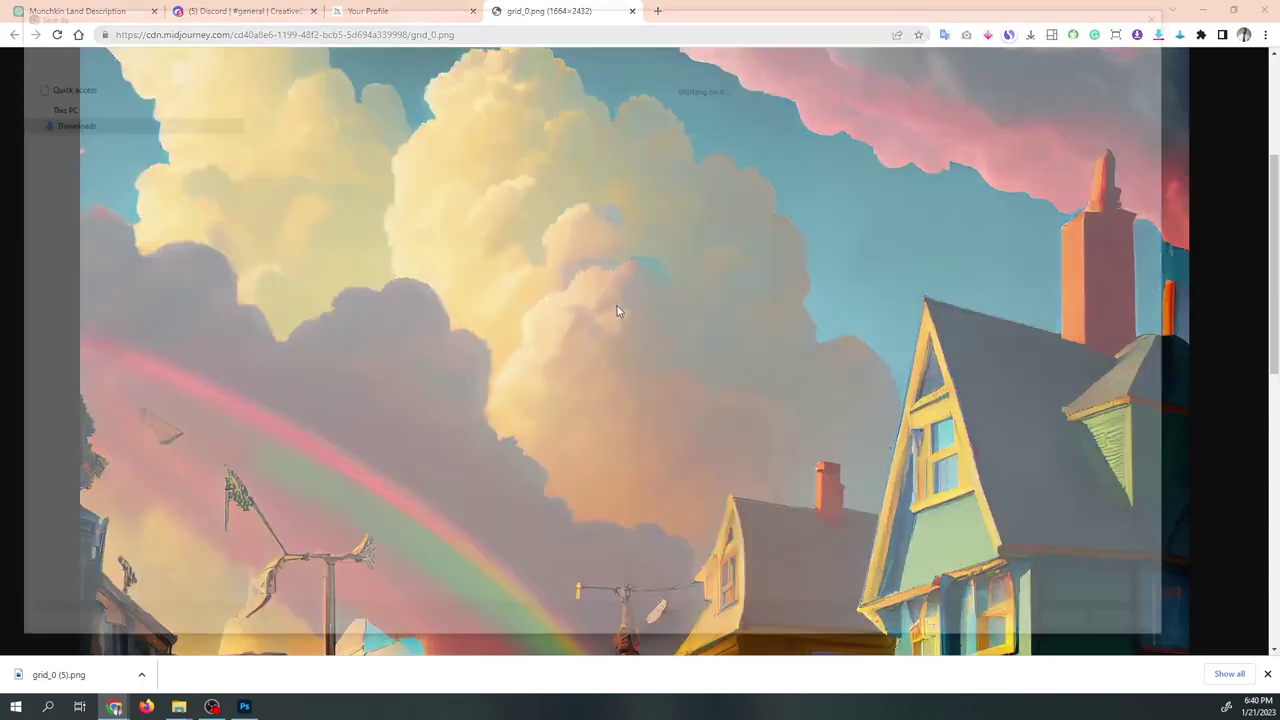
key("Return")
Return to the gallery and open the yellow brick road image with dark clouds in its own browser tab.
key("ctrl+shift+Tab")
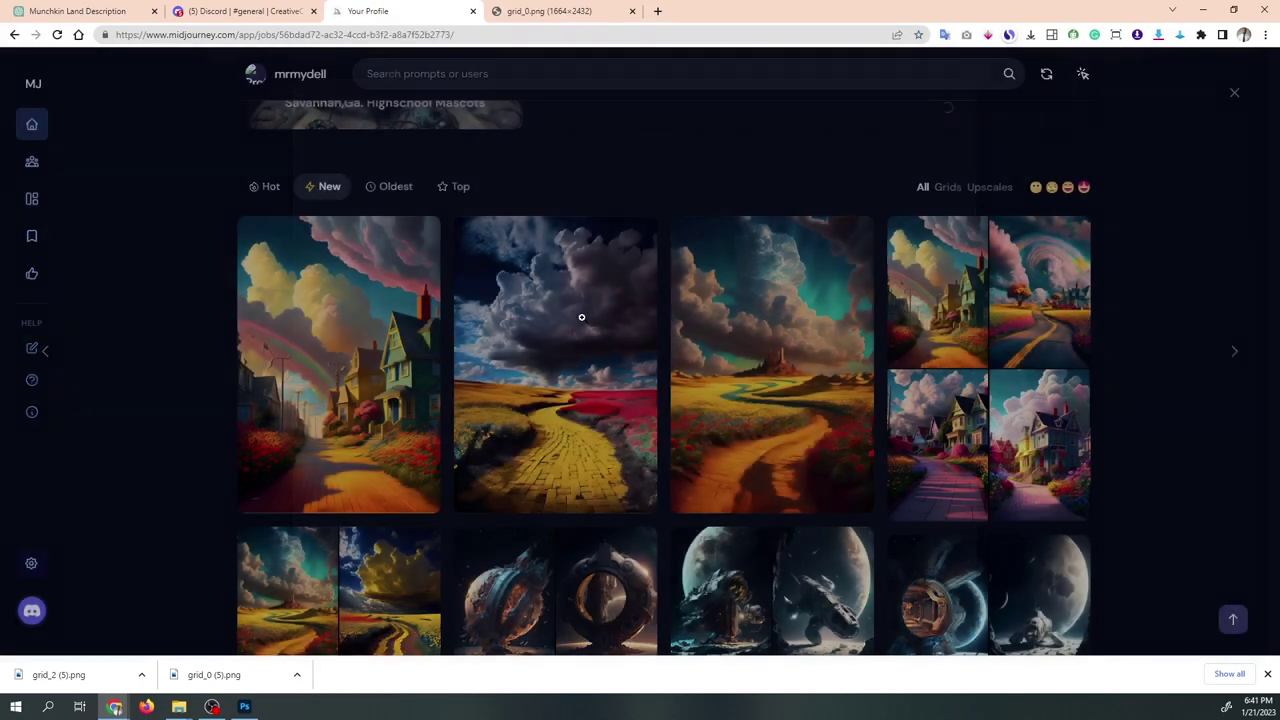
left_click(581, 317)
left_click(588, 322)
right_click(596, 332)
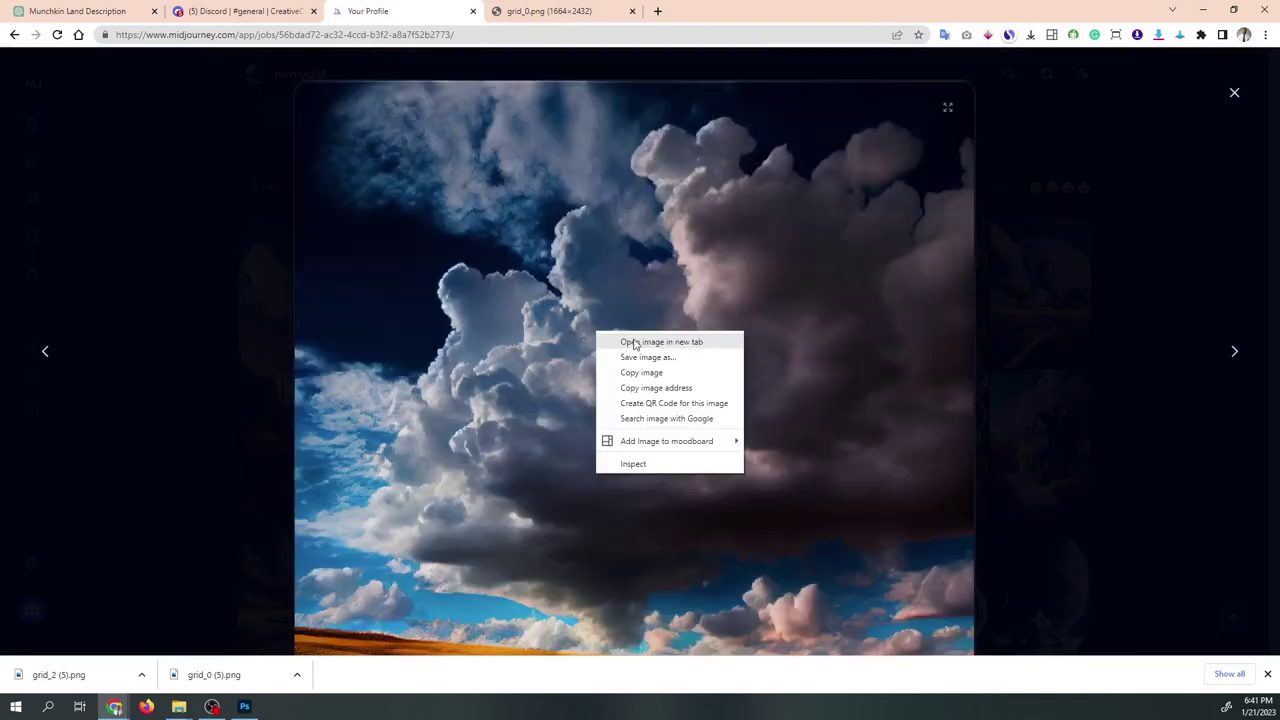
left_click(634, 344)
key("ctrl+Tab")
key("ctrl+Tab")
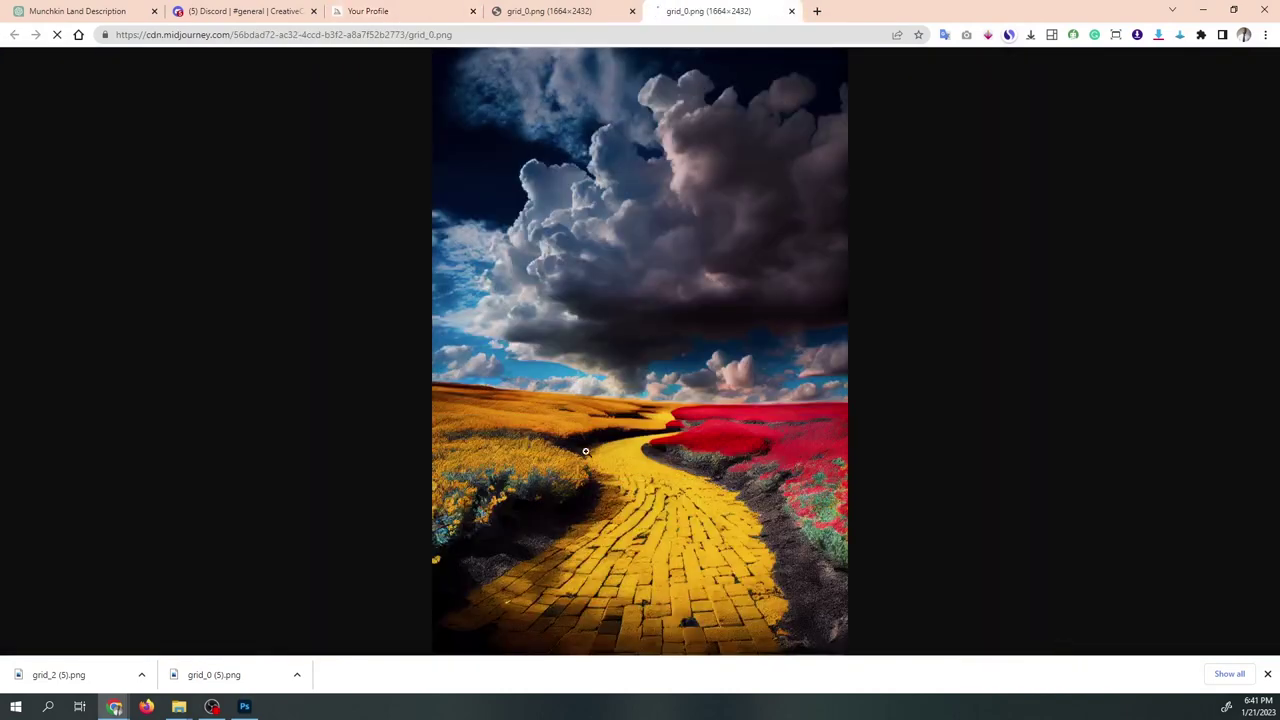
Save the enlarged yellow brick road image into the 01-21 Tutorials folder as grid_4 (5).png.
left_click(590, 498)
key("ctrl+s")
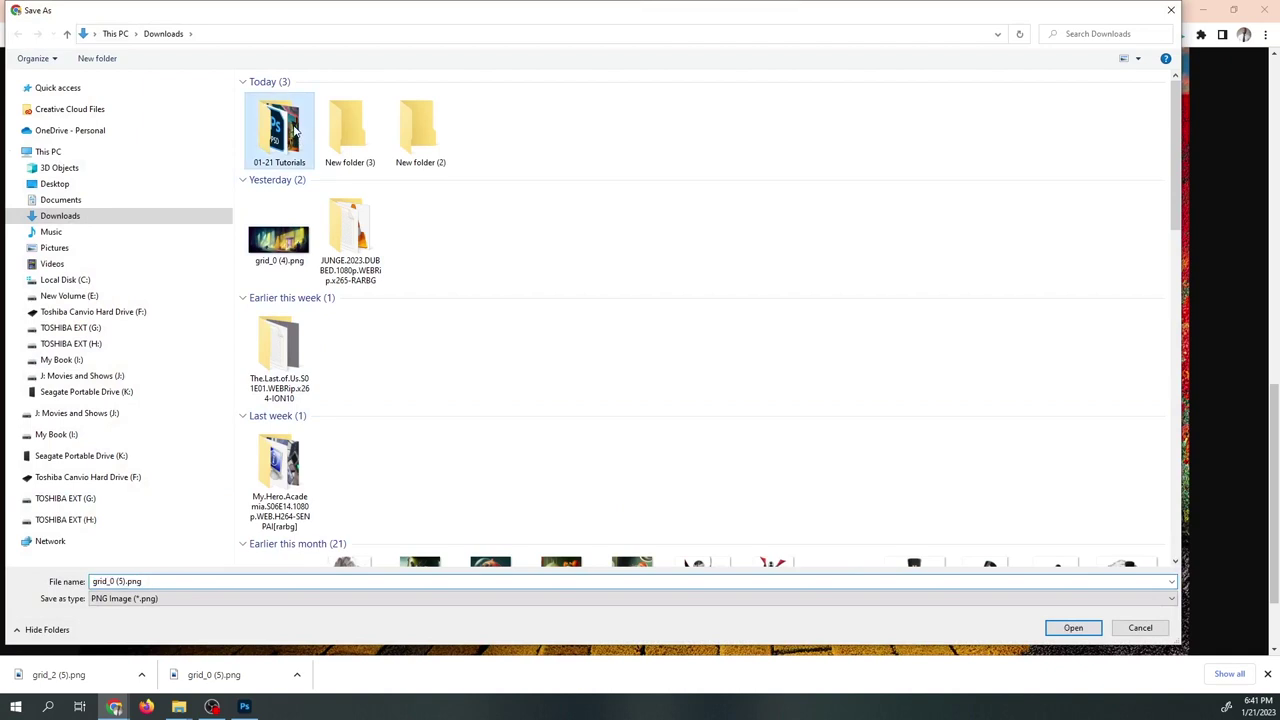
double_click(280, 115)
left_click(116, 581)
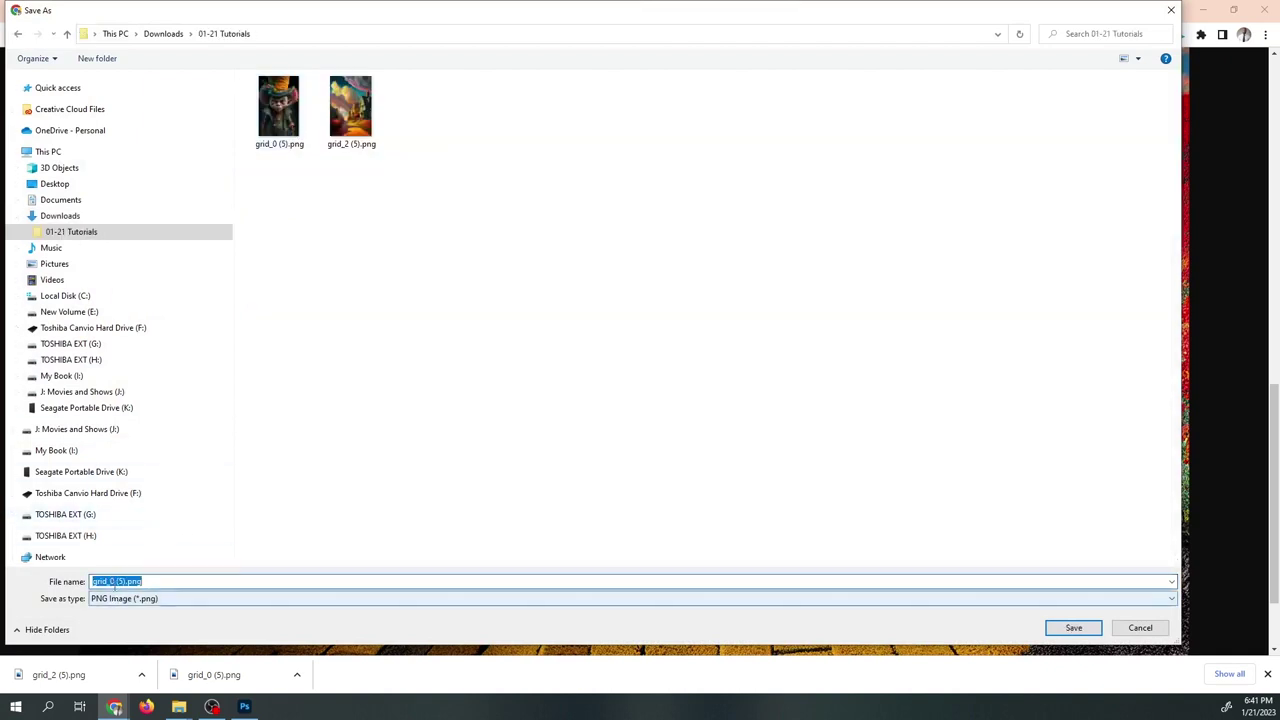
left_click(112, 581)
key("BackSpace")
type("4")
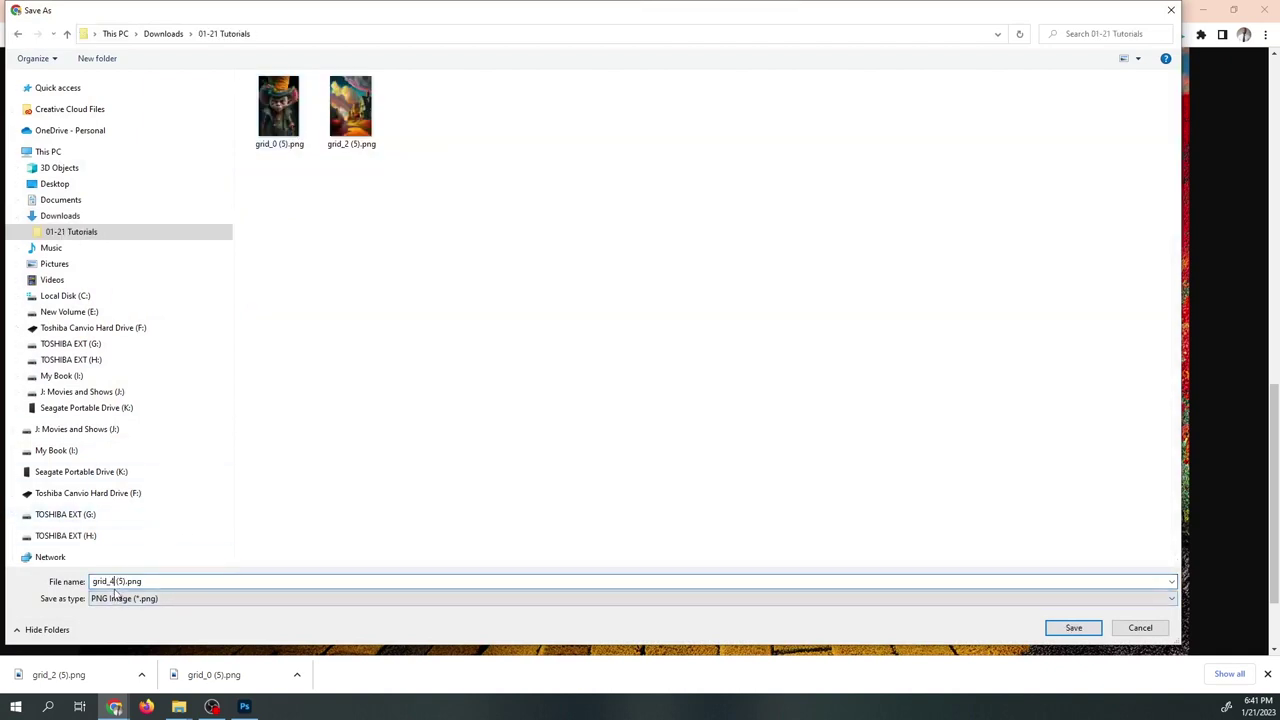
key("Return")
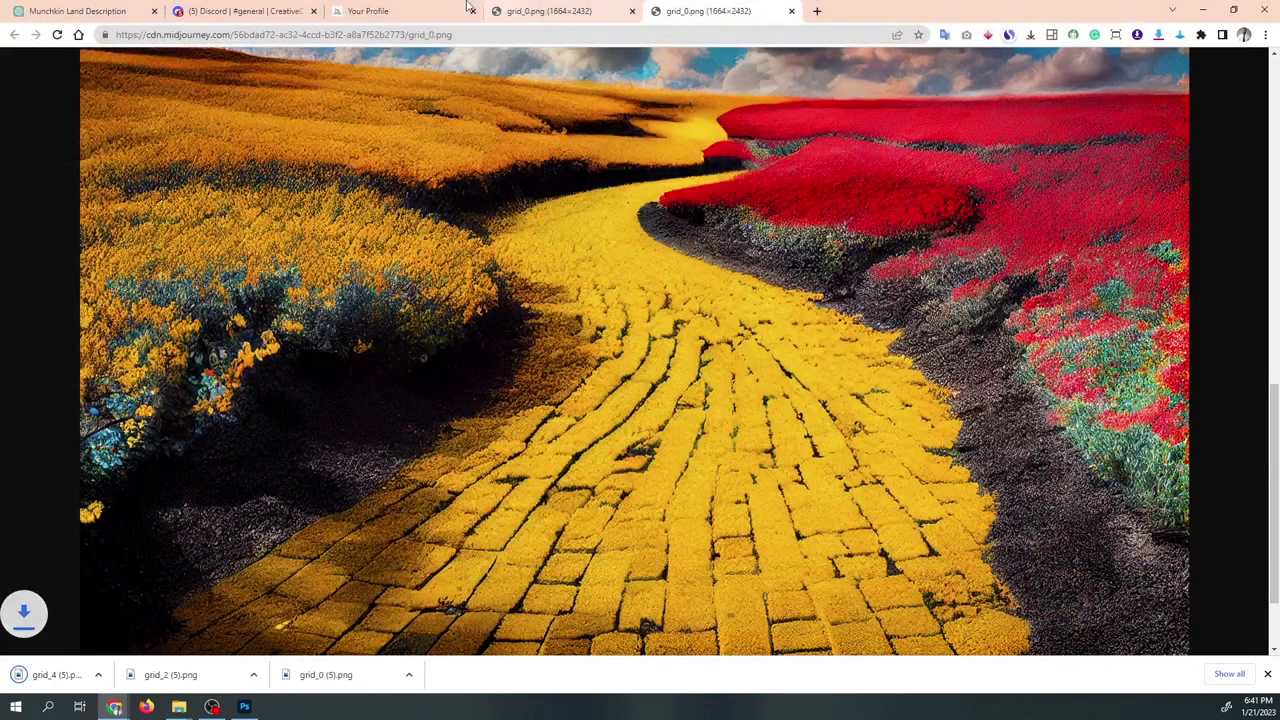
Open the gallery's winding road and castle image in its own browser tab and save it at full size as grid_7 (5).png.
left_click(427, 6)
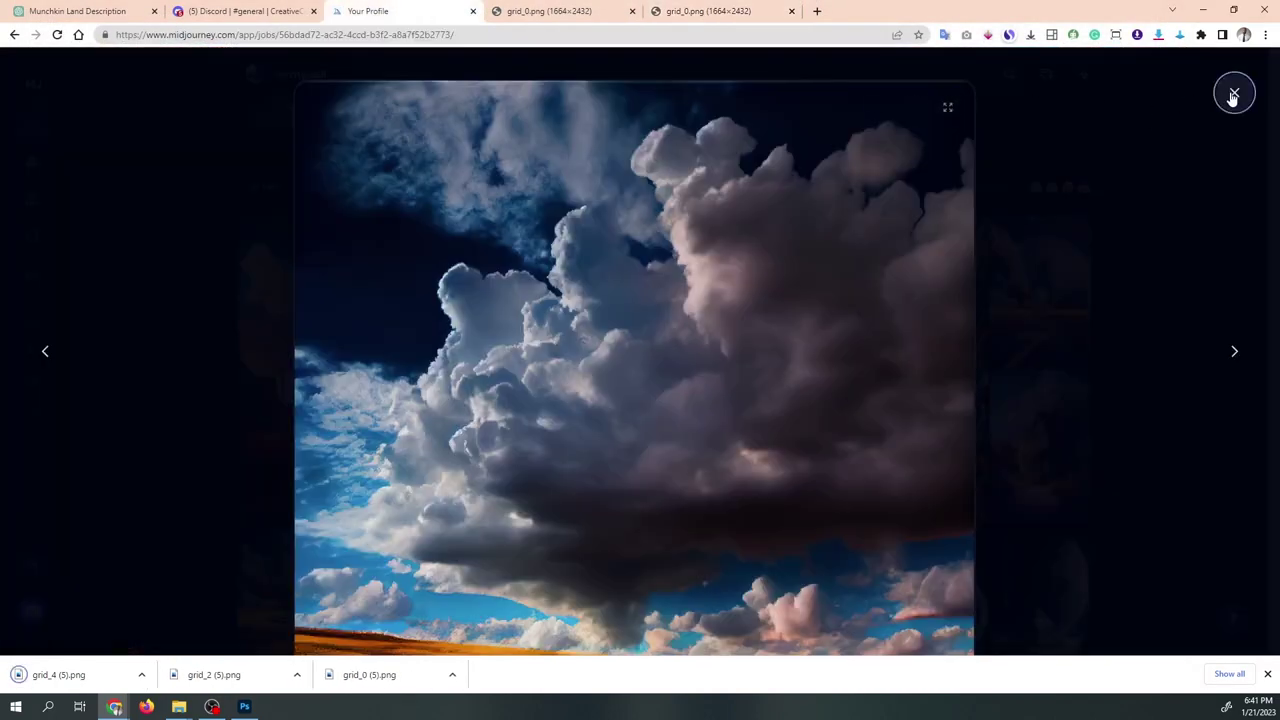
left_click(1234, 92)
left_click(690, 315)
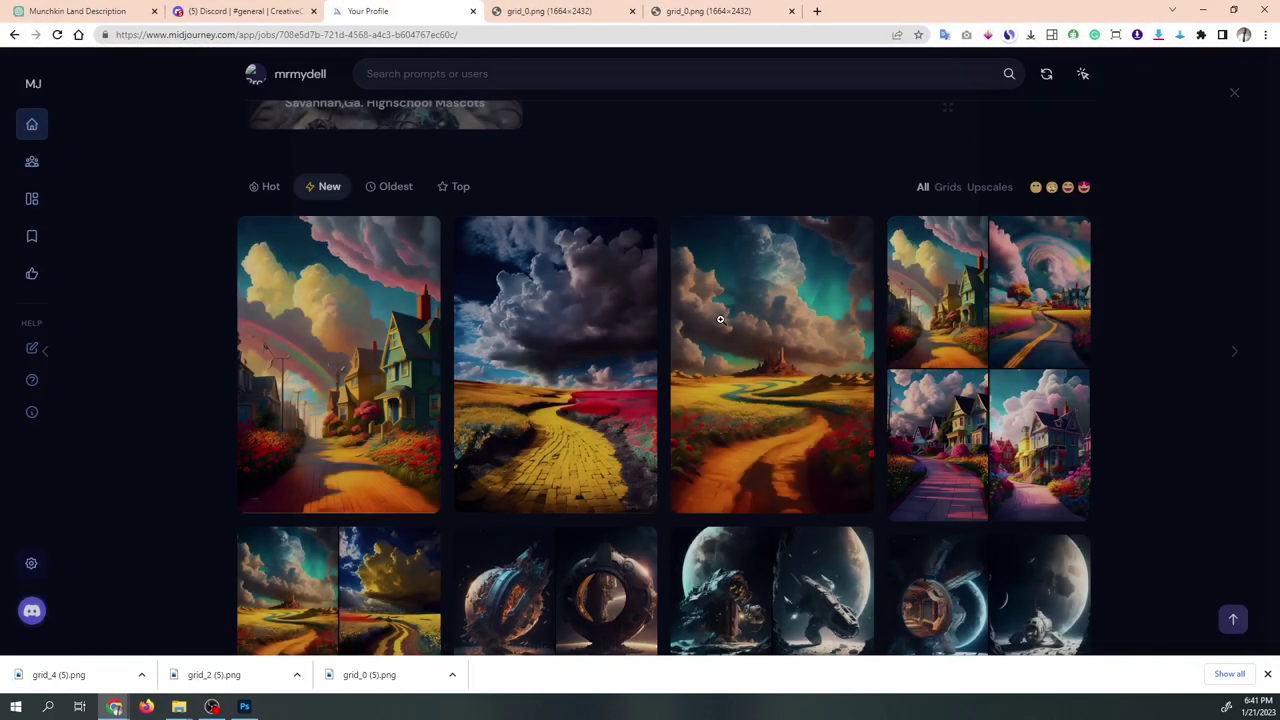
left_click(661, 311)
right_click(663, 311)
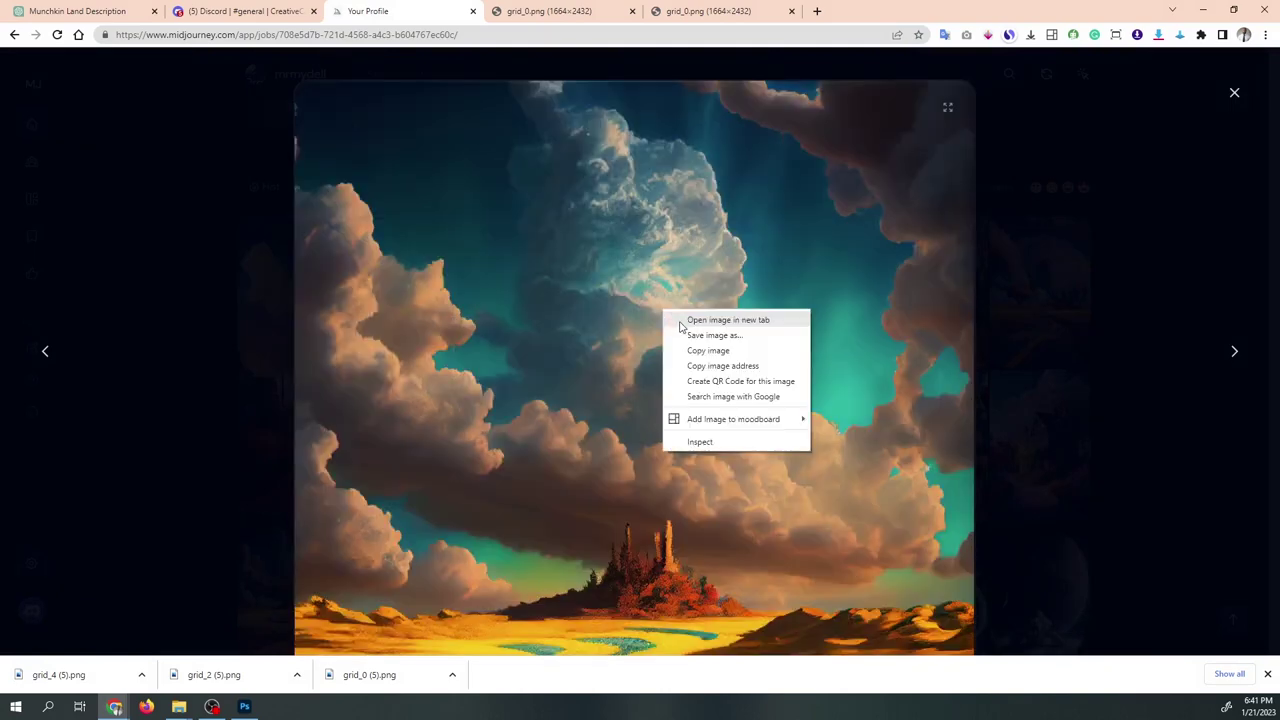
left_click(678, 319)
left_click(880, 11)
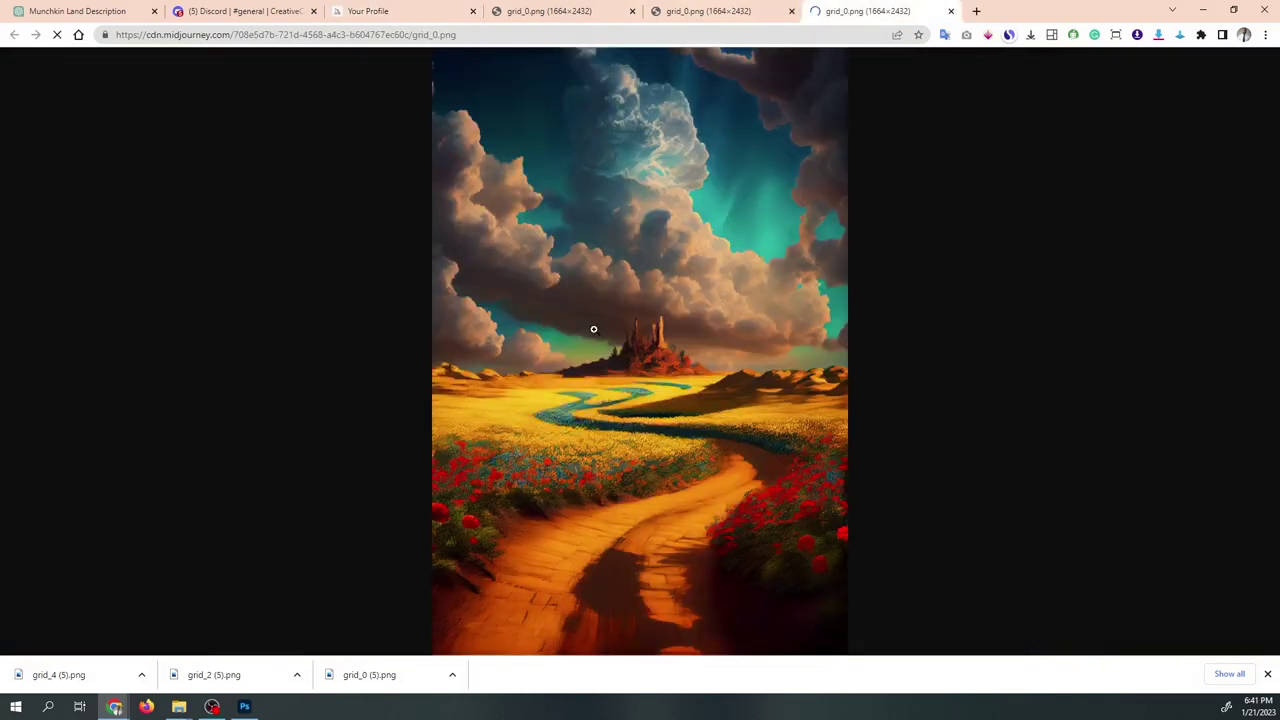
left_click(578, 331)
Return to the Discord channel and examine the new four-image Munchkin Land grid enlarged.
key("ctrl+2")
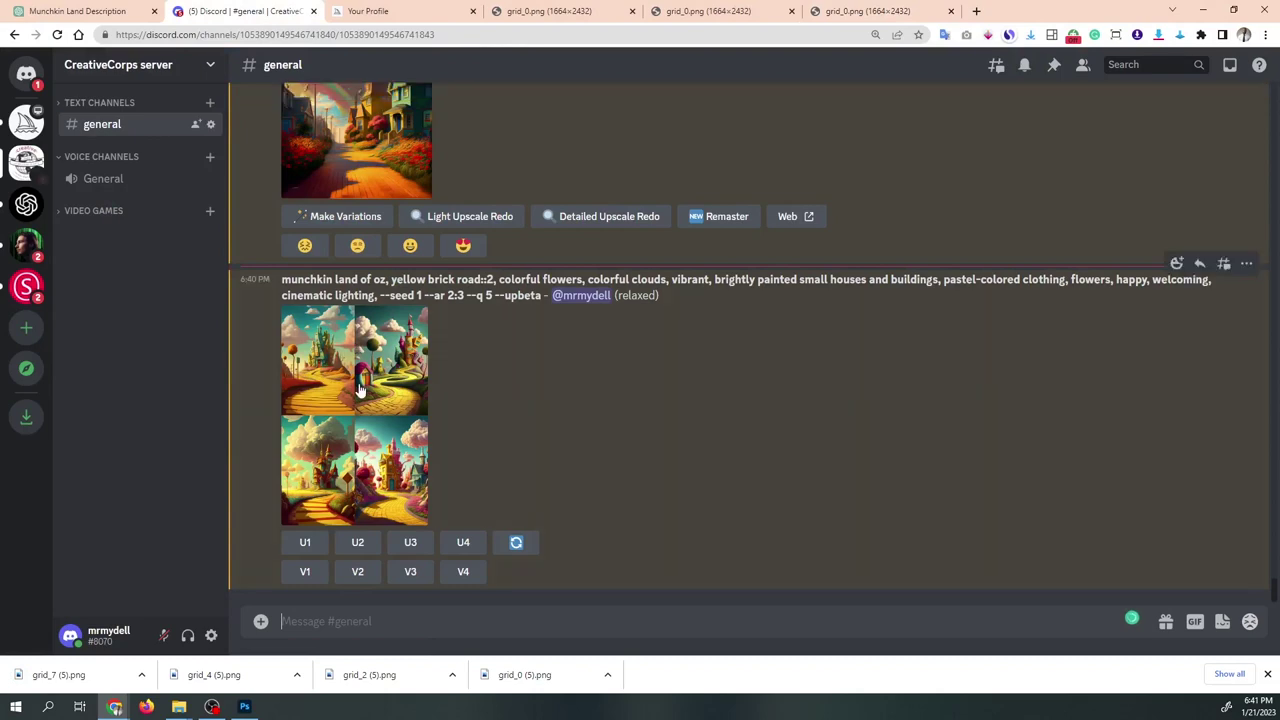
left_click(360, 390)
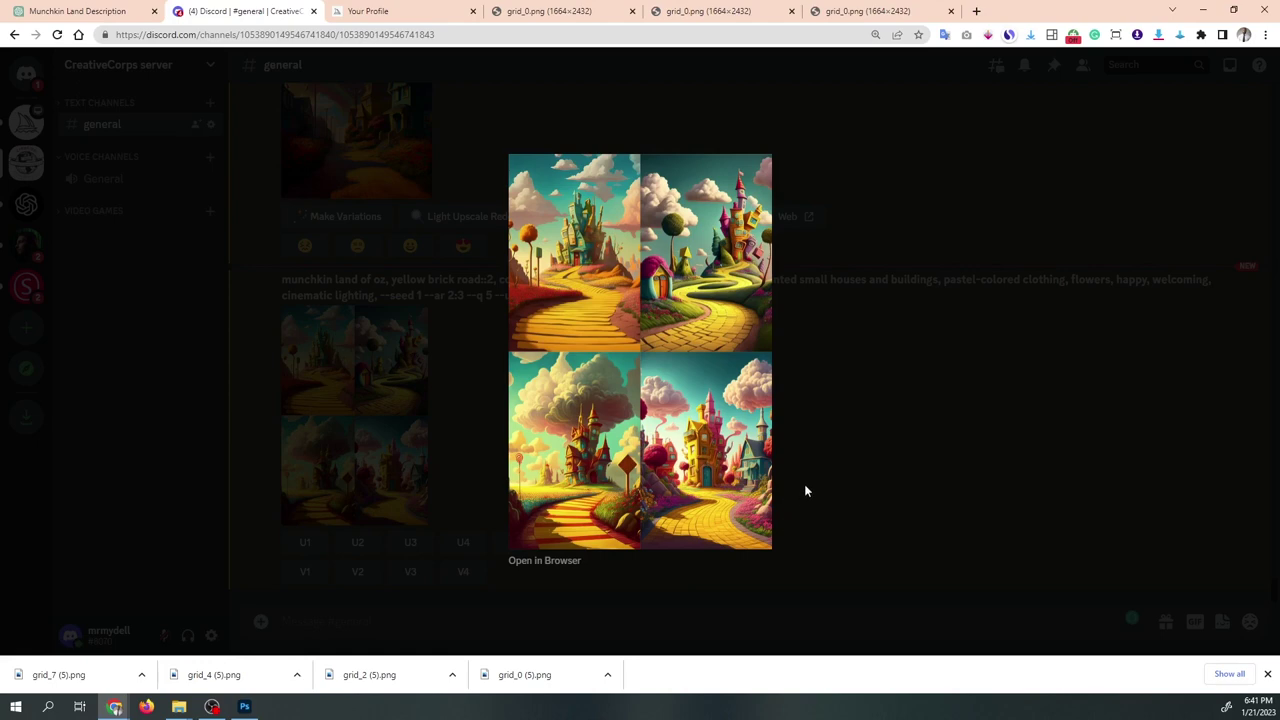
left_click(812, 420)
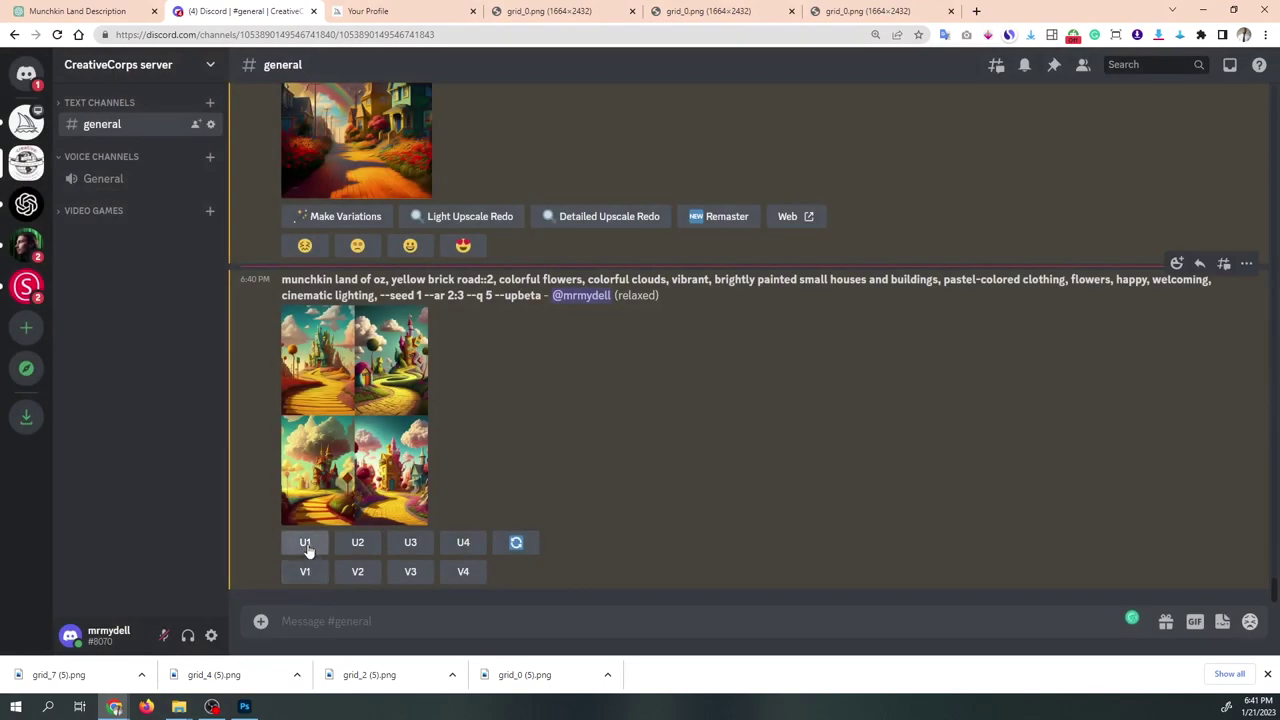
Request upscales of all four images in the Munchkin Land of Oz yellow brick road grid.
left_click(308, 548)
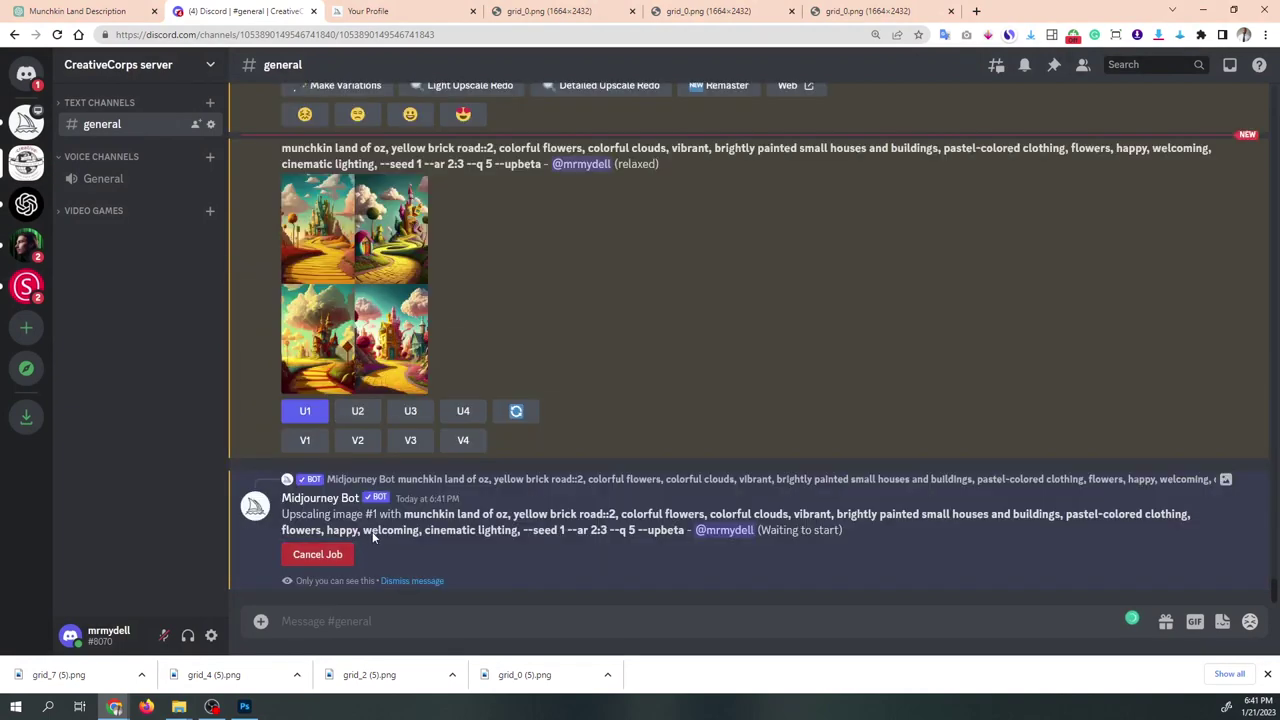
left_click(358, 414)
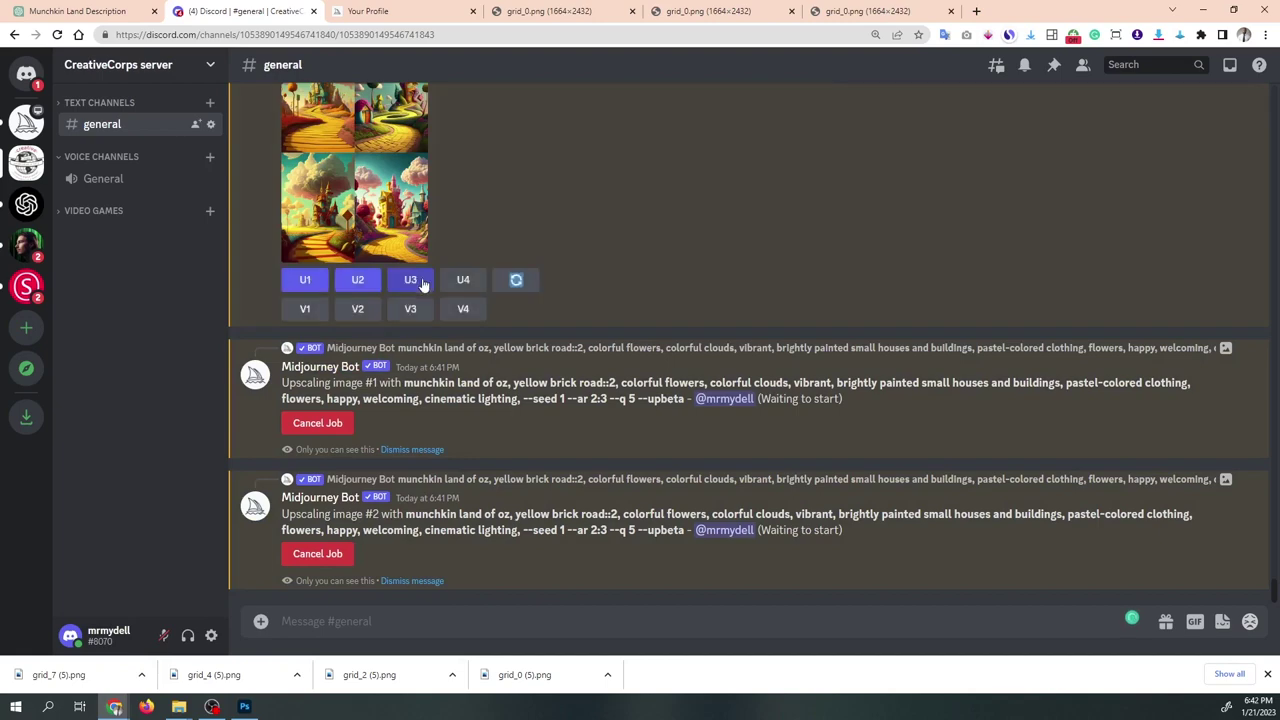
left_click(411, 281)
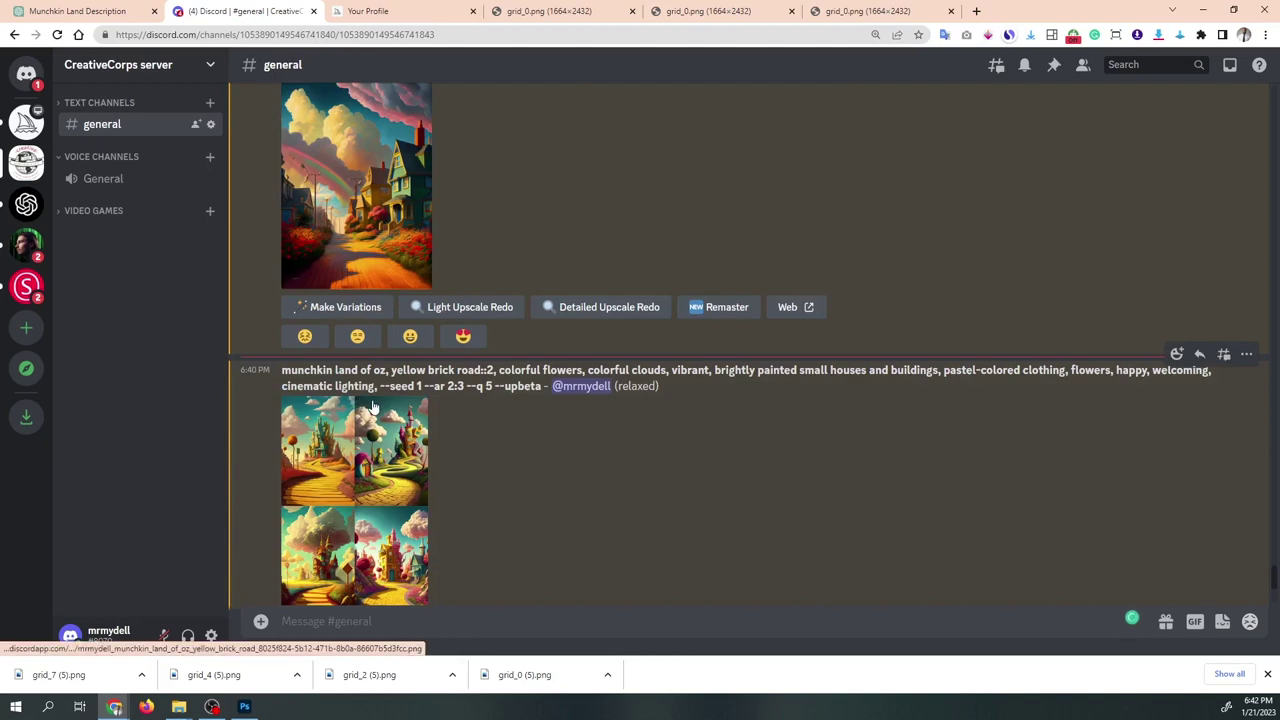
scroll(382, 413, "up", 5)
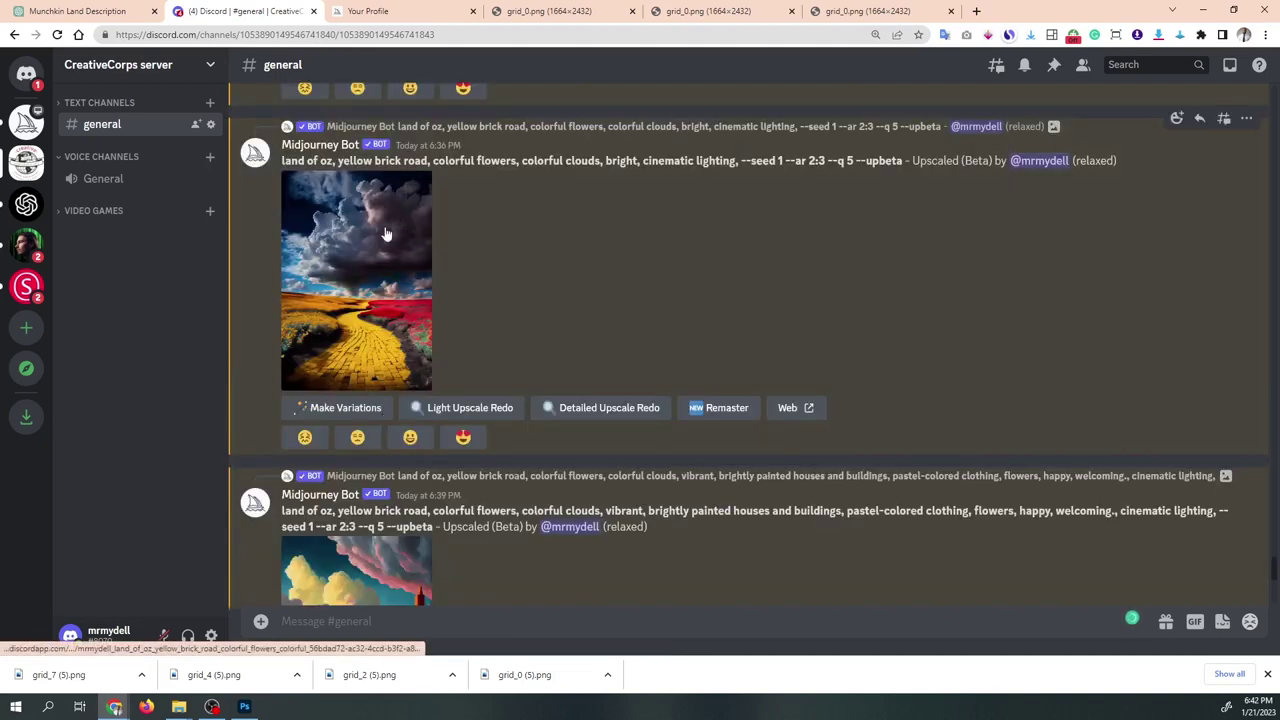
scroll(392, 330, "down", 3)
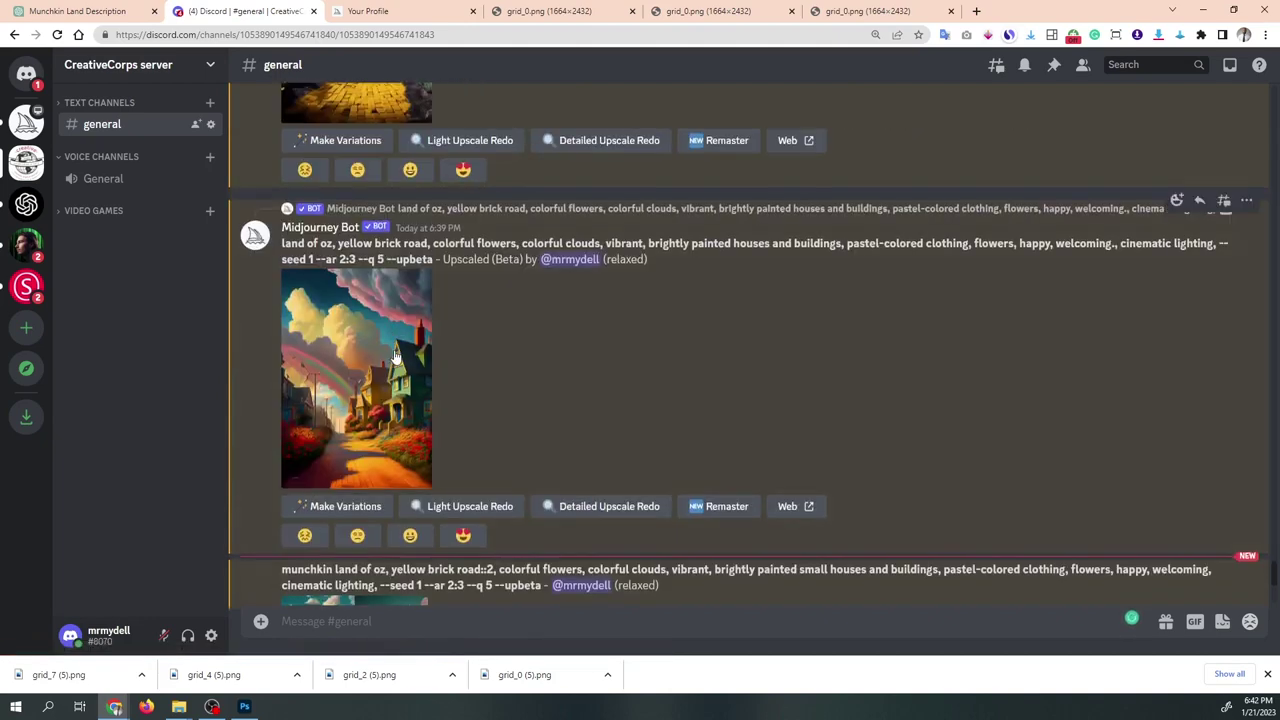
scroll(395, 355, "down", 3)
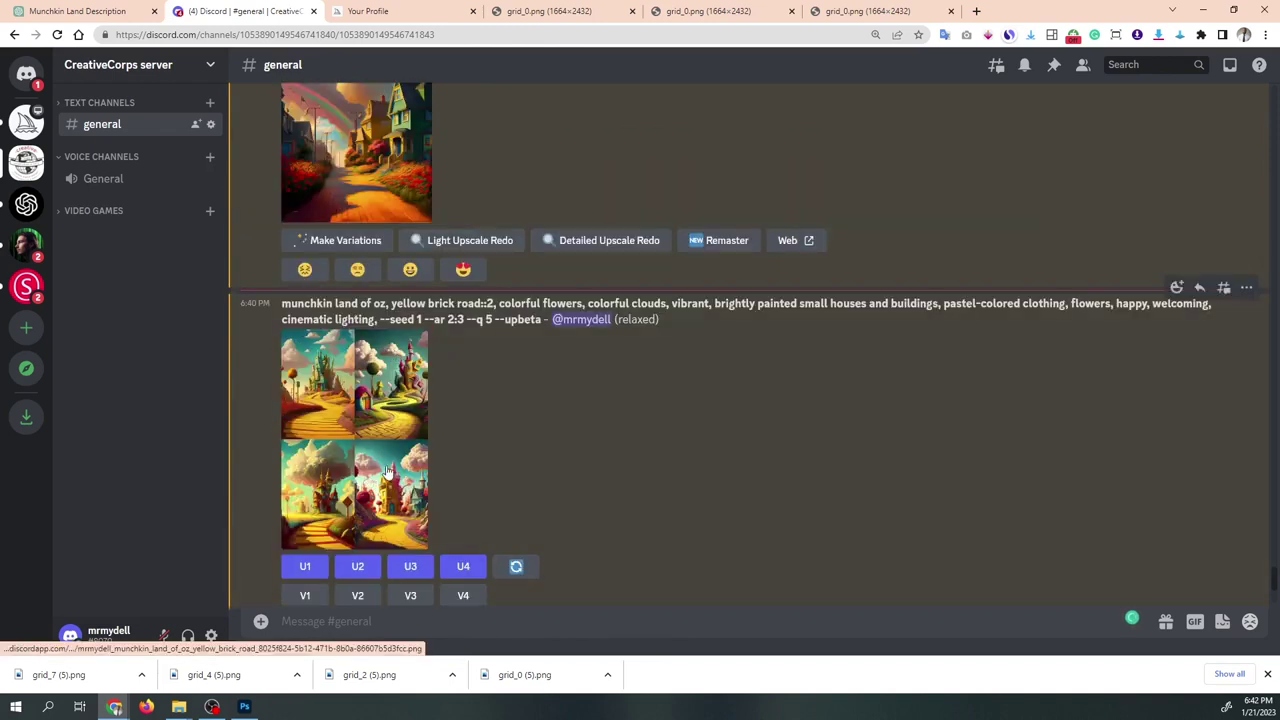
scroll(390, 420, "up", 2)
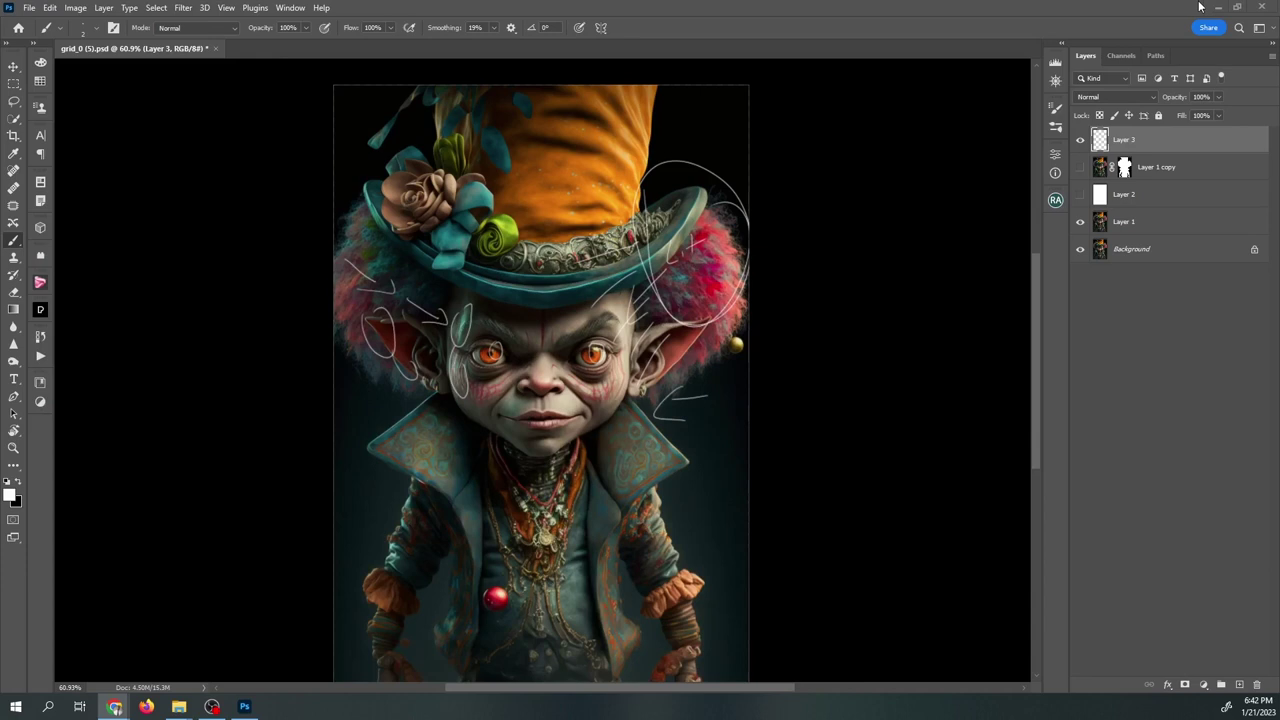
Switch to Photoshop, hide Layer 3 with the white annotation marks, and select Layer 2.
left_click(1203, 9)
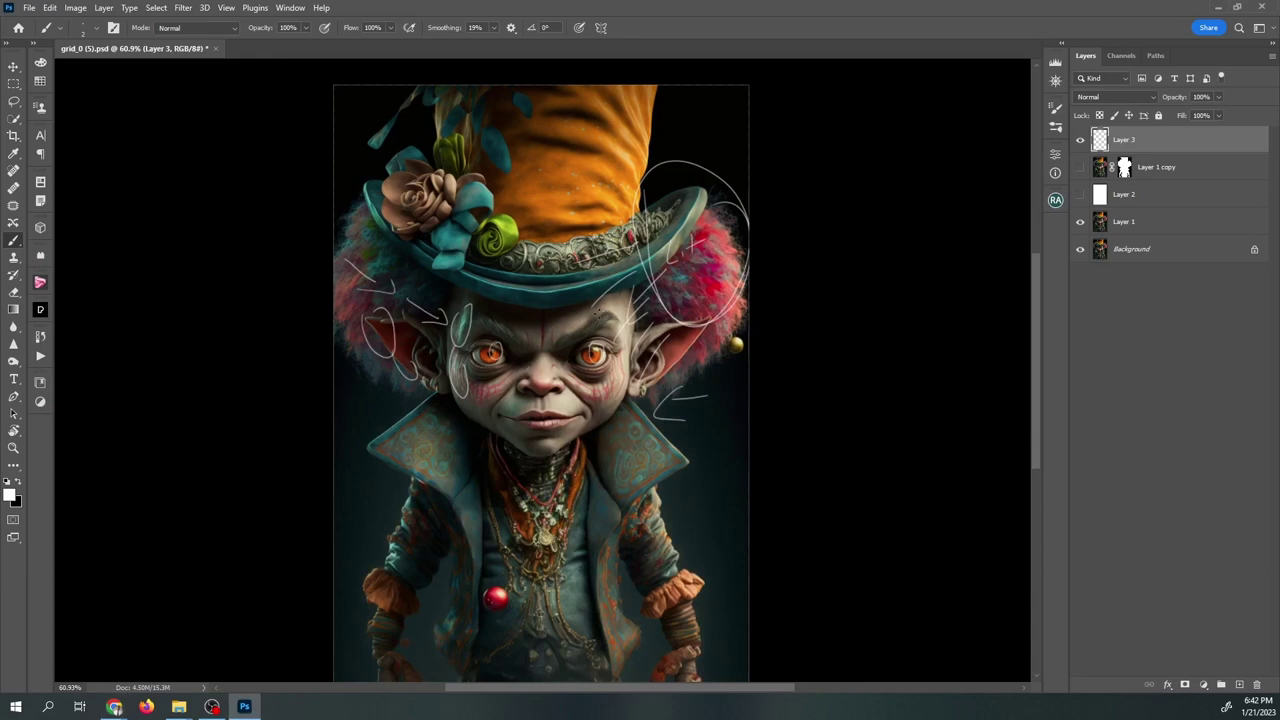
left_click(1080, 140)
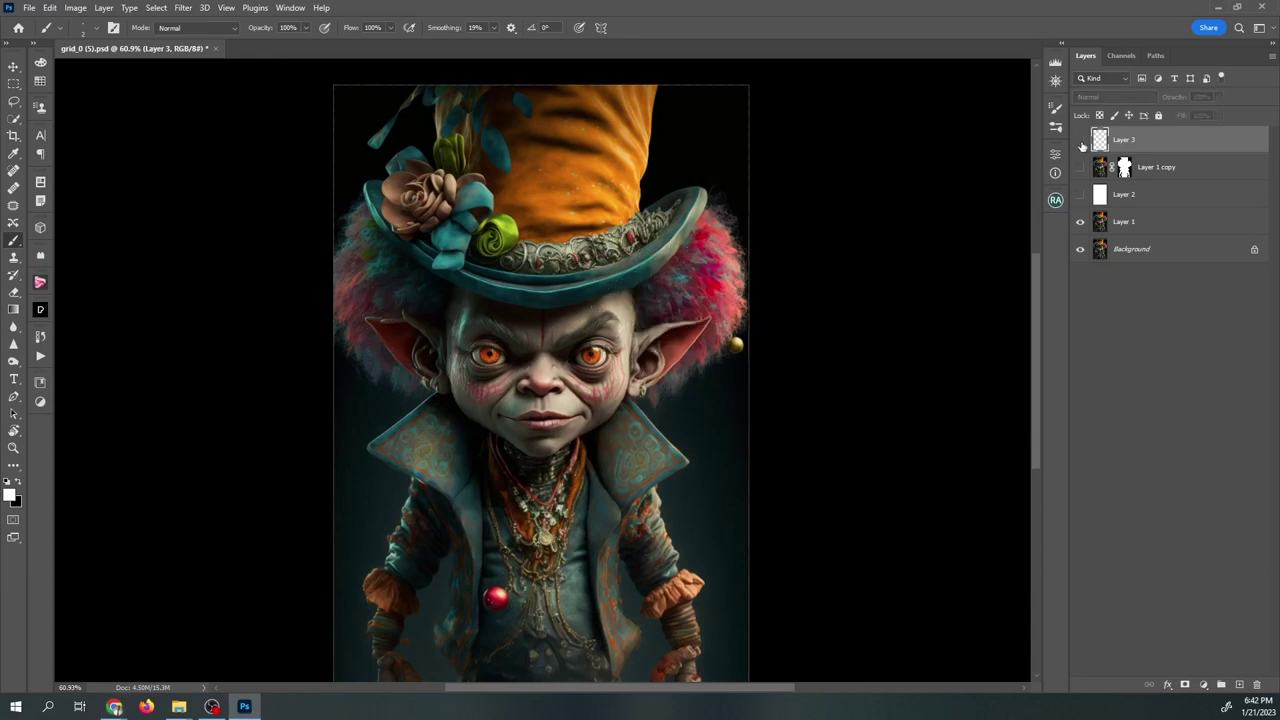
left_click(1112, 197)
Open the 01-21 Tutorials folder from the browser's downloads and place grid_4 (5).png into the character document above Layer 2.
mouse_move(180, 712)
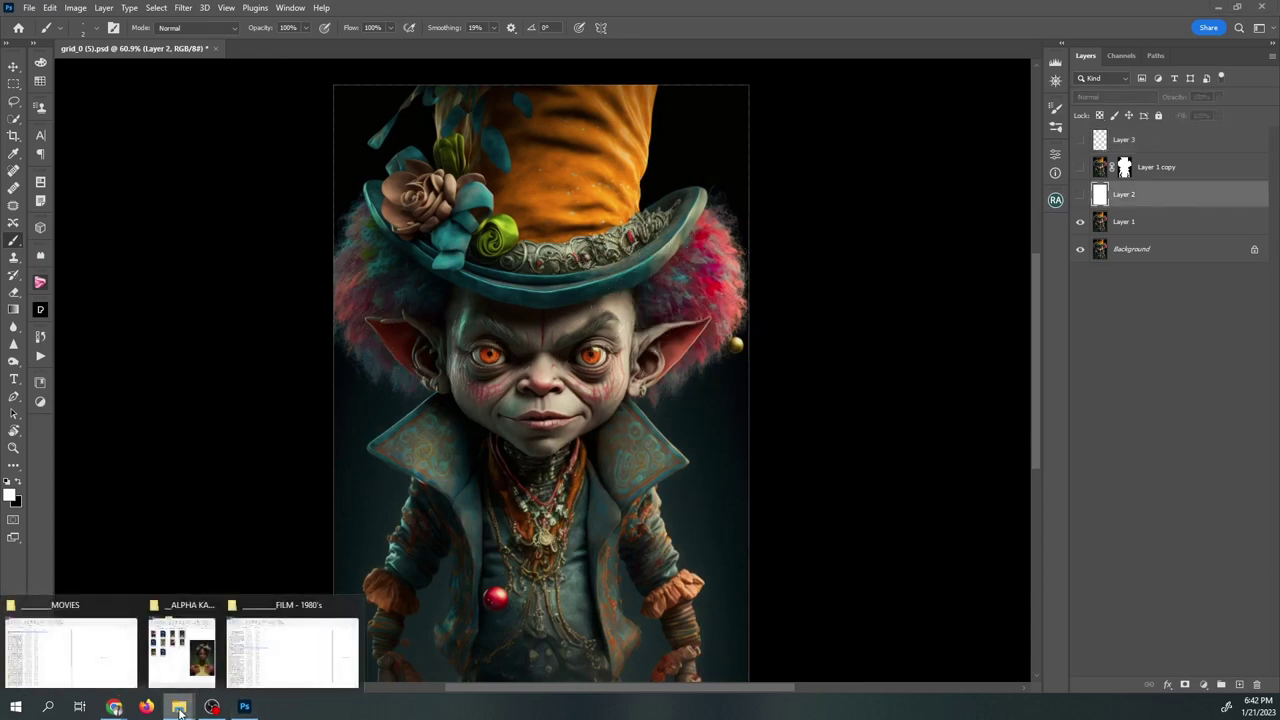
left_click(114, 707)
left_click(297, 674)
left_click(297, 674)
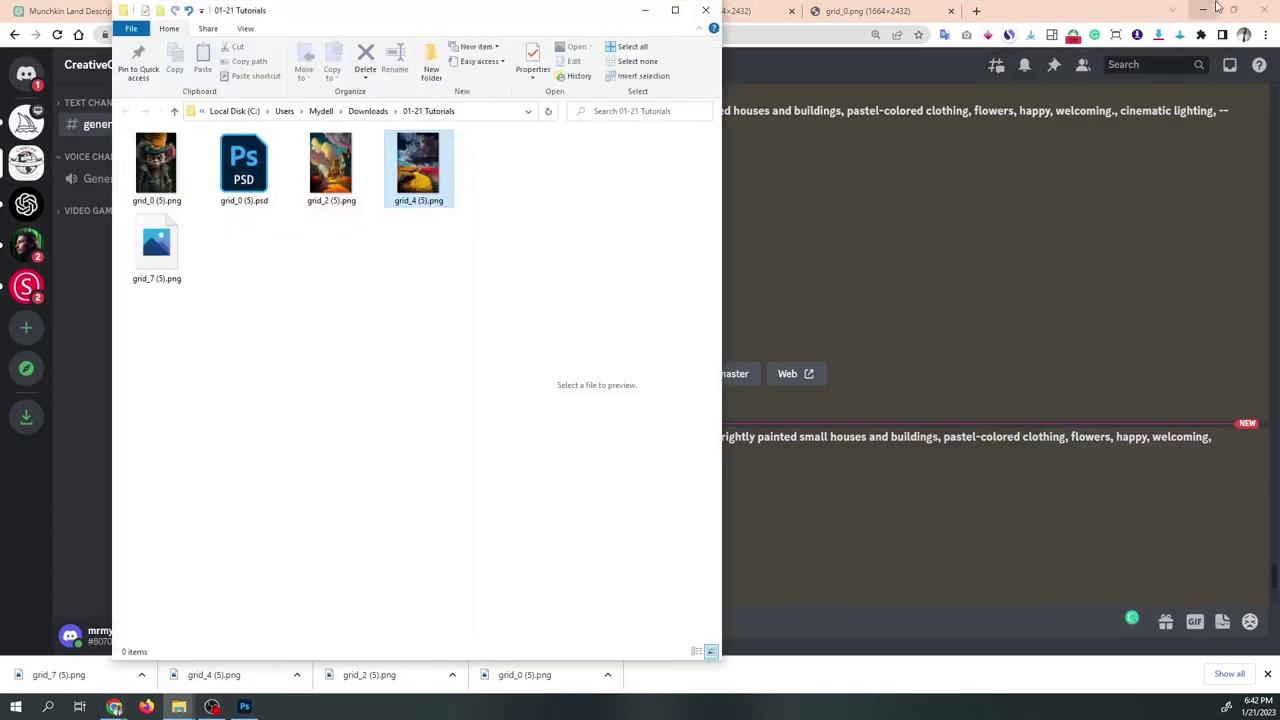
left_click(1203, 10)
left_click(421, 183)
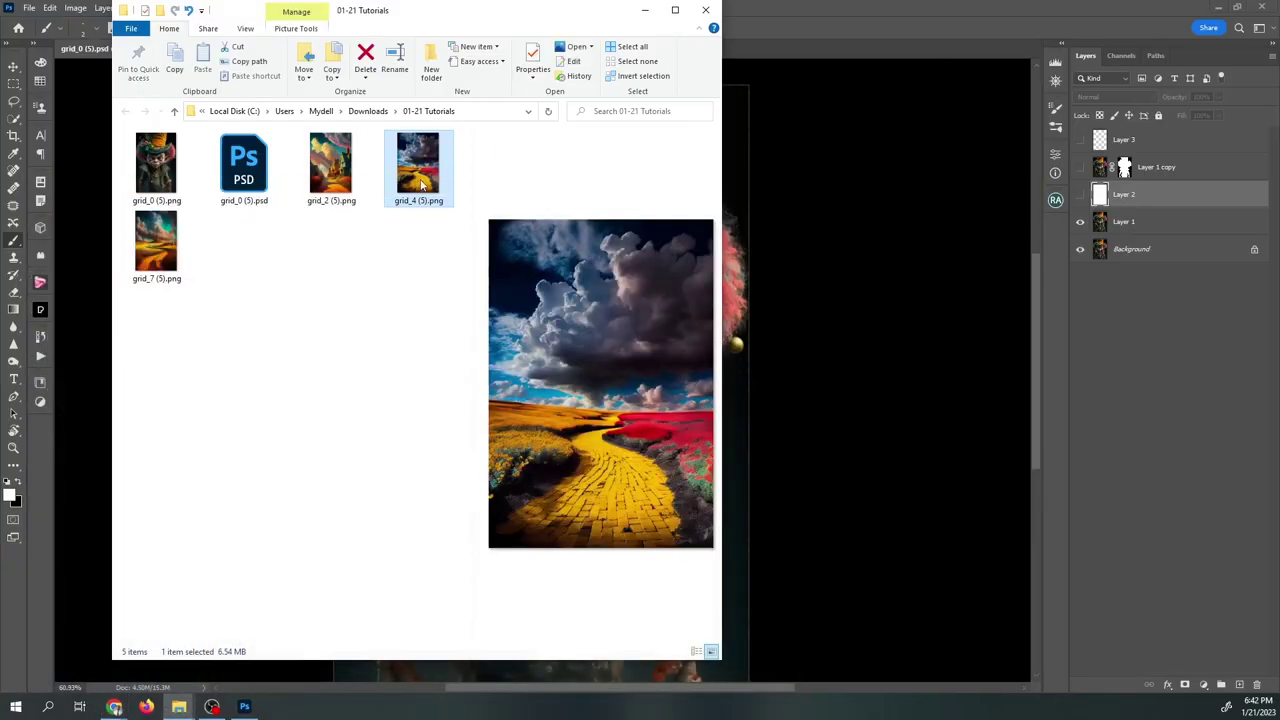
left_click_drag(423, 185, 736, 285)
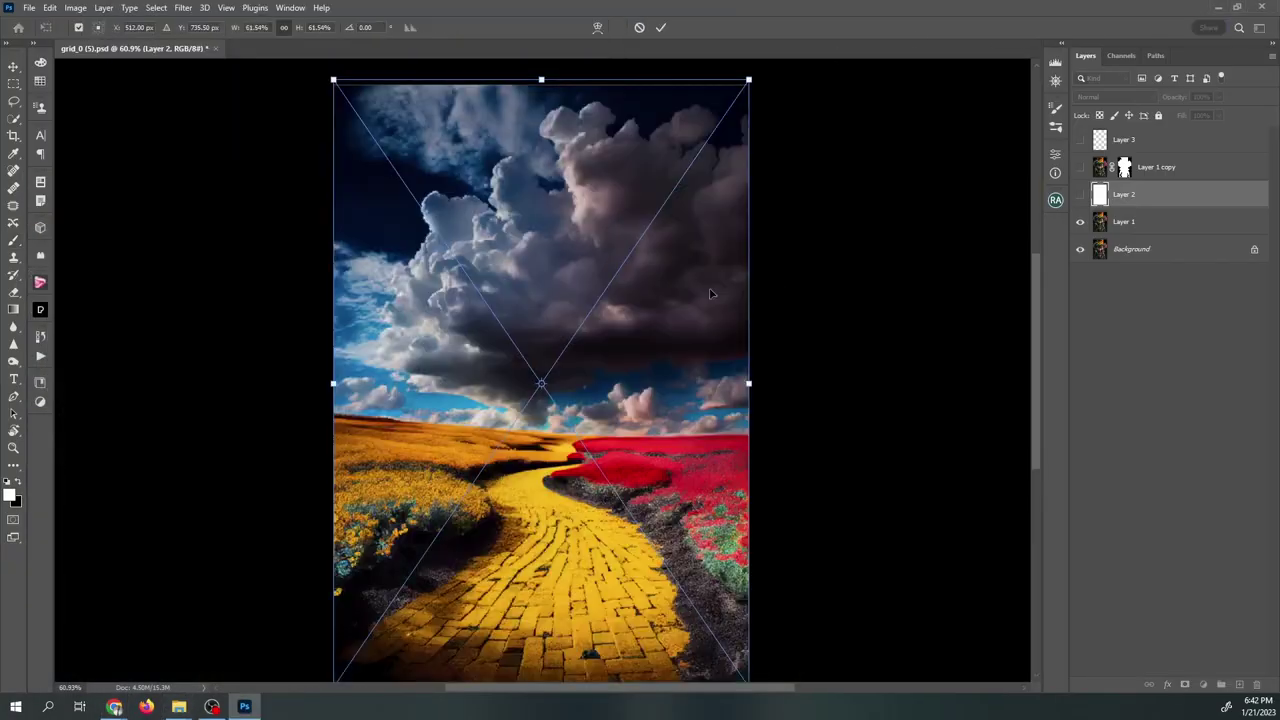
left_click(660, 28)
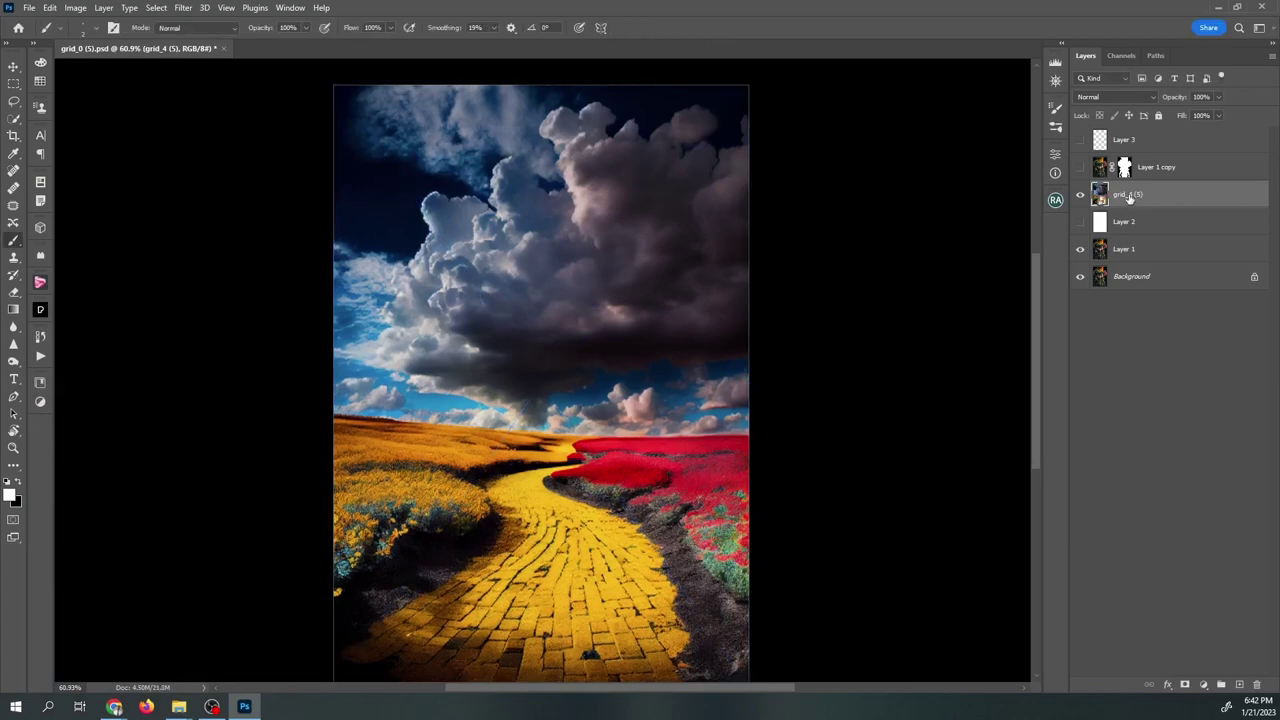
Show the masked Layer 1 copy so the character stands in front of the yellow brick road background.
left_click(1079, 168)
left_click_drag(547, 355, 553, 339)
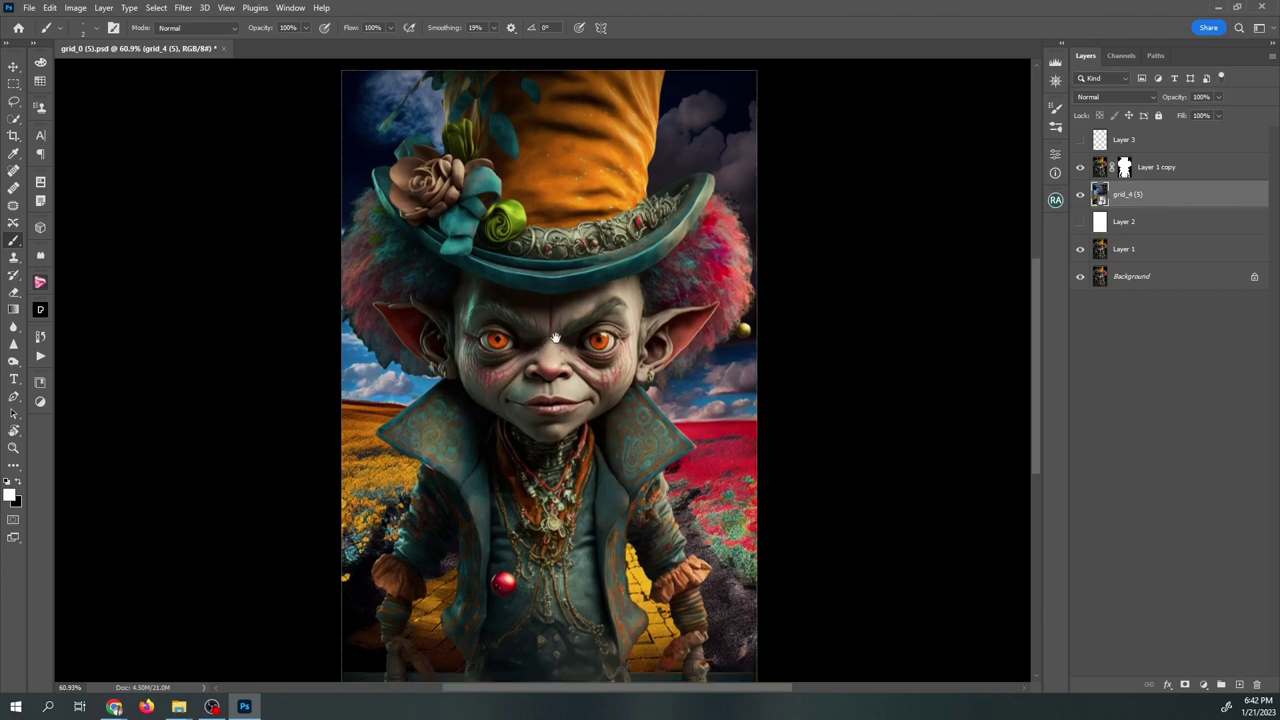
scroll(549, 340, "down", 2)
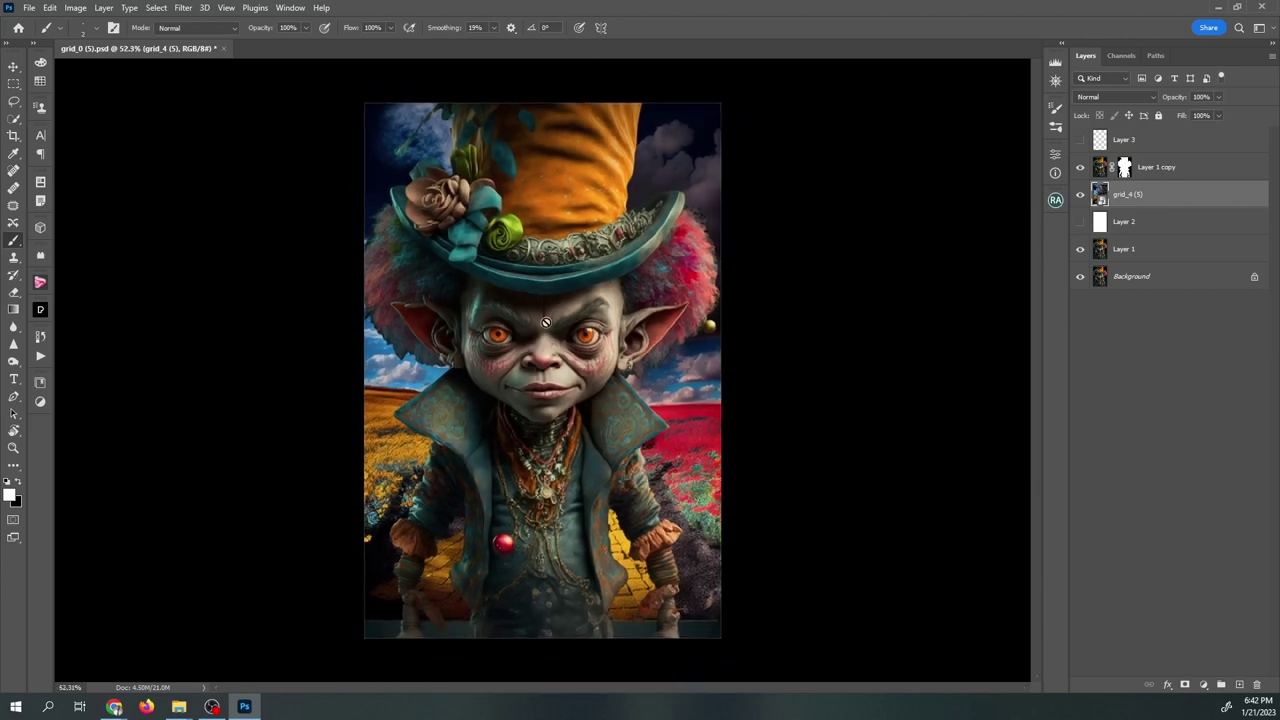
Shift the grid_4 (5) background downward, scale it to about 62.88%, and flip it horizontally behind the character.
key("v")
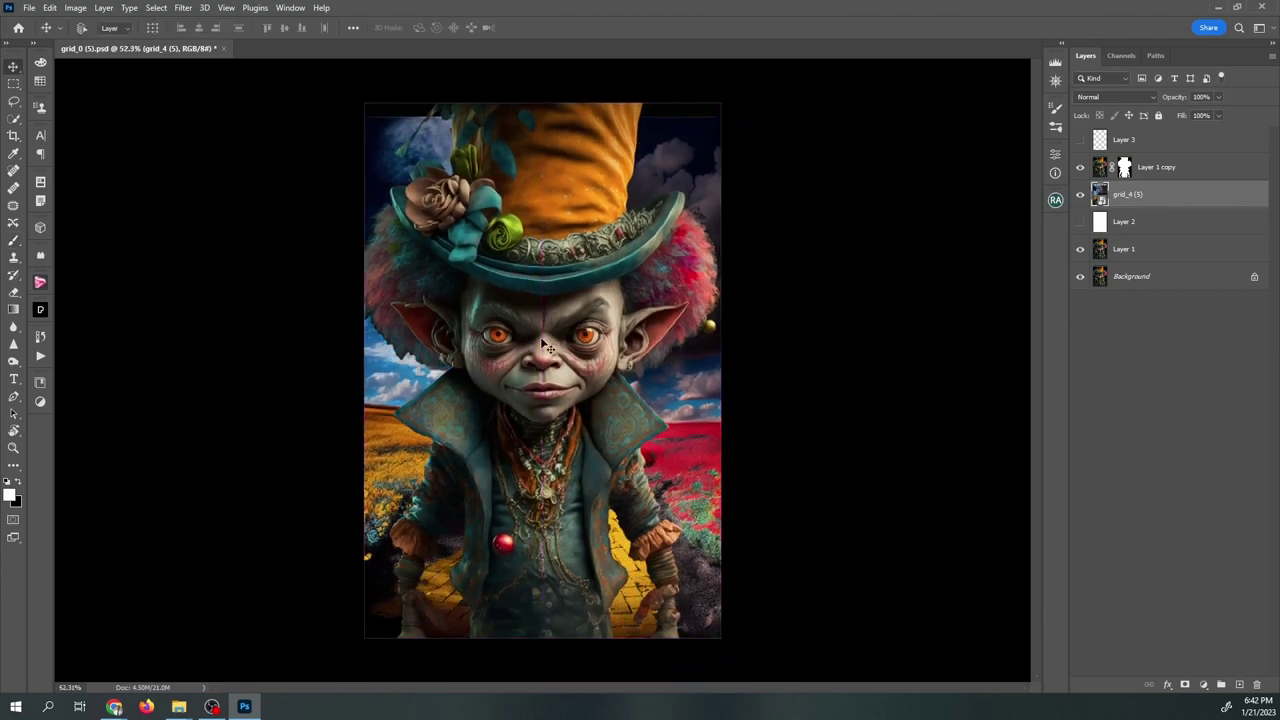
key("ctrl+t")
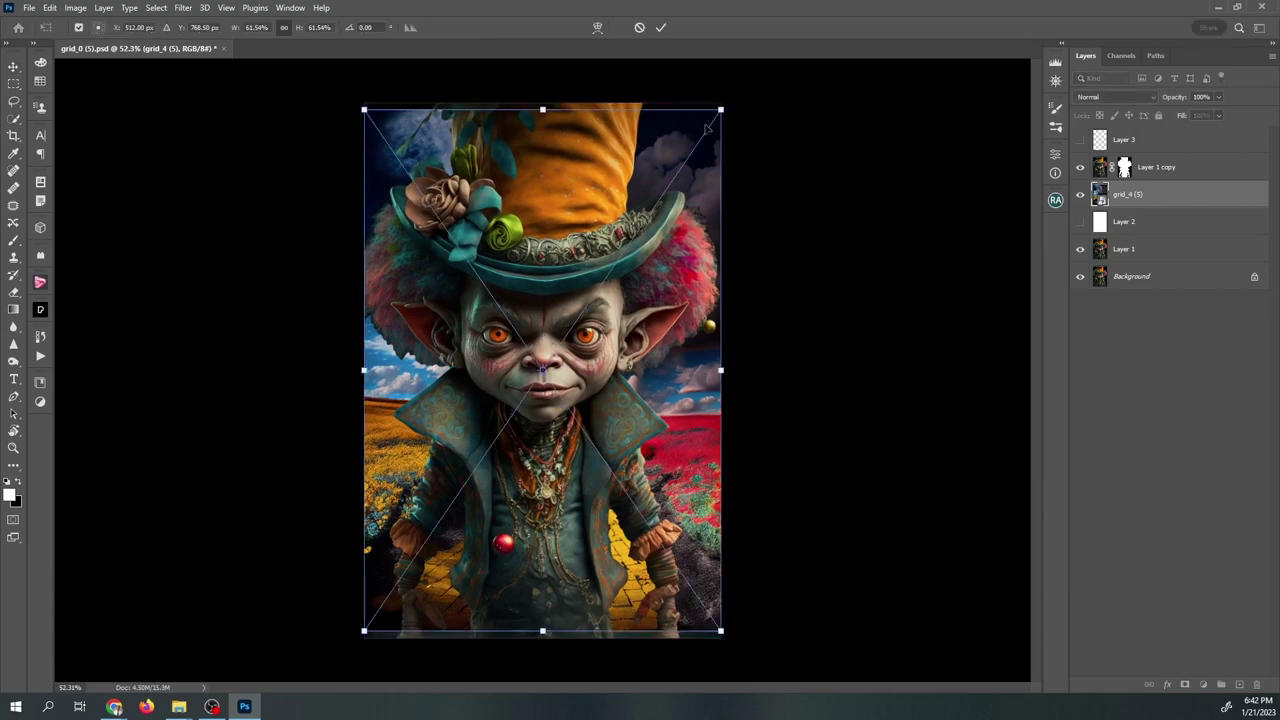
left_click_drag(717, 117, 727, 103)
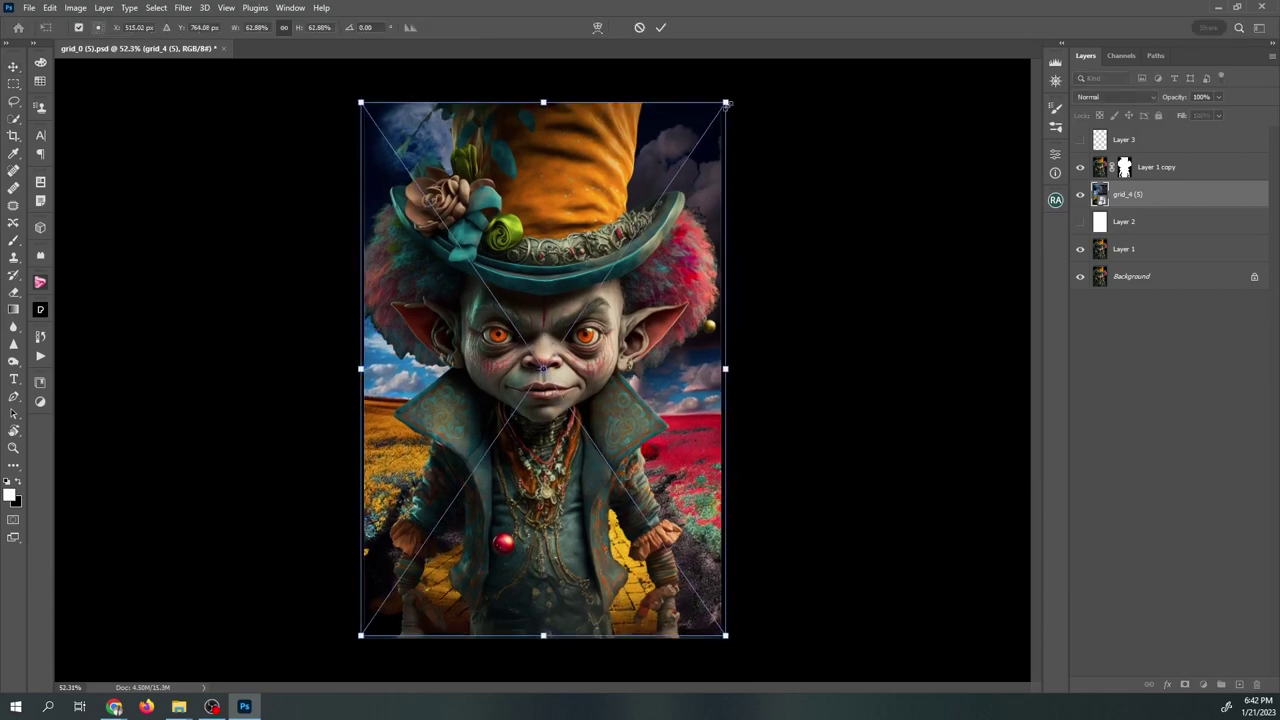
right_click(617, 214)
left_click(636, 454)
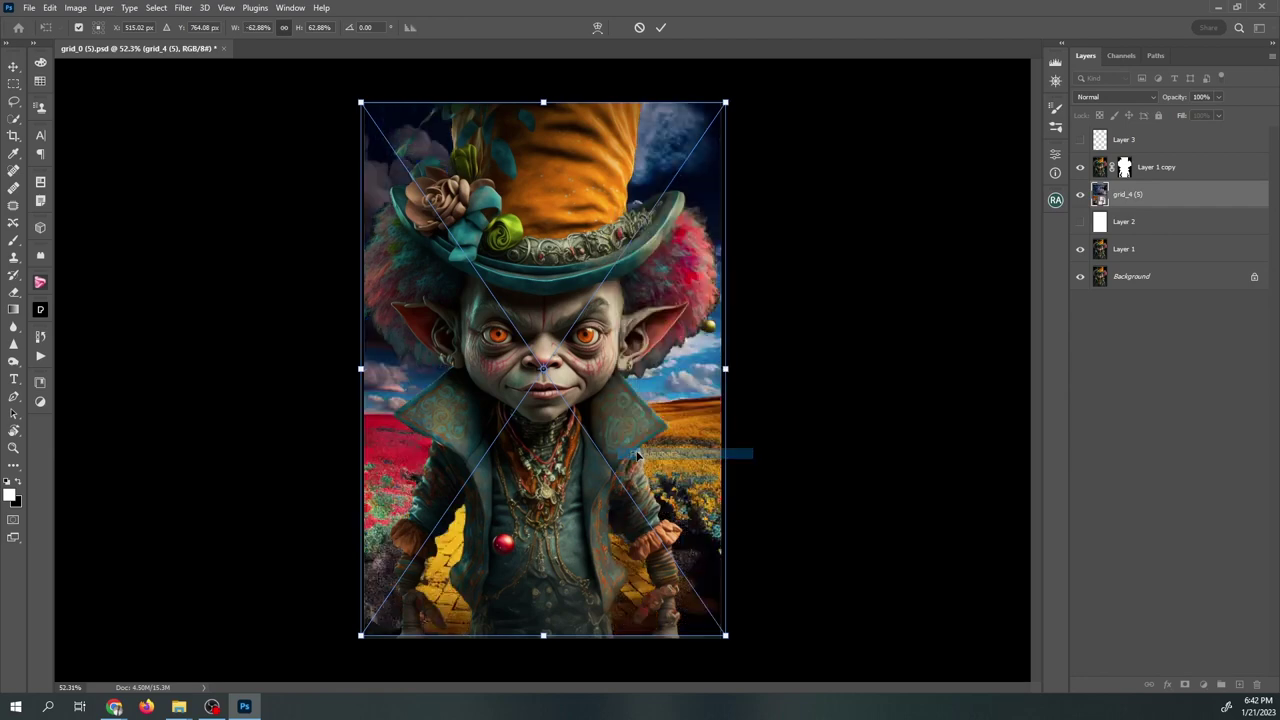
left_click(660, 28)
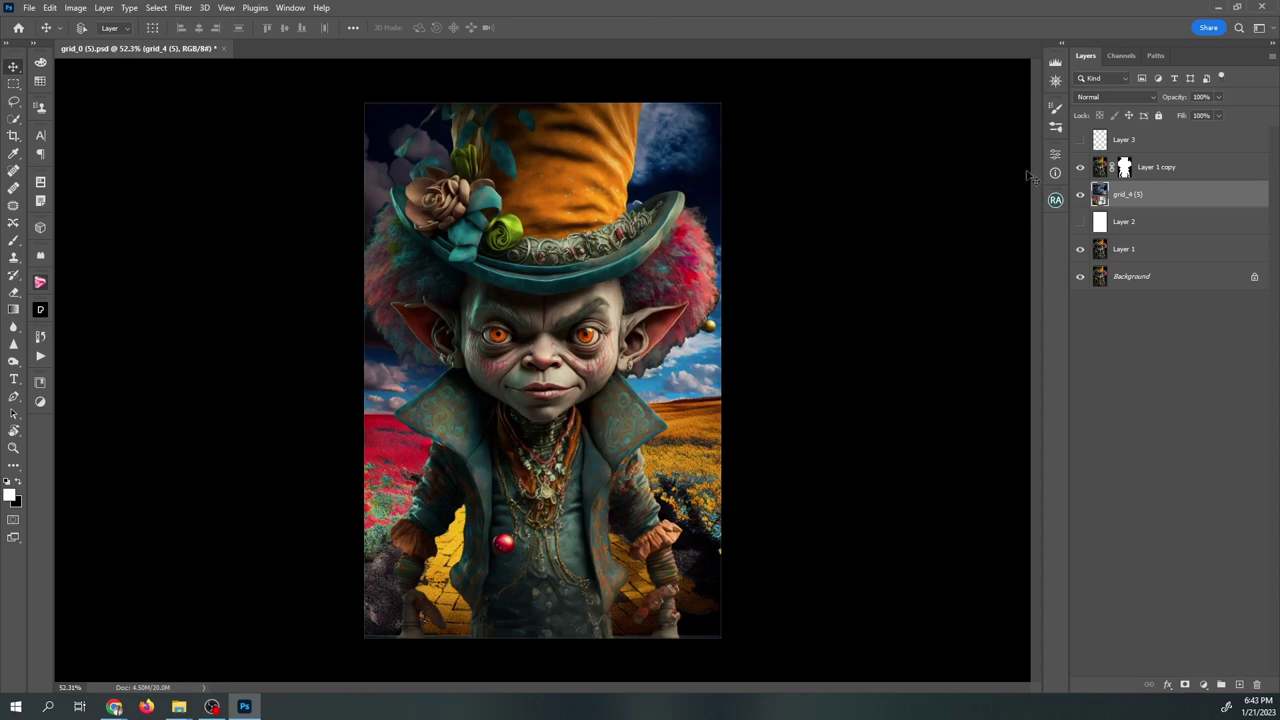
Place grid_2 (5).png from the 01-21 Tutorials folder into the character document above the grid_4 (5) layer.
mouse_move(193, 712)
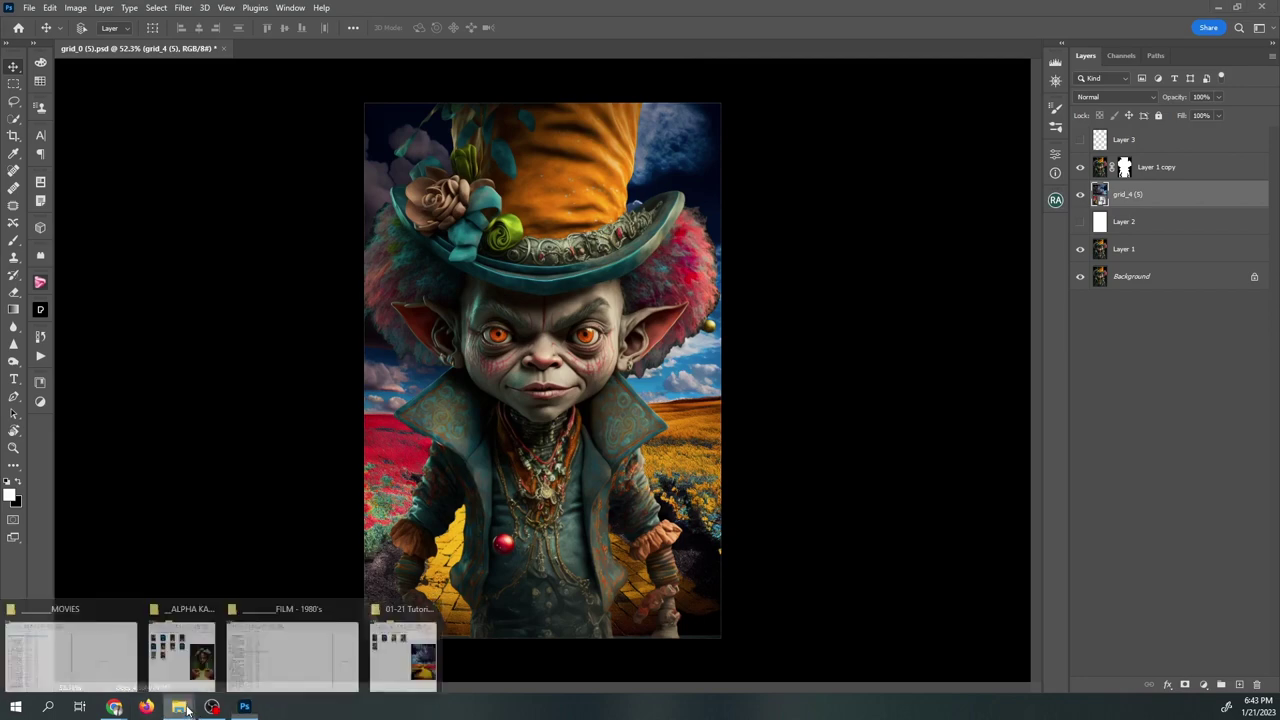
left_click(420, 660)
left_click(330, 165)
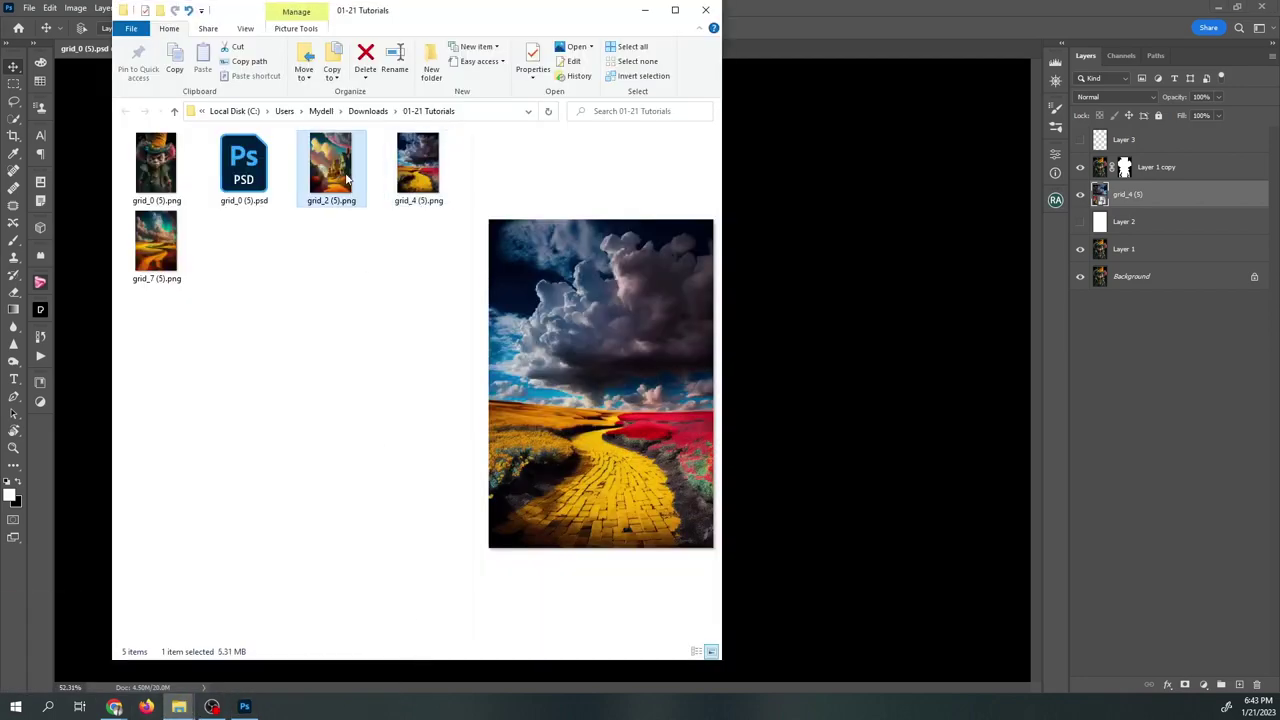
left_click_drag(330, 165, 790, 236)
left_click_drag(716, 257, 716, 257)
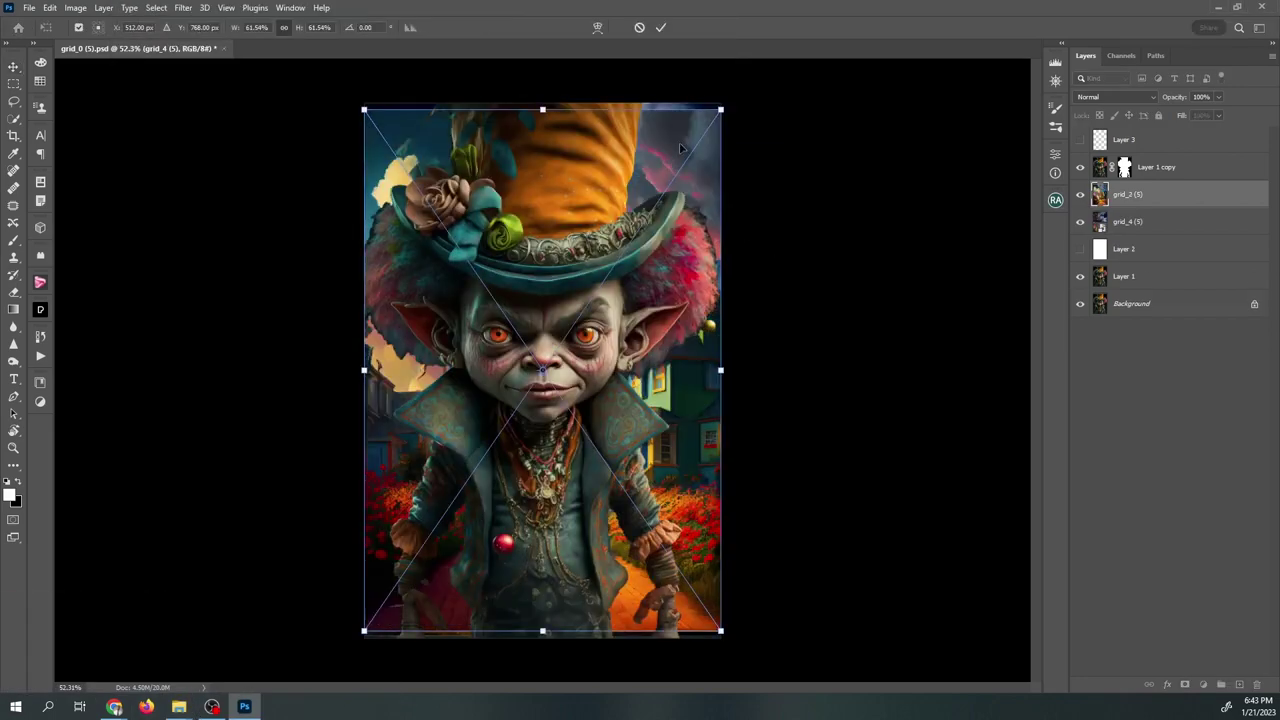
Scale the placed grid_2 (5) background to about 64.57%, flip it horizontally, and commit the placement.
left_click_drag(720, 104, 729, 97)
right_click(617, 179)
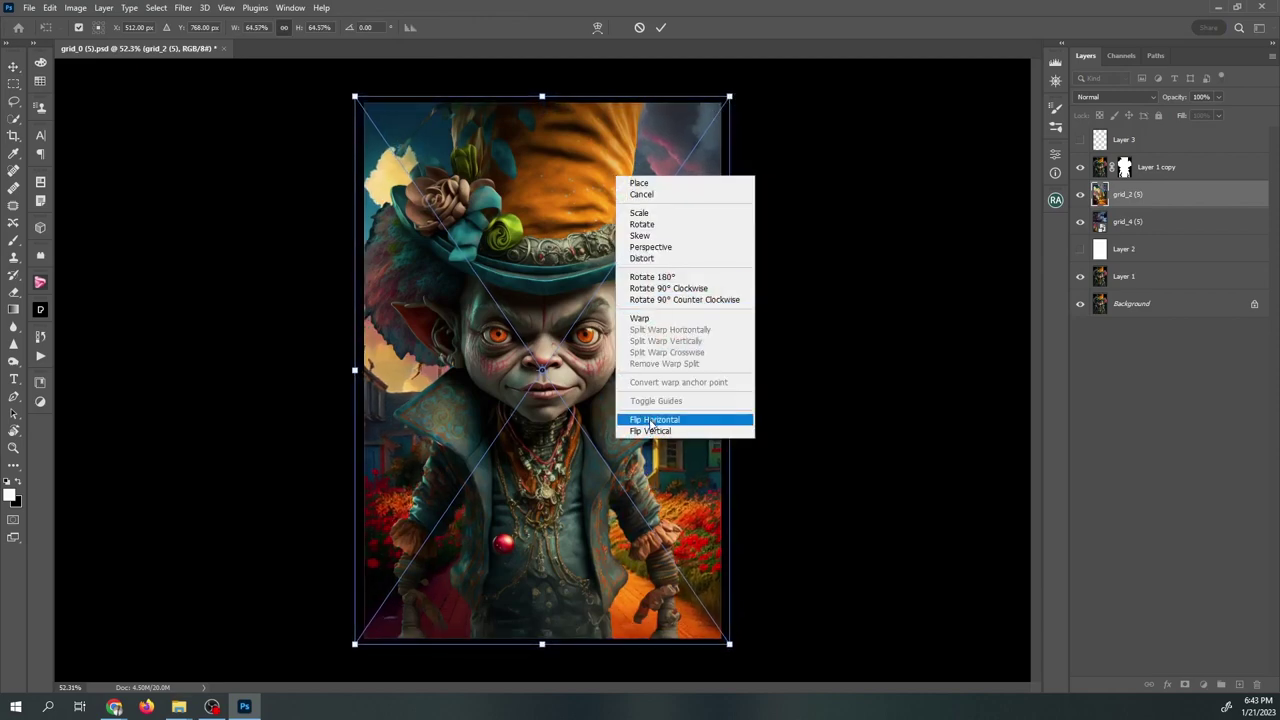
left_click(654, 420)
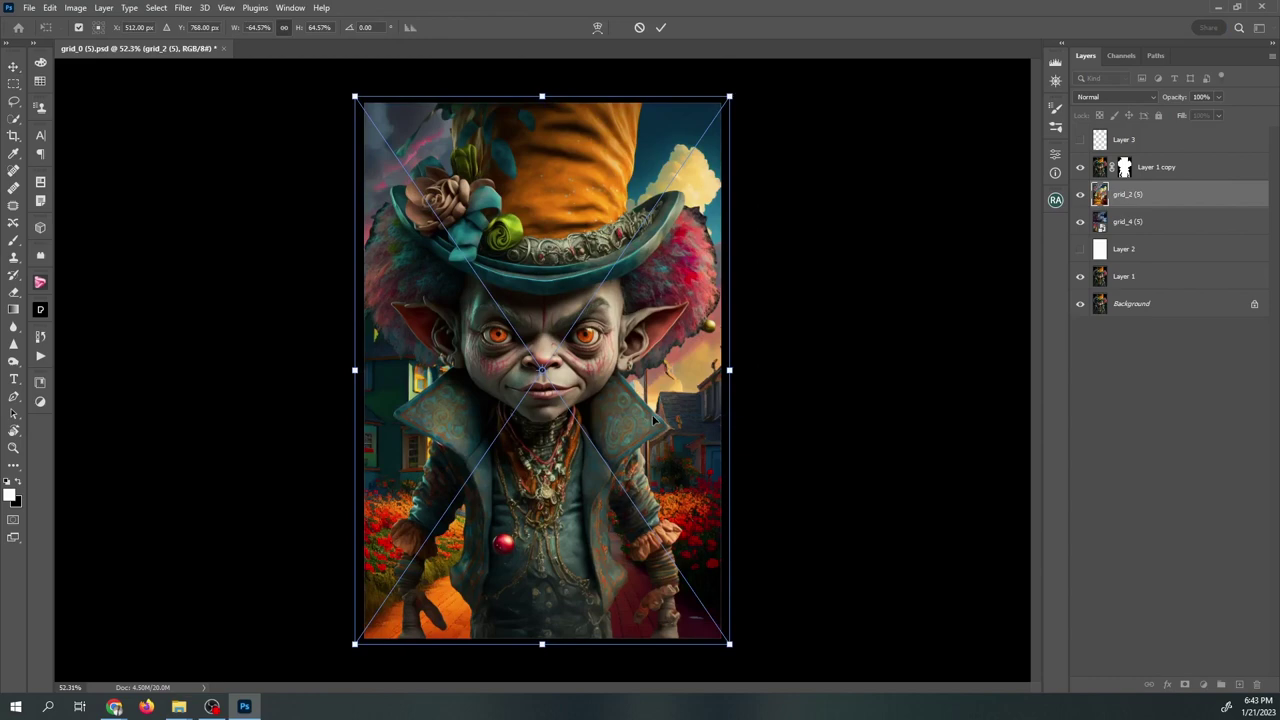
left_click(660, 27)
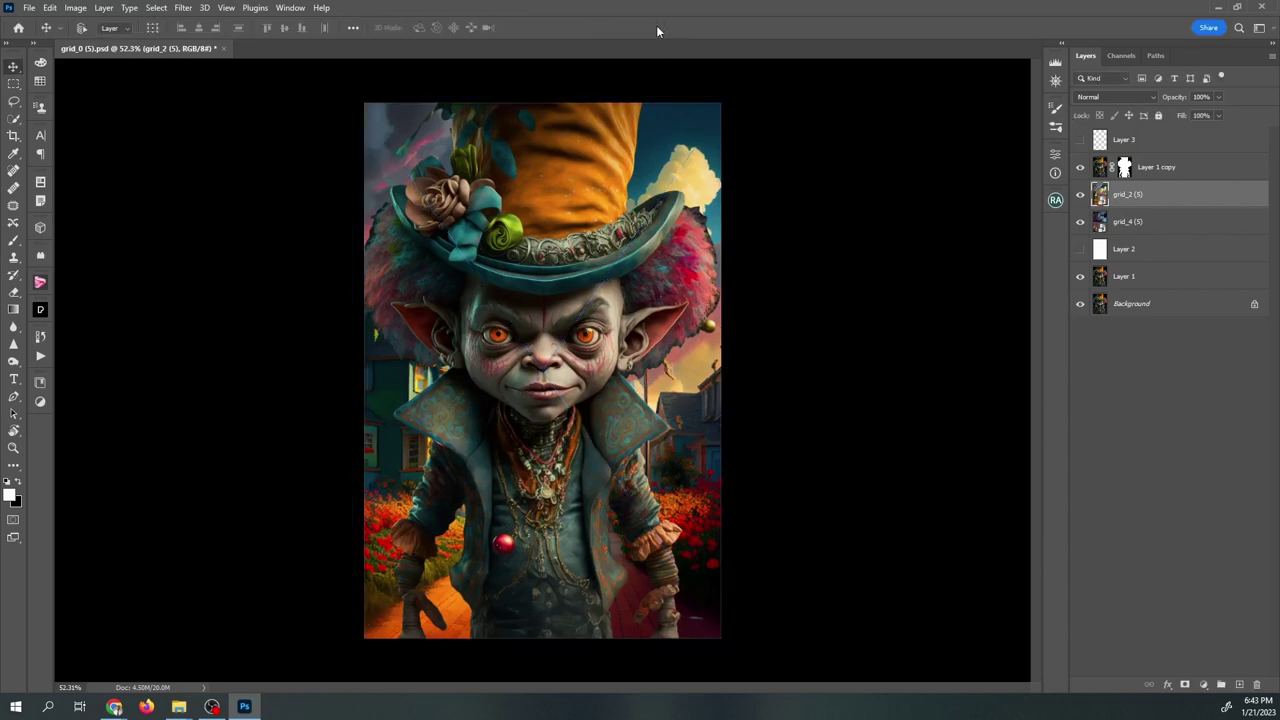
Place grid_7 (5).png from the 01-21 Tutorials folder into the document above the grid_2 (5) layer.
mouse_move(180, 708)
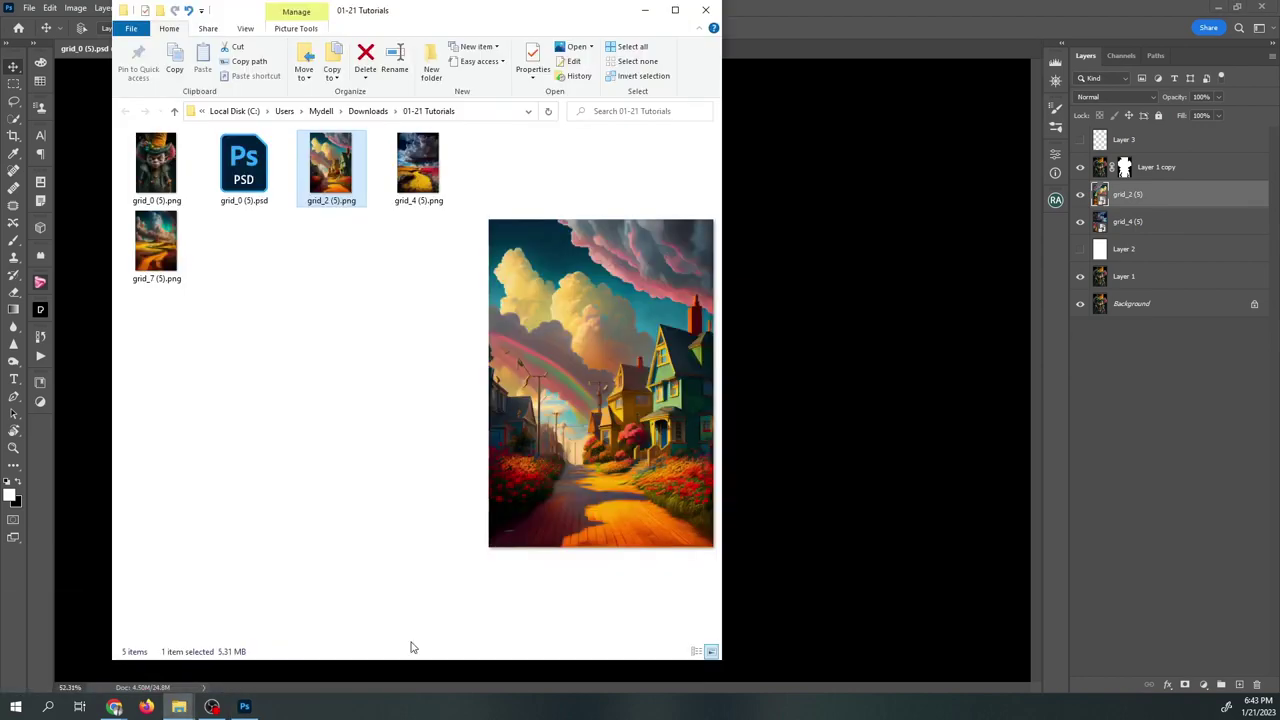
left_click(412, 647)
left_click(155, 243)
left_click_drag(152, 262, 774, 265)
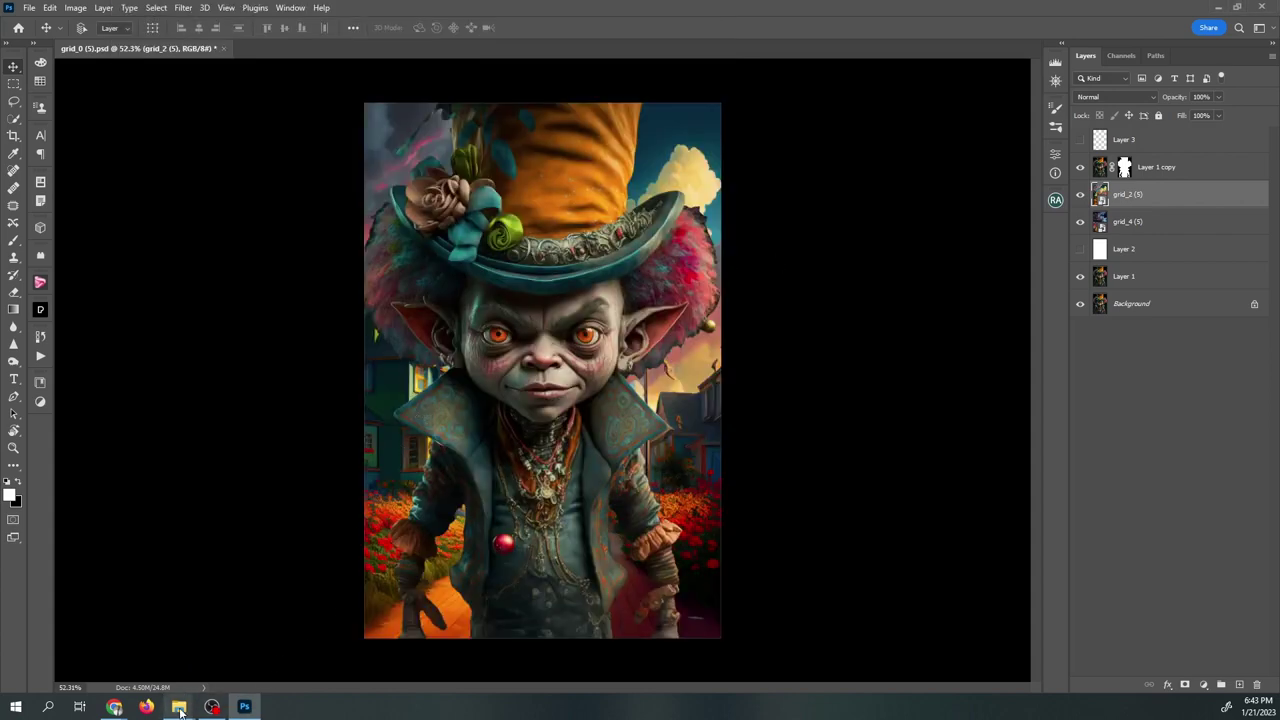
mouse_move(178, 706)
left_click(341, 667)
left_click_drag(183, 284, 780, 276)
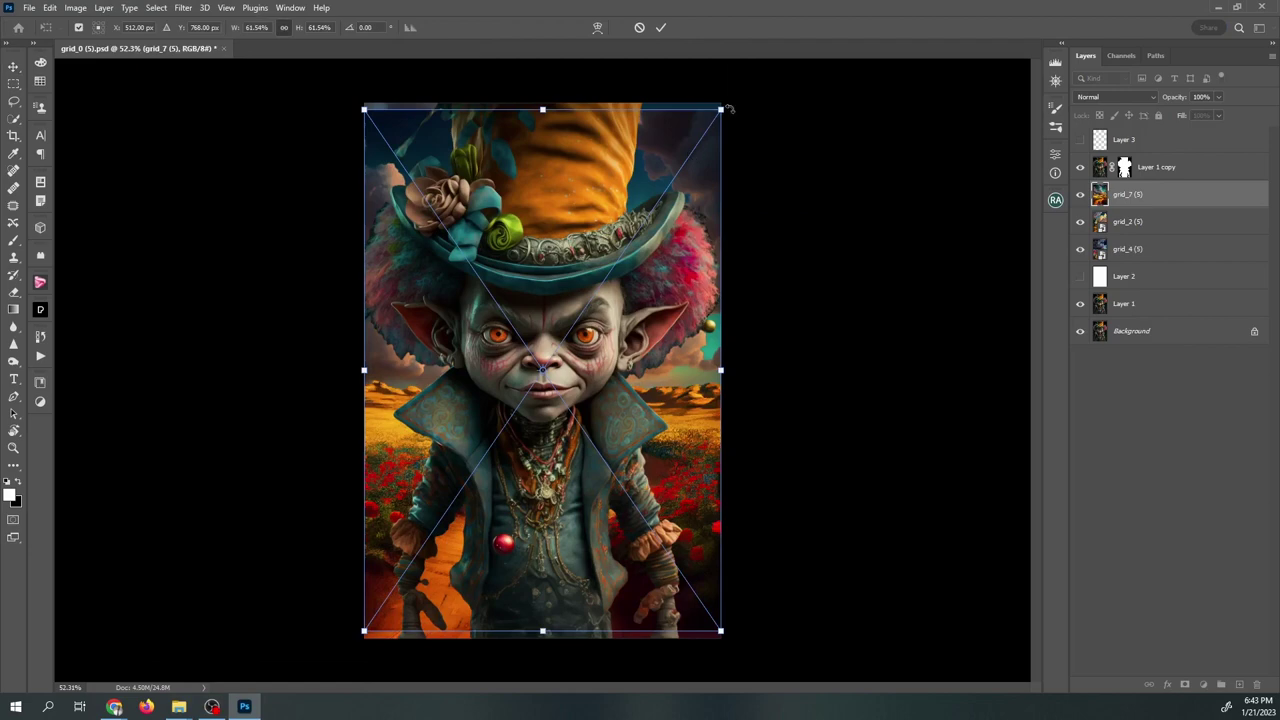
Scale the placed grid_7 (5) background to about 64.47%, flip it horizontally, and commit the placement.
left_click_drag(724, 107, 728, 97)
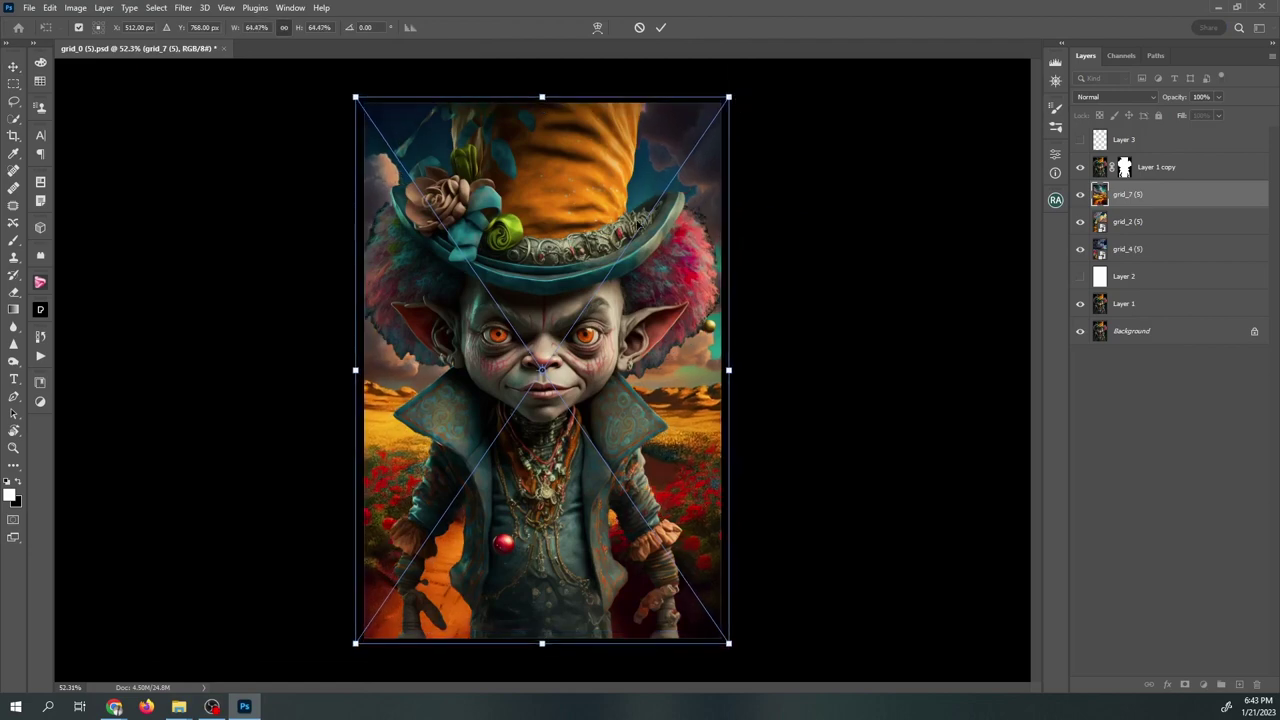
right_click(682, 263)
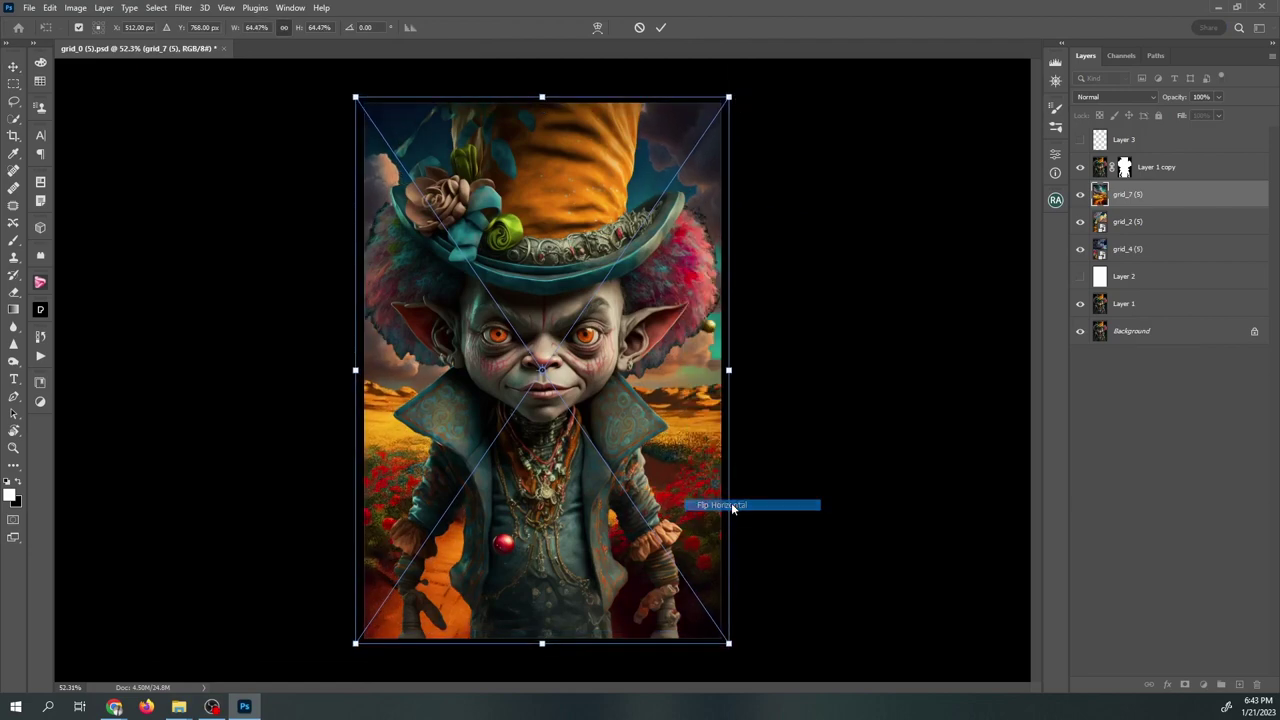
left_click(731, 505)
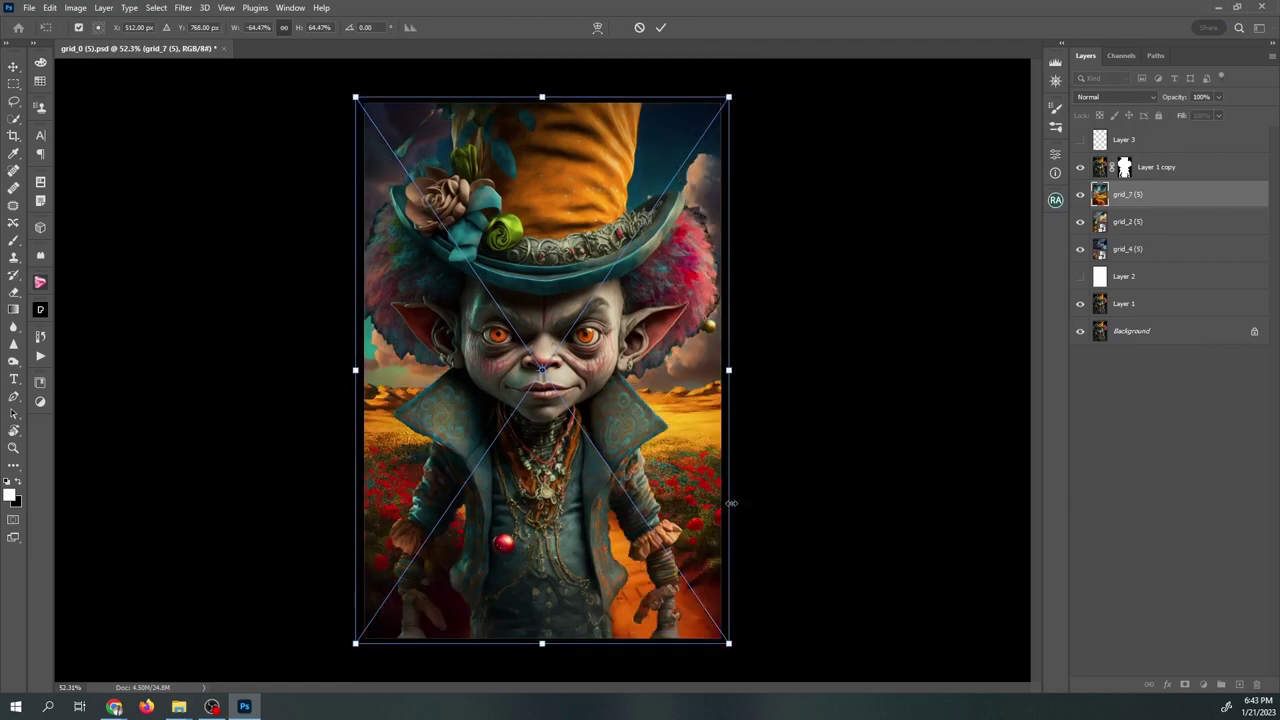
left_click(660, 27)
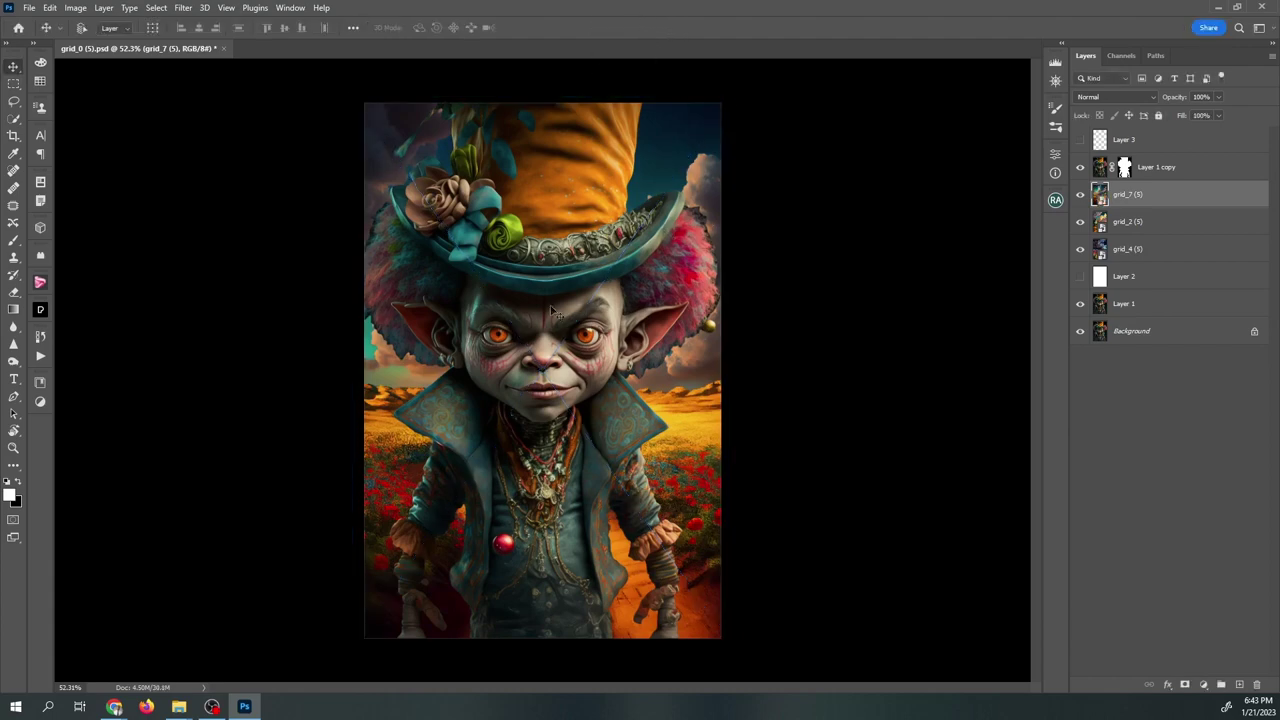
Switch to Chrome and reload the Midjourney profile gallery to bring up the new munchkin land of oz upscales.
mouse_move(114, 706)
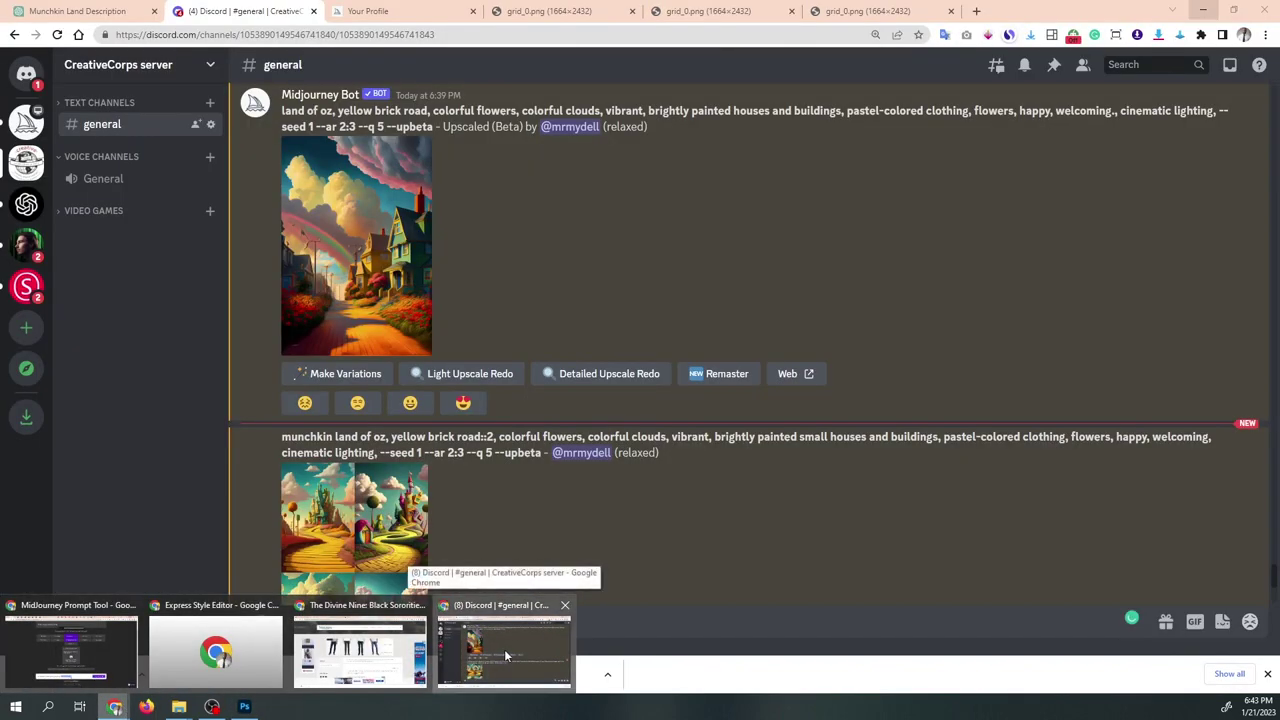
left_click(506, 645)
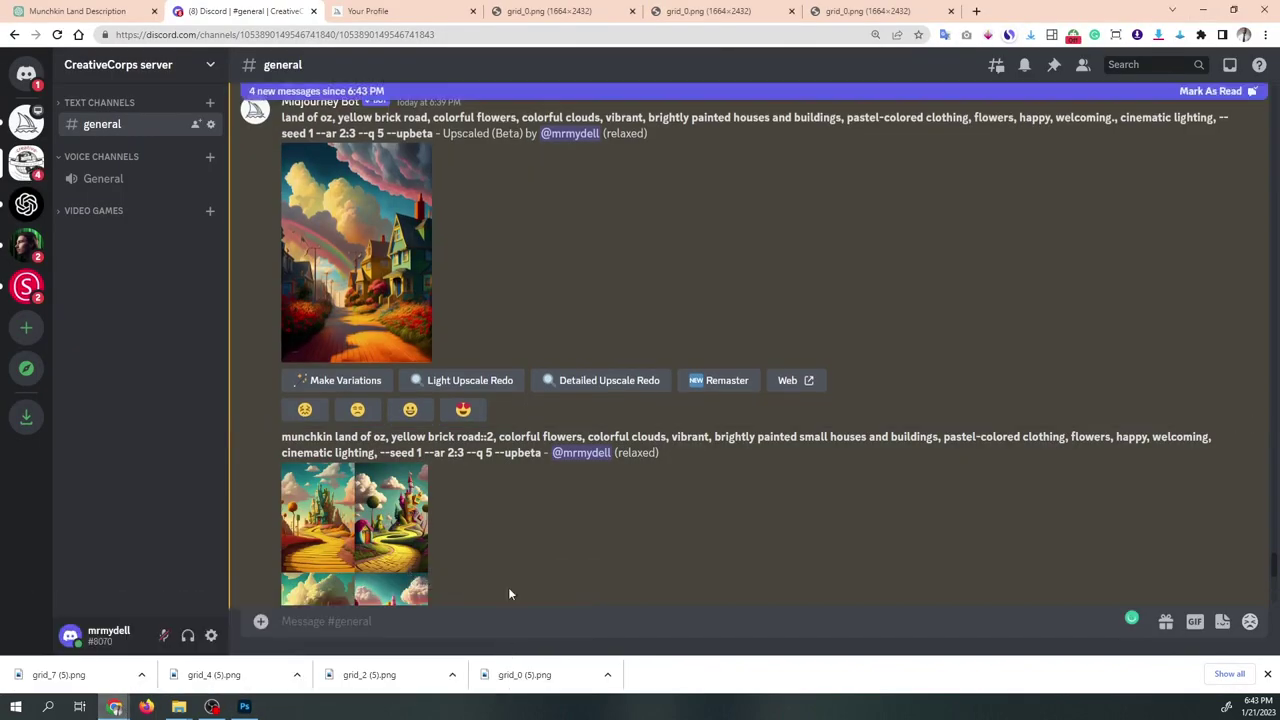
scroll(514, 542, "down", 3)
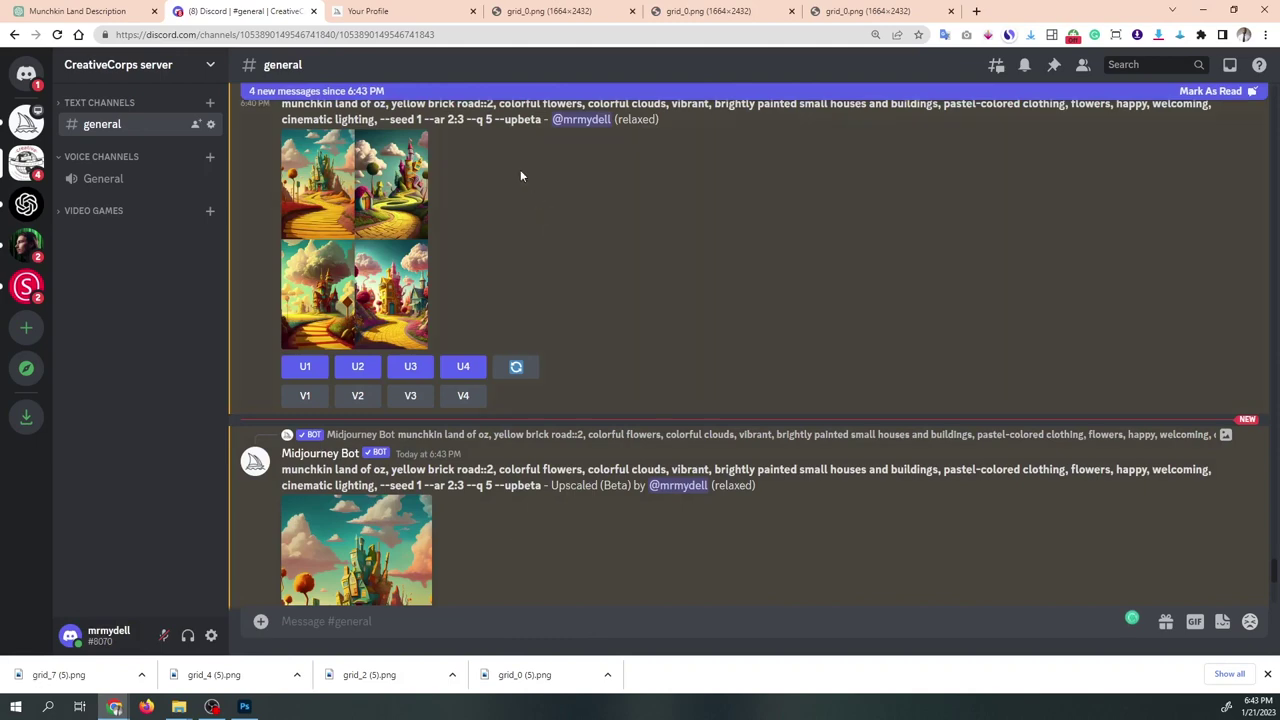
left_click(414, 20)
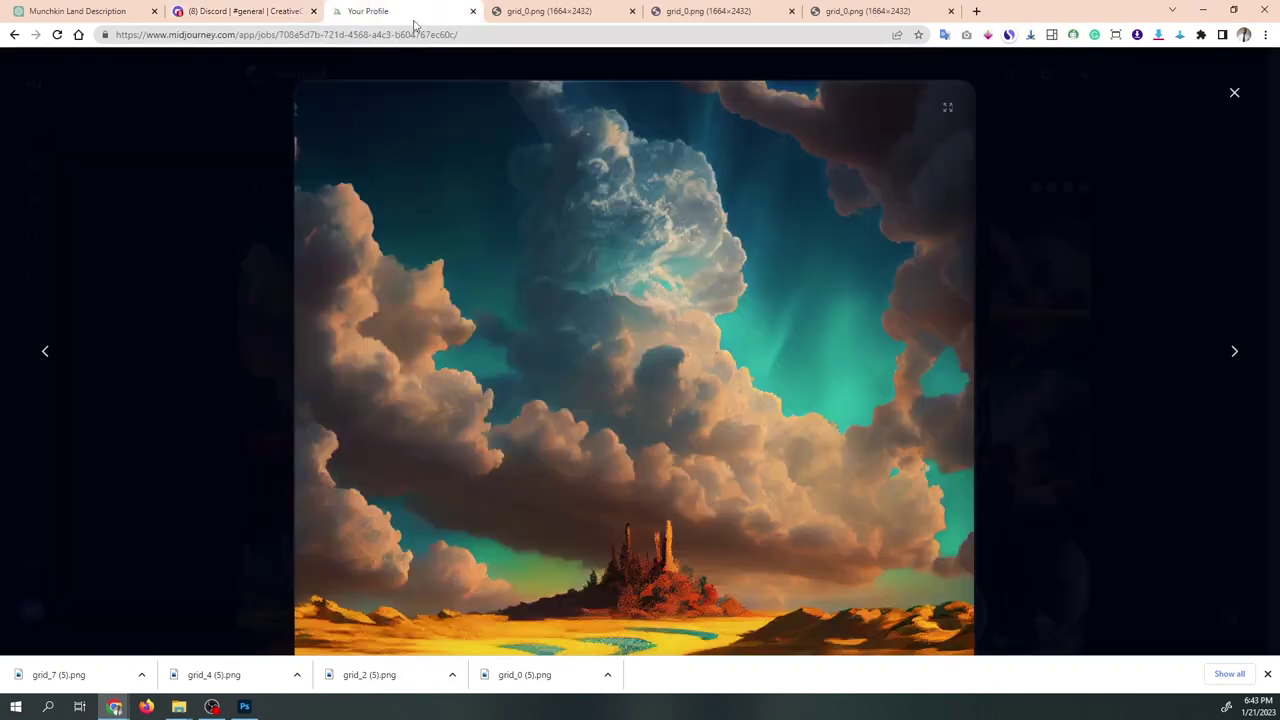
left_click(269, 77)
left_click(57, 34)
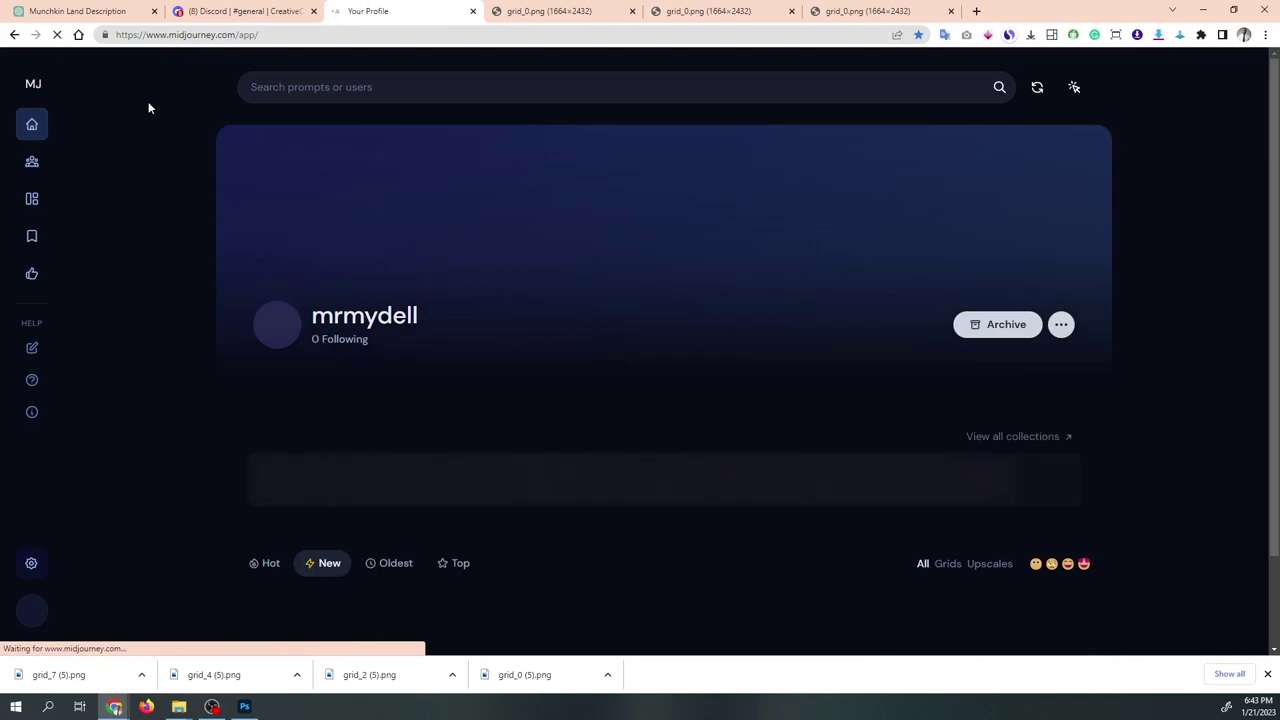
scroll(148, 101, "down", 4)
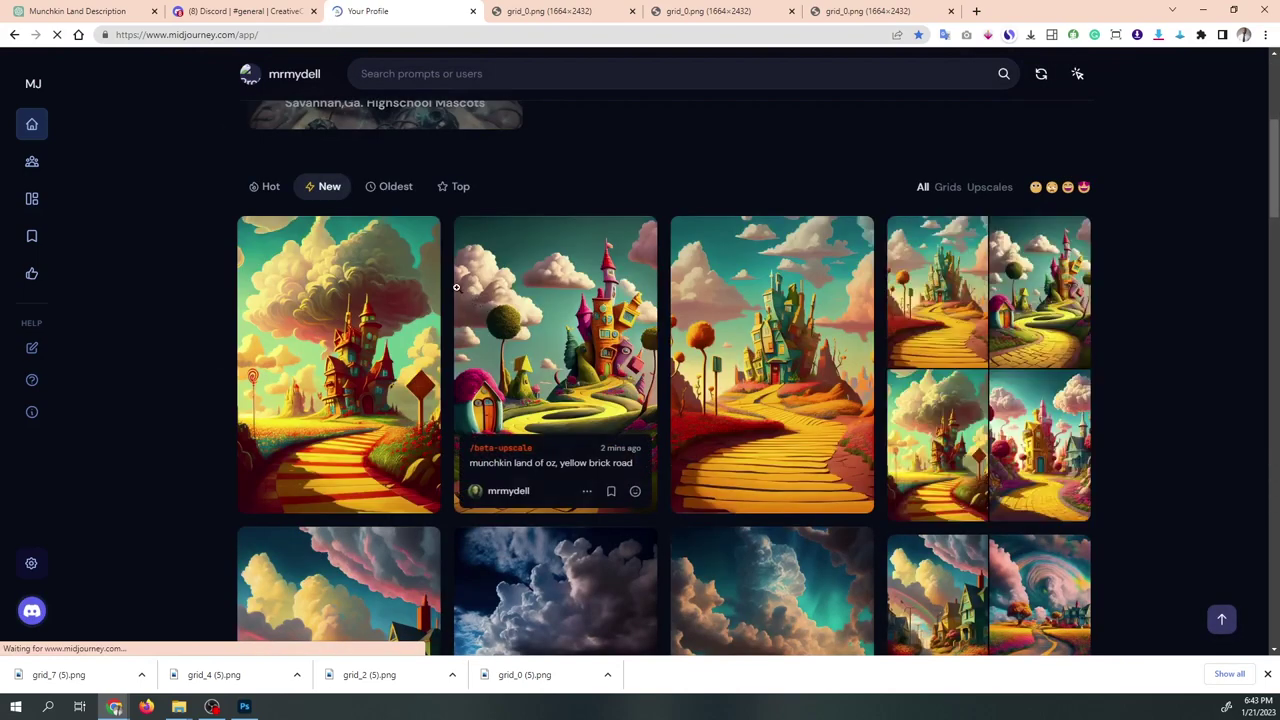
scroll(870, 318, "down", 3)
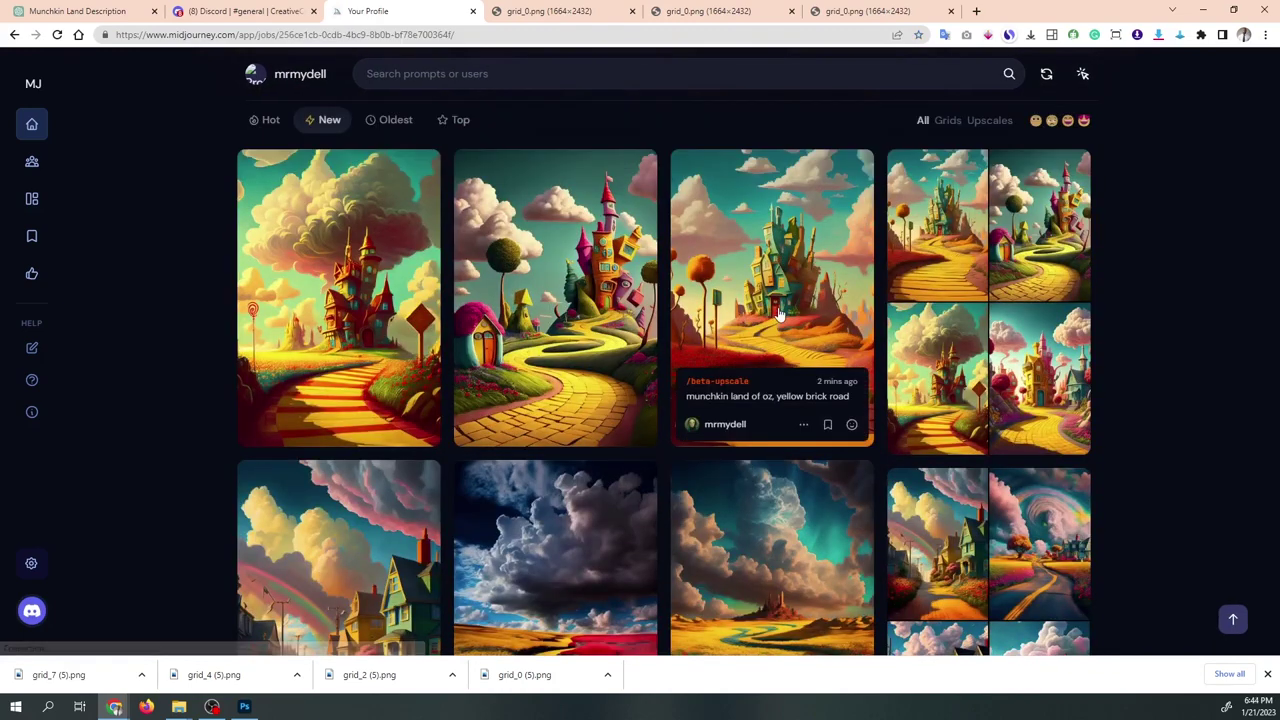
Open the upscale of the crooked teal house with the red door full size in a new tab, and return to the gallery.
left_click(779, 314)
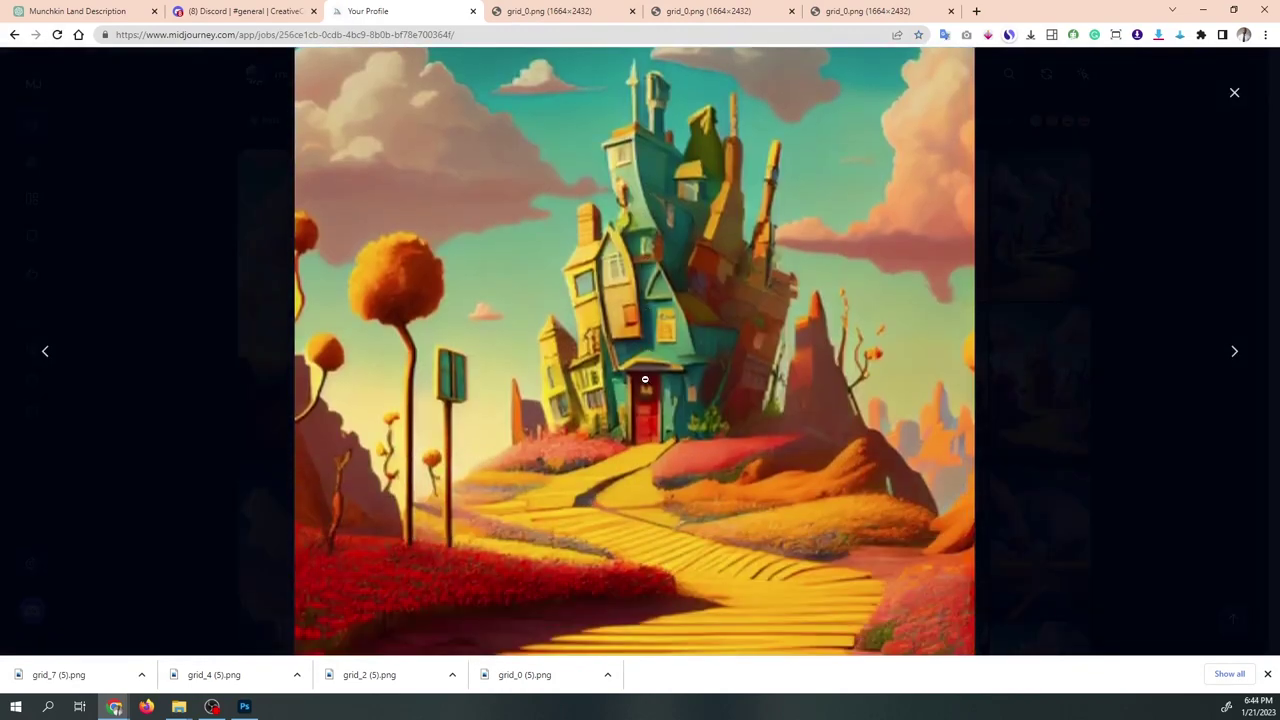
right_click(648, 366)
left_click(684, 392)
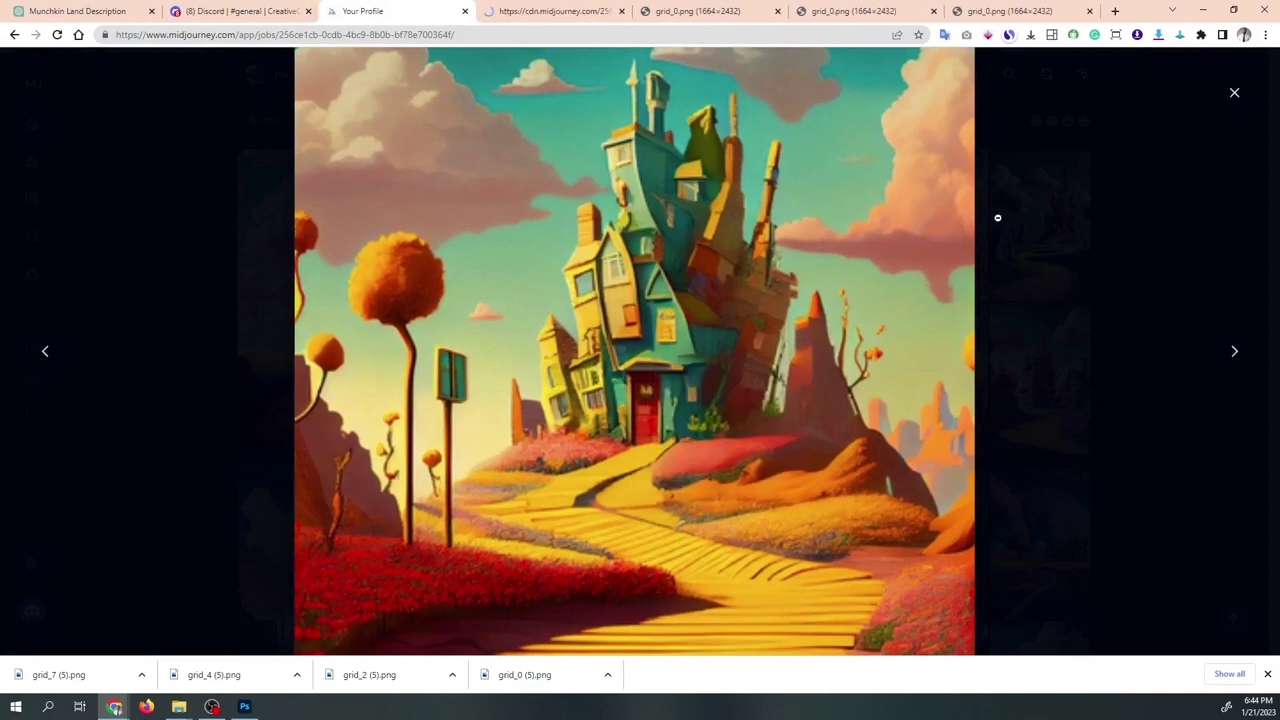
left_click(1233, 93)
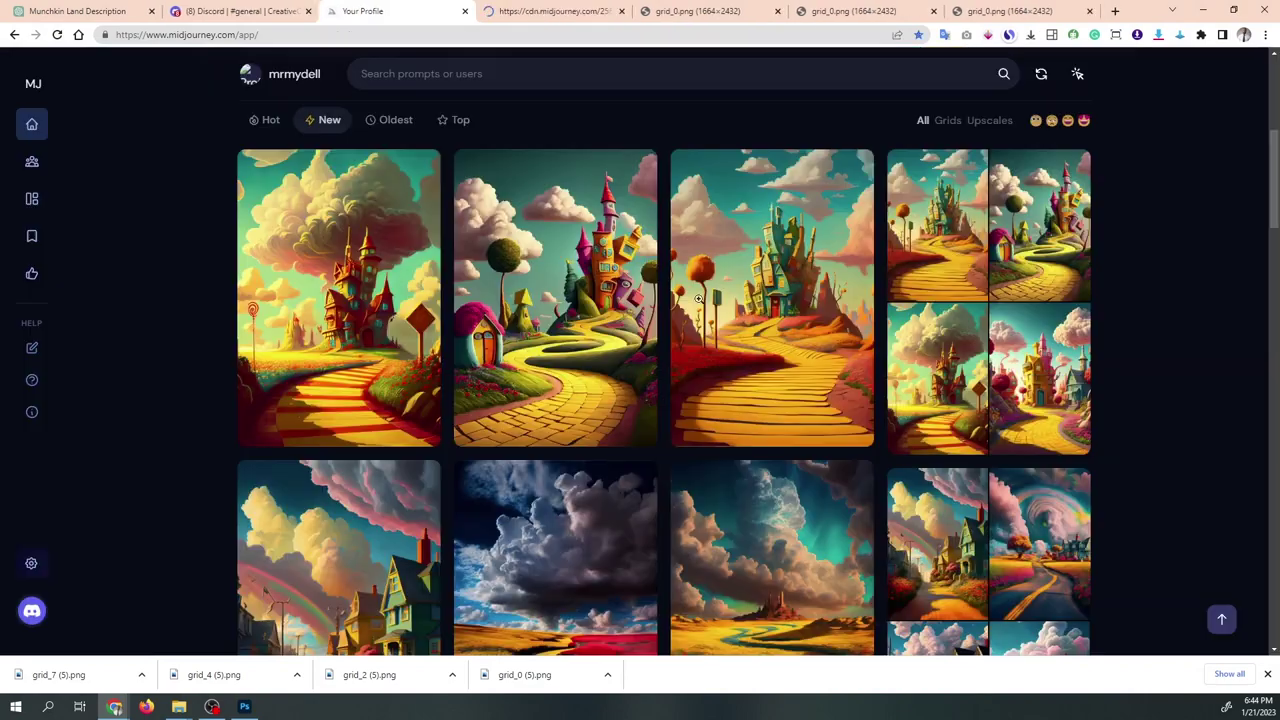
Open the upscale with the pink and orange towers and round green tree full size in a new tab, and close its preview.
left_click(606, 340)
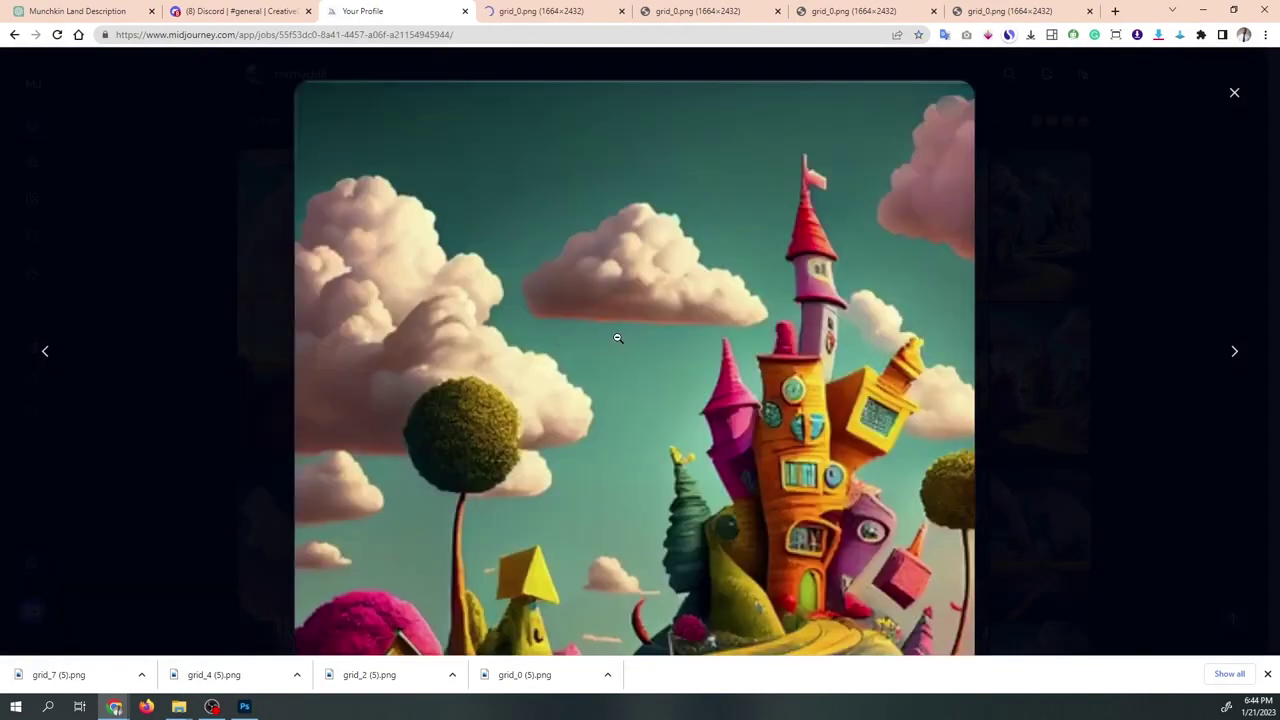
right_click(631, 336)
left_click(667, 363)
left_click(1233, 95)
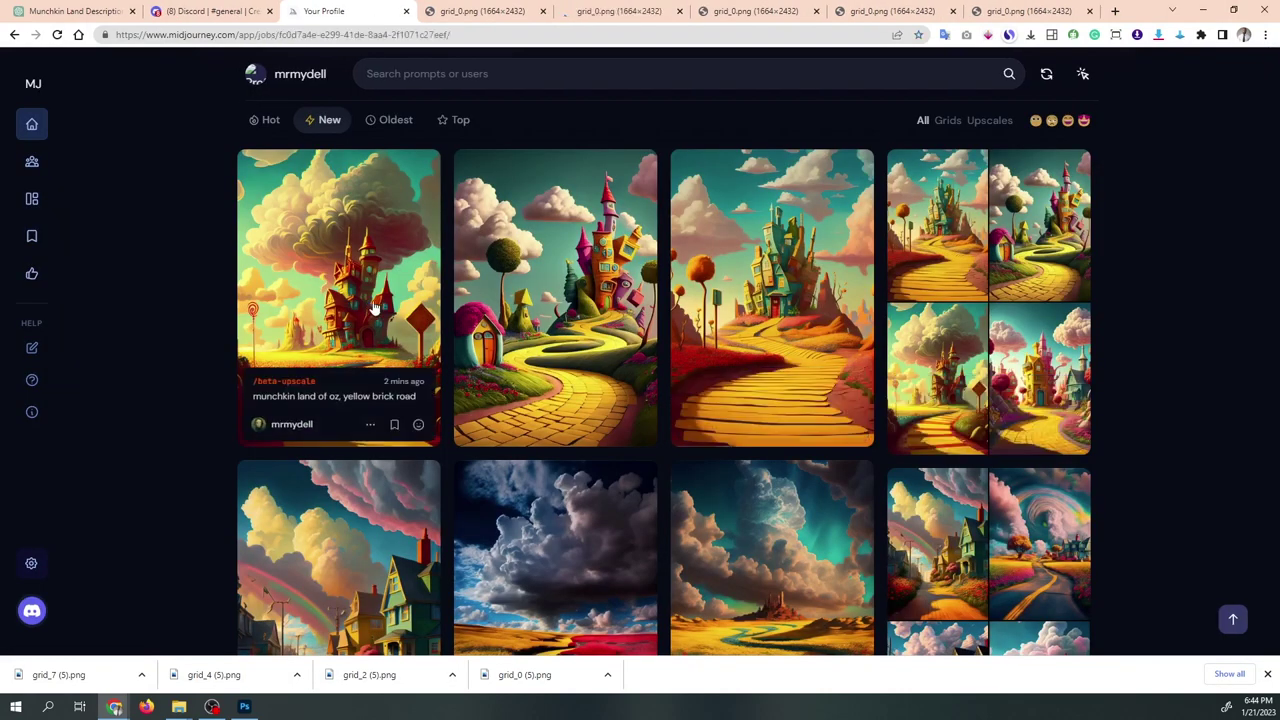
Open the red castle upscale with the large cloud and striped road full size in a new tab, and close its preview.
left_click(369, 304)
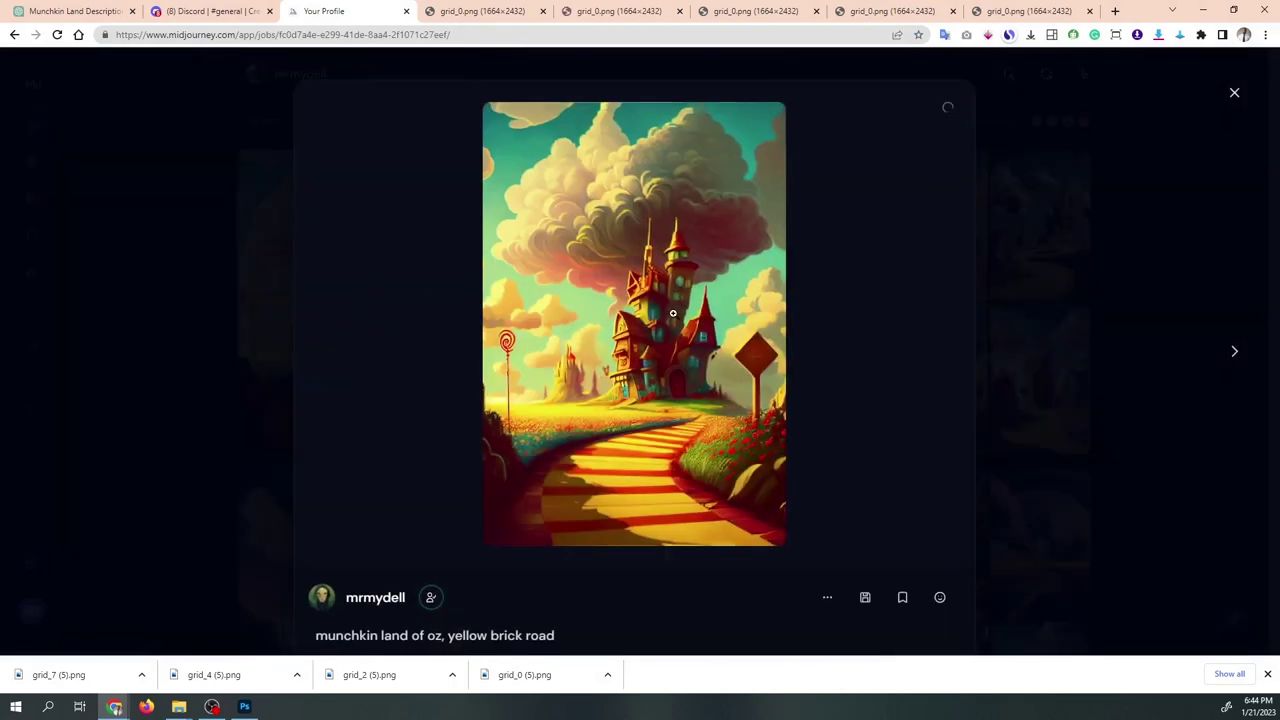
left_click(673, 314)
right_click(675, 316)
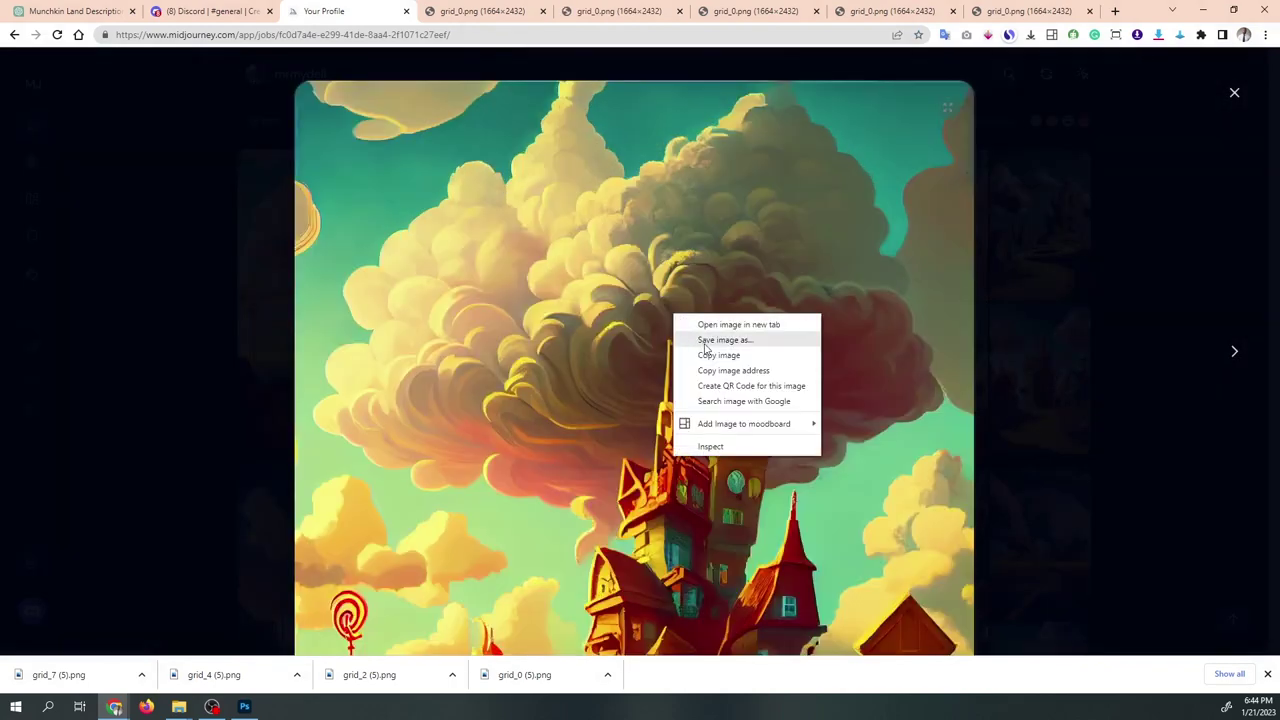
left_click(716, 330)
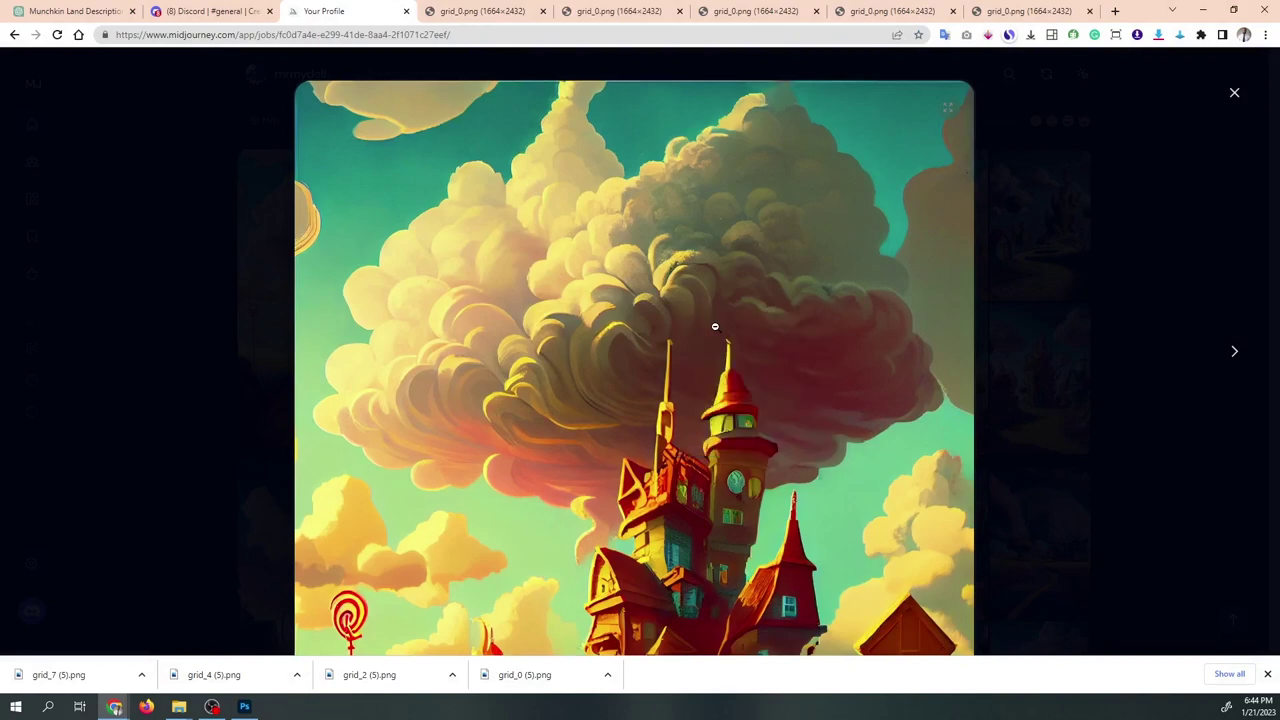
left_click(1233, 94)
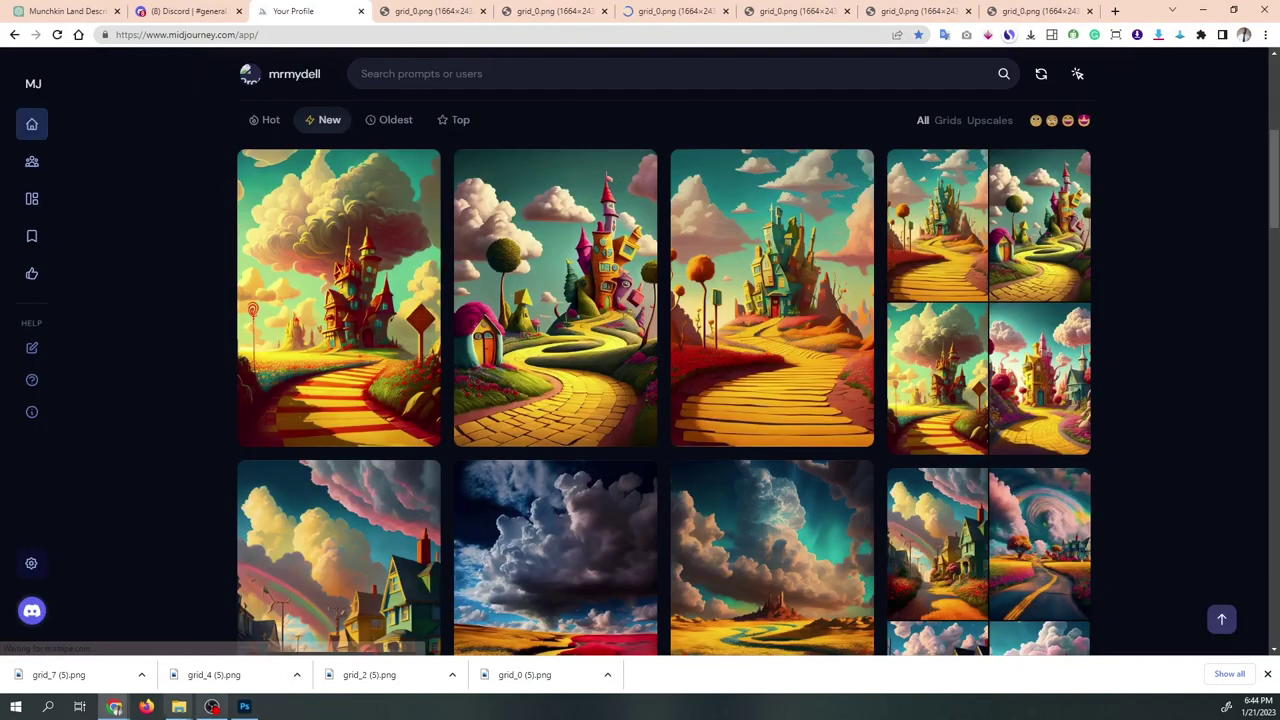
left_click(244, 706)
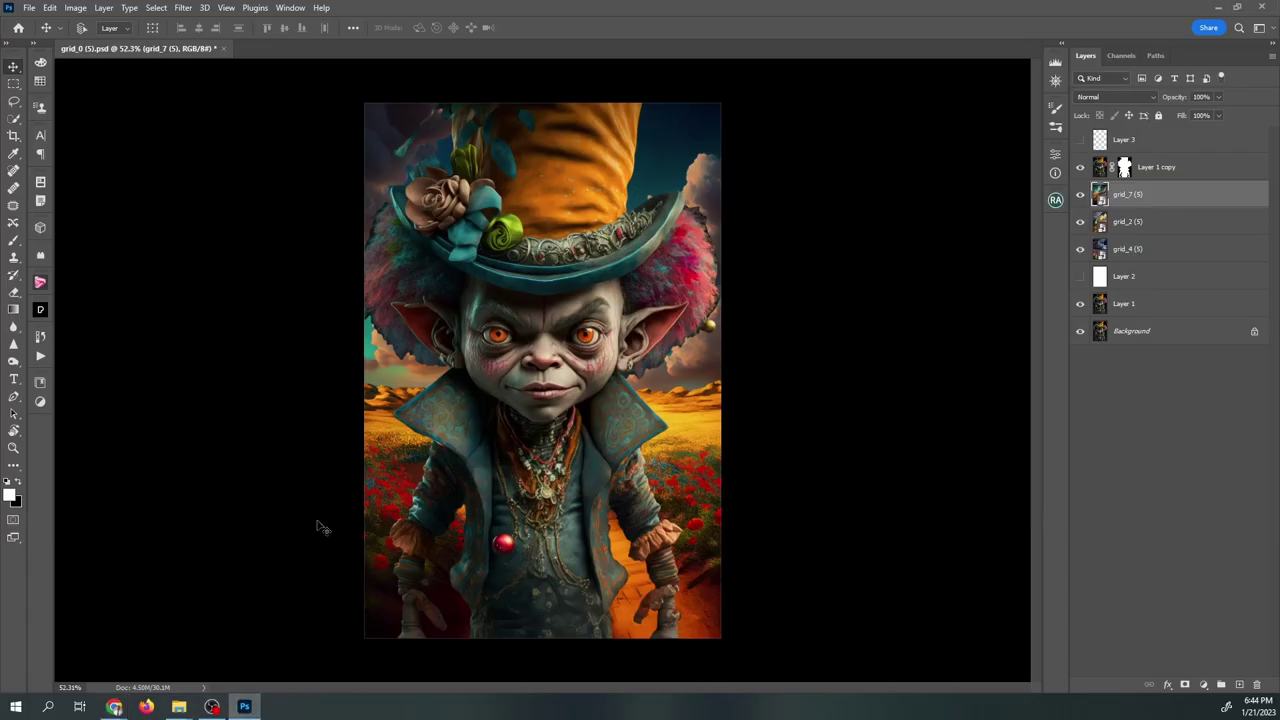
mouse_move(187, 710)
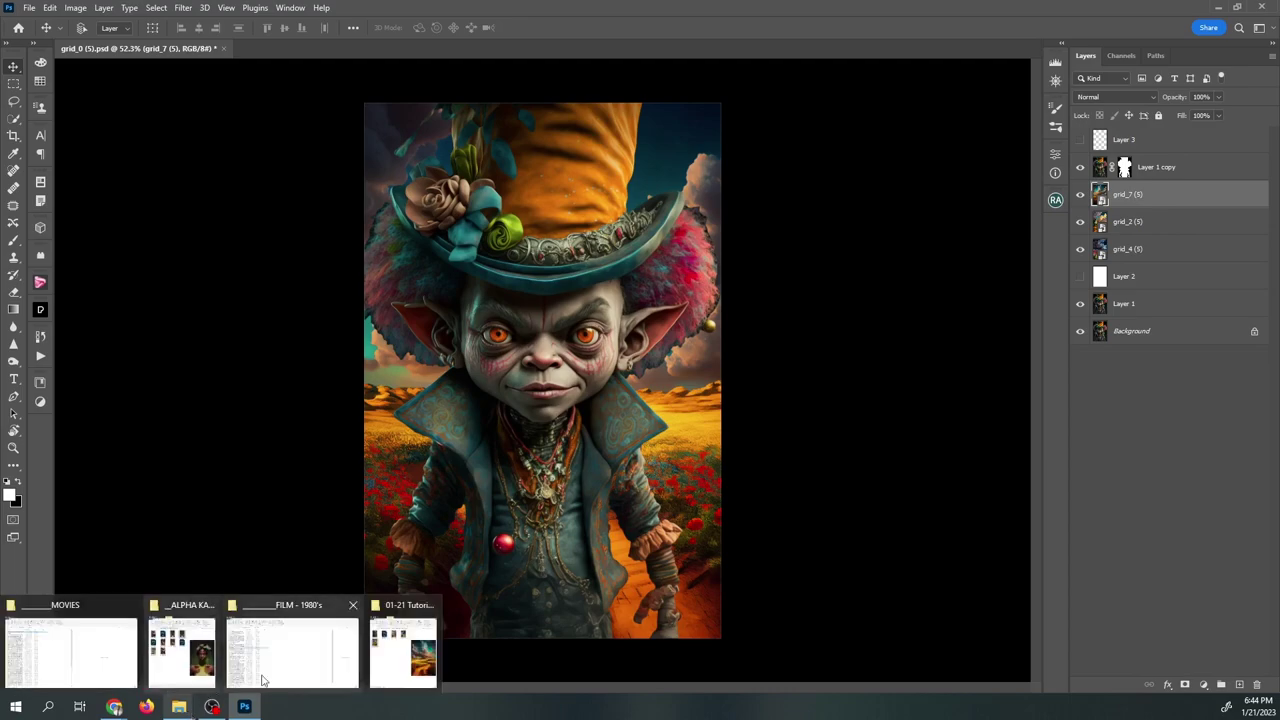
left_click(403, 655)
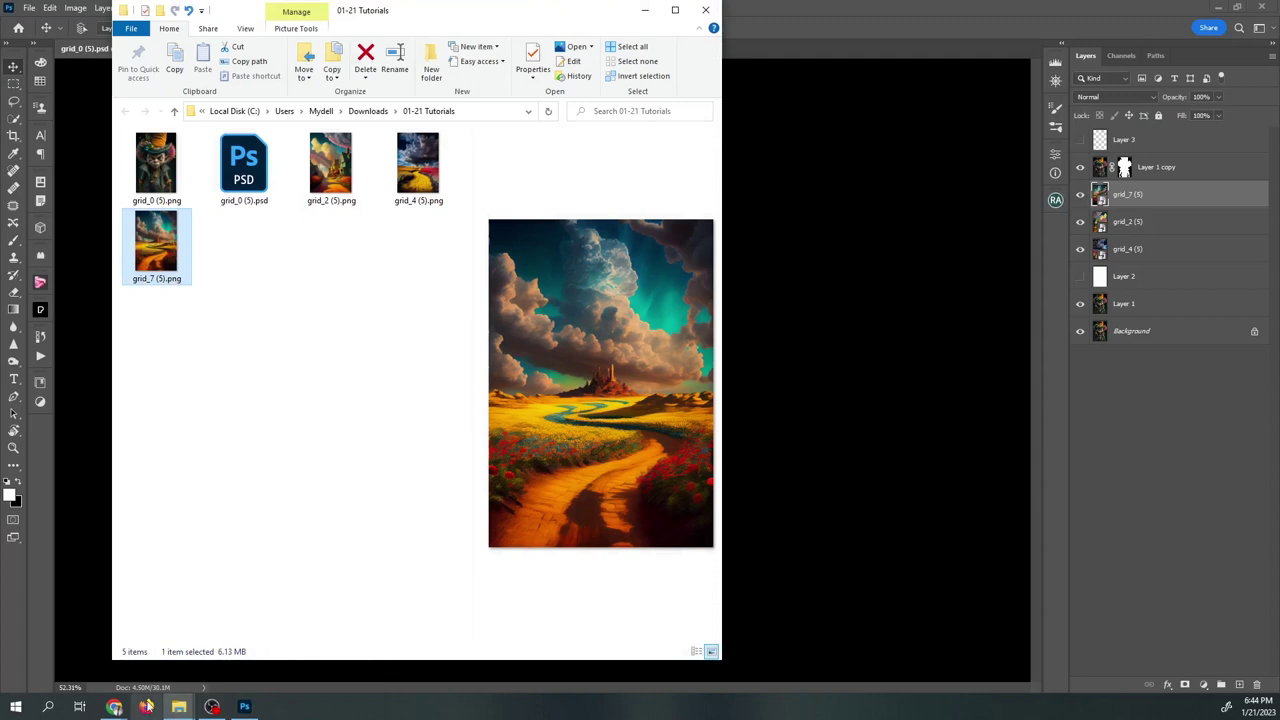
mouse_move(114, 707)
left_click(472, 660)
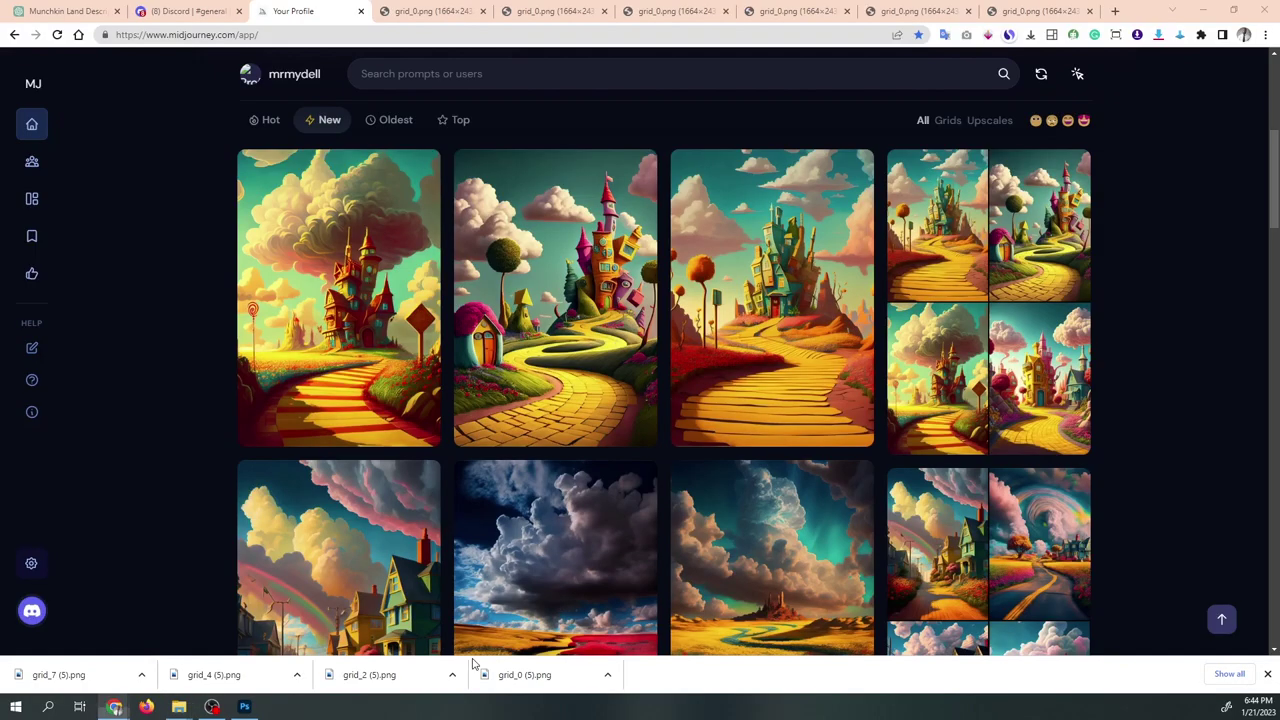
Save the full-size crooked teal house image as grid_9 (5).png in the 01-21 Tutorials folder.
left_click(458, 9)
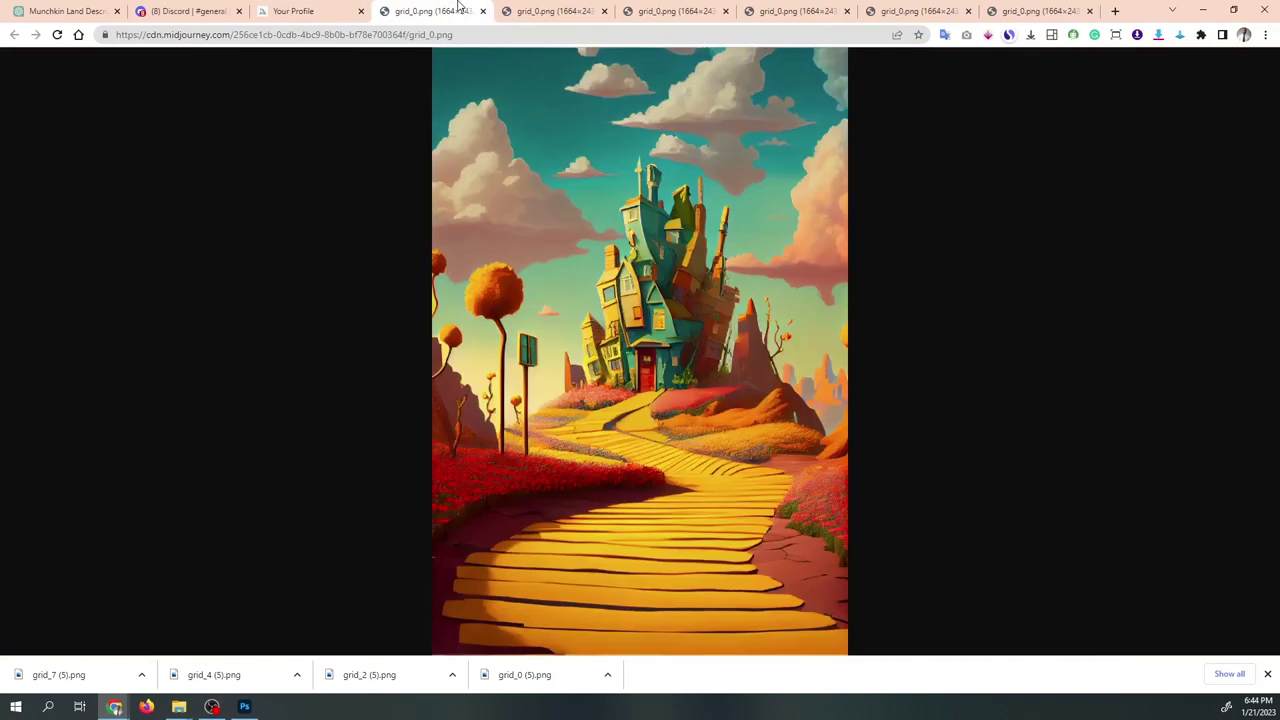
left_click(531, 274)
right_click(533, 274)
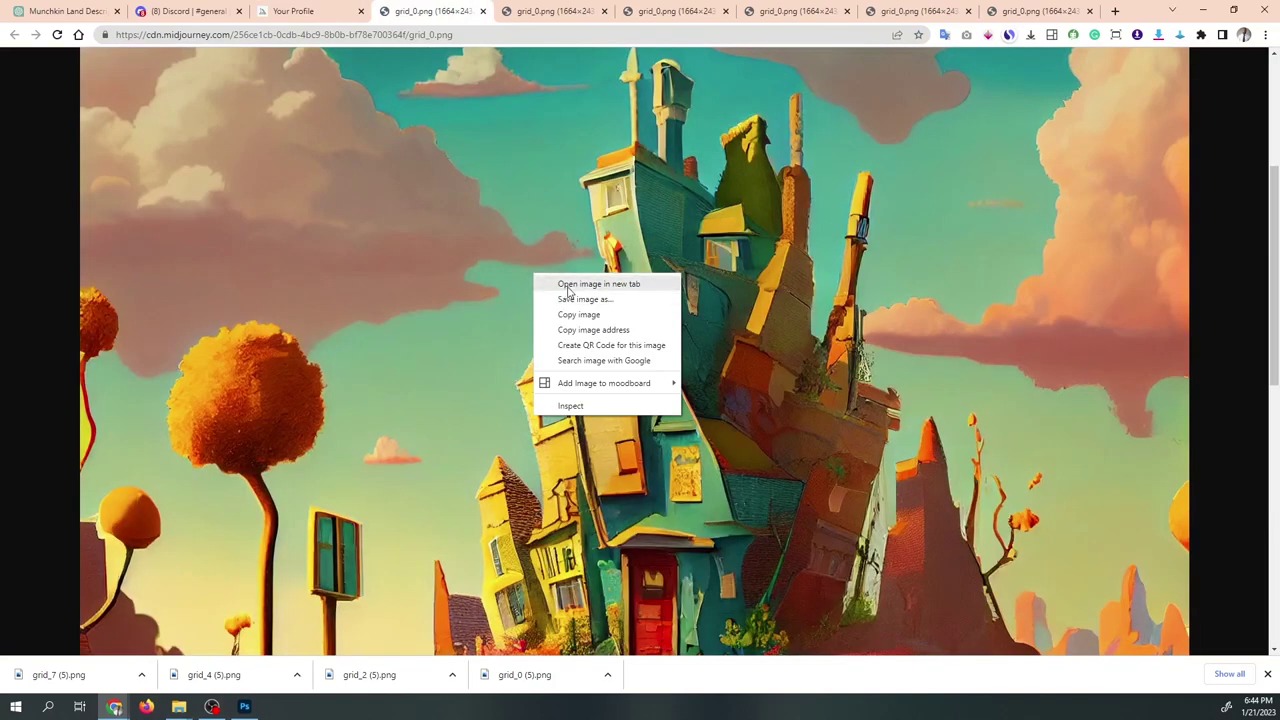
left_click(571, 299)
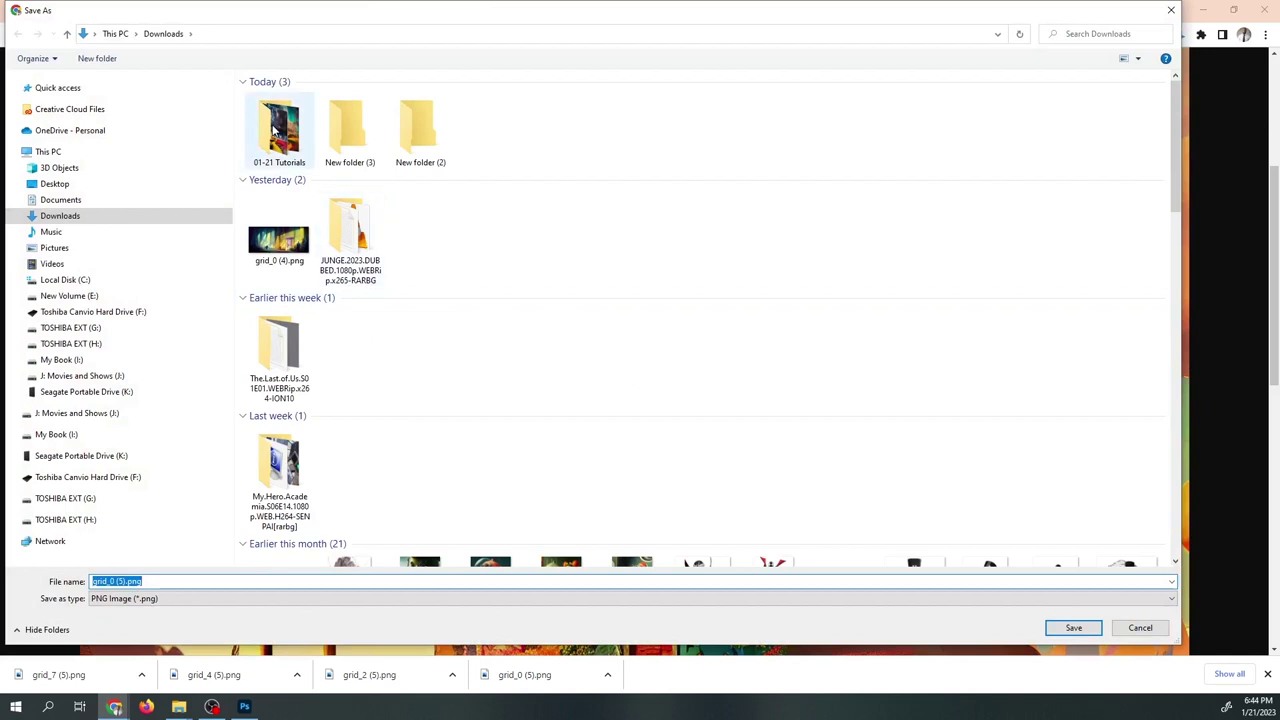
double_click(277, 127)
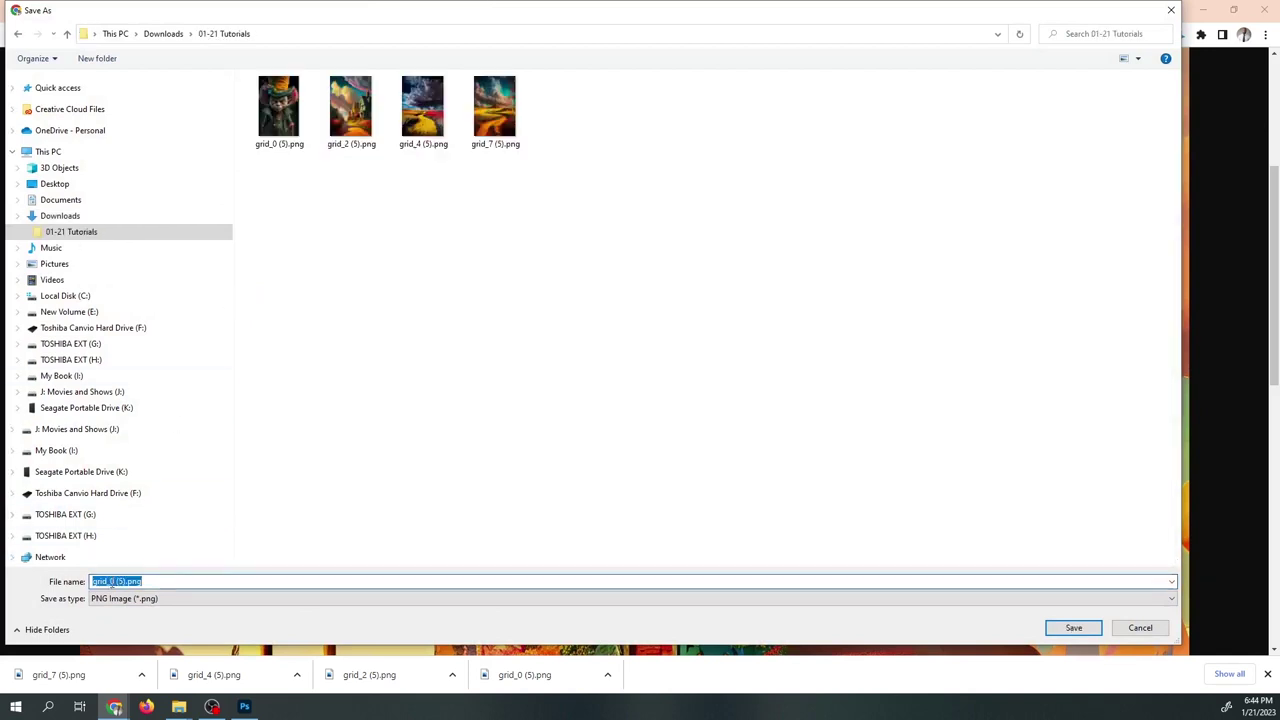
left_click(110, 582)
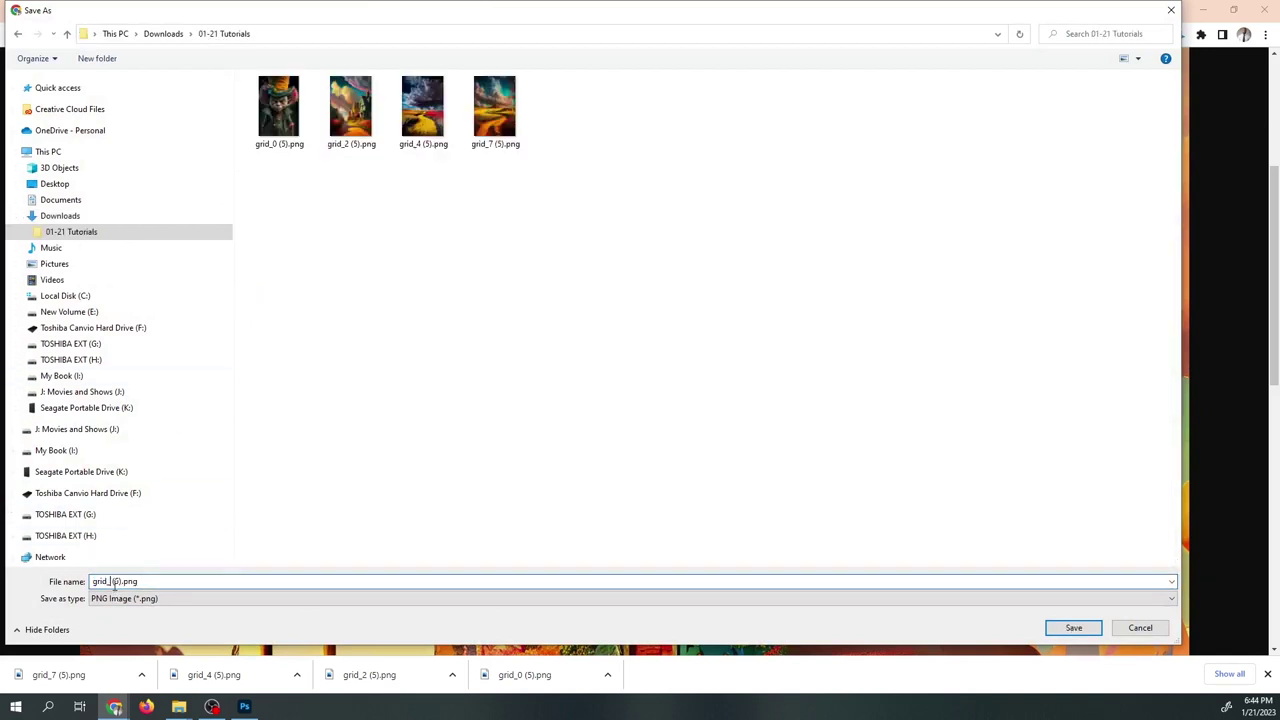
key("Return")
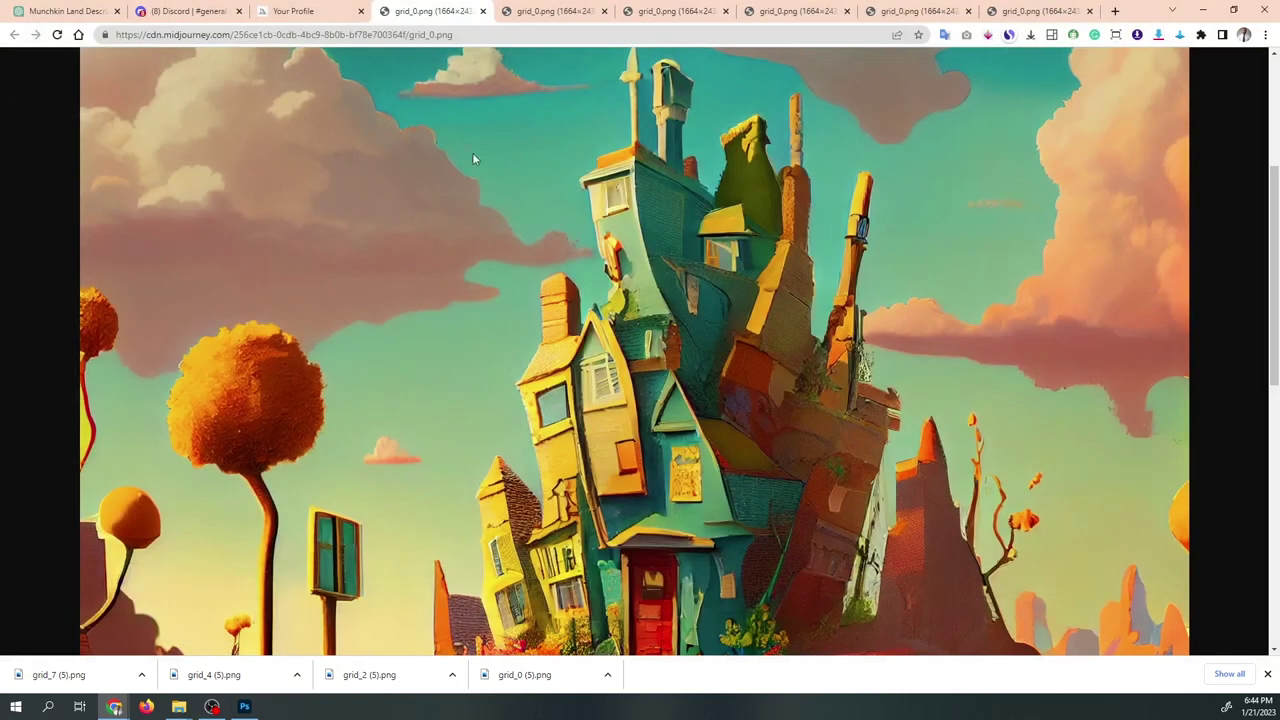
Save the full-size image with the pink and orange towers as grid55_0 (5).png in the 01-21 Tutorials folder.
key("ctrl+Tab")
key("ctrl+s")
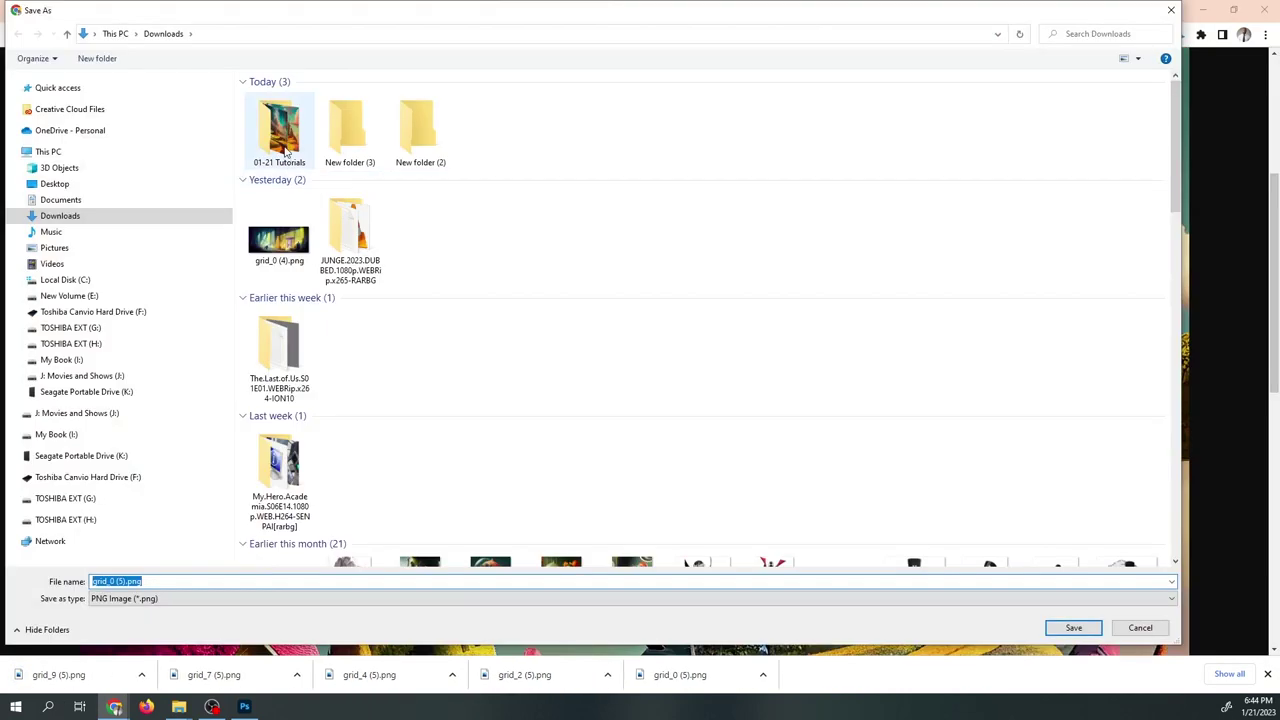
double_click(286, 150)
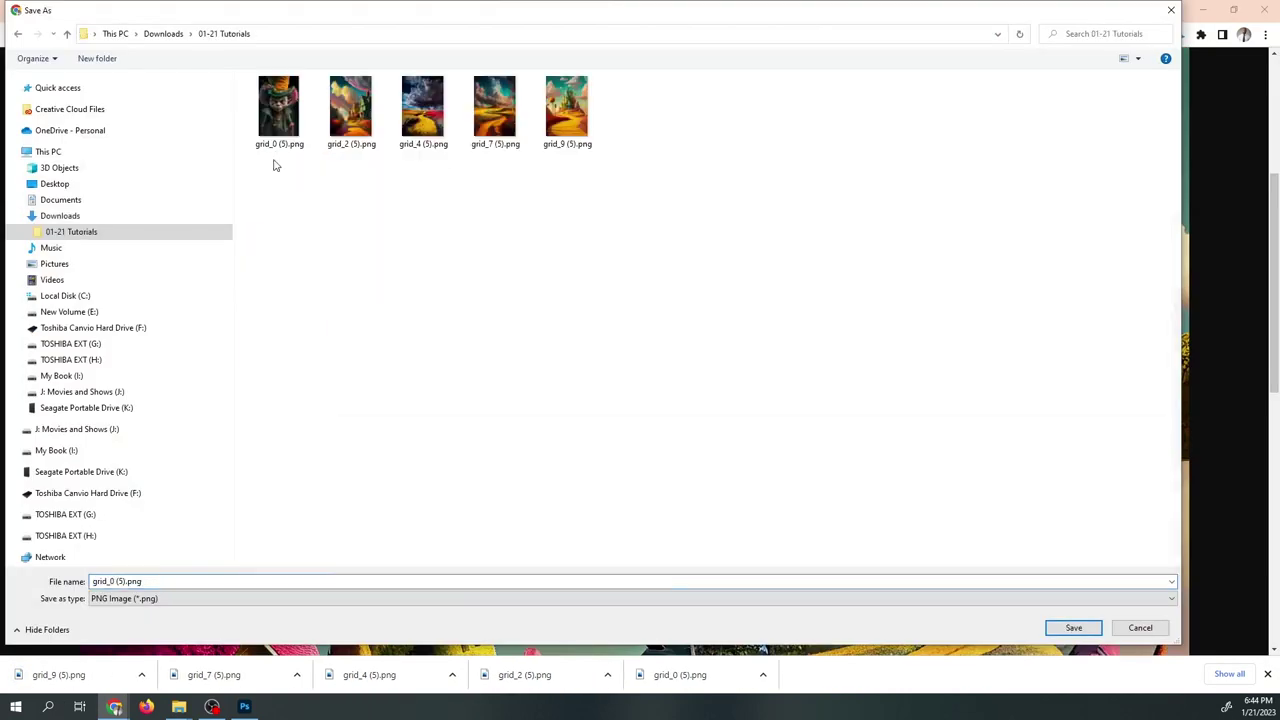
double_click(112, 581)
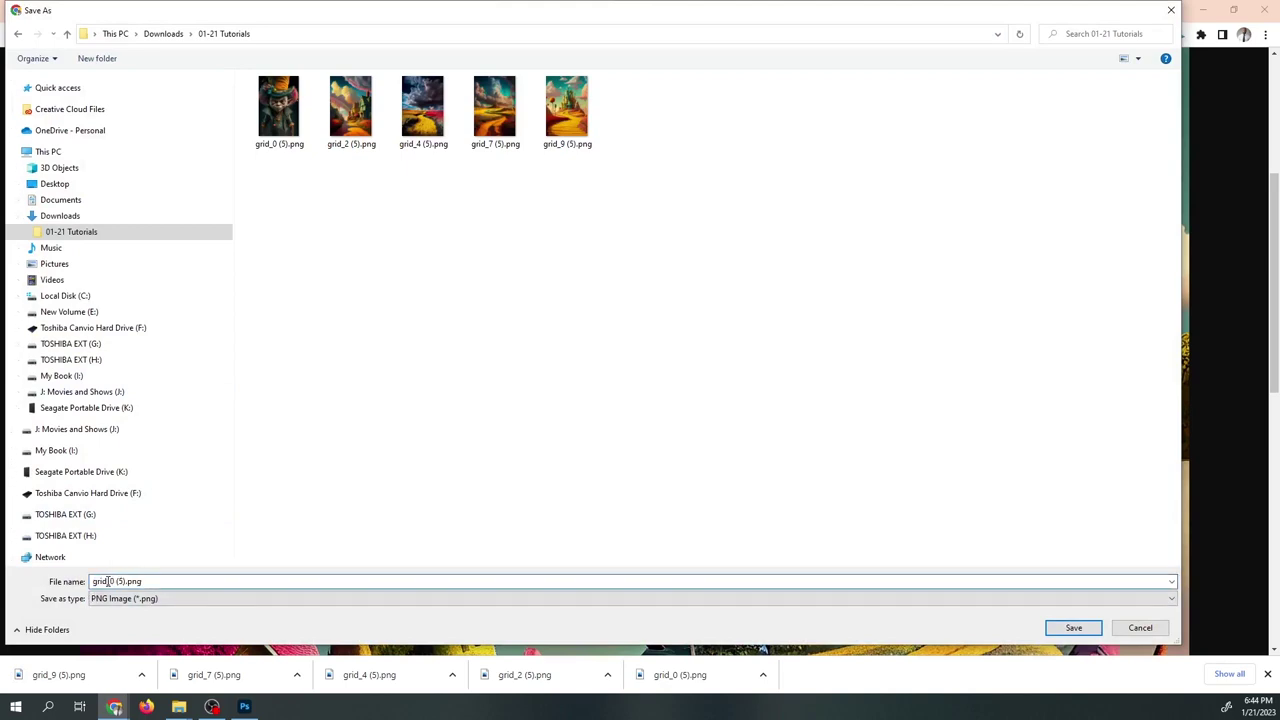
left_click(1070, 628)
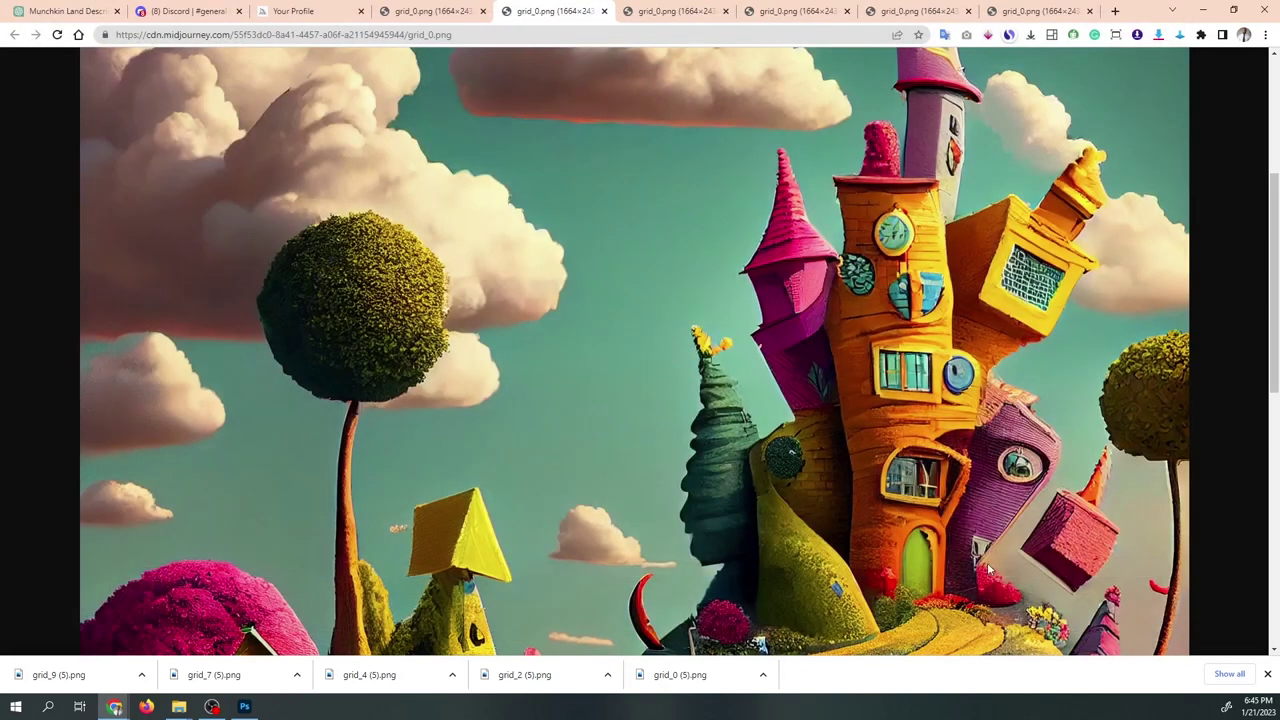
Save the full-size red castle image with the large cloud as grid_77 (5).png in the Downloads folder.
left_click(660, 11)
left_click(610, 296)
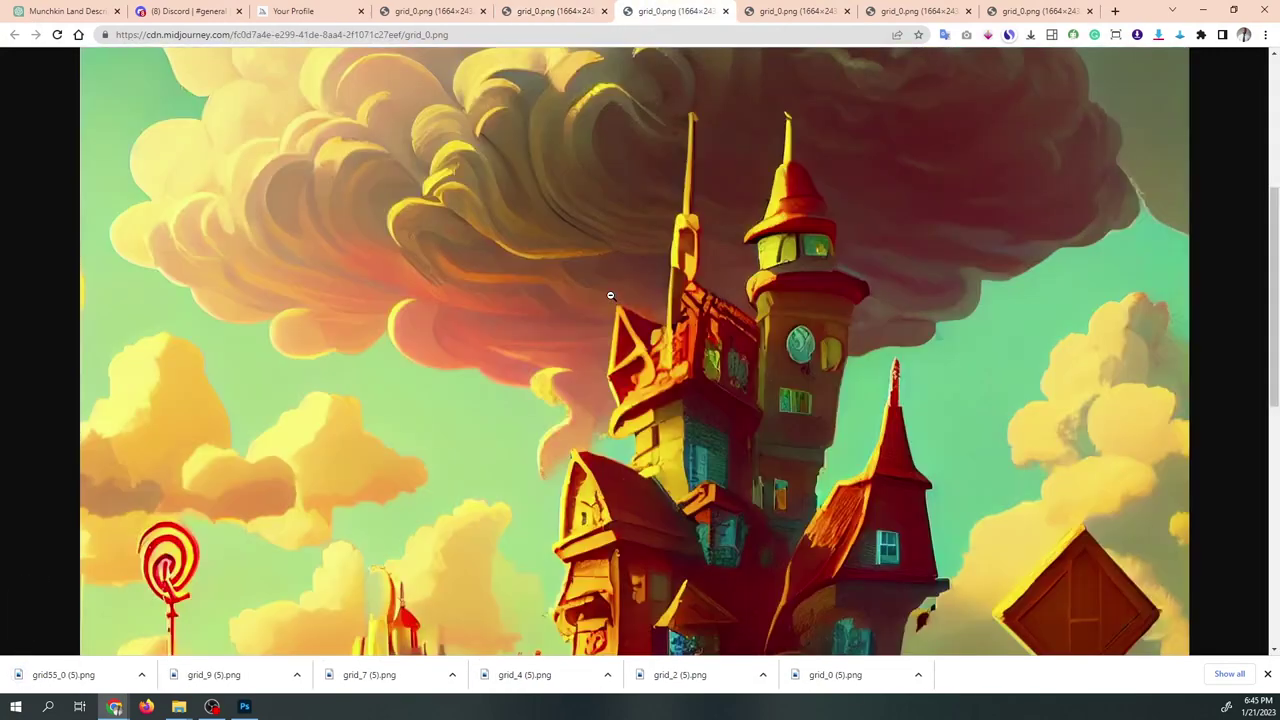
right_click(610, 296)
left_click(662, 322)
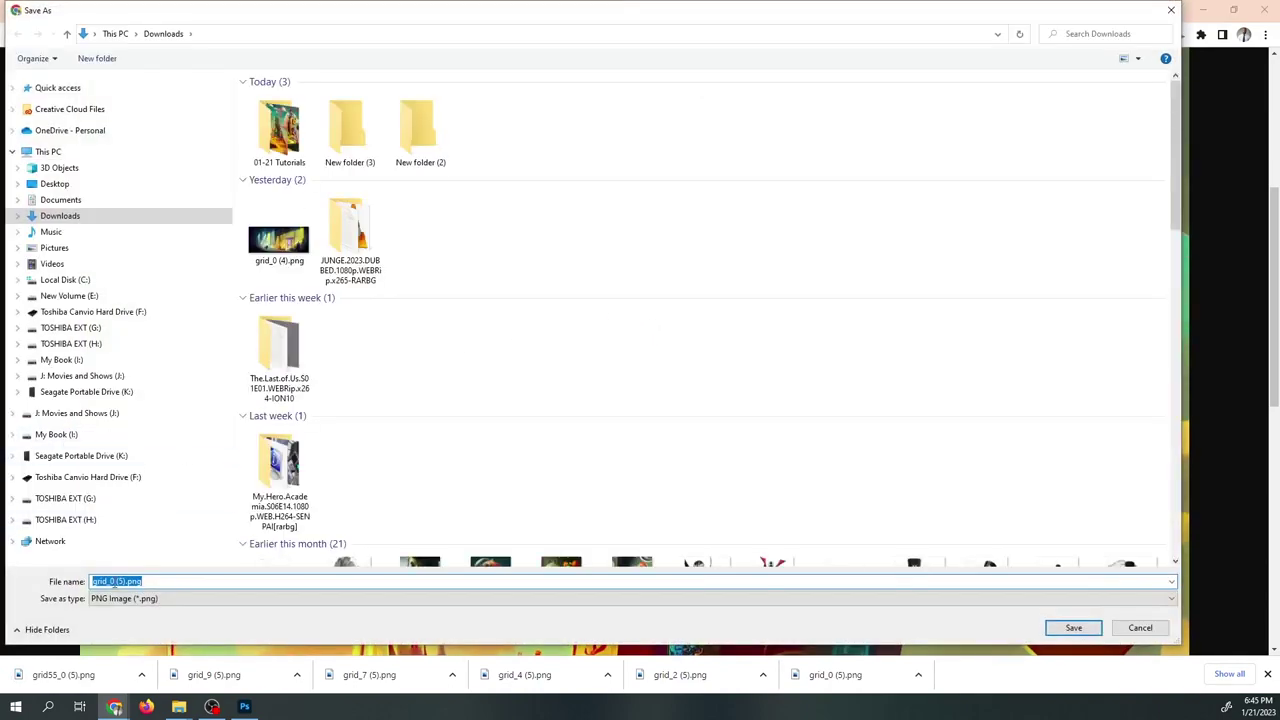
left_click(110, 583)
type("56")
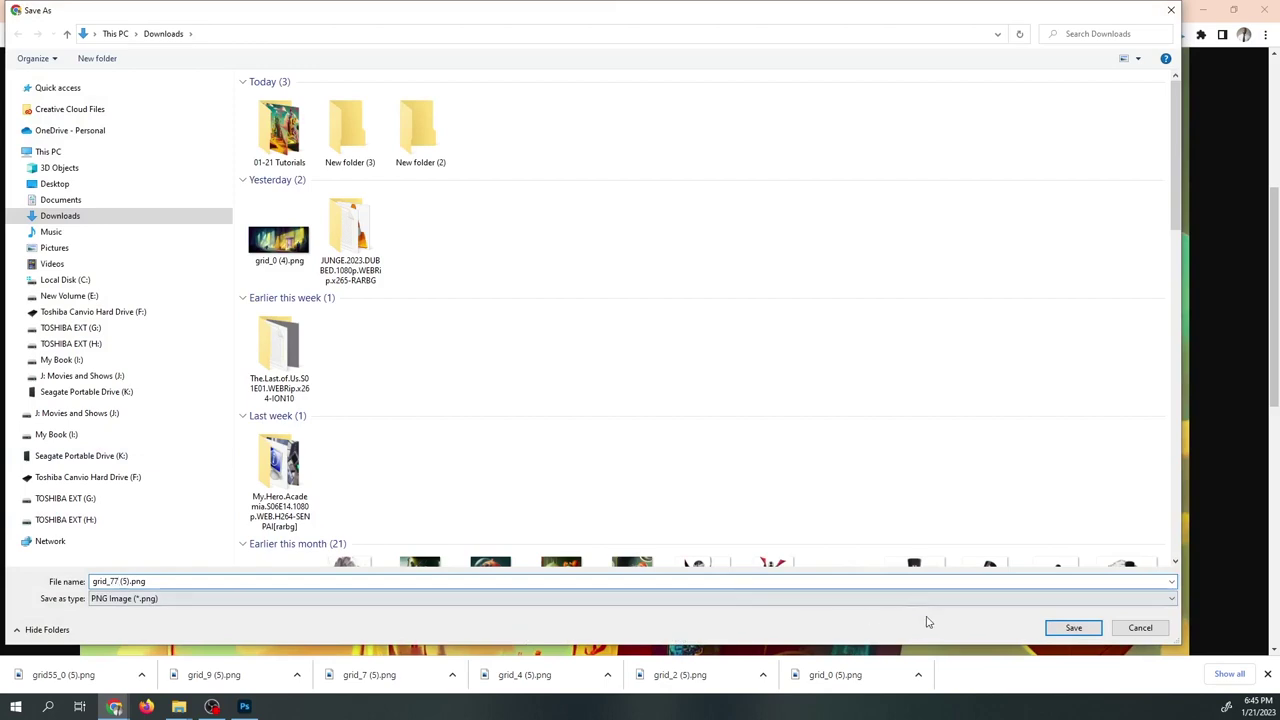
left_click(1068, 627)
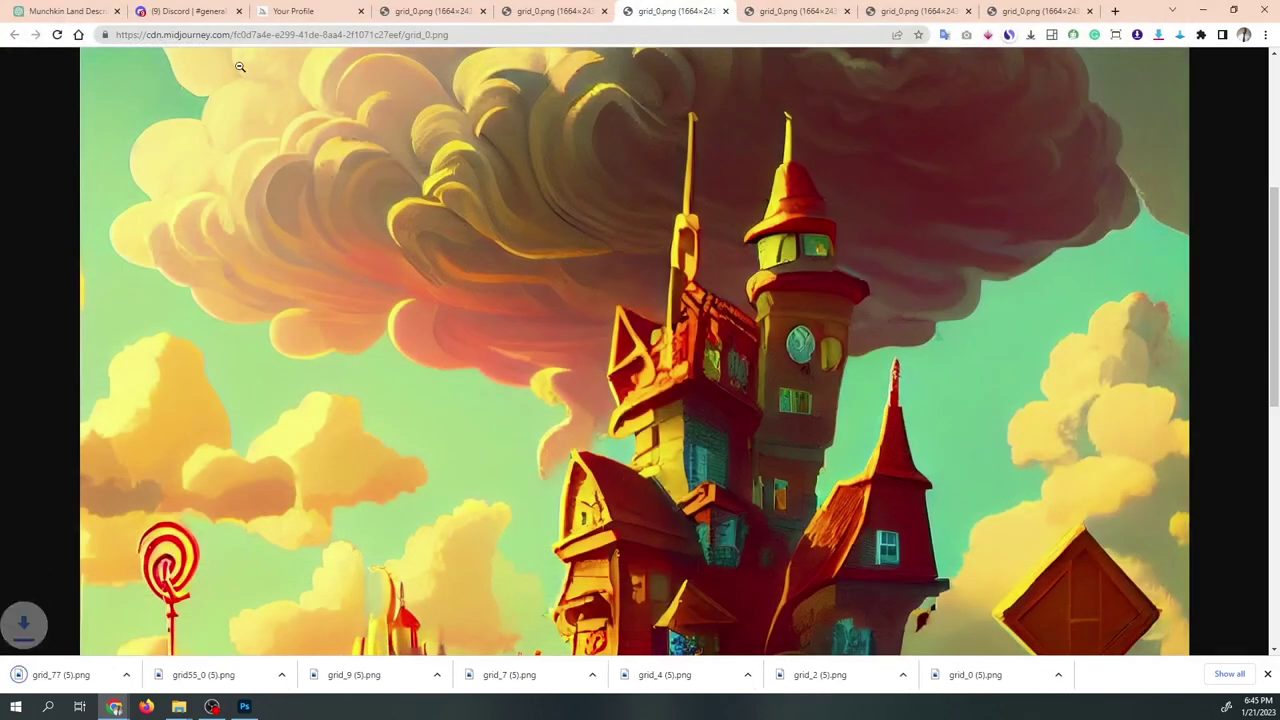
Reload the Midjourney profile gallery to check for newer munchkin land upscales, and minimize the browser.
left_click(278, 10)
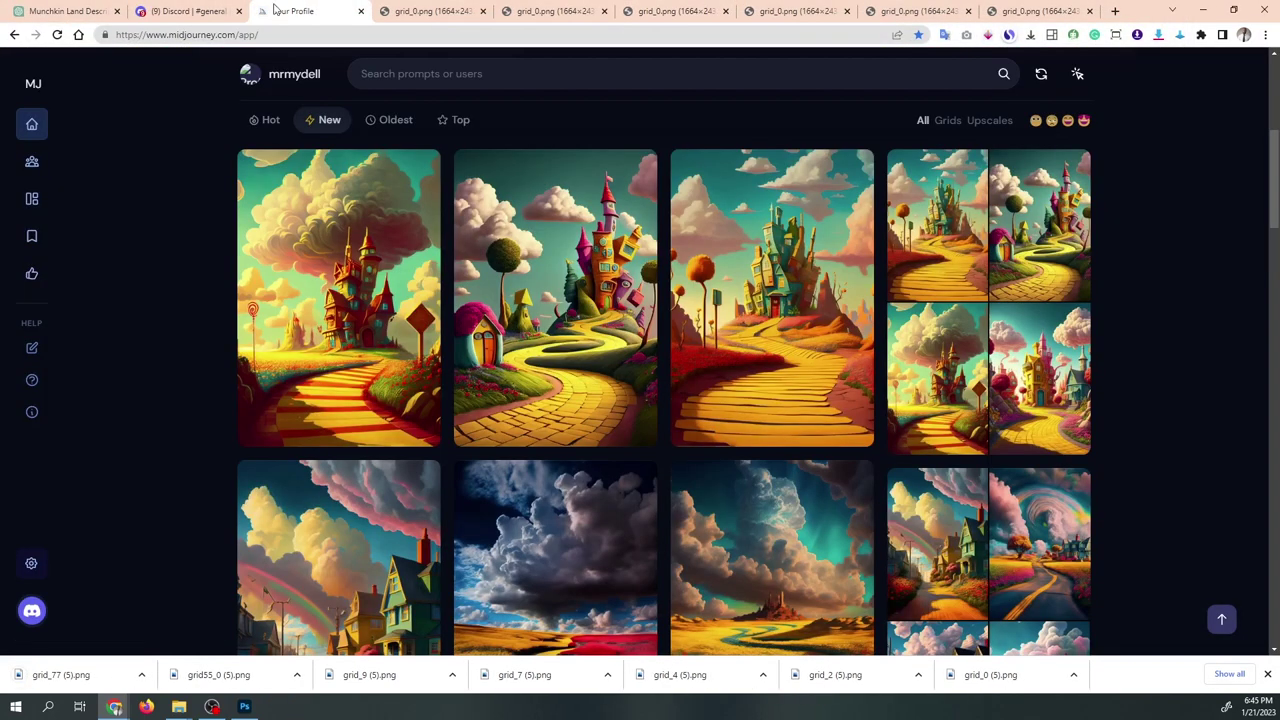
left_click(57, 35)
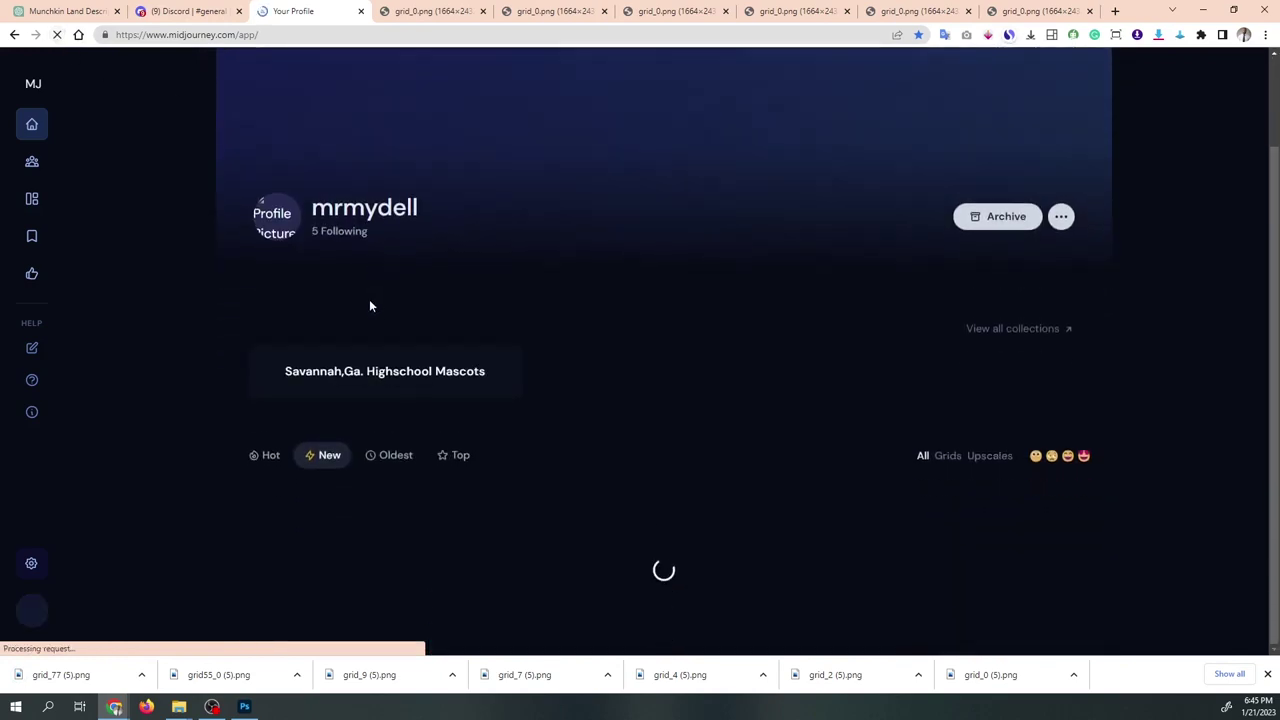
scroll(369, 299, "down", 3)
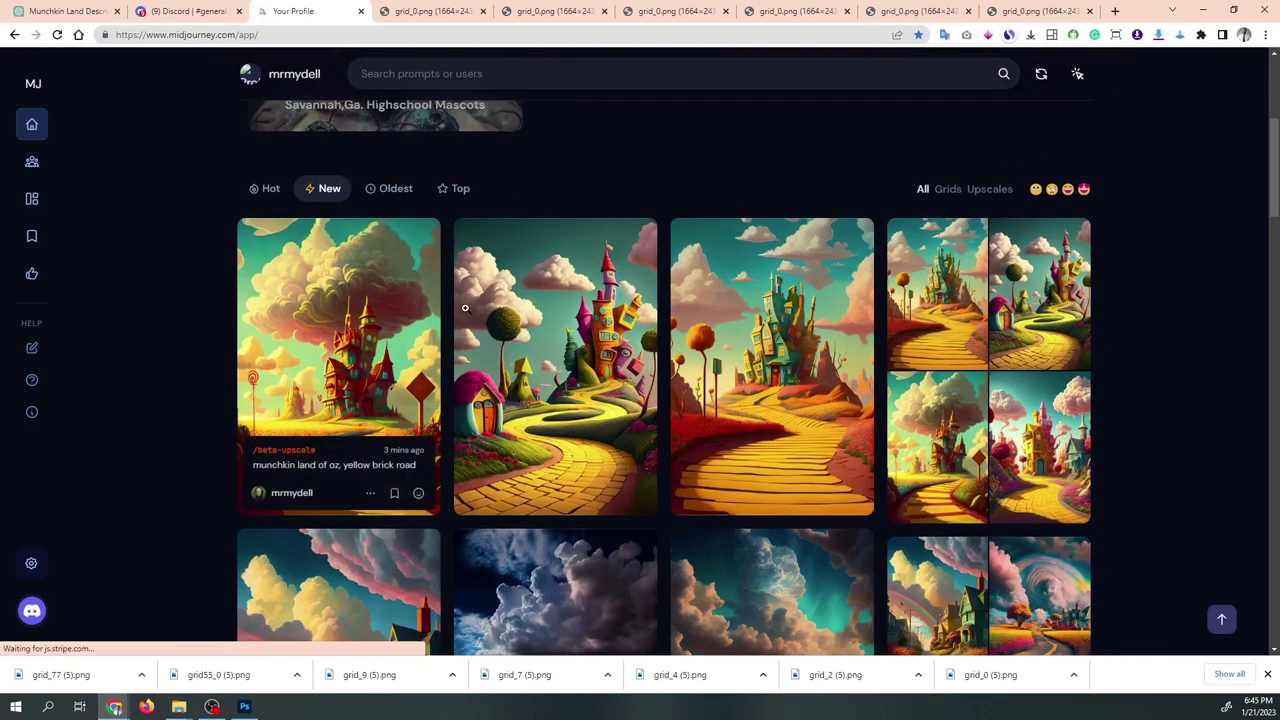
left_click(1203, 9)
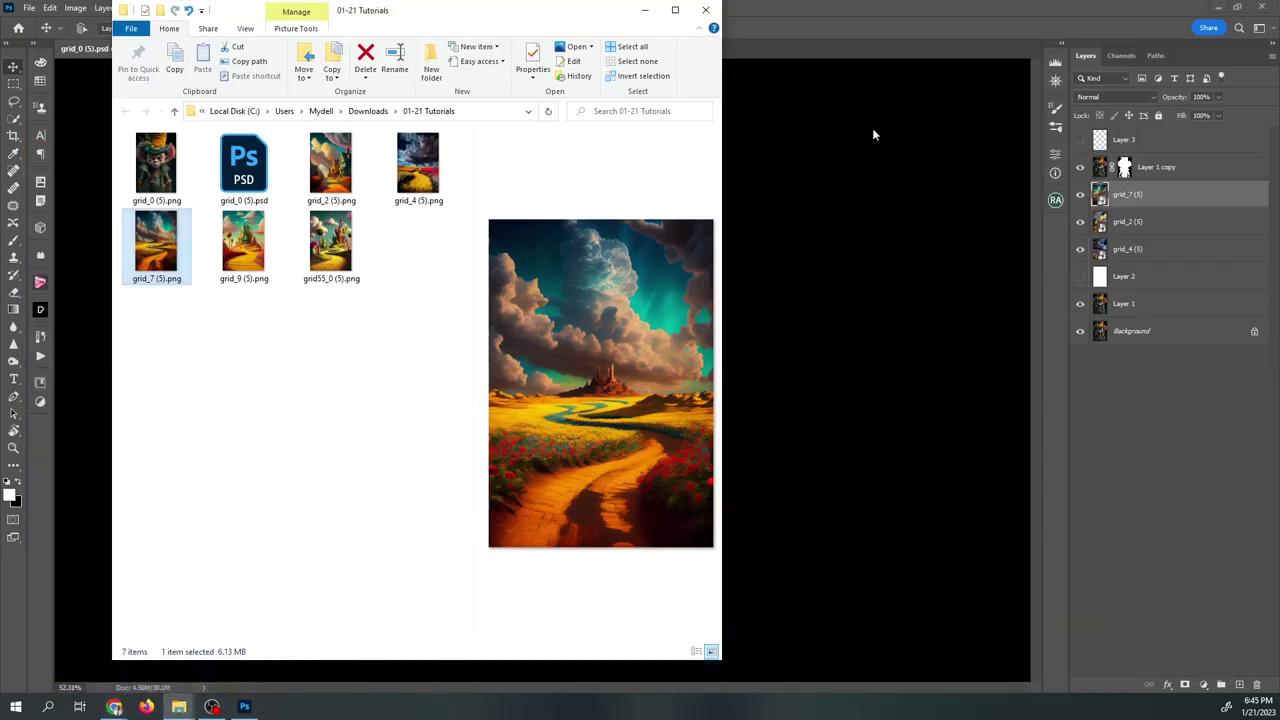
Place grid55_0 (5).png from the 01-21 Tutorials folder into the Photoshop document, scaled to 65.54% and flipped horizontally to fill the canvas.
left_click(327, 258)
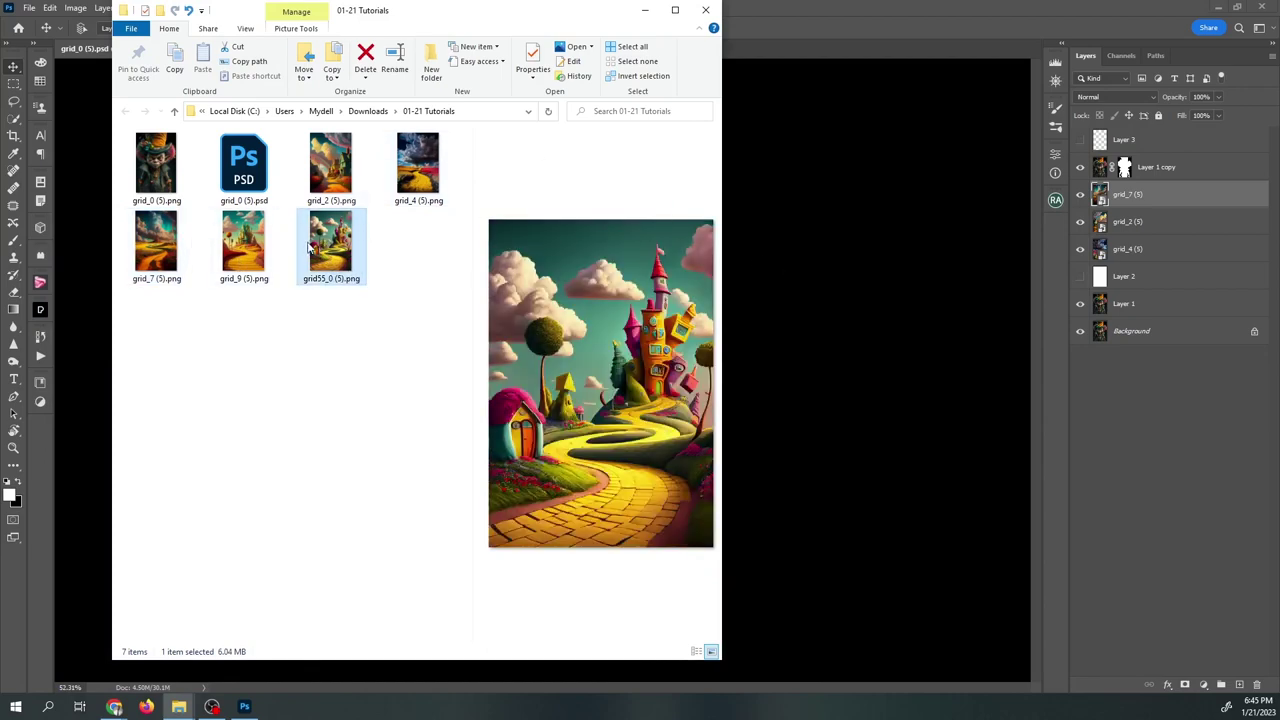
left_click_drag(308, 248, 812, 251)
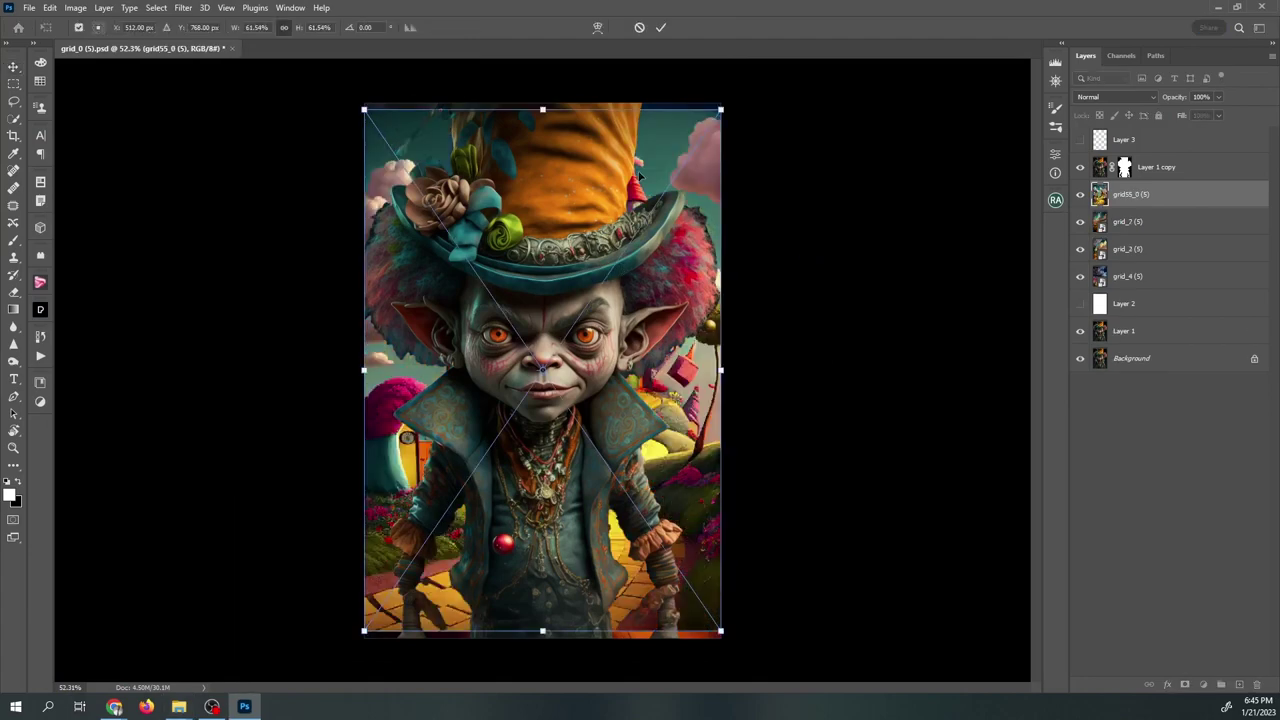
left_click_drag(720, 109, 733, 93)
right_click(649, 199)
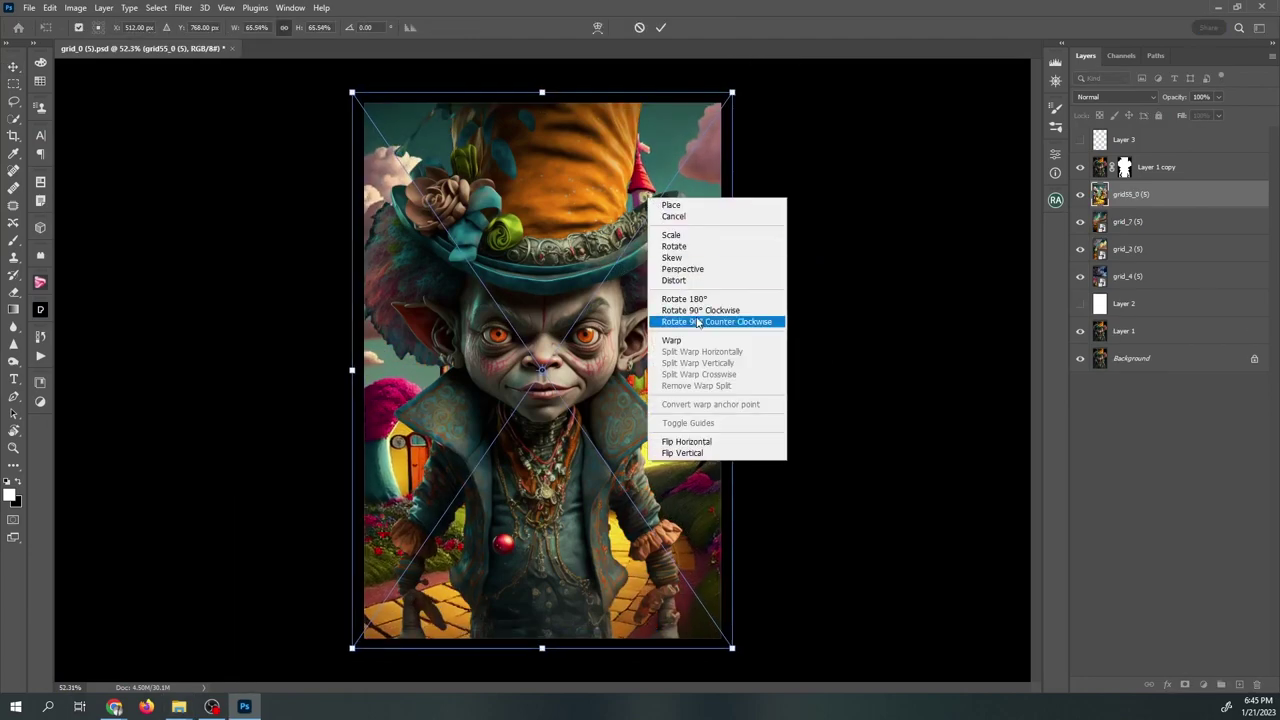
left_click(712, 440)
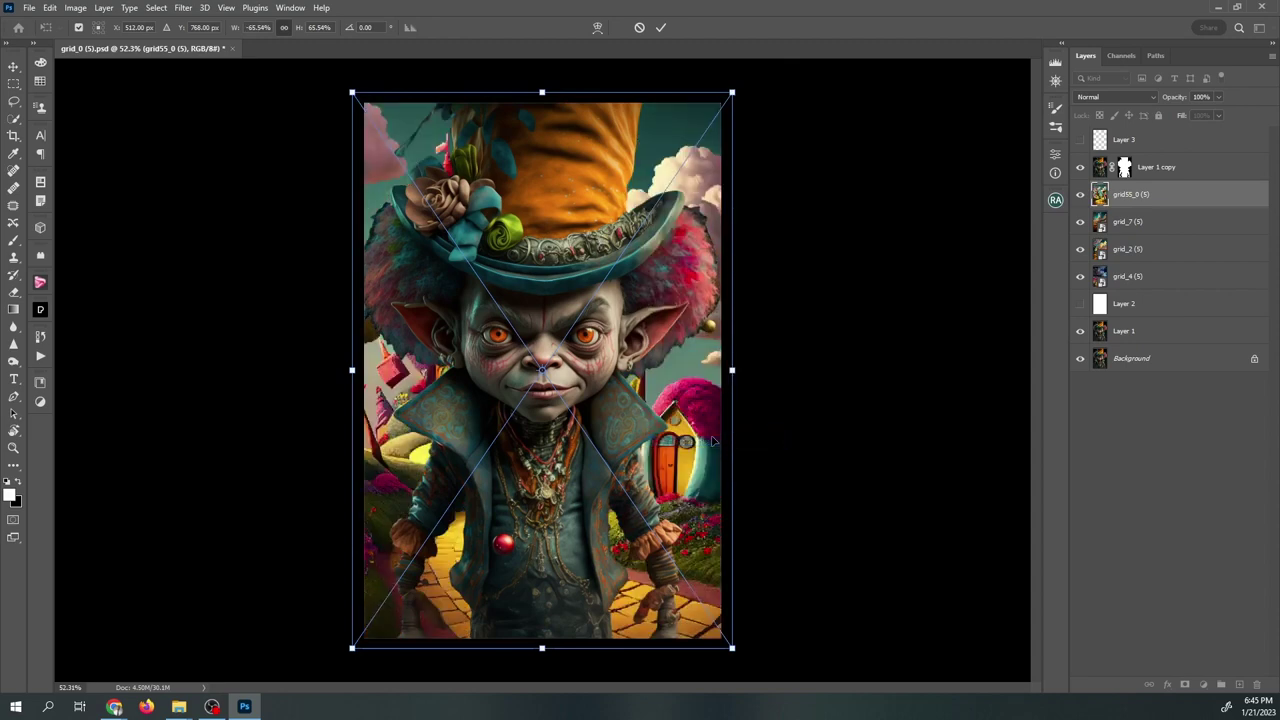
left_click(662, 28)
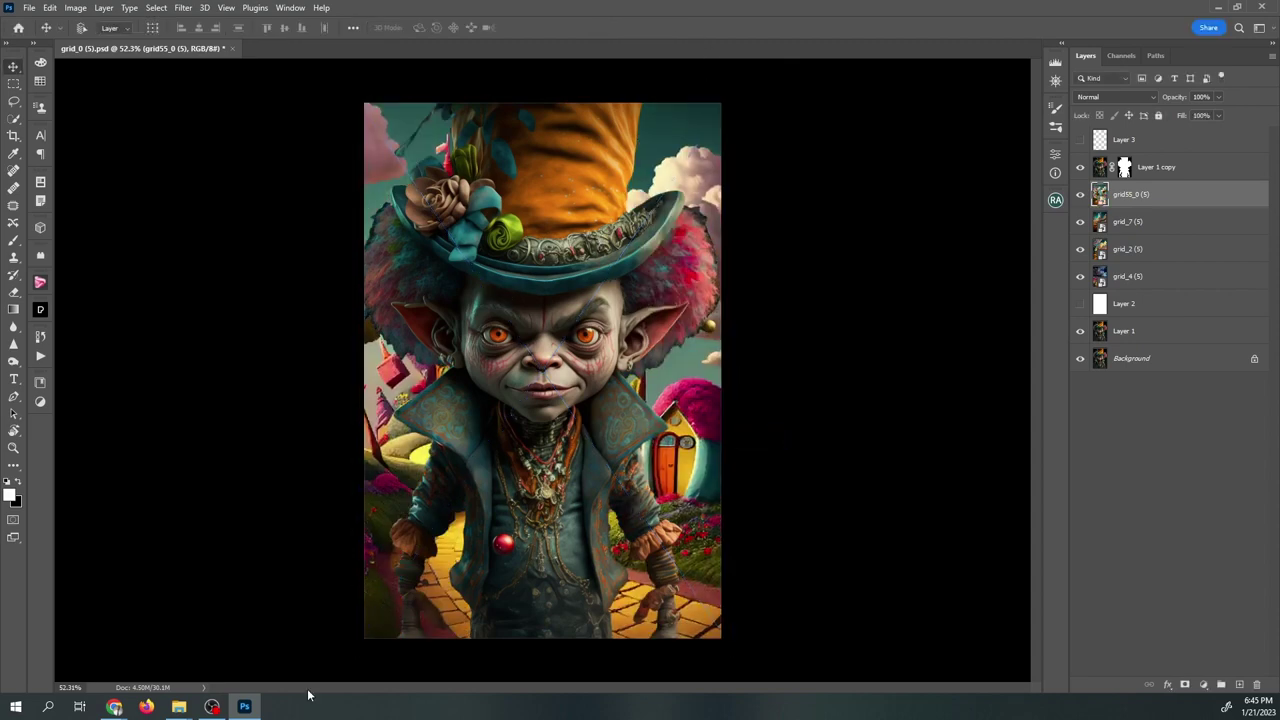
mouse_move(183, 708)
left_click(390, 660)
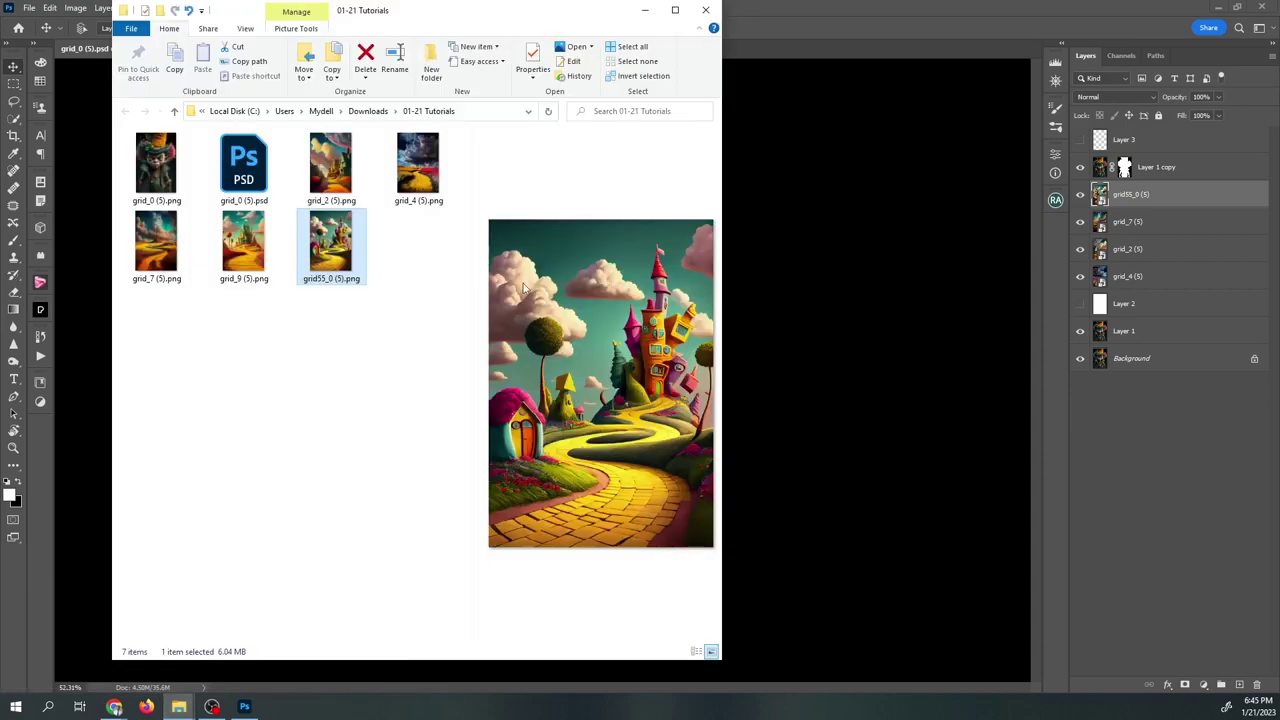
left_click_drag(244, 245, 807, 210)
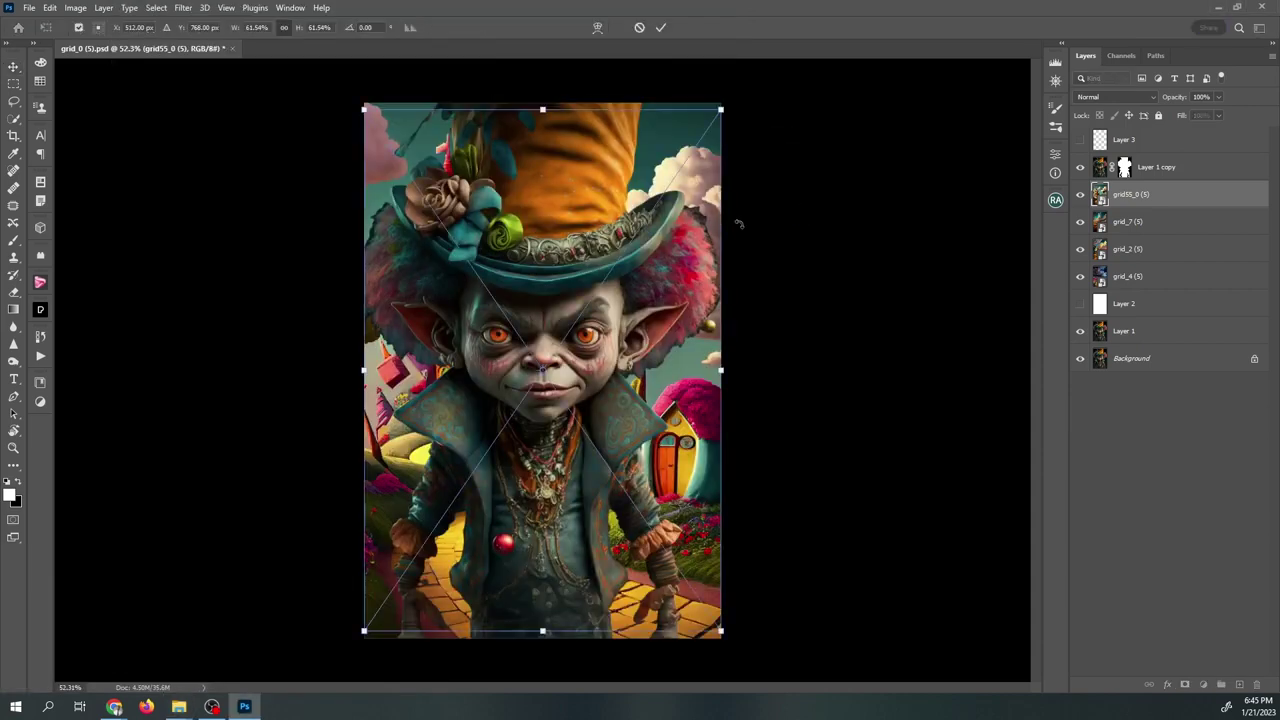
left_click_drag(722, 107, 729, 97)
right_click(628, 332)
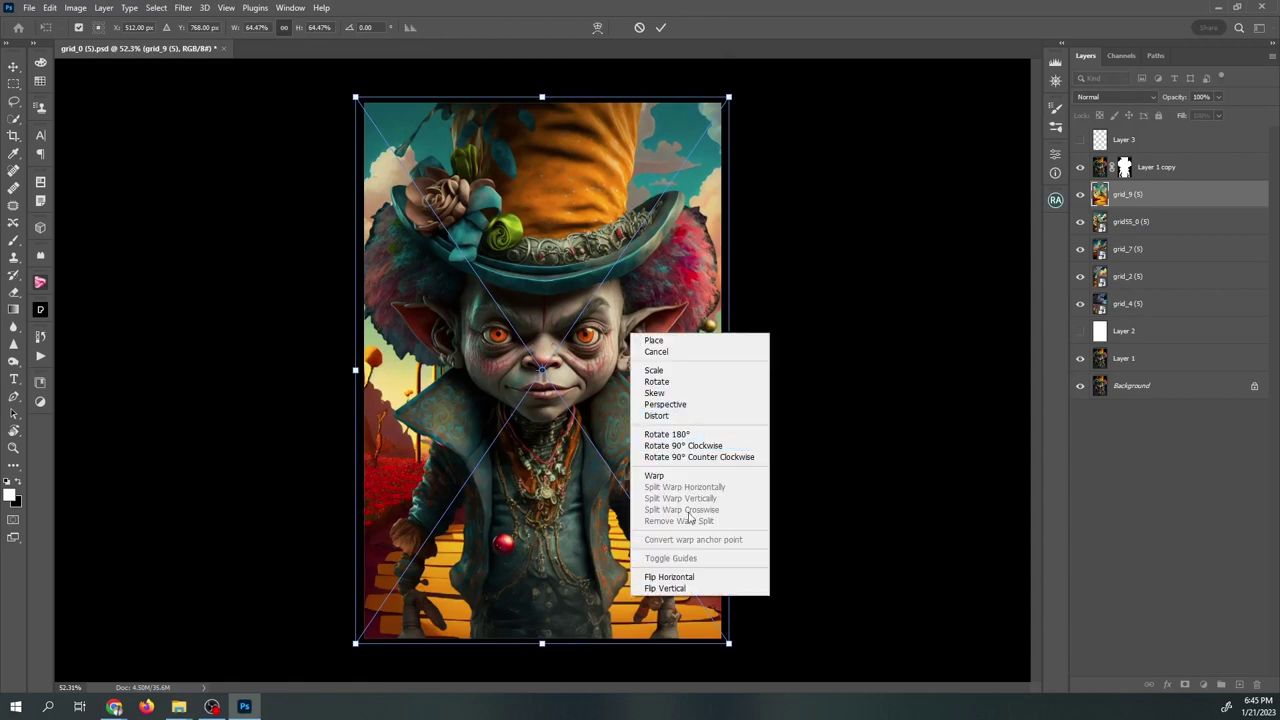
left_click(687, 580)
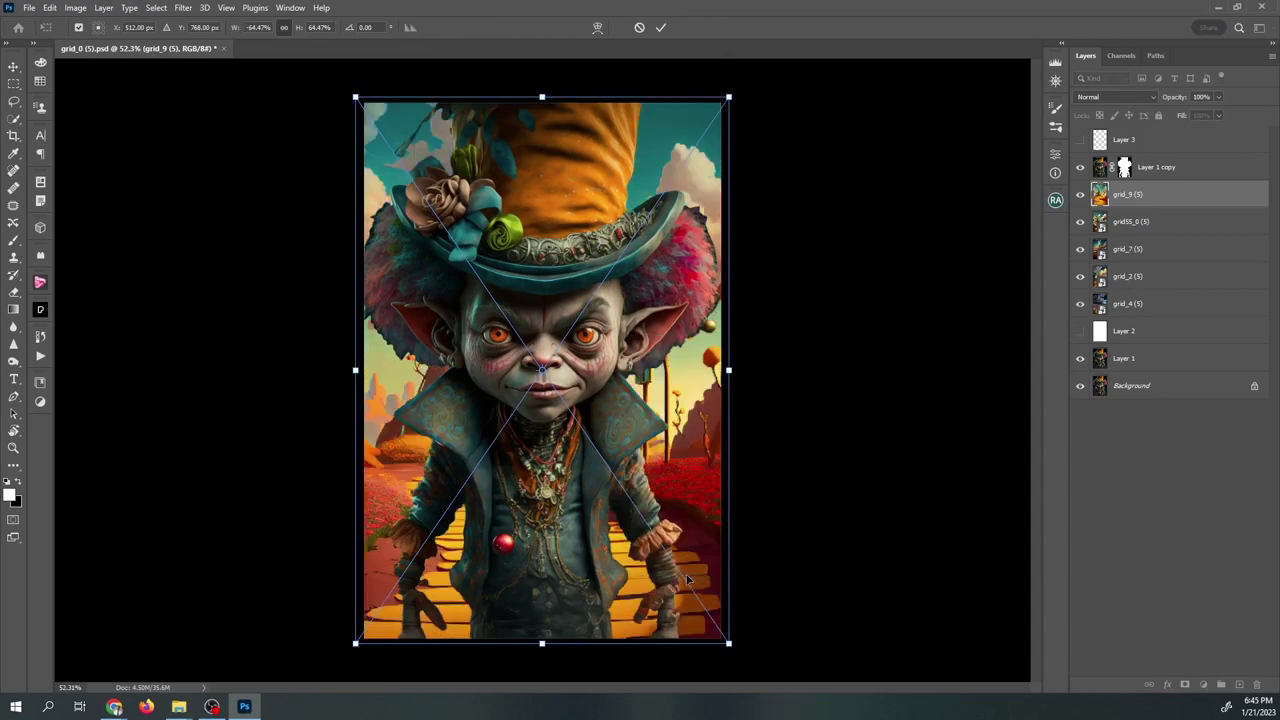
left_click(639, 27)
Preview the saved backgrounds grid_7, grid_2, grid_9 and grid55_0 in the 01-21 Tutorials folder, and check the Midjourney profile window.
mouse_move(180, 708)
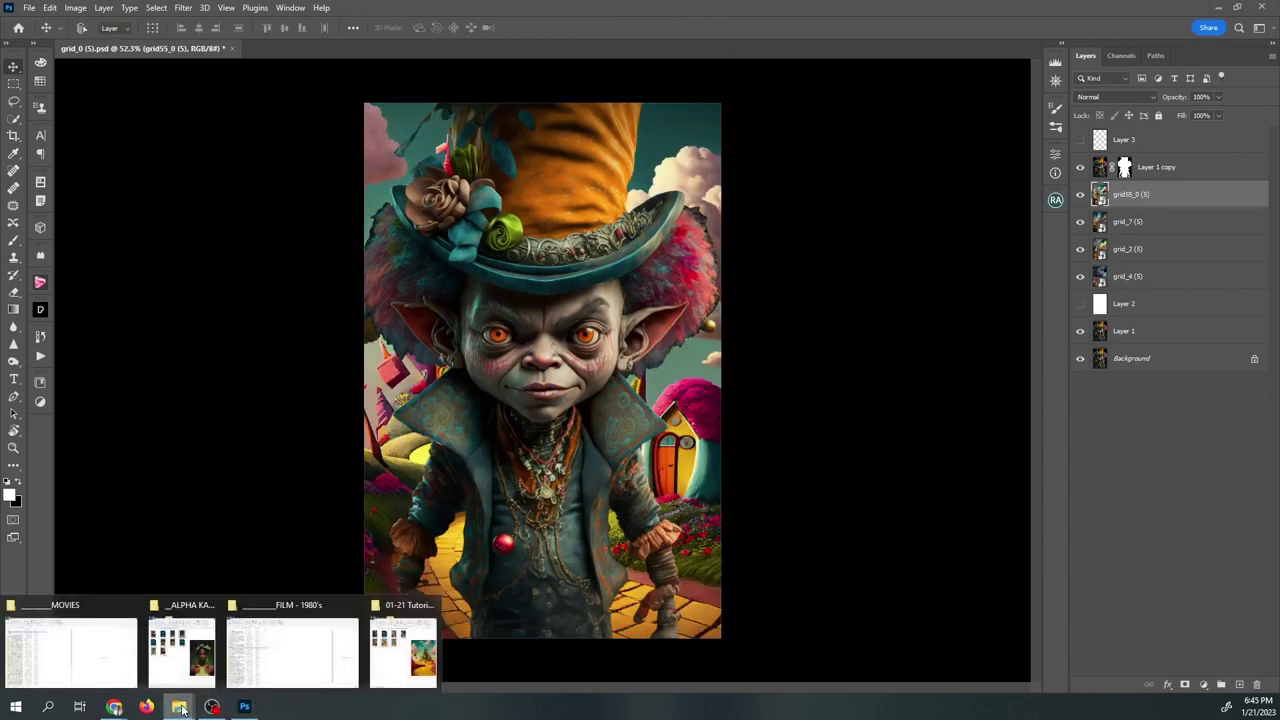
left_click(403, 650)
left_click(143, 264)
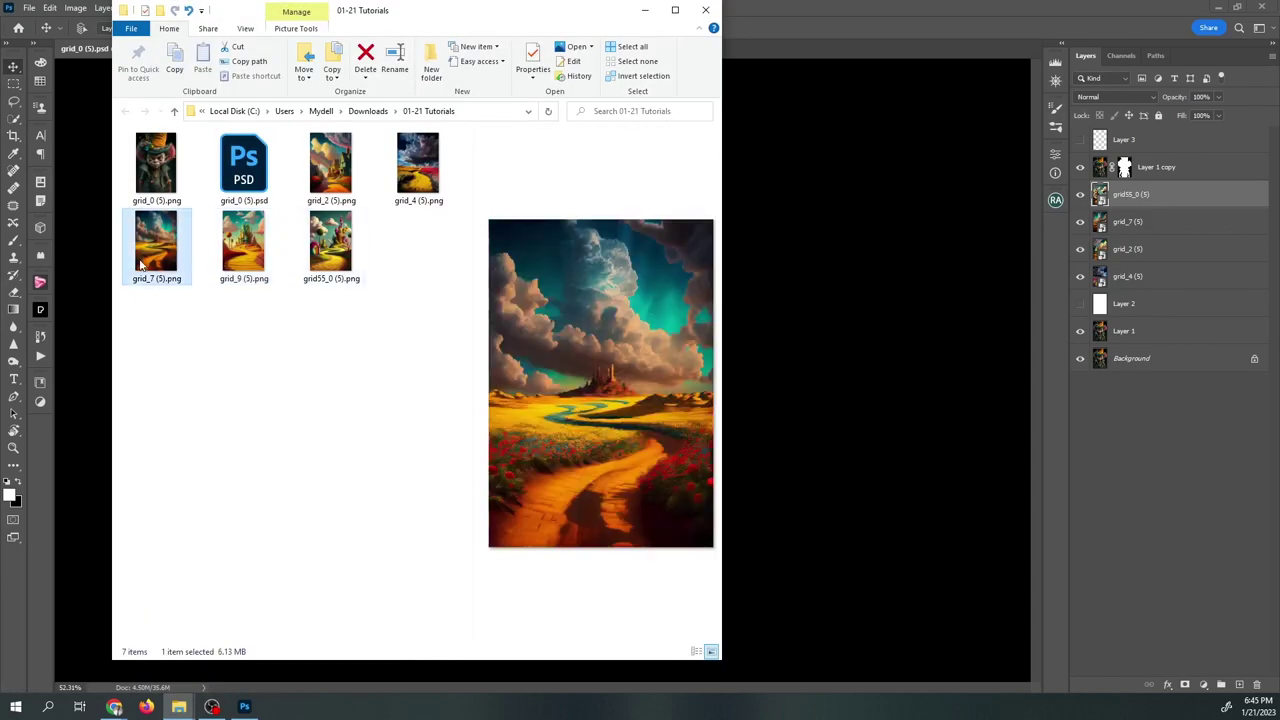
left_click(340, 172)
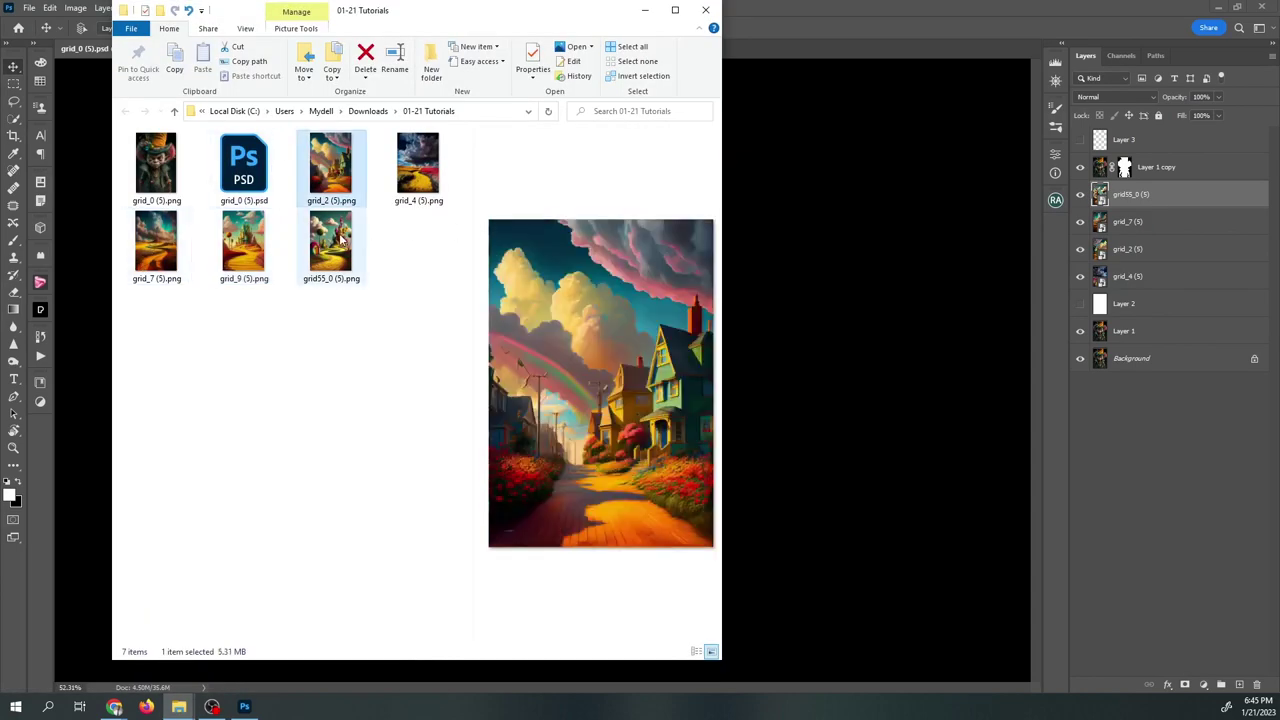
left_click(342, 240)
left_click(250, 250)
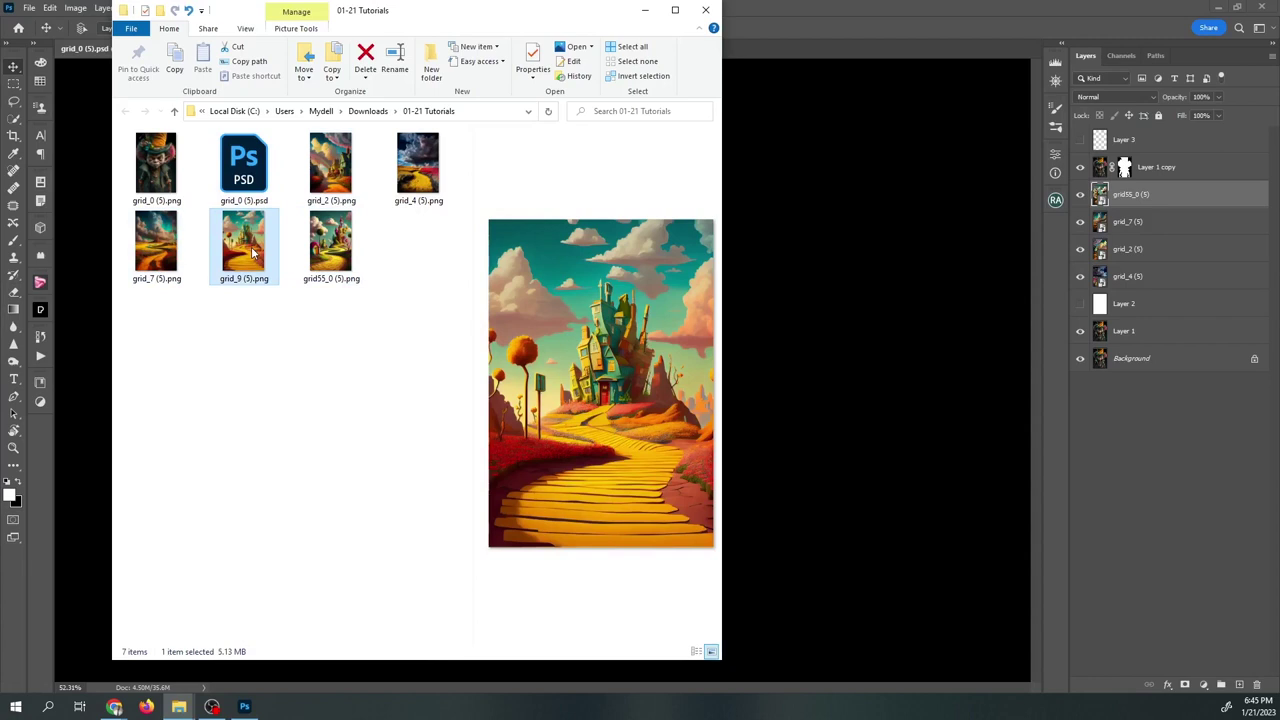
left_click(325, 245)
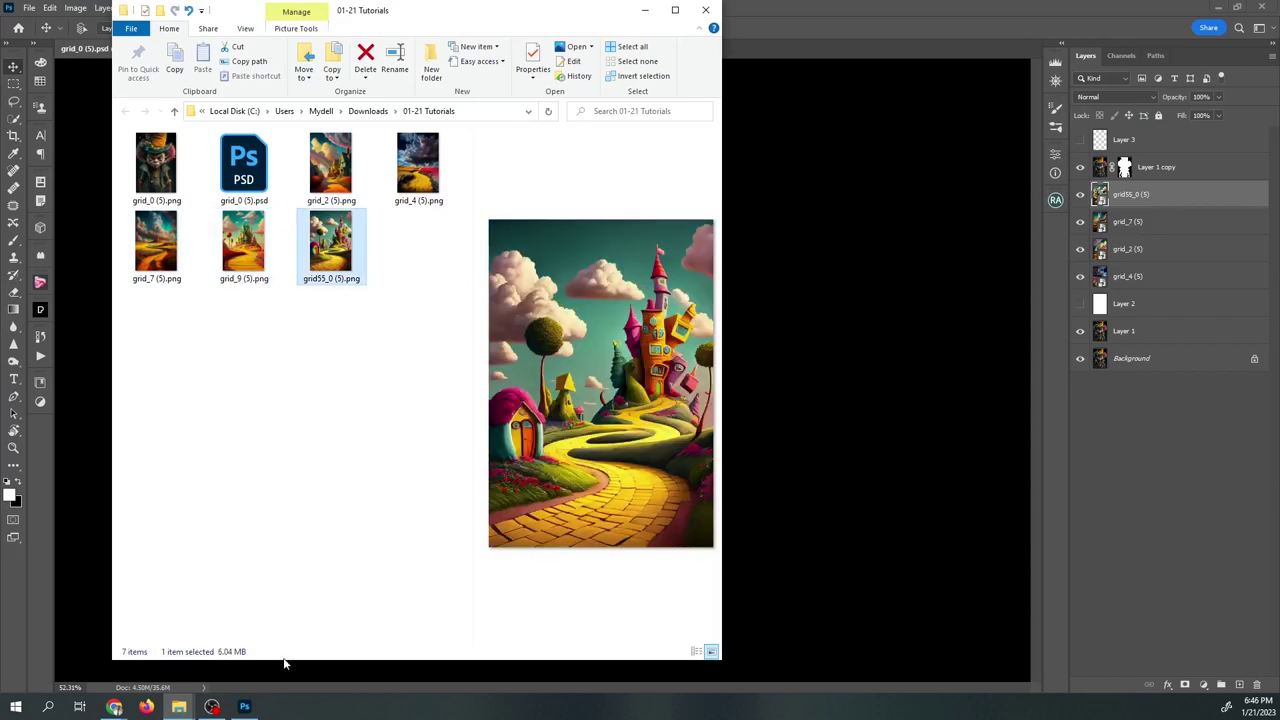
mouse_move(114, 707)
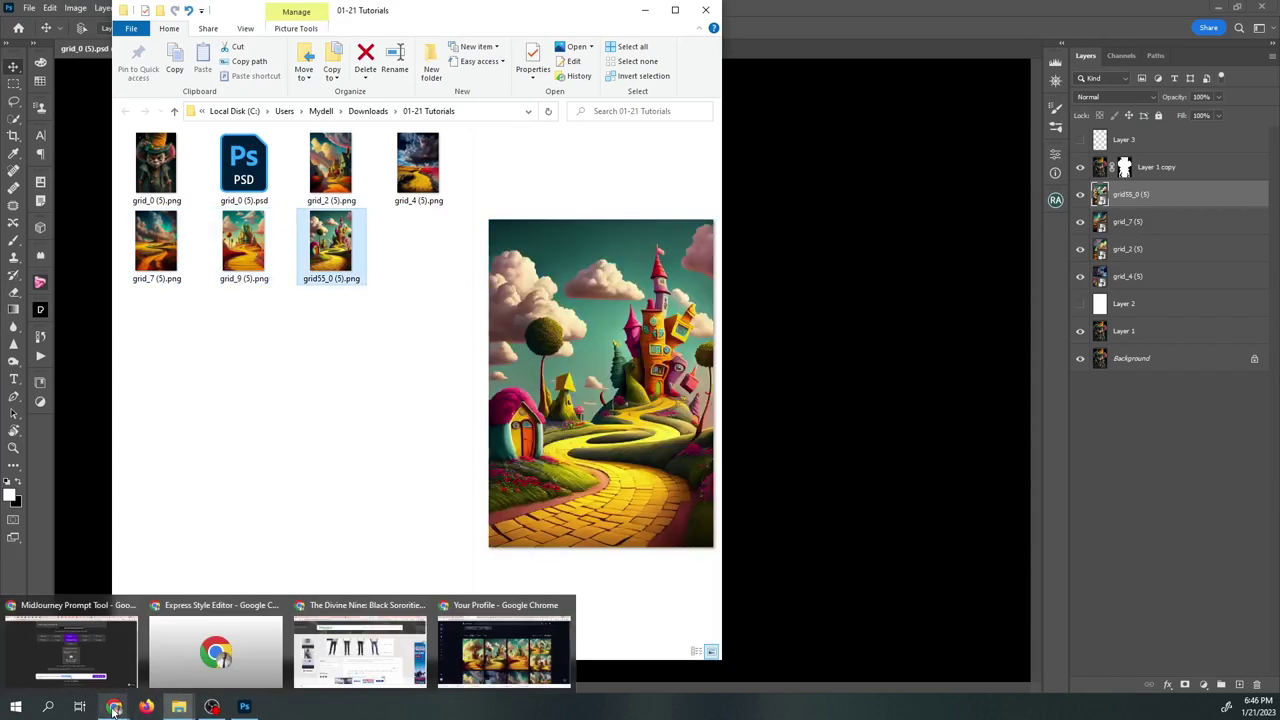
left_click(460, 655)
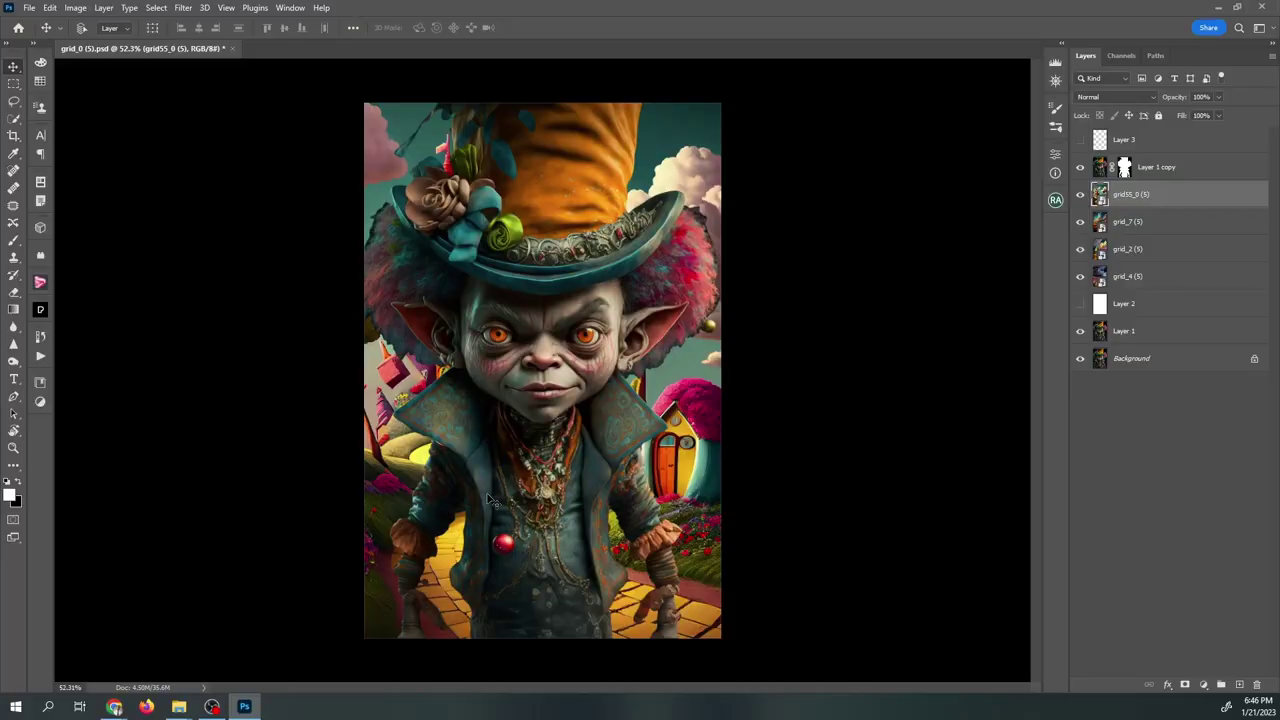
Switch to Photoshop and hide the grid55_0 (5) and grid_7 (5) layers to show the grid_2 street background behind the character.
left_click(1080, 194)
left_click(1079, 223)
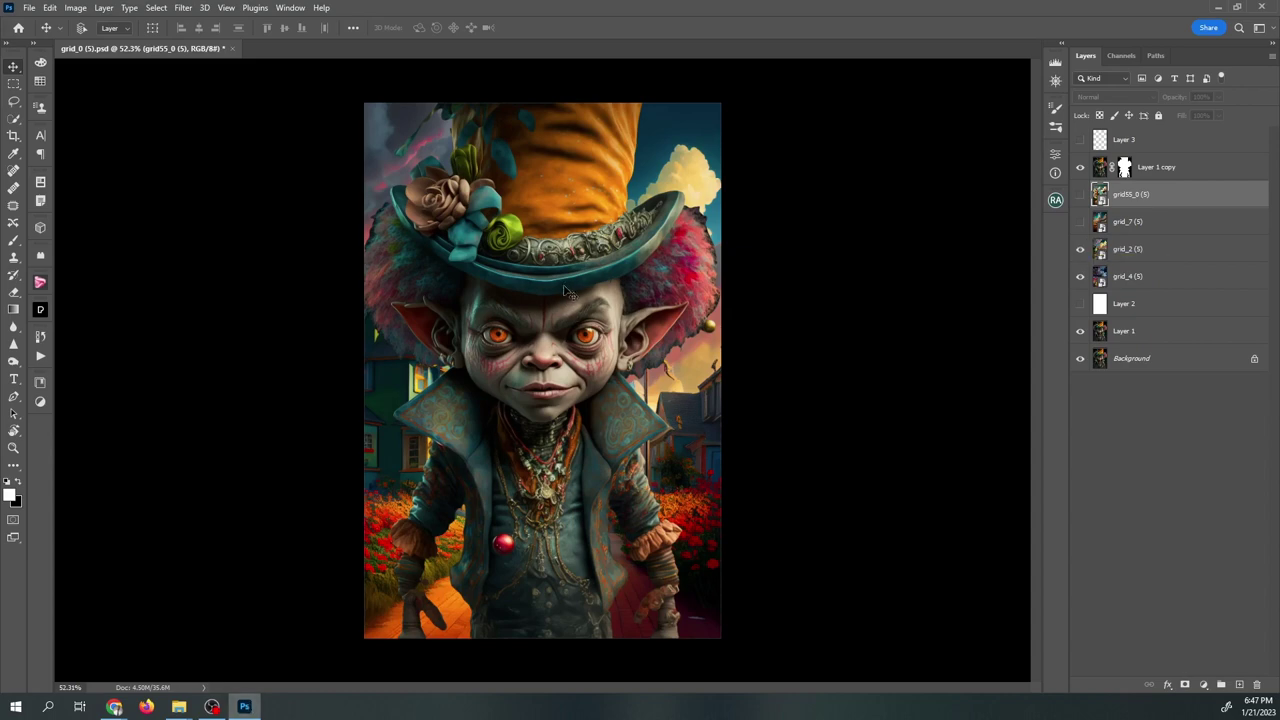
Target the Layer 1 copy's layer mask with the Brush tool for refining the character's hair edge.
left_click(1080, 249)
left_click(1080, 249)
left_click(1116, 251)
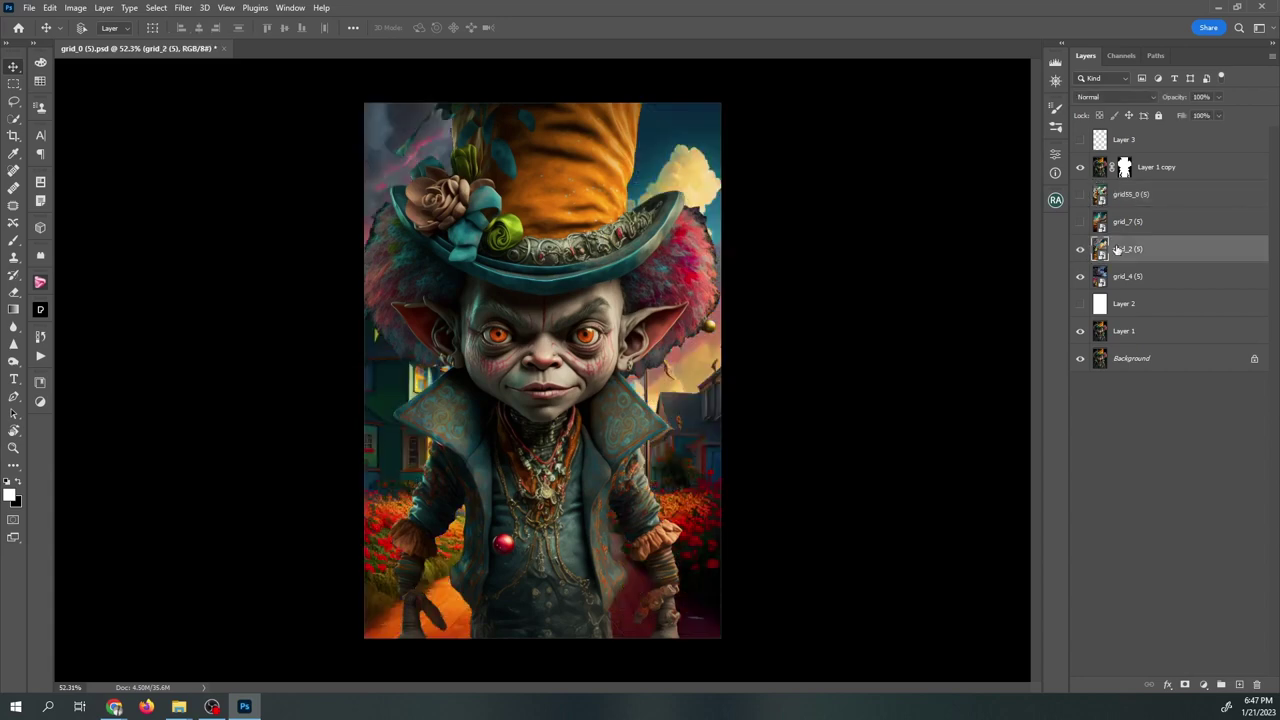
left_click(1125, 167)
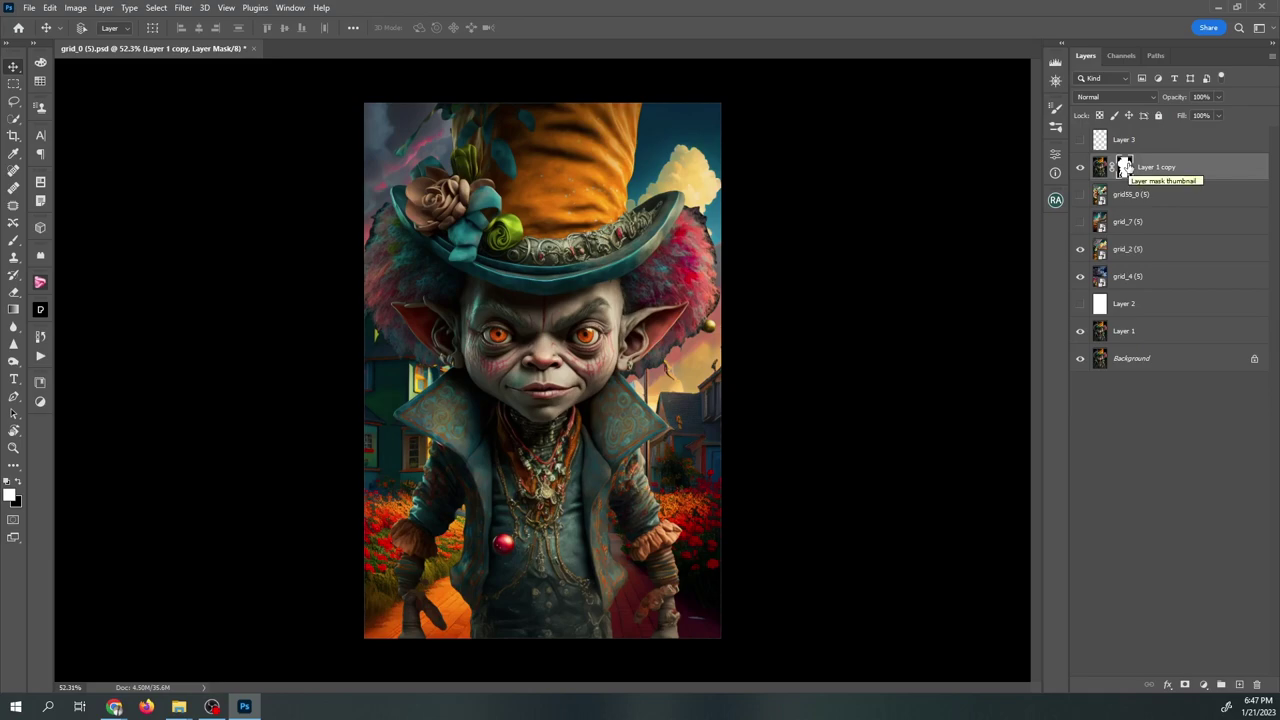
left_click_drag(706, 215, 765, 186)
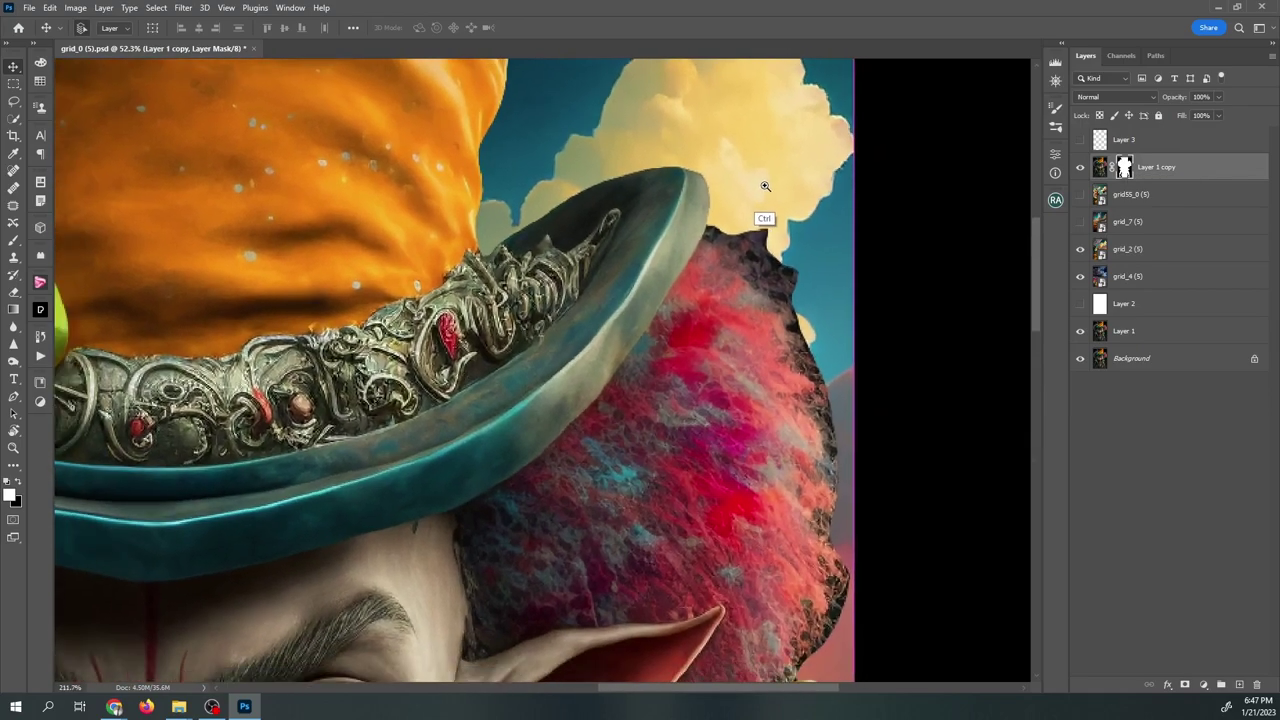
key("b")
Choose a hair-strand brush from the hair_brush_part_2 set for painting on the mask.
scroll(765, 186, "down", 3)
right_click(644, 495)
scroll(660, 500, "down", 5)
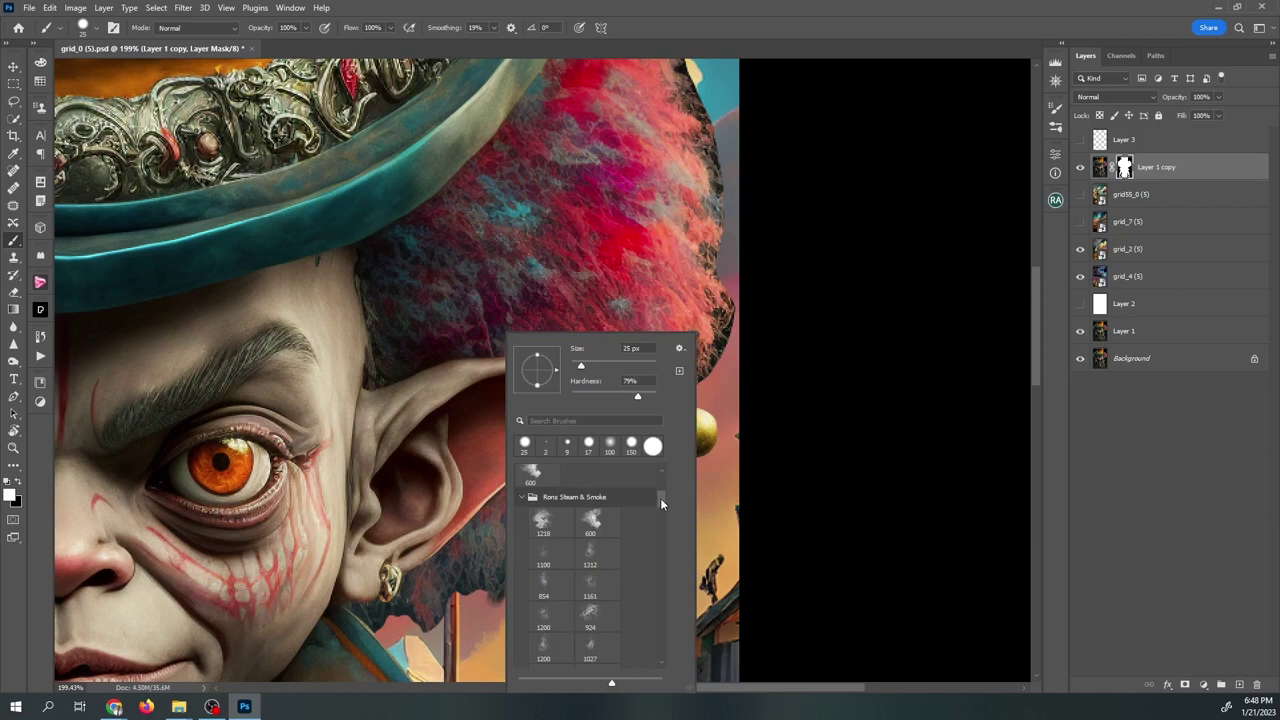
scroll(655, 540, "down", 10)
left_click(597, 598)
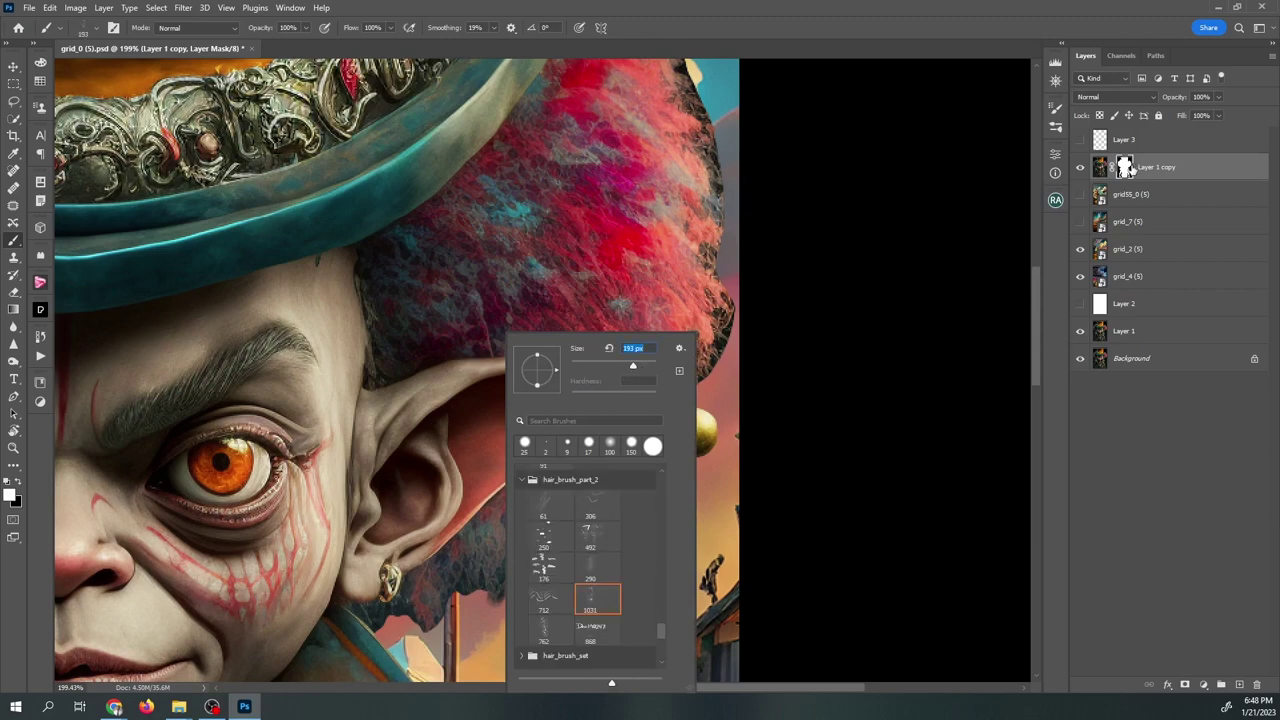
Set up a soft round black brush of about 25 px with 19% flow for the Layer 1 copy mask.
left_click(1125, 167)
right_click(662, 405)
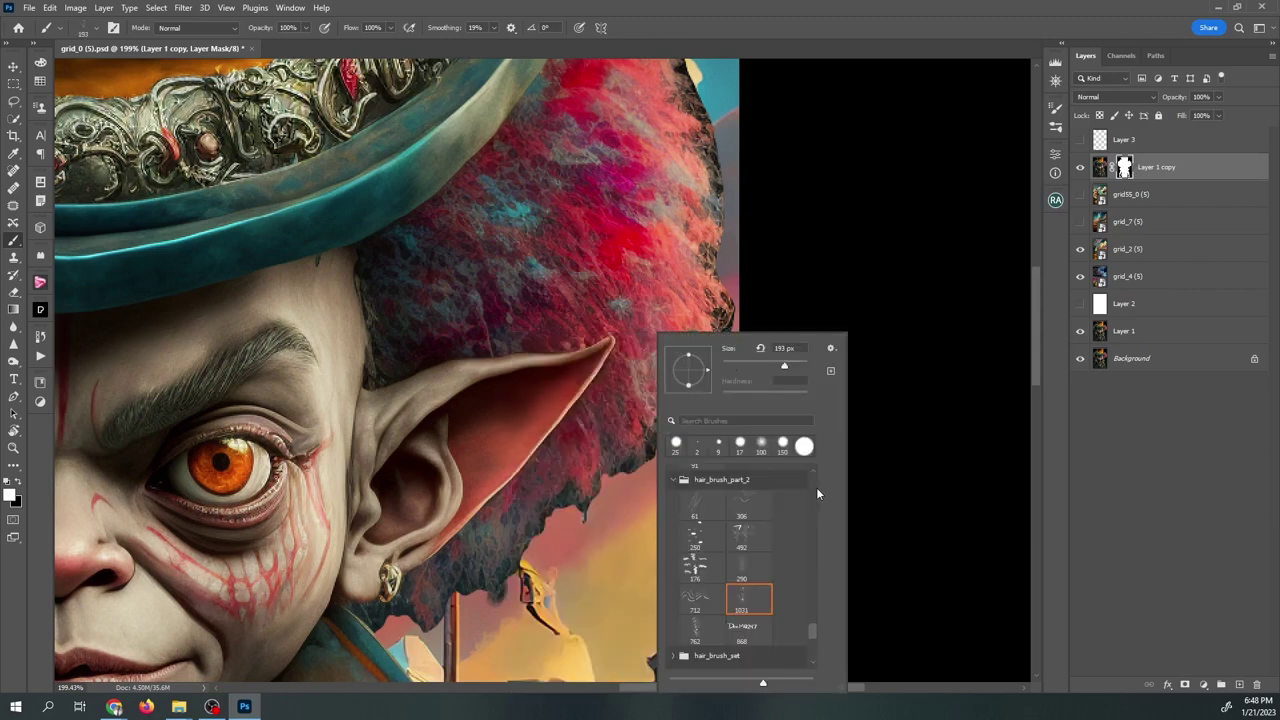
scroll(812, 489, "up", 15)
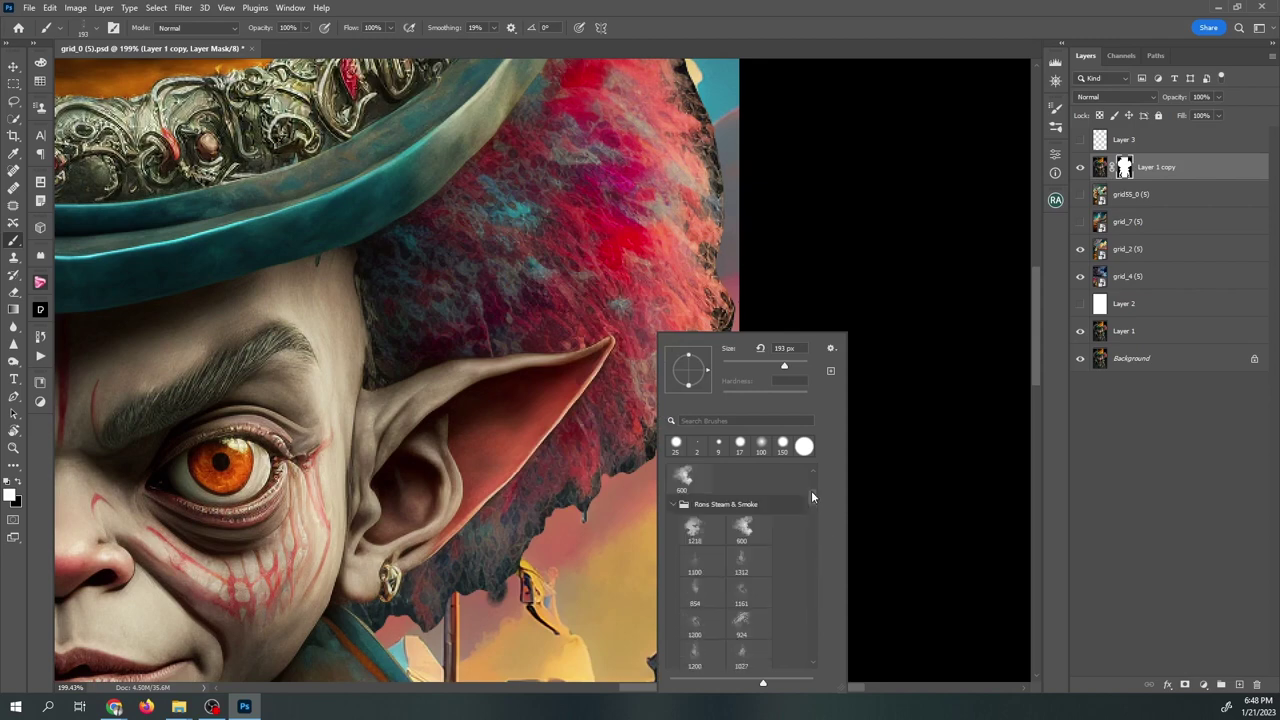
scroll(811, 490, "up", 5)
left_click(390, 27)
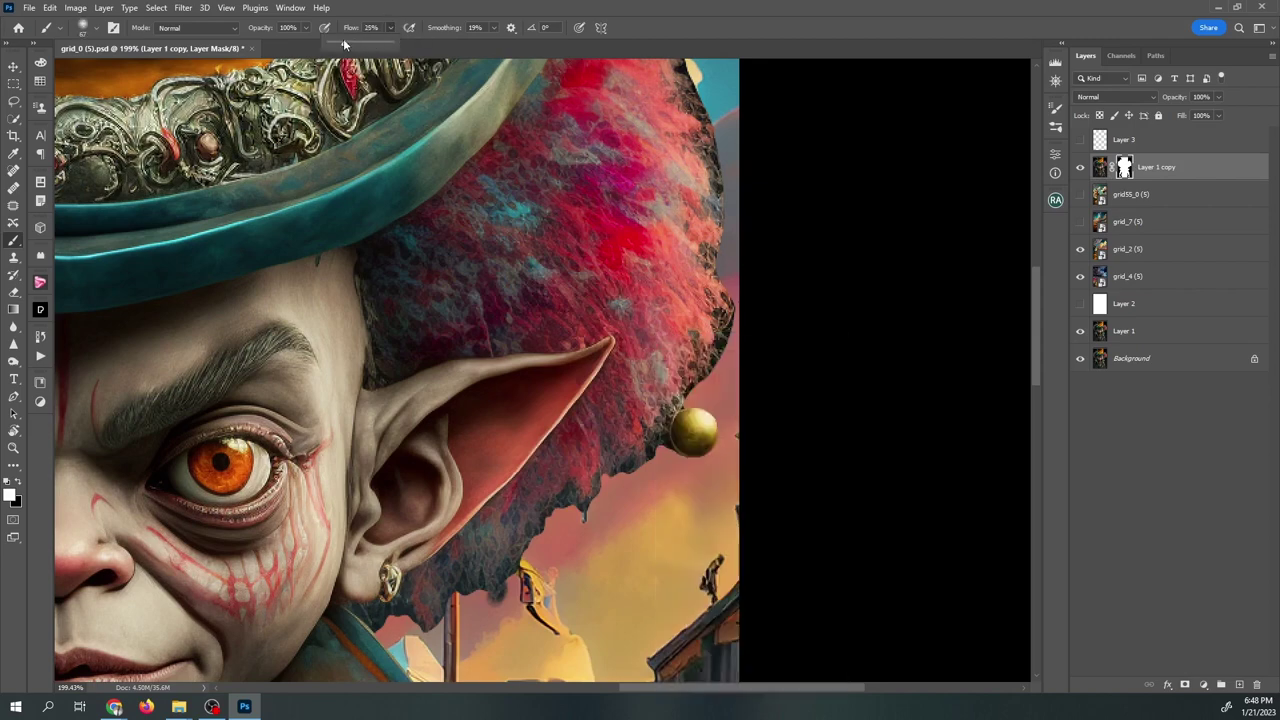
left_click_drag(343, 44, 338, 44)
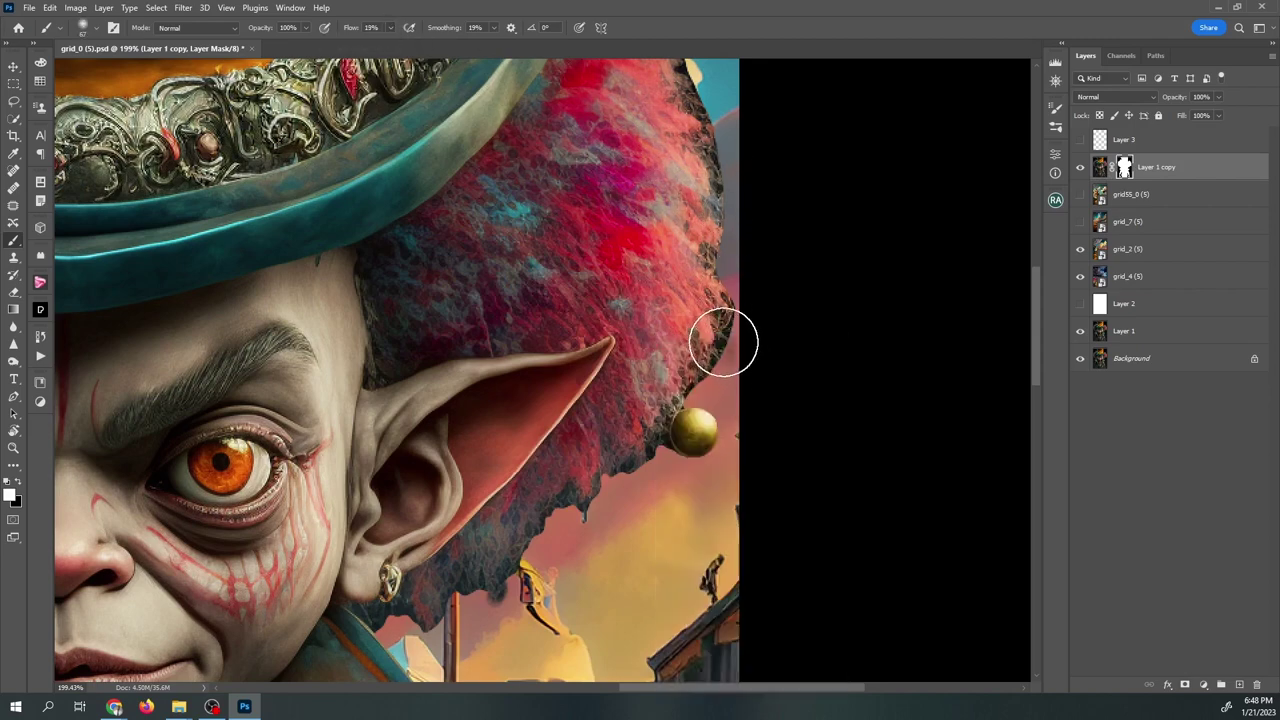
key("bracketleft")
key("bracketleft")
key("bracketleft")
key("bracketleft")
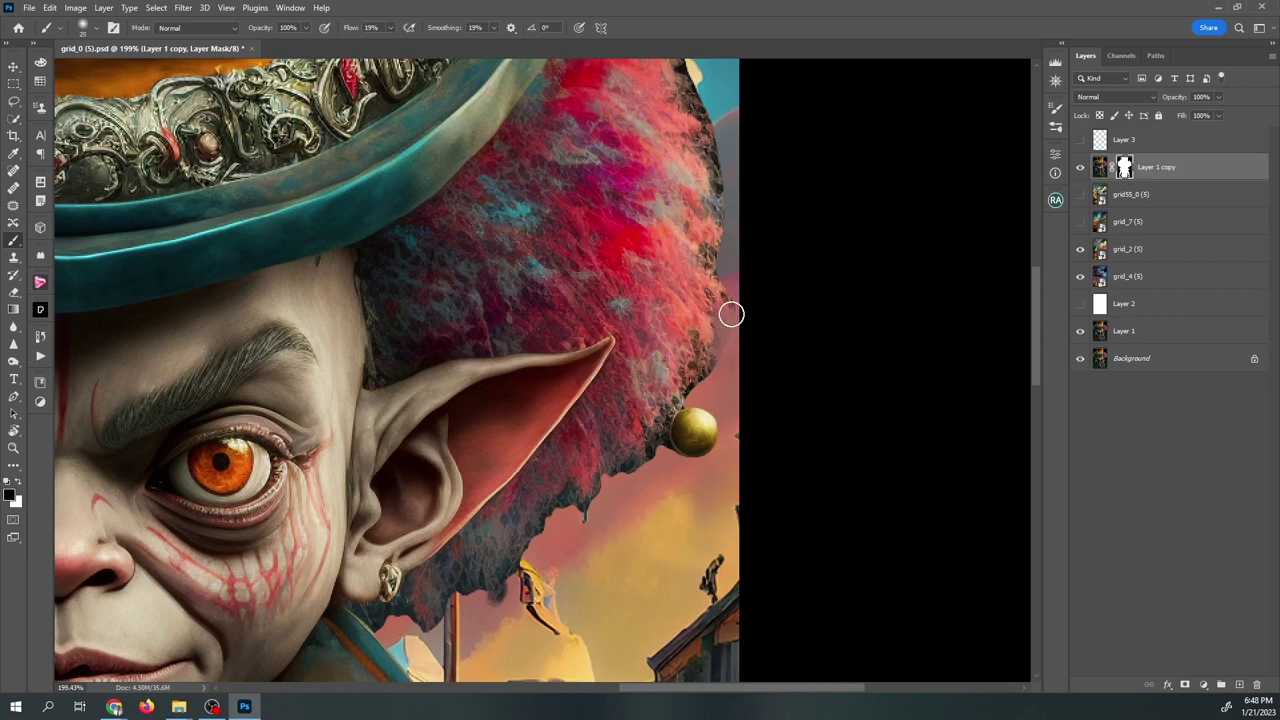
Mask out the dark fringe along the outer hair edge around the gold ball, using a smaller brush for tight spots.
mouse_move(731, 315)
left_mouse_down()
mouse_move(717, 256)
mouse_move(726, 191)
mouse_move(721, 350)
mouse_move(679, 336)
left_mouse_up()
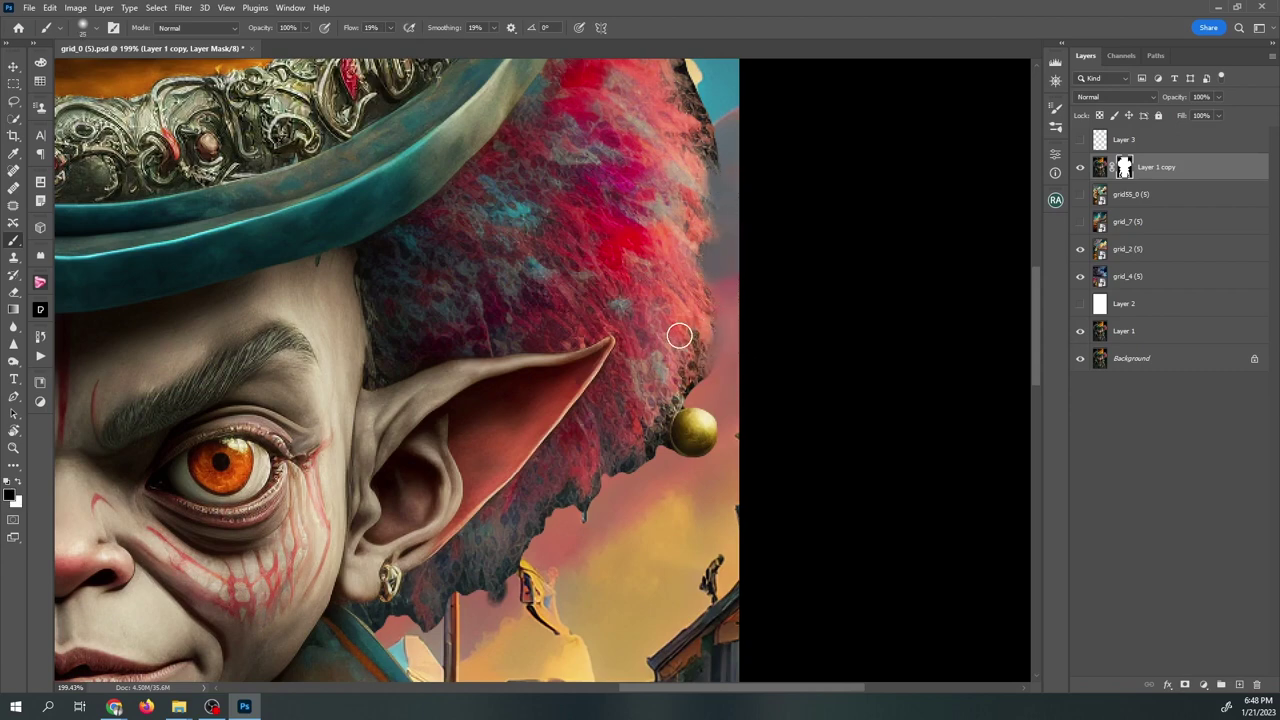
key("bracketleft")
key("bracketleft")
key("bracketleft")
left_click_drag(707, 382, 692, 392)
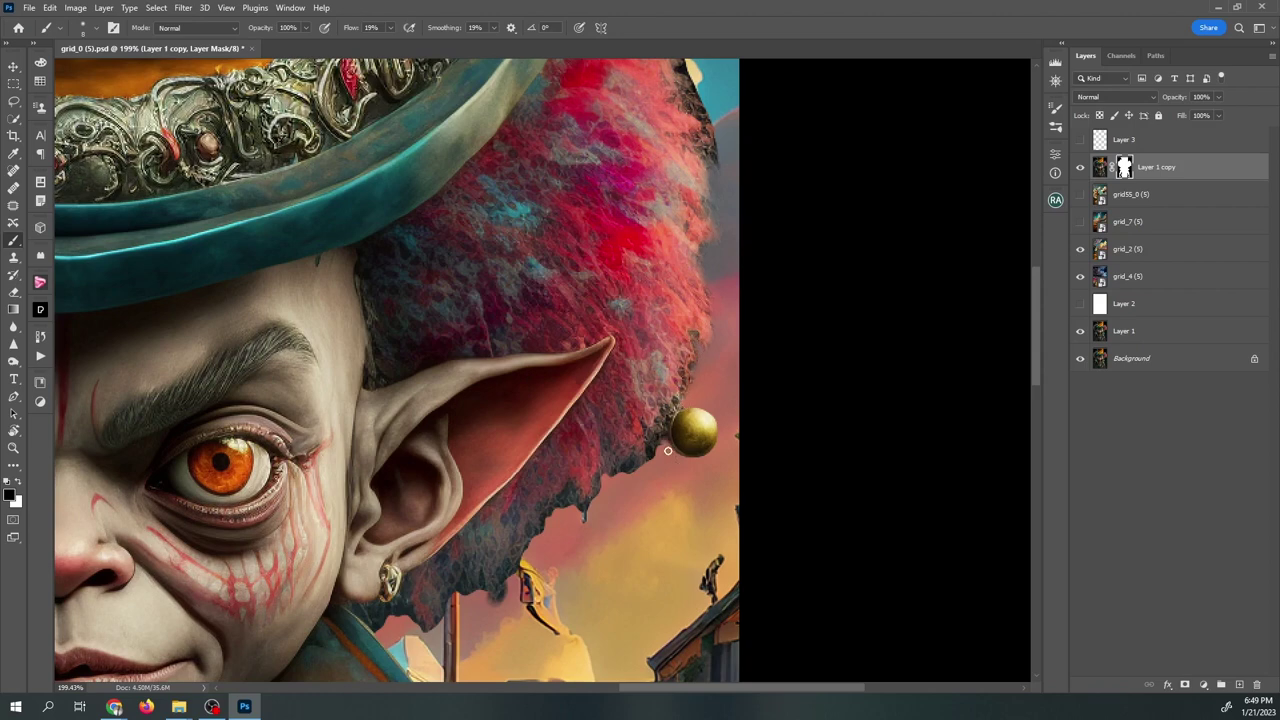
left_click_drag(652, 448, 658, 437)
Mask out the jagged lower hair edge from below the gold ball to the earring, varying the brush size.
key("]")
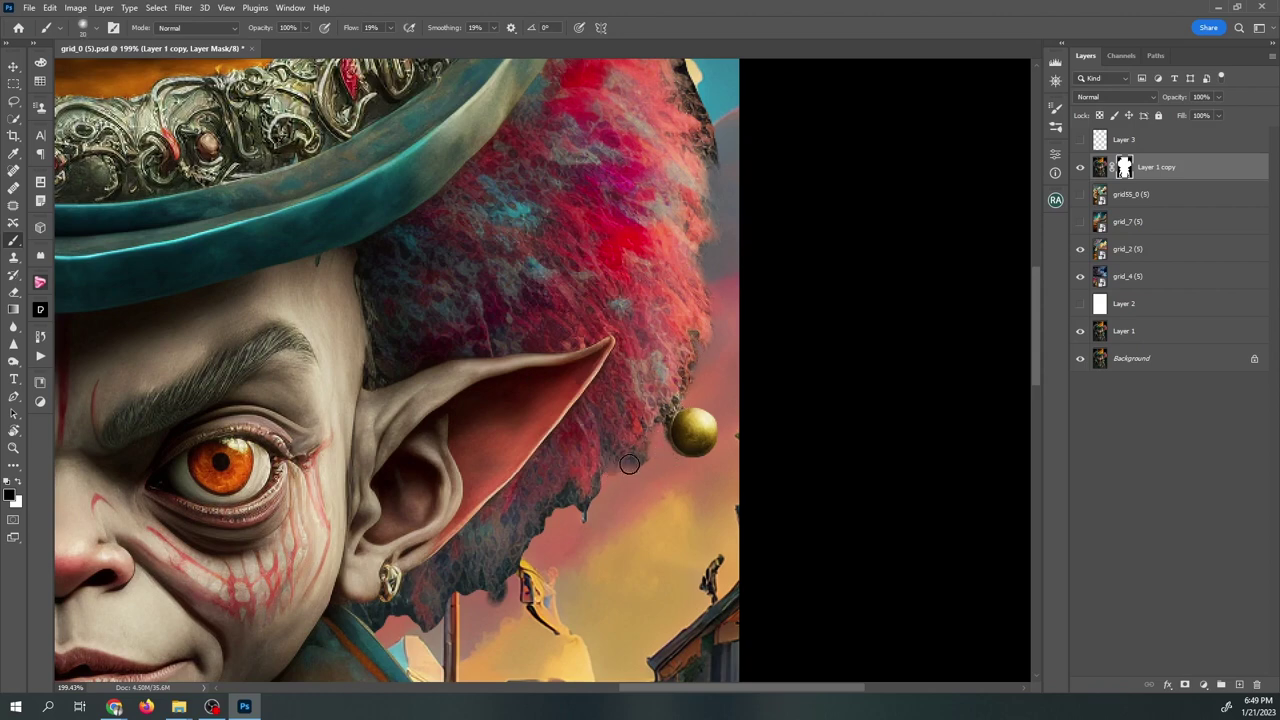
mouse_move(601, 482)
left_mouse_down()
mouse_move(485, 595)
mouse_move(434, 616)
mouse_move(360, 614)
mouse_move(370, 622)
mouse_move(380, 612)
mouse_move(368, 609)
left_mouse_up()
key("[")
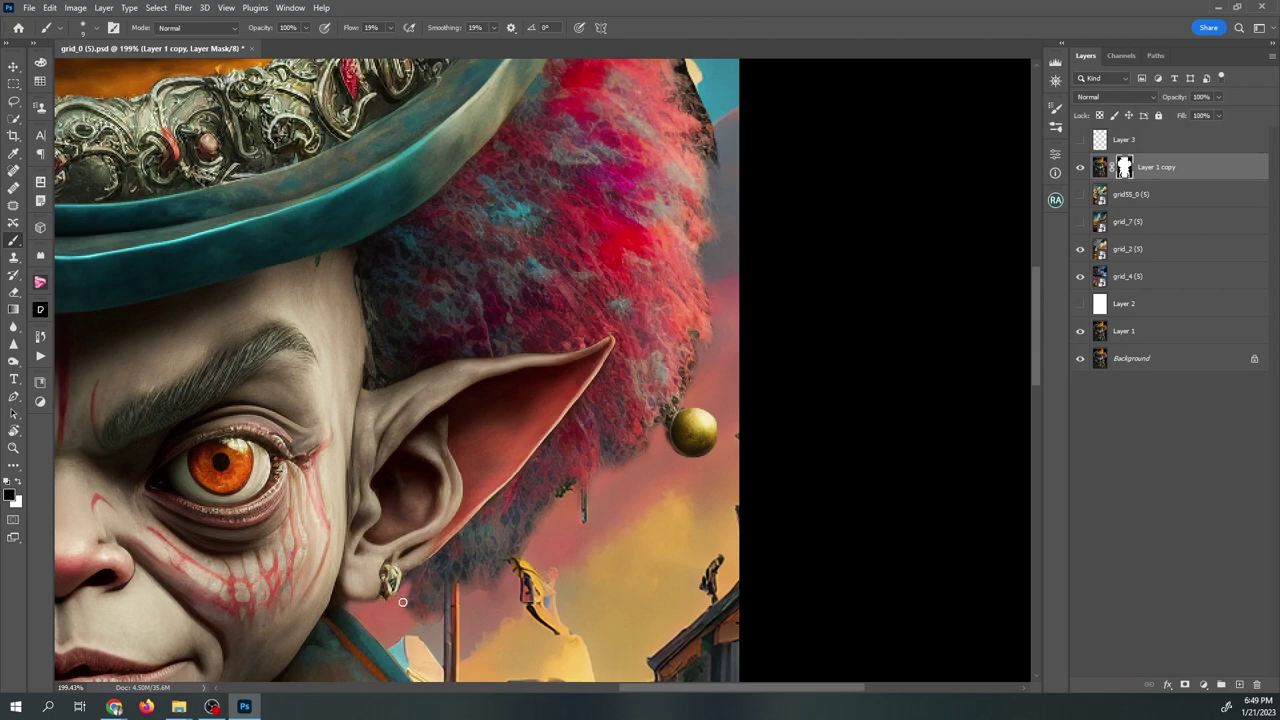
left_click_drag(508, 560, 397, 334)
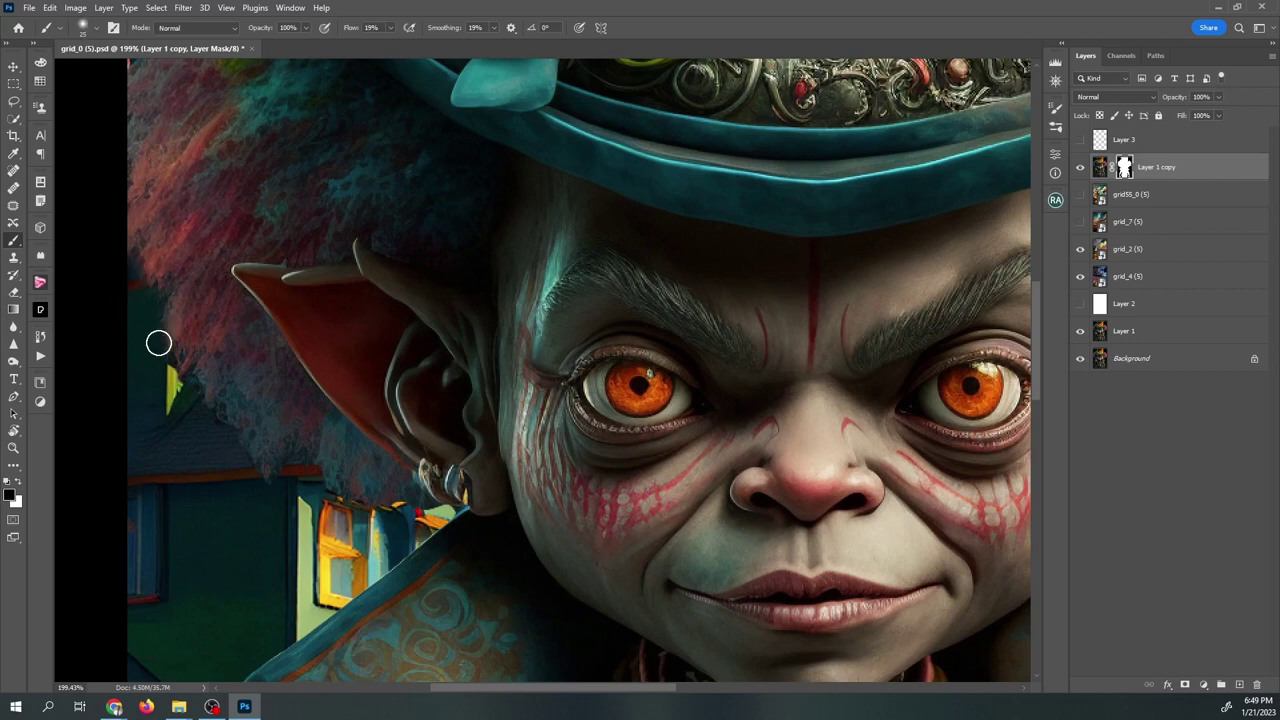
Soften the mask along the hair beside and below the ear near the green house, reducing the brush size.
mouse_move(158, 343)
left_mouse_down()
mouse_move(184, 412)
mouse_move(217, 427)
mouse_move(236, 478)
mouse_move(266, 485)
mouse_move(299, 448)
mouse_move(377, 512)
mouse_move(438, 513)
left_mouse_up()
key("[")
key("[")
key("[")
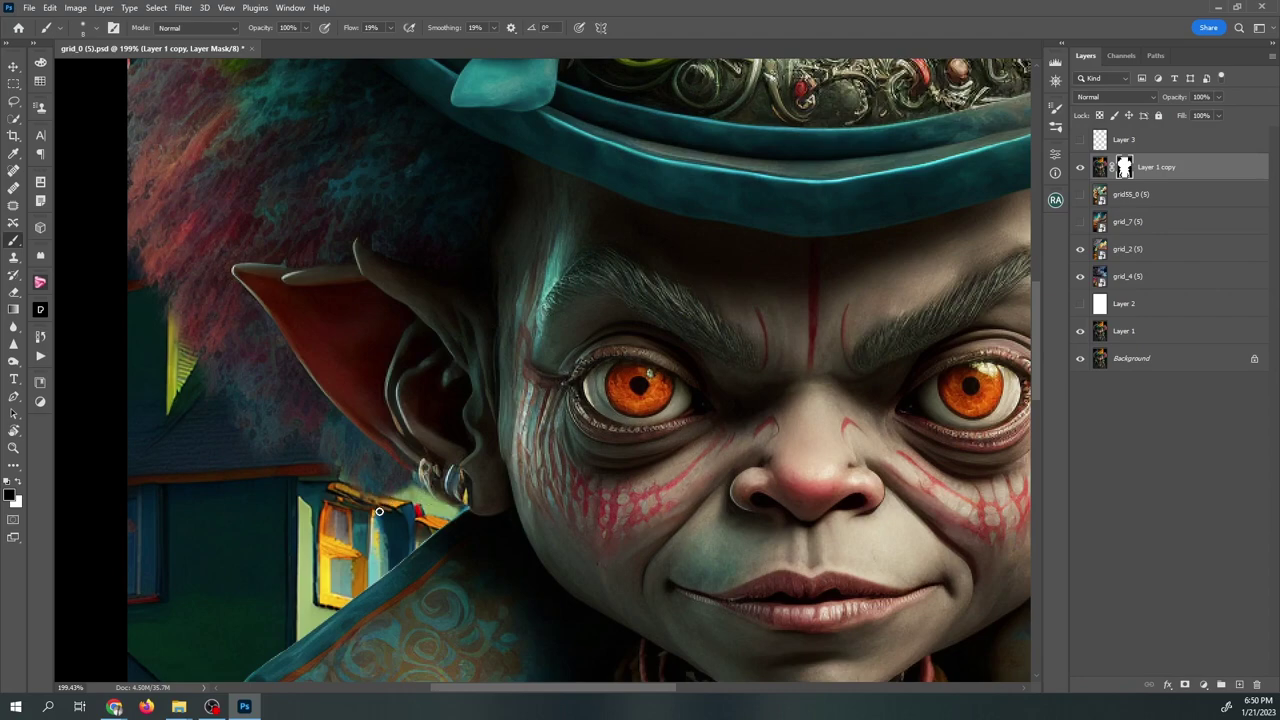
Mask out the dark hair fringe beside the flower-decorated hat brim with a brush of about 20 px.
scroll(371, 318, "up", 10)
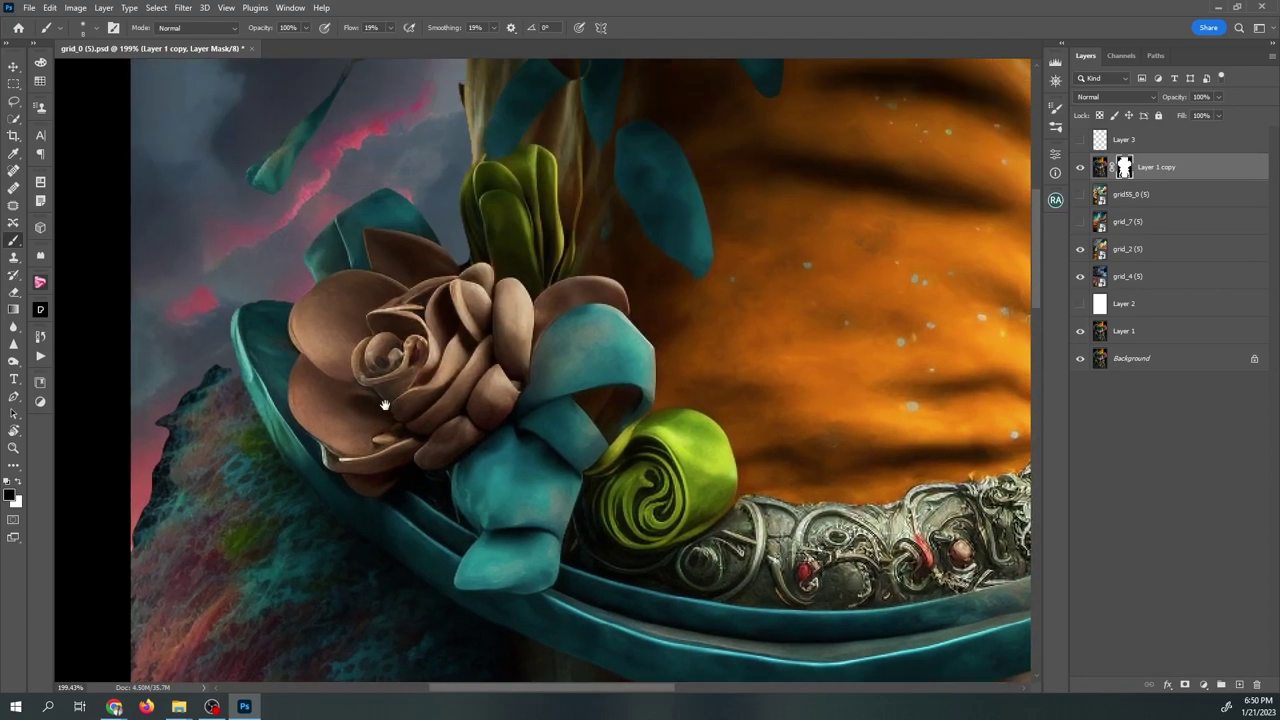
key("]")
key("]")
key("]")
mouse_move(215, 370)
left_mouse_down()
mouse_move(167, 422)
mouse_move(226, 367)
mouse_move(174, 424)
mouse_move(154, 419)
mouse_move(147, 459)
mouse_move(182, 441)
mouse_move(180, 425)
mouse_move(147, 494)
mouse_move(168, 490)
mouse_move(129, 541)
mouse_move(163, 499)
mouse_move(153, 515)
mouse_move(171, 406)
mouse_move(224, 368)
mouse_move(168, 423)
mouse_move(137, 534)
left_mouse_up()
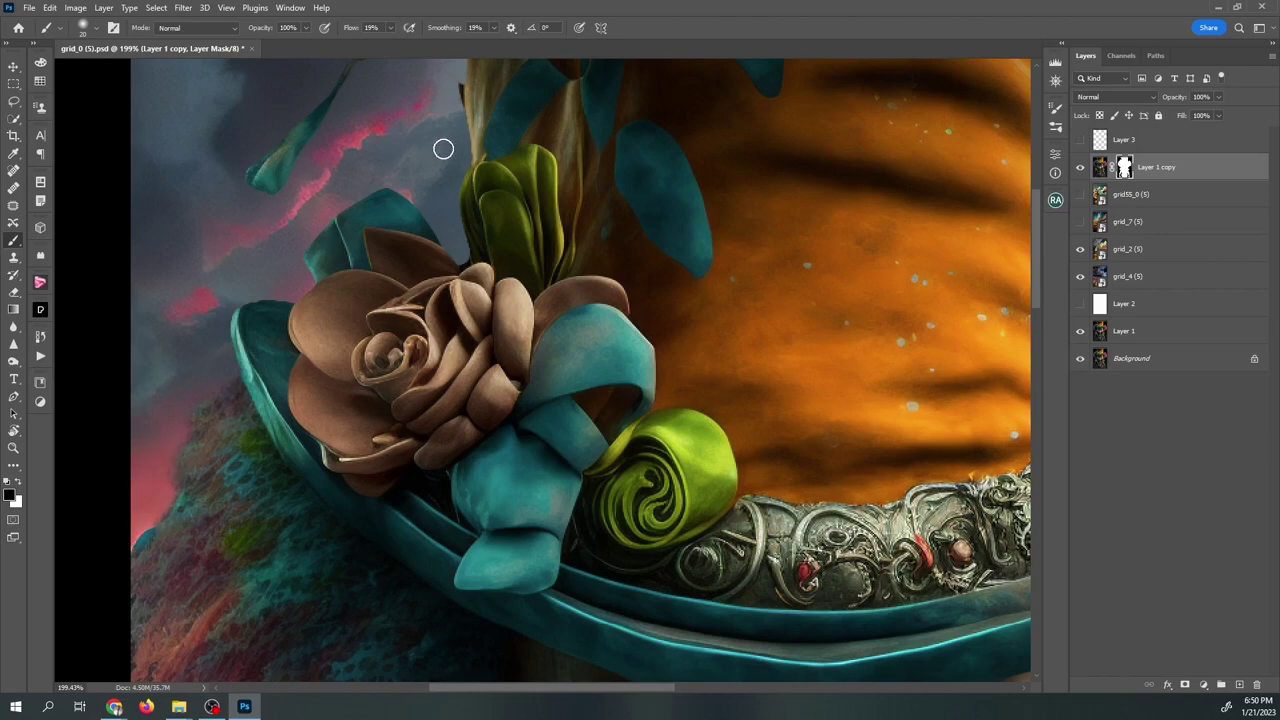
left_click_drag(440, 180, 196, 356)
Mask out the dark, jagged hair fringe against the yellow cloud, from the hat brim down the outer edge.
left_click_drag(560, 400, 240, 320)
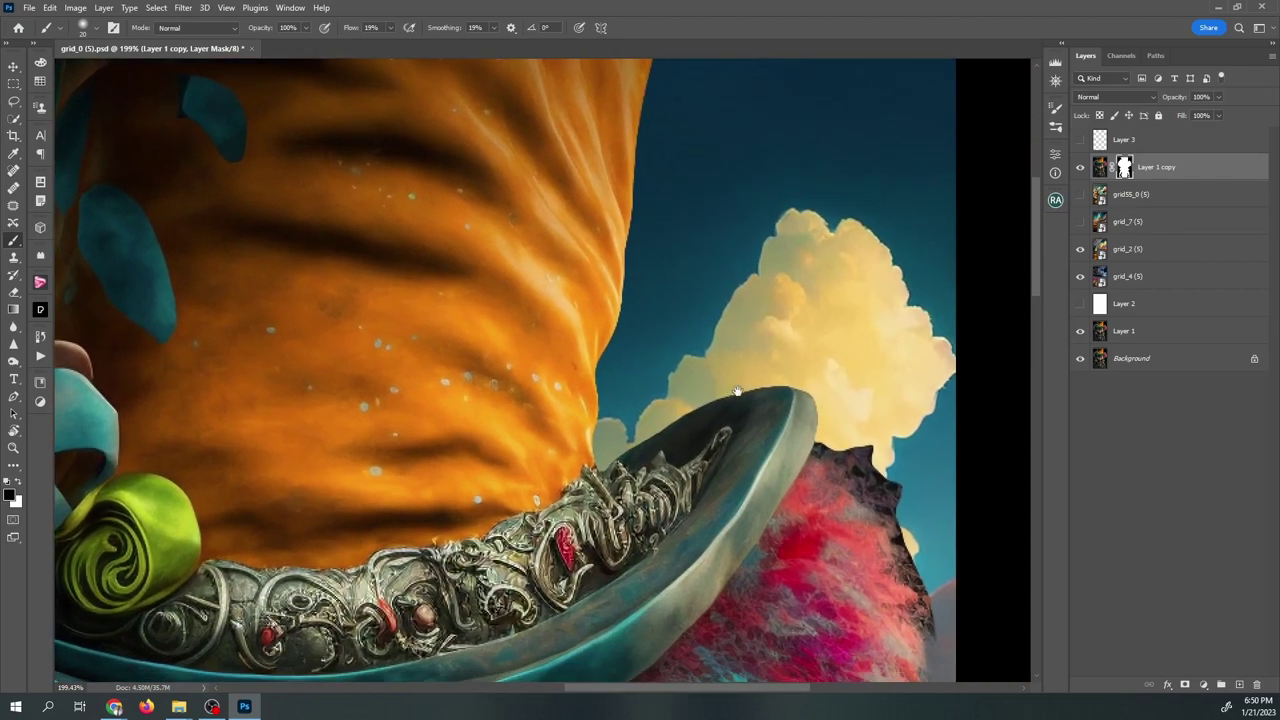
mouse_move(858, 498)
left_mouse_down()
mouse_move(688, 388)
mouse_move(641, 326)
left_mouse_up()
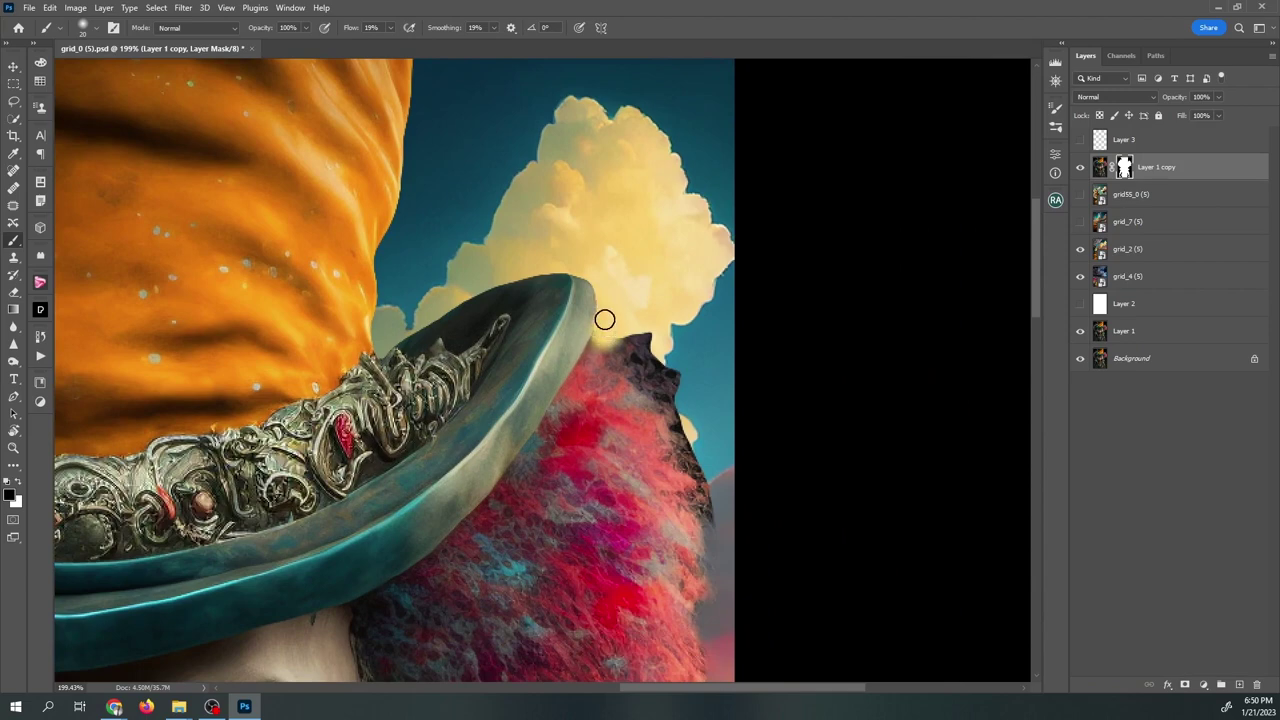
mouse_move(625, 342)
left_mouse_down()
mouse_move(660, 367)
mouse_move(669, 419)
mouse_move(671, 374)
mouse_move(703, 514)
left_mouse_up()
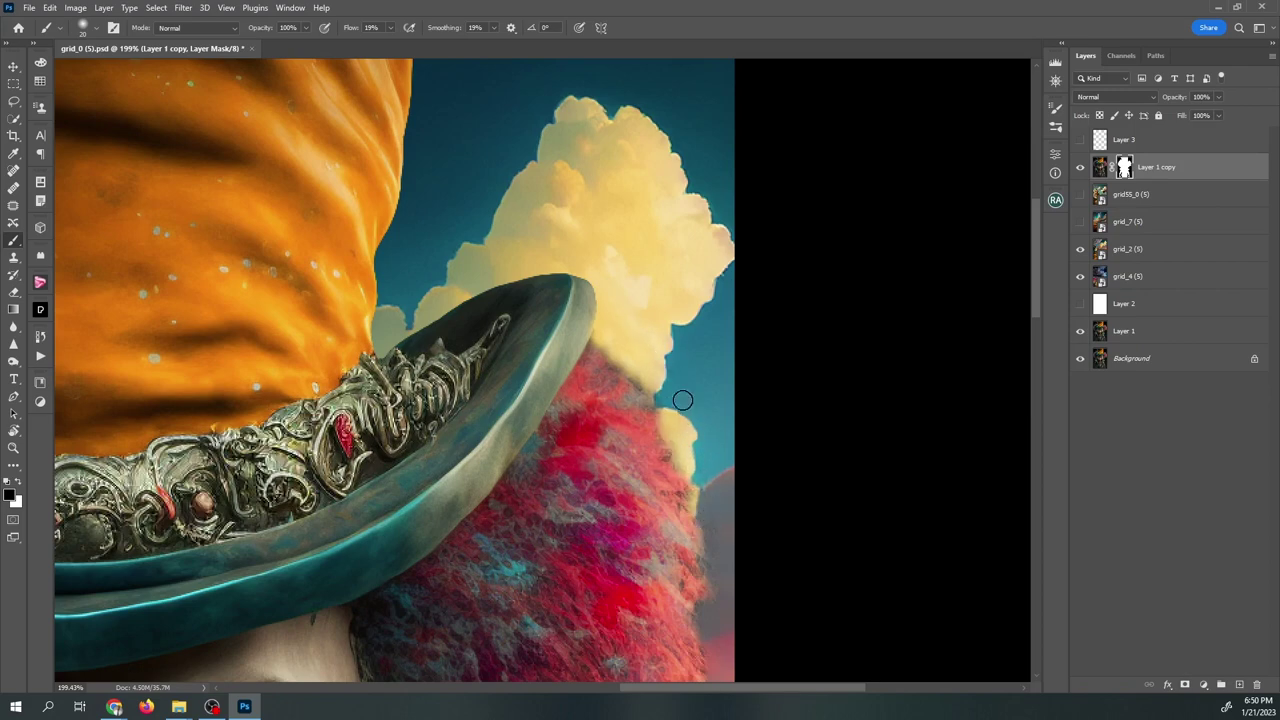
left_click_drag(649, 385, 600, 344)
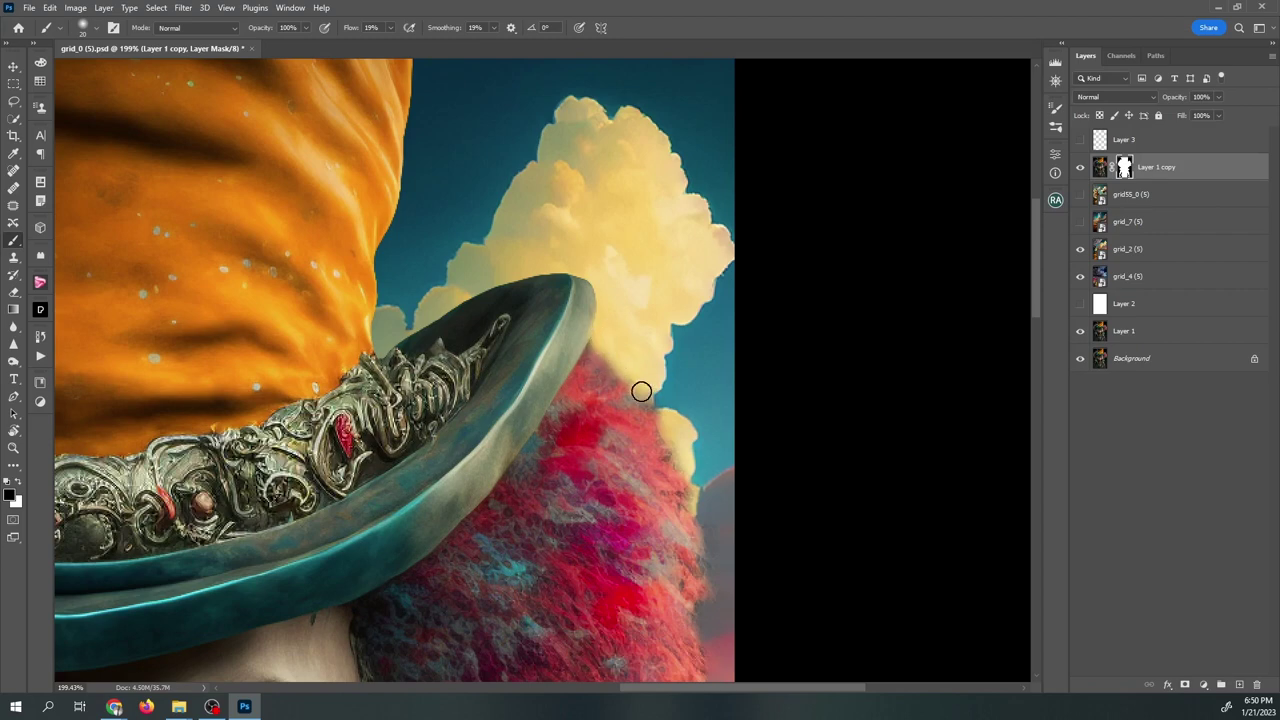
mouse_move(640, 389)
left_mouse_down()
mouse_move(661, 440)
mouse_move(702, 493)
mouse_move(684, 504)
mouse_move(715, 548)
mouse_move(707, 614)
left_mouse_up()
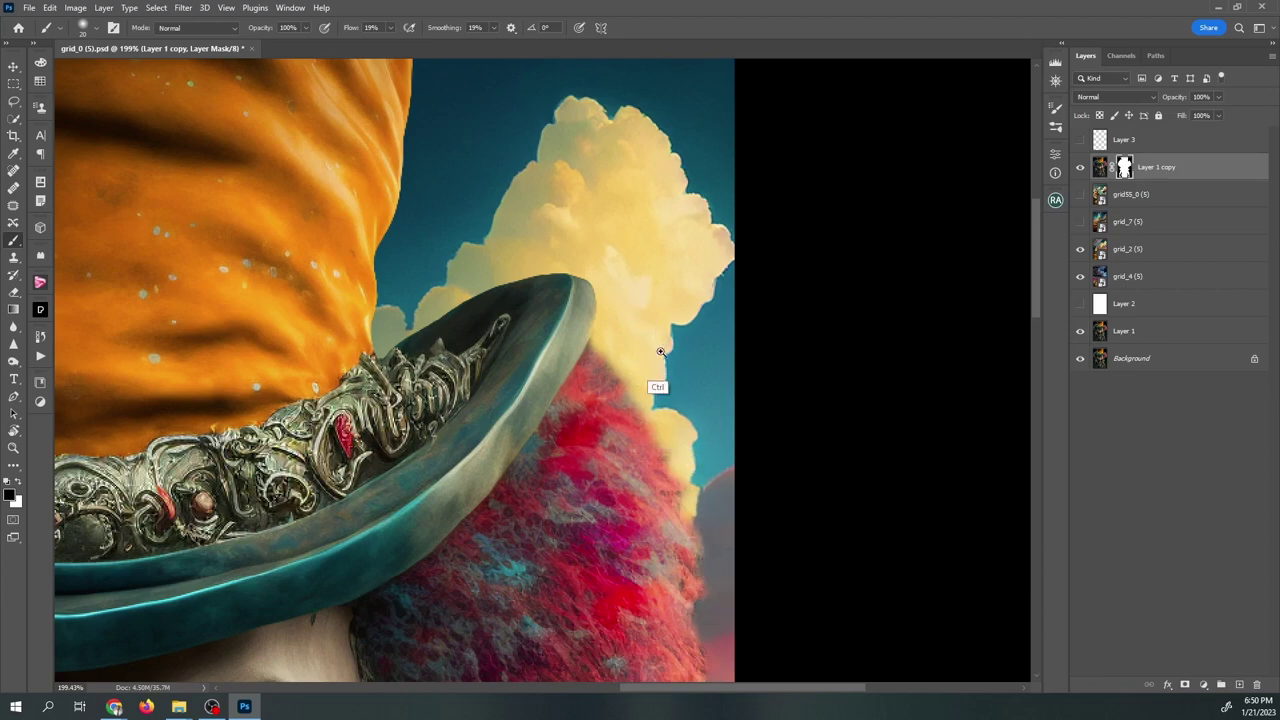
Inspect the path and flowers behind the character's hand by temporarily hiding the Layer 1 copy.
key("ctrl+0")
scroll(586, 418, "up", 2)
scroll(584, 418, "down", 3)
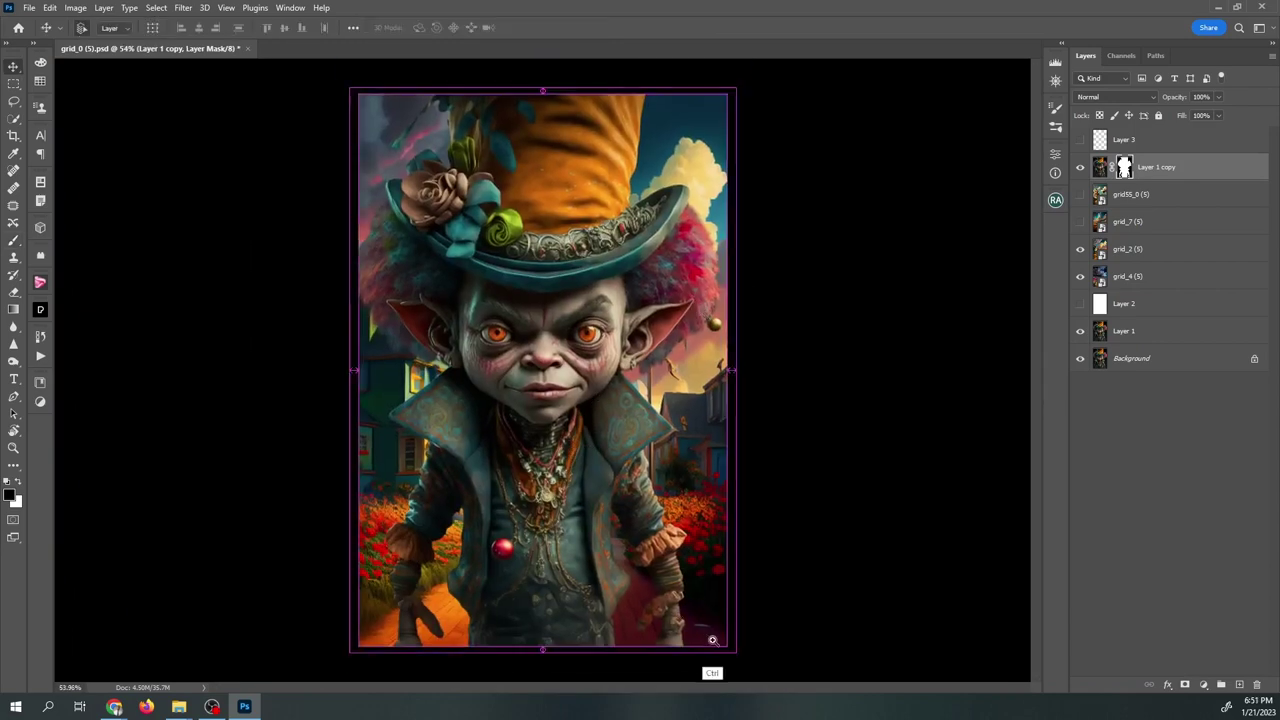
scroll(688, 630, "up", 5)
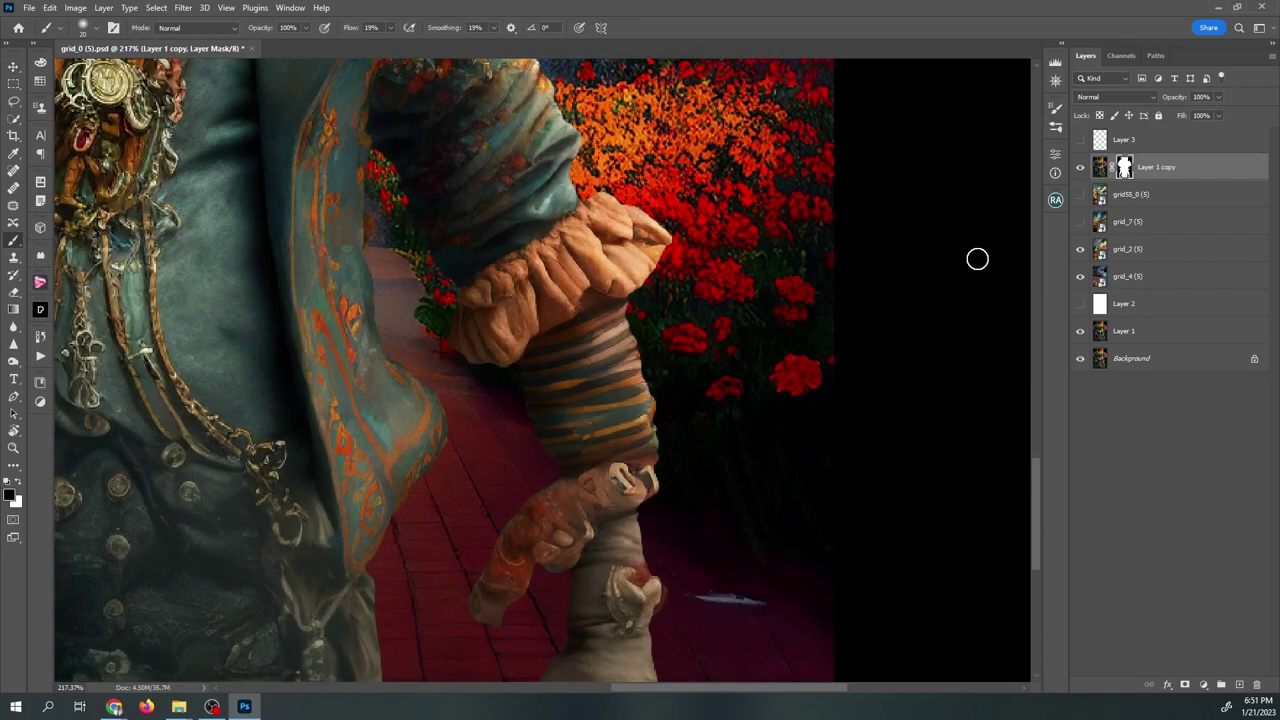
left_click(1080, 170)
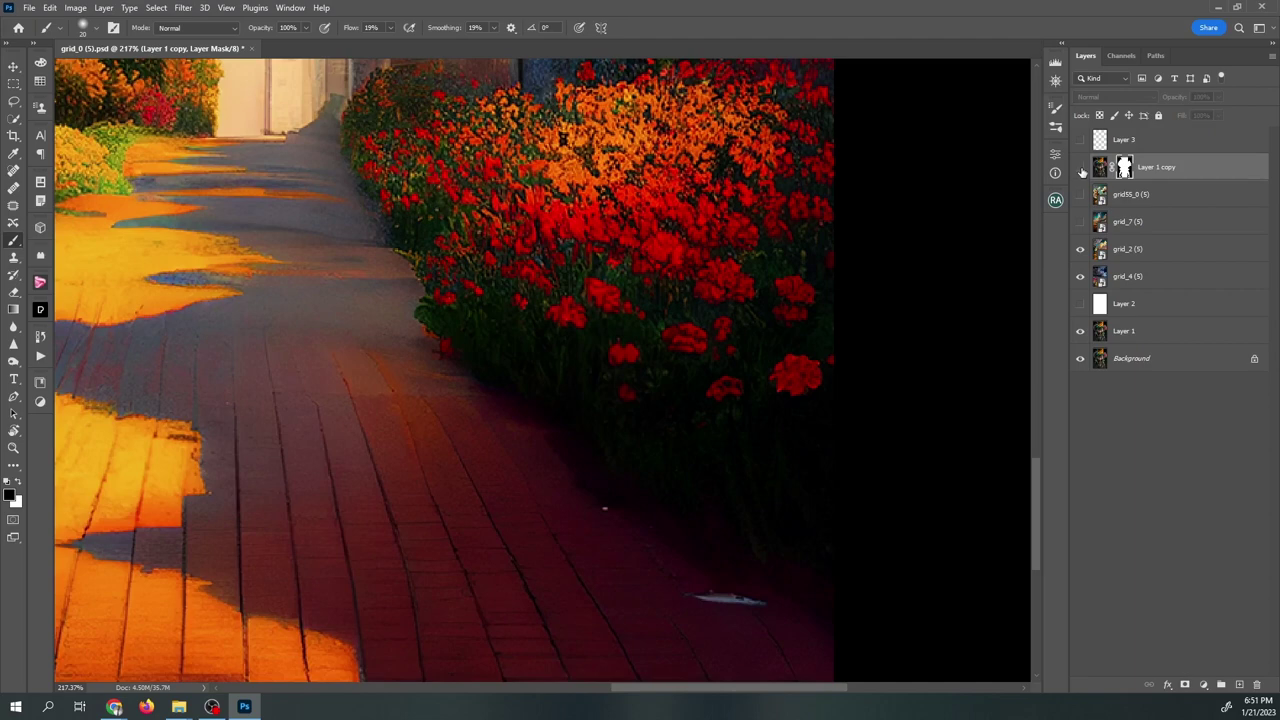
left_click(1080, 170)
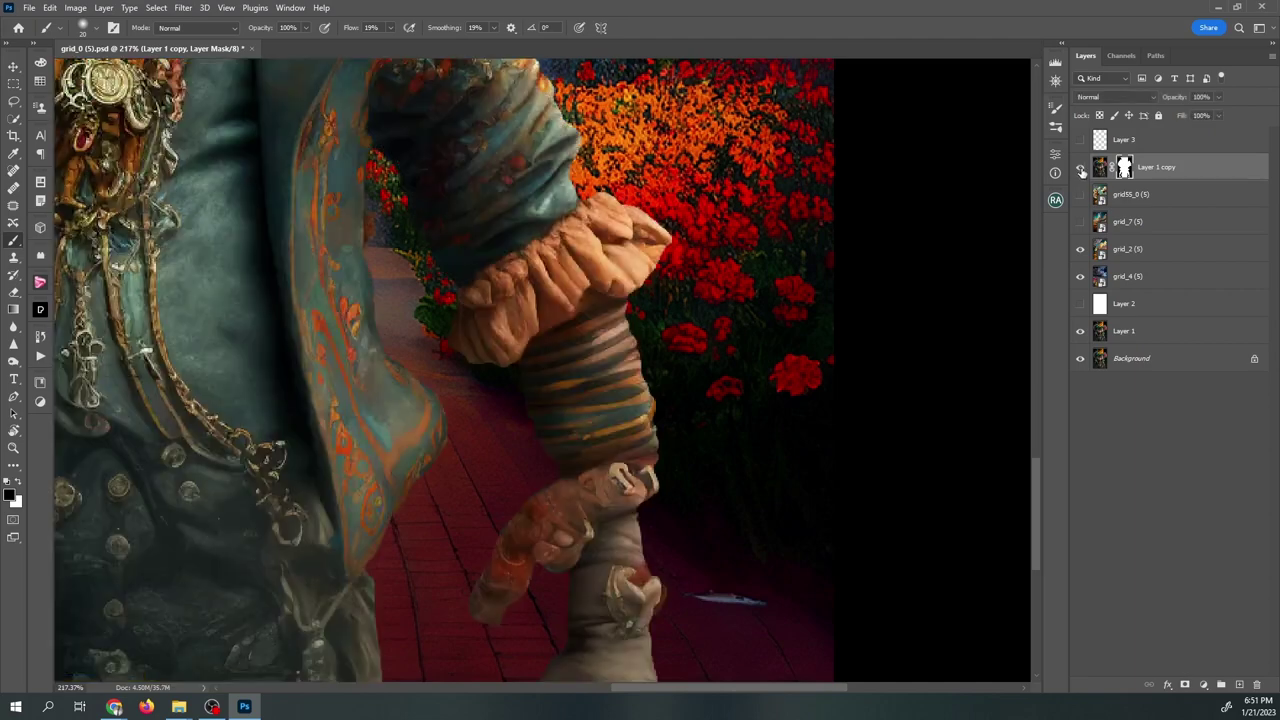
Make a freehand lasso selection around the pale streak on the brick path of the grid_2 (5) layer.
left_click(1136, 253)
key("v")
key("l")
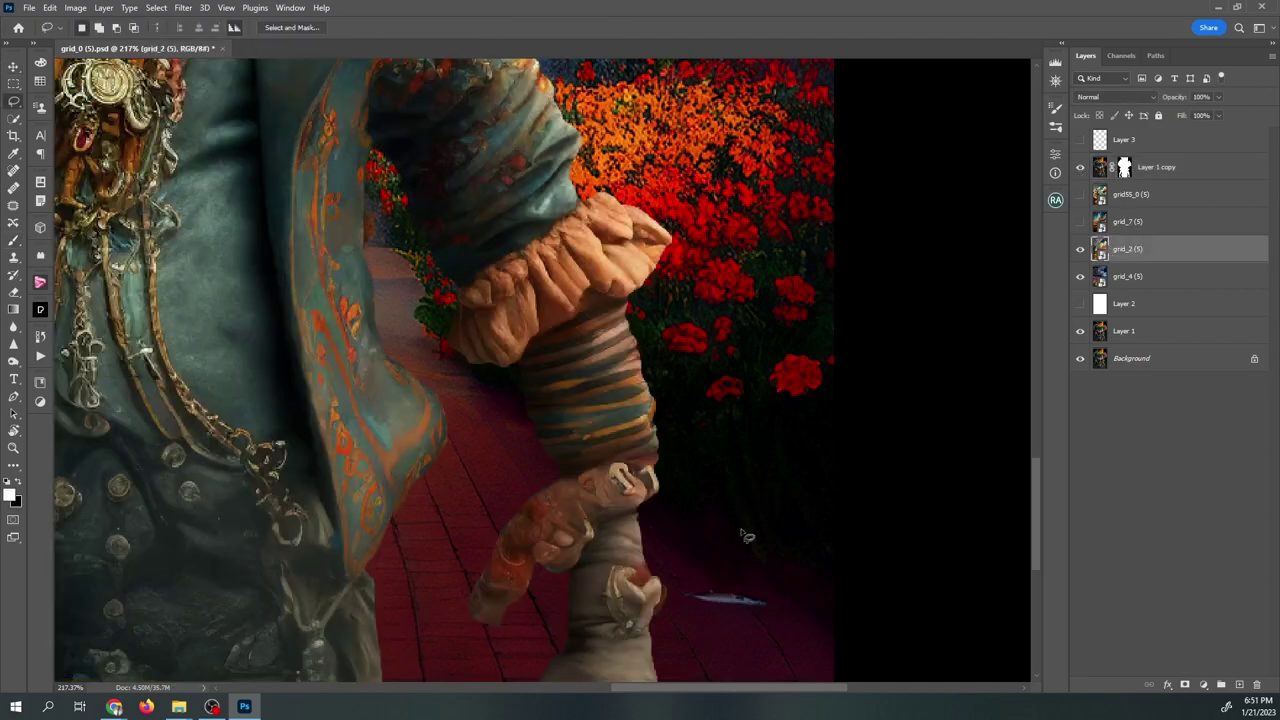
left_click_drag(686, 597, 681, 598)
left_click(156, 7)
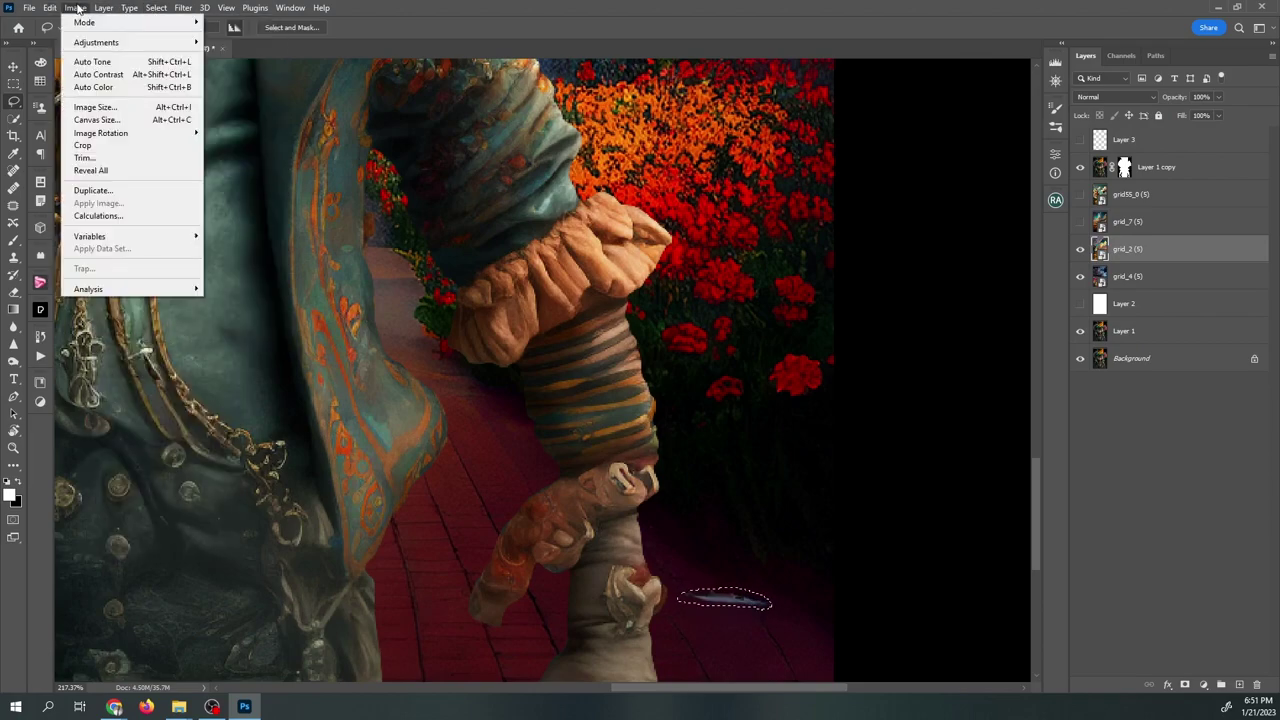
mouse_move(111, 21)
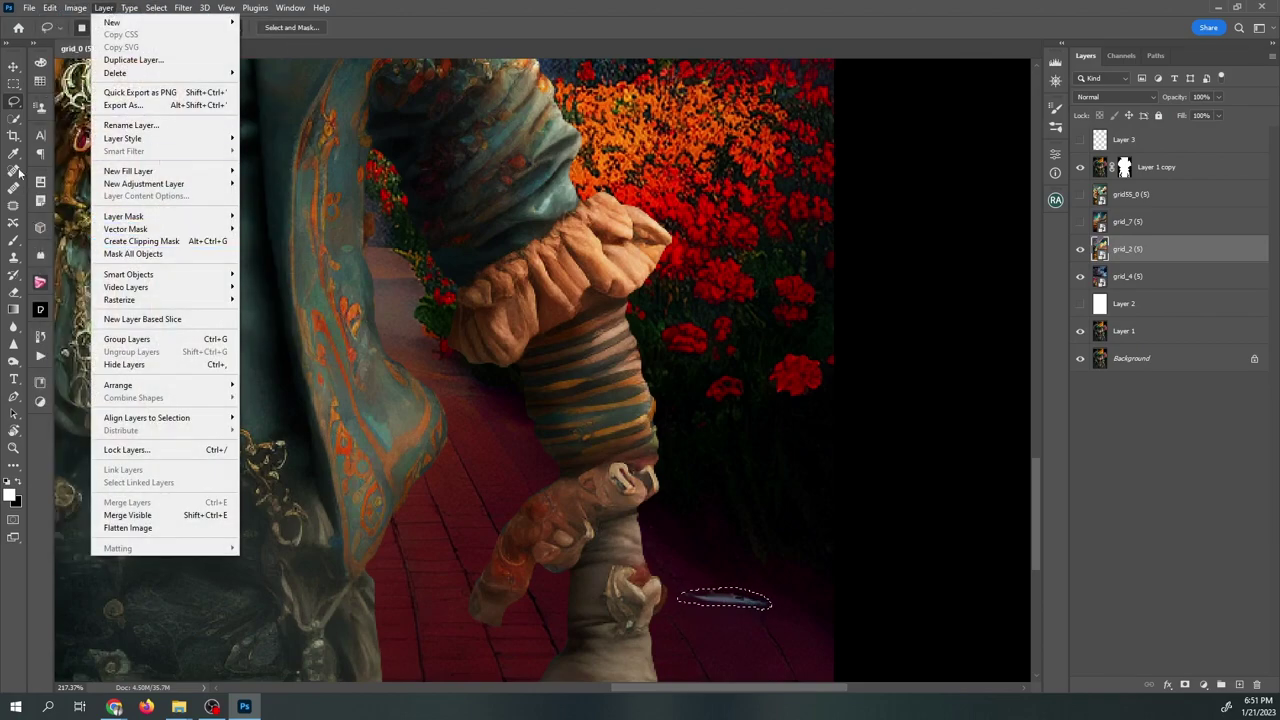
left_click(13, 136)
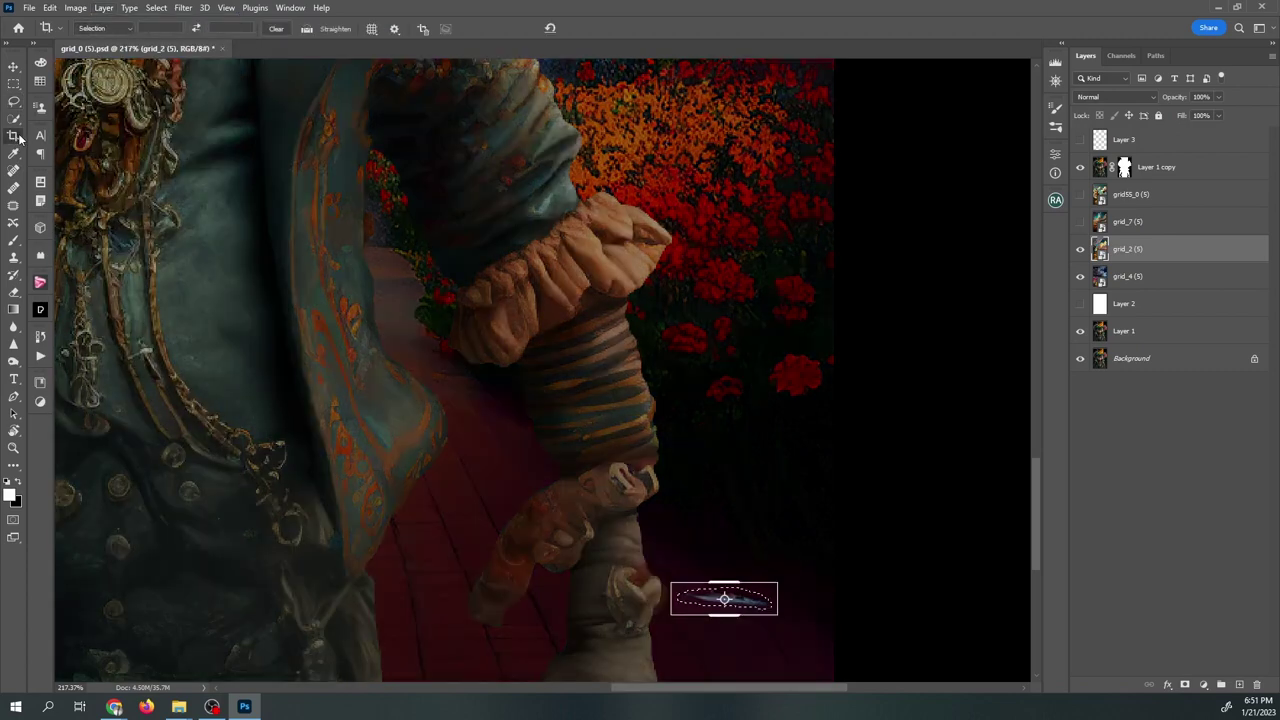
left_click(13, 467)
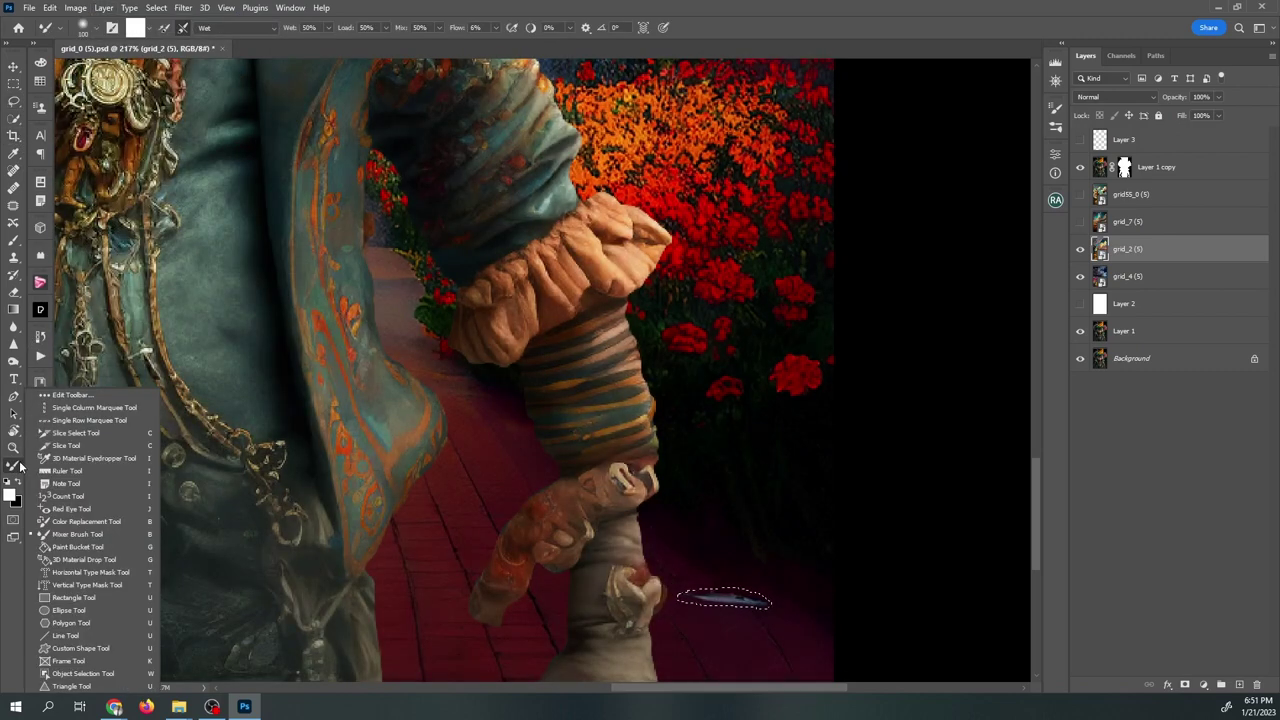
Activate the Patch tool and rasterize the grid_2 (5) layer so the selected streak can be patched.
key("j")
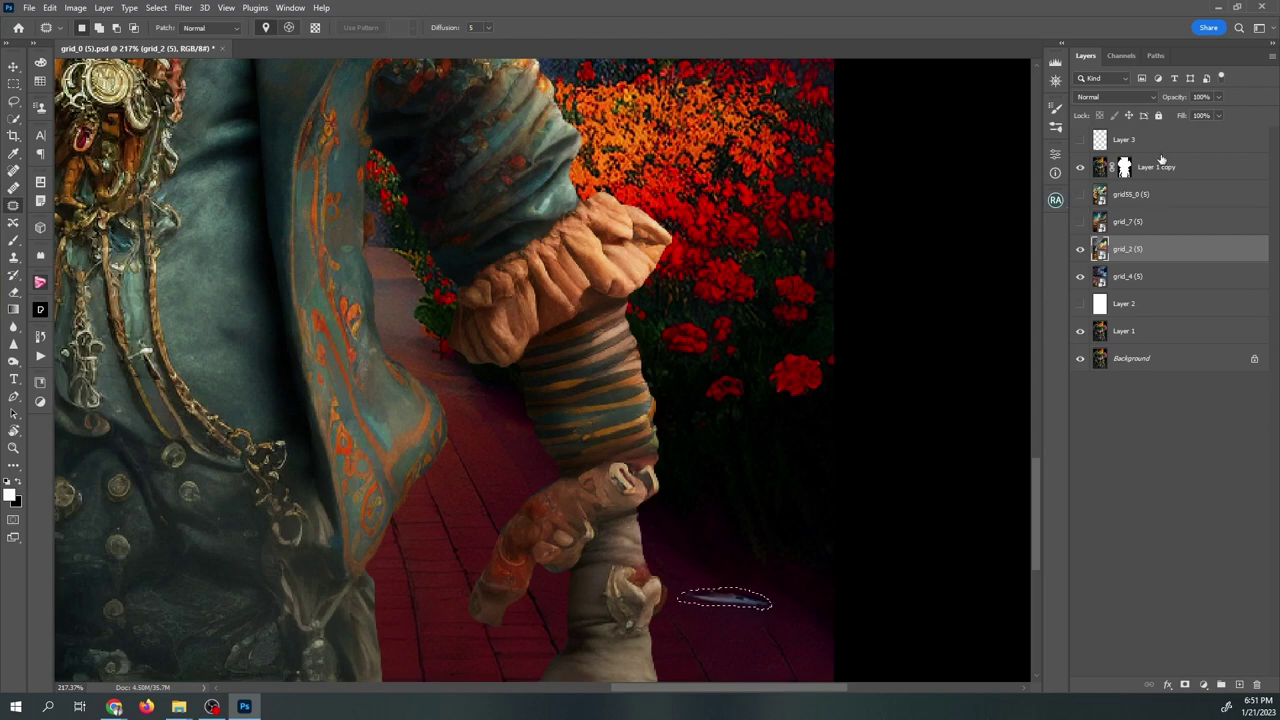
right_click(1150, 249)
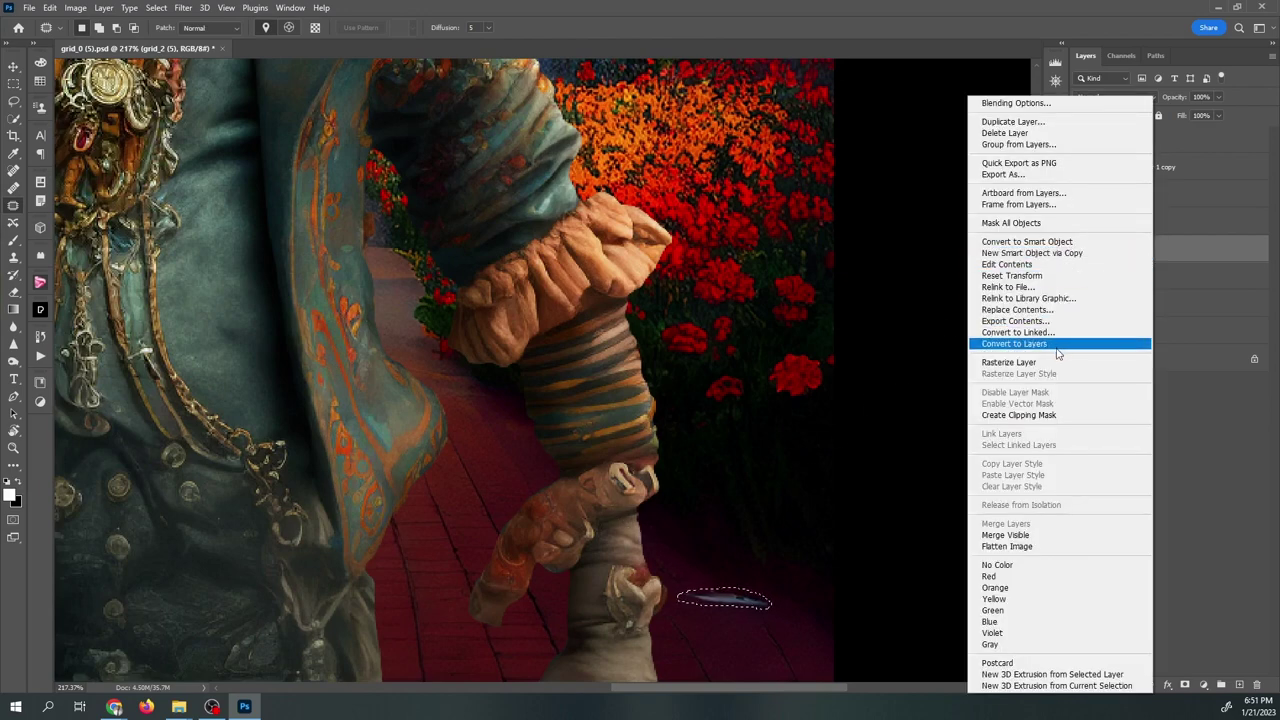
left_click(1050, 361)
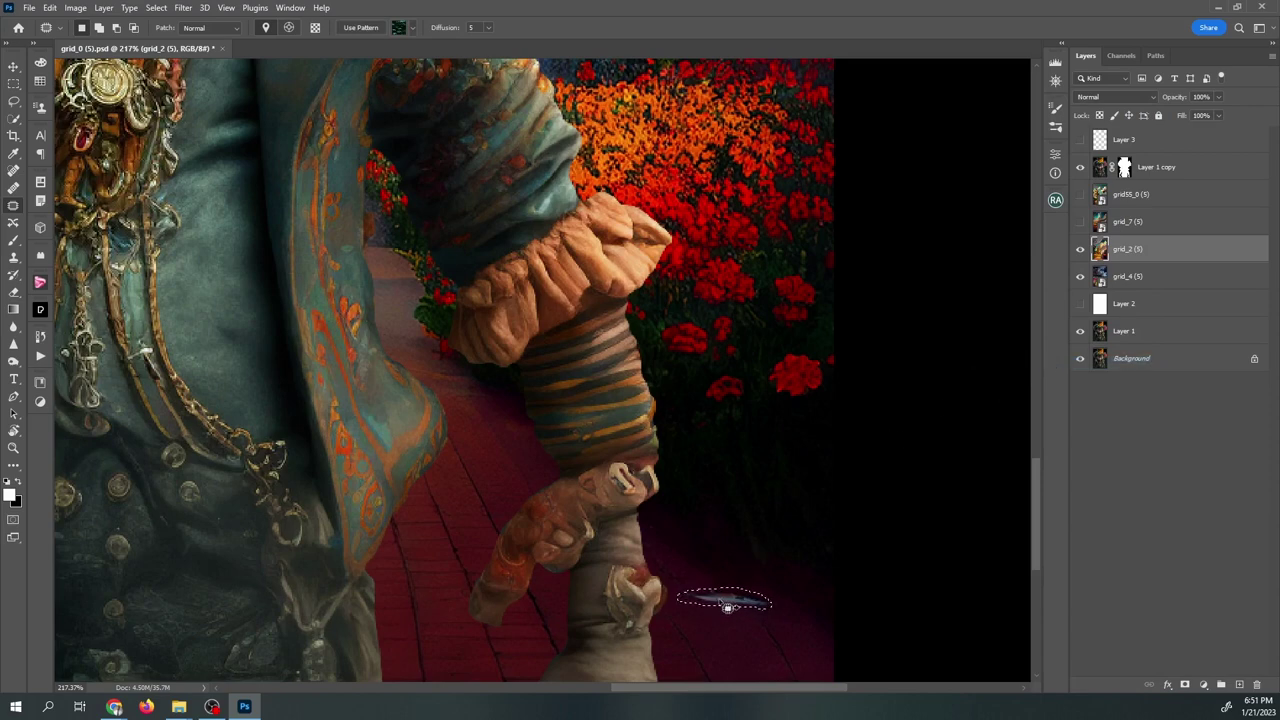
Patch the selected pale streak on the grid_2 (5) layer with clean path texture from just below it and clear the selection.
left_click_drag(727, 607, 743, 645)
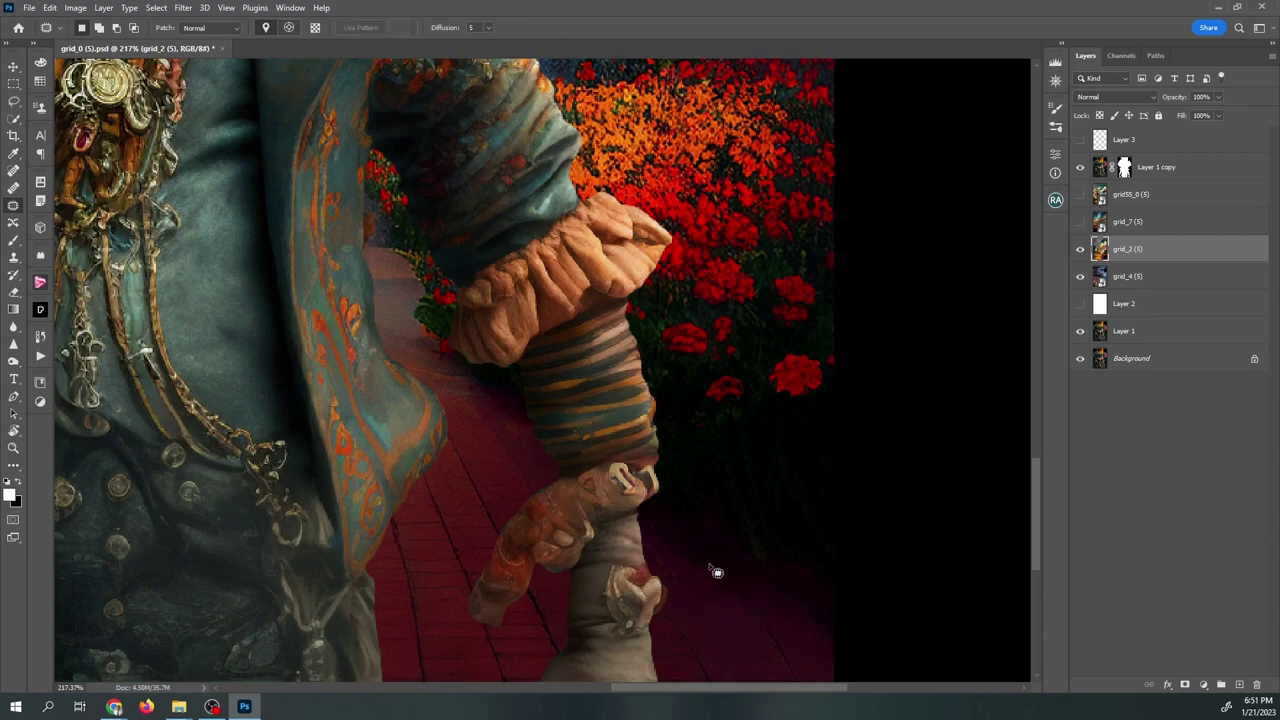
key("ctrl")
key("ctrl+0")
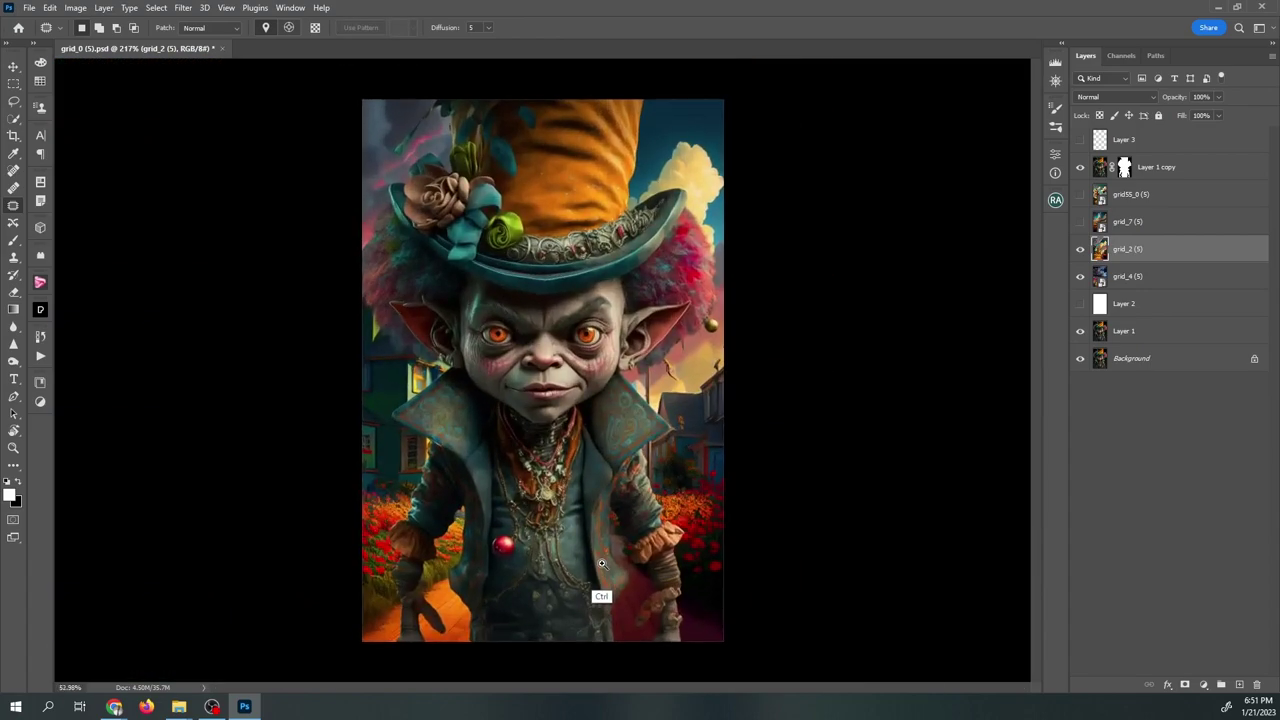
Delete the unused backdrop layers grid55_0 (5), grid_7 (5) and grid_4 (5).
left_click(1168, 168)
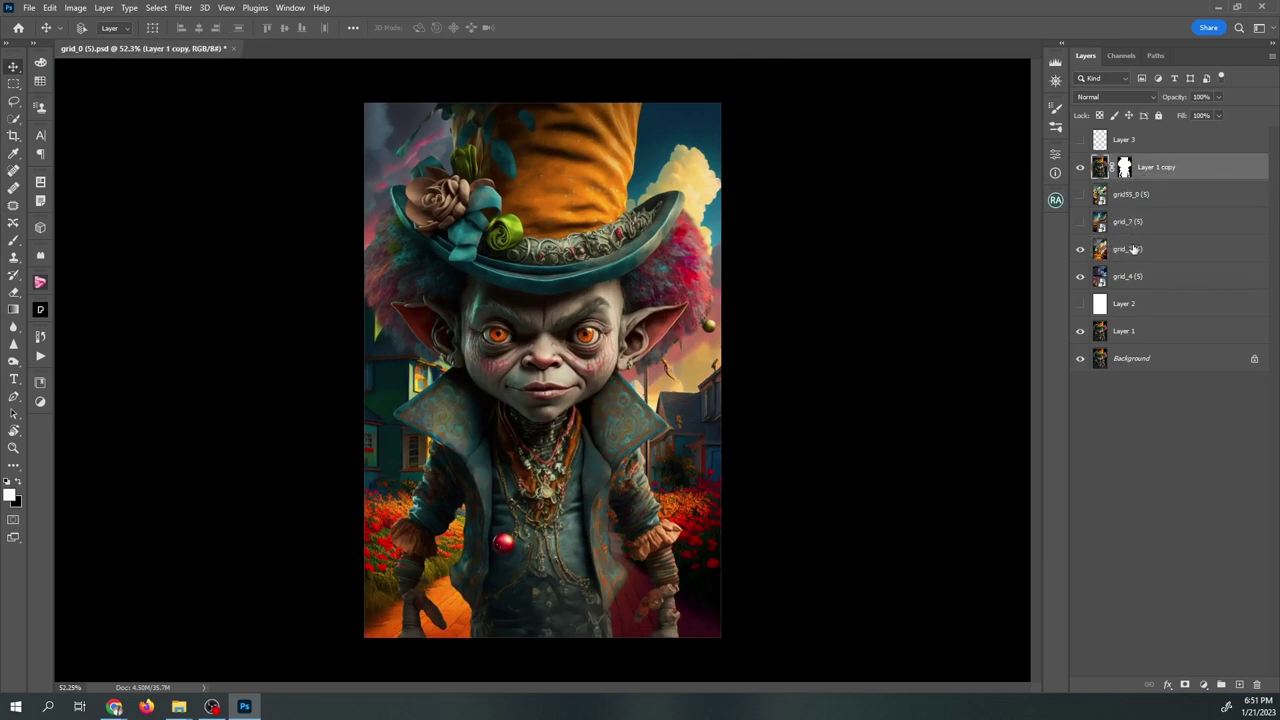
left_click(1142, 204)
key("Delete")
key("Delete")
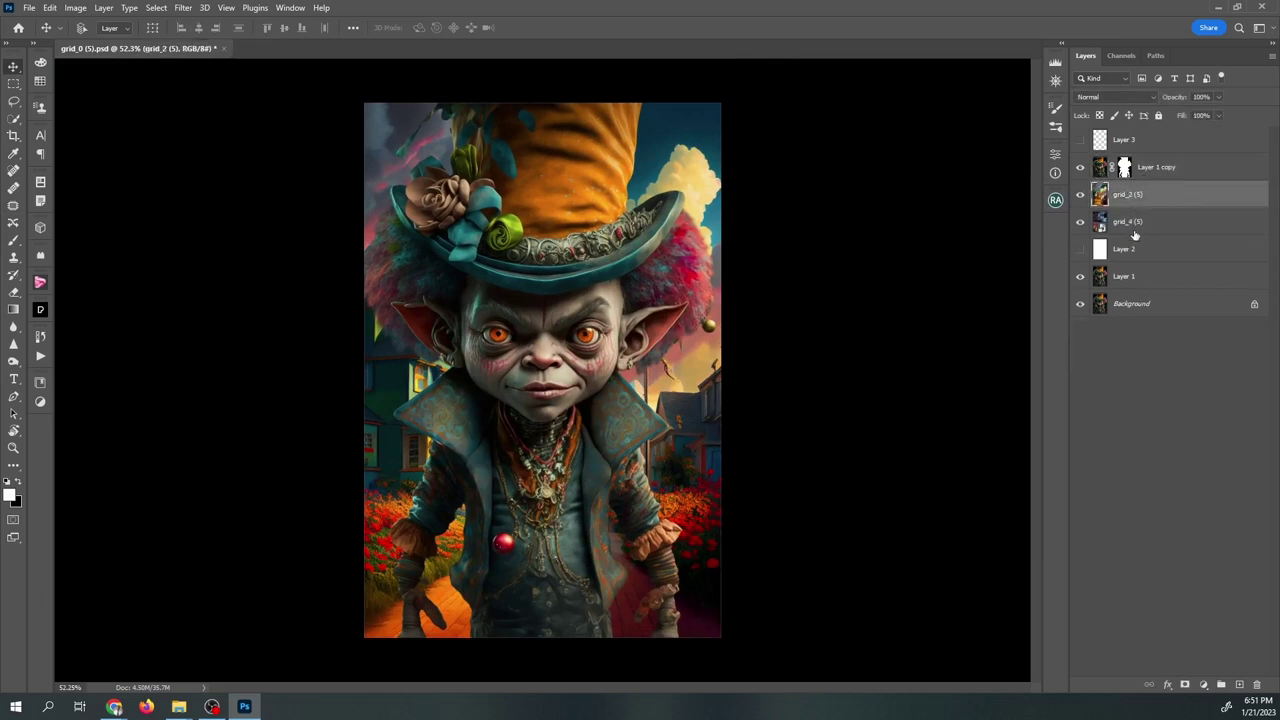
left_click(1141, 224)
key("Delete")
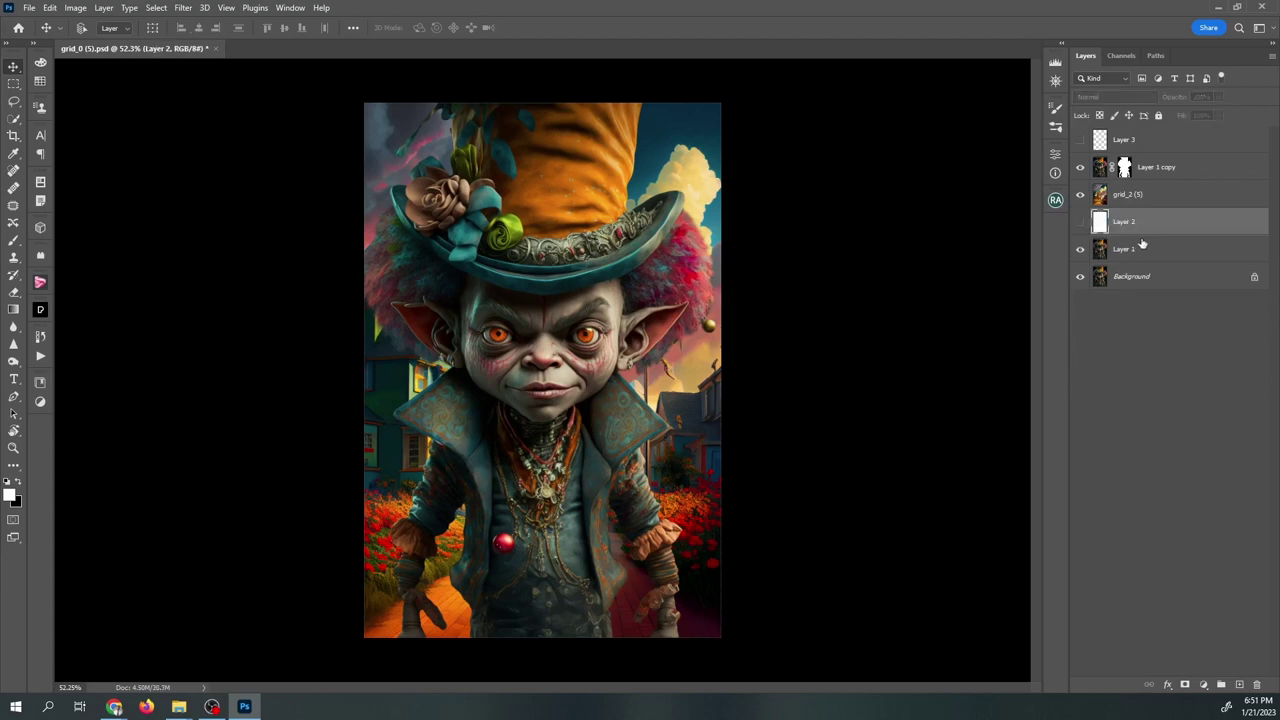
Convert the grid_2 (5) backdrop layer to a smart object.
left_click(1150, 196)
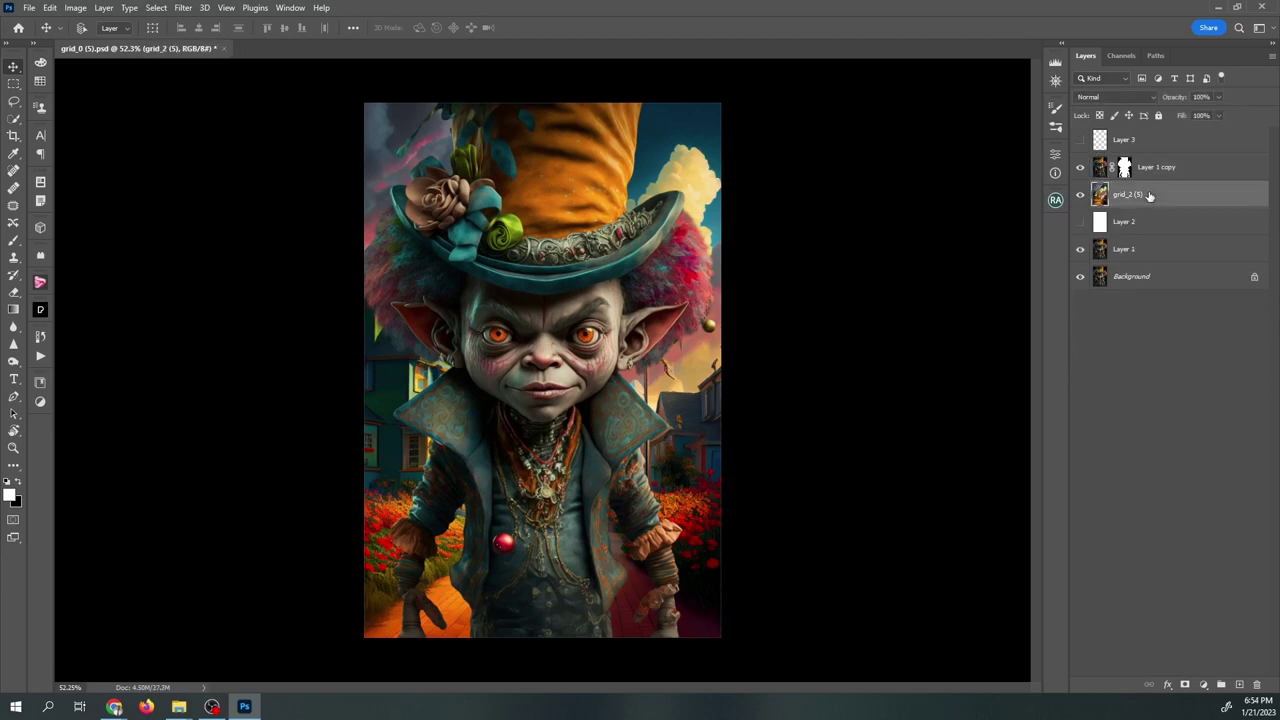
right_click(1150, 196)
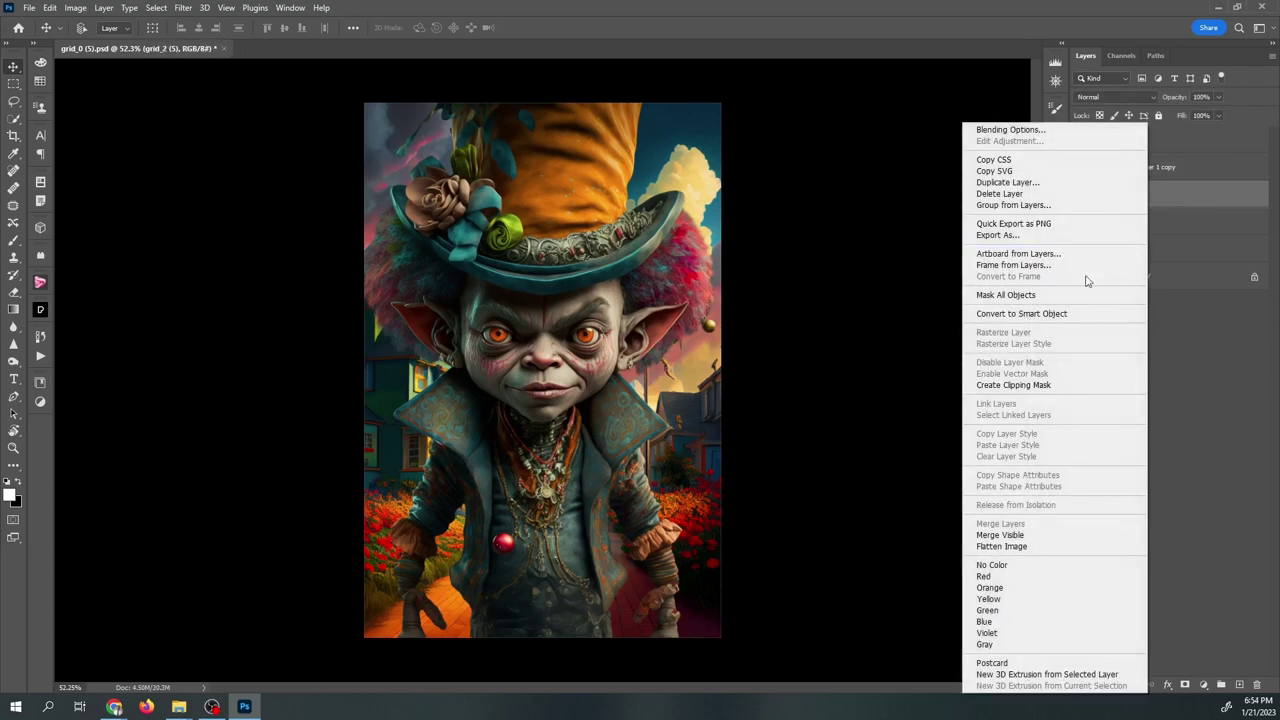
left_click(1034, 315)
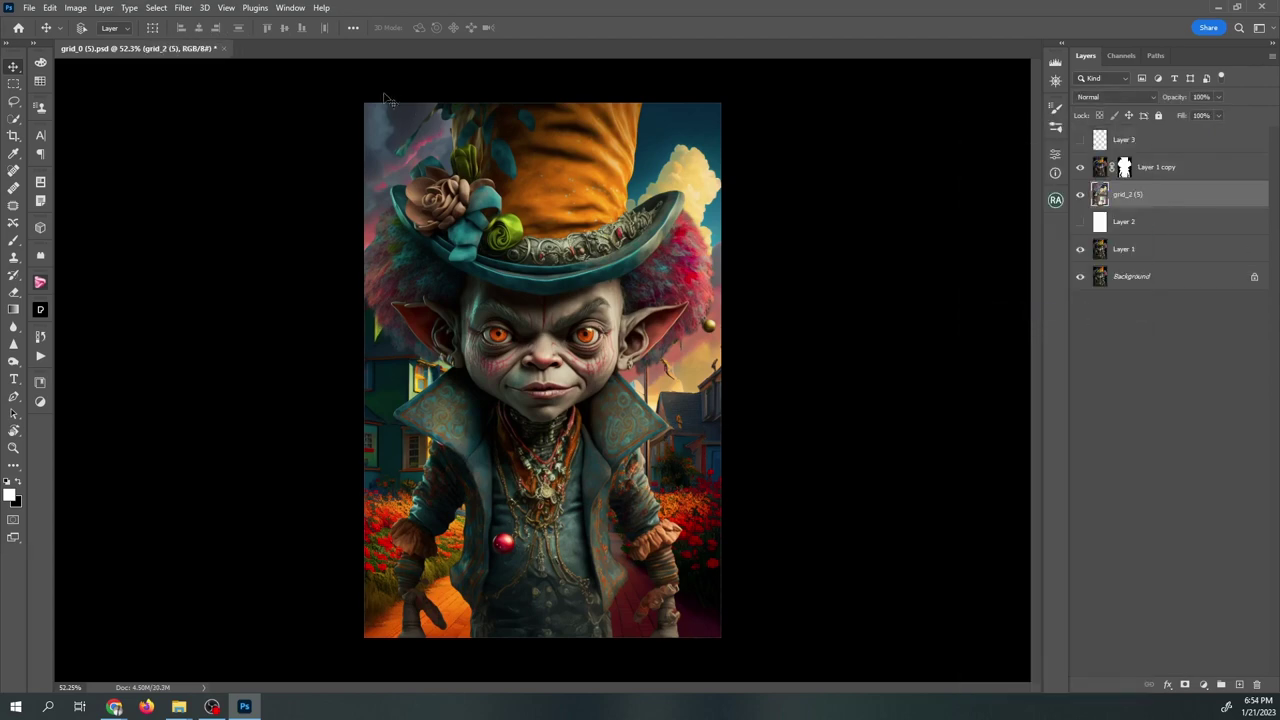
Apply a Field Blur of about 6 px to the grid_2 (5) smart object.
left_click(184, 8)
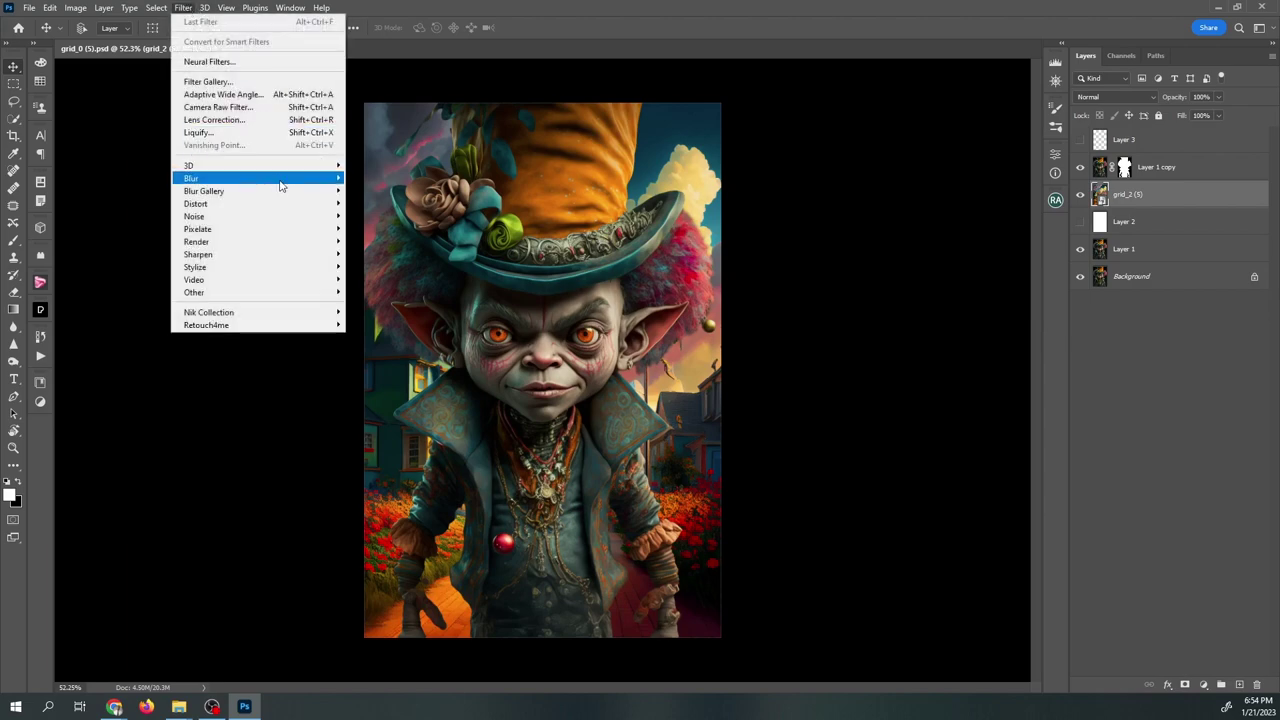
mouse_move(285, 190)
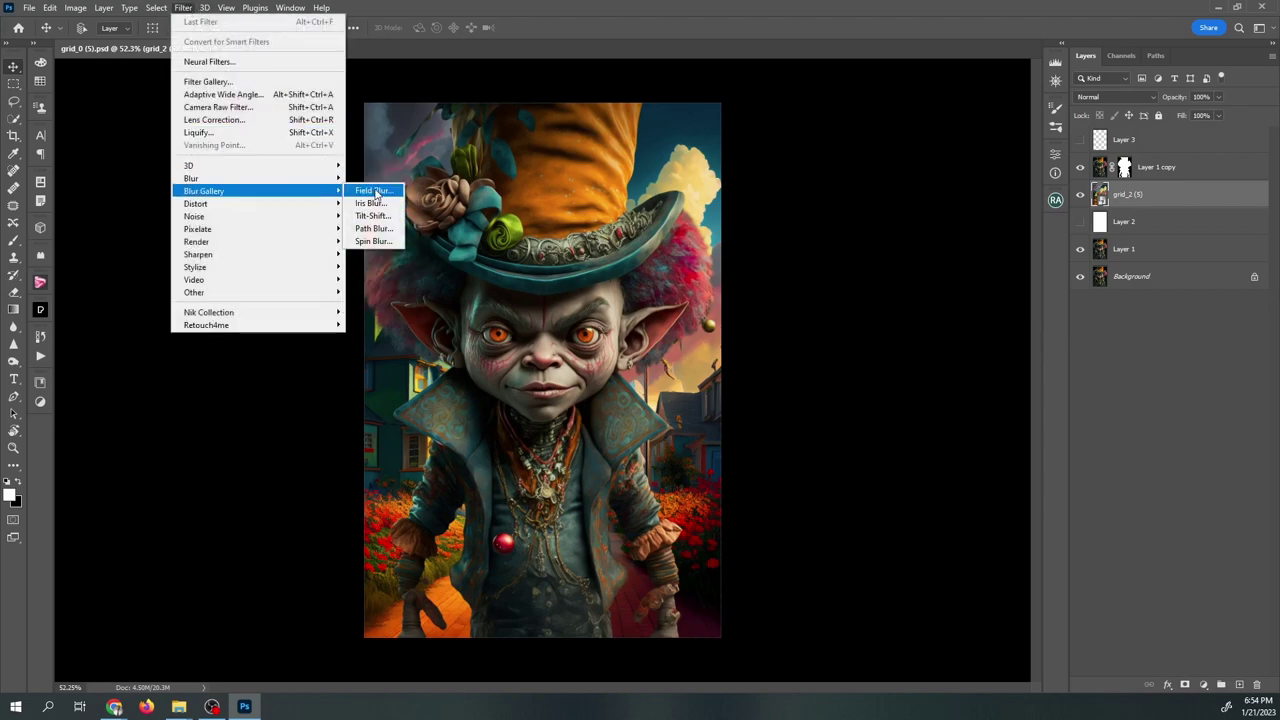
left_click(375, 190)
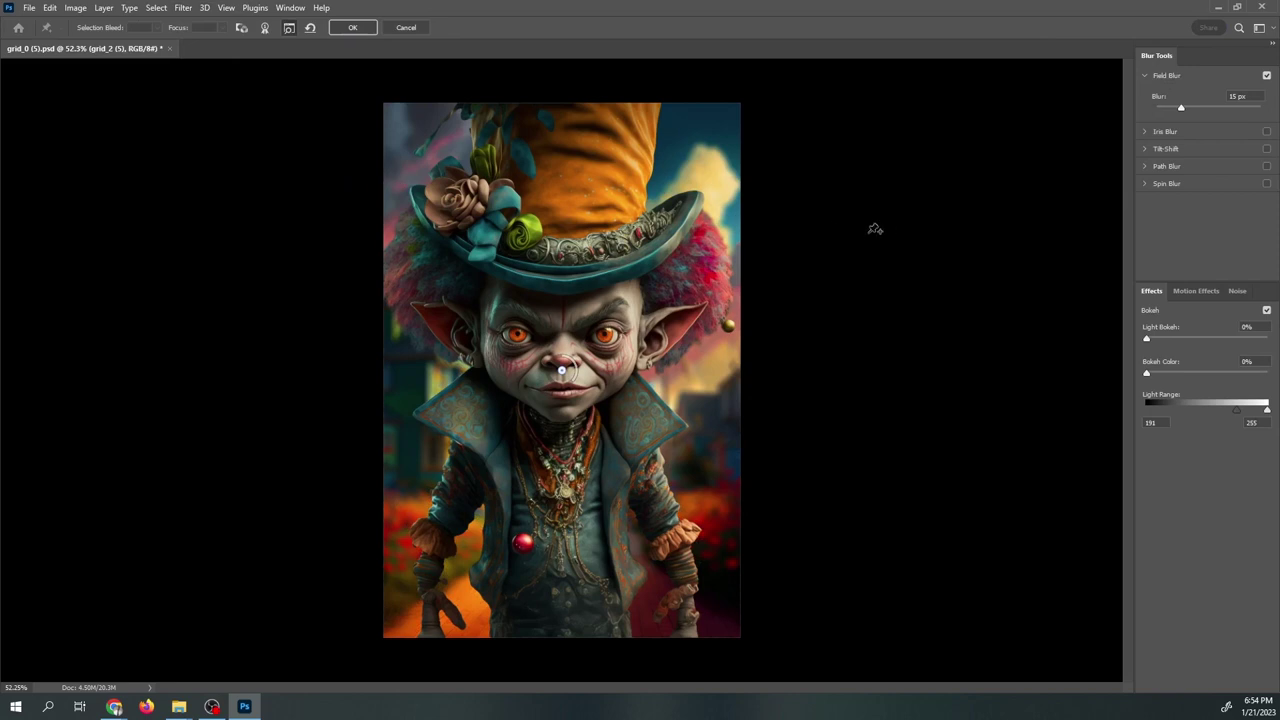
left_click_drag(596, 387, 577, 370)
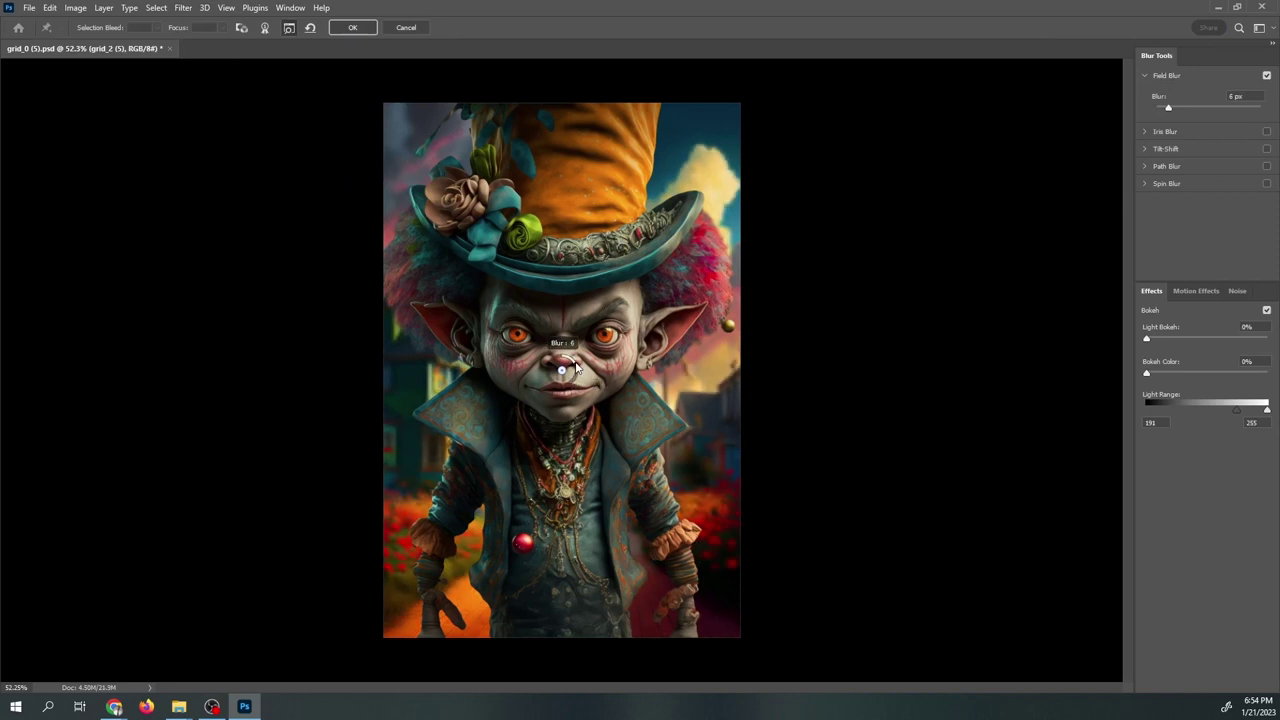
left_click_drag(576, 368, 577, 367)
left_click(350, 28)
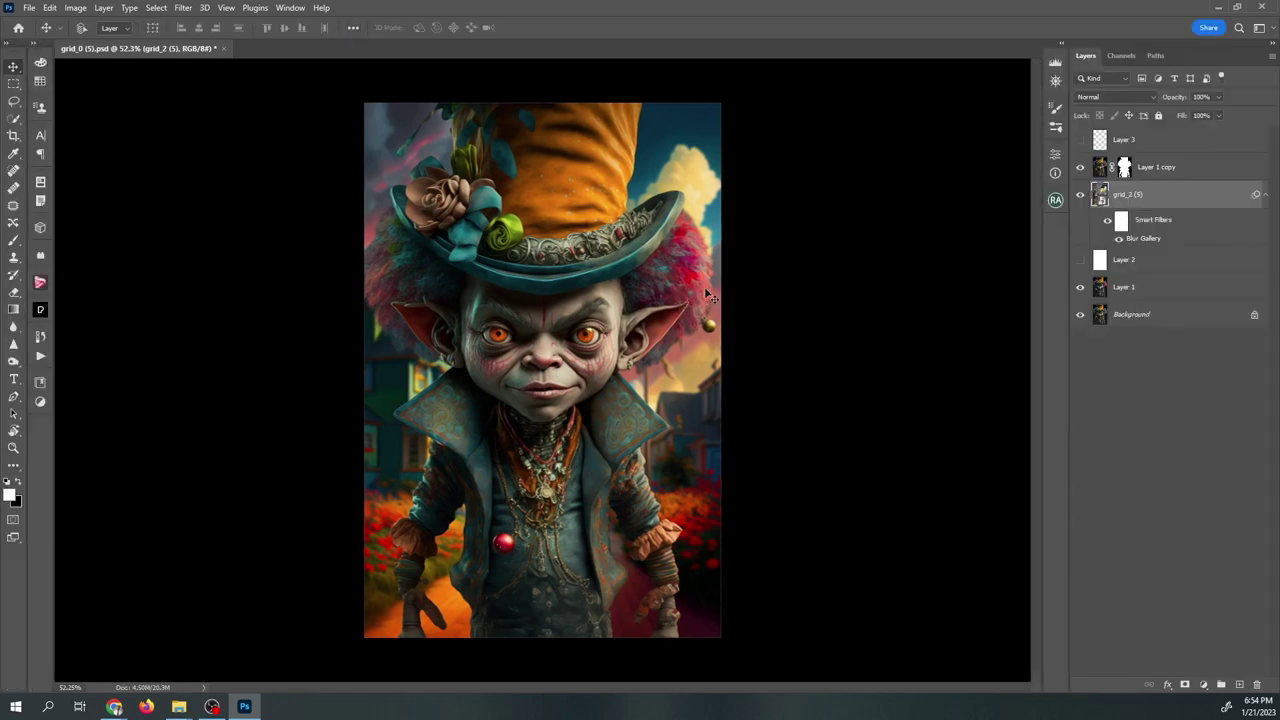
Enable the Harmonization neural filter on the Layer 1 copy, using the grid_2 (5) layer as the reference image.
left_click(1165, 169)
left_click(183, 8)
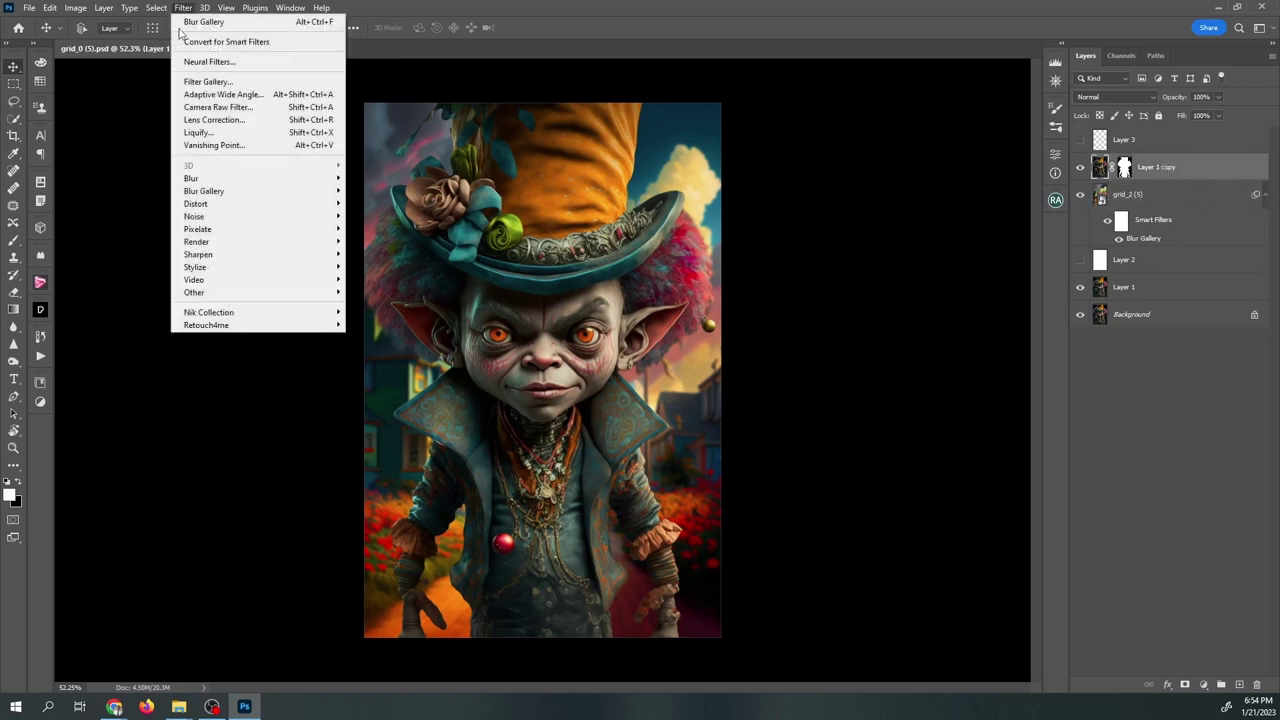
left_click(205, 57)
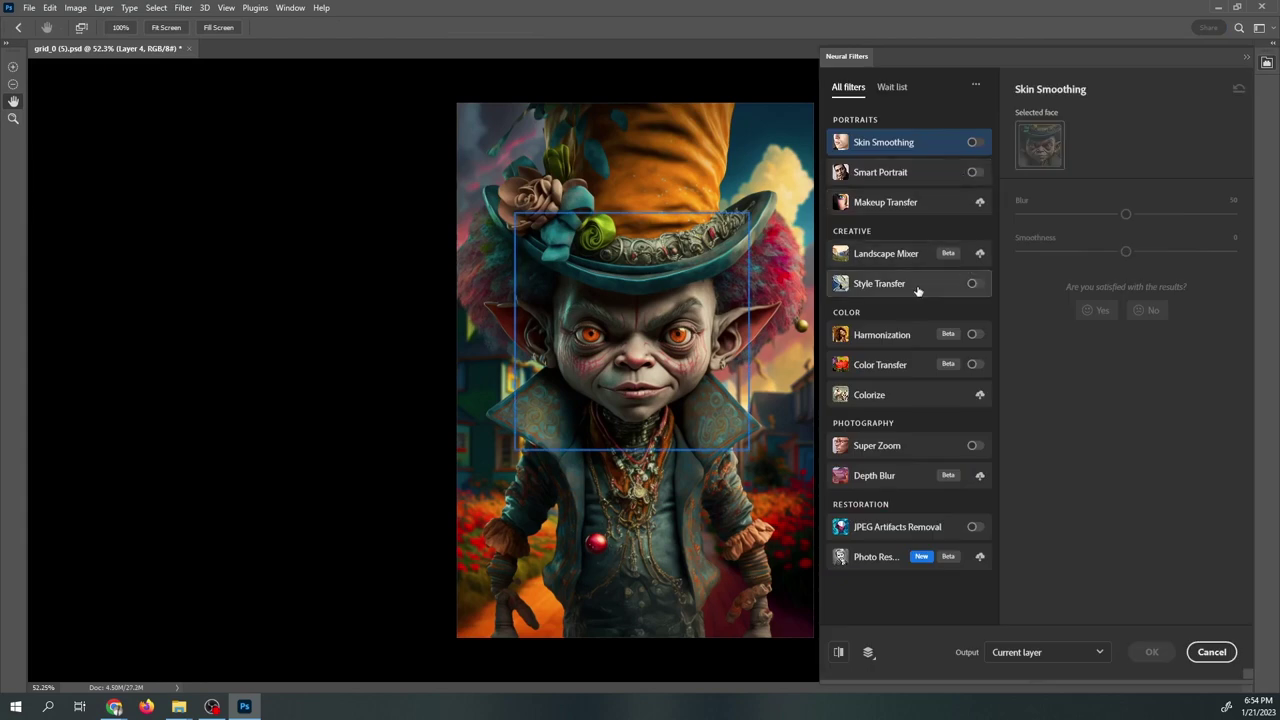
left_click(900, 335)
left_click(974, 335)
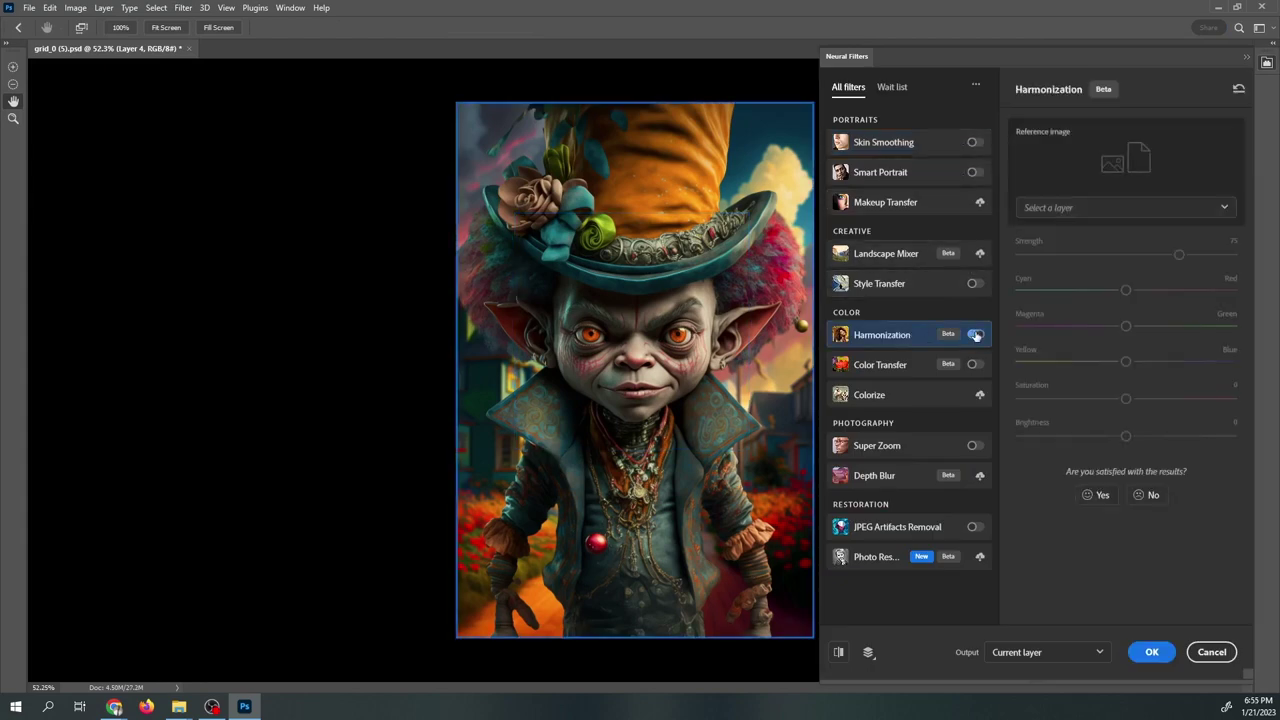
left_click(1108, 207)
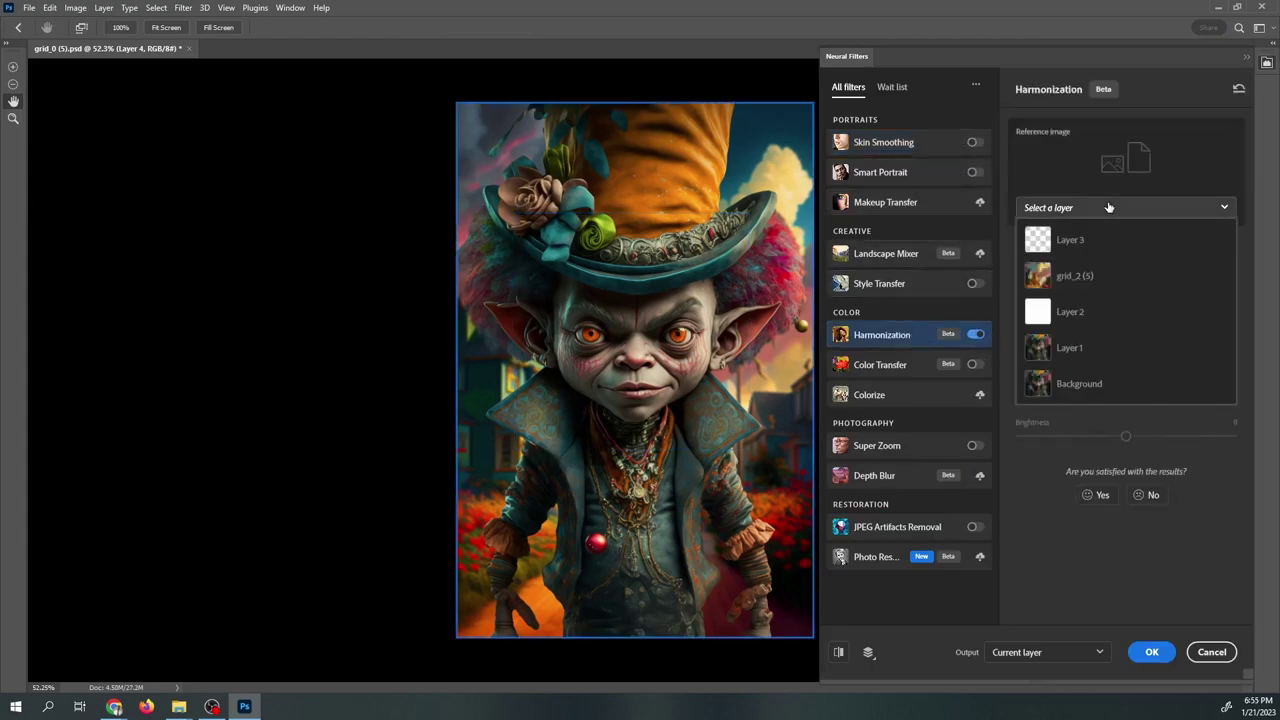
left_click(1096, 285)
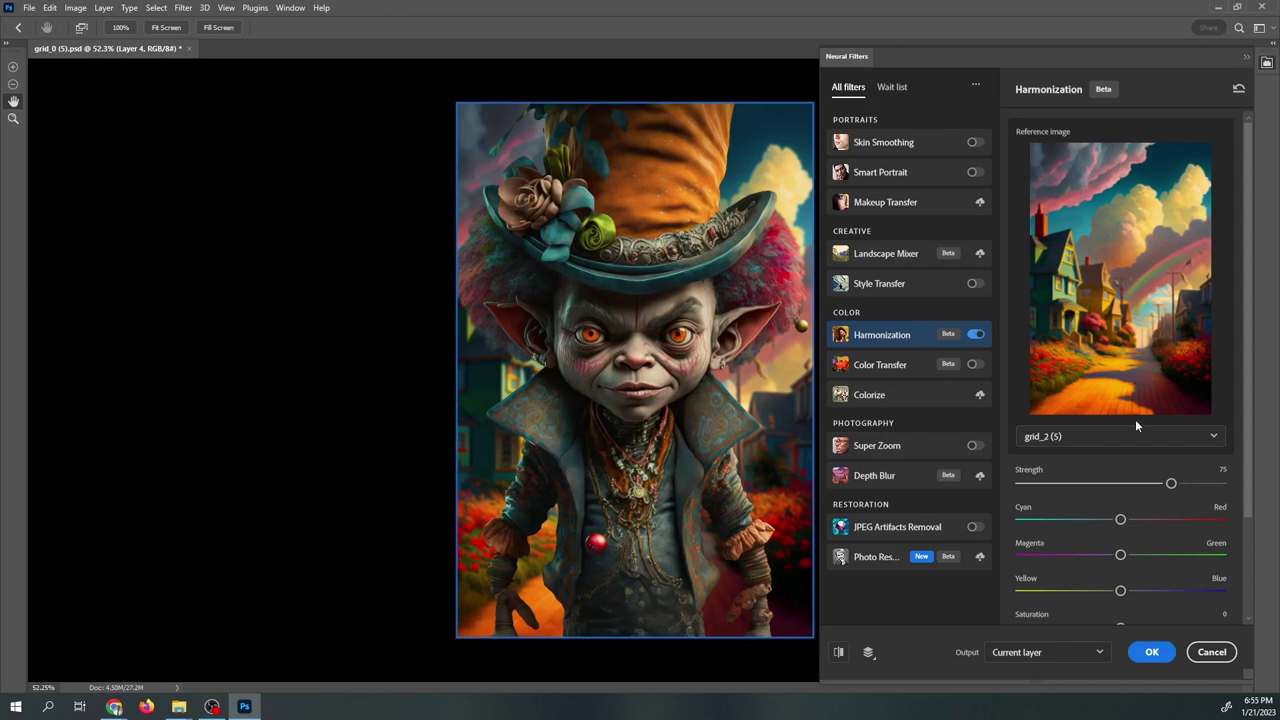
Set Harmonization strength to 87, saturation to +11 and brightness to +11, and apply it to the current layer.
left_click(1200, 484)
scroll(1142, 611, "down", 3)
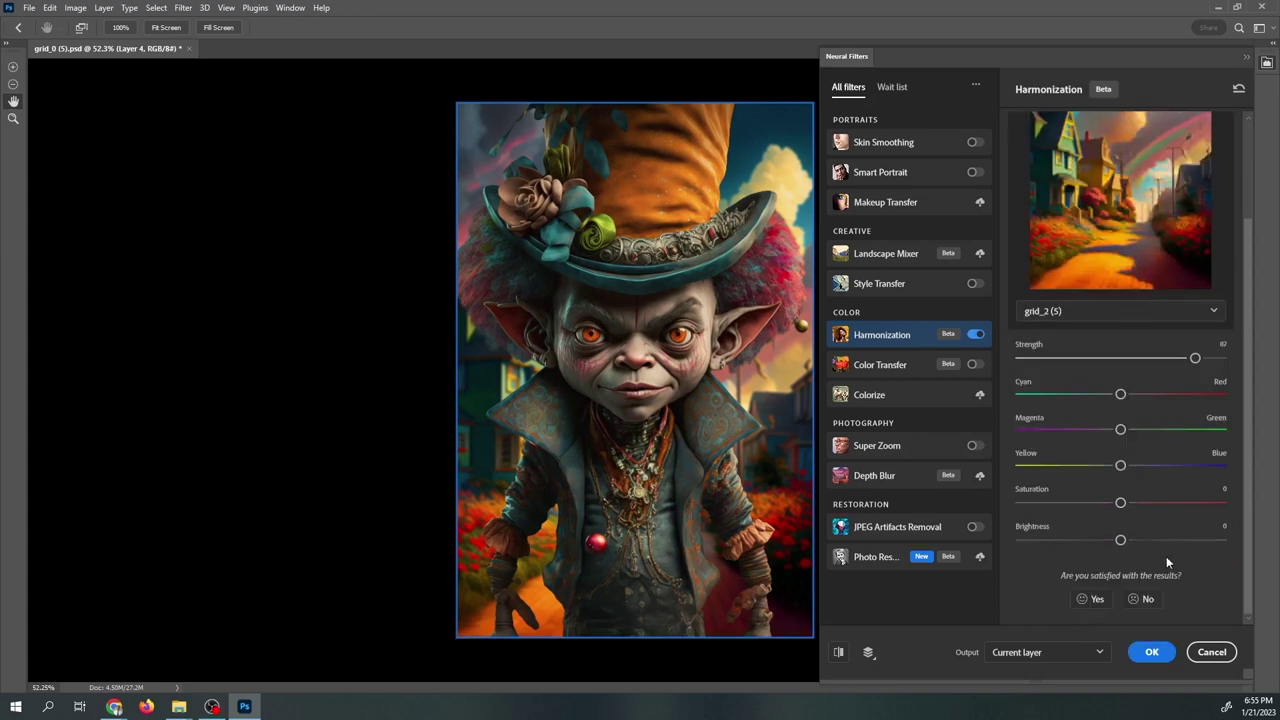
left_click(1143, 540)
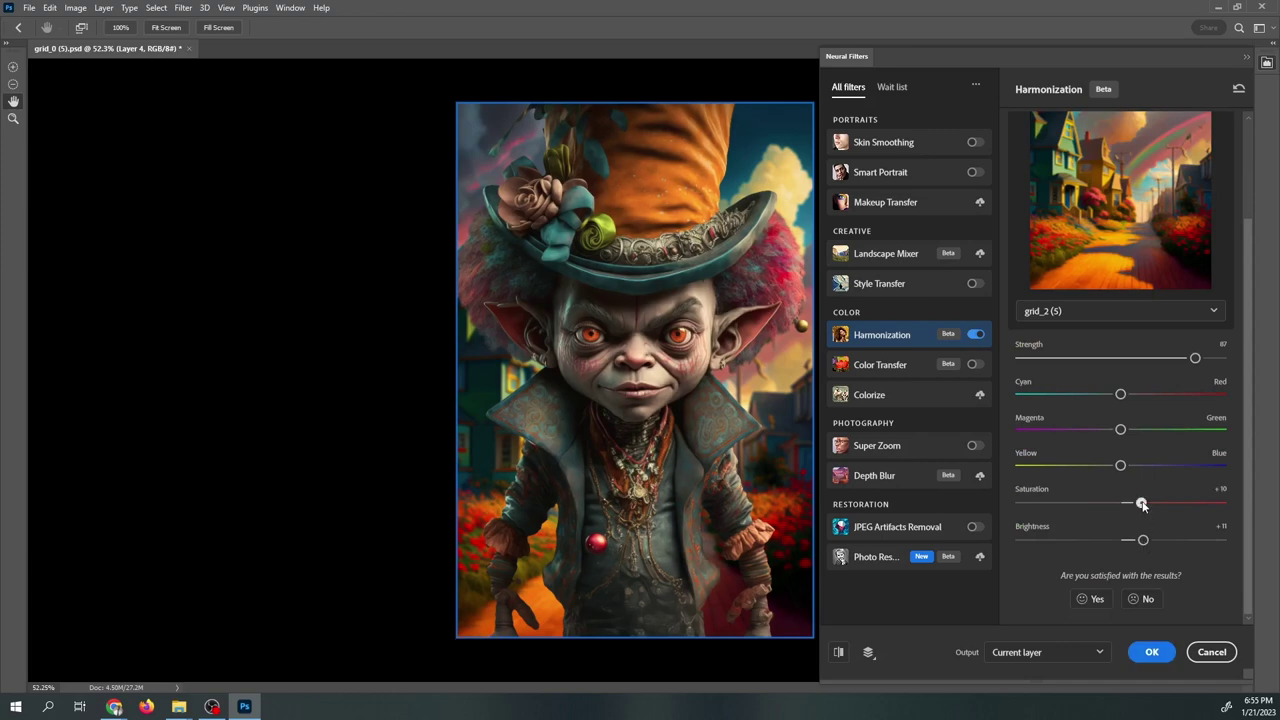
left_click_drag(1142, 504, 1145, 505)
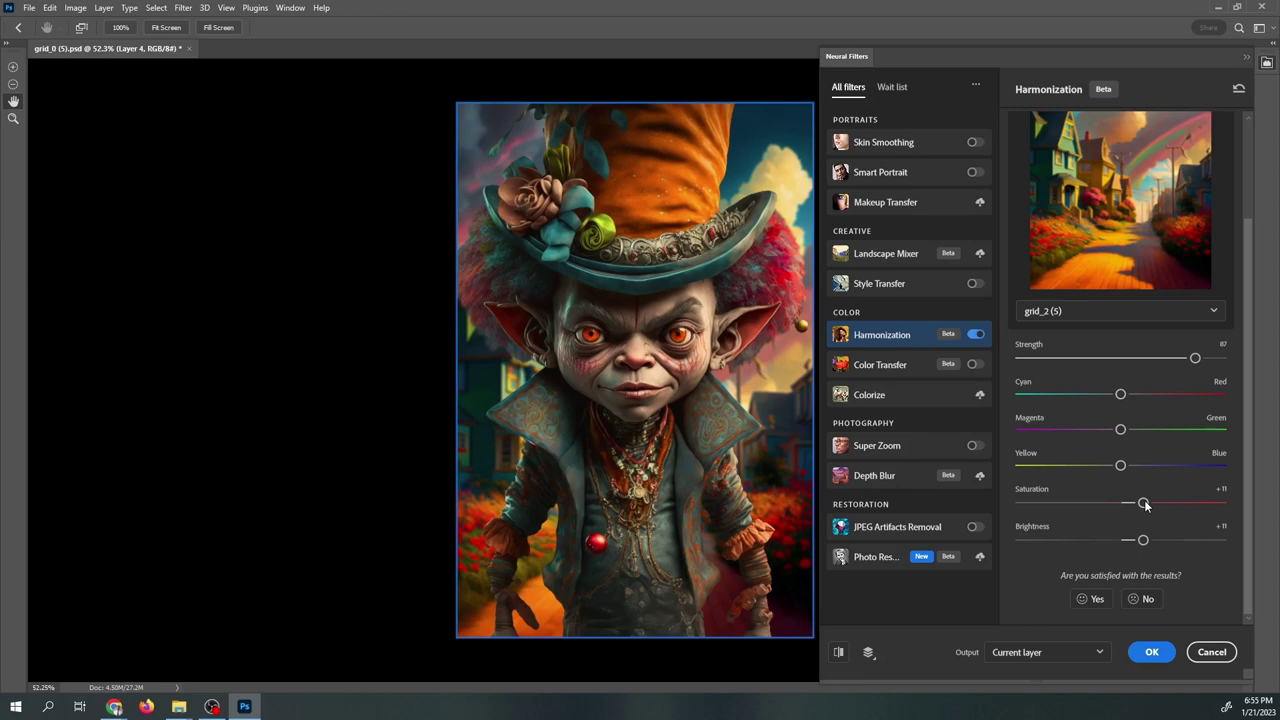
left_click(1151, 645)
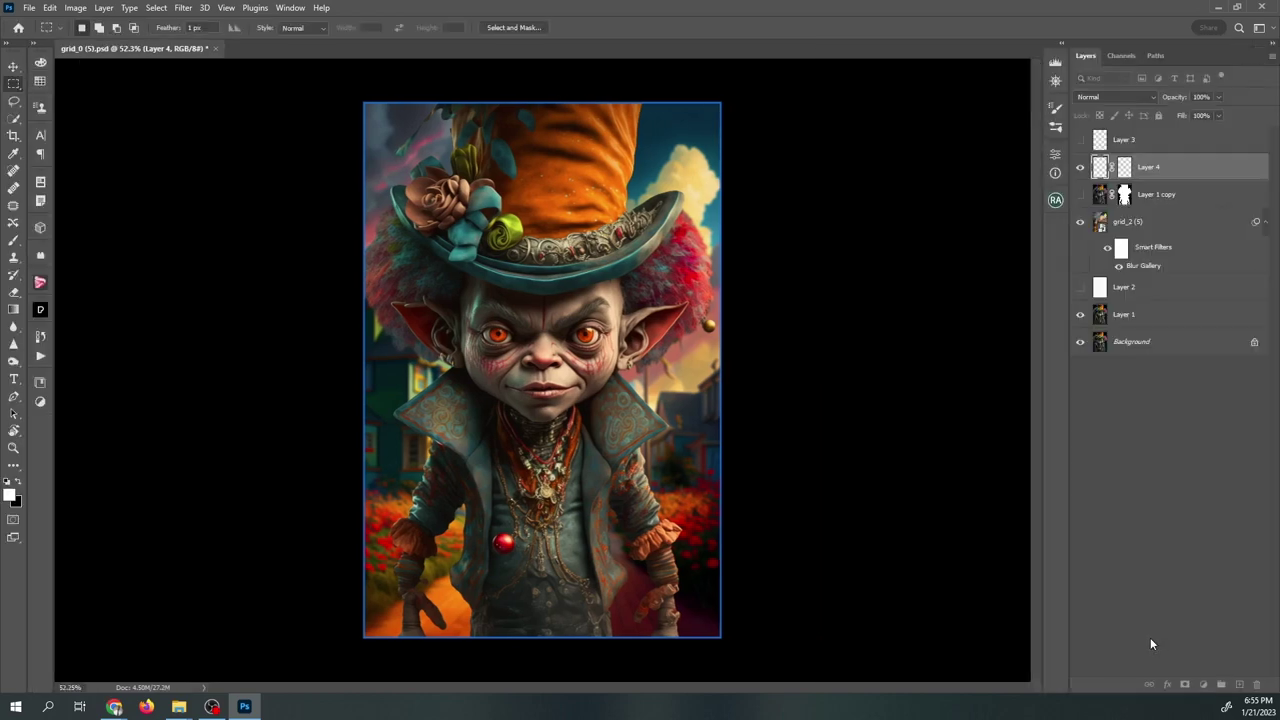
Compare the original Background layer with the full composite and examine the harmonized colors on the hat, hair and face up close.
left_click(1080, 316, "alt")
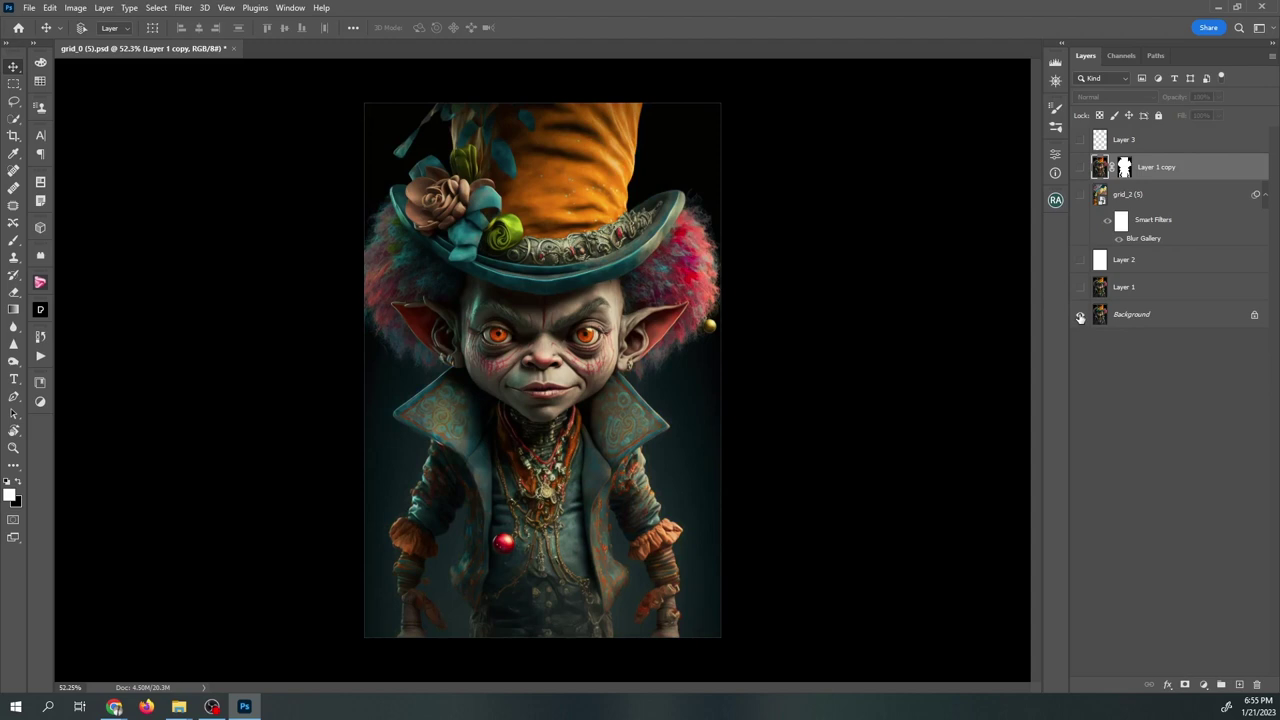
left_click(1080, 316, "alt")
left_click(1080, 316, "alt")
left_click(1080, 316, "alt")
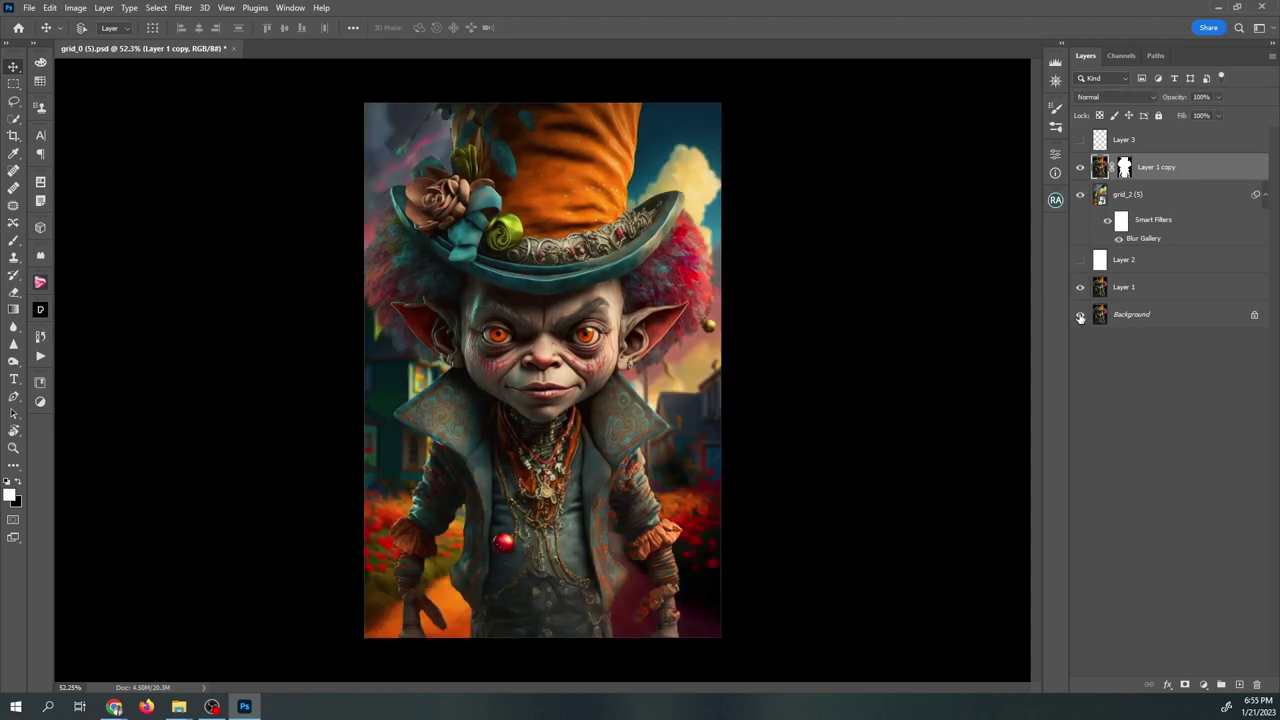
scroll(720, 233, "up", 5)
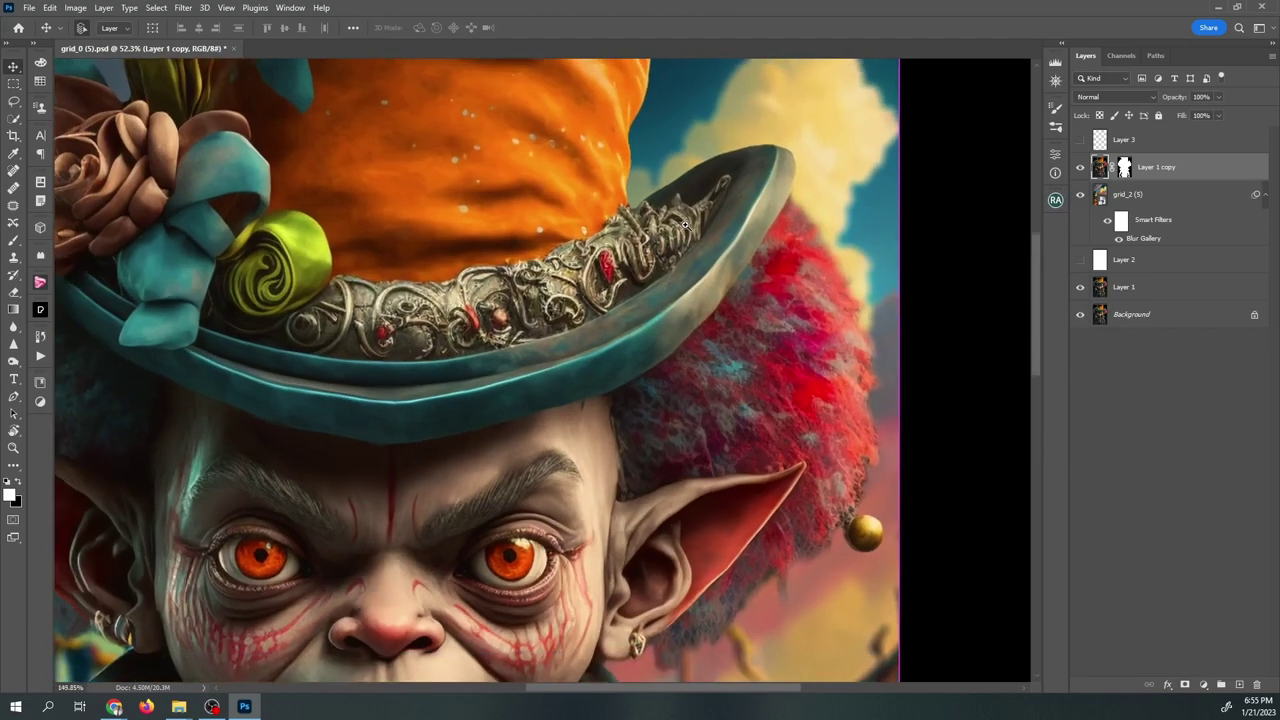
scroll(672, 224, "down", 5)
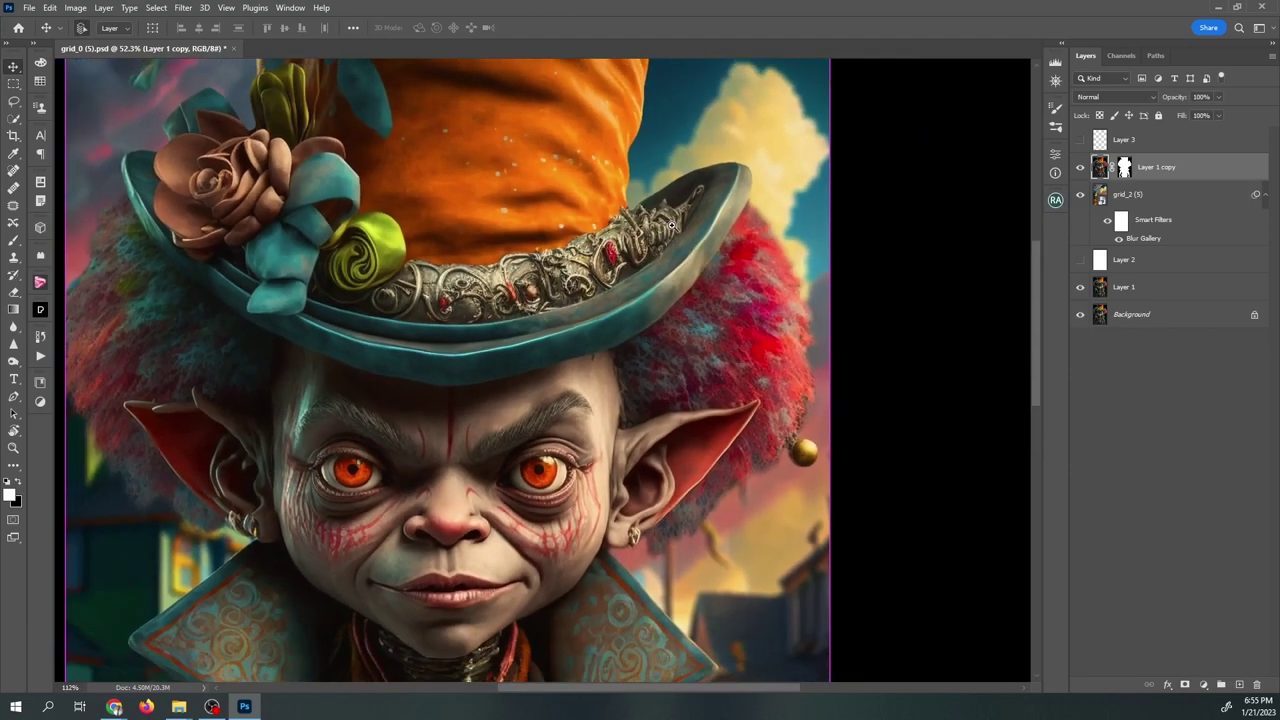
scroll(639, 225, "up", 1)
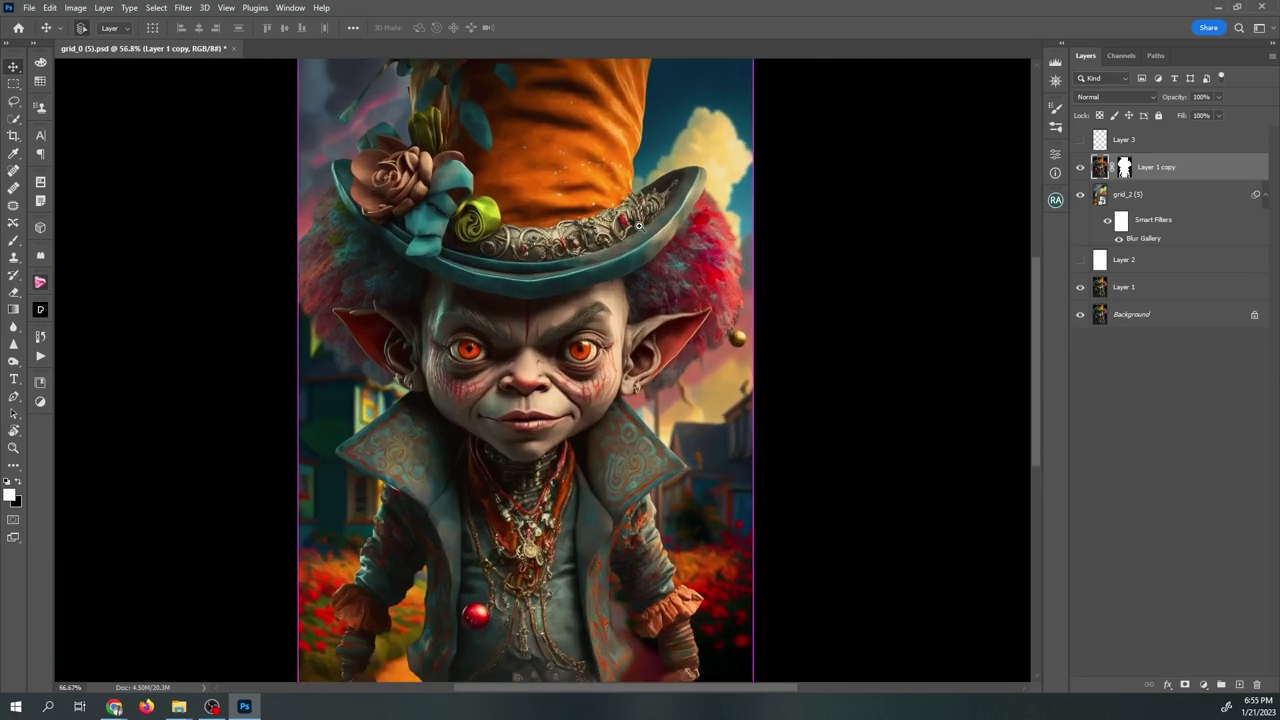
scroll(620, 232, "down", 2)
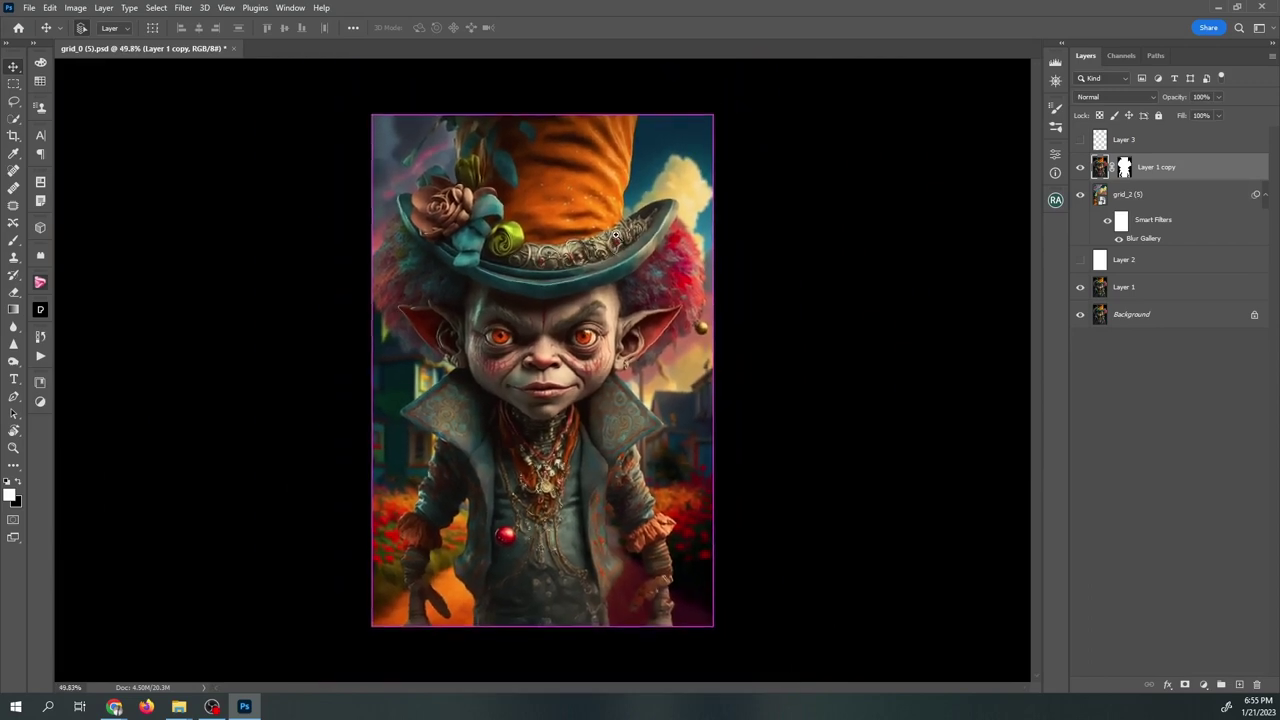
View the Background layer and the blurred grid_2 (5) backdrop each in isolation, and compare them with the complete composite.
left_click(1079, 316, "alt")
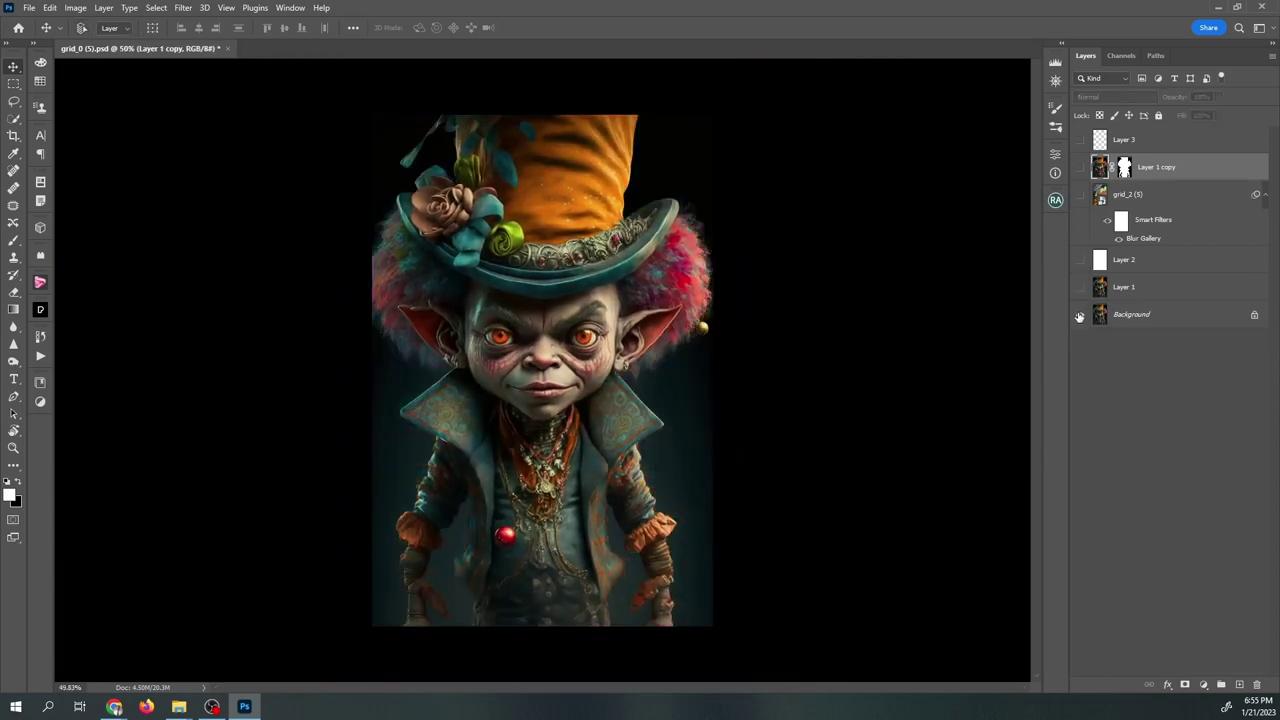
left_click(1079, 316, "alt")
left_click(1079, 316, "alt")
left_click(1079, 316, "alt")
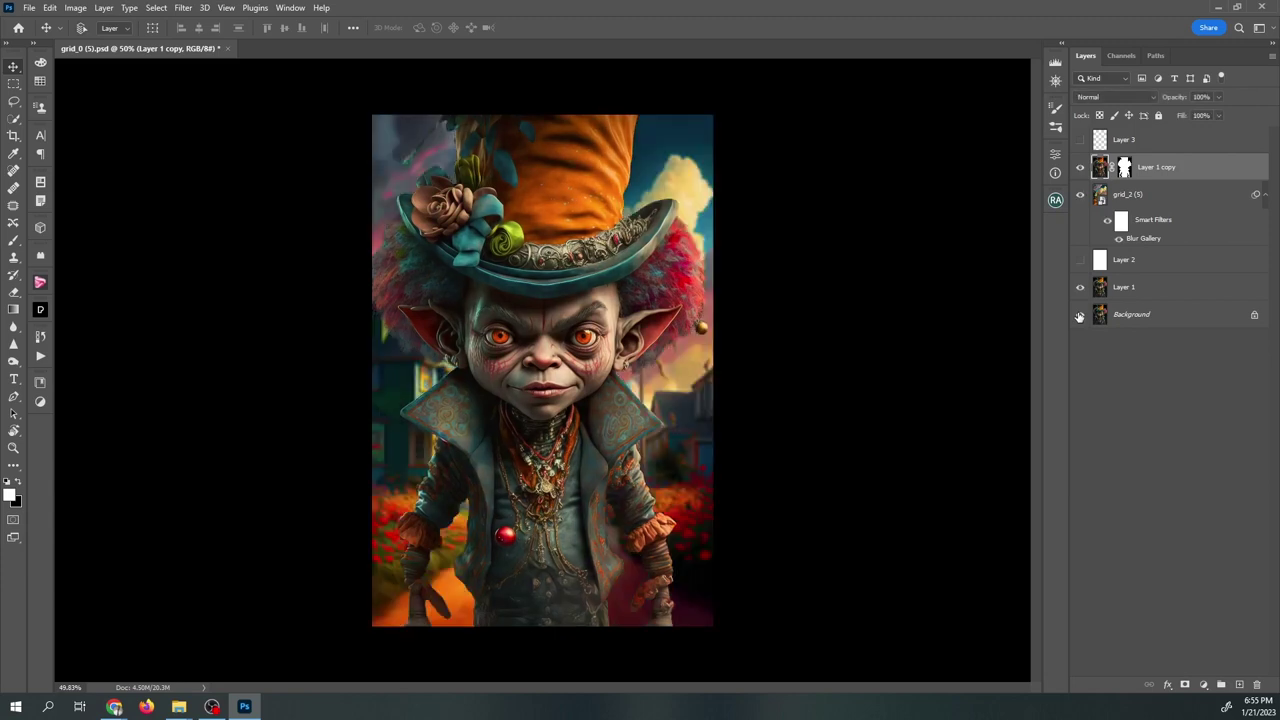
left_click(1079, 316, "alt")
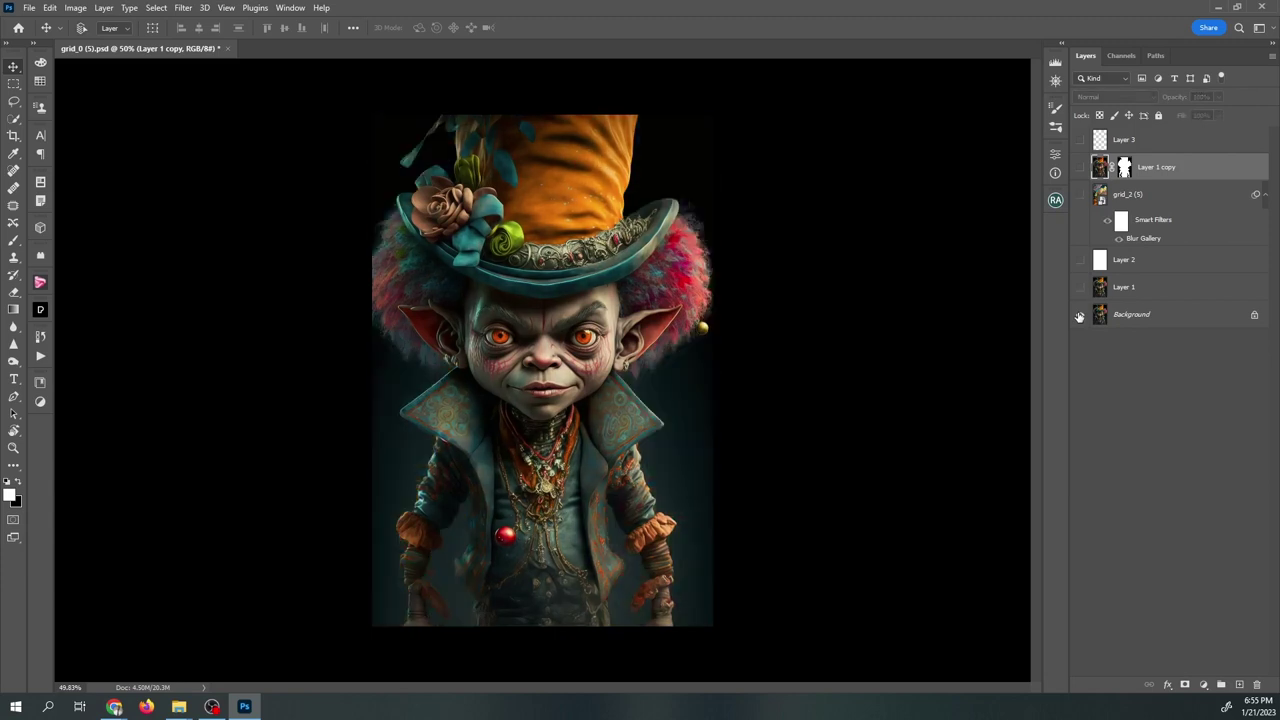
left_click(1079, 197, "alt")
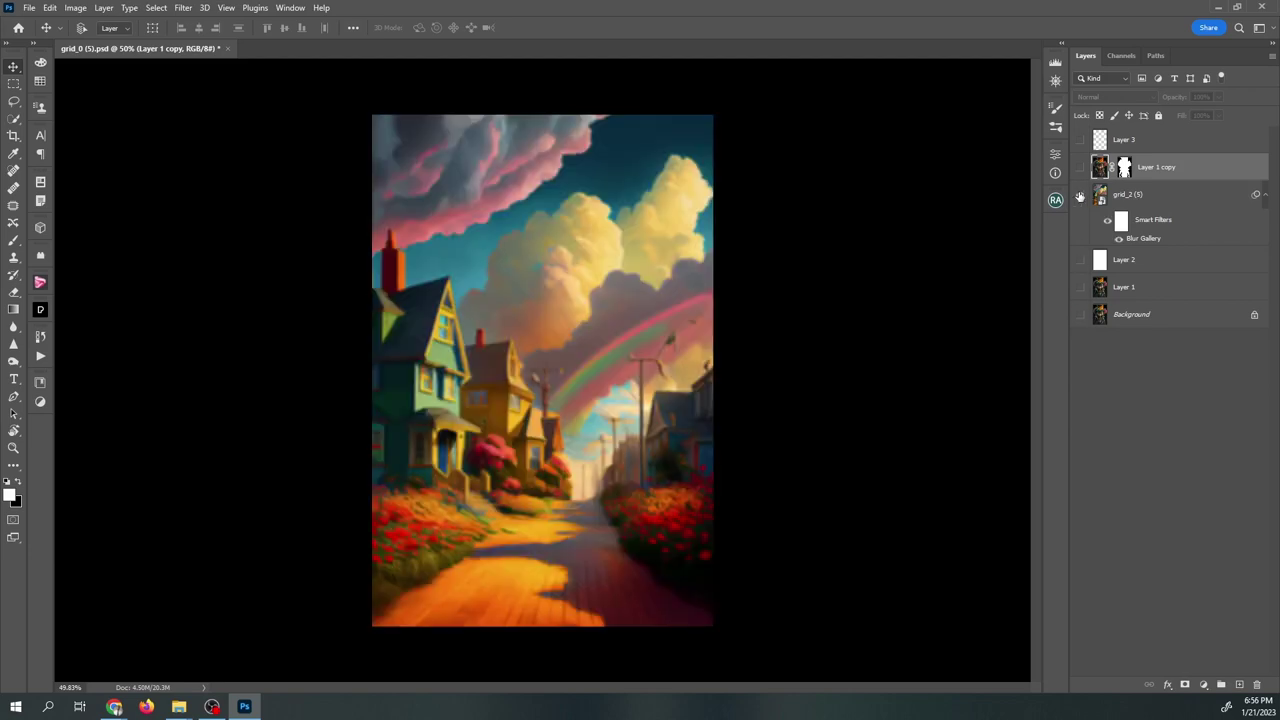
left_click(1079, 315, "alt")
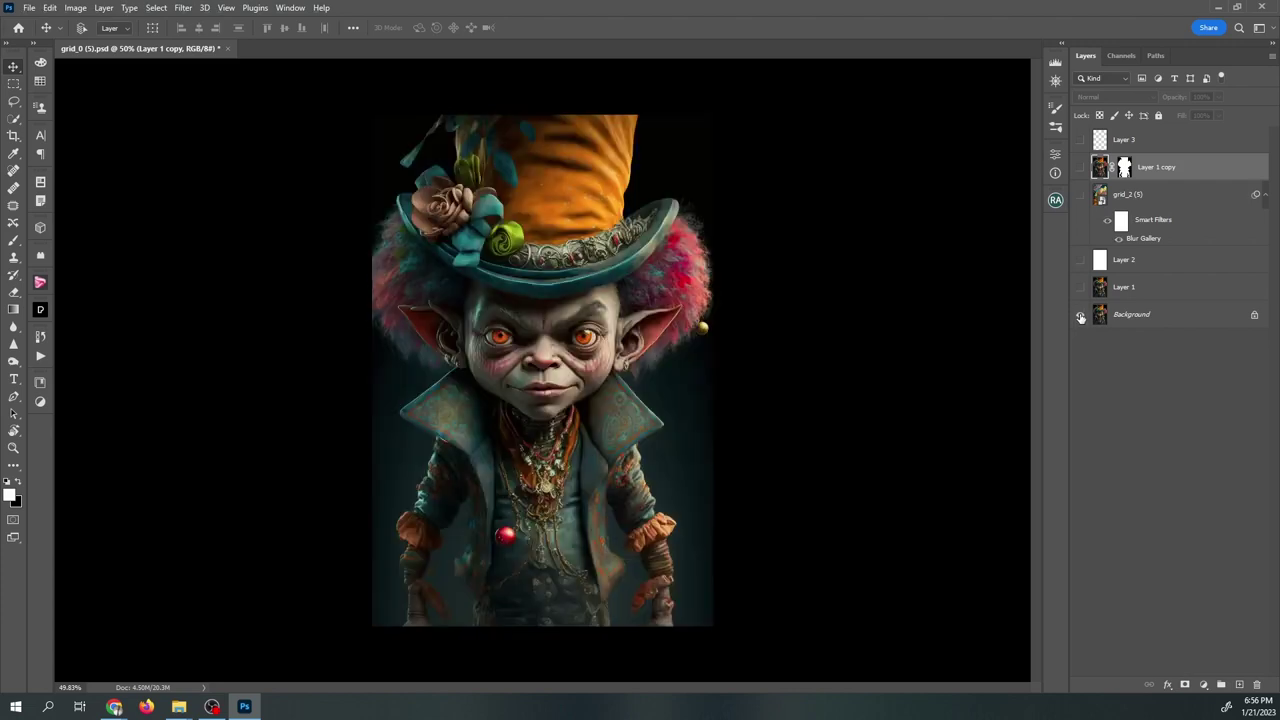
left_click(1080, 316, "alt")
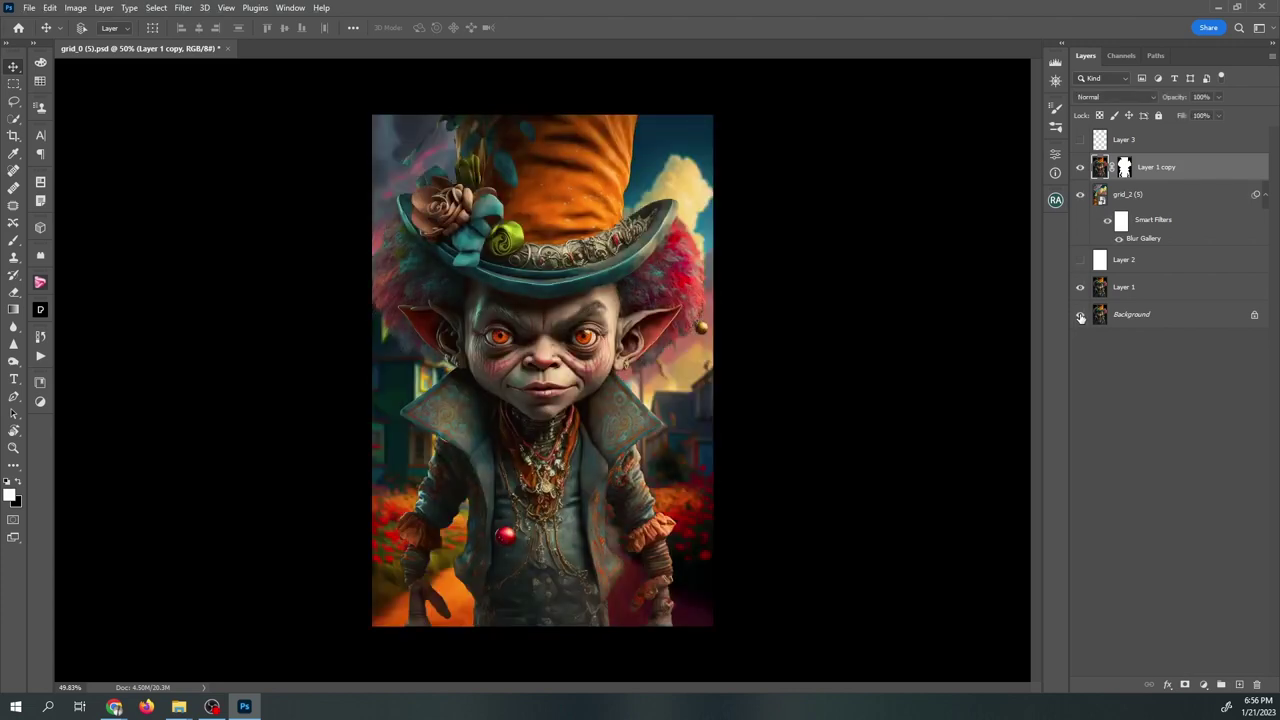
scroll(703, 276, "up", 4)
scroll(690, 300, "down", 2)
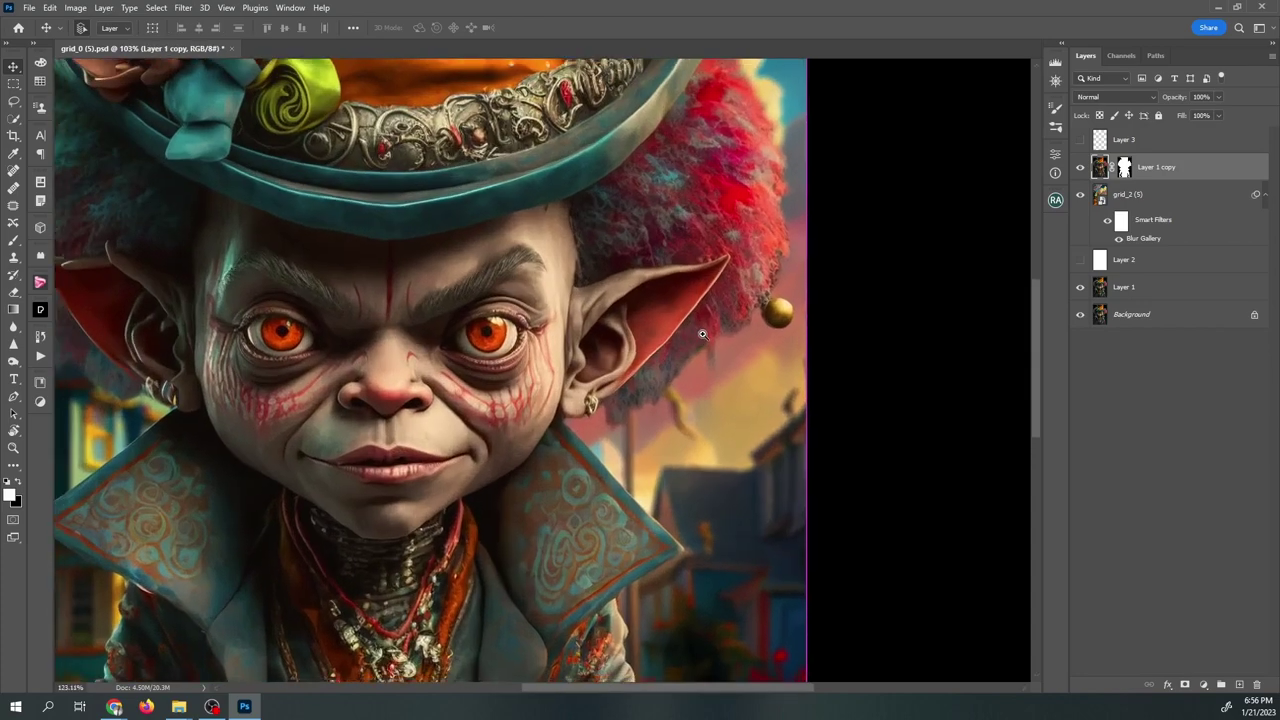
Add a Black & White adjustment above Layer 1 copy with Reds 14, Yellows 105, Greens 91, Cyans 121, Blues 1 and Magentas 105.
scroll(673, 333, "down", 3)
key("ctrl+plus")
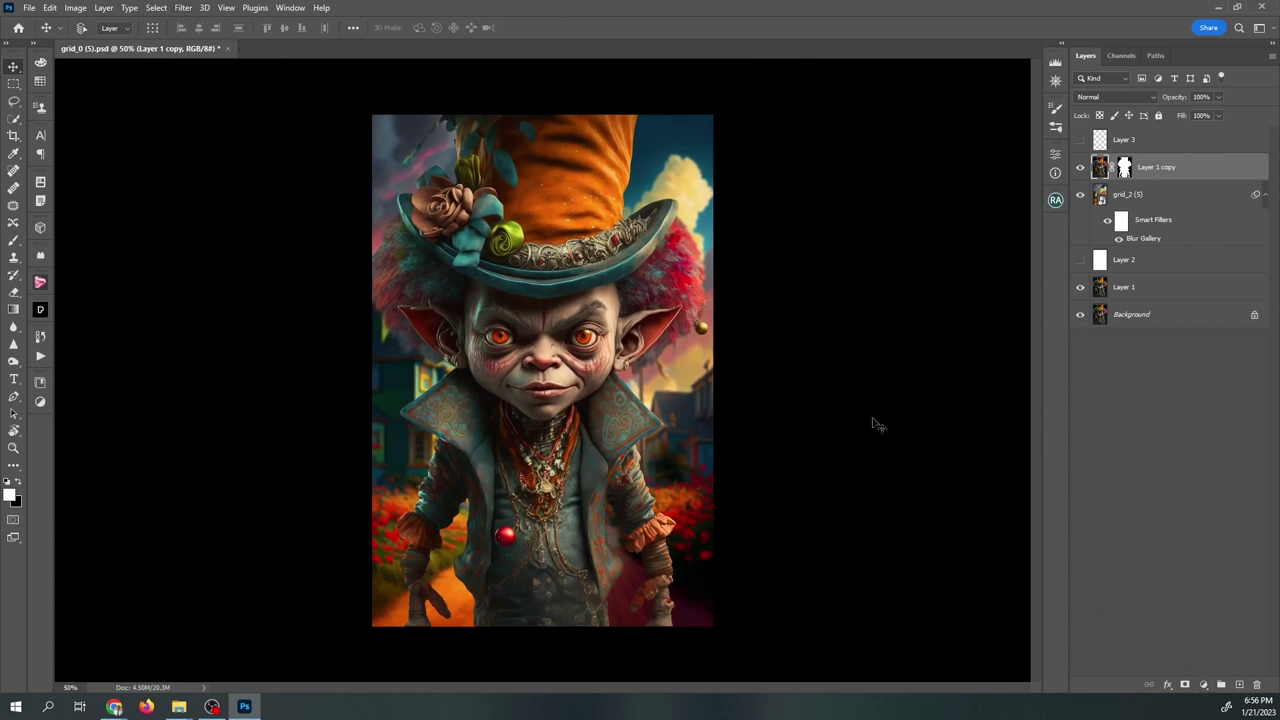
left_click(1204, 685)
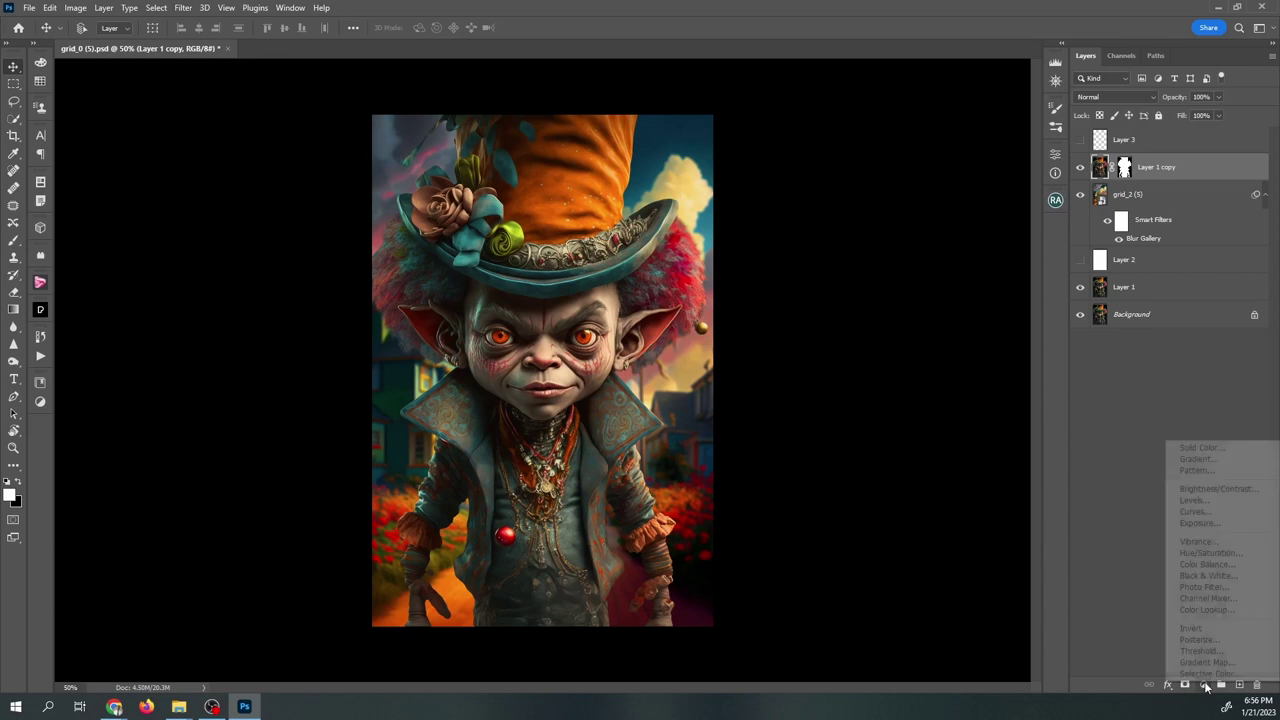
left_click(1224, 580)
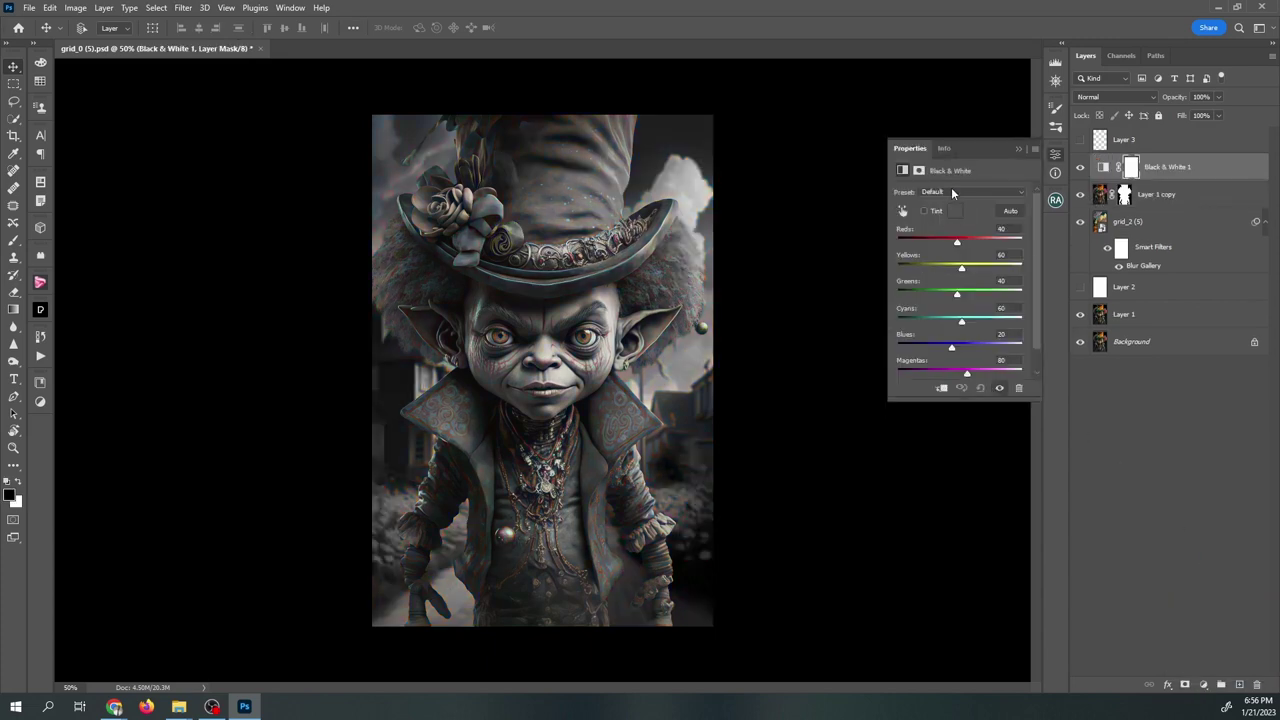
left_click_drag(962, 270, 950, 240)
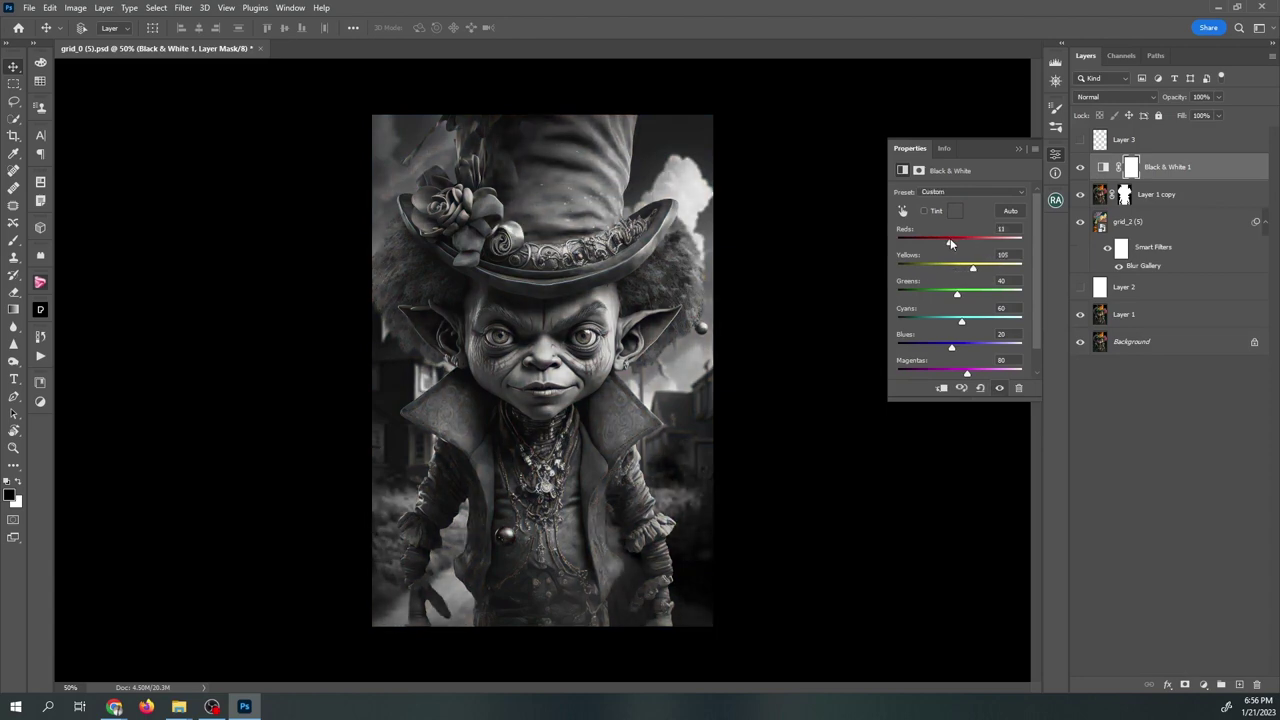
left_click_drag(957, 294, 950, 345)
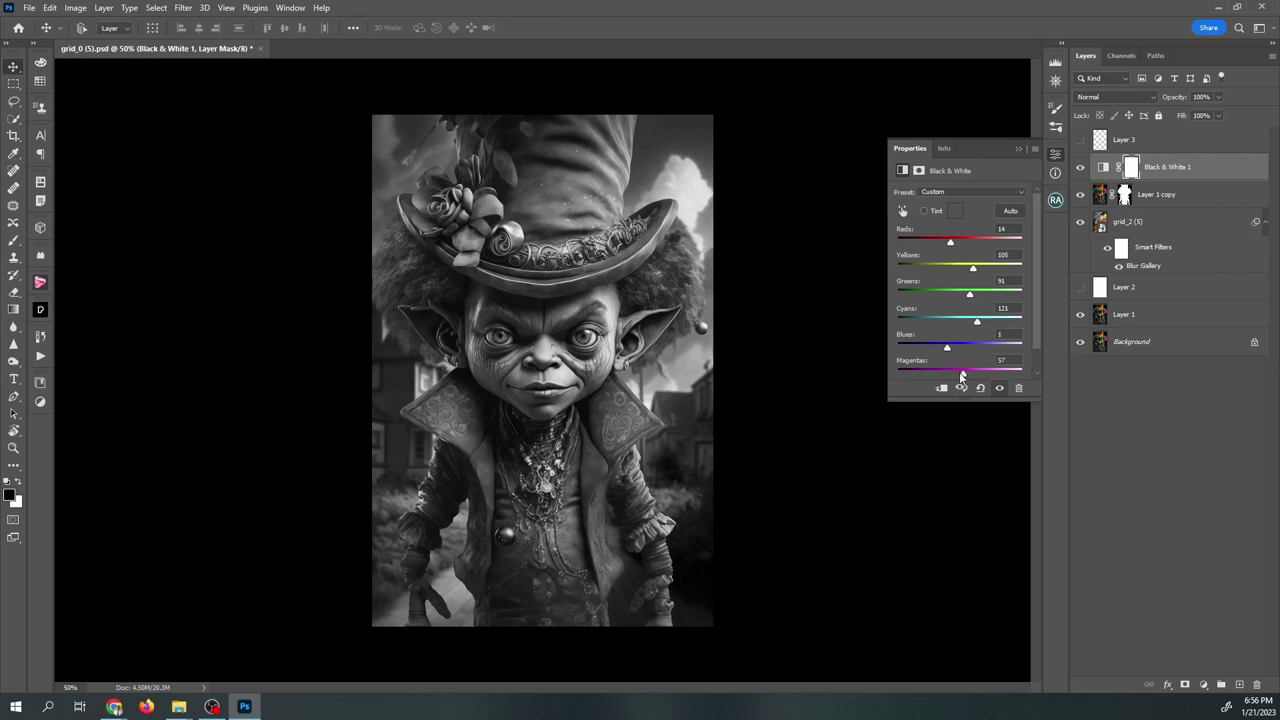
mouse_move(965, 372)
left_mouse_down()
mouse_move(953, 374)
mouse_move(973, 374)
left_mouse_up()
Set the Black & White 1 layer's blend mode to Luminosity and compare the composite with and without it.
left_click(1127, 96)
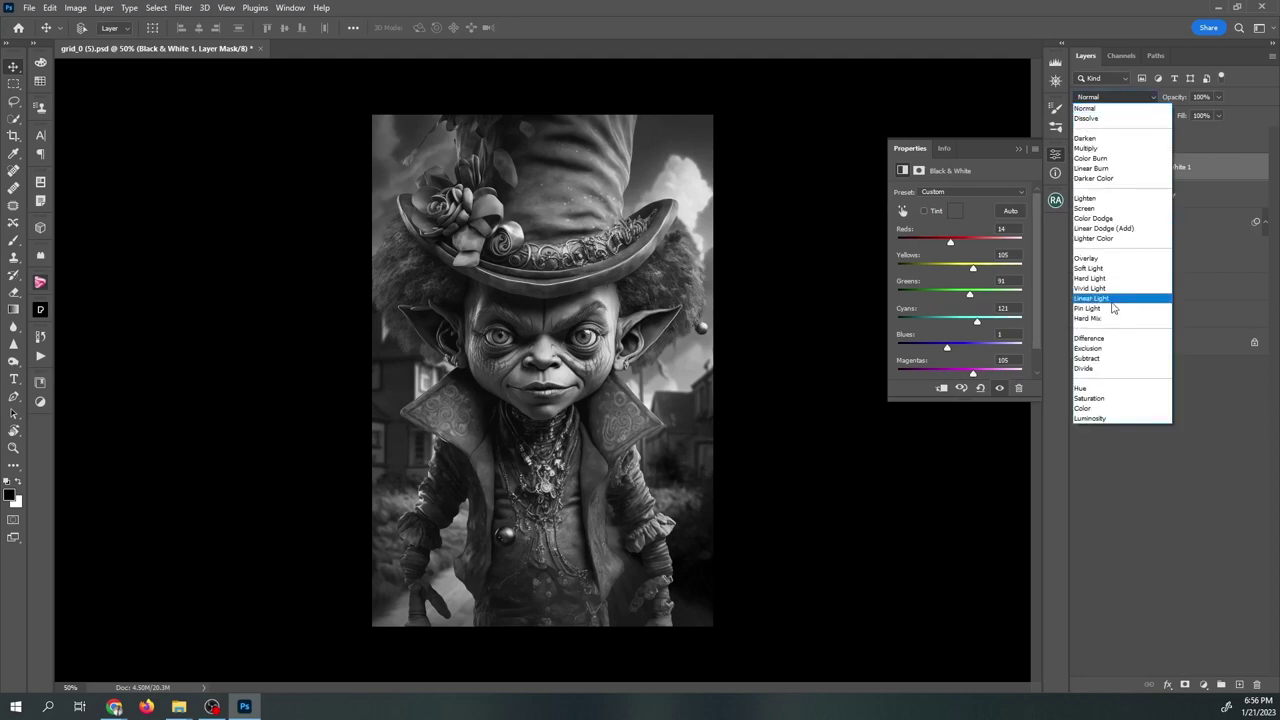
left_click(1111, 418)
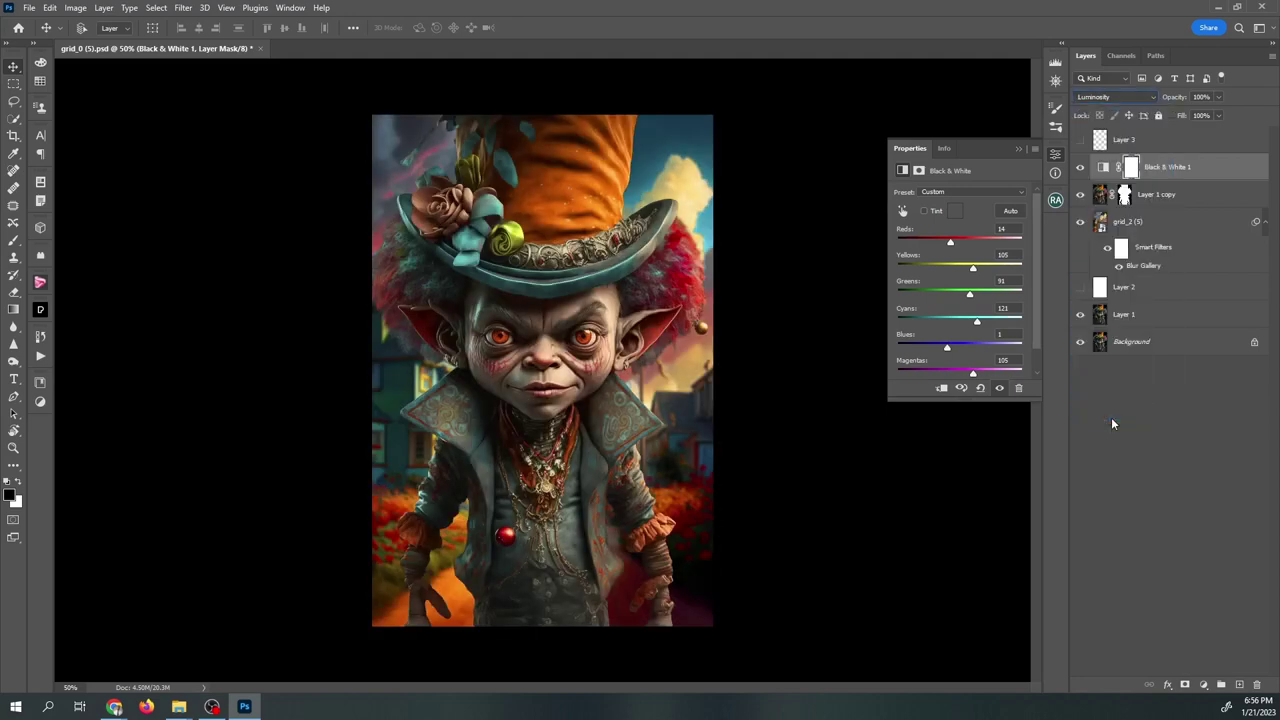
left_click(1080, 168)
left_click(1080, 168)
left_click(1080, 168)
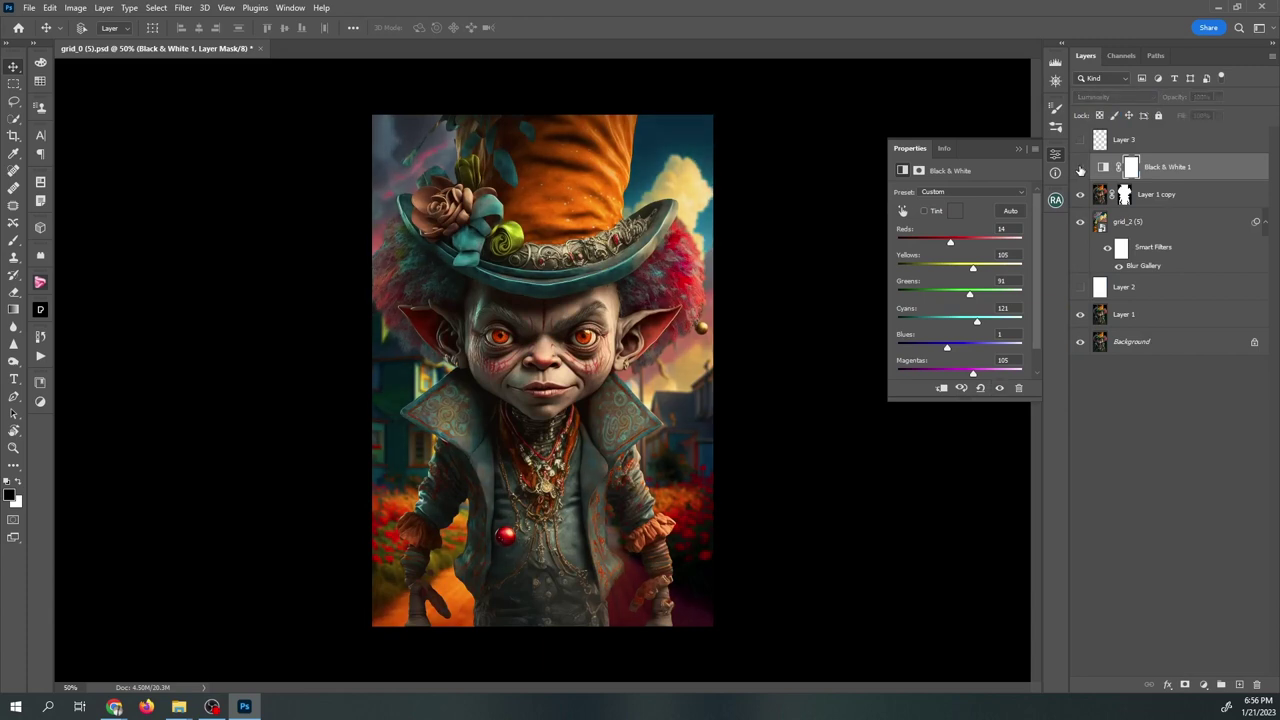
left_click(1080, 168)
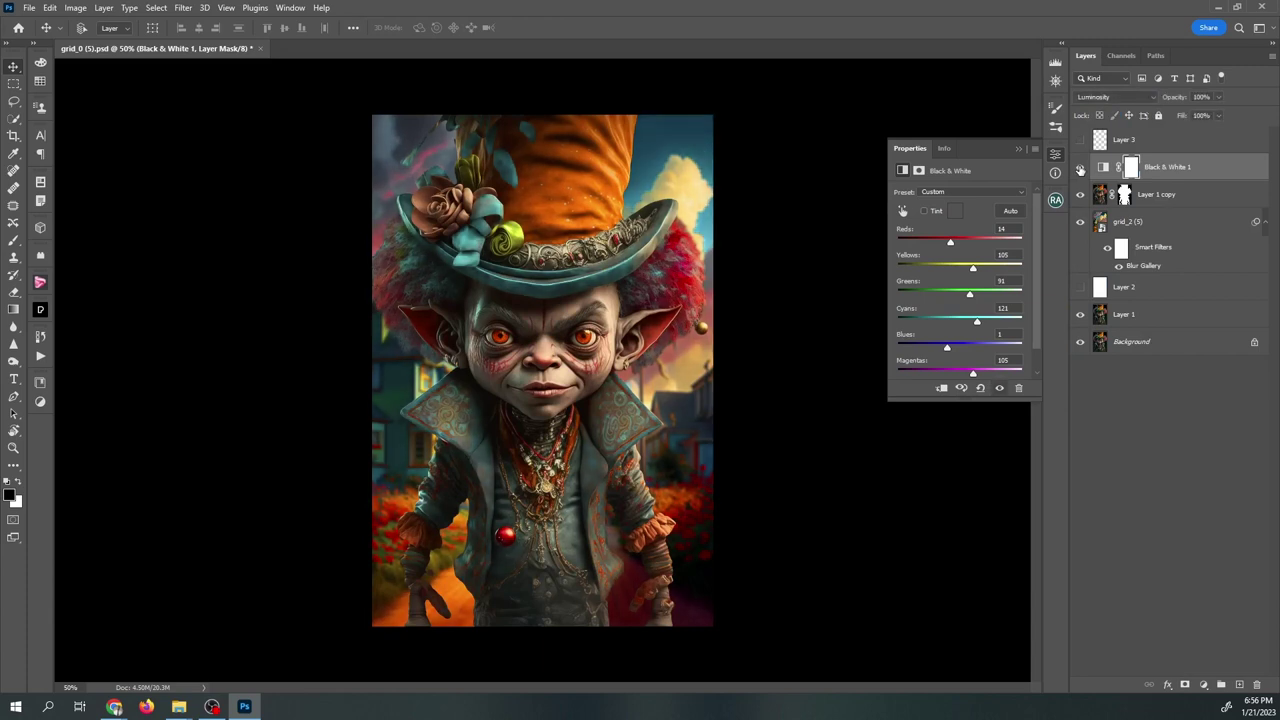
Add a second Black & White adjustment with default settings above the first and reduce its opacity to 24%.
left_click(1205, 685)
left_click(1216, 585)
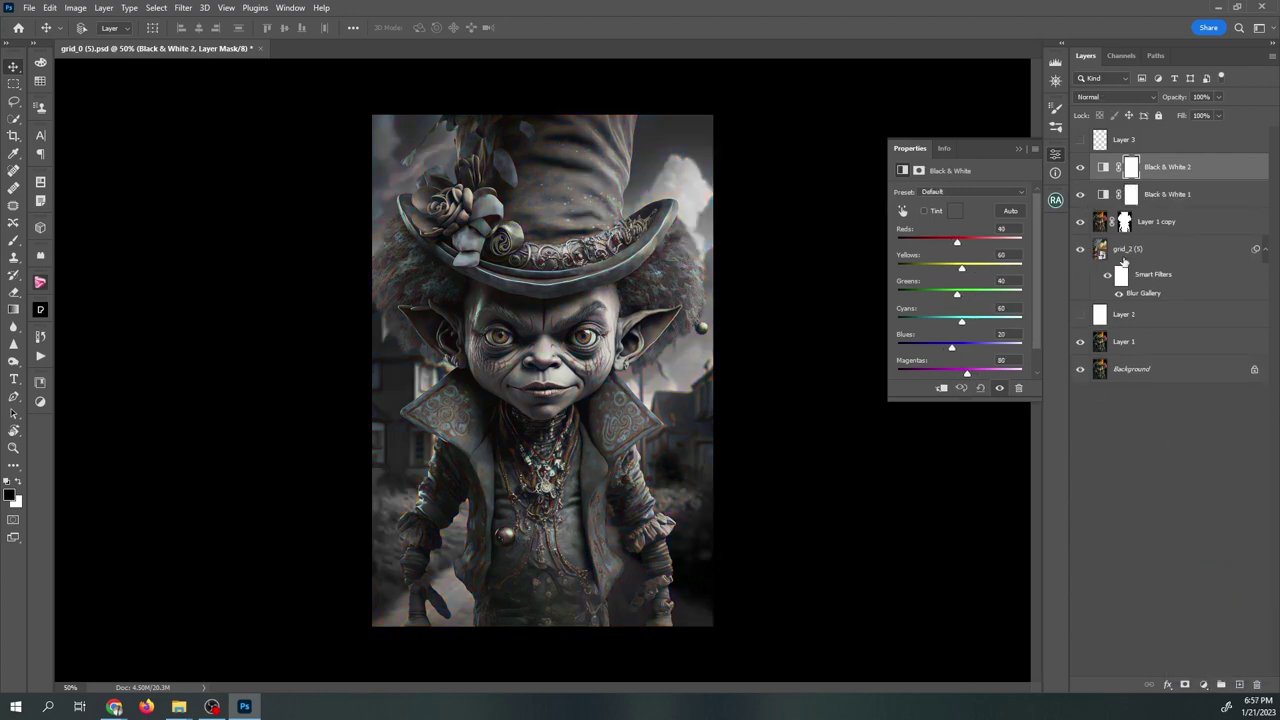
left_click(1219, 97)
left_click(1167, 112)
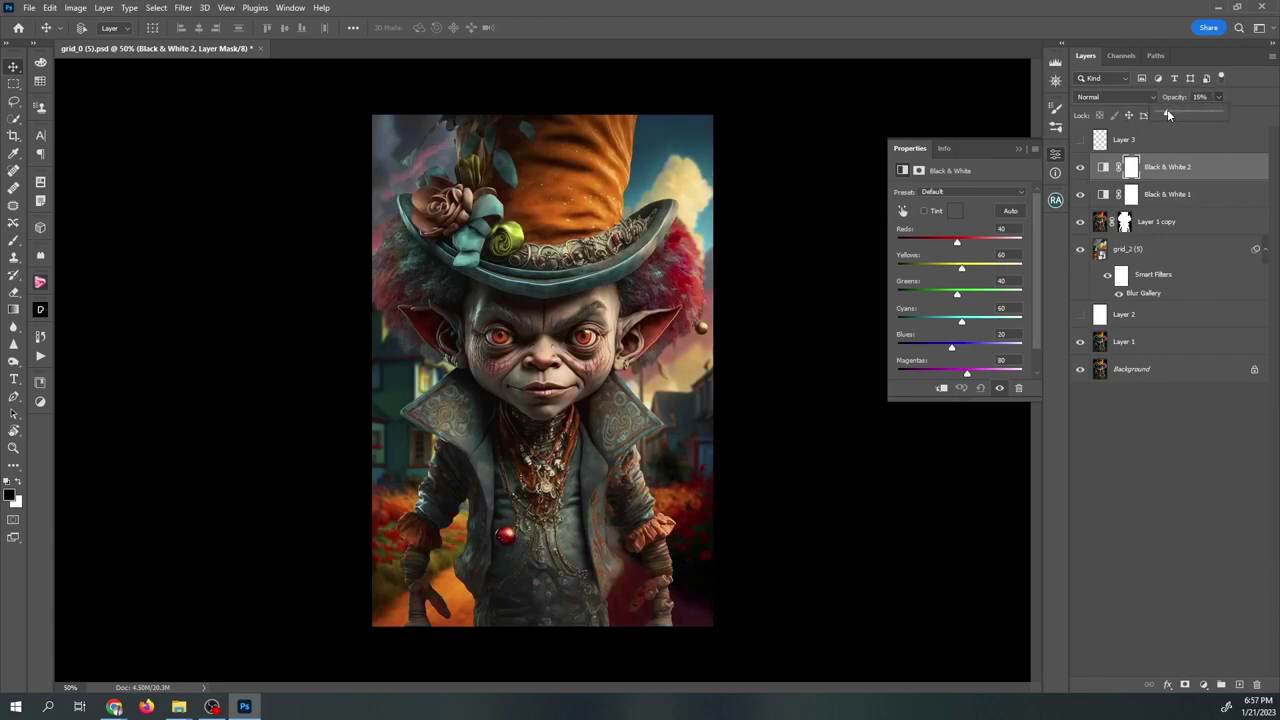
left_click_drag(1167, 114, 1182, 114)
left_click_drag(1169, 113, 1160, 112)
left_click_drag(1168, 112, 1174, 115)
left_click(1178, 170)
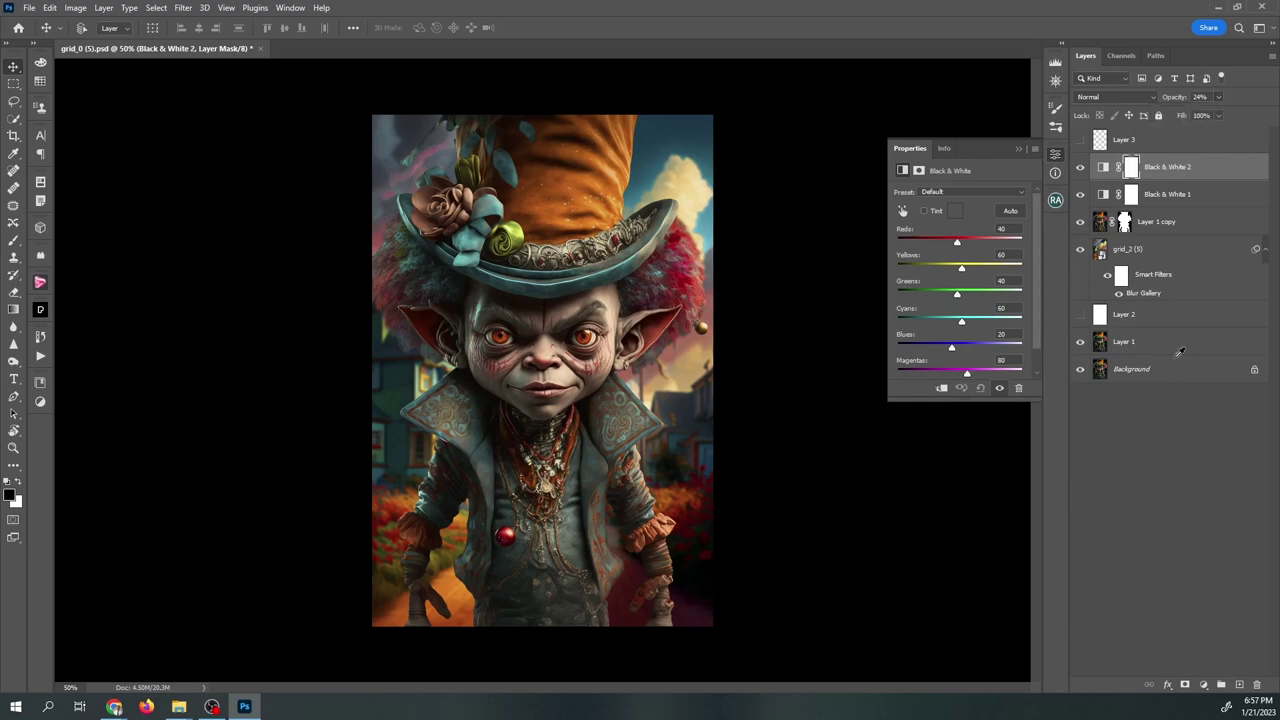
Collapse the adjustment properties and examine the desaturated composite up close and as a whole.
left_click(1203, 684)
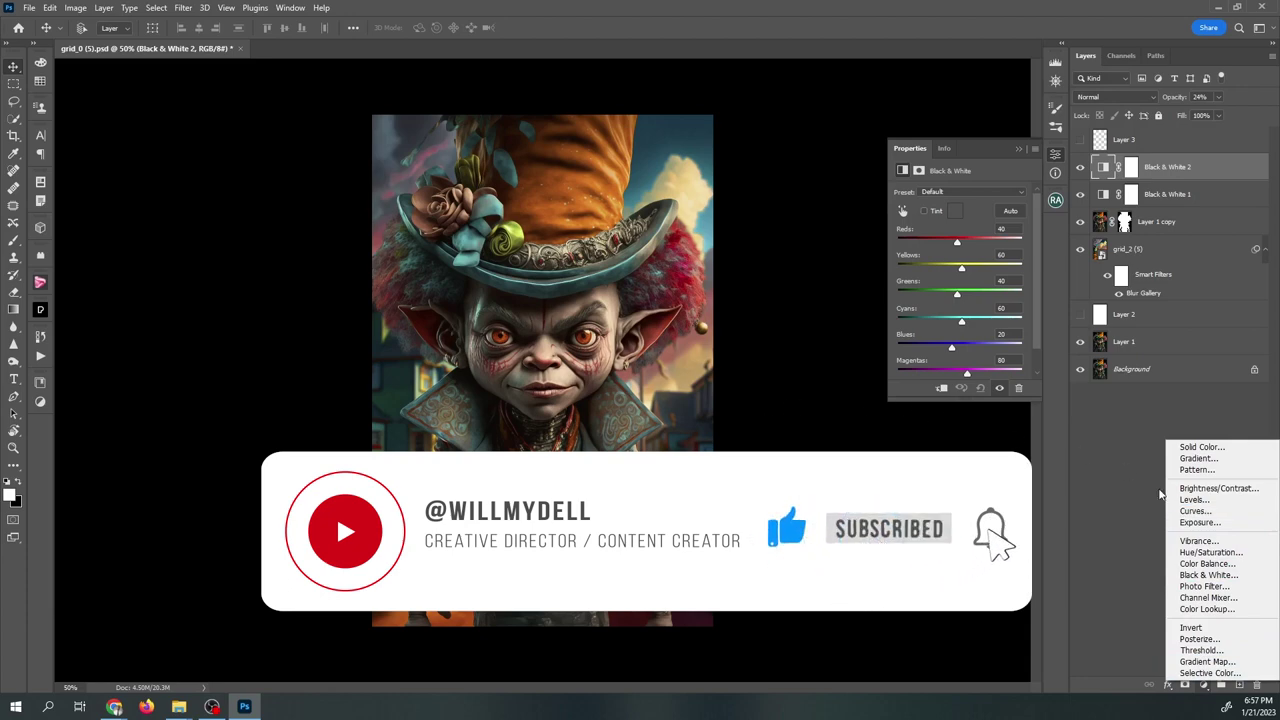
left_click(1140, 446)
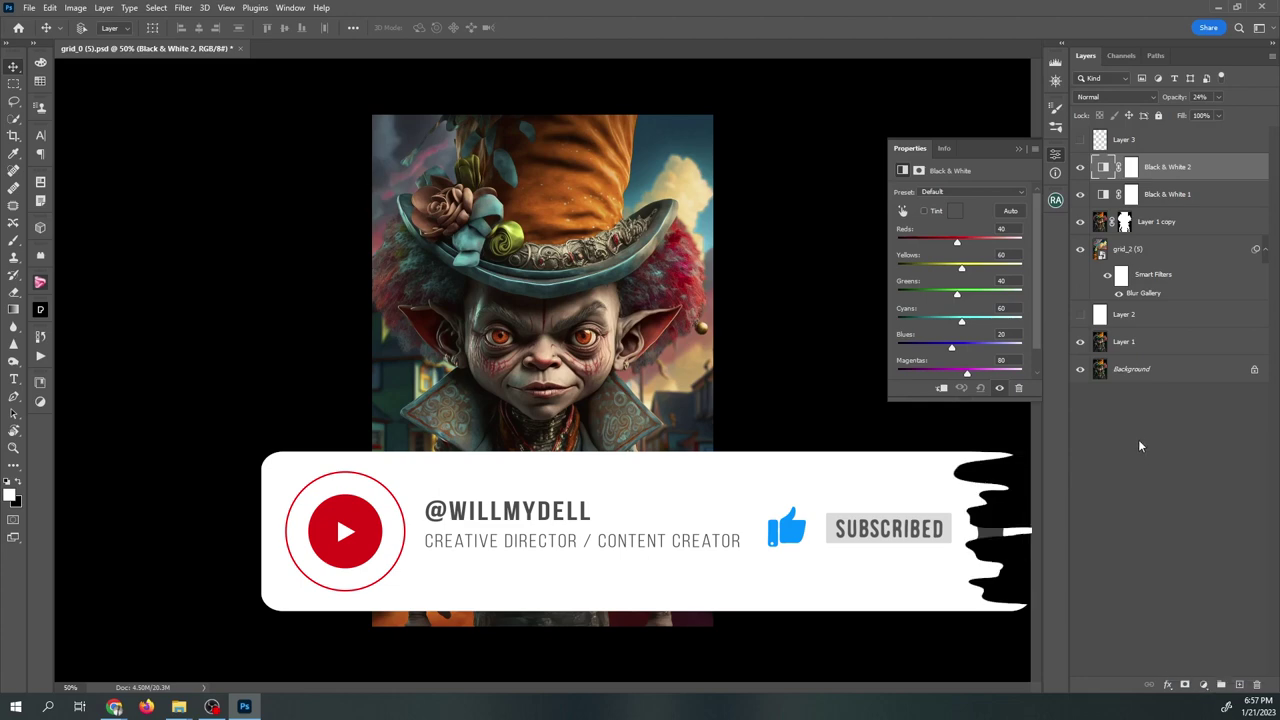
left_click(1015, 149)
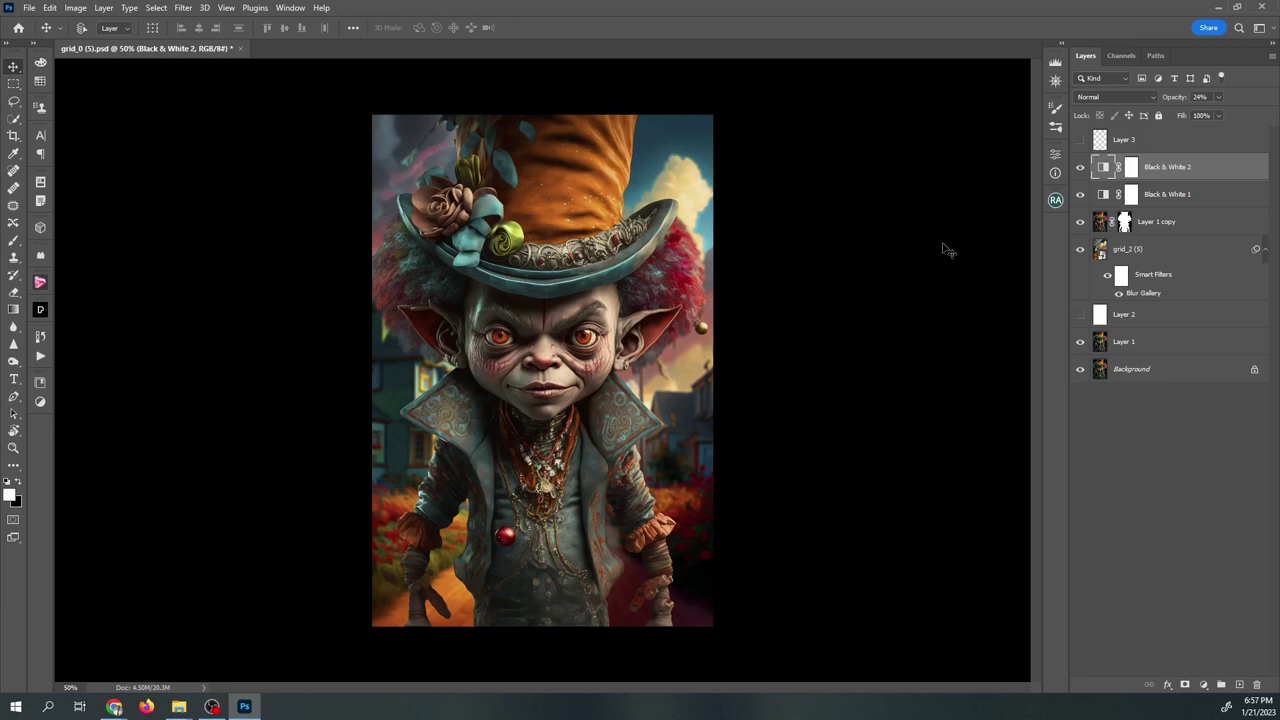
left_click(782, 372, "ctrl")
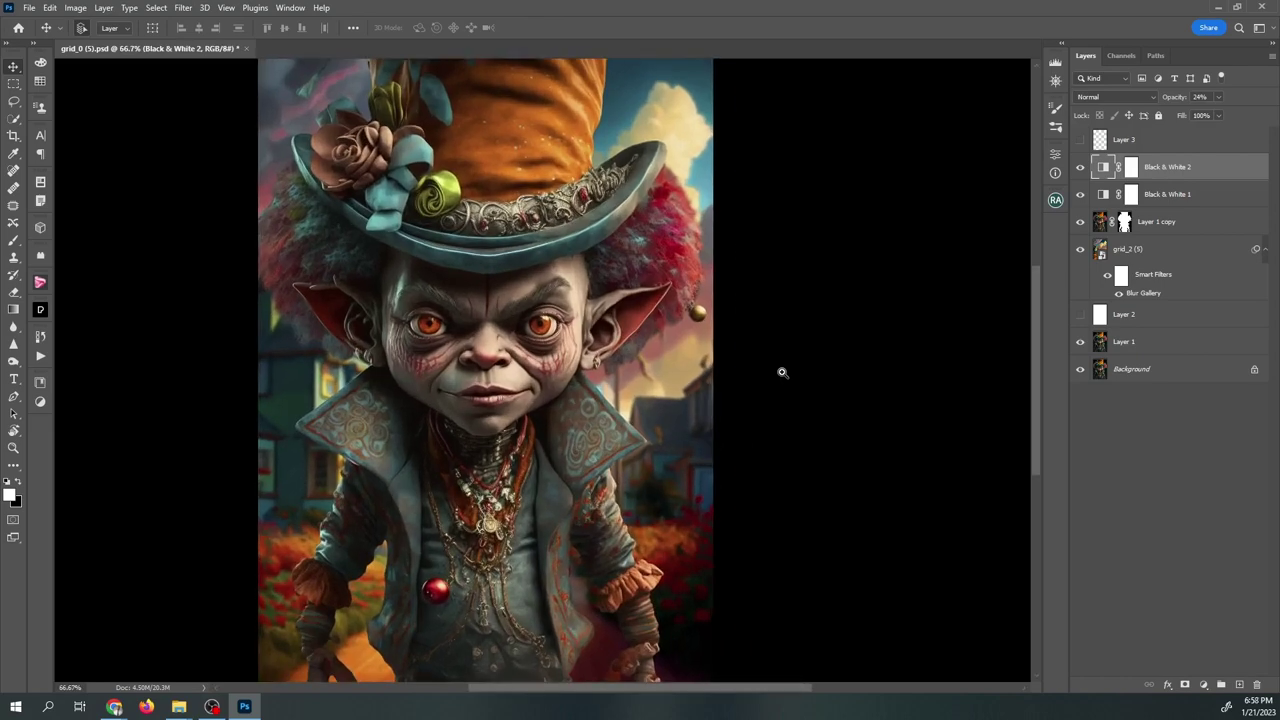
left_click_drag(782, 372, 738, 377)
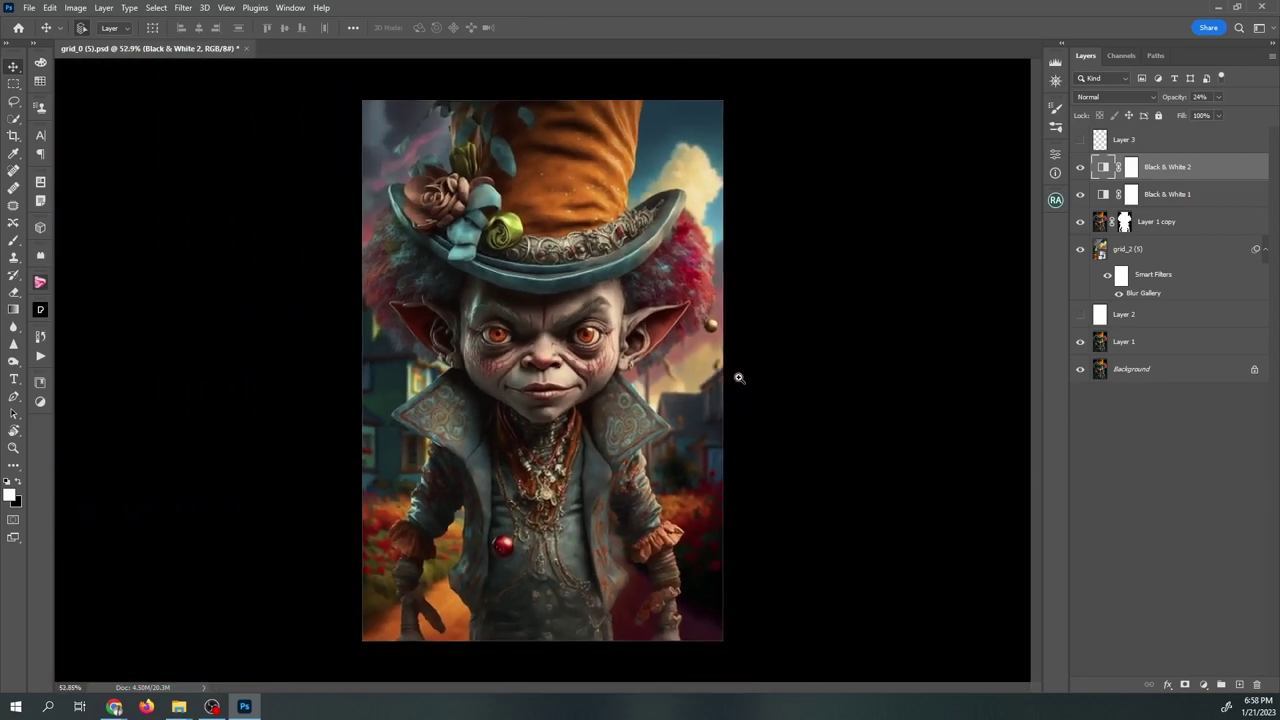